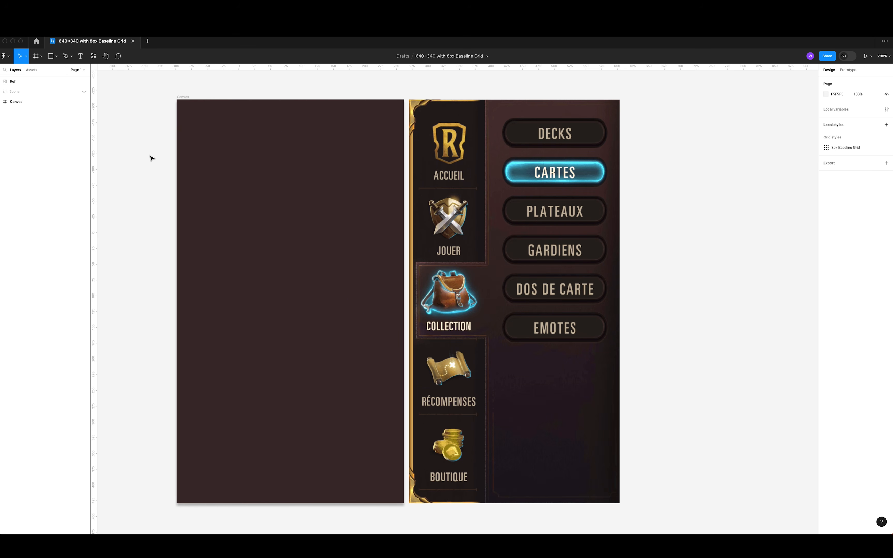
Examine the reference menu artwork and the hidden Icons group beside the blank canvas.
left_click_drag(152, 158, 210, 153)
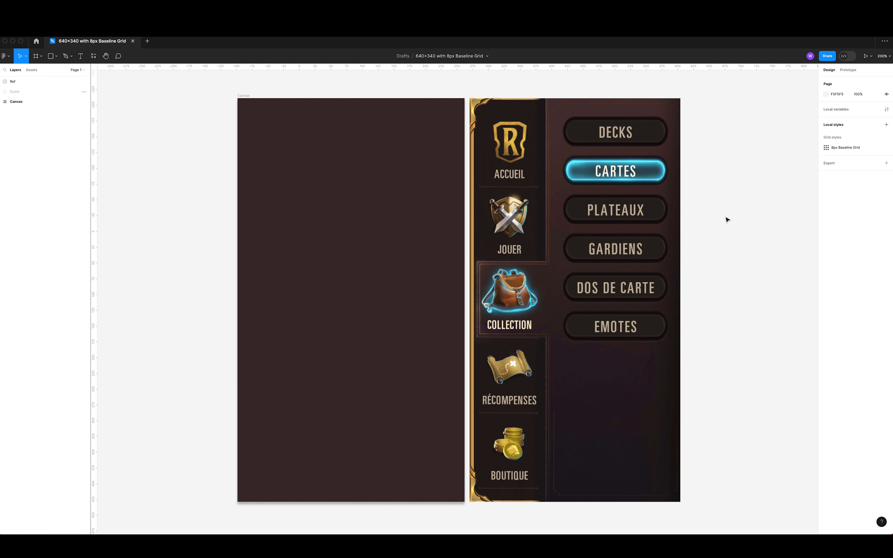
scroll(725, 219, "right", 2)
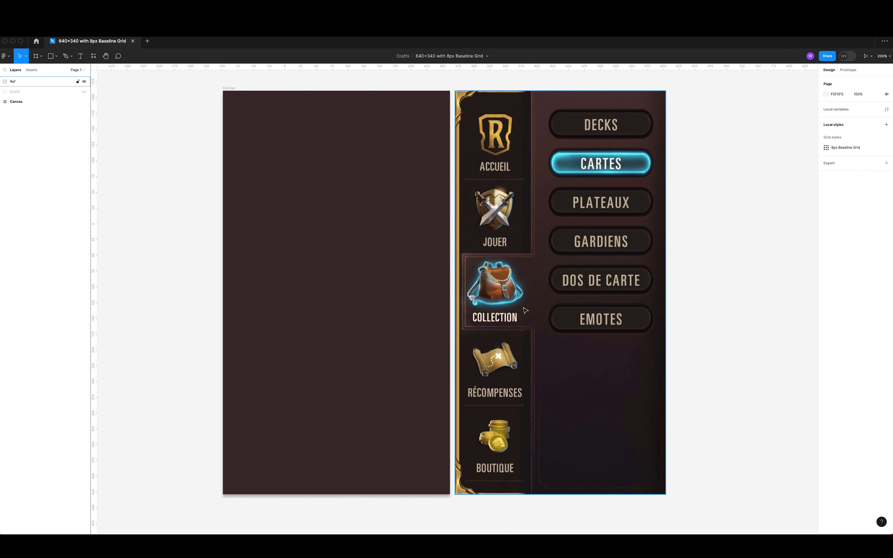
left_click(83, 93)
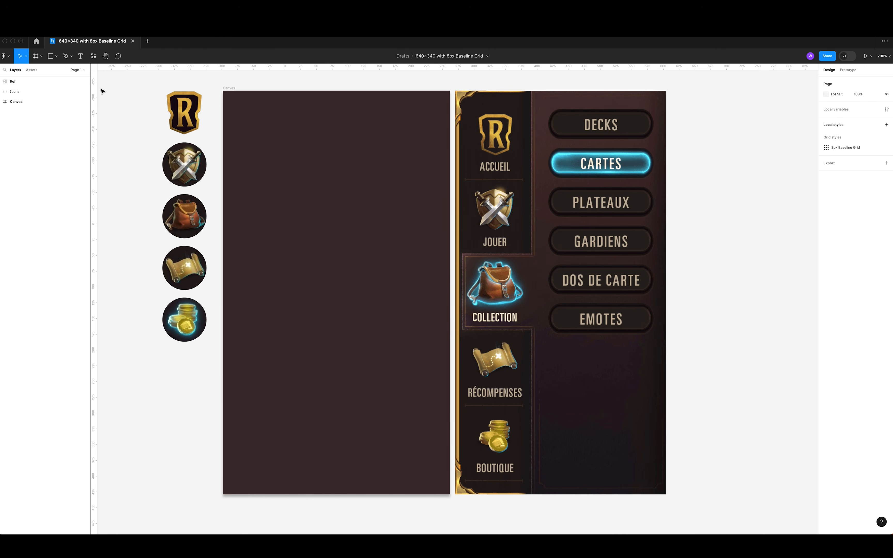
left_click(85, 93)
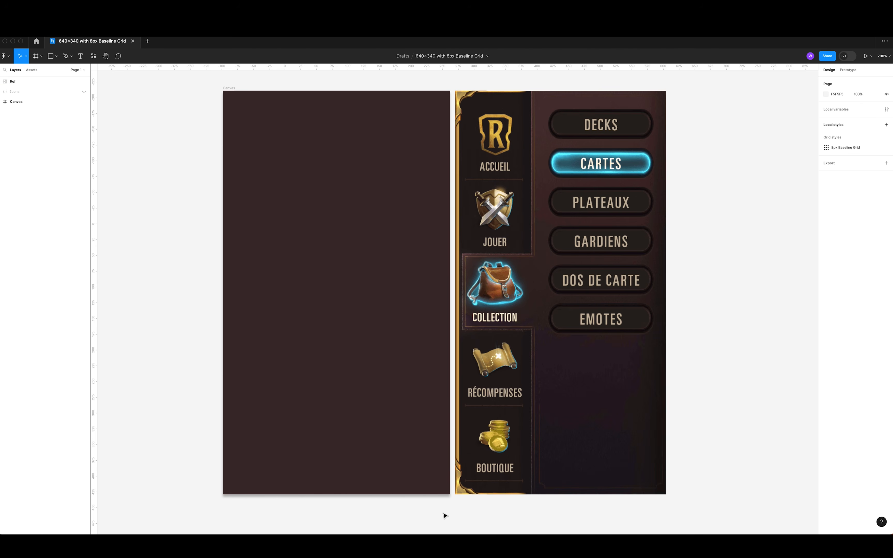
scroll(462, 495, "up", 10)
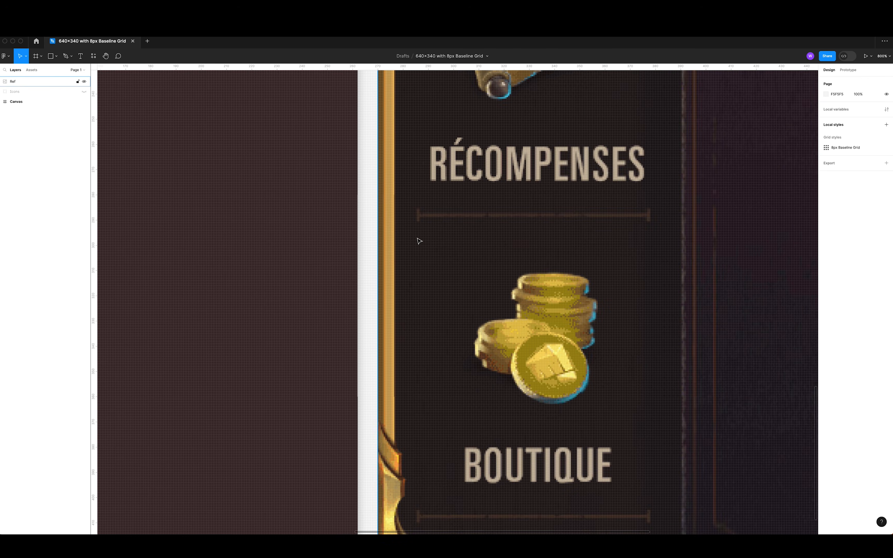
scroll(419, 241, "down", 5)
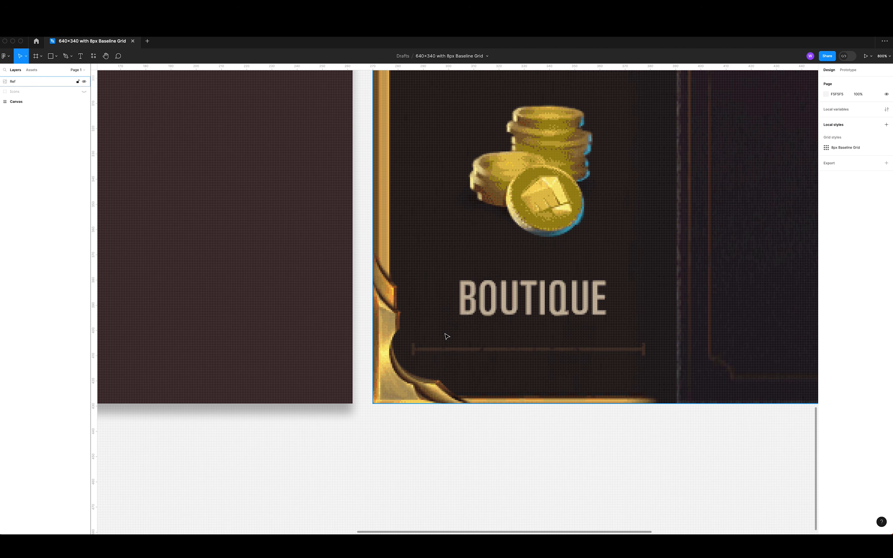
scroll(447, 337, "down", 10)
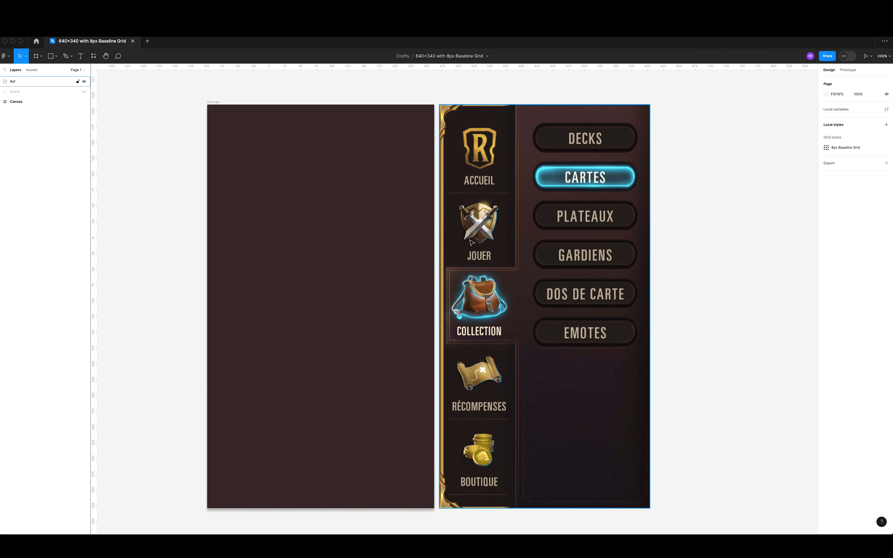
scroll(698, 337, "down", 2)
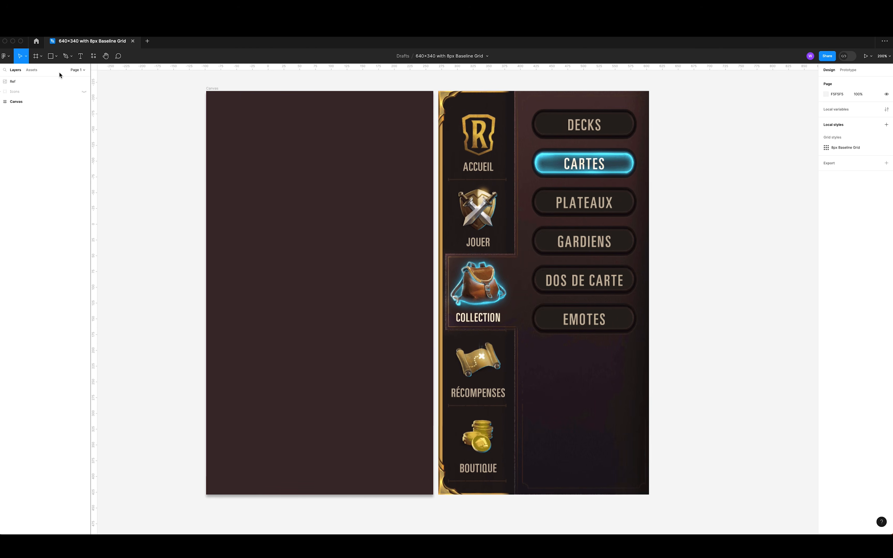
Place a 100 × 100 rectangle in the upper-left area of the Canvas frame.
left_click(51, 57)
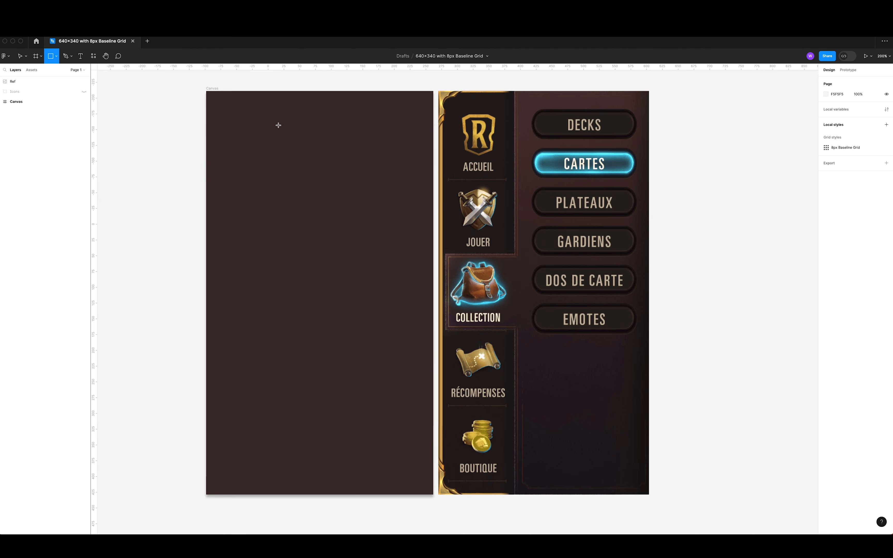
key("v")
left_click(210, 89)
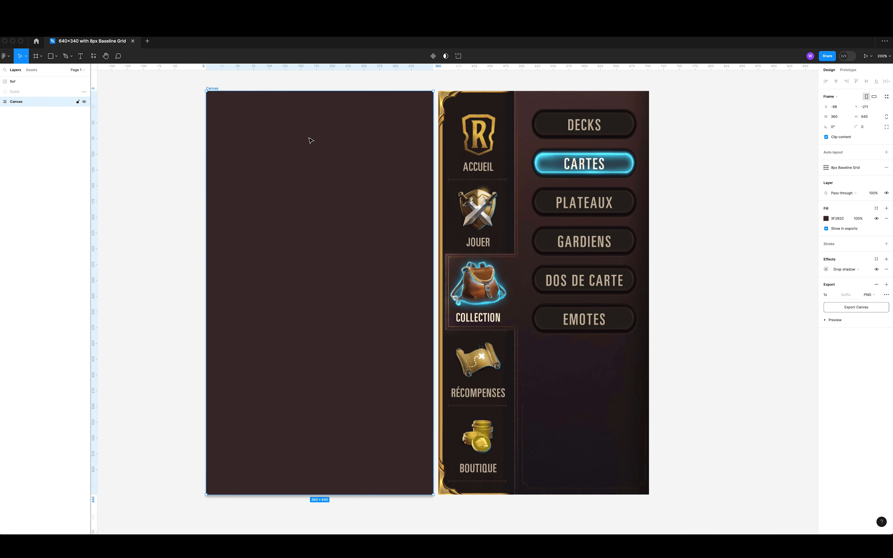
key("r")
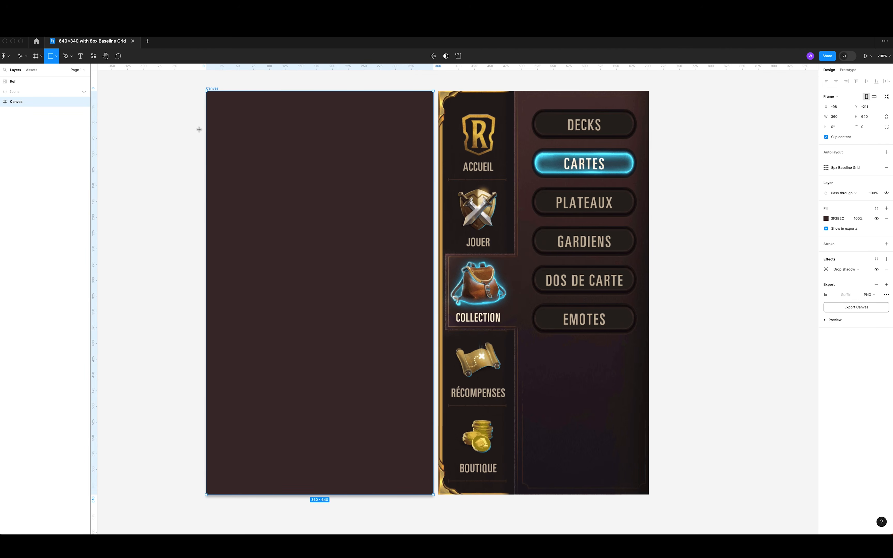
left_click(252, 128)
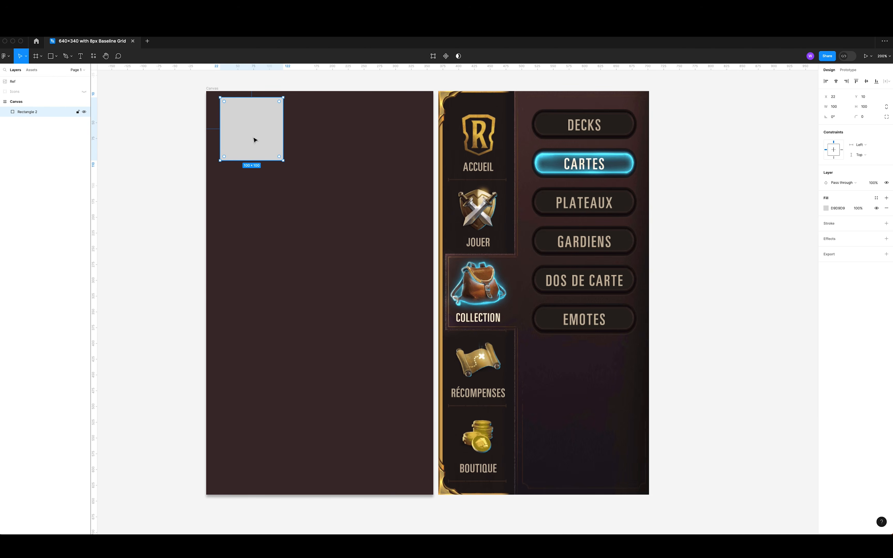
Resize the rectangle to 120 × 640 and align it to the canvas's left edge at X 0, Y 0.
left_click(846, 107)
key("Return")
left_click(867, 107)
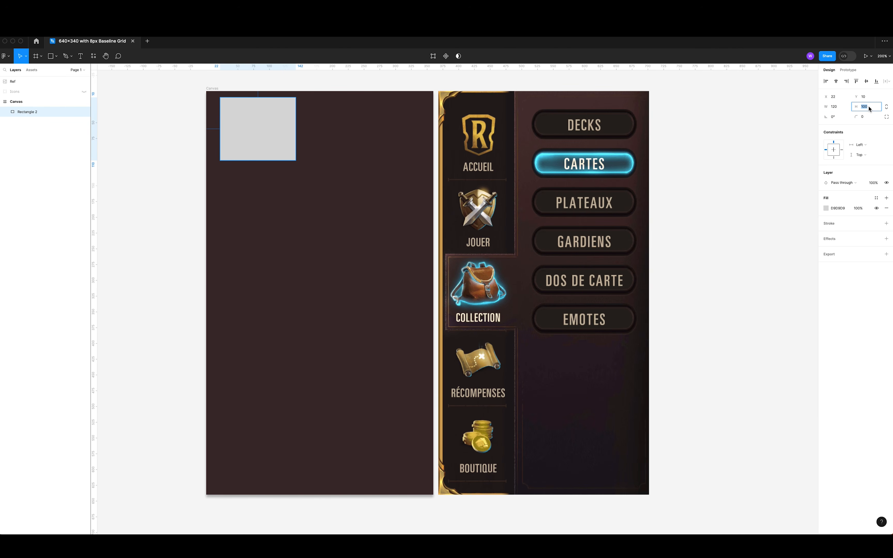
type("640")
key("Return")
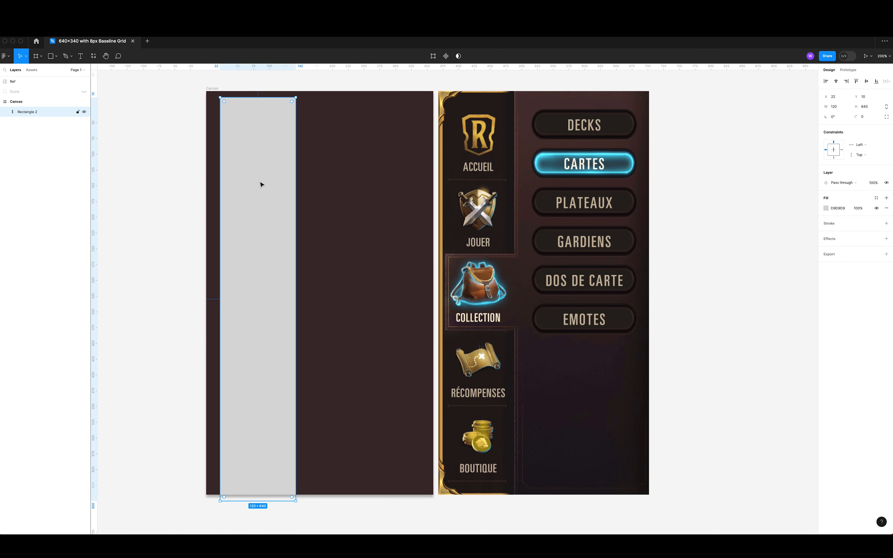
left_click_drag(260, 184, 249, 179)
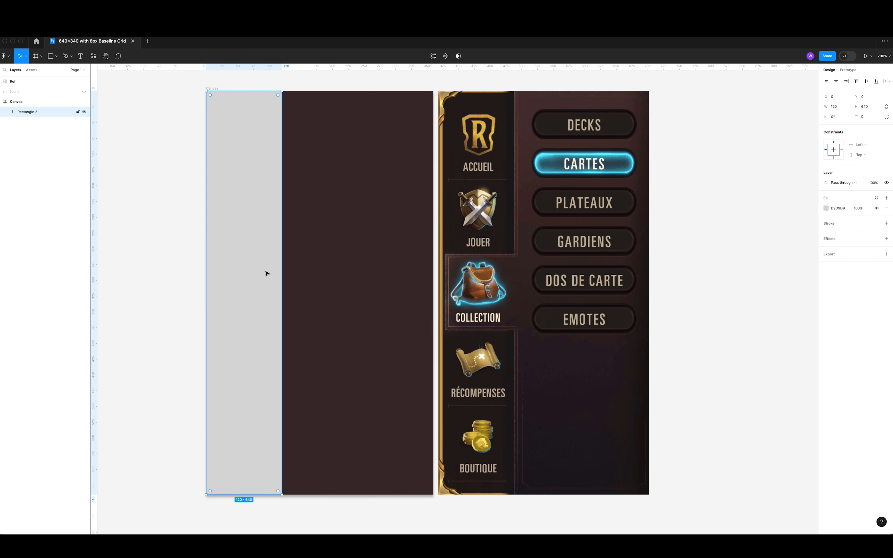
Duplicate the narrow column beside itself and widen the copy to 240 so it fills the rest of the canvas.
left_click_drag(259, 266, 398, 277)
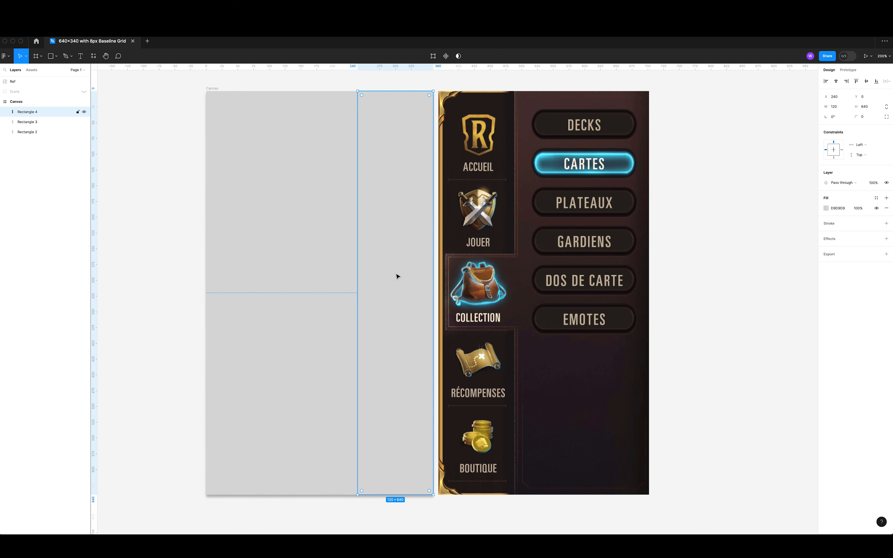
key("Delete")
left_click(337, 283)
left_click_drag(357, 283, 433, 282)
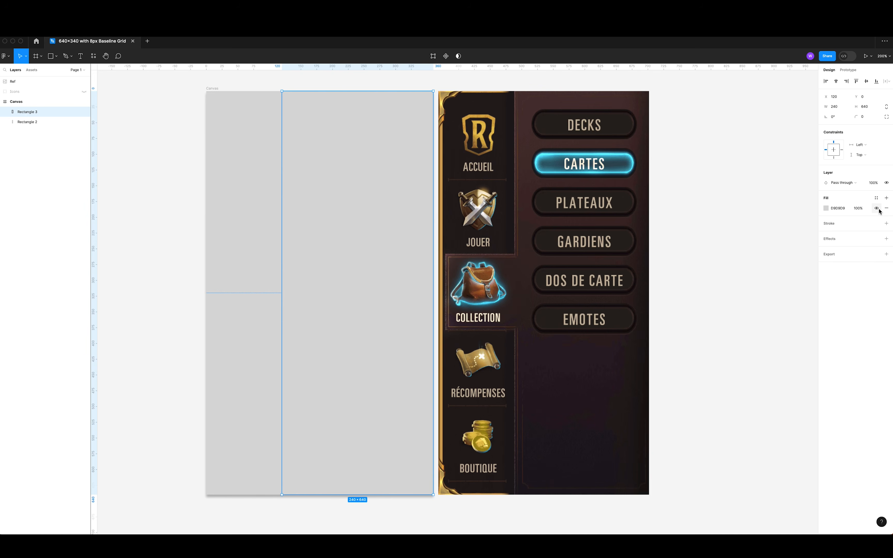
Fill the wide column with 3F2B2C sampled from the canvas background, keeping the column at X 120.
key("shift+Left")
key("shift+Left")
key("shift+Left")
key("shift+Left")
key("shift+Left")
key("shift+Left")
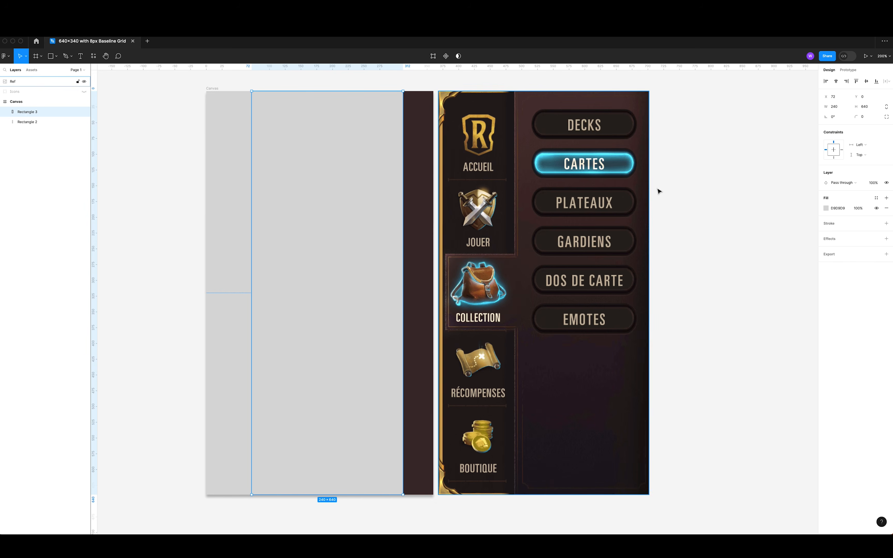
left_click(829, 210)
left_click(751, 316)
left_click(417, 238)
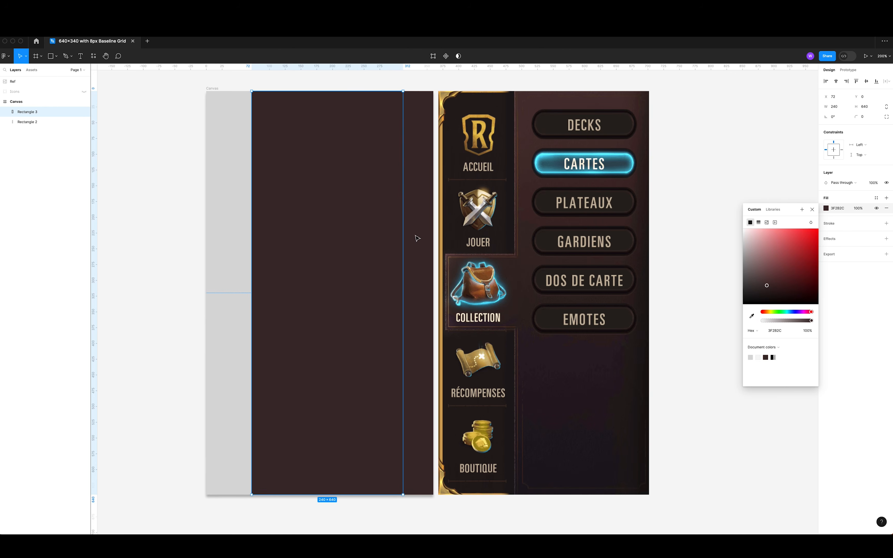
key("shift+Right")
key("shift+Right")
key("shift+Right")
key("shift+Right")
key("shift+Right")
key("shift+Right")
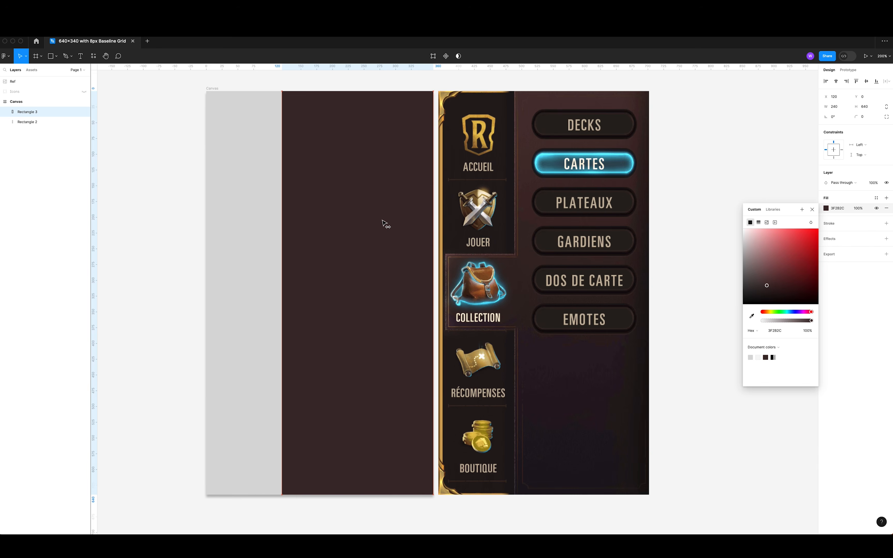
left_click(813, 209)
Fill the narrow left column with the near-black brown 241B1B sampled from the reference artwork.
left_click(231, 151)
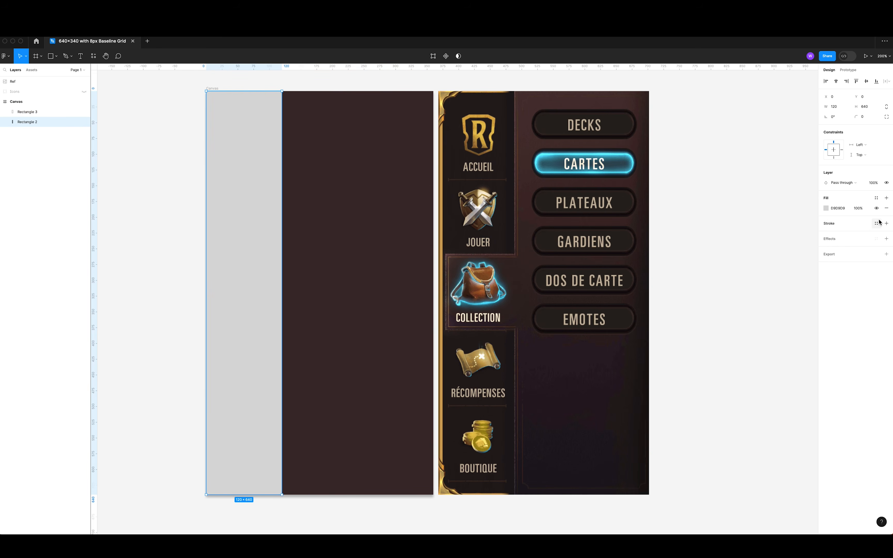
left_click(825, 209)
left_click(752, 316)
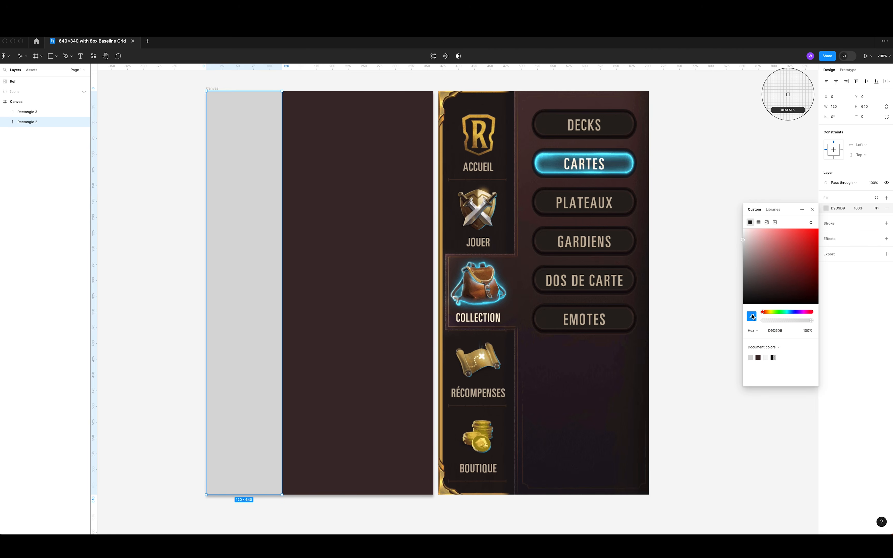
left_click(624, 231)
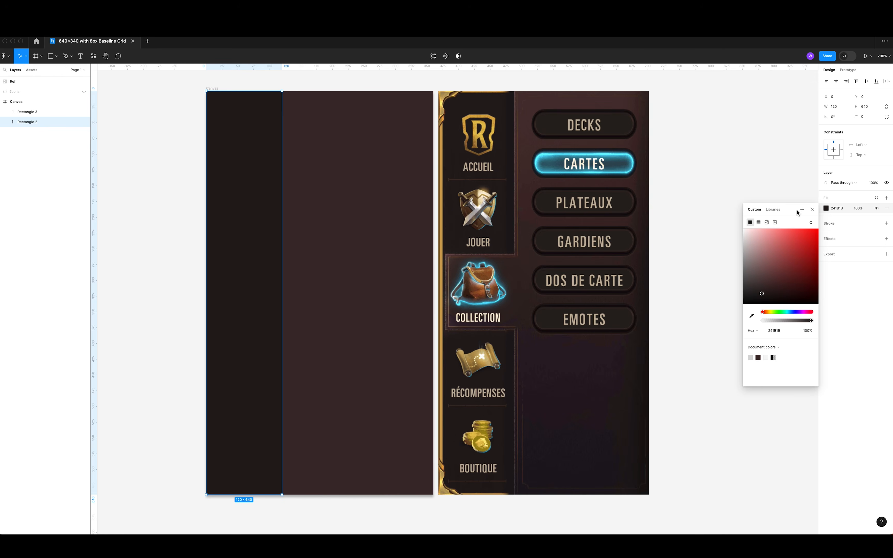
left_click(812, 209)
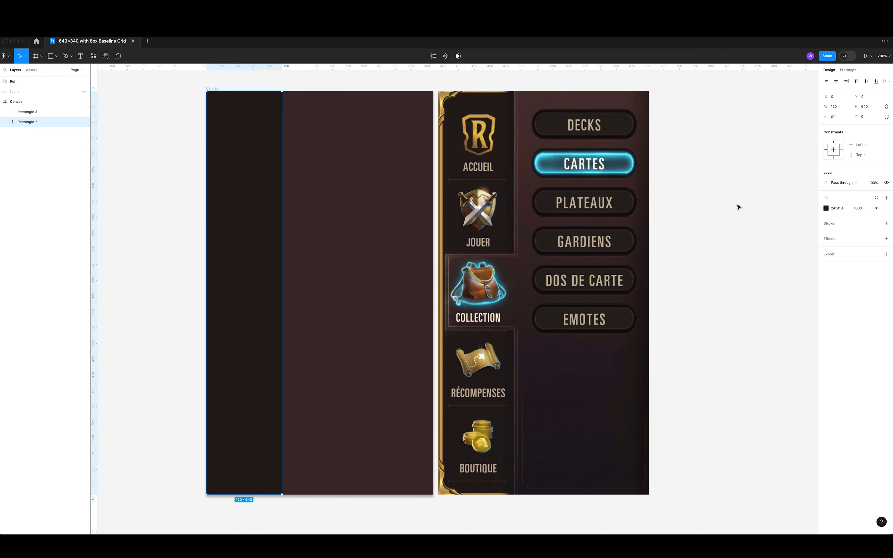
Try stacking the wide column below the narrow one and slide it left underneath.
left_click(353, 158)
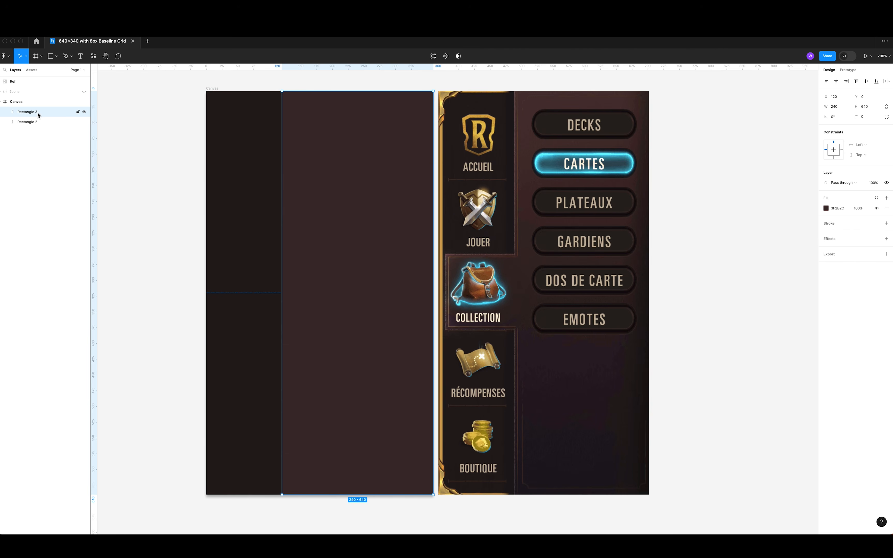
left_click_drag(39, 113, 56, 128)
left_click_drag(333, 159, 224, 158)
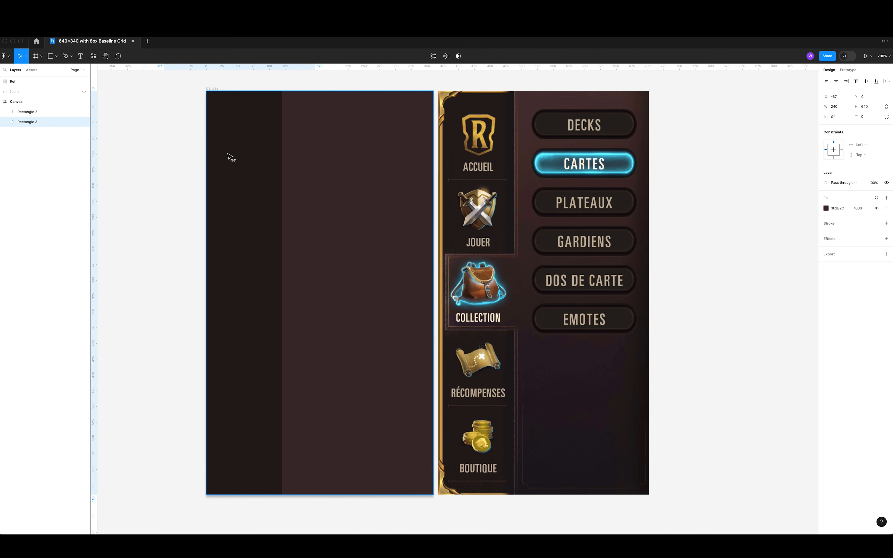
Try a black 000000 fill for the Canvas frame background.
left_click(213, 89)
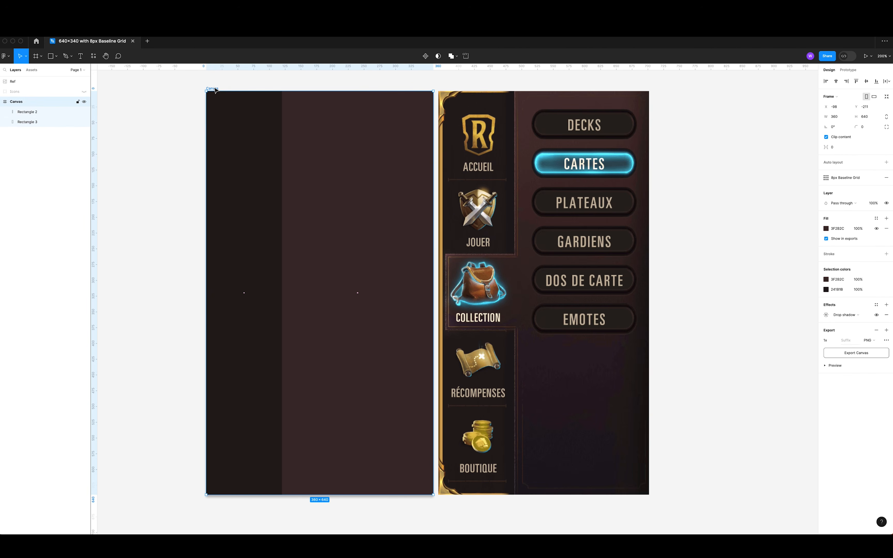
left_click(826, 229)
left_click_drag(756, 302, 729, 333)
key("Escape")
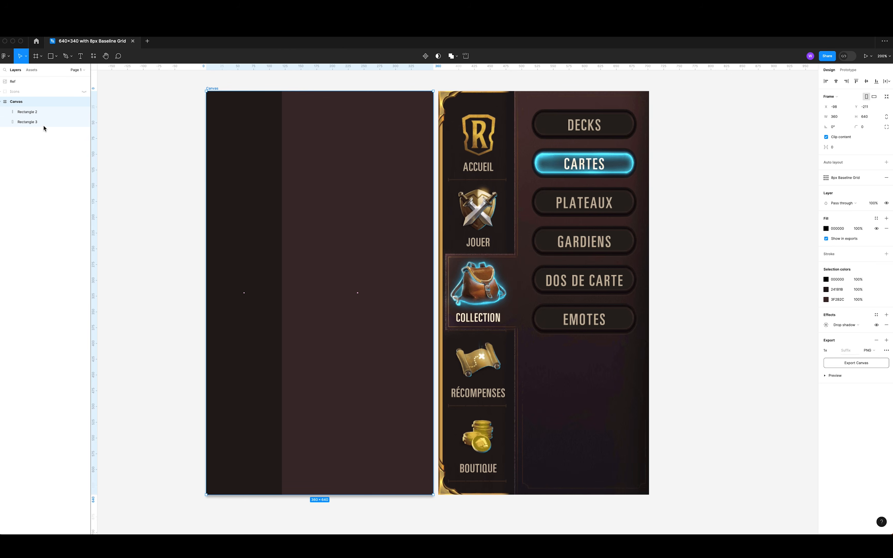
Restack the wide column above the narrow one, test their overlap, and undo the trial changes.
left_click_drag(383, 173, 334, 176)
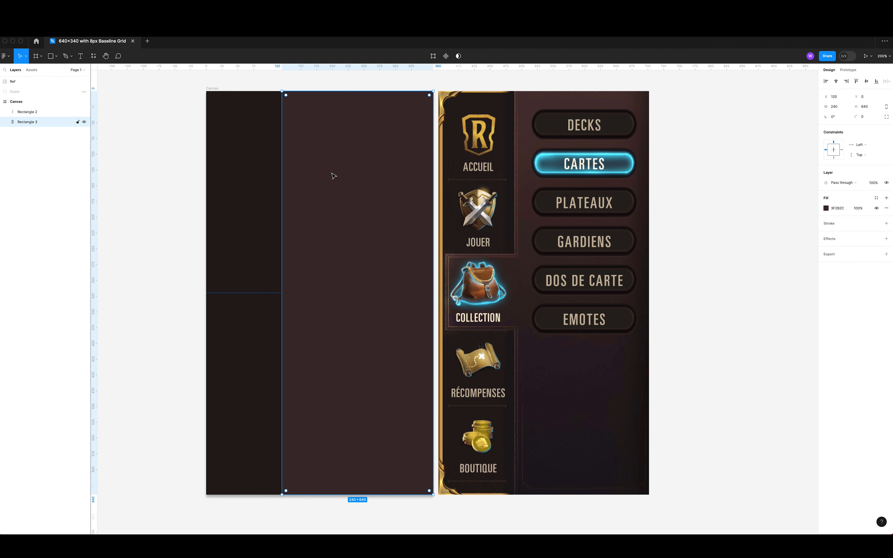
left_click_drag(44, 111, 44, 128)
mouse_move(358, 262)
left_mouse_down()
mouse_move(310, 259)
mouse_move(347, 263)
left_mouse_up()
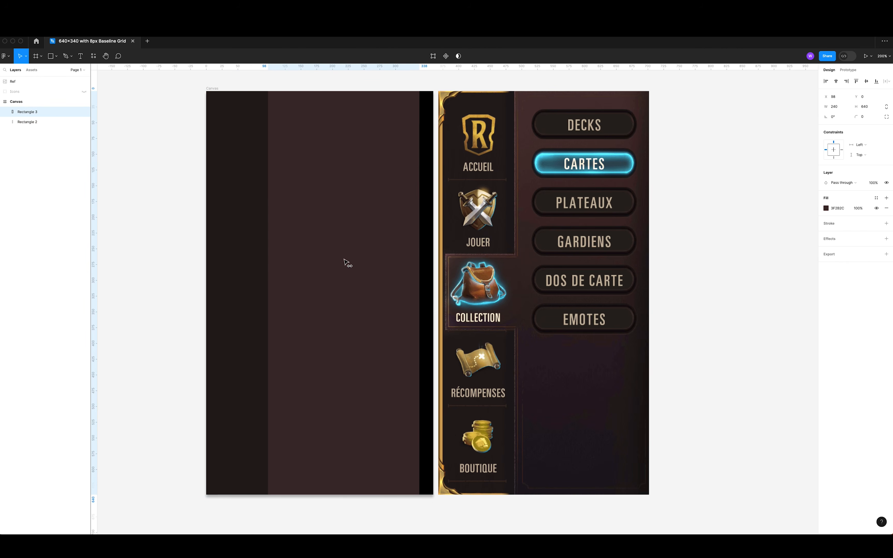
key("ctrl+z")
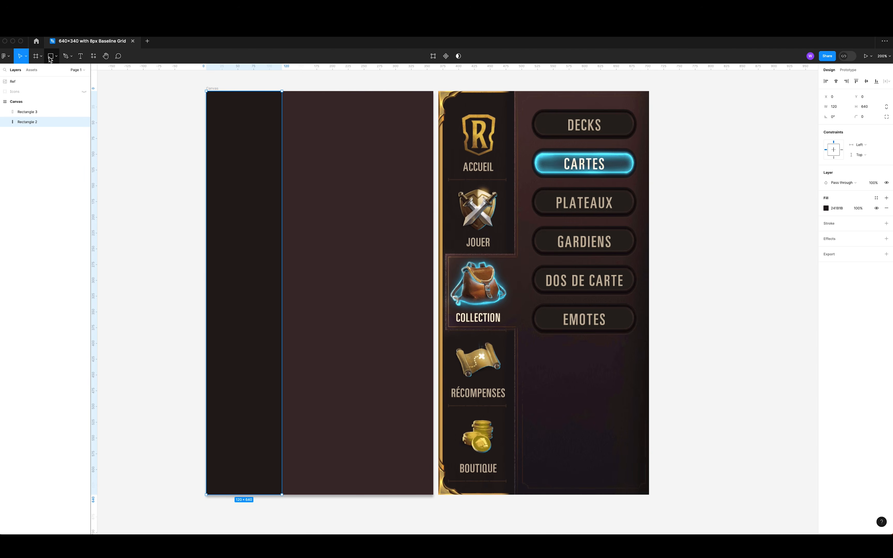
Draw a rectangle about 136 × 130 across the narrow column, extending past the canvas's left edge.
key("r")
mouse_move(195, 218)
left_mouse_down()
mouse_move(234, 235)
mouse_move(281, 301)
left_mouse_up()
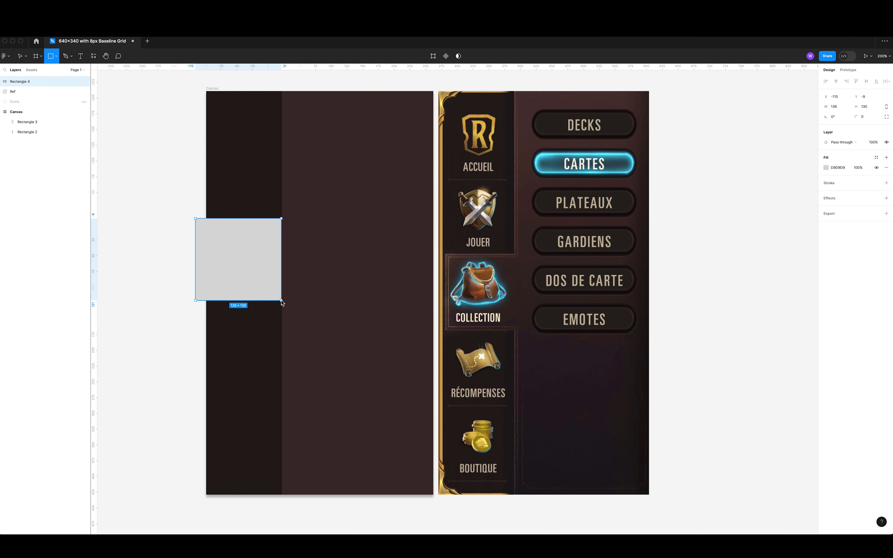
left_click_drag(263, 265, 264, 273)
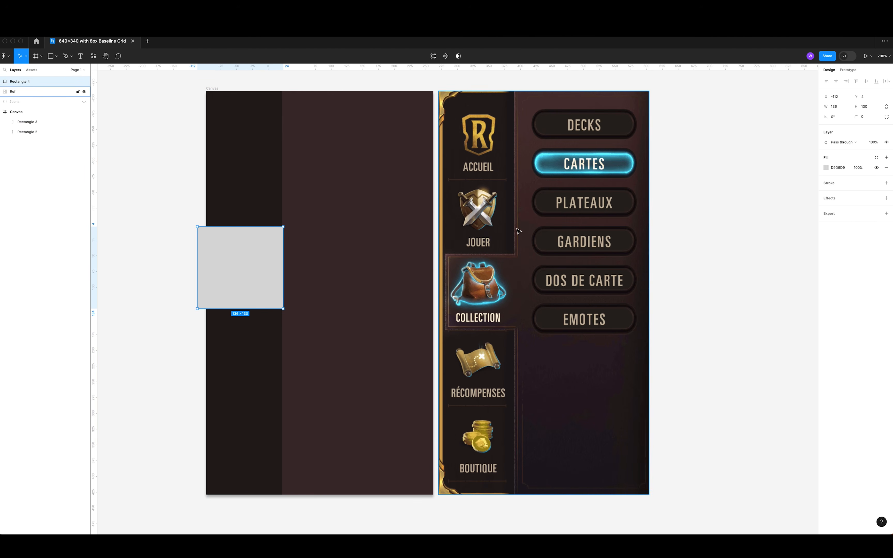
Fill the new rectangle with the wide column's 3F2B2C and move it down to Y 44.
key("i")
left_click(408, 227)
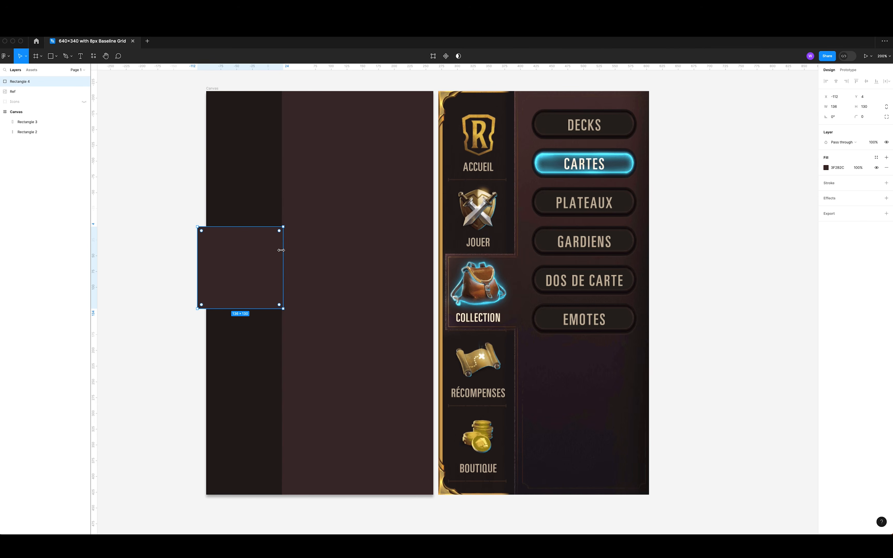
left_click(130, 221)
left_click(252, 282)
left_click_drag(252, 283, 271, 307)
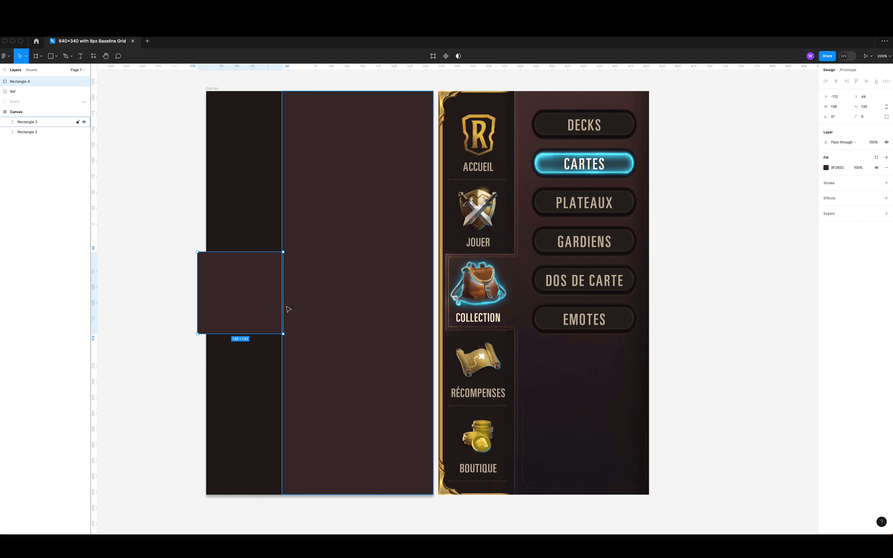
Move the tab rectangle up to Y 4 on the canvas.
key("shift+Up")
key("shift+Up")
key("shift+Up")
key("shift+Up")
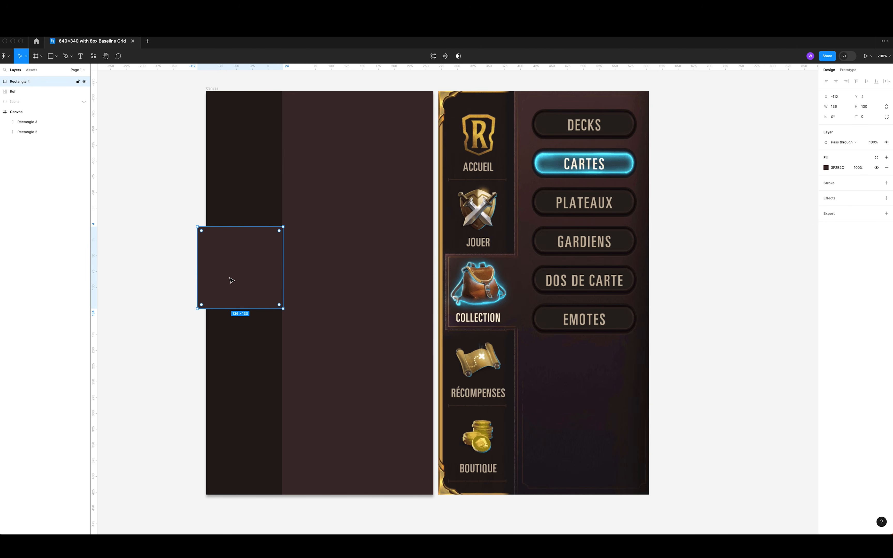
Narrow the tab rectangle to 114 wide, shorten it, and place it level with the reference's Collection tab.
left_click_drag(198, 264, 211, 264)
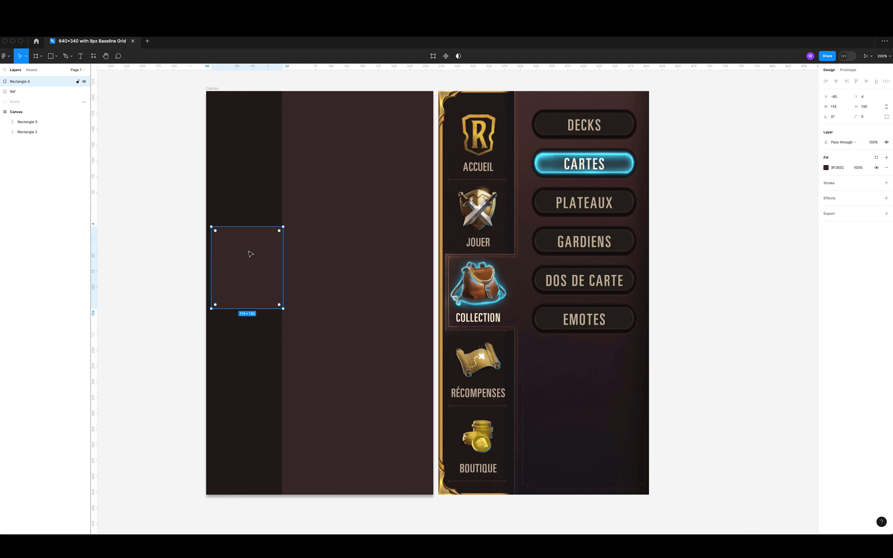
left_click_drag(250, 227, 250, 235)
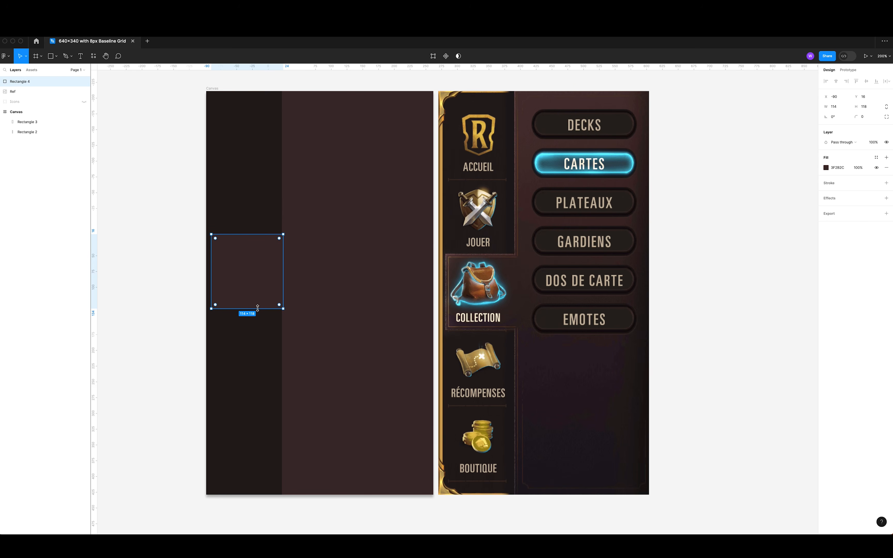
left_click_drag(258, 309, 282, 286)
left_click(173, 282)
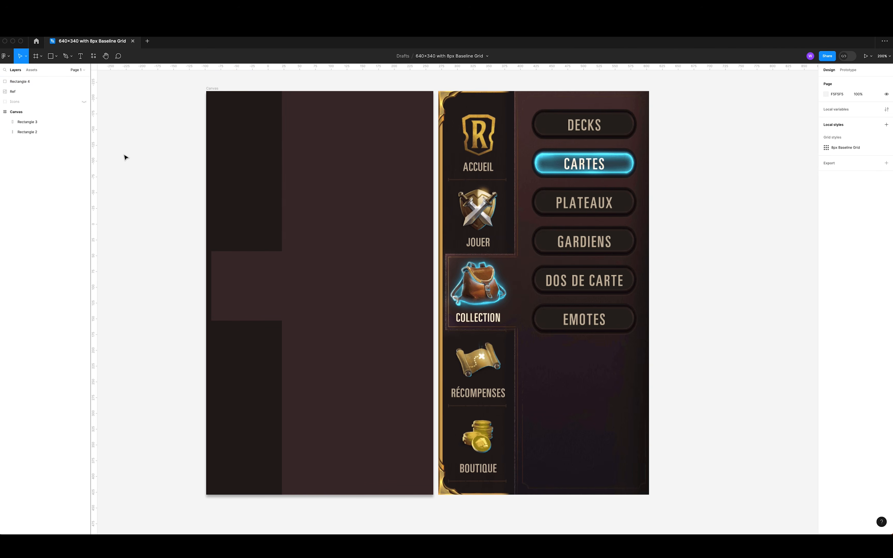
Draw a rectangle about 176 × 40 near the top of the wide column and round its corners to 51.
left_click(51, 56)
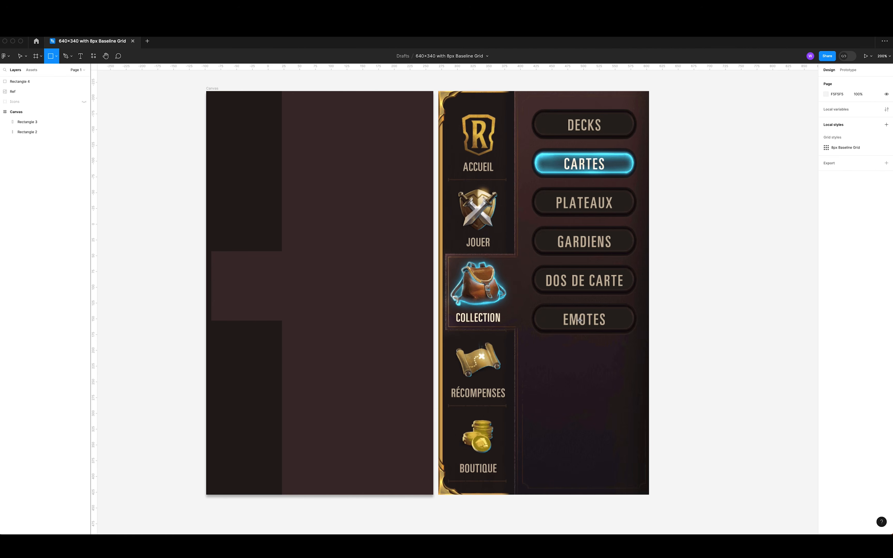
scroll(583, 320, "up", 10)
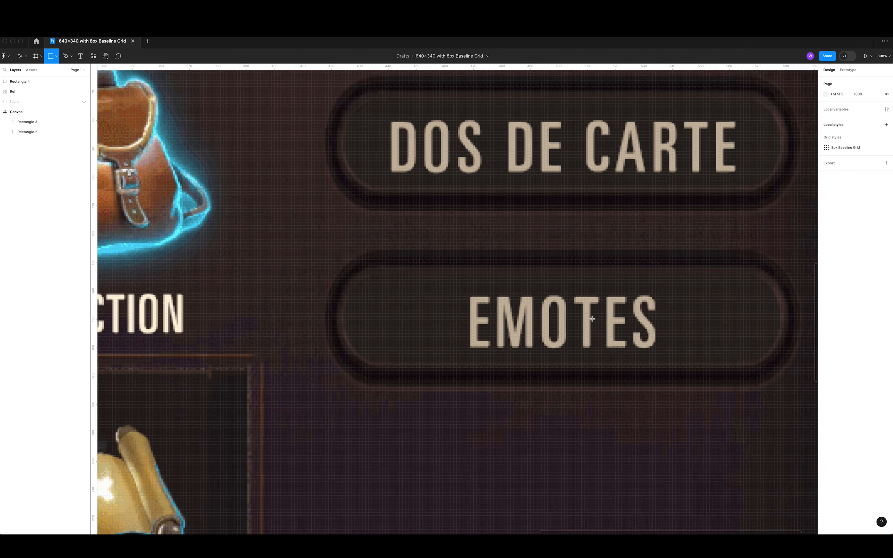
scroll(492, 320, "down", 8)
scroll(491, 320, "down", 3)
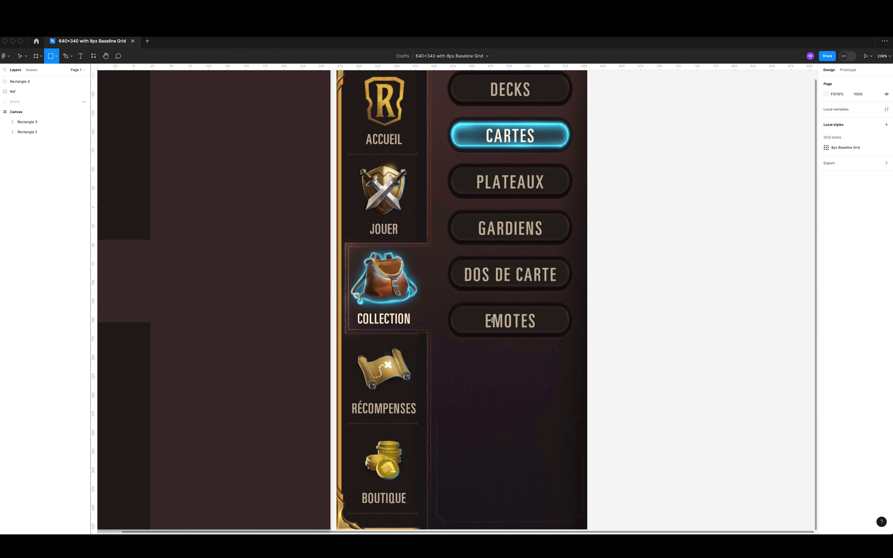
scroll(492, 320, "down", 3)
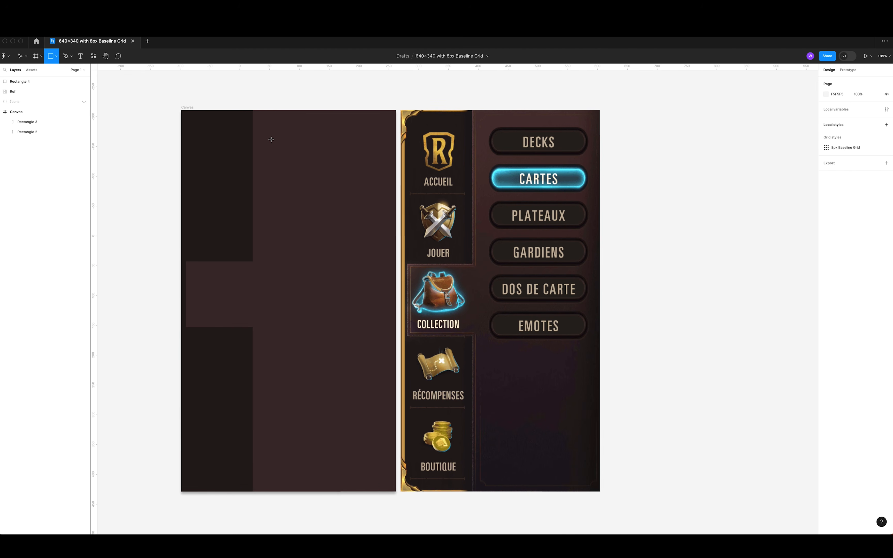
left_click_drag(271, 140, 377, 163)
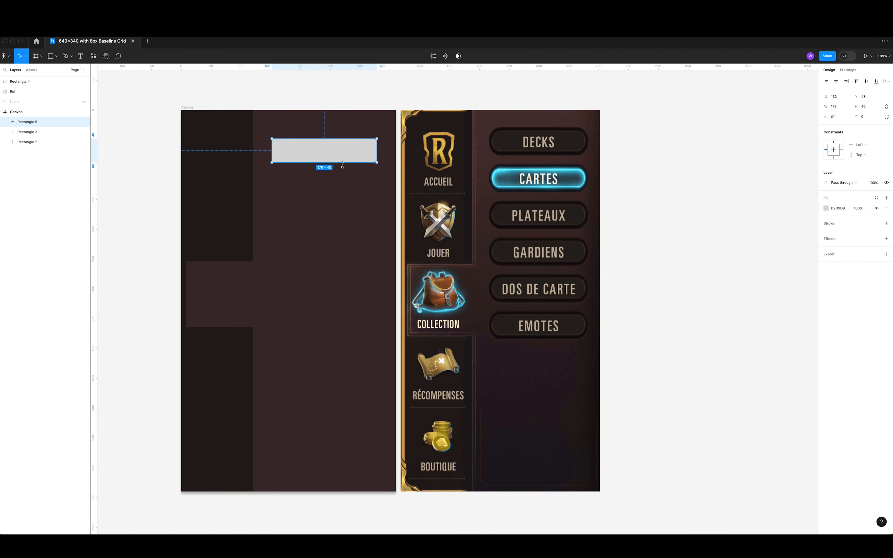
left_click_drag(856, 117, 880, 117)
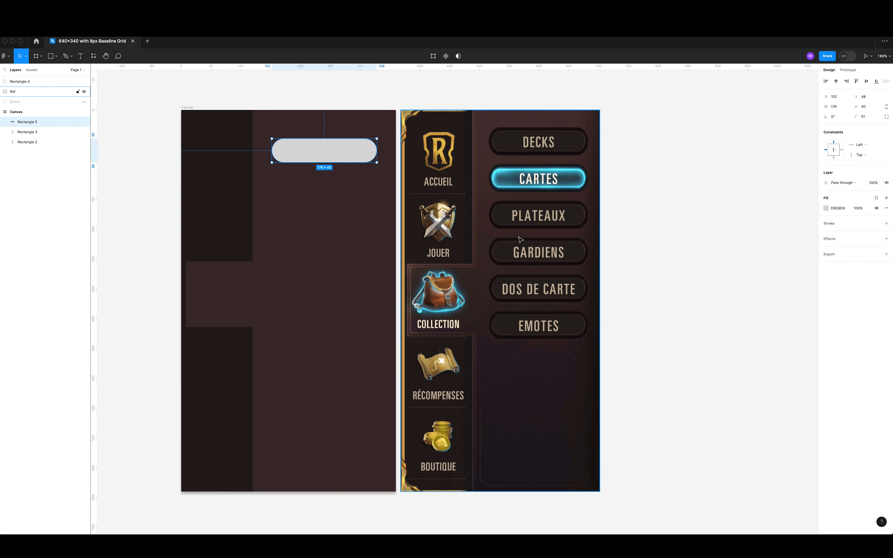
Fill the pill shape with the dark 110A0C sampled from the rim of the reference's Emotes button.
scroll(520, 225, "up", 5)
scroll(521, 287, "down", 1)
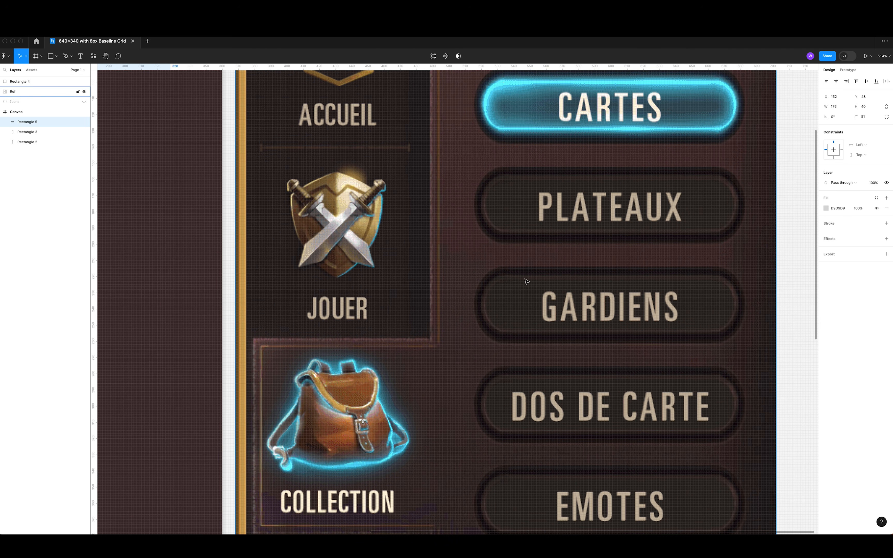
scroll(502, 335, "down", 5)
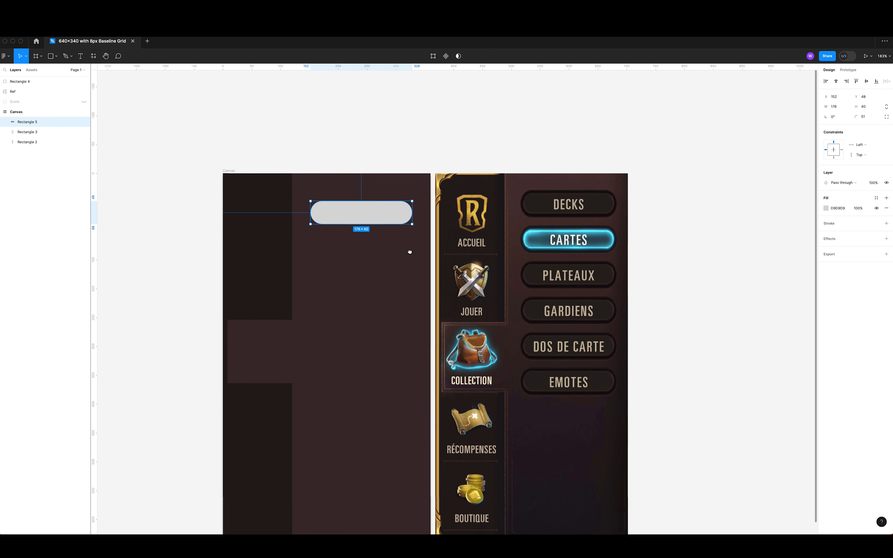
left_click(386, 187)
left_click(388, 213)
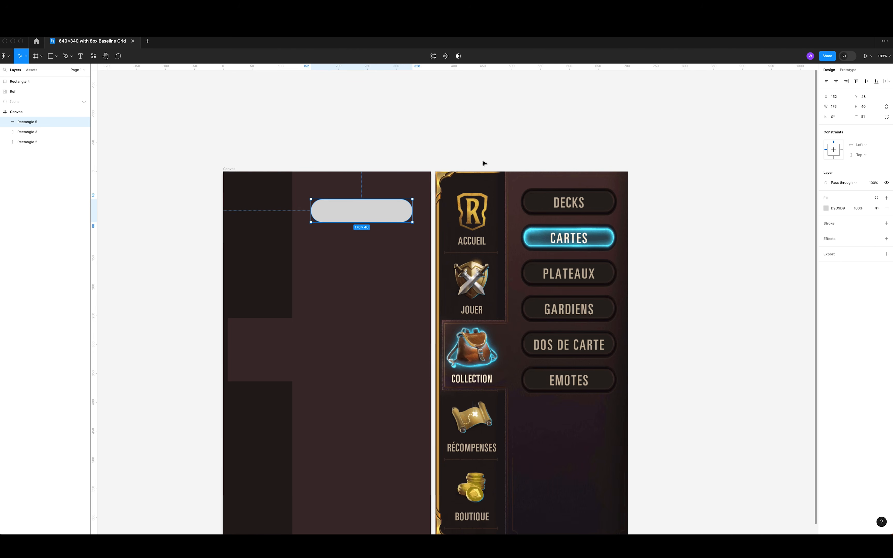
left_click(398, 126)
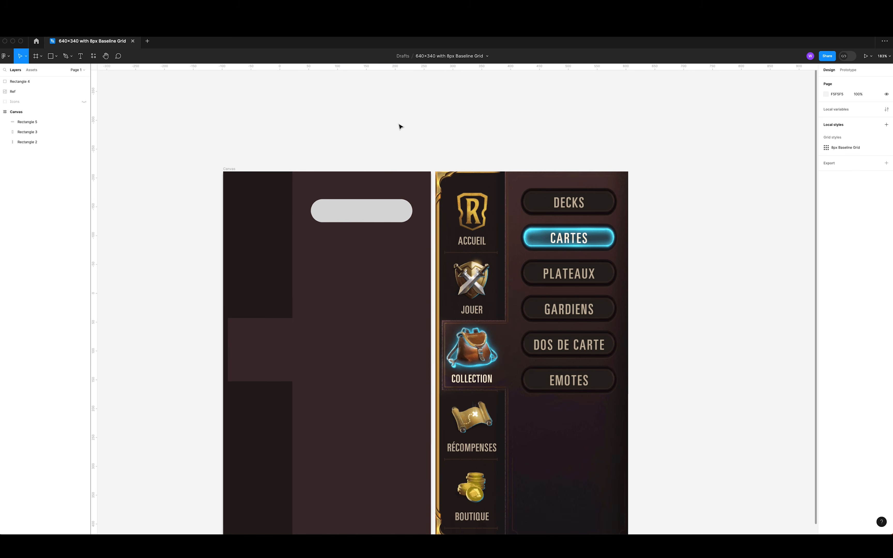
left_click(401, 210)
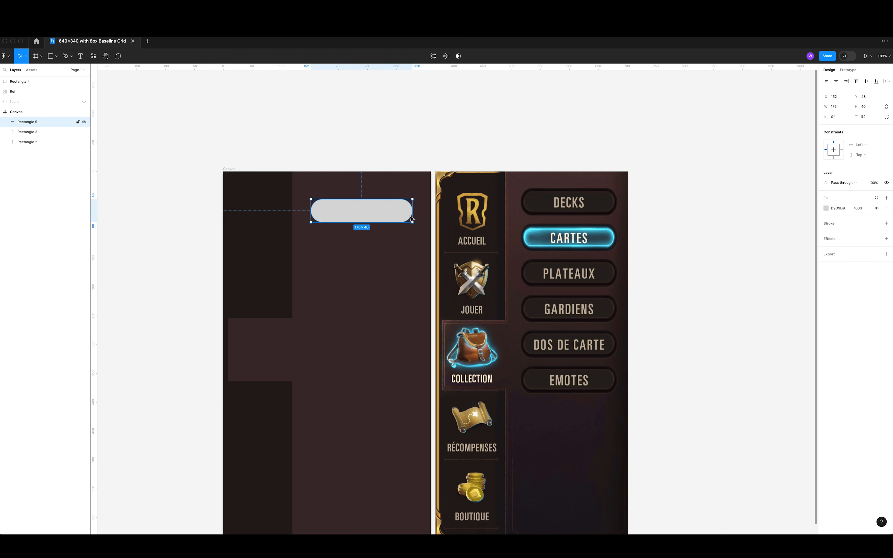
left_click(826, 208)
left_click(751, 316)
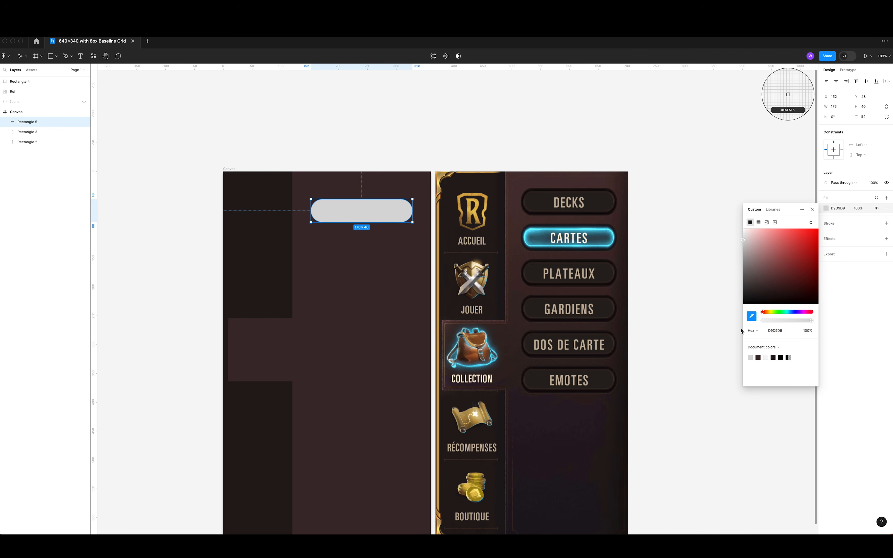
left_click(538, 393)
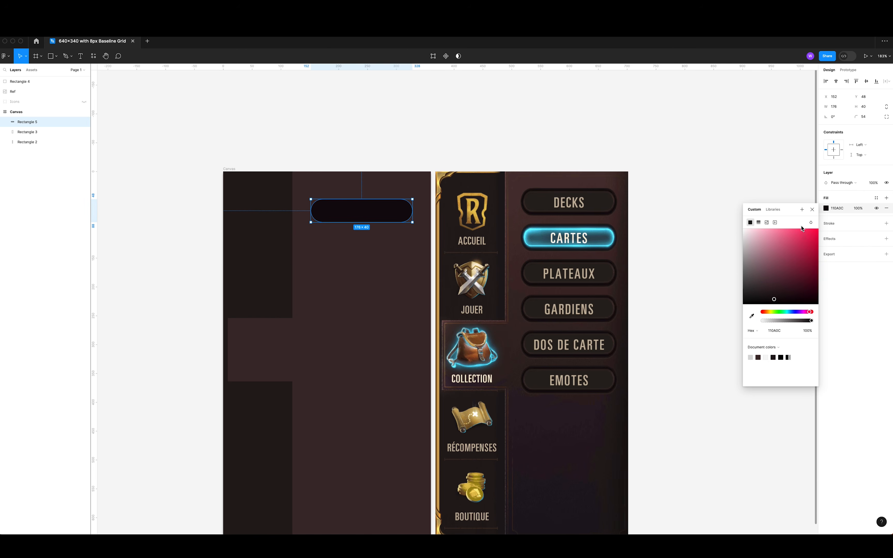
left_click(812, 209)
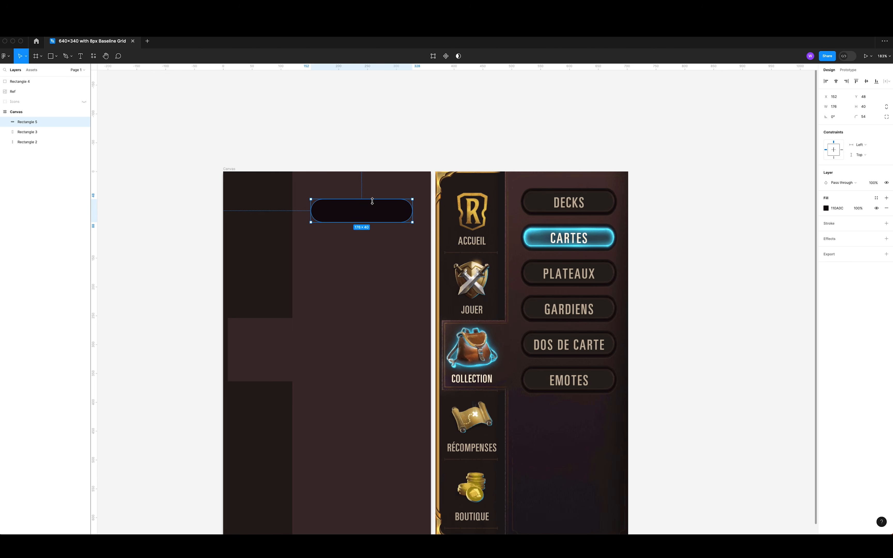
Set the pill's height to 46.
left_click(868, 107)
type("46")
key("Return")
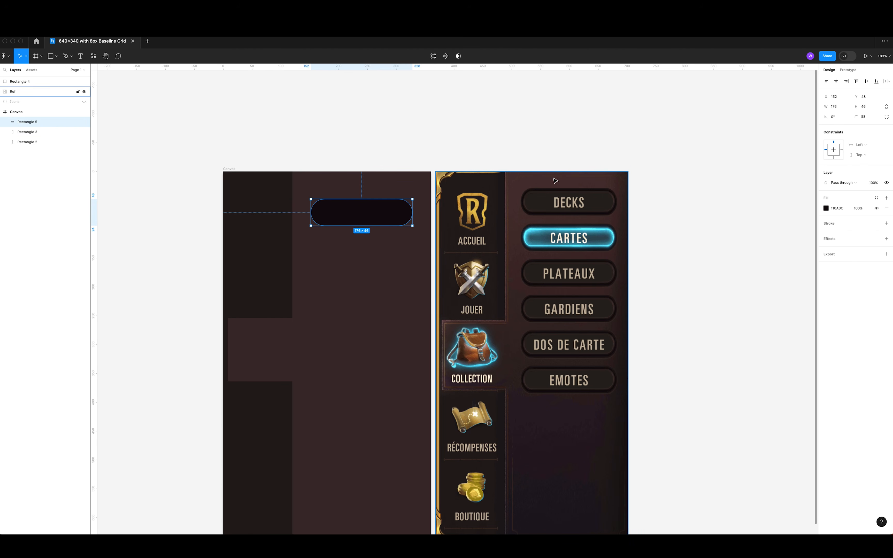
Add an inside stroke of width 1 to the pill and make it a linear gradient.
scroll(534, 339, "up", 10)
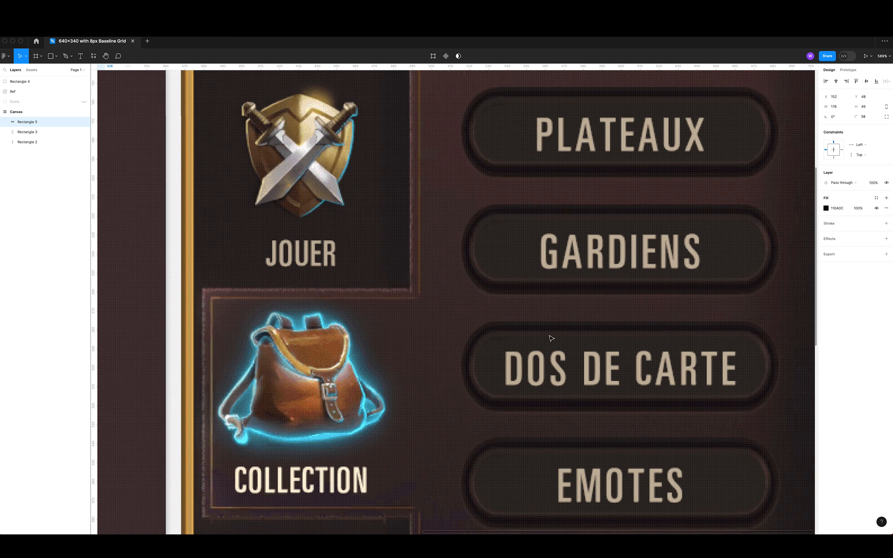
scroll(526, 338, "down", 8)
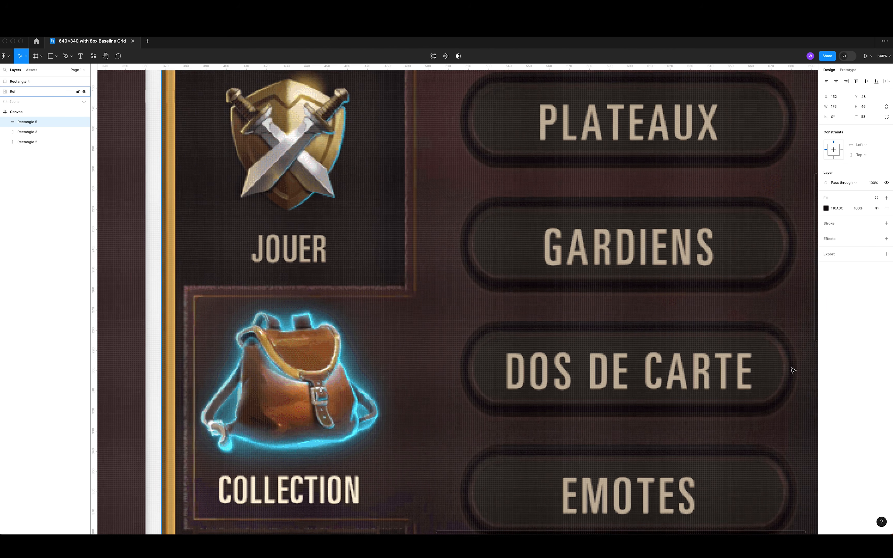
scroll(526, 338, "down", 5)
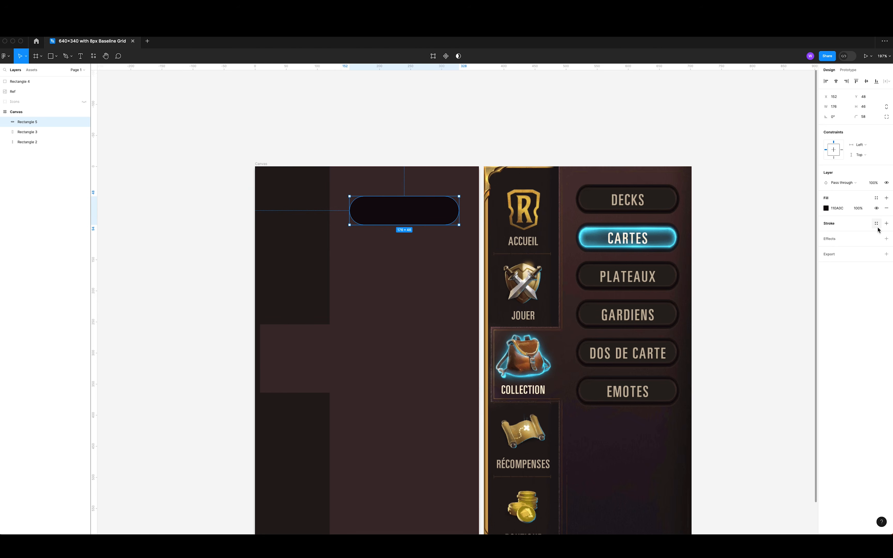
left_click(886, 223)
left_click(826, 233)
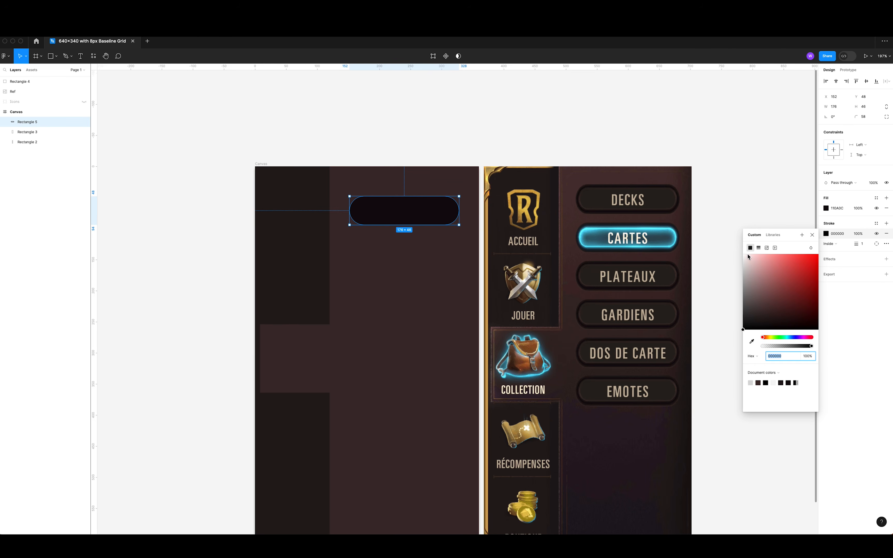
left_click(758, 247)
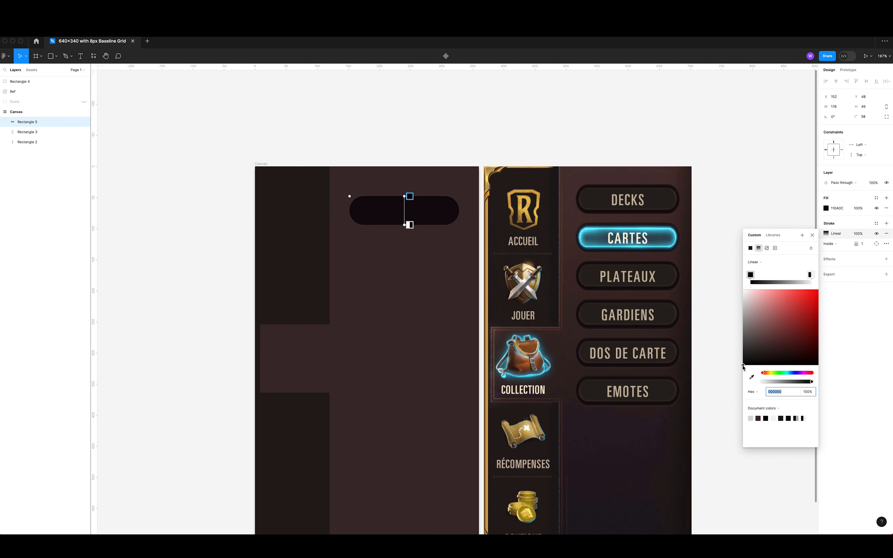
Sample the stroke gradient's colours from the reference buttons, using 1D1717 for the first stop and 1A1210 for the last.
left_click(750, 275)
left_click(752, 377)
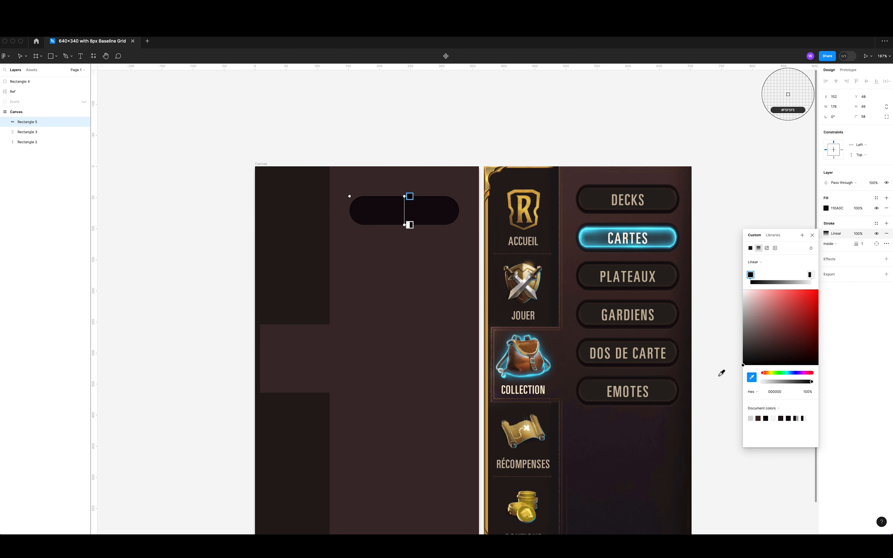
left_click(596, 339)
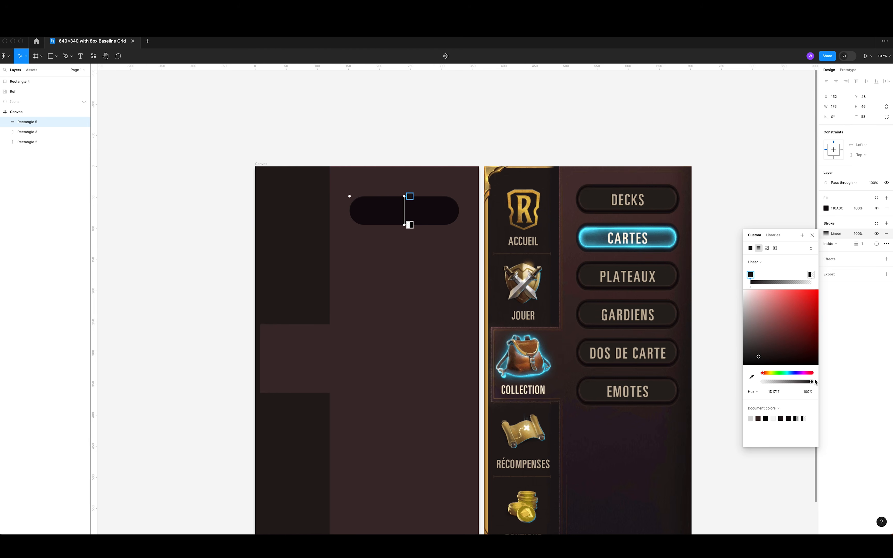
left_click(811, 275)
left_click(752, 377)
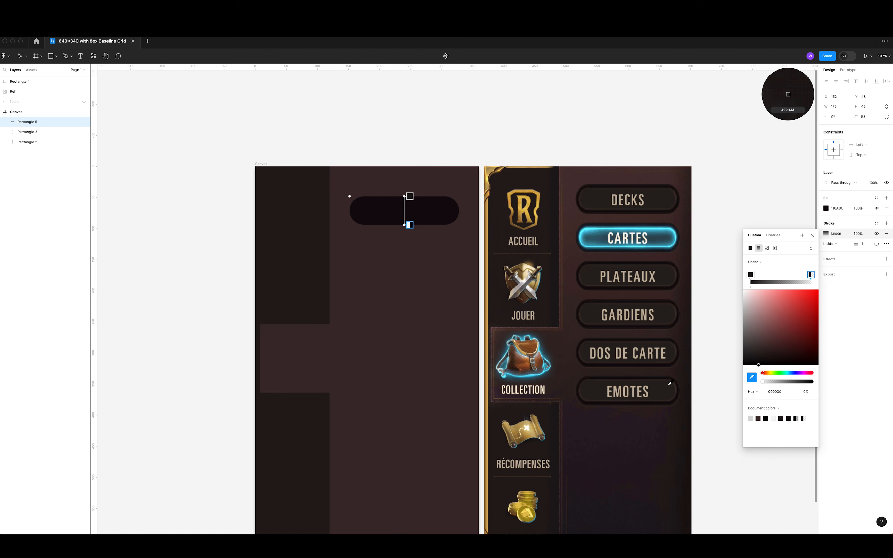
left_click(588, 366)
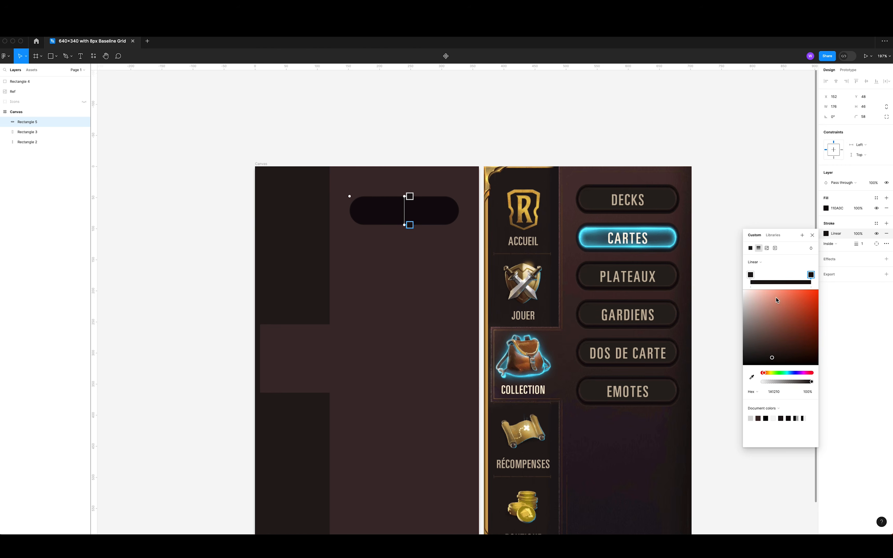
Fine-tune both stroke gradient stops, making the last slightly more saturated and the first slightly lighter.
mouse_move(772, 354)
left_mouse_down()
mouse_move(773, 343)
mouse_move(775, 357)
left_mouse_up()
left_click(750, 275)
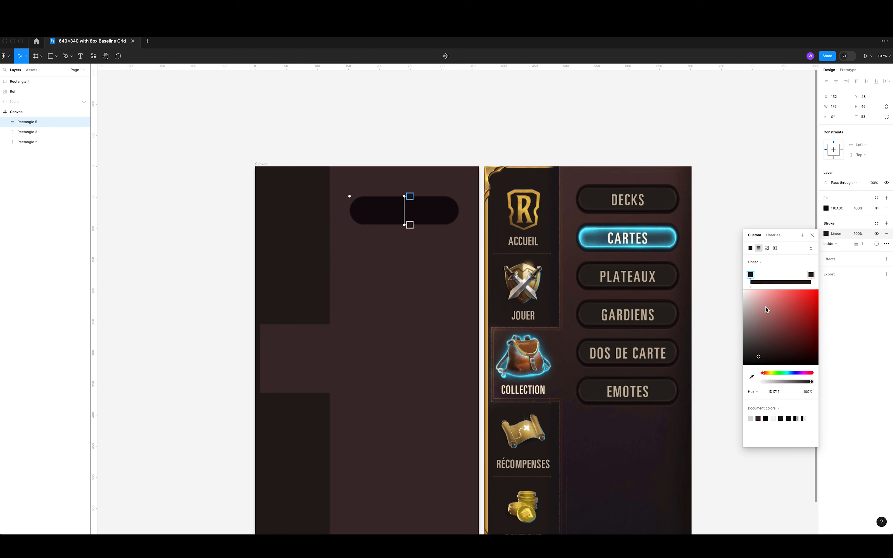
left_click(760, 352)
left_click_drag(761, 352, 762, 350)
left_click(812, 235)
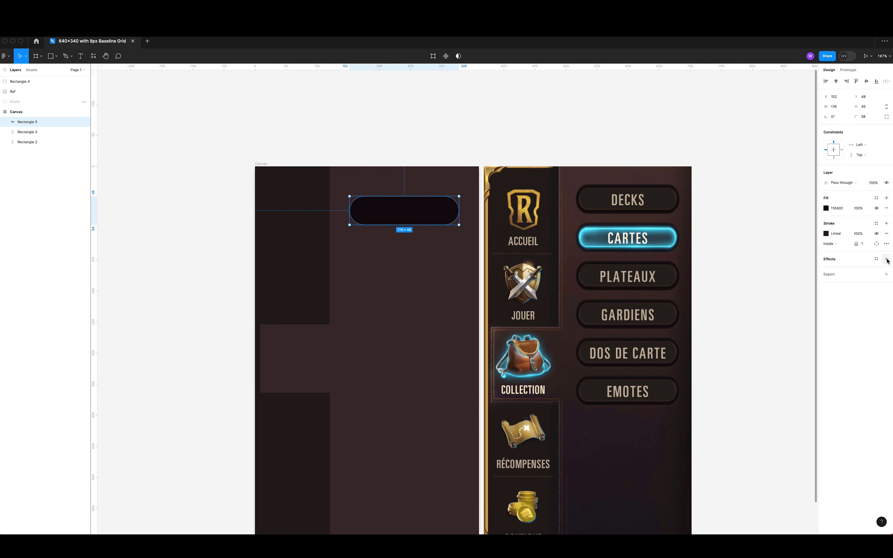
Add a drop shadow to the pill and colour it FFFFFF at 25% opacity.
left_click(888, 261)
left_click(844, 269)
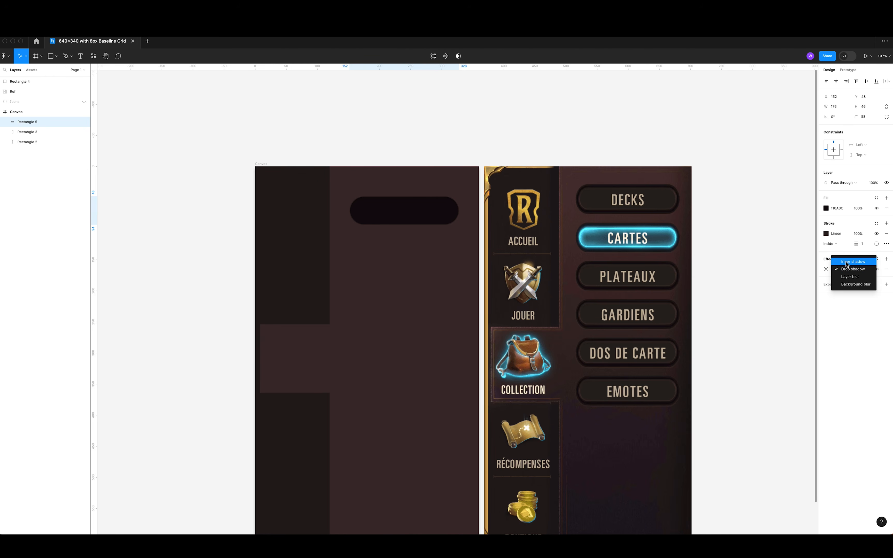
left_click(827, 270)
left_click(847, 269)
left_click(828, 270)
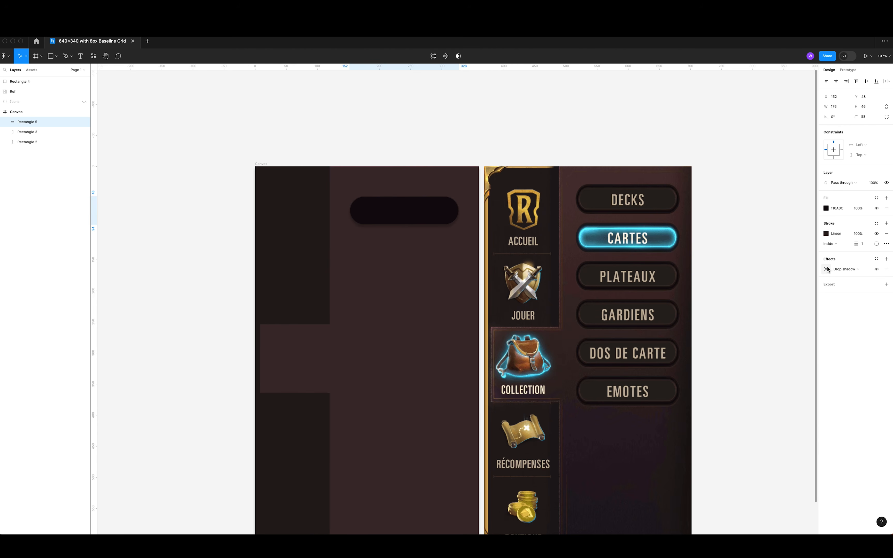
left_click(827, 270)
left_click(751, 305)
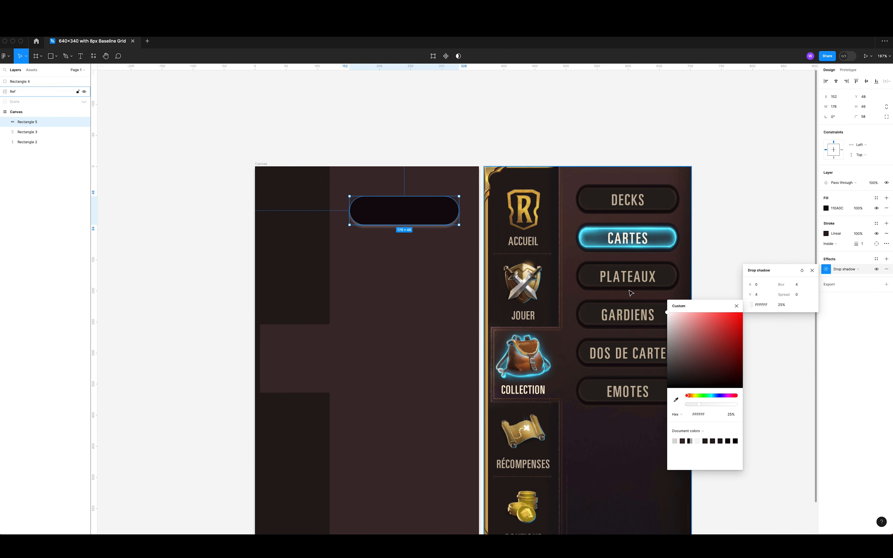
Set the pill's drop shadow to a Y offset of 0, a blur of 2 and 10% opacity.
left_click(756, 294)
type("2")
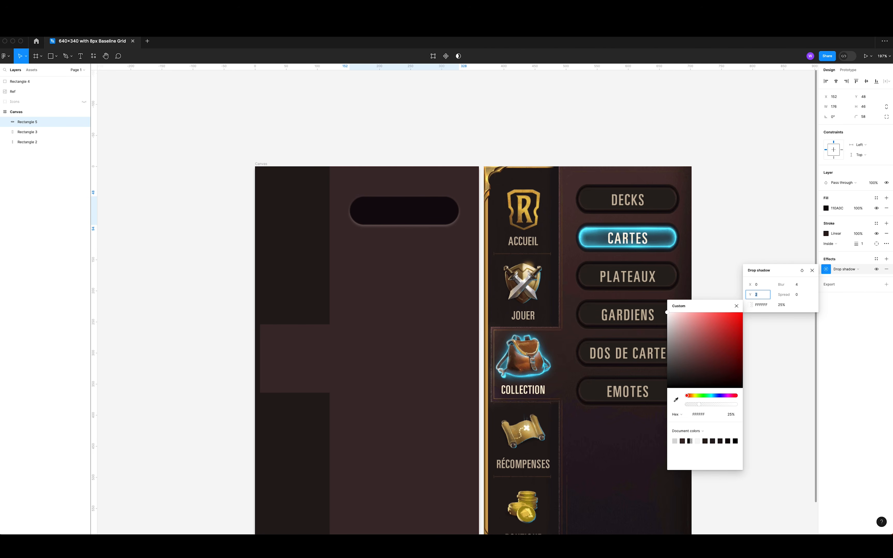
key("Down")
left_click(795, 285)
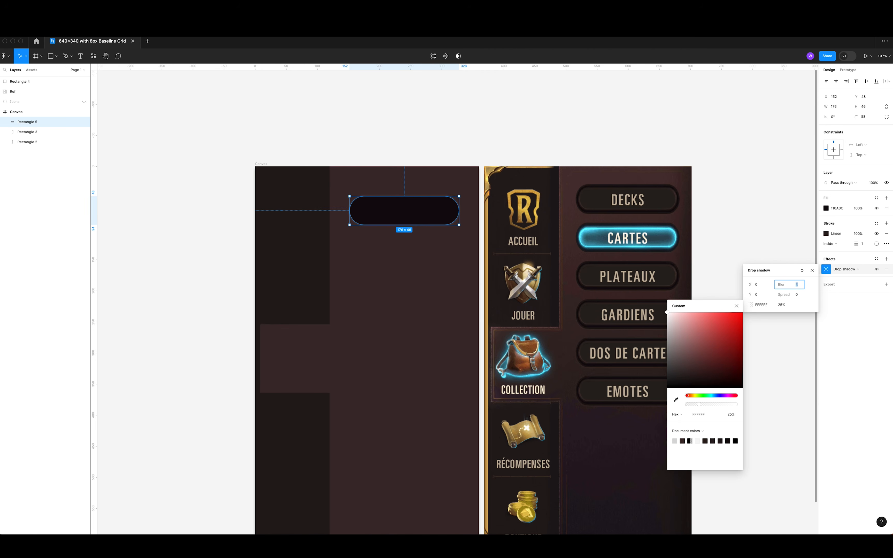
type("1")
left_click(782, 305)
key("Return")
left_click(624, 131)
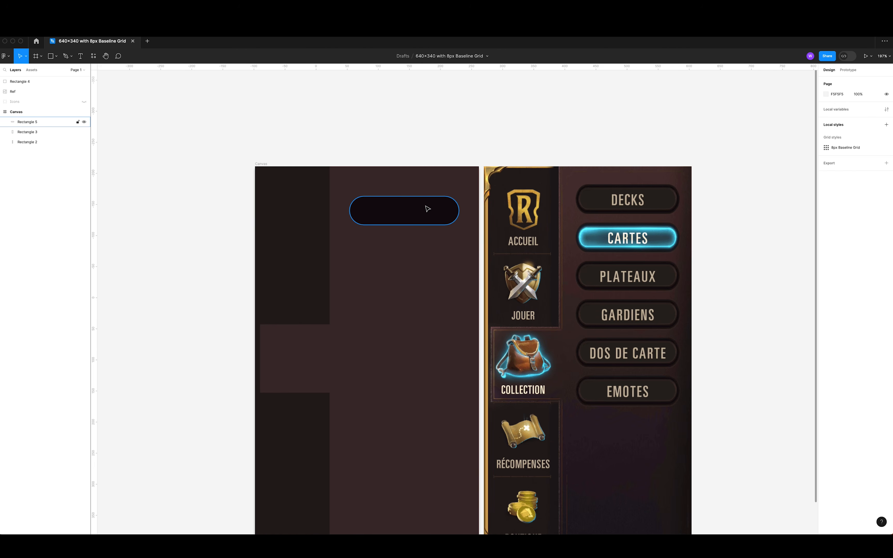
Increase the pill's inside stroke width to 3.
scroll(424, 214, "up", 5)
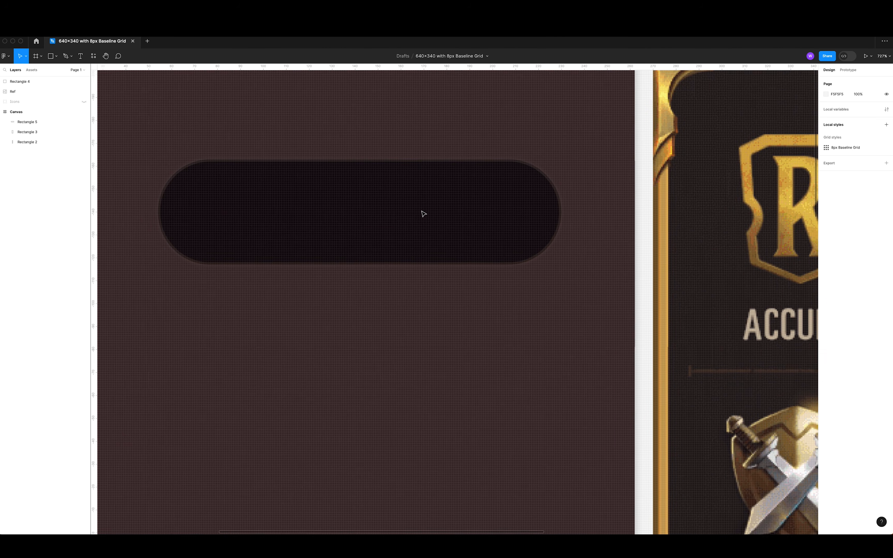
scroll(430, 166, "down", 3)
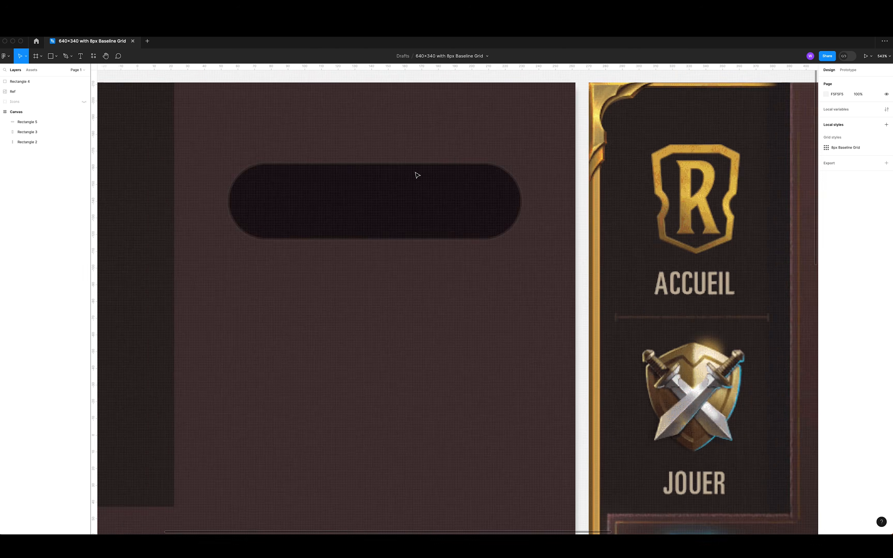
left_click(470, 175)
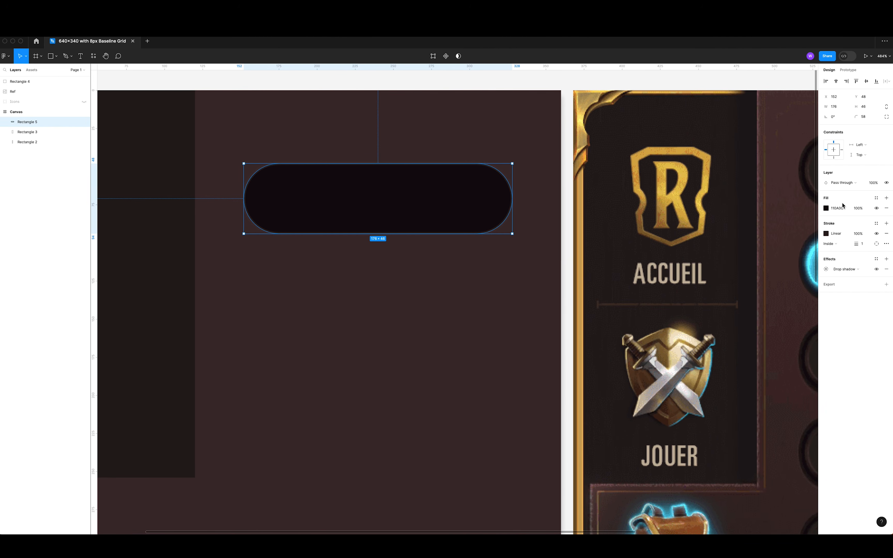
left_click(862, 244)
key("Up")
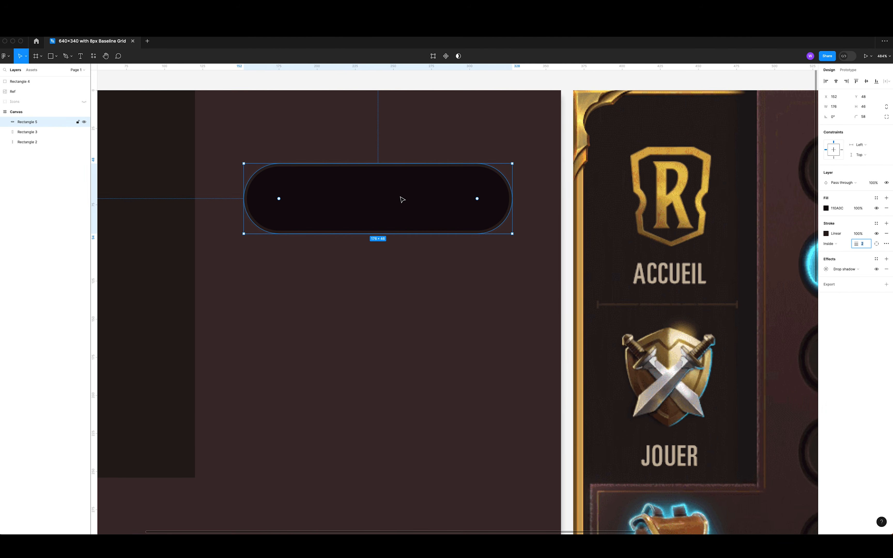
key("Up")
key("Return")
scroll(590, 251, "right", 5)
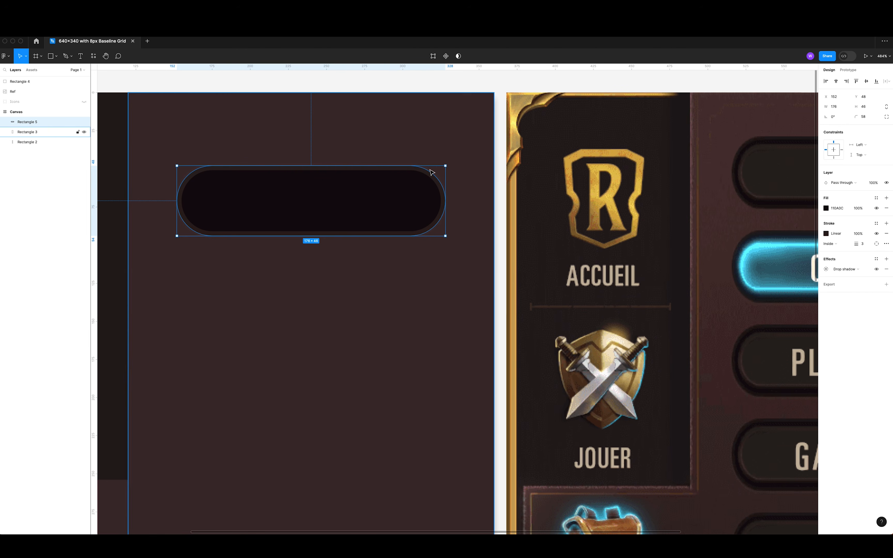
left_click(454, 90)
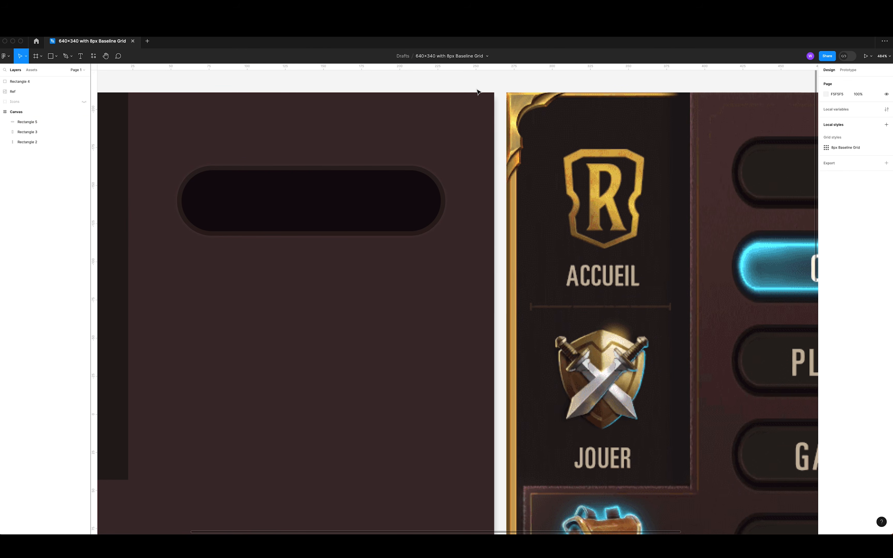
Darken the first stop of the pill's stroke gradient and make it slightly more saturated.
scroll(457, 197, "down", 5)
left_click(450, 189)
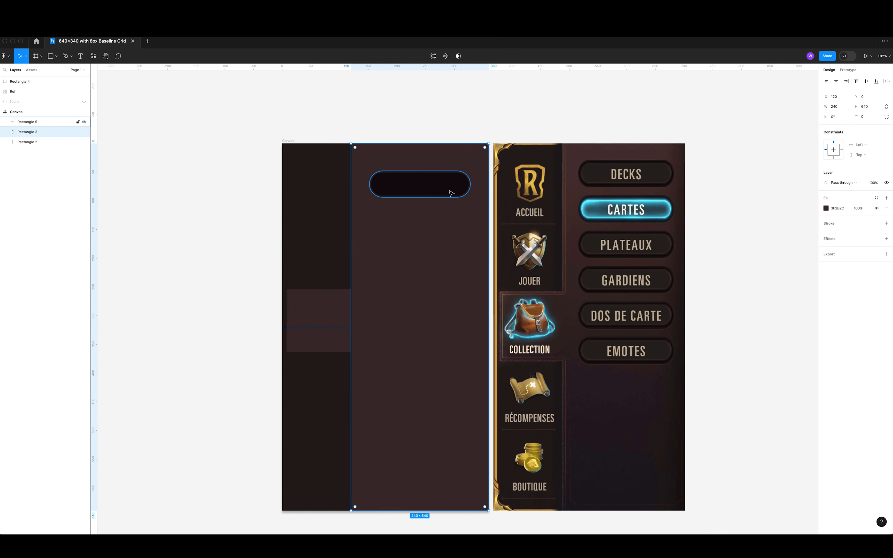
left_click(826, 235)
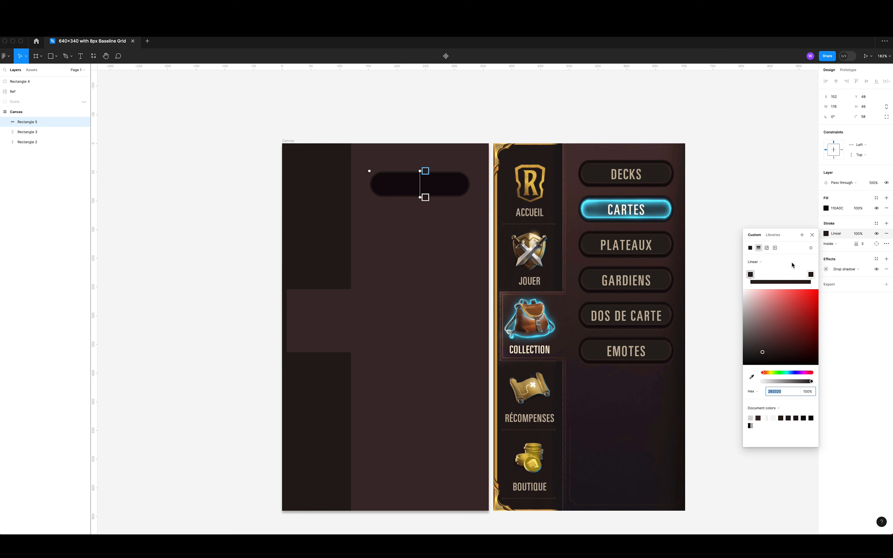
left_click(753, 282)
left_click_drag(762, 353, 773, 357)
left_click(811, 275)
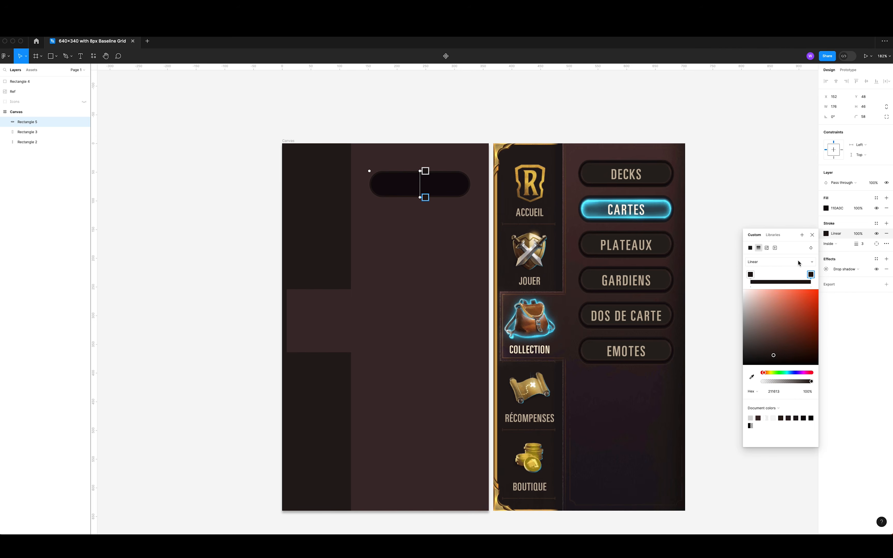
left_click(812, 235)
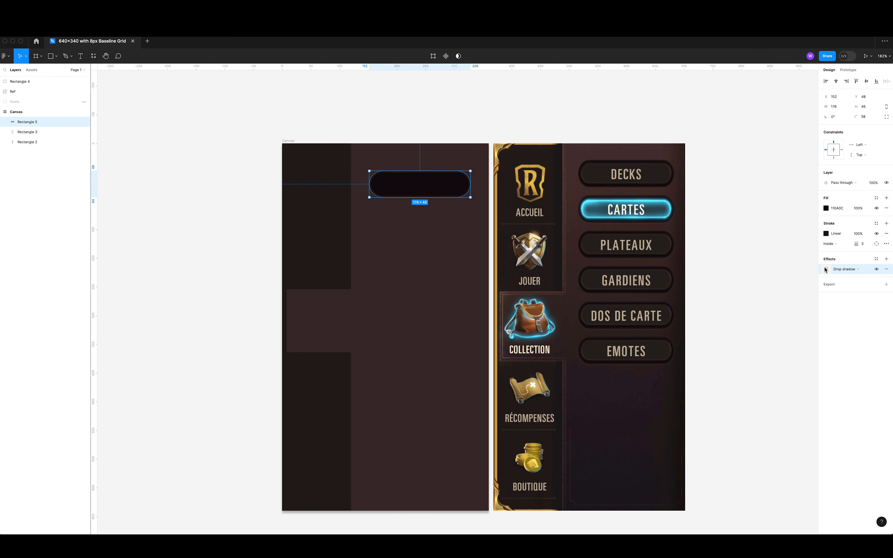
Lower the opacity of the pill's drop shadow to 5%.
left_click(826, 269)
left_click(781, 308)
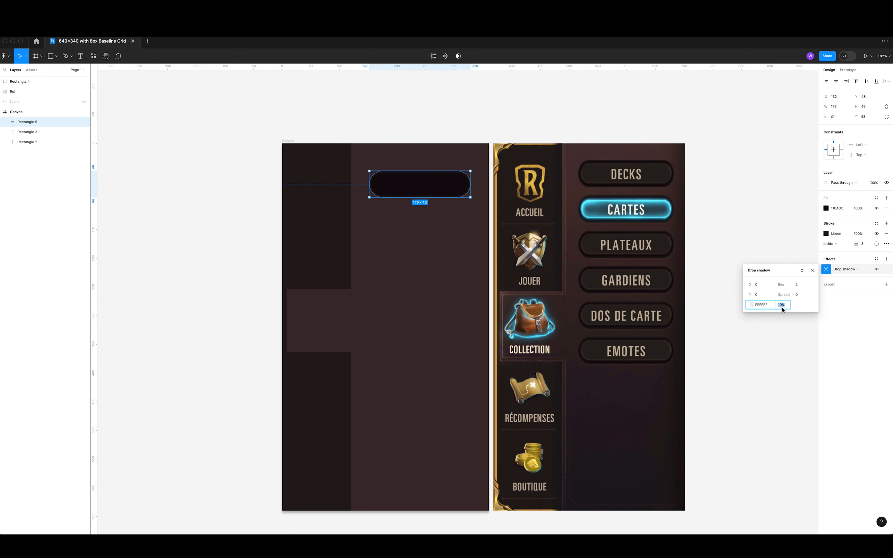
type("5")
left_click(588, 123)
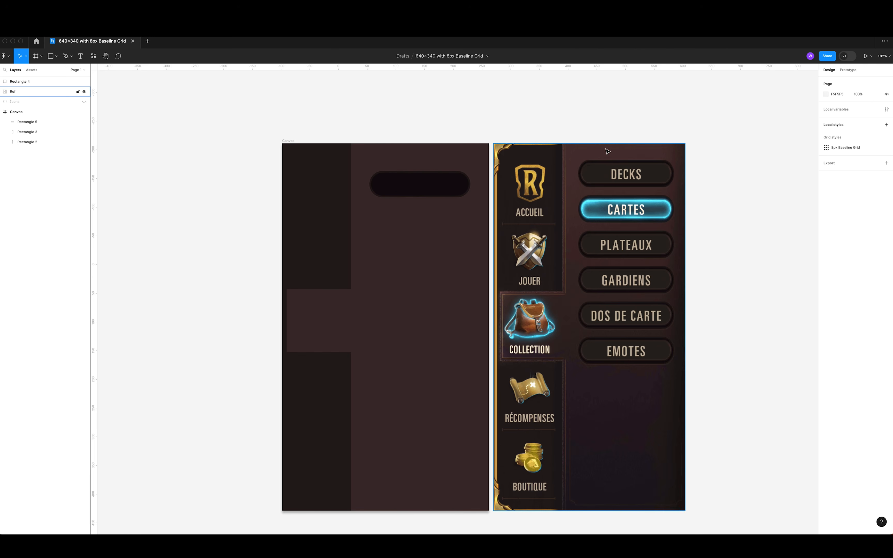
Set the spread of the pill's drop shadow to 2.
left_click(442, 184)
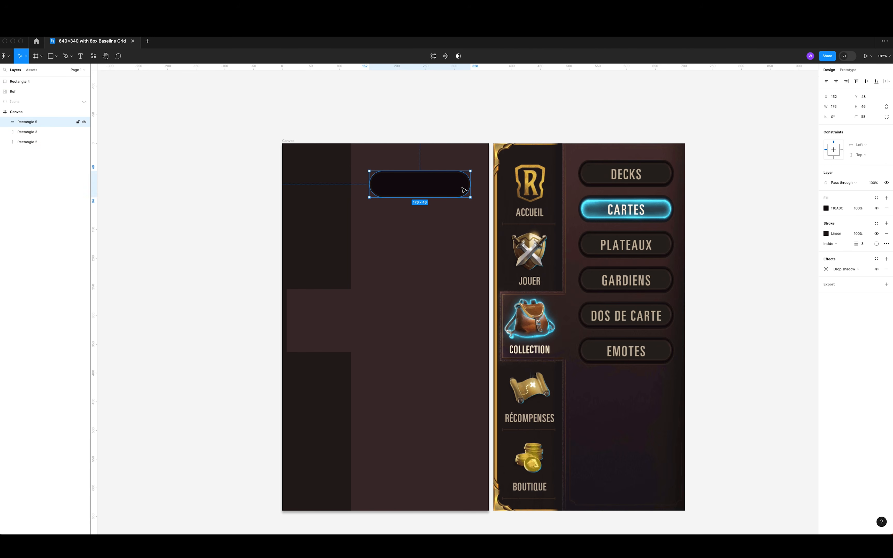
left_click(827, 269)
left_click_drag(783, 293, 786, 293)
left_click(783, 305)
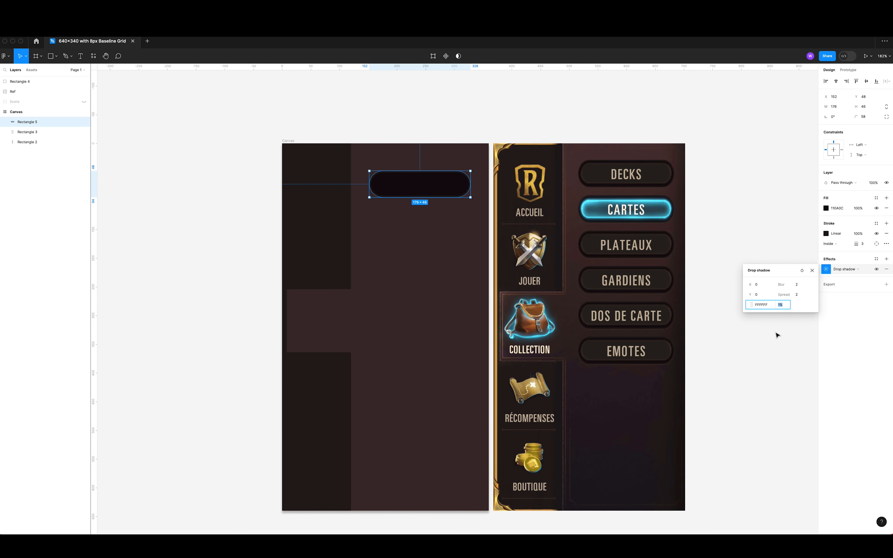
left_click(812, 270)
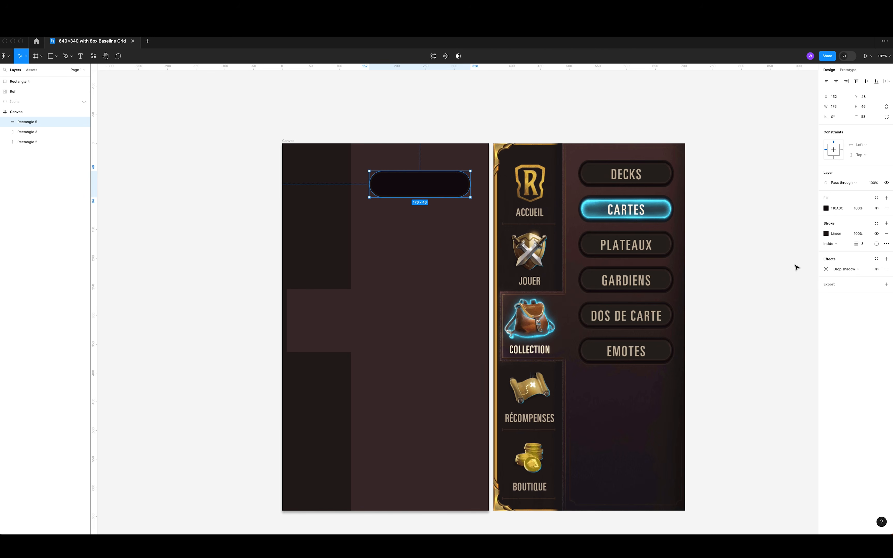
key("Escape")
Widen the pill equally on both sides to 192 × 46, starting at X 144.
left_click(424, 184)
left_click_drag(468, 185, 475, 187)
left_click_drag(370, 185, 363, 186)
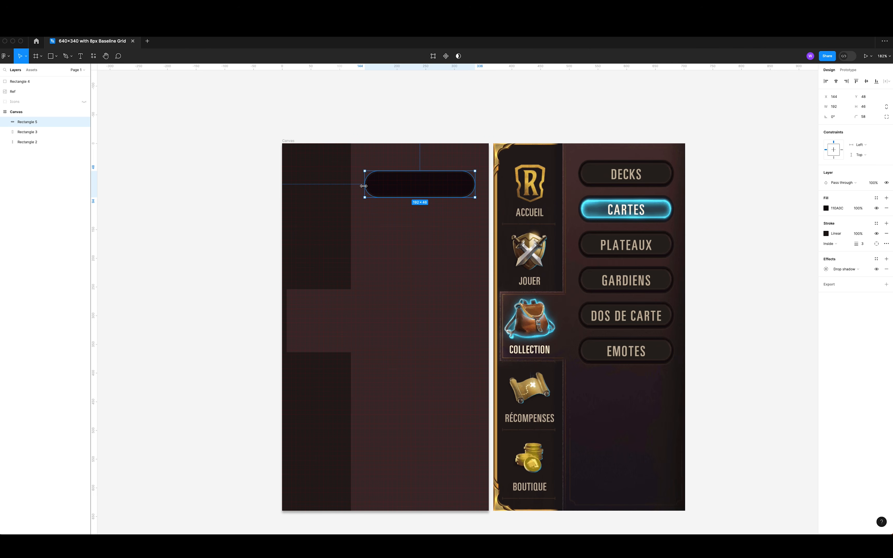
left_click(411, 115)
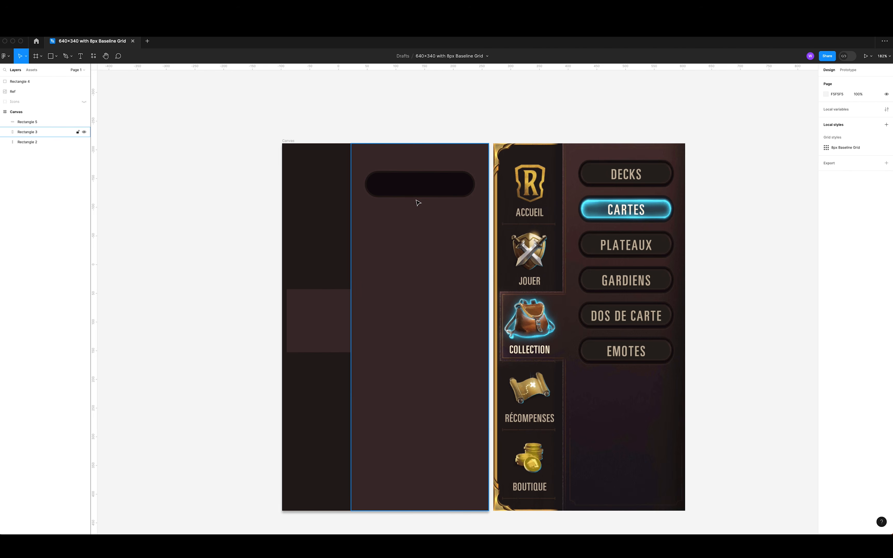
Rename the pill's layer as Btn Base.
left_click(442, 185)
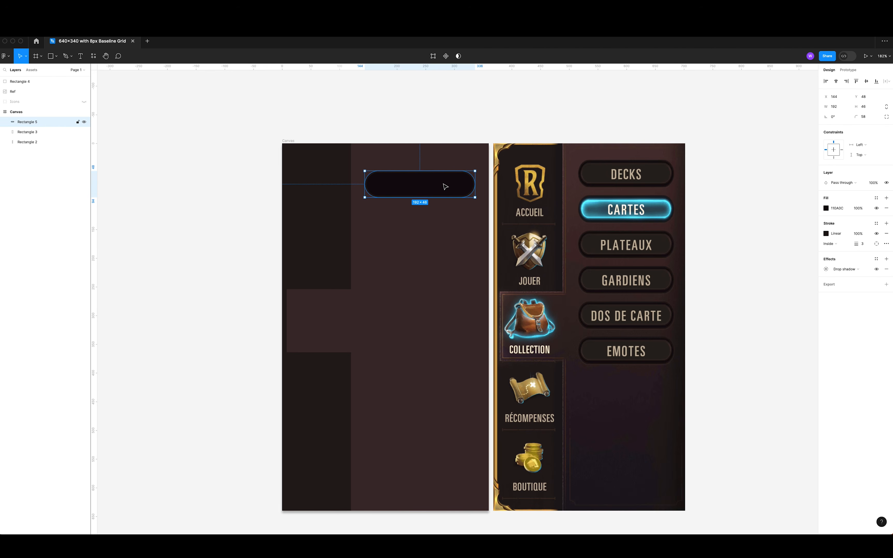
double_click(33, 123)
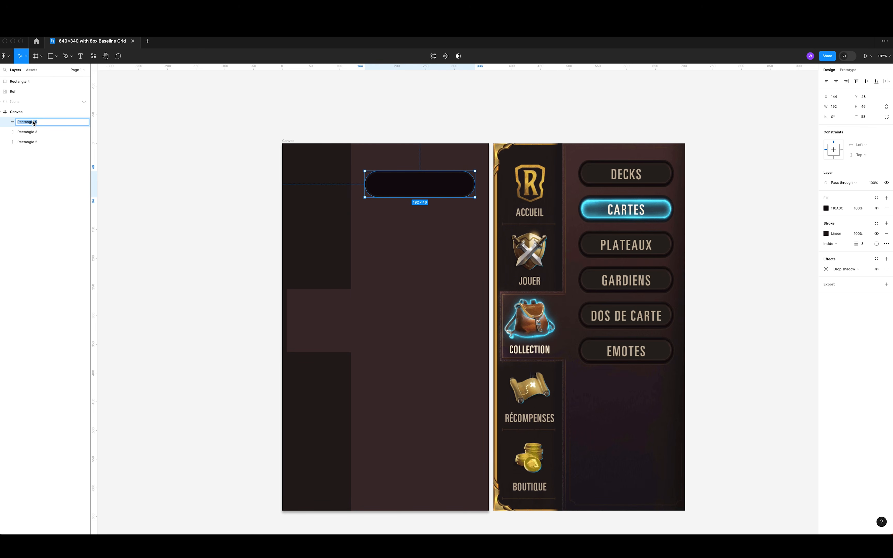
type("Btn Base")
key("Return")
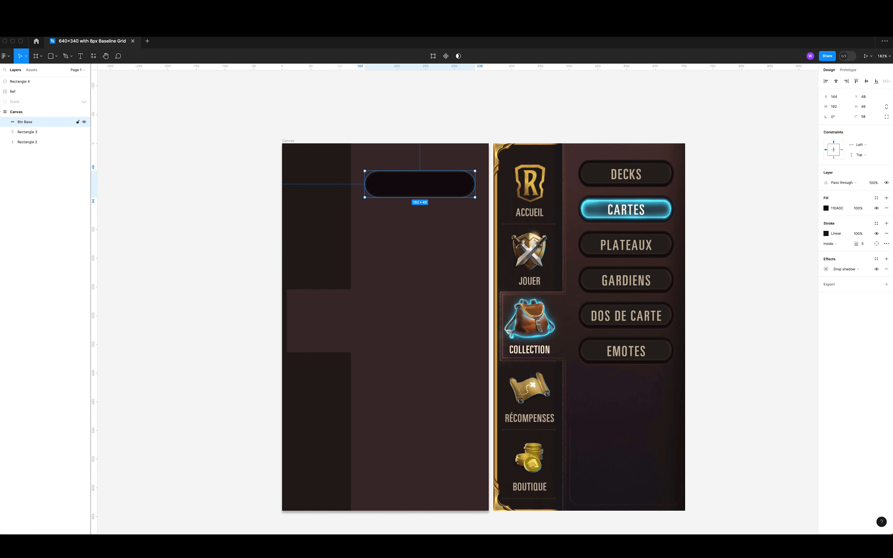
Duplicate the Btn Base pill in place.
mouse_move(26, 122)
left_mouse_down()
mouse_move(34, 144)
mouse_move(44, 122)
left_mouse_up()
left_click(48, 125)
left_click(44, 131)
key("super+d")
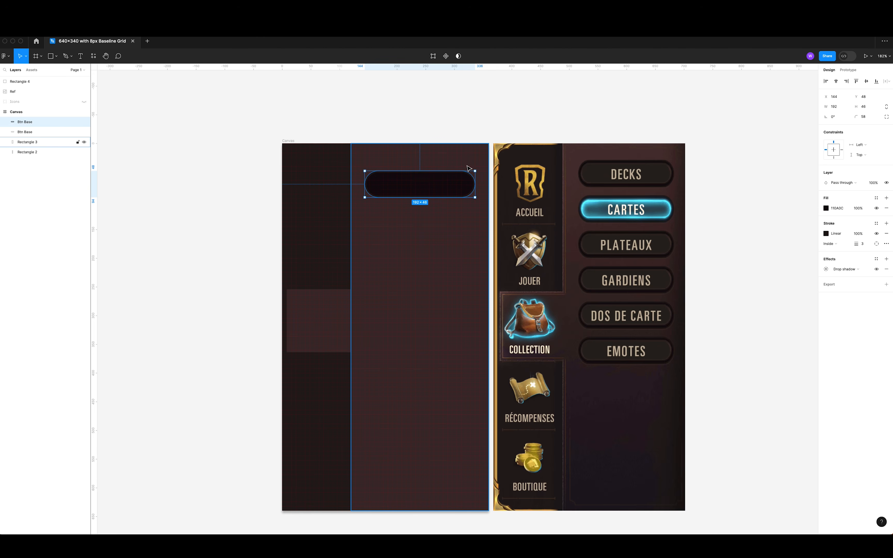
Shrink the duplicate pill to 182 × 36 at X 149, Y 53, so it sits evenly inset within the original.
scroll(469, 168, "up", 5)
scroll(460, 163, "up", 2)
left_click_drag(369, 220, 372, 225)
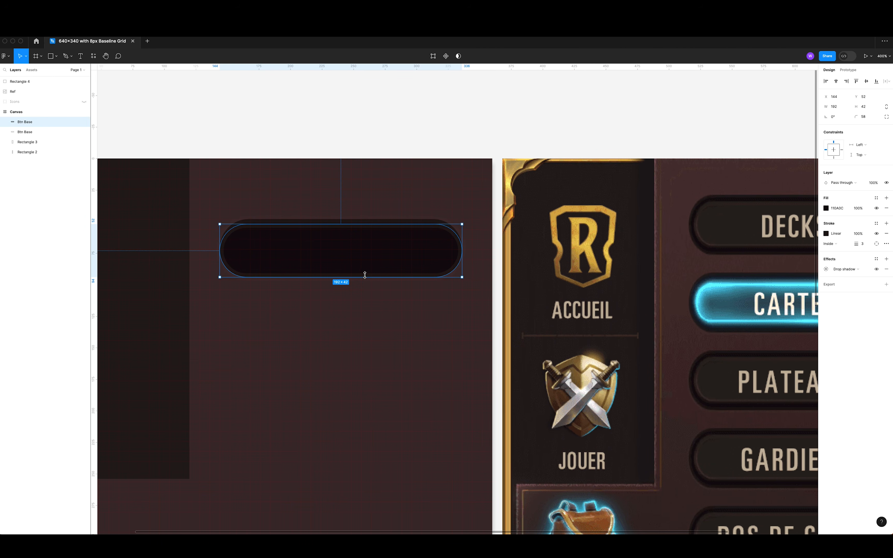
left_click_drag(365, 277, 366, 273)
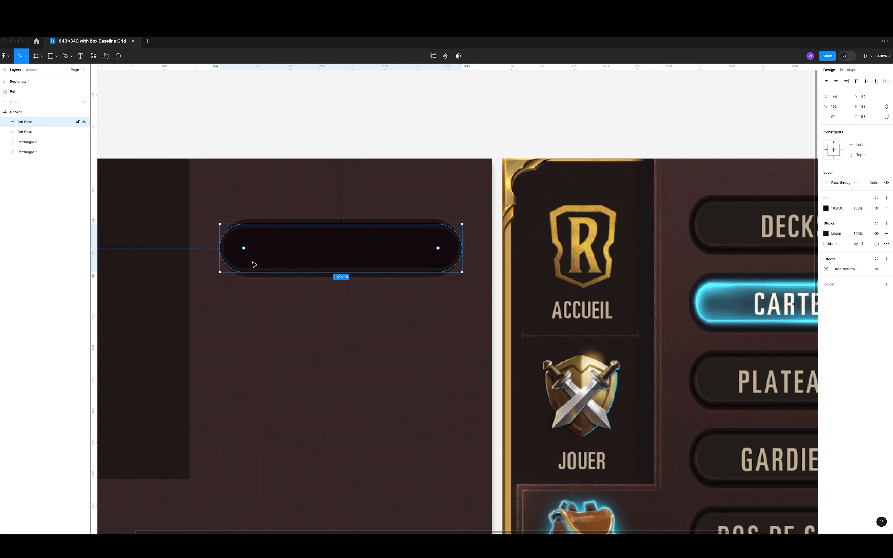
left_click_drag(217, 250, 224, 250)
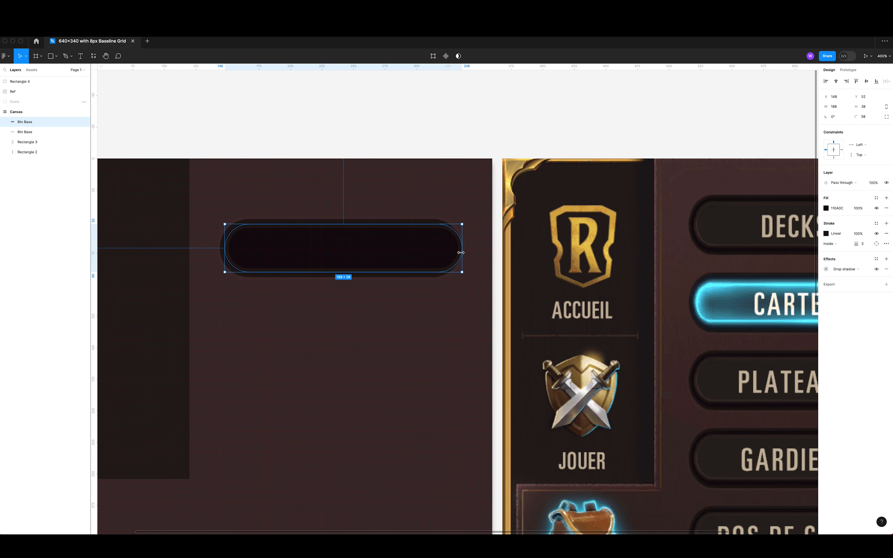
left_click_drag(462, 253, 456, 253)
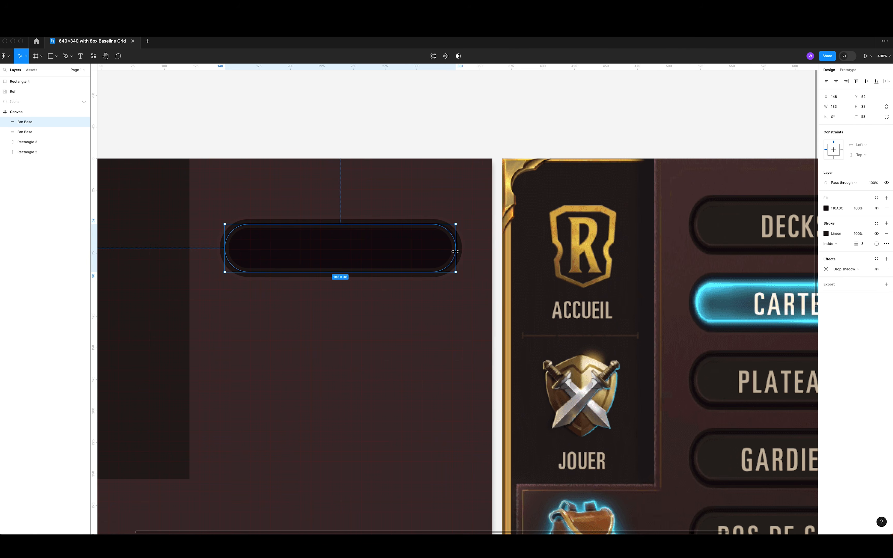
left_click_drag(224, 248, 225, 247)
scroll(334, 227, "up", 5)
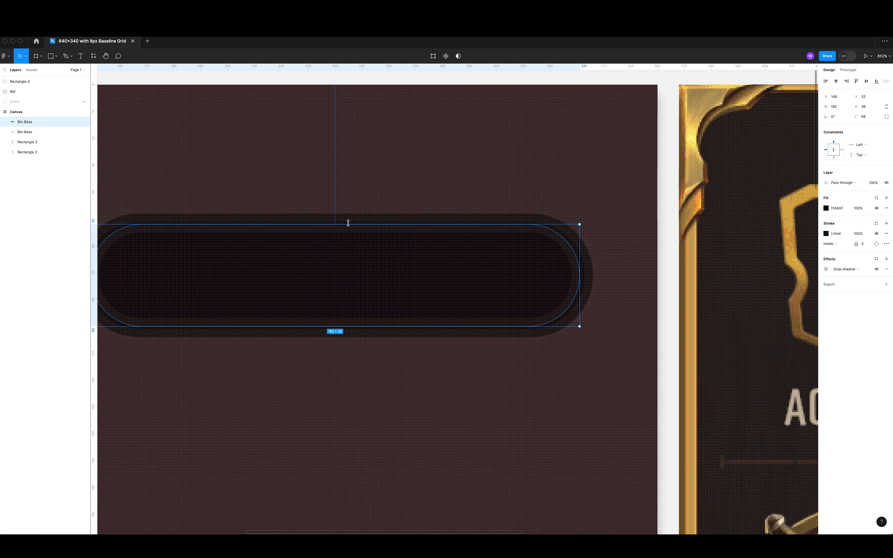
left_click_drag(347, 221, 347, 225)
left_click_drag(376, 327, 376, 324)
scroll(464, 250, "down", 3)
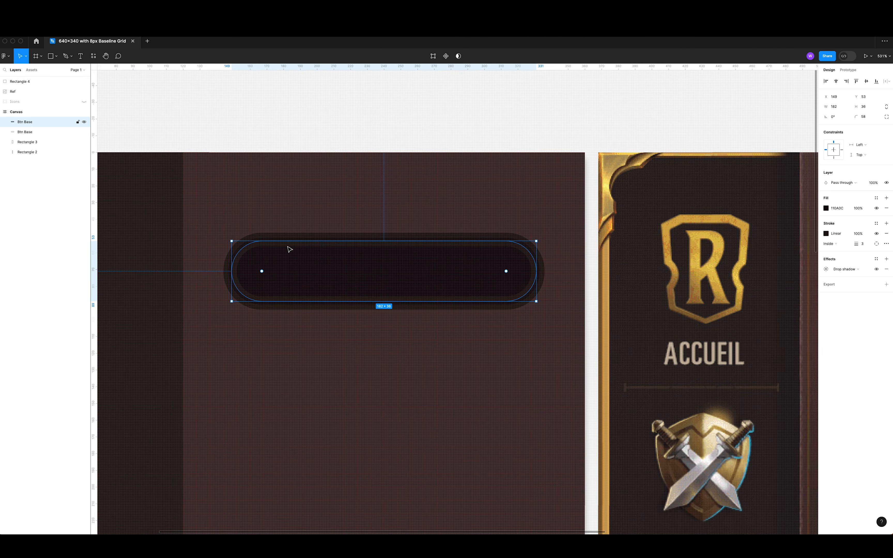
scroll(291, 251, "down", 5)
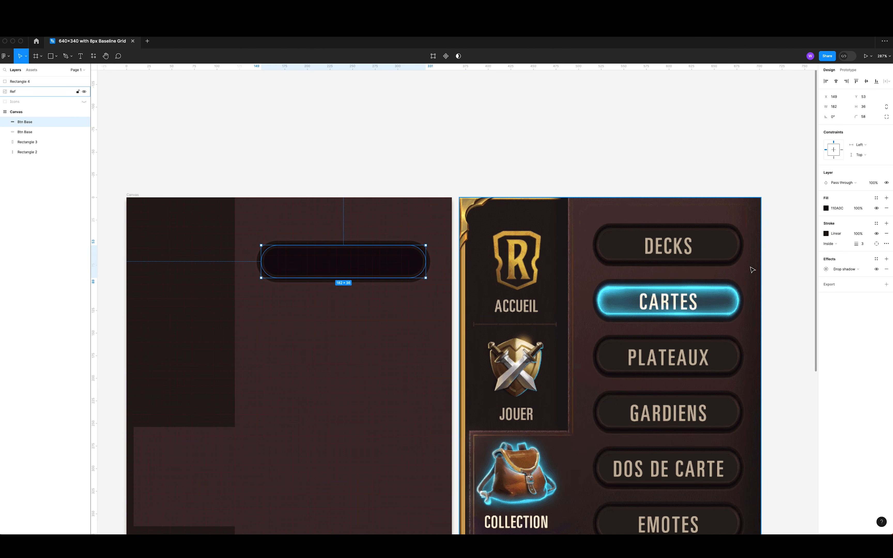
Sample both stroke gradient stops of the inner pill from the reference buttons, using 241B1B for the last stop.
left_click(827, 235)
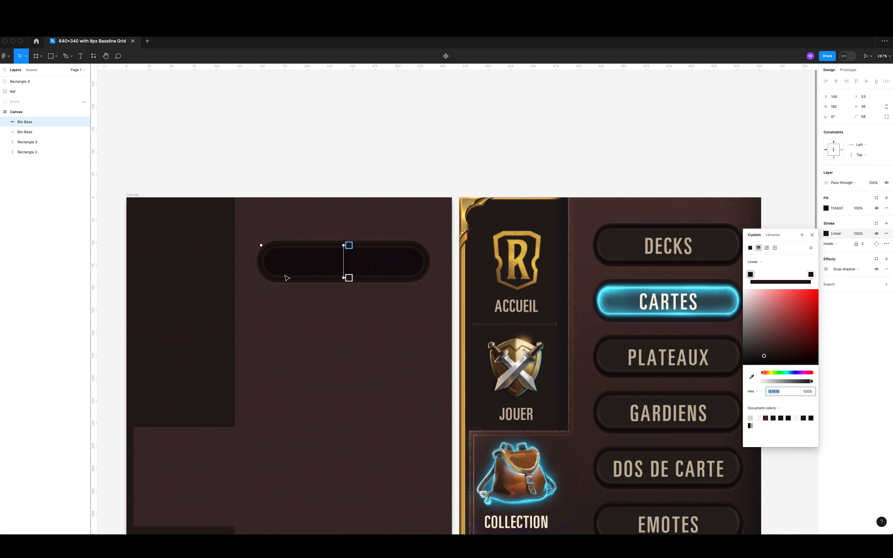
left_click(751, 377)
left_click(617, 226)
left_click(810, 275)
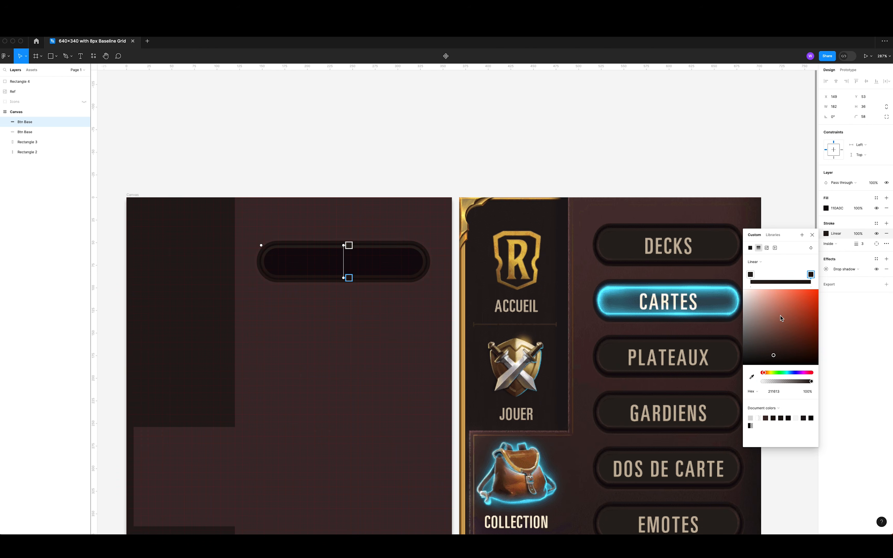
left_click(751, 376)
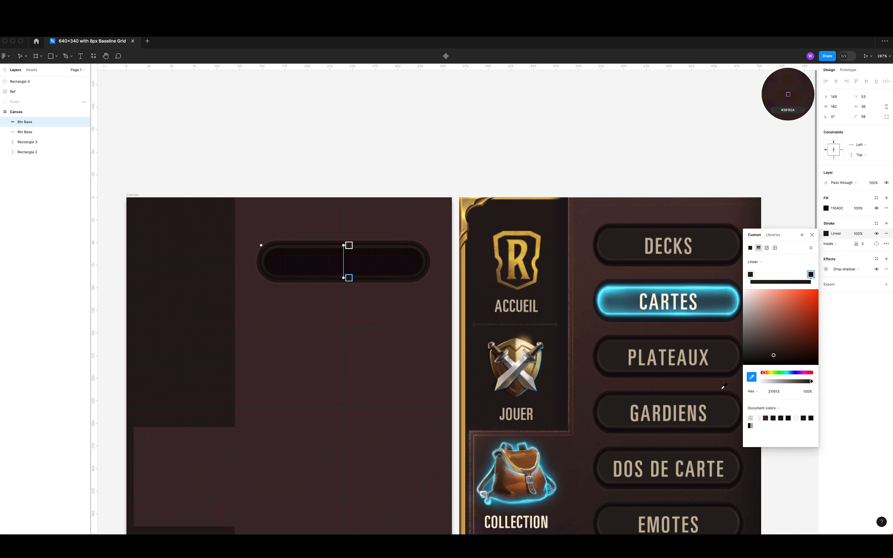
left_click(606, 370)
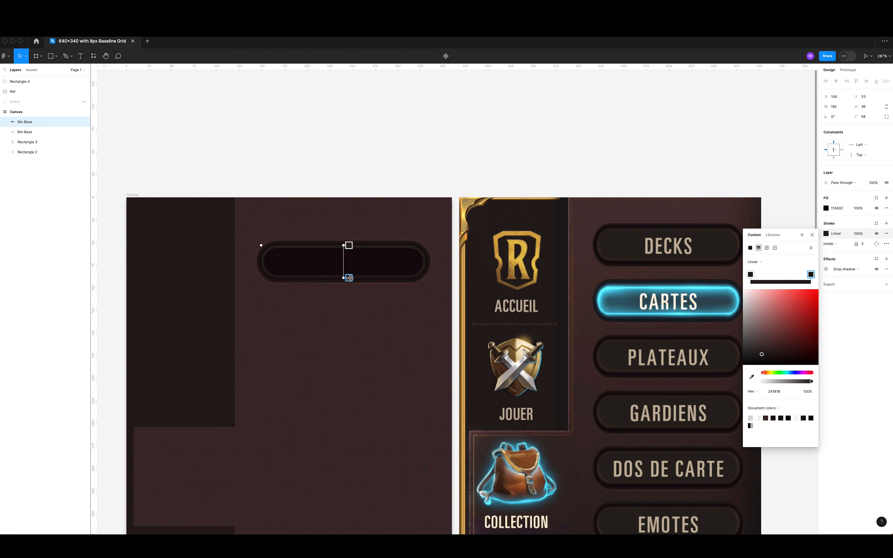
Sample the inner pill's fill color 2E2321 from the reference image.
left_click(813, 235)
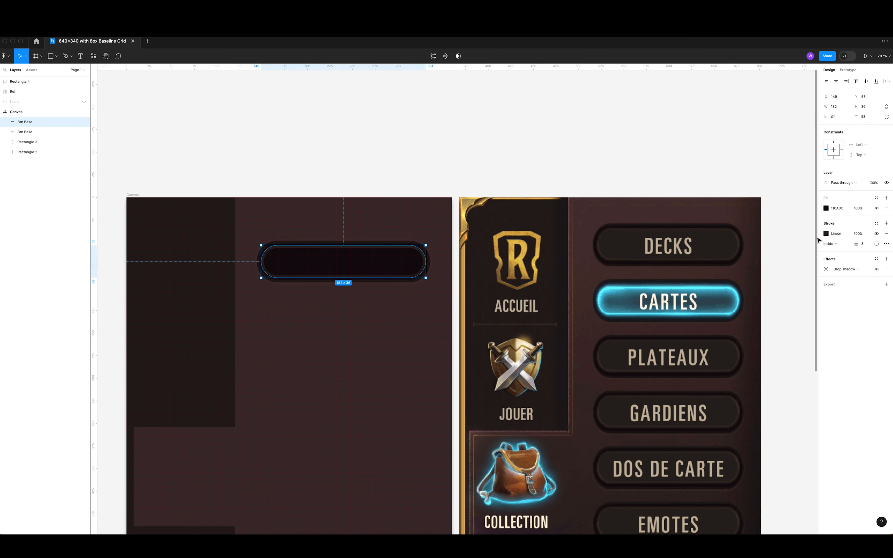
left_click(826, 209)
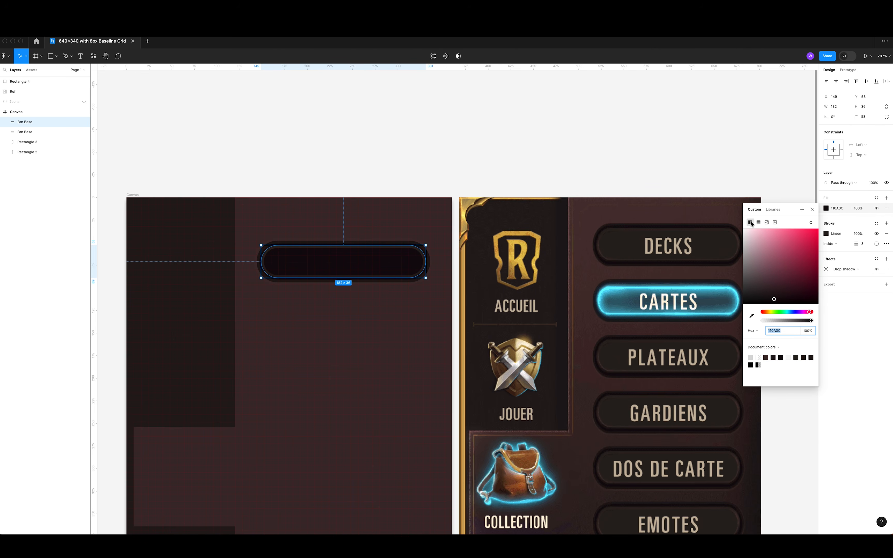
left_click(751, 316)
left_click(698, 274)
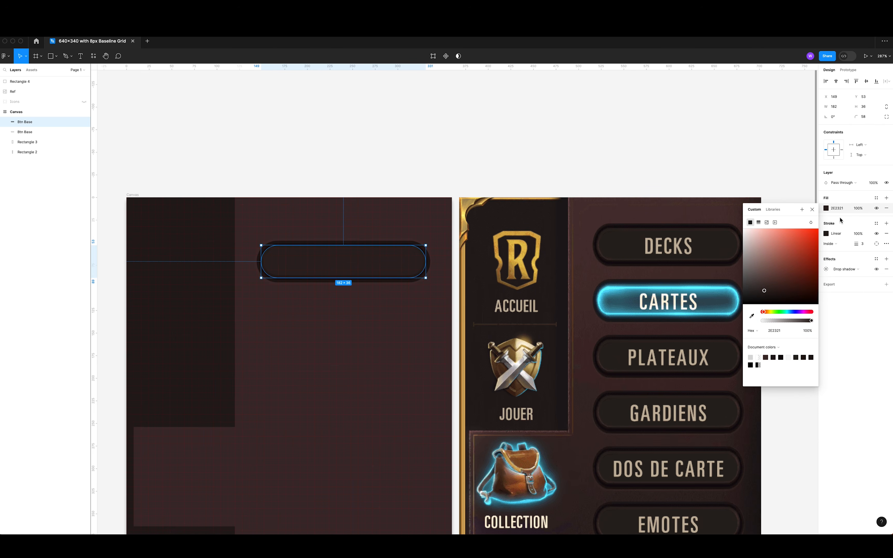
left_click(812, 209)
left_click(612, 152)
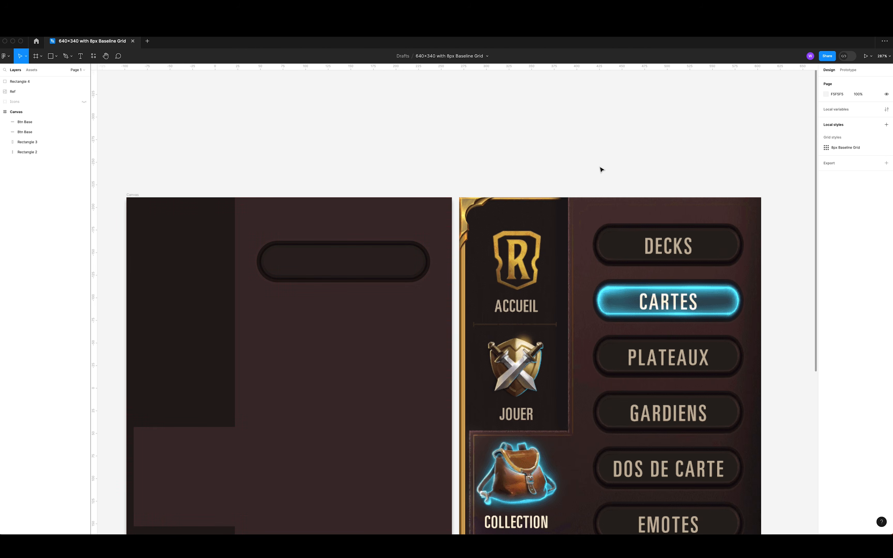
Add a second drop shadow to the inner pill and open its settings.
left_click(377, 267)
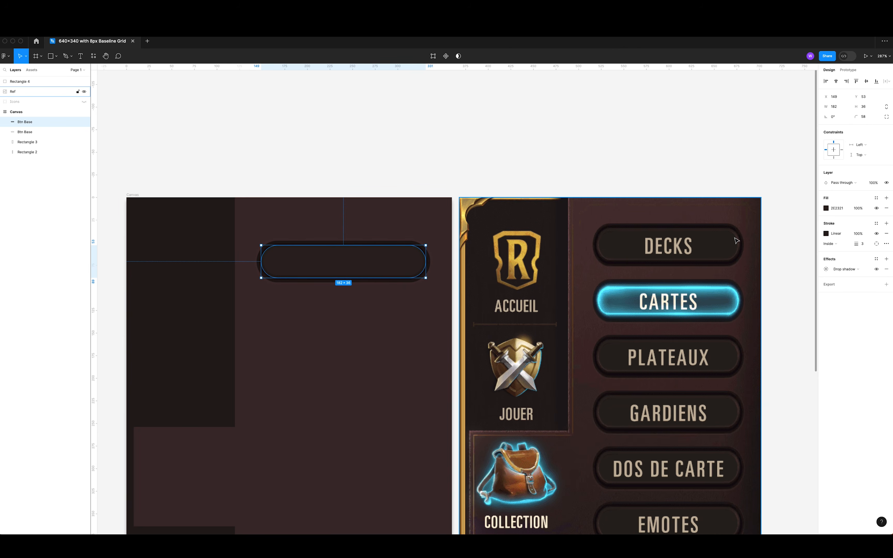
left_click(886, 259)
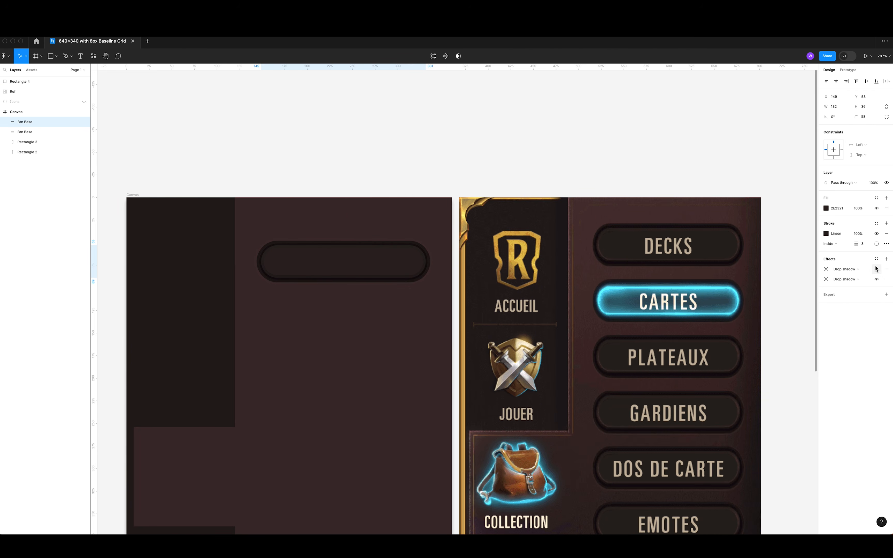
left_click(826, 269)
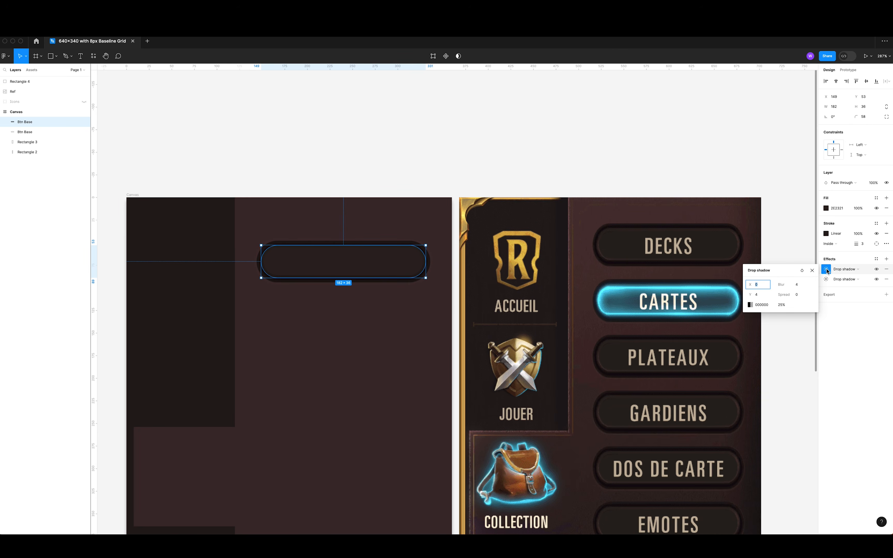
left_click(762, 295)
type("2")
key("Return")
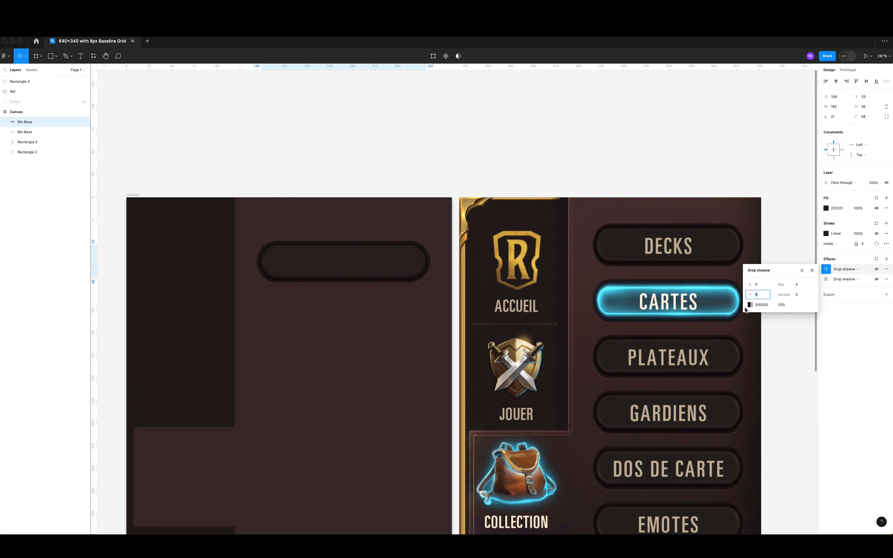
Color the new drop shadow light pink FFB3B3 at 20% opacity.
left_click(782, 304)
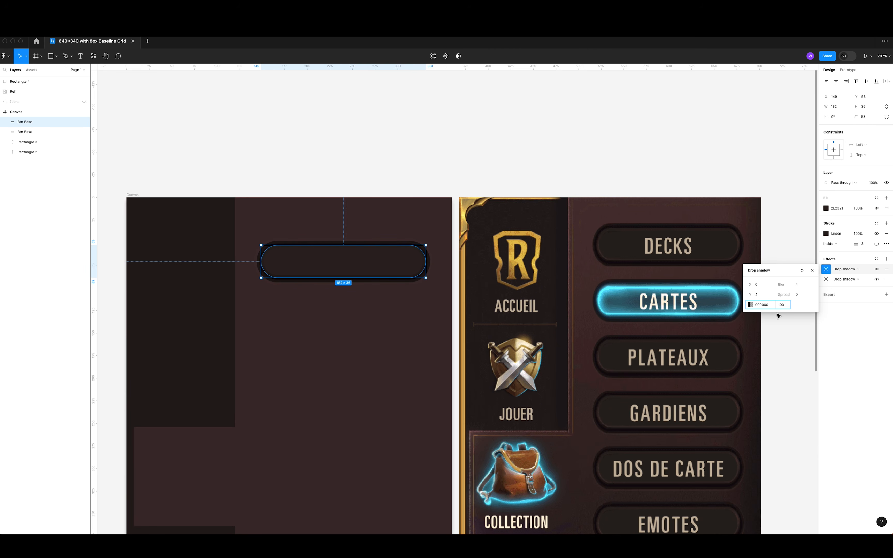
key("Return")
left_click(750, 305)
left_click(692, 313)
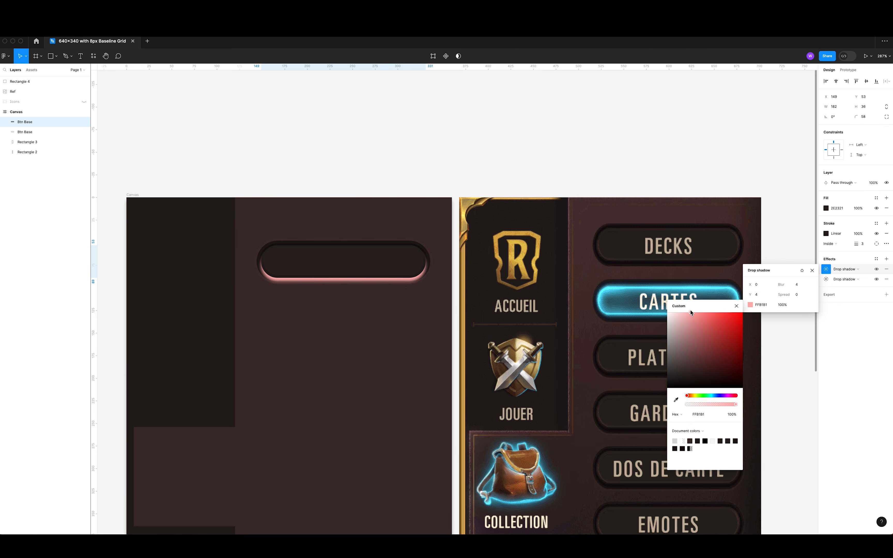
left_click(781, 305)
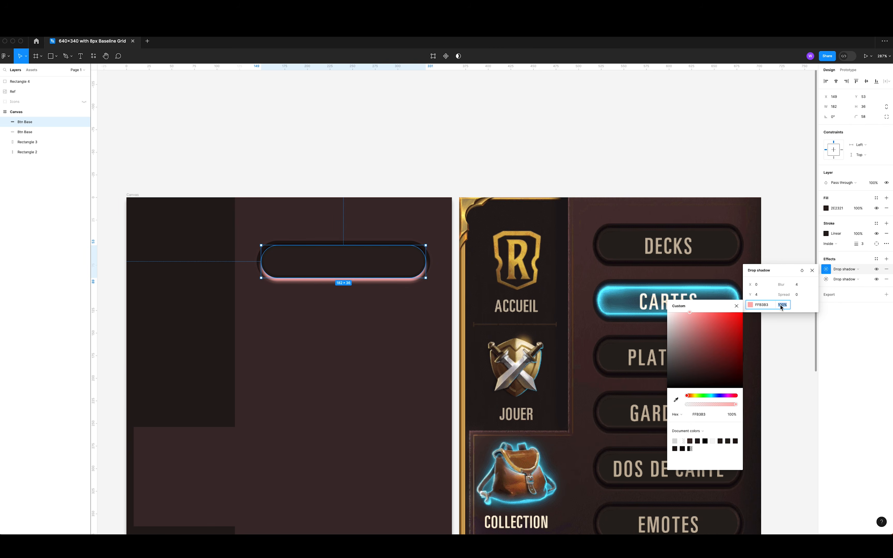
type("20")
key("Return")
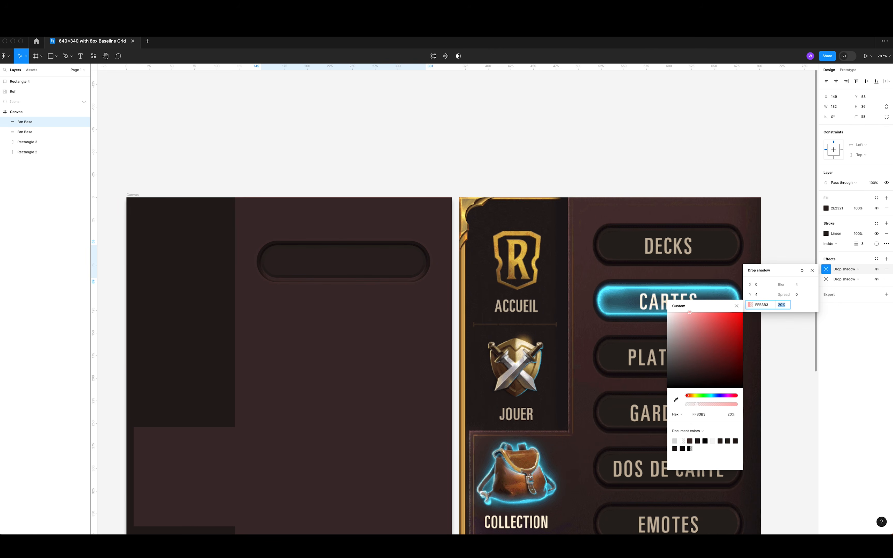
Set the pink drop shadow's Y offset to 1 and its opacity to 10%.
left_click(757, 295)
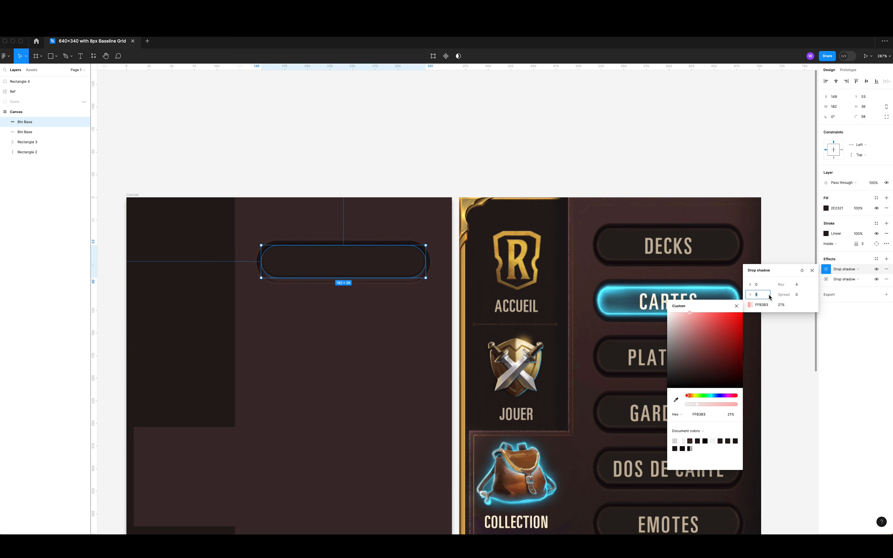
type("1")
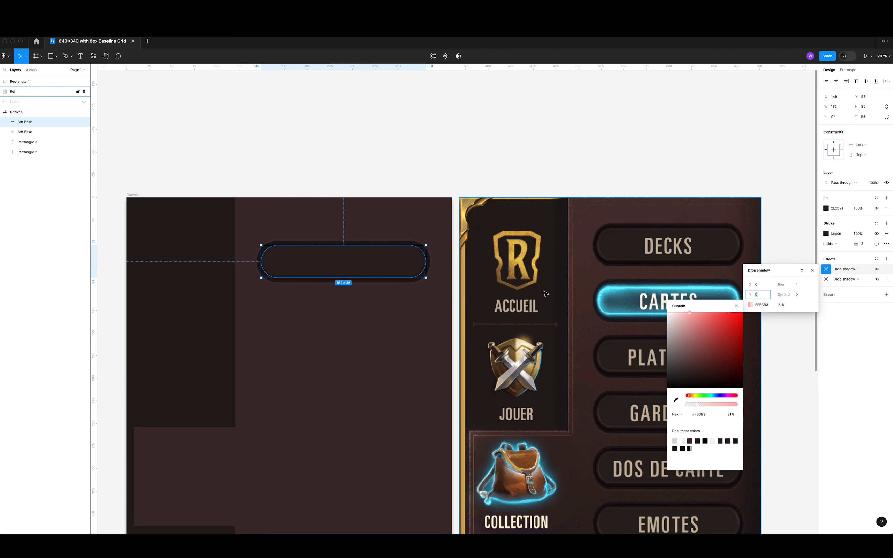
type("1")
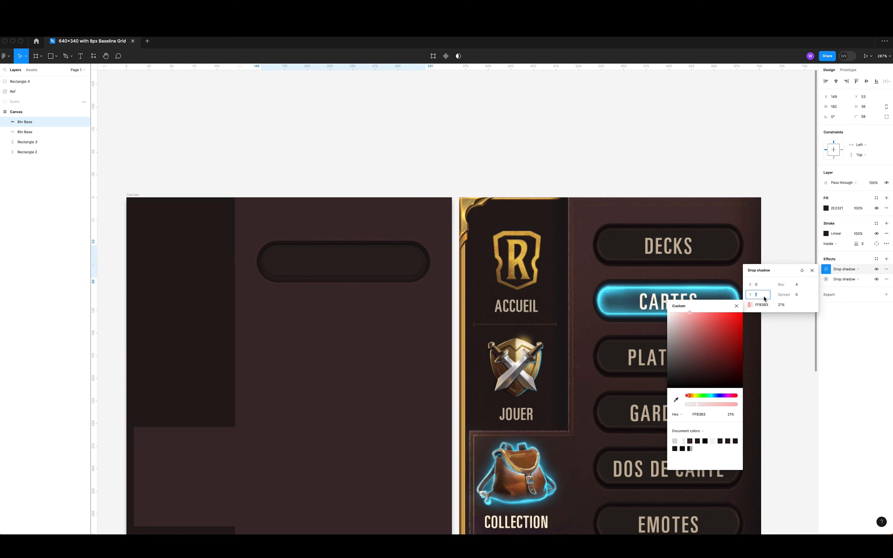
left_click(781, 307)
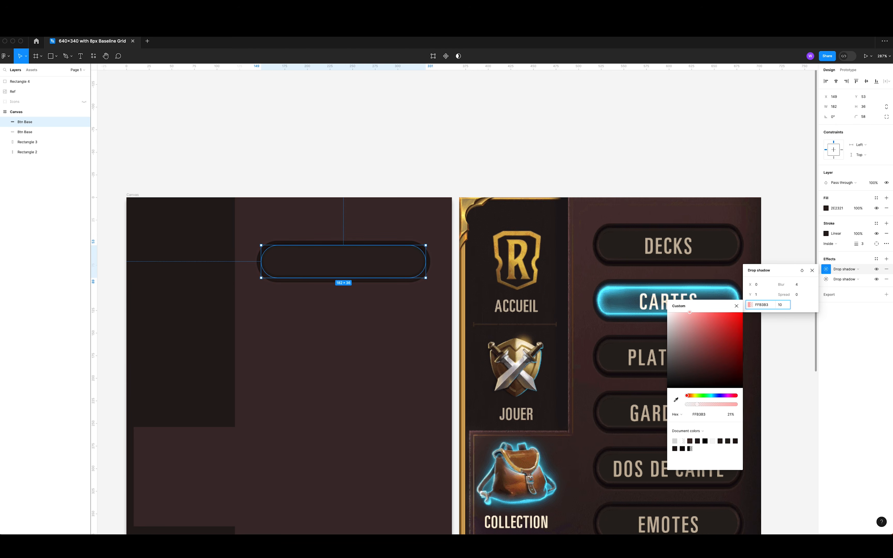
type("10")
key("Return")
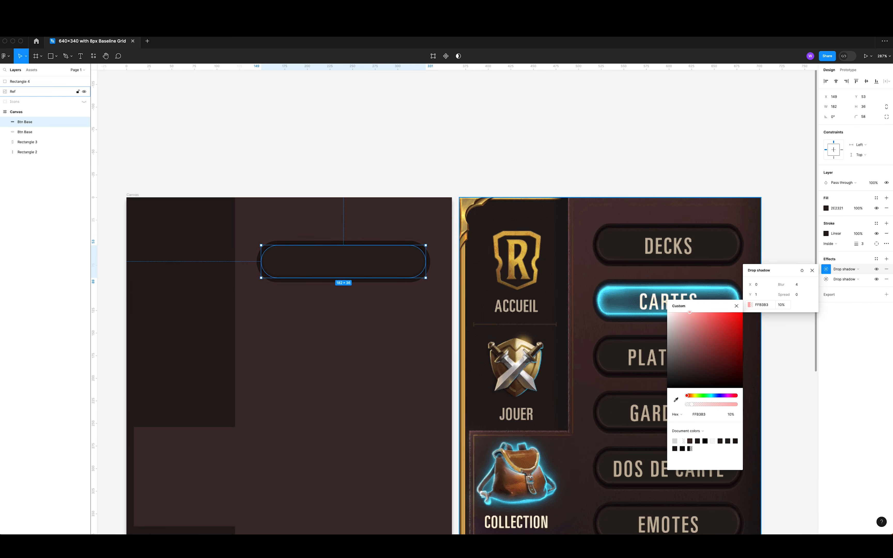
left_click(812, 271)
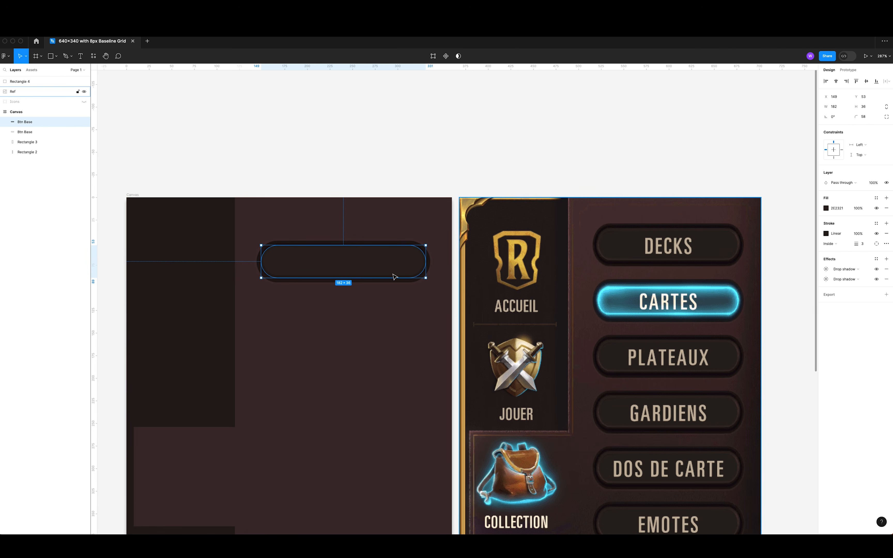
Raise the inner pill's pink drop shadow to 20% opacity, and fine-tune its blur.
left_click(404, 182)
scroll(408, 211, "up", 5)
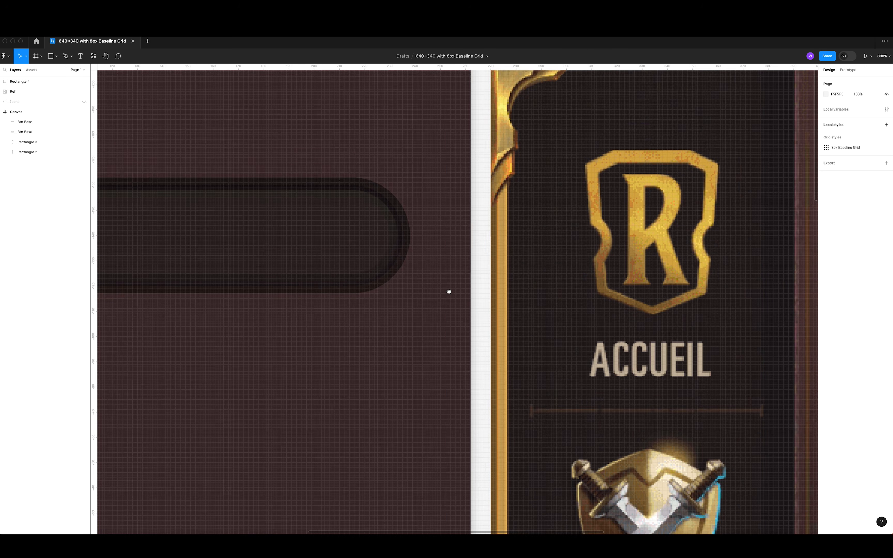
scroll(448, 293, "down", 5)
scroll(776, 327, "up", 3)
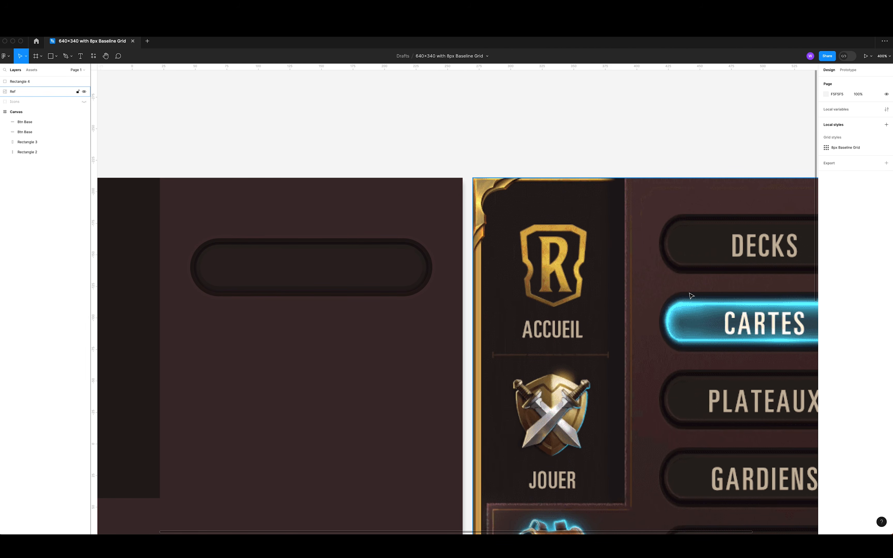
left_click(311, 267)
left_click(826, 269)
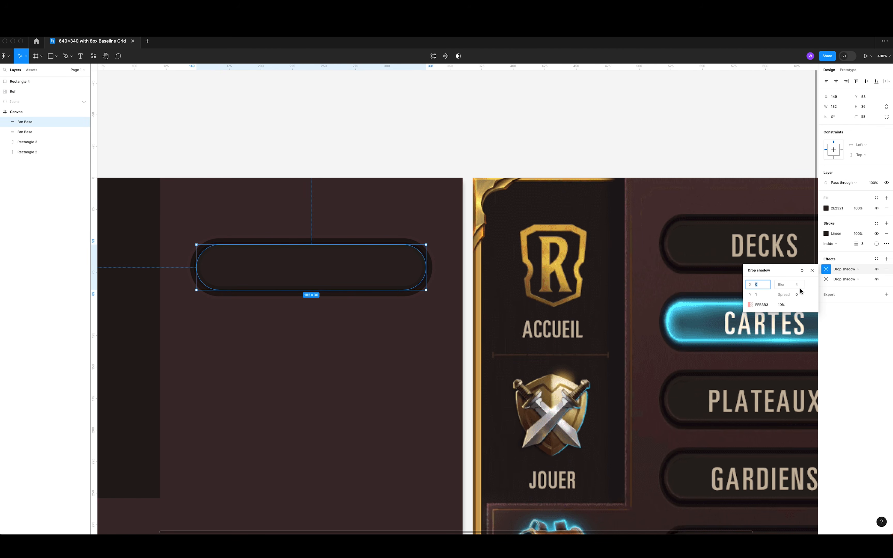
left_click(783, 306)
type("20")
key("Return")
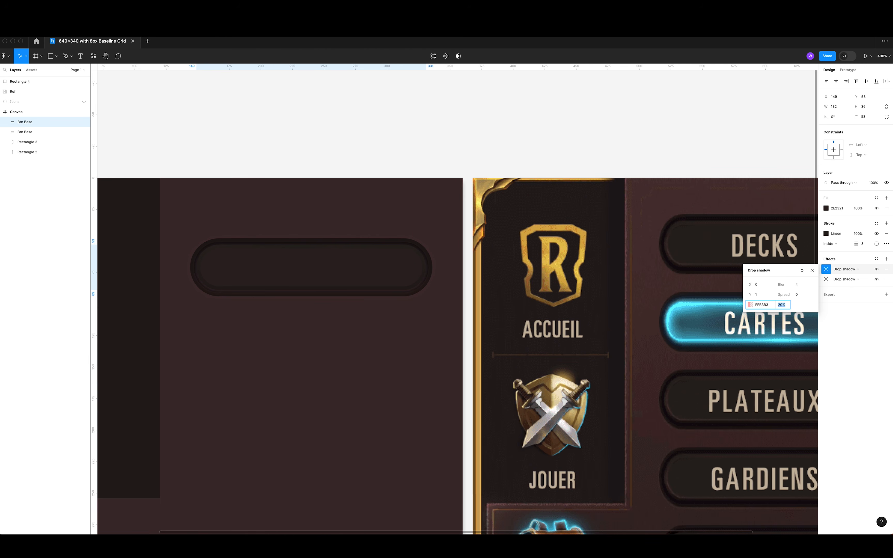
key("Down")
left_click(790, 285)
key("Down")
Remove the inner pill's stroke and compare the button with the reference.
left_click(886, 233)
left_click(504, 160)
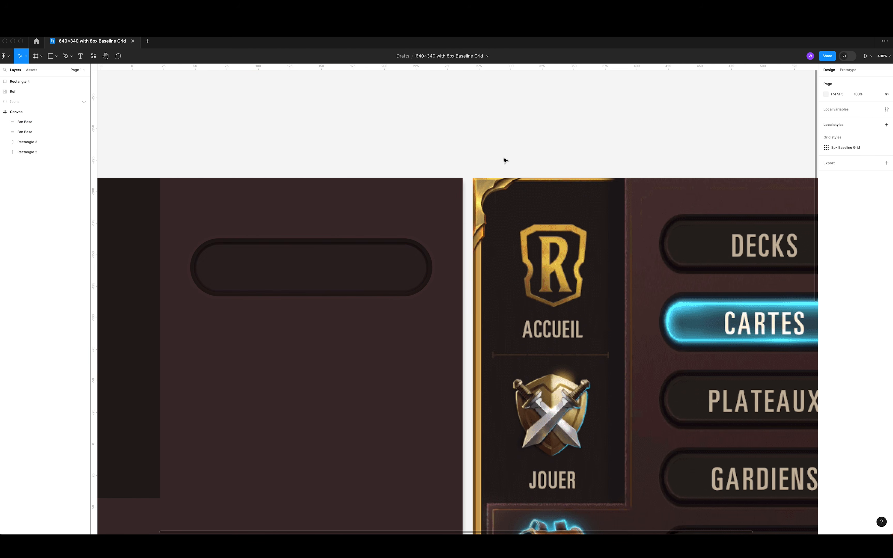
left_click(390, 285)
left_click(434, 169)
scroll(448, 129, "down", 3)
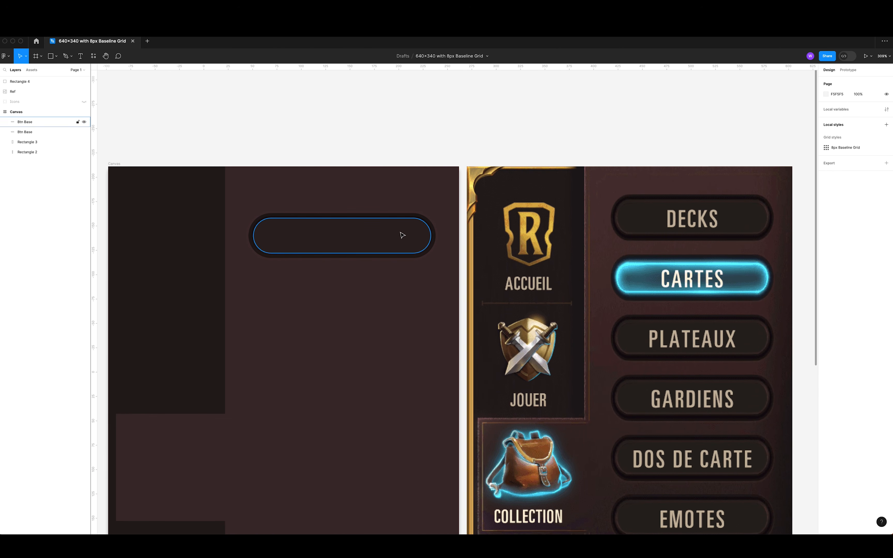
left_click(402, 235)
left_click(541, 134)
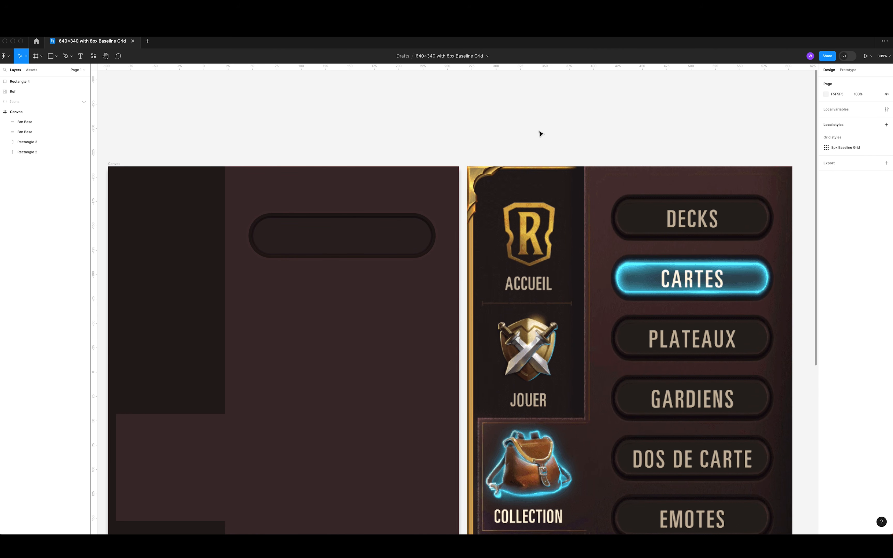
Add an inner shadow to the inner pill with a Y offset of -1.
left_click(406, 241)
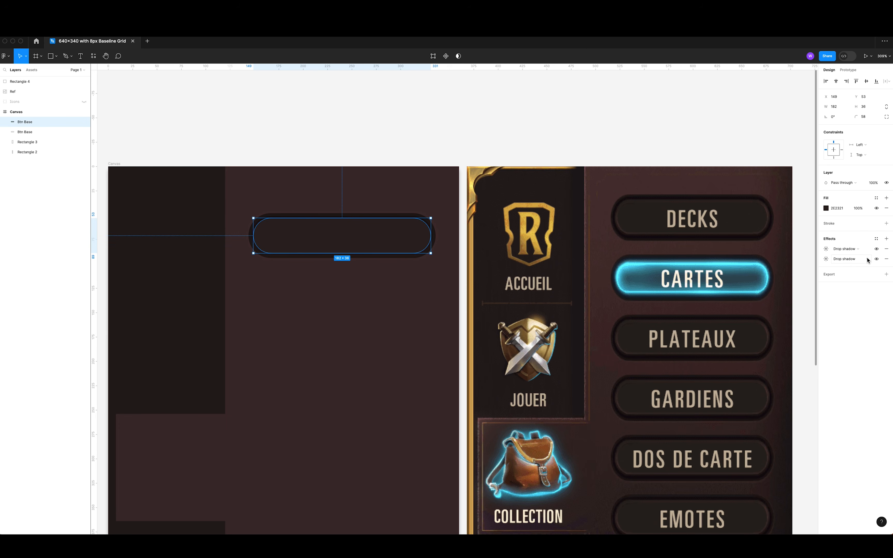
left_click(845, 249)
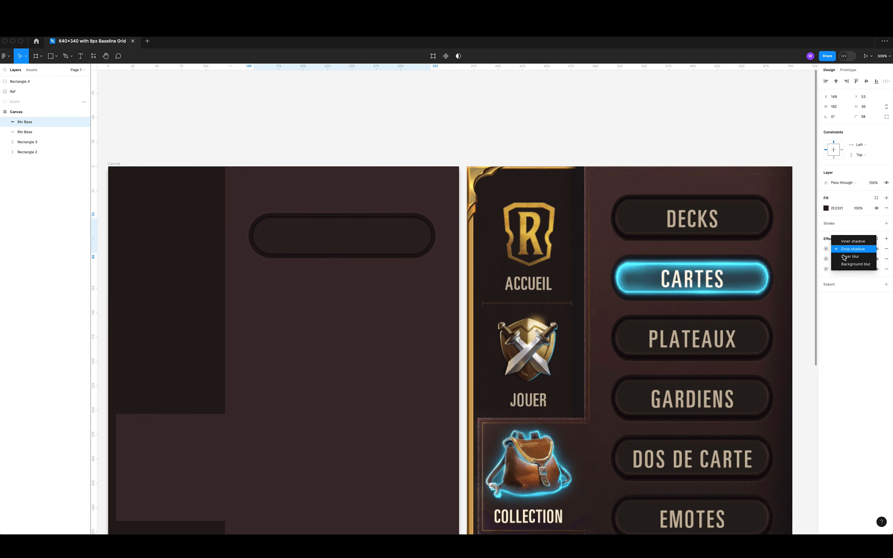
left_click(845, 240)
left_click(826, 249)
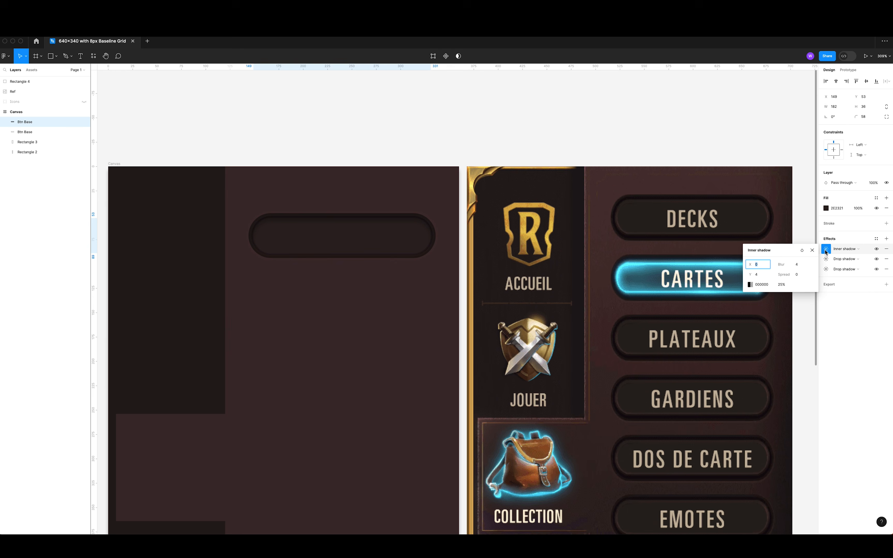
left_click(761, 277)
key("Up")
Color the inner shadow muted pink B17777 at 10% opacity.
left_click(750, 285)
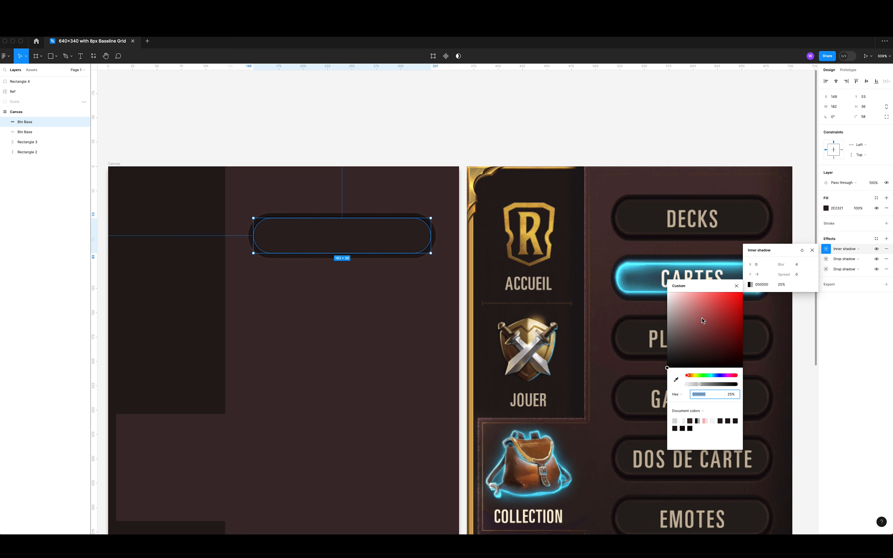
mouse_move(703, 321)
left_mouse_down()
mouse_move(687, 296)
mouse_move(692, 315)
left_mouse_up()
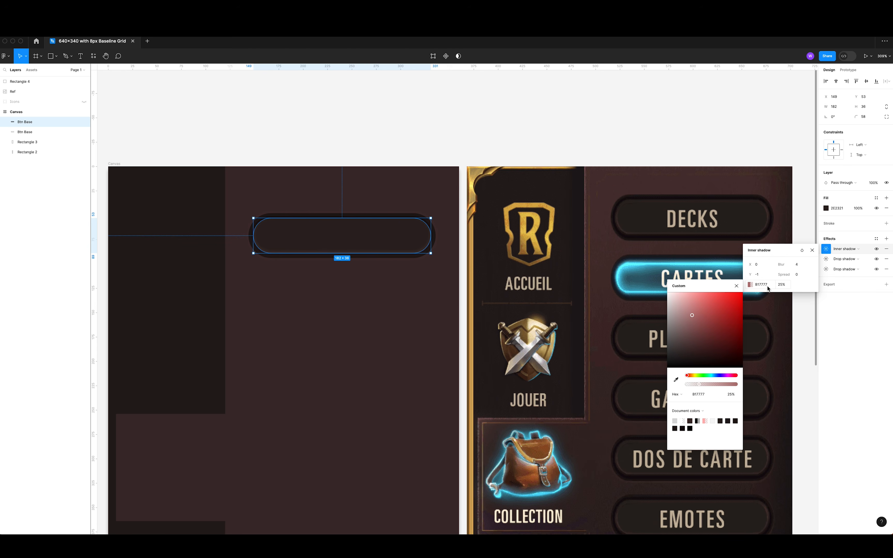
left_click(784, 287)
key("Return")
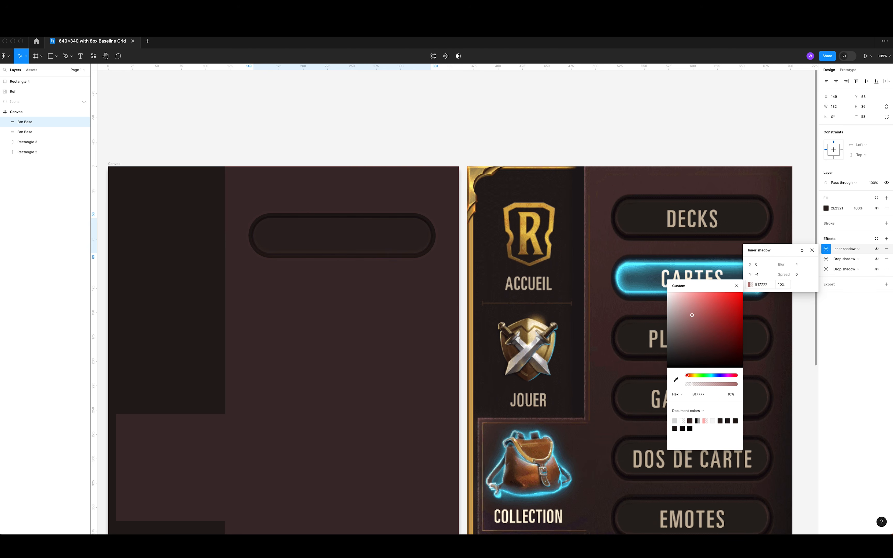
left_click(750, 285)
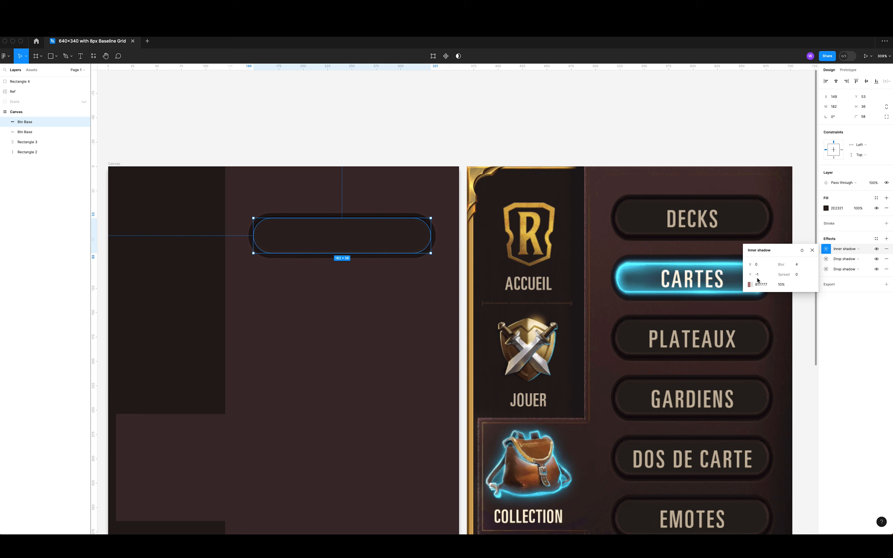
left_click(812, 250)
left_click(566, 142)
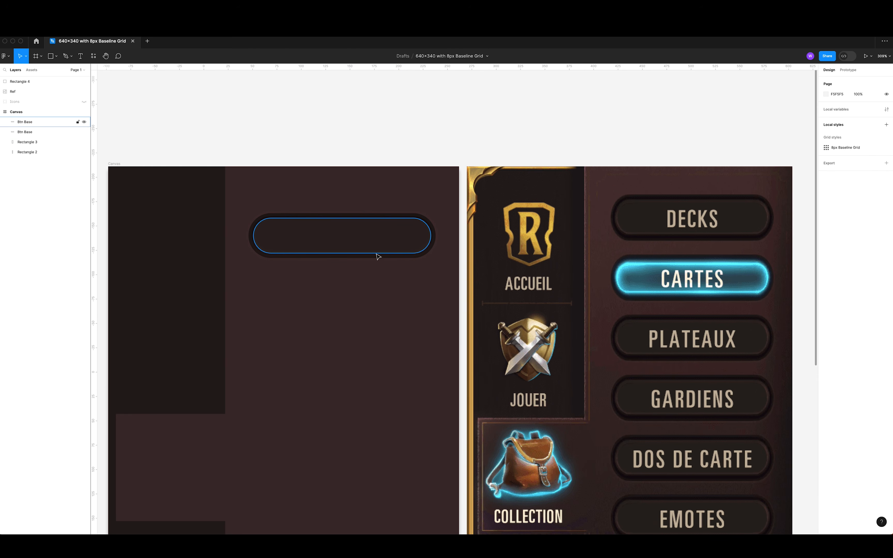
Resize the button's inner pill to 178 × 32, keeping it centred within the outer pill.
left_click(379, 235)
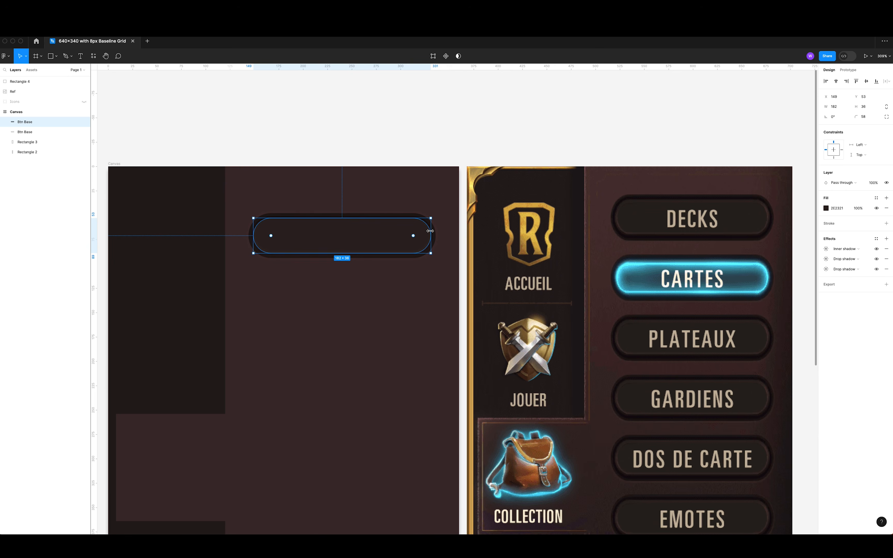
scroll(441, 238, "up", 5)
left_click_drag(441, 238, 507, 293)
left_click_drag(454, 198, 448, 233)
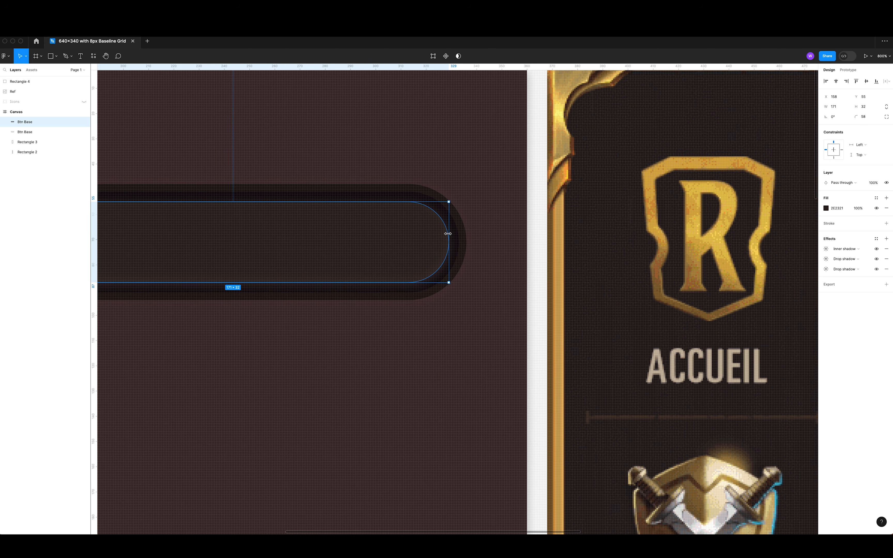
scroll(514, 247, "left", 10)
left_click_drag(375, 249, 358, 249)
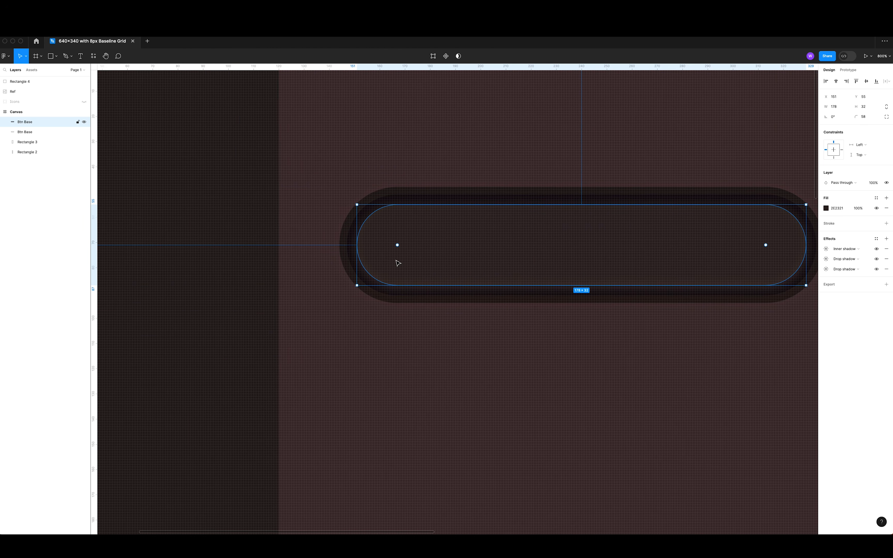
scroll(567, 315, "down", 5)
left_click(484, 144)
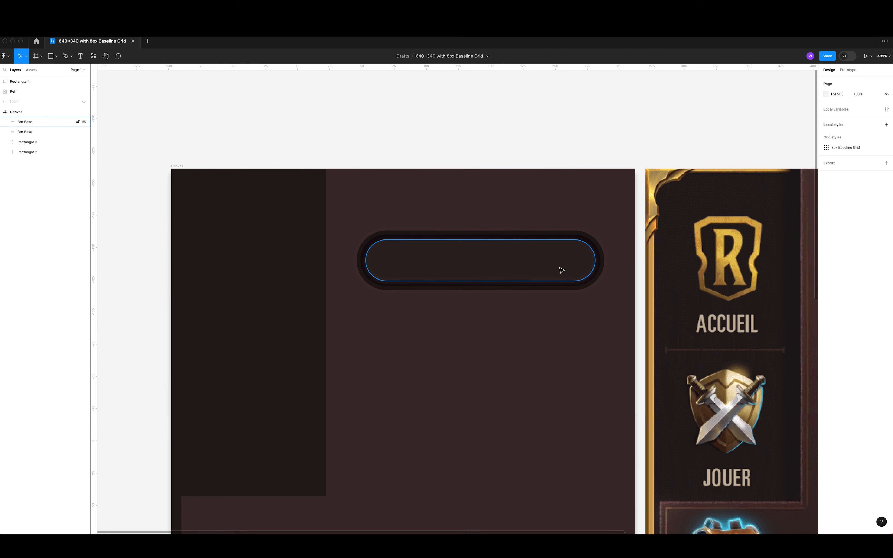
Add a black stroke to the inner pill, aligned outside with a thickness of 2.
left_click(562, 271)
scroll(734, 288, "right", 5)
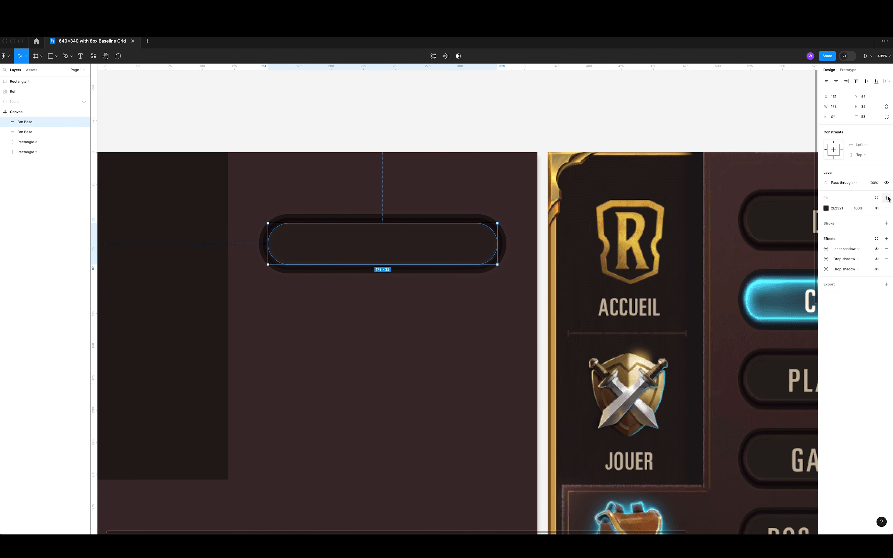
left_click(886, 224)
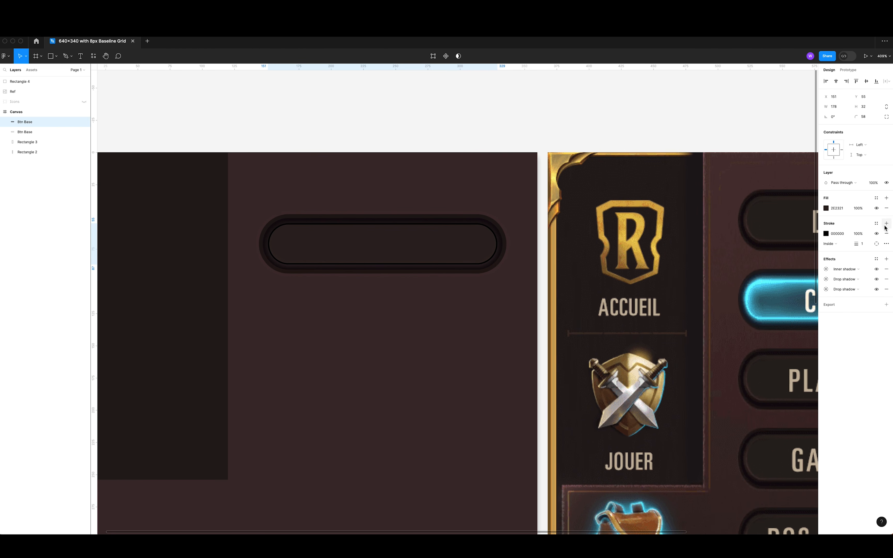
left_click(828, 245)
left_click(836, 253)
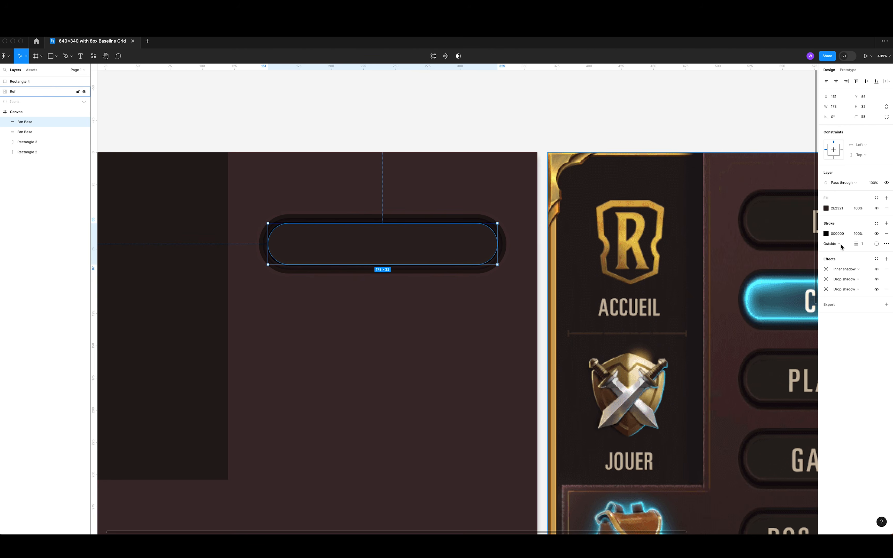
left_click(865, 245)
type("2")
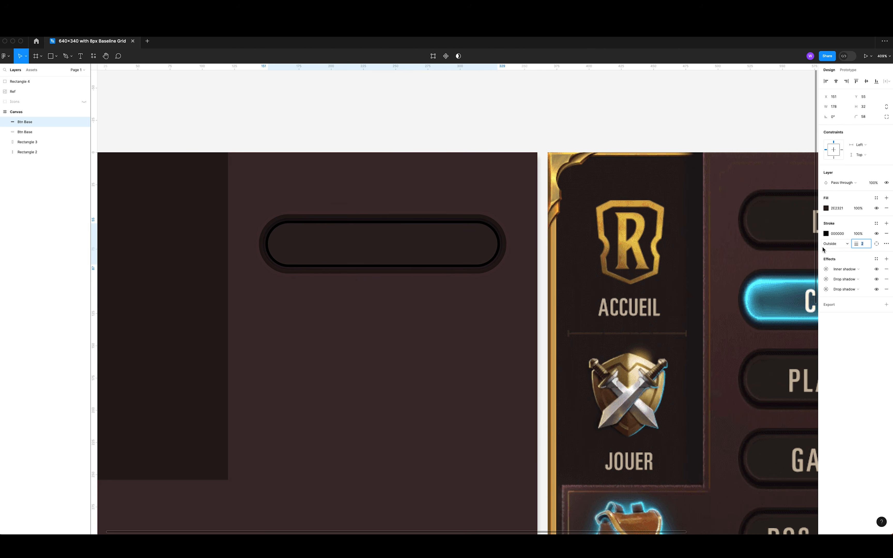
key("Return")
scroll(682, 260, "right", 3)
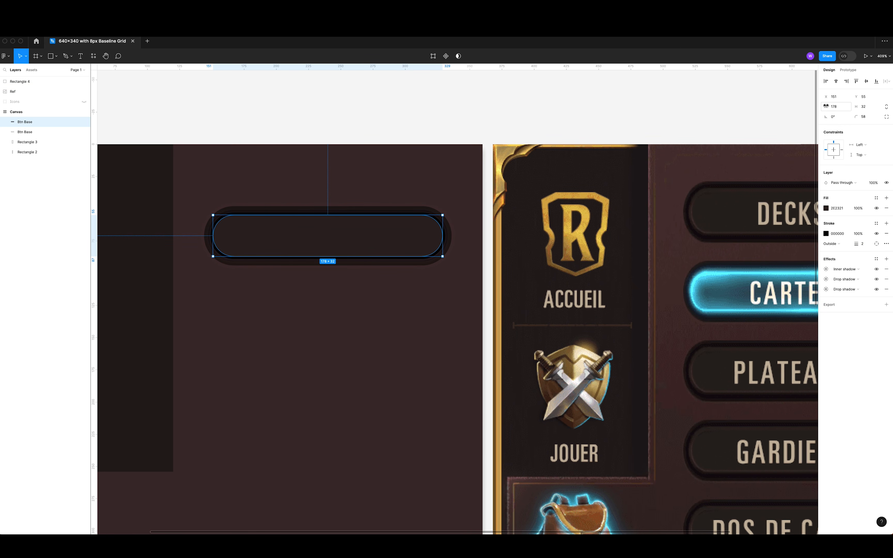
Change the inner pill's stroke to a linear gradient, sampling dark browns from the reference buttons for both stops.
left_click(827, 234)
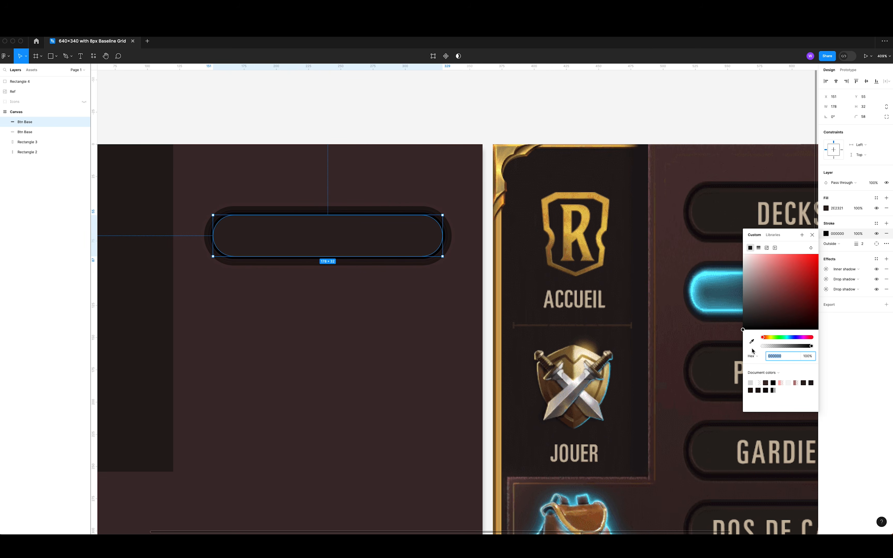
left_click(758, 248)
left_click(751, 377)
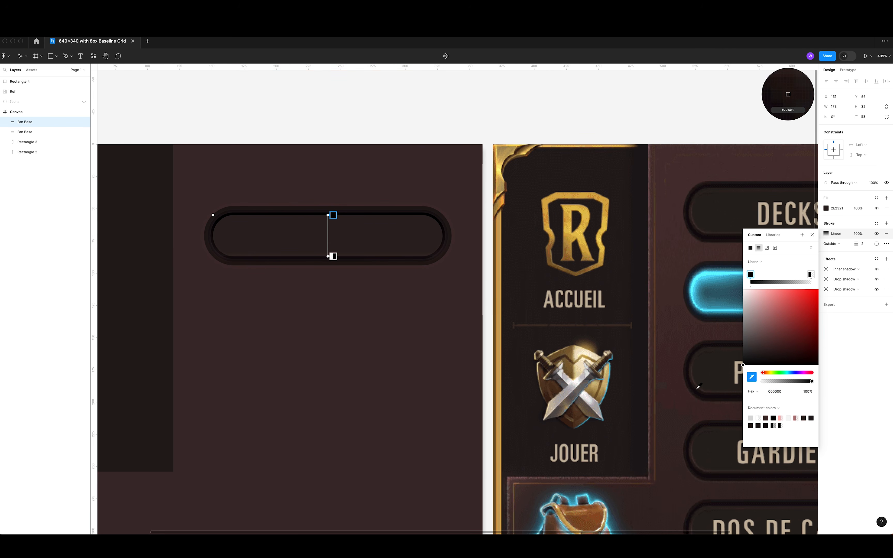
left_click(810, 274)
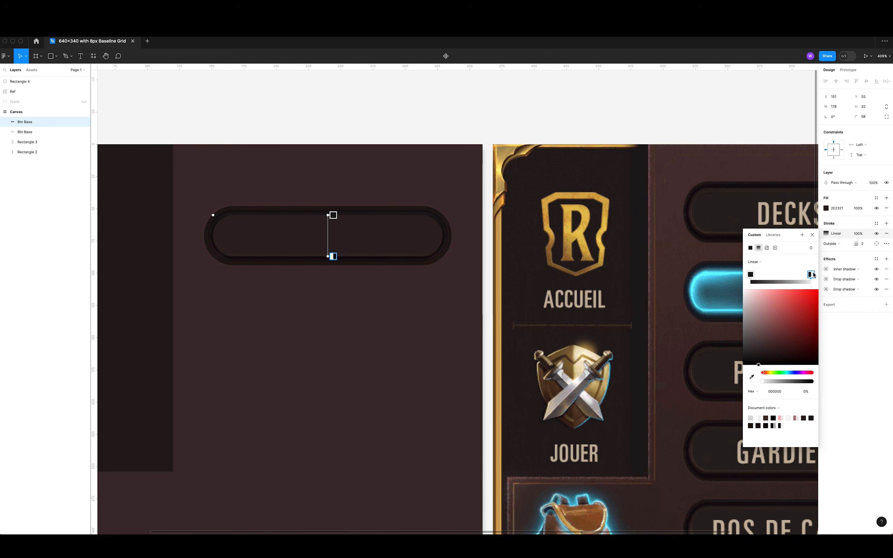
left_click(706, 352)
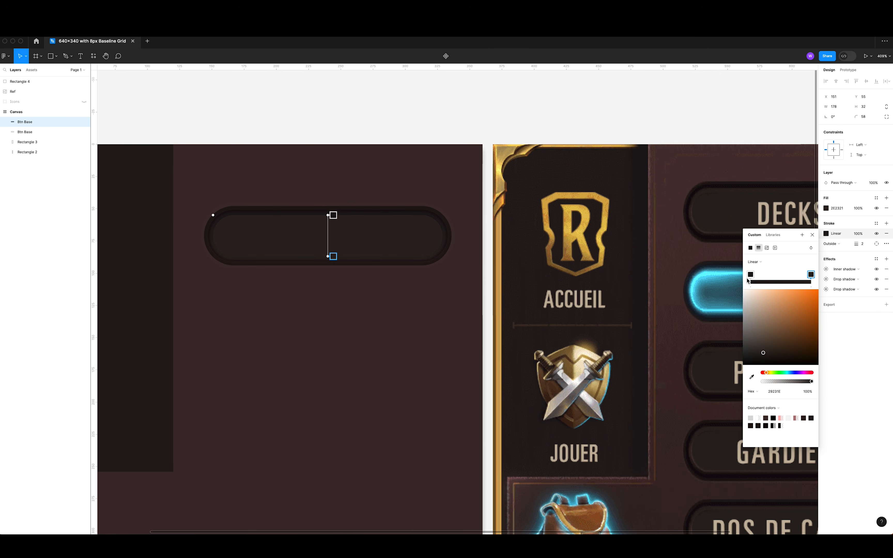
Set the stroke gradient's start stop to 302525 and darken its end stop, then compare the button with the reference.
mouse_move(750, 275)
left_mouse_down()
mouse_move(785, 275)
mouse_move(746, 277)
left_mouse_up()
left_click(762, 350)
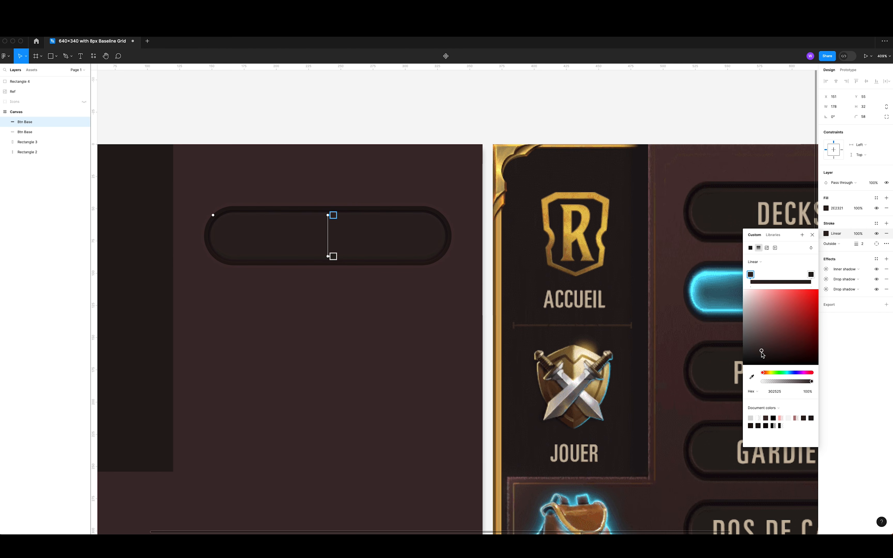
left_click_drag(762, 352, 762, 352)
left_click(811, 274)
mouse_move(763, 355)
left_mouse_down()
mouse_move(777, 349)
mouse_move(768, 357)
left_mouse_up()
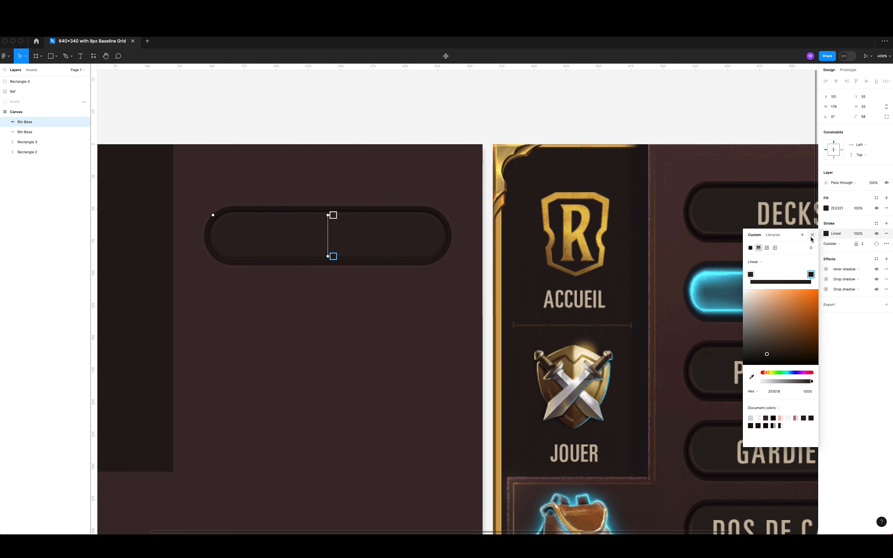
left_click(671, 106)
left_click(663, 103)
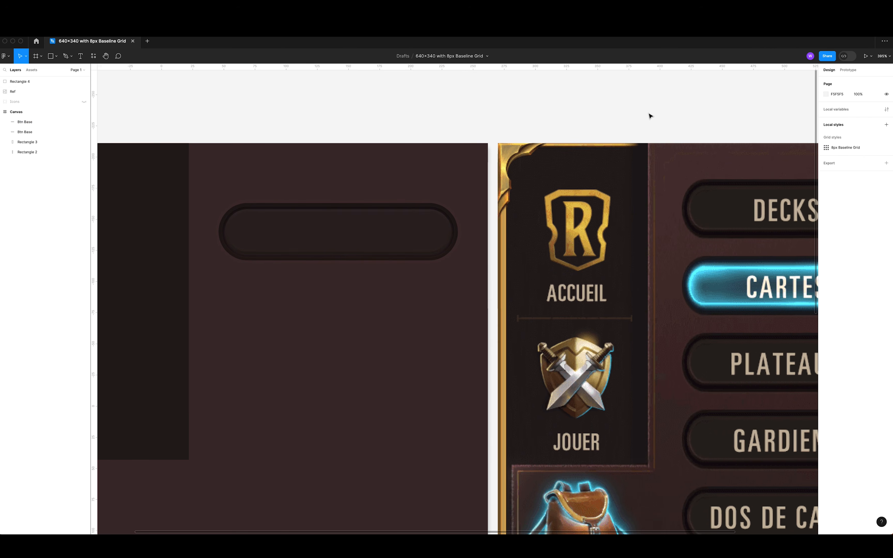
scroll(646, 113, "down", 10)
scroll(638, 114, "up", 4)
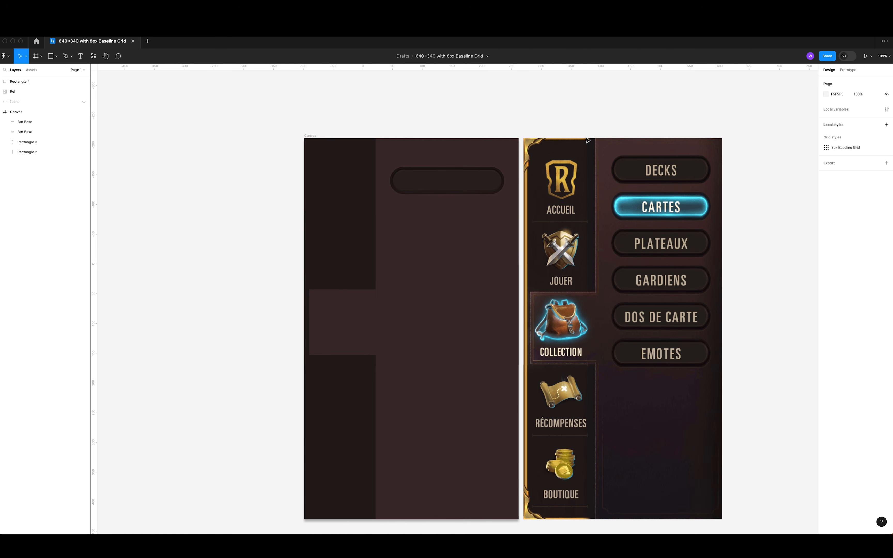
Add a second stroke to the inner pill and set the stroke thickness to 1.
left_click(480, 184)
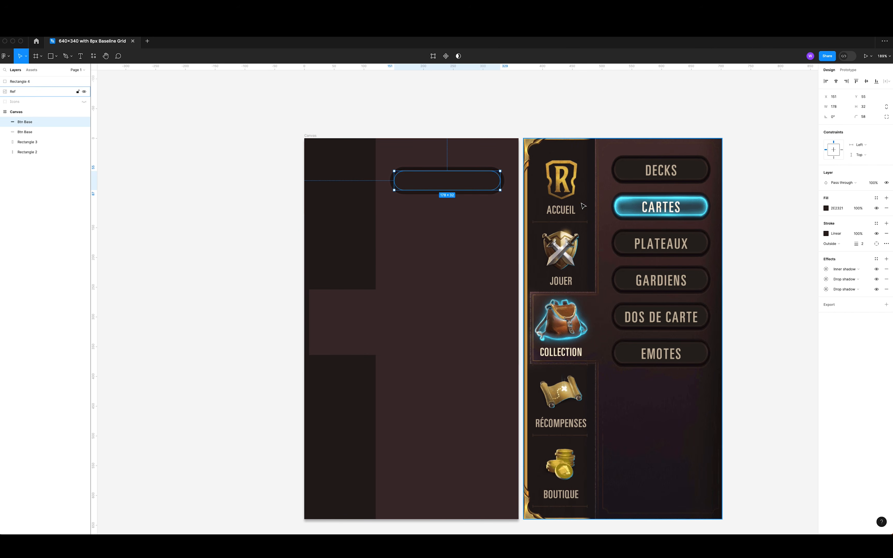
scroll(500, 181, "up", 3)
scroll(500, 181, "up", 1)
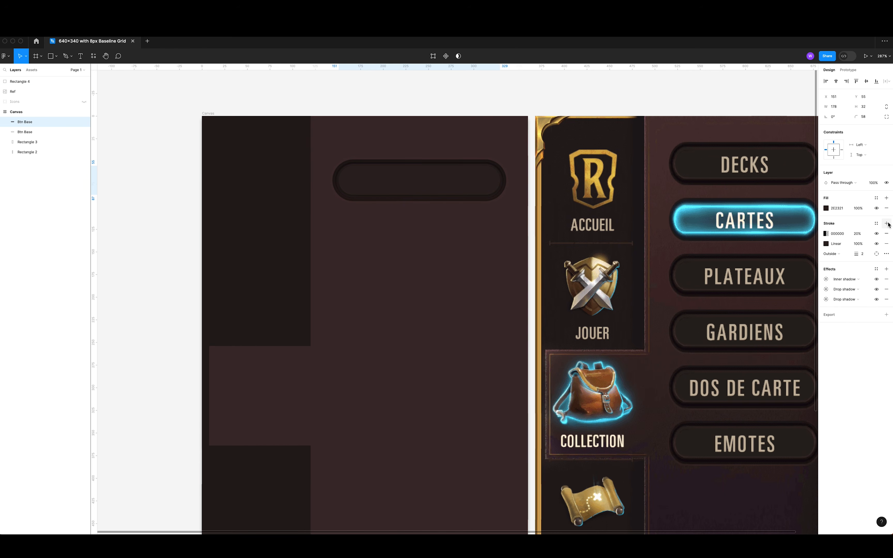
left_click(887, 224)
left_click(863, 255)
type("1")
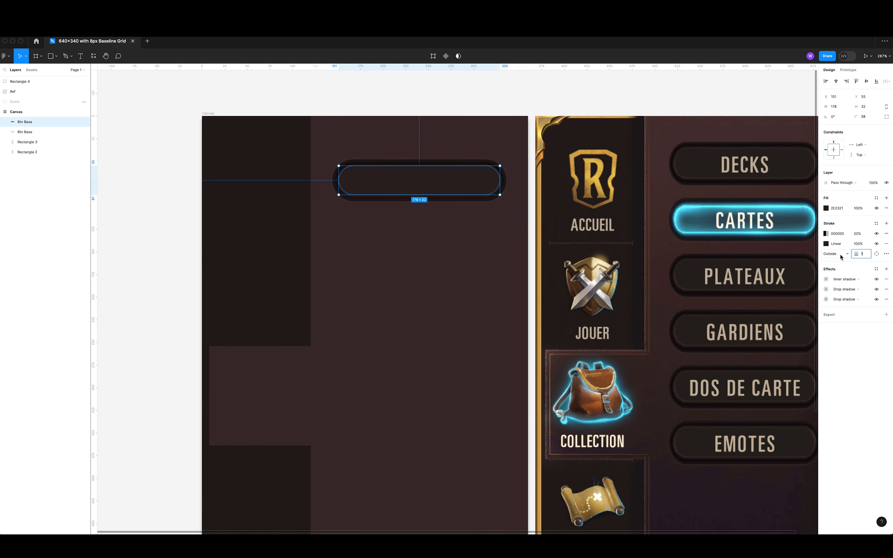
Turn the new stroke into a linear gradient from dark brown to muted red 8D4949, with the end stop at 100% opacity.
left_click(826, 234)
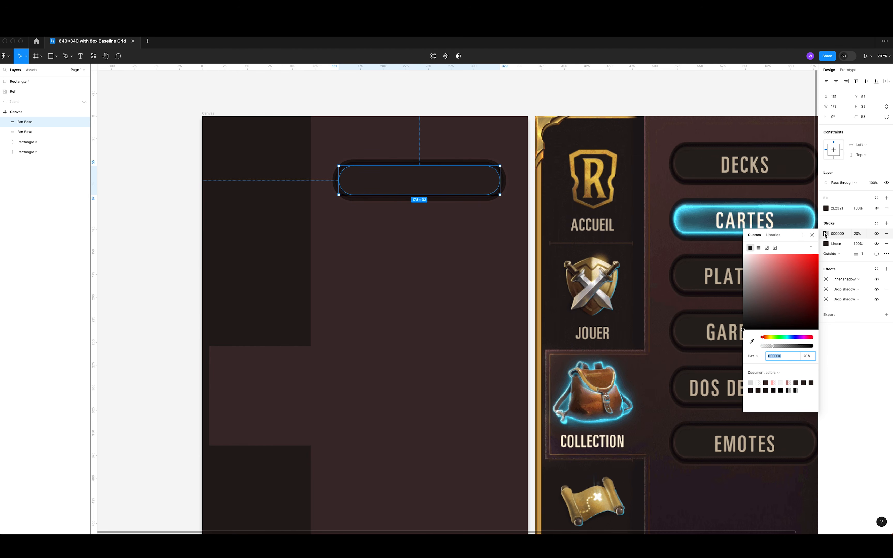
mouse_move(766, 270)
left_mouse_down()
mouse_move(816, 282)
mouse_move(823, 266)
left_mouse_up()
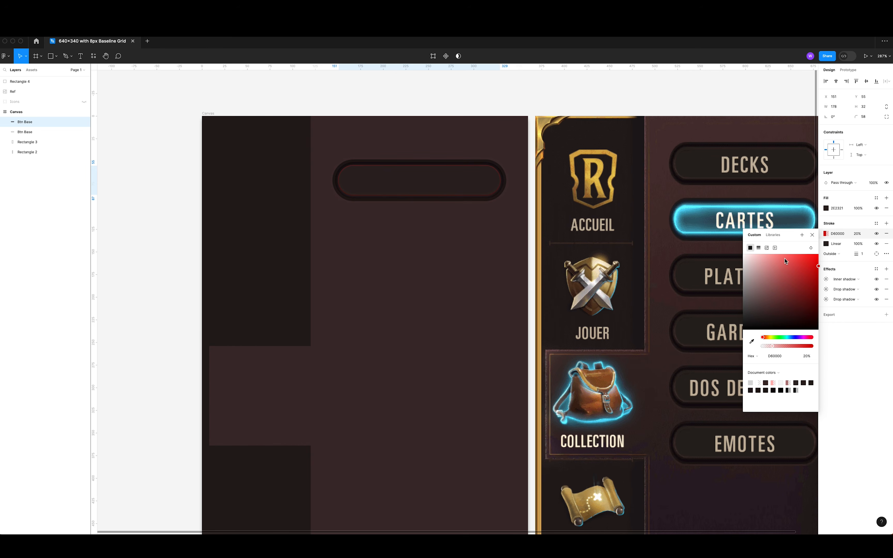
left_click(758, 248)
left_click_drag(768, 300, 777, 327)
left_click(810, 274)
left_click_drag(785, 383, 811, 382)
left_click_drag(755, 346, 780, 328)
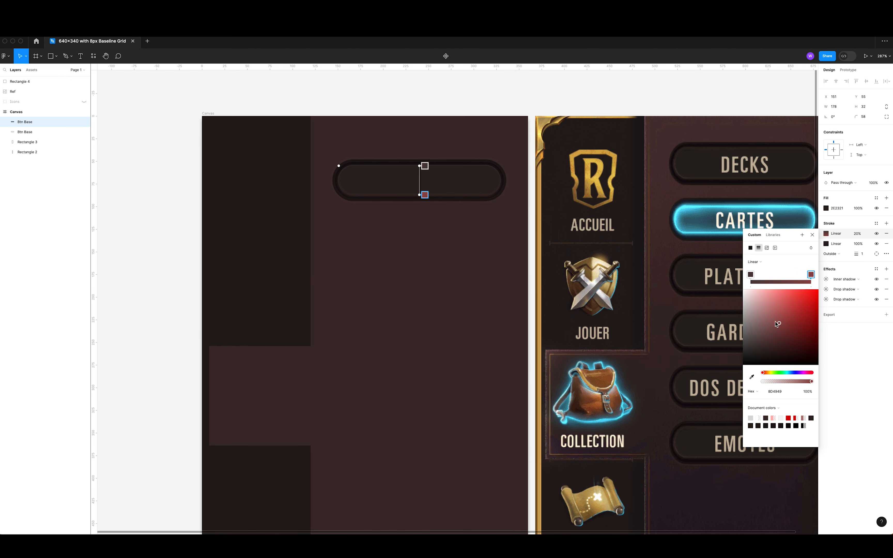
left_click(812, 235)
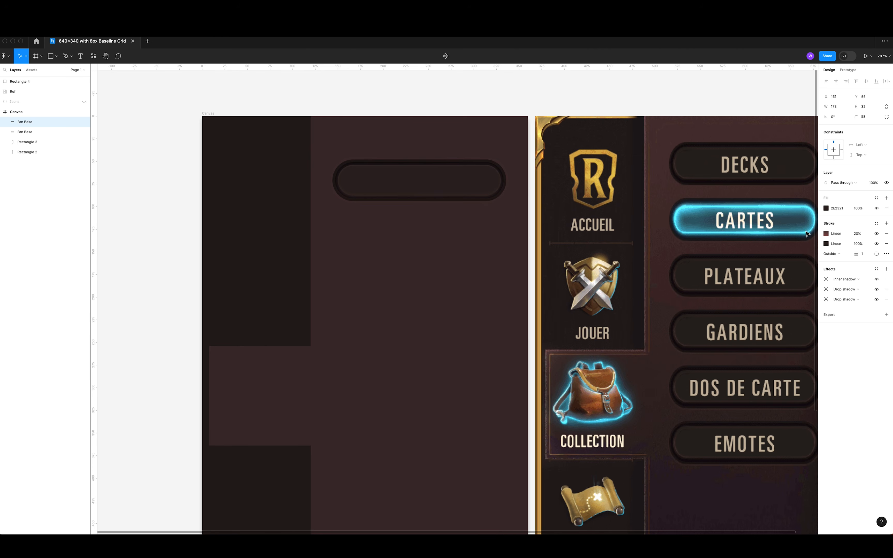
left_click(549, 104)
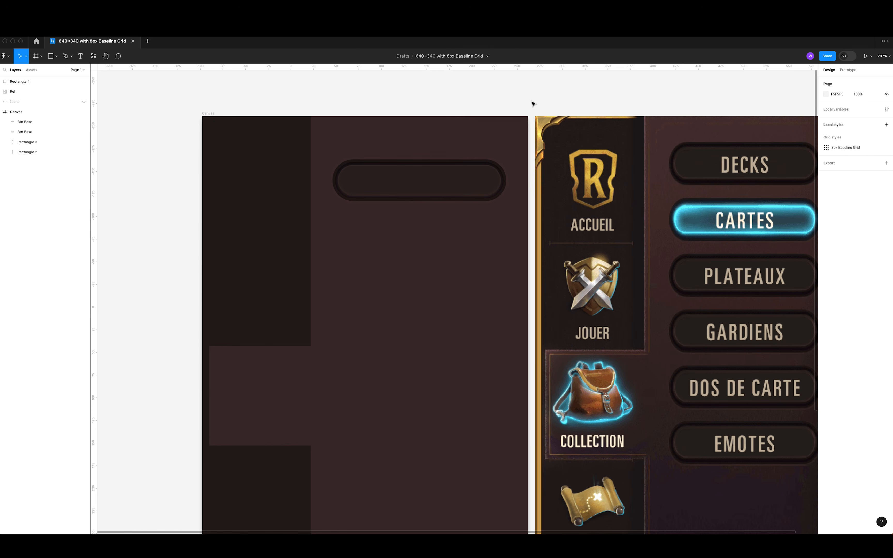
scroll(533, 104, "down", 5)
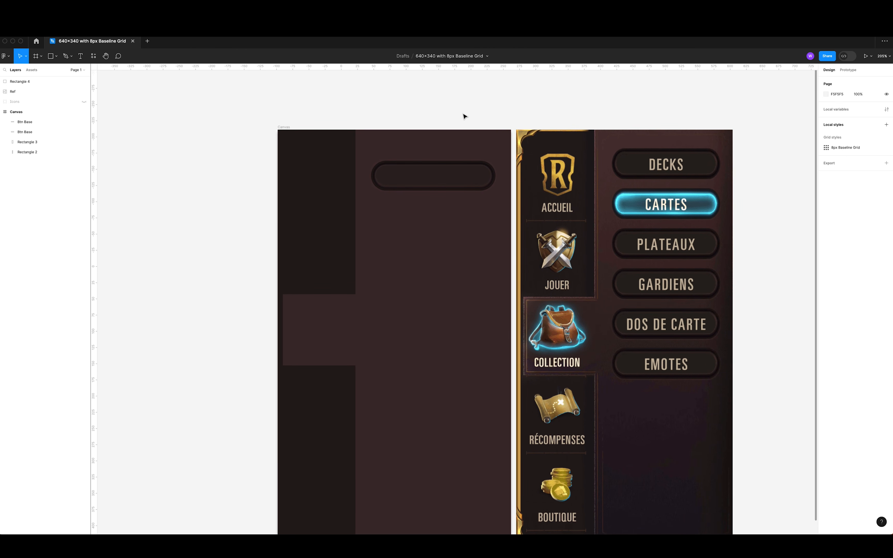
Change the inner pill's fill to a linear gradient with its end stop at 100% opacity.
left_click(434, 174)
left_click(498, 115)
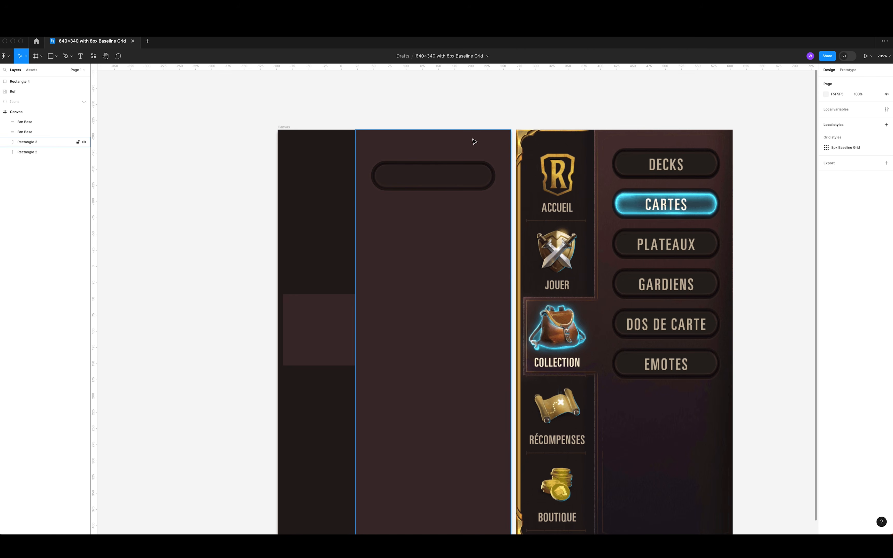
left_click(479, 178)
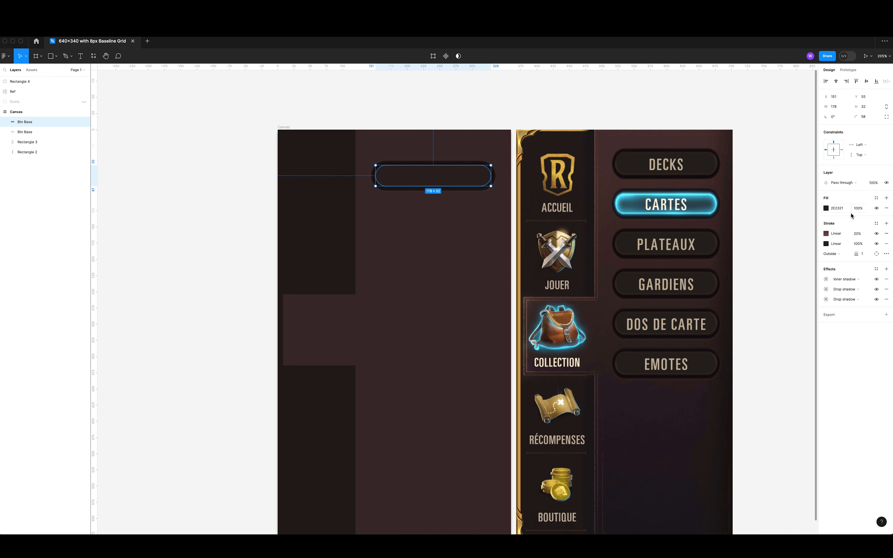
left_click(825, 208)
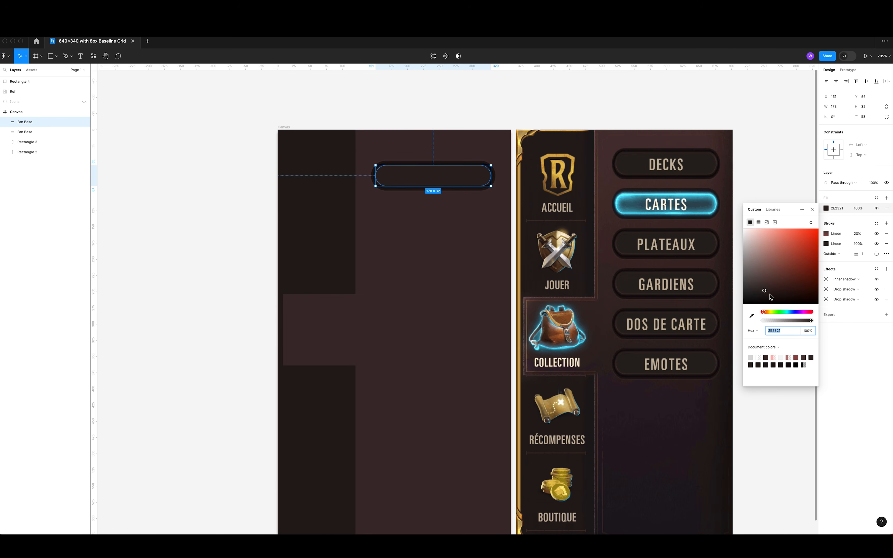
left_click(759, 222)
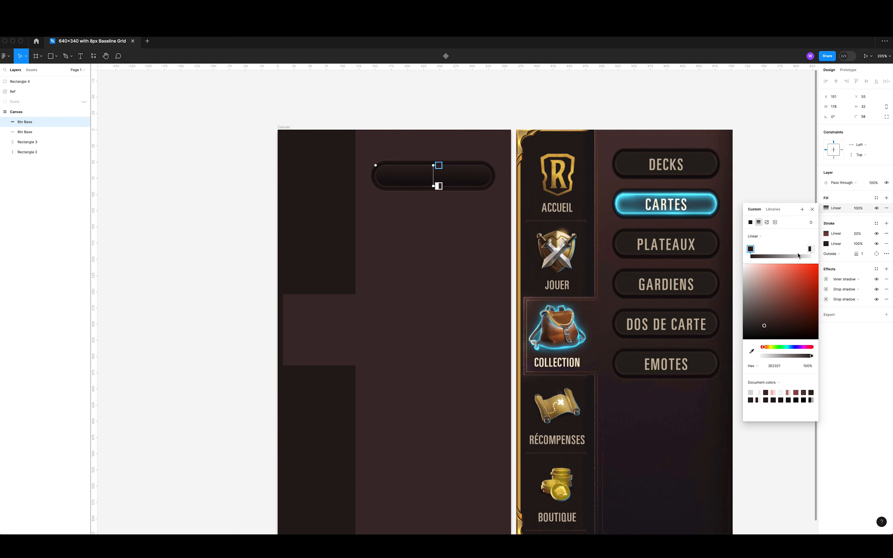
left_click(811, 249)
left_click_drag(778, 357, 854, 355)
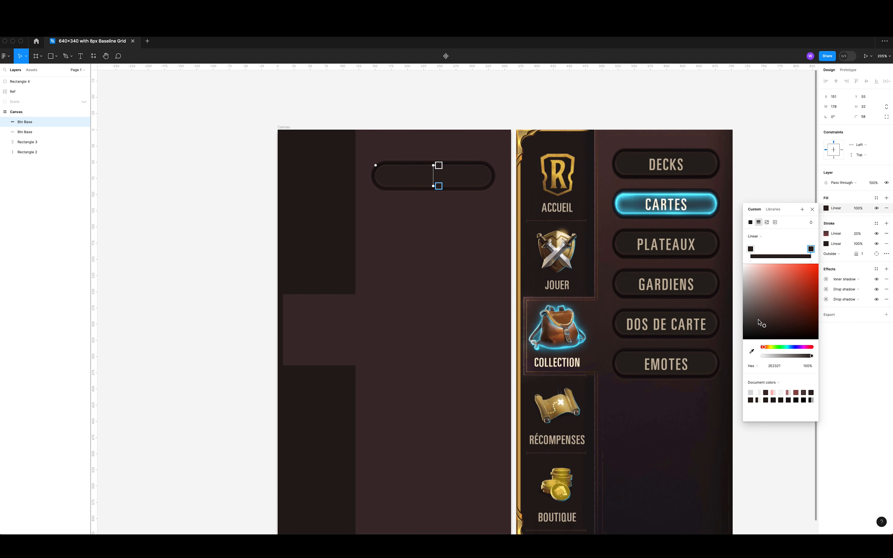
Darken both stops of the inner pill's fill gradient.
left_click_drag(765, 324, 767, 330)
left_click(751, 248)
left_click_drag(773, 316, 768, 330)
left_click(820, 223)
Set the inner pill's reddish gradient stroke to 1% opacity.
left_click(857, 234)
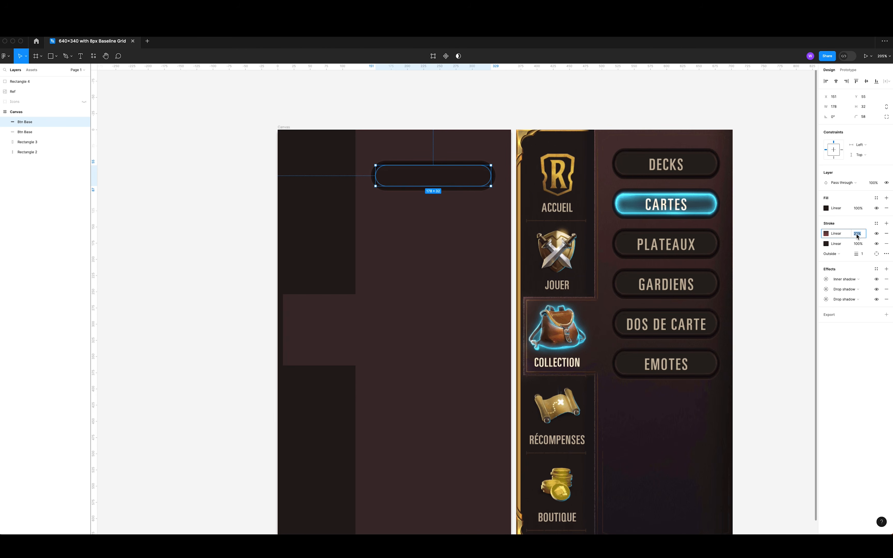
key("Escape")
left_click(859, 236)
type("1")
key("Return")
left_click(544, 106)
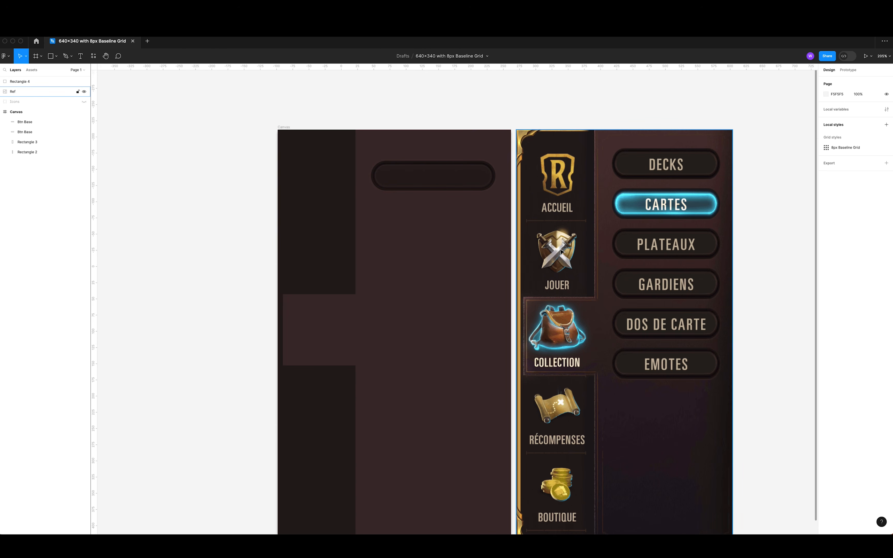
Set the outer pill's height to 50.
left_click(444, 192)
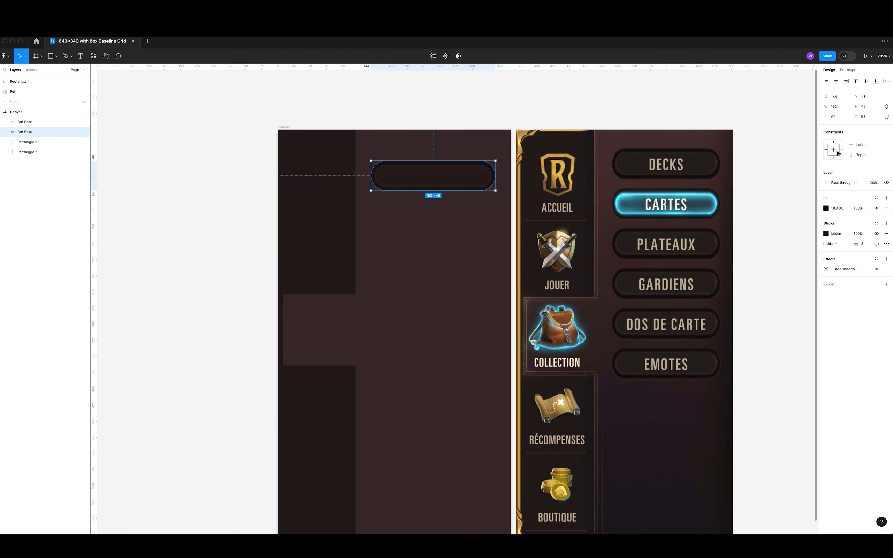
left_click(868, 107)
type("50")
key("Return")
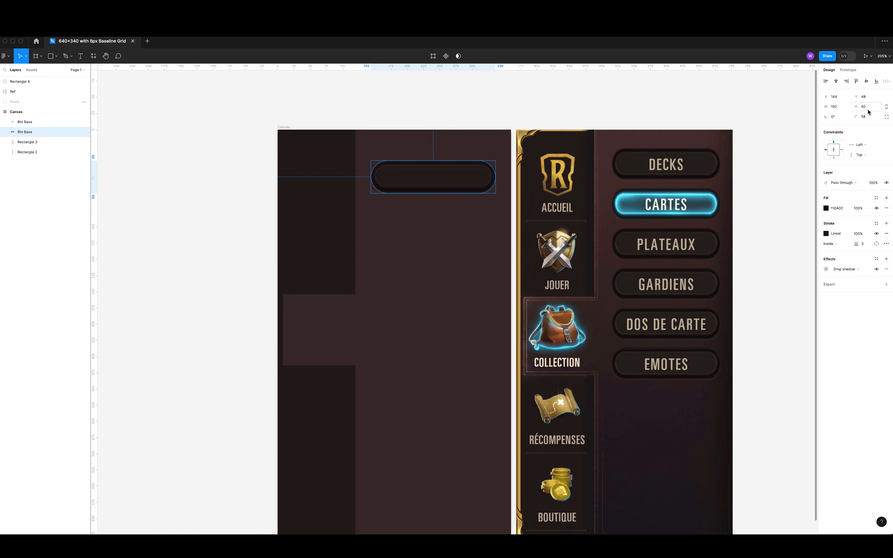
Set the outer pill's Y position to 46, its width to 196 and its X position to 142.
left_click(870, 97)
type("46")
key("Return")
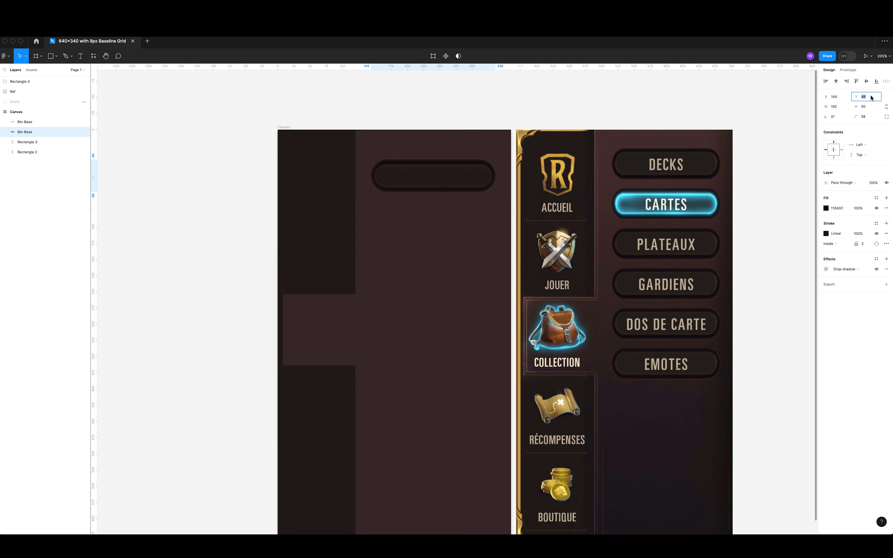
left_click(838, 107)
key("Up")
key("Up")
left_click(836, 97)
key("Down")
key("Down")
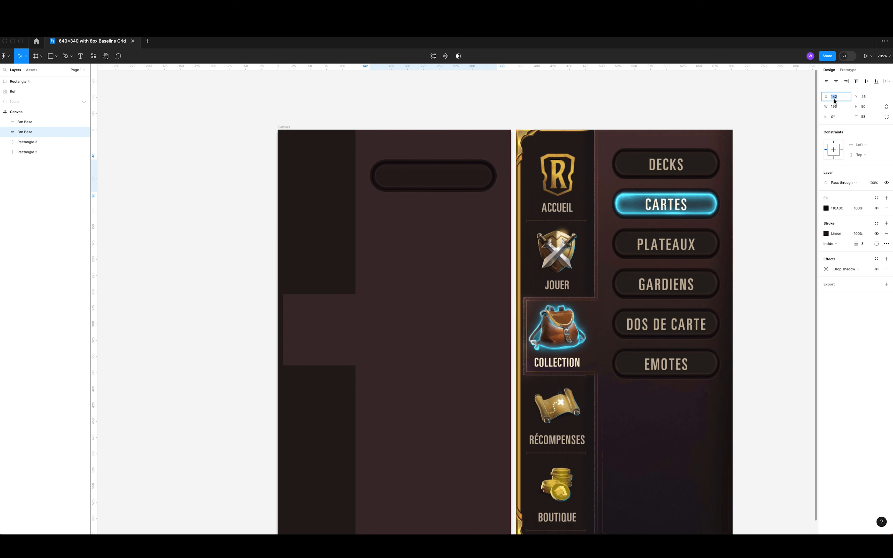
left_click(840, 108)
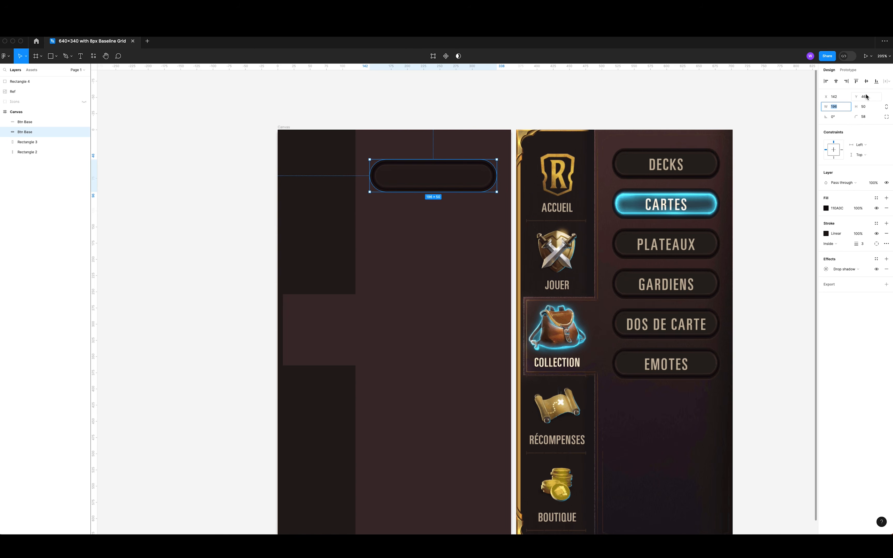
left_click(600, 110)
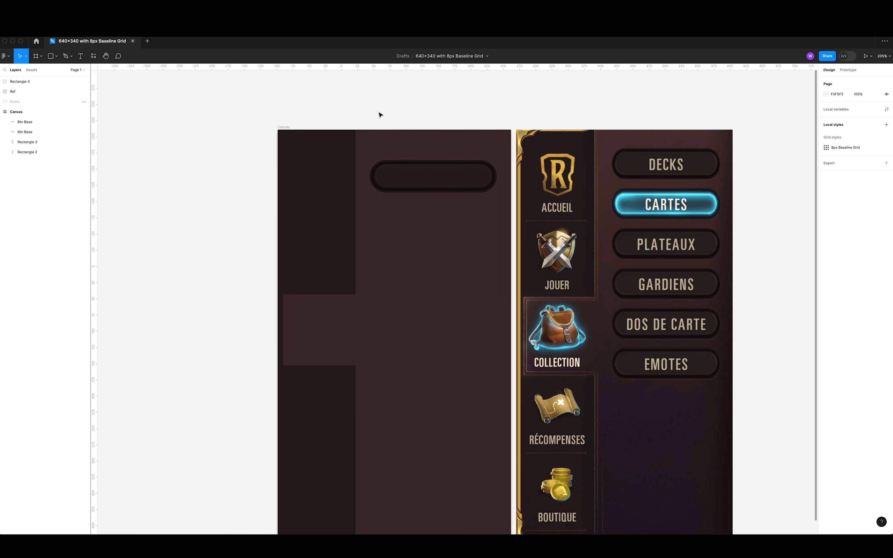
Add a text layer reading "DECKS" in Bebas Neue just below the button on the canvas.
key("t")
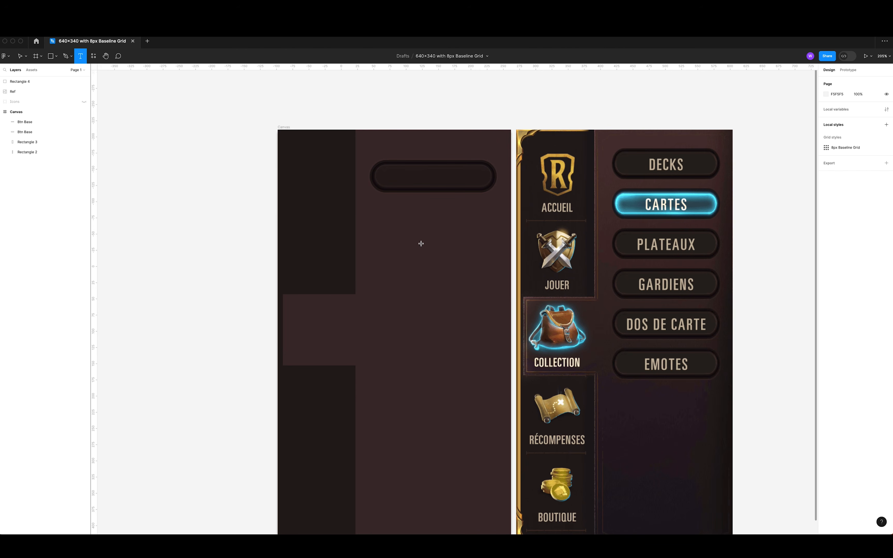
left_click(413, 216)
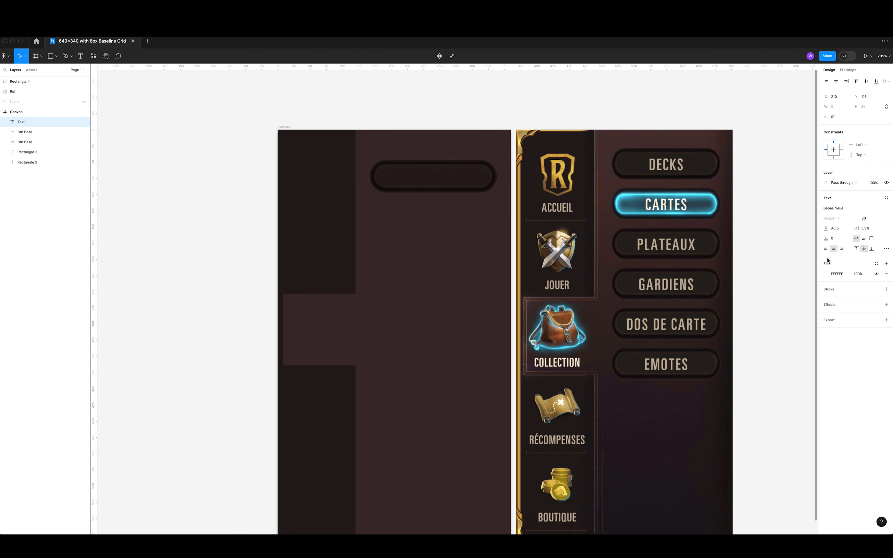
left_click(851, 209)
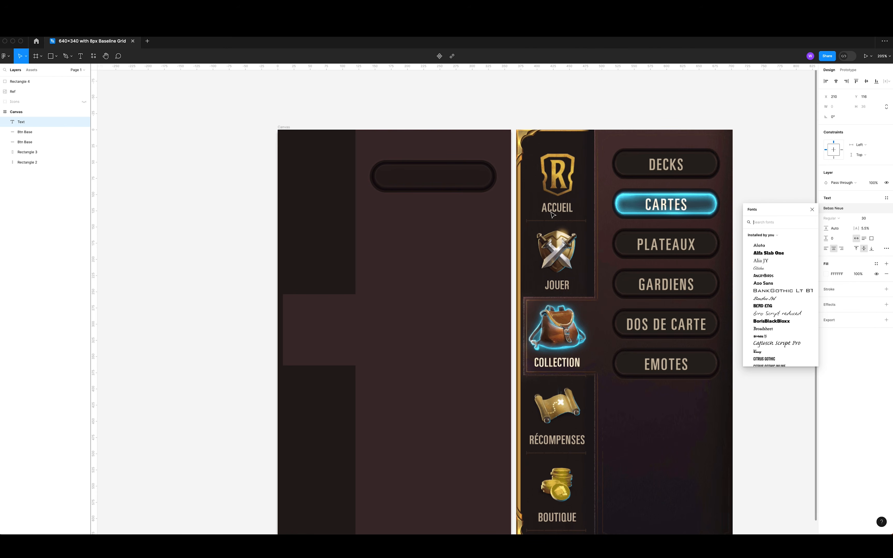
left_click(403, 220)
key("super+z")
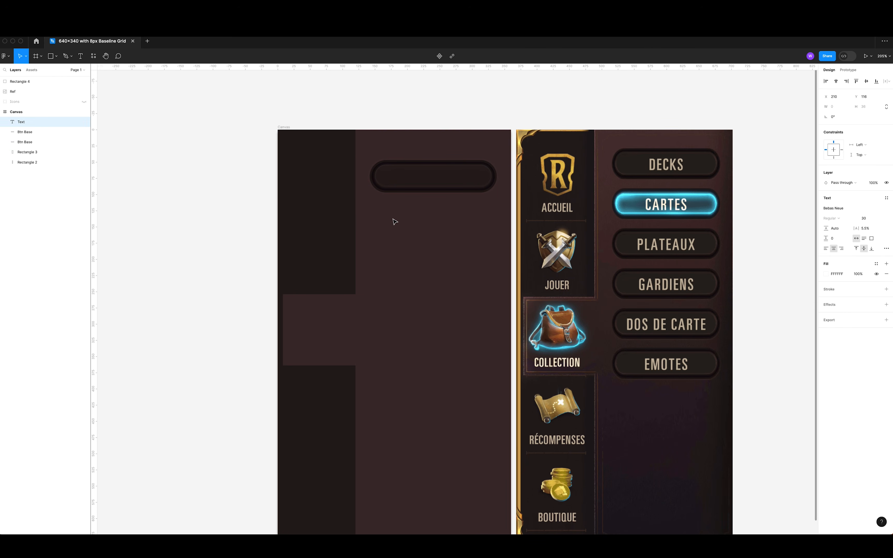
type("DECKS")
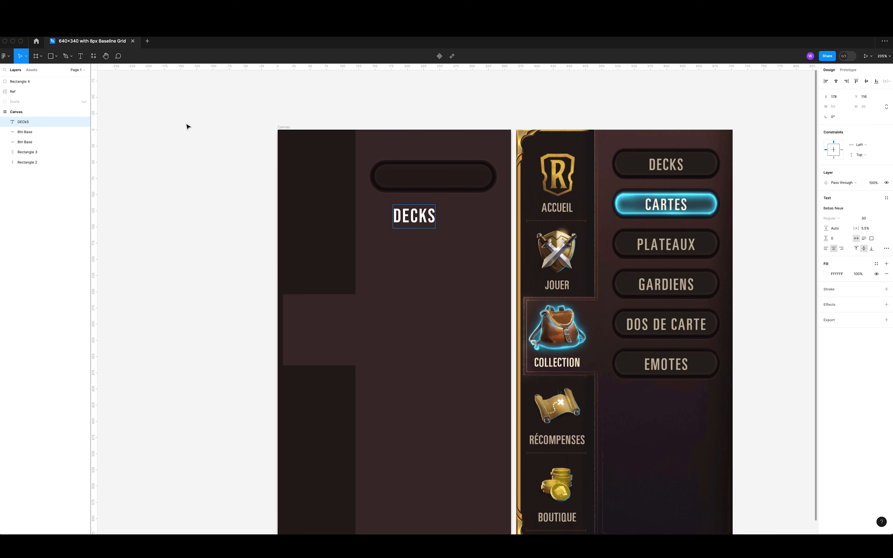
Move the DECKS text onto the centre of the button and set its font size to 24.
left_click_drag(414, 218, 433, 177)
left_click(870, 220)
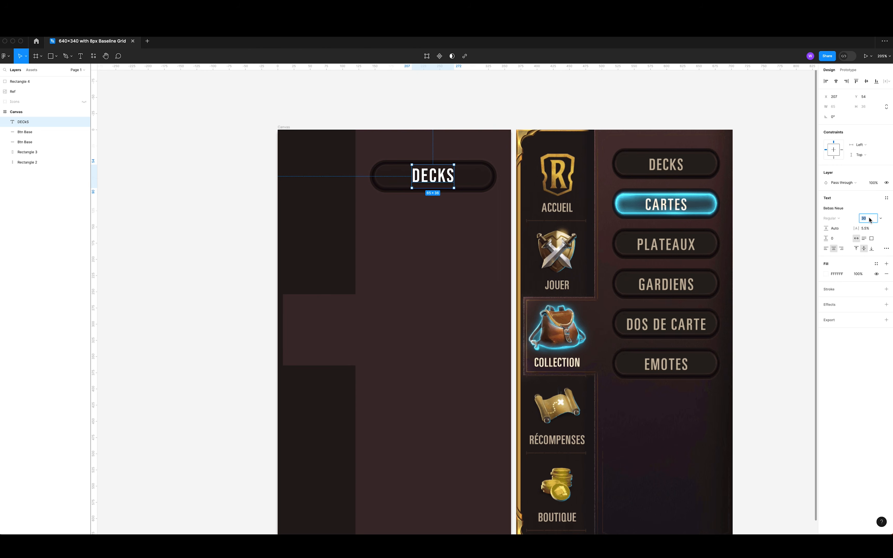
key("Down")
key("Down")
key("Down")
key("Down")
key("Down")
key("Down")
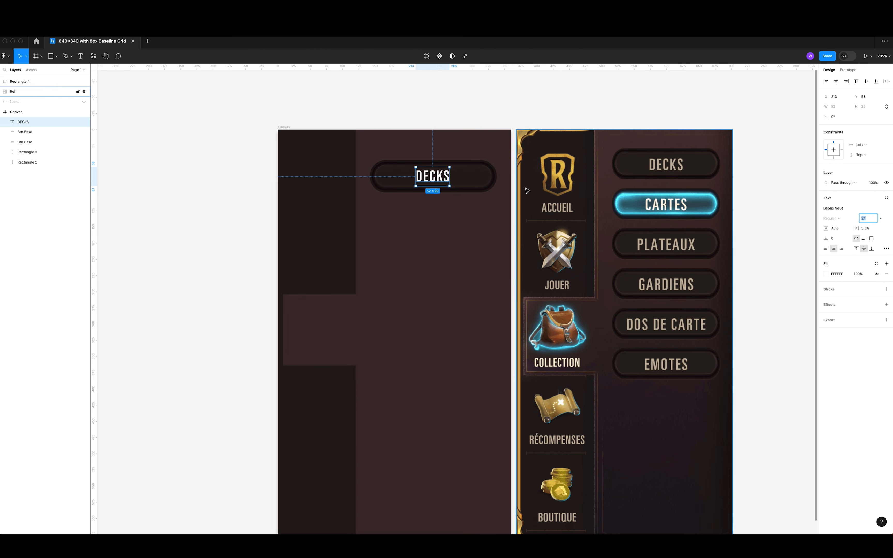
left_click(448, 125)
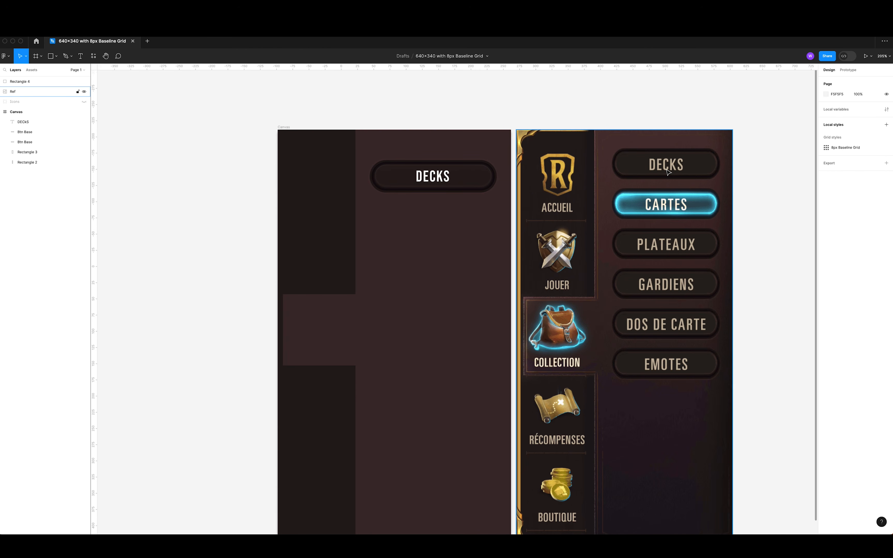
Rename the button's text layer as "Decks".
left_click(445, 177)
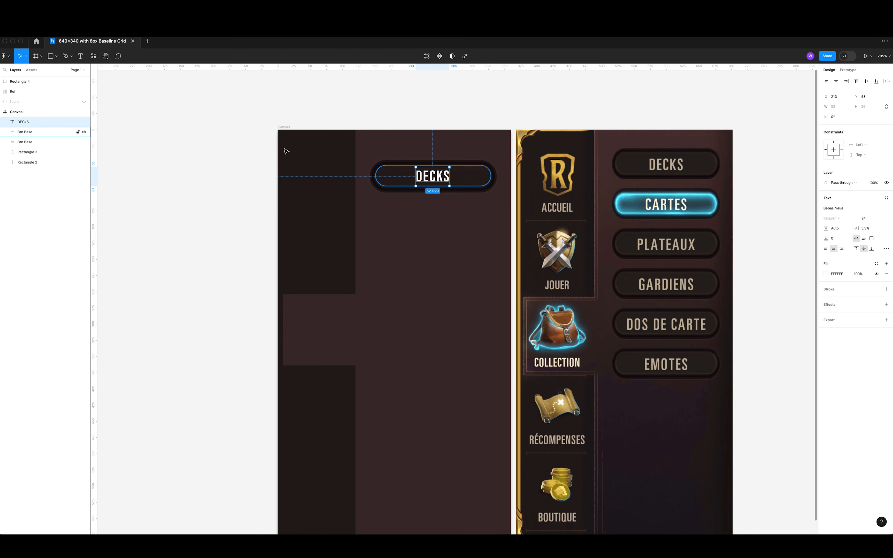
double_click(24, 122)
type("Deck")
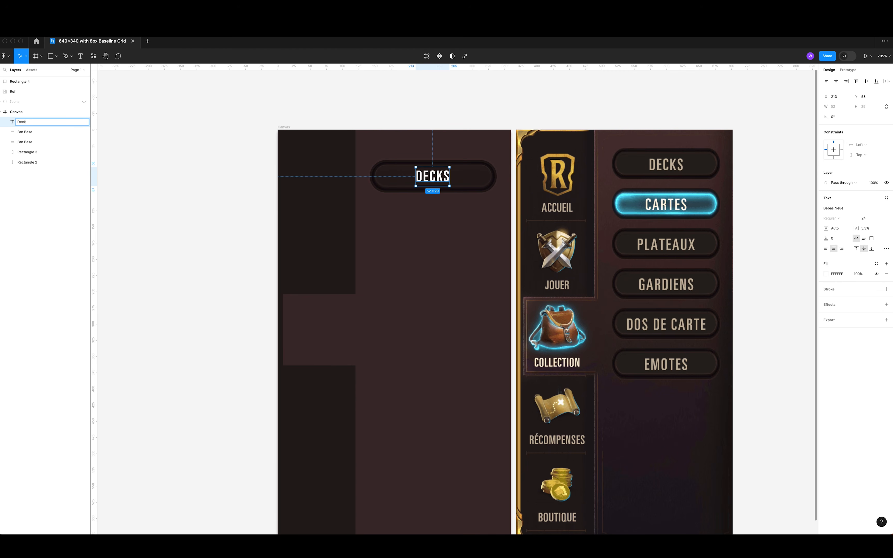
key("Return")
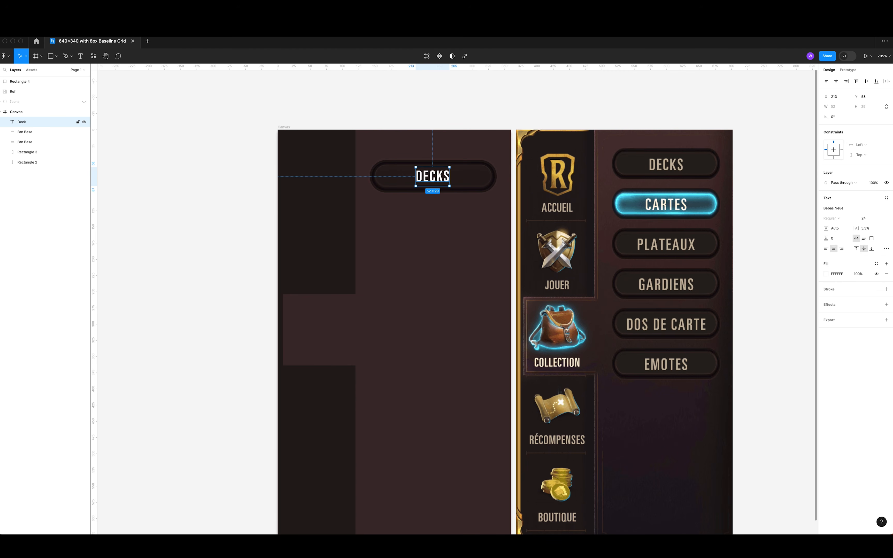
double_click(22, 122)
left_click(32, 125)
left_click(273, 150)
Recolour the DECKS text with the beige sampled from the DECKS label in the reference image.
left_click(440, 179)
left_click(825, 274)
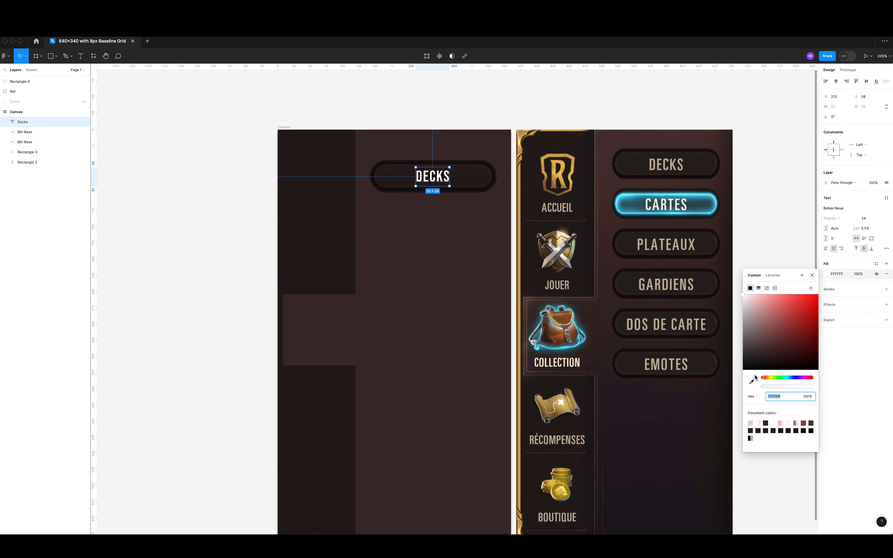
left_click(751, 381)
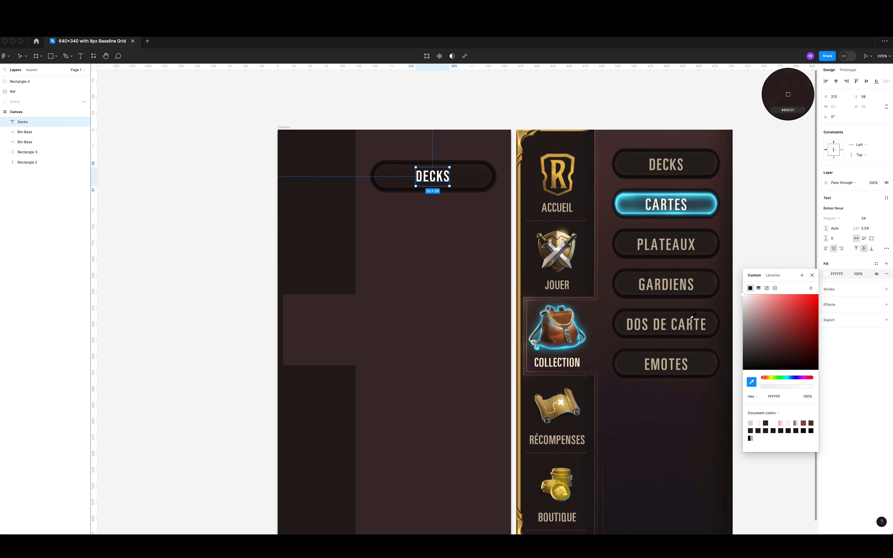
left_click(652, 163)
left_click(600, 111)
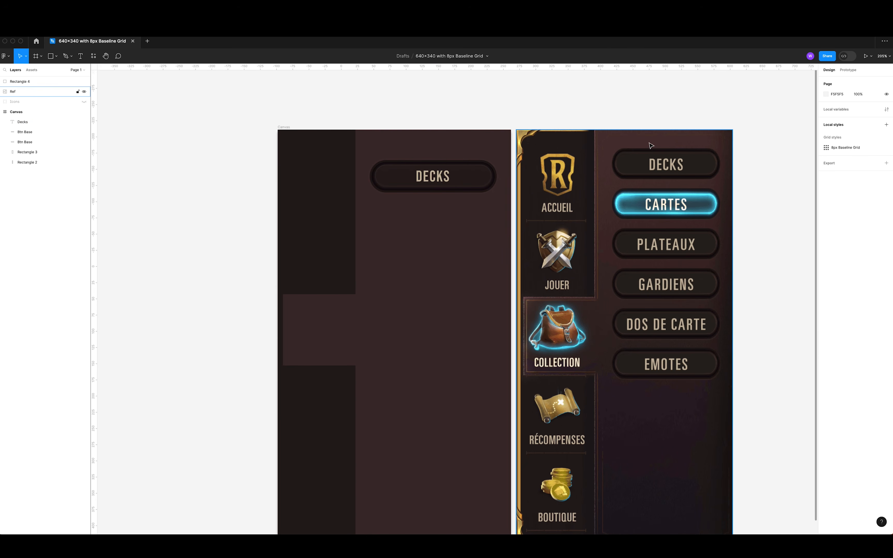
Rename the inner pill's layer as "Btn Main".
scroll(691, 163, "up", 10)
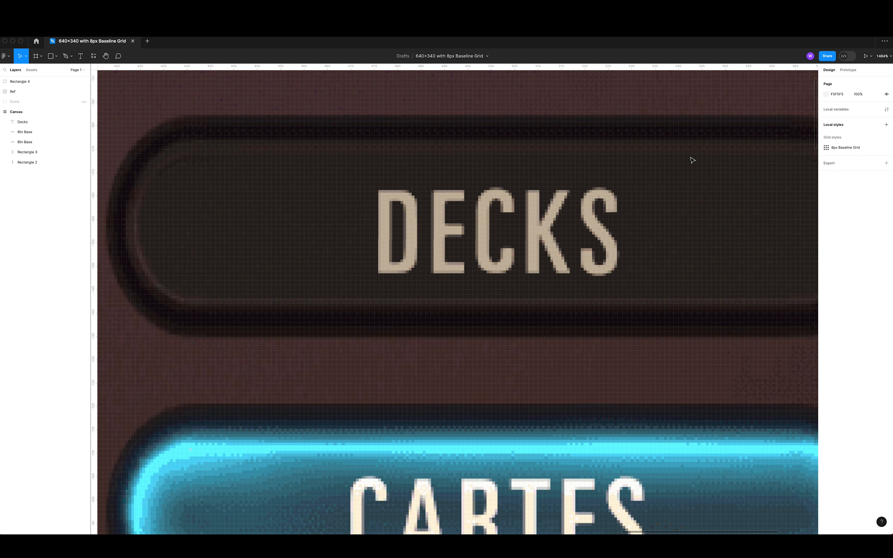
scroll(691, 163, "down", 10)
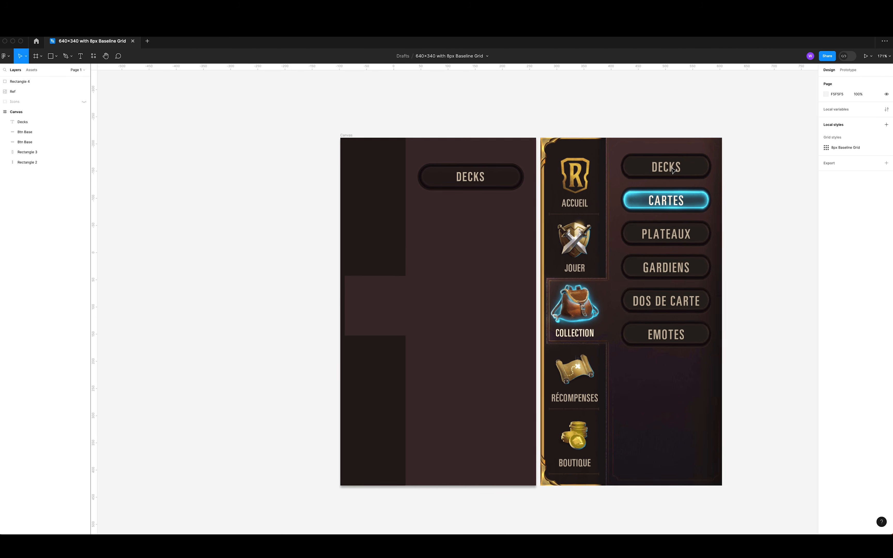
scroll(639, 221, "down", 2)
left_click(478, 161)
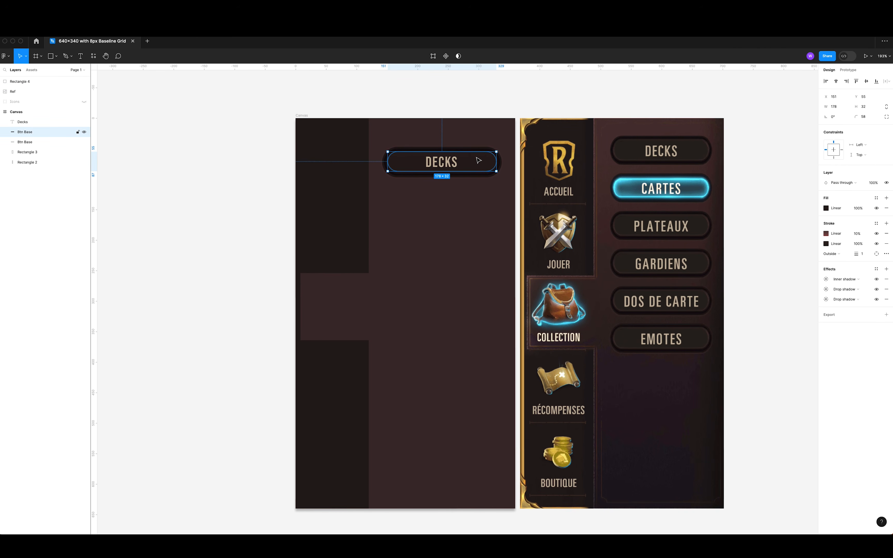
left_click(436, 166, "shift")
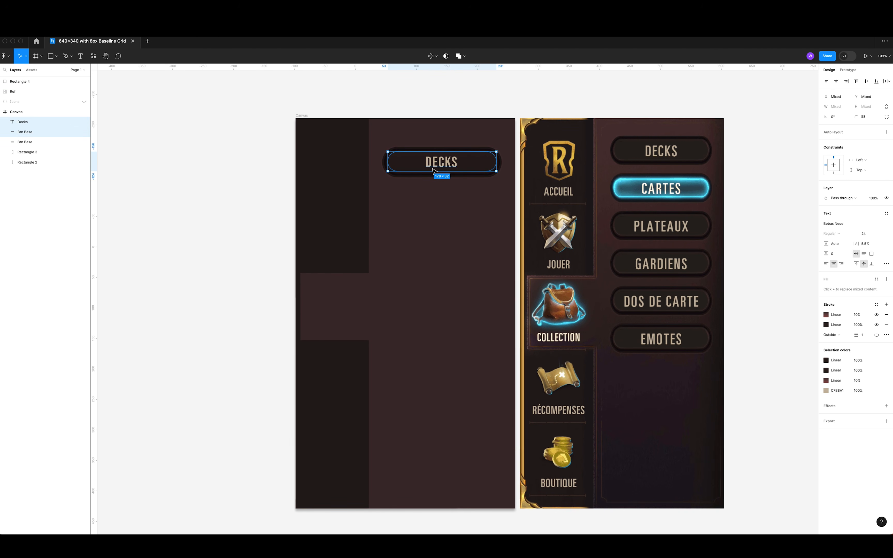
left_click(31, 134)
double_click(31, 133)
key("Right")
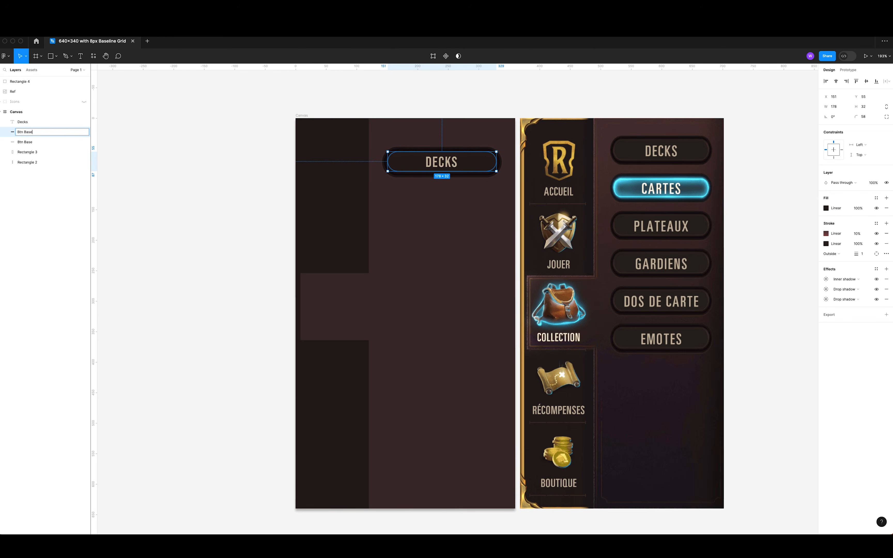
type("Main")
key("Return")
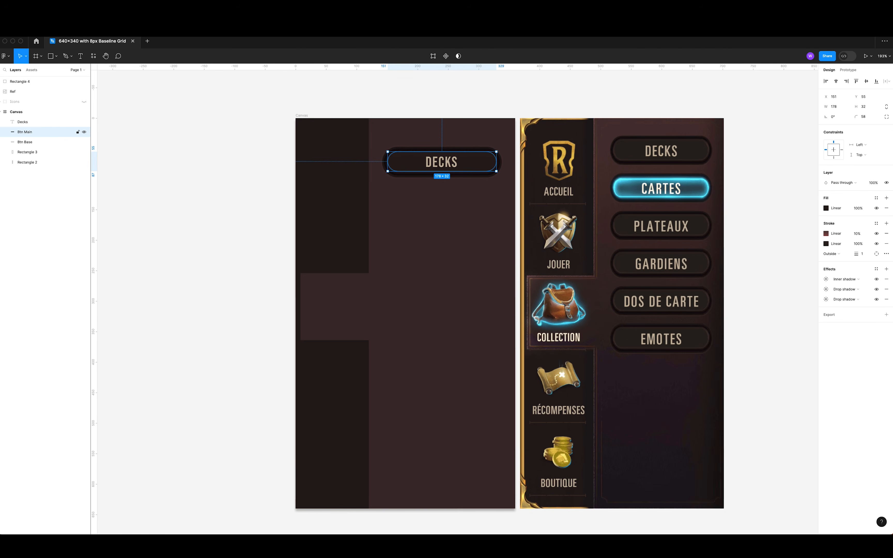
Duplicate the Btn Main layer and rename the upper copy as "Btn Highlight".
key("super+d")
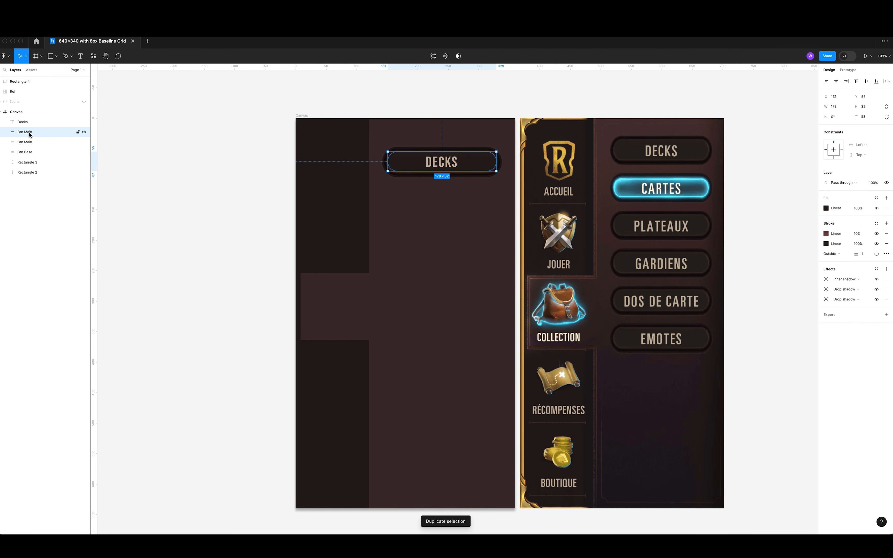
double_click(30, 135)
type("Btn")
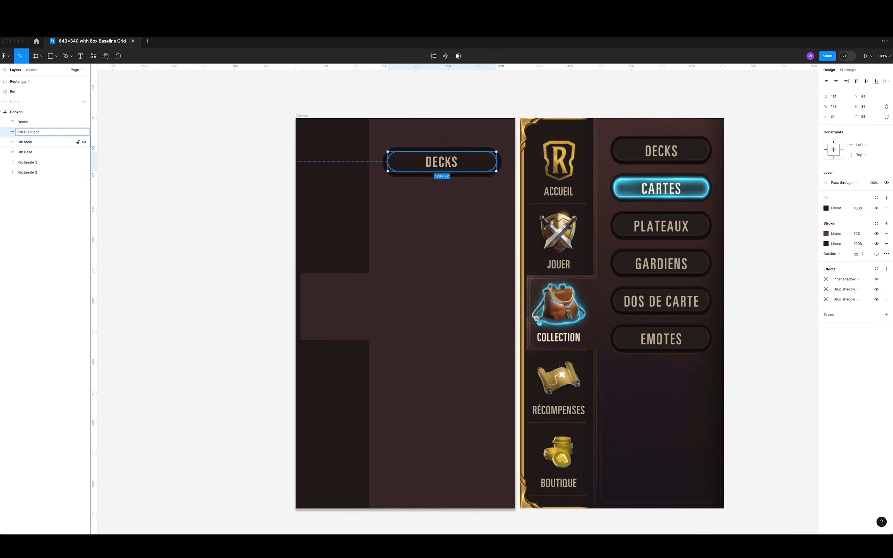
key("Return")
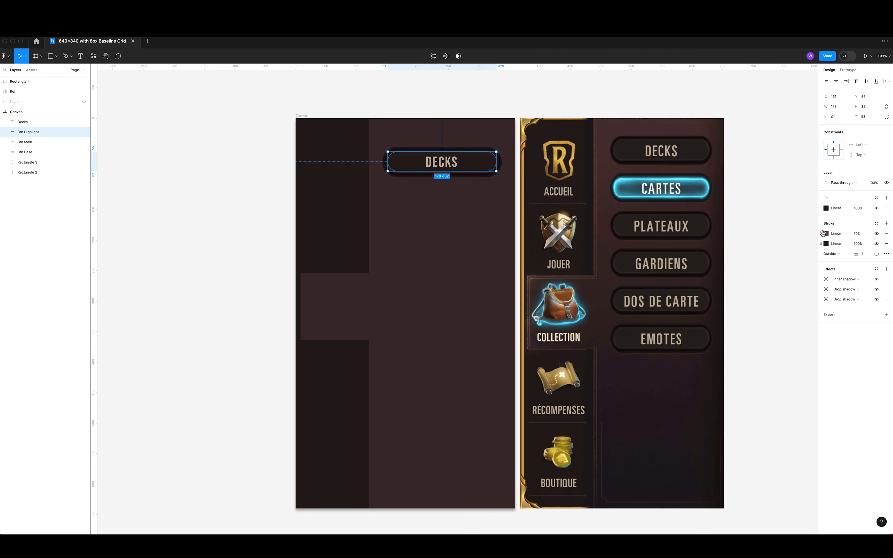
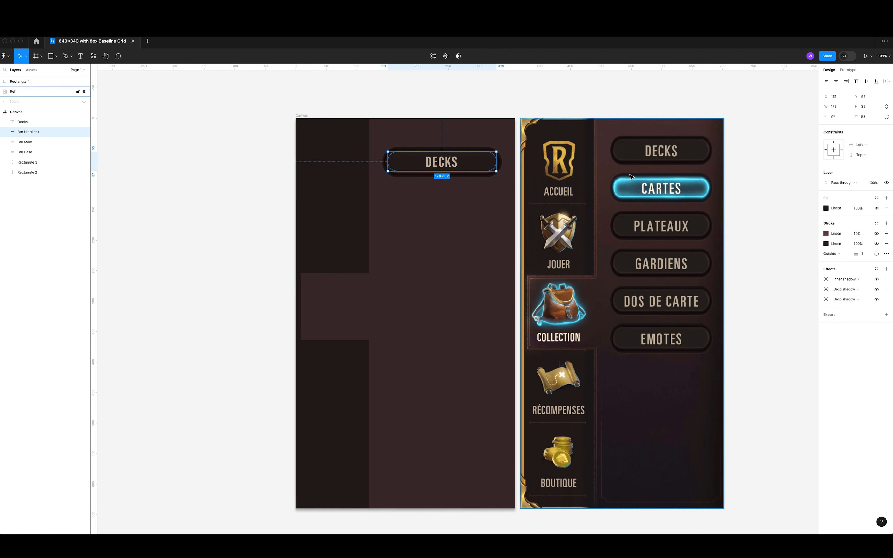
Remove both strokes, the gradient fill and all shadow effects from the Btn Highlight layer.
left_click(886, 234)
left_click(886, 233)
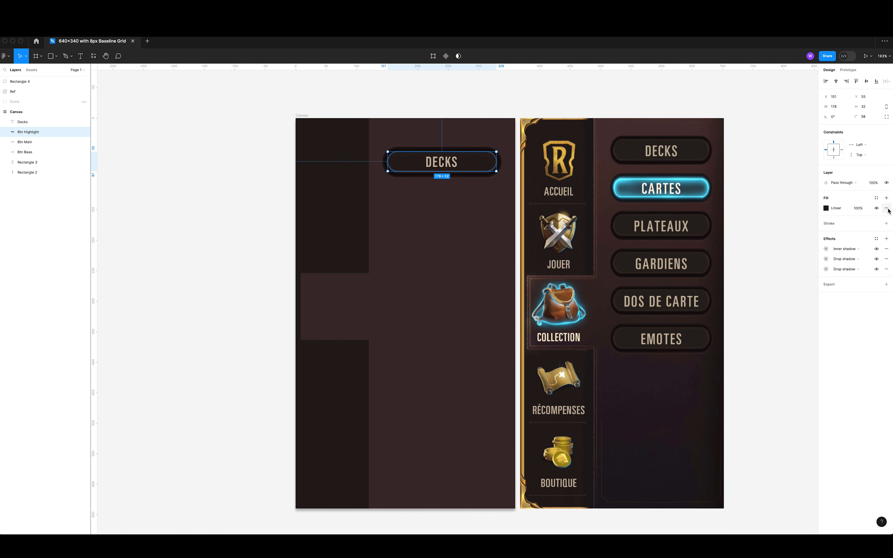
left_click(886, 208)
left_click(887, 240)
left_click(887, 240)
left_click(887, 241)
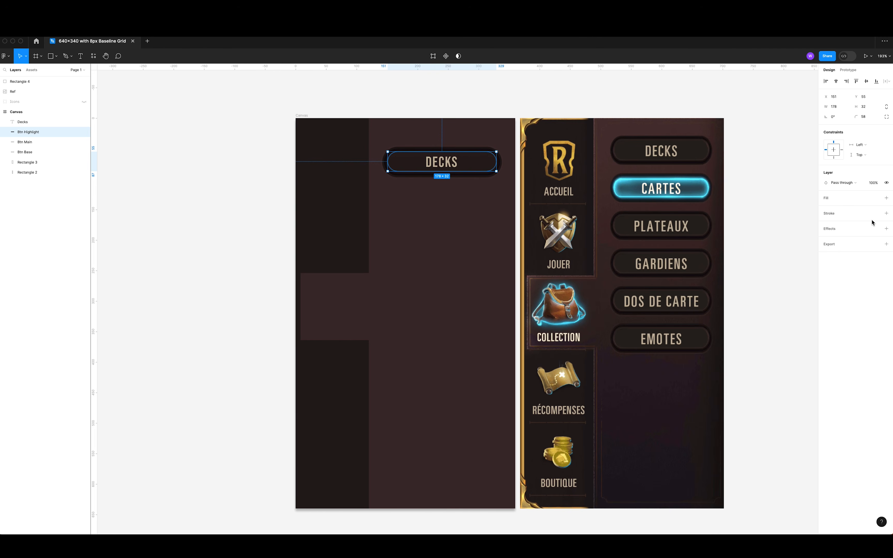
Give the Btn Highlight pill a solid dark teal fill, 0B5F72, at 100% opacity.
left_click(886, 198)
left_click(827, 208)
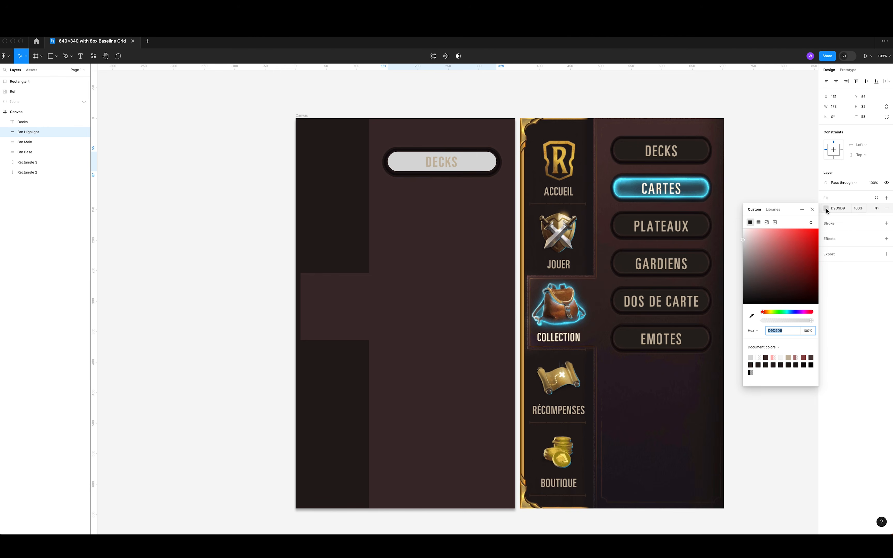
left_click_drag(775, 311, 790, 312)
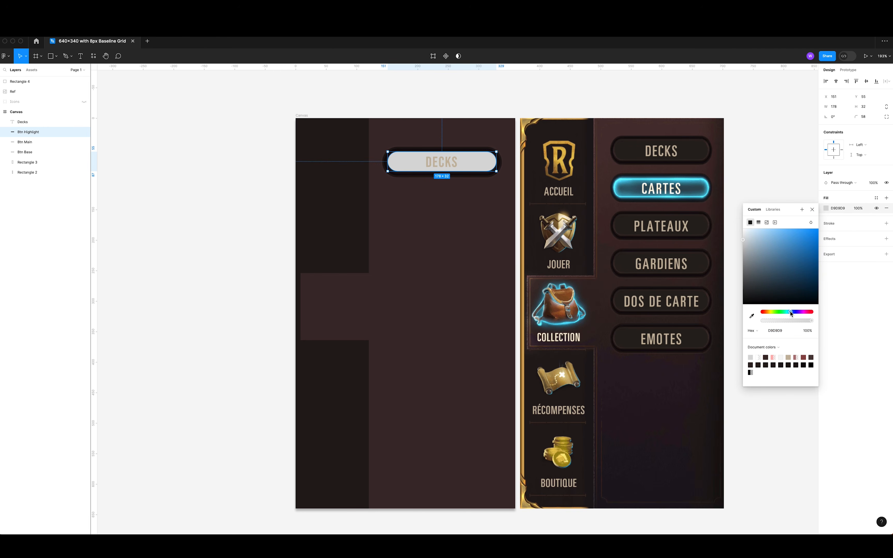
mouse_move(778, 262)
left_mouse_down()
mouse_move(803, 246)
mouse_move(789, 249)
left_mouse_up()
left_click_drag(790, 312, 788, 312)
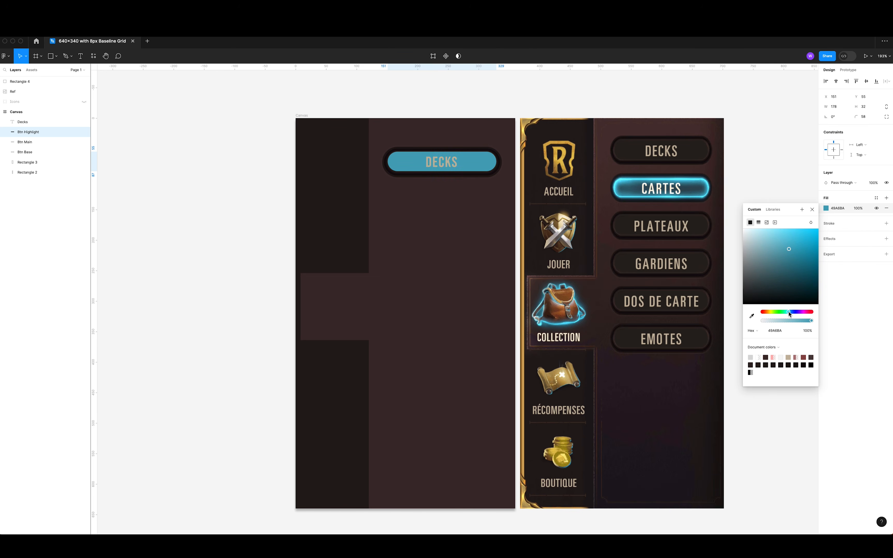
left_click_drag(797, 258, 811, 271)
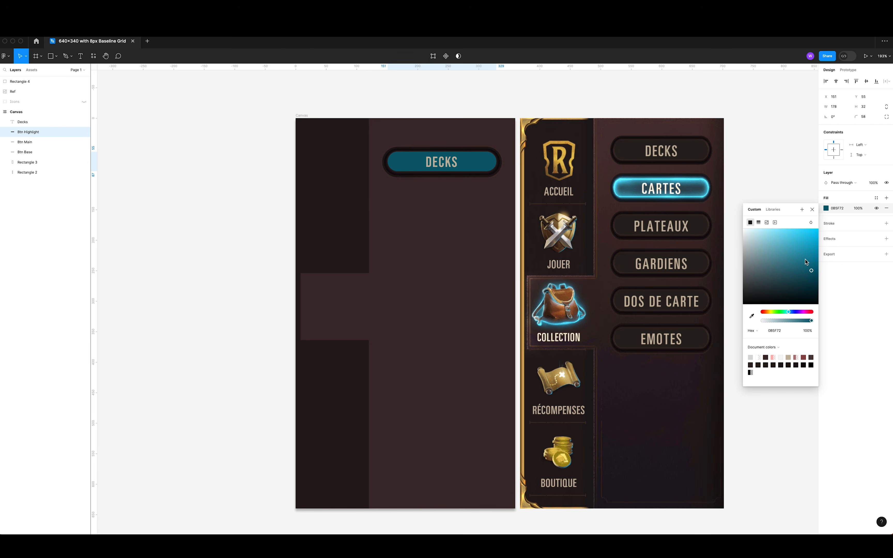
left_click(822, 218)
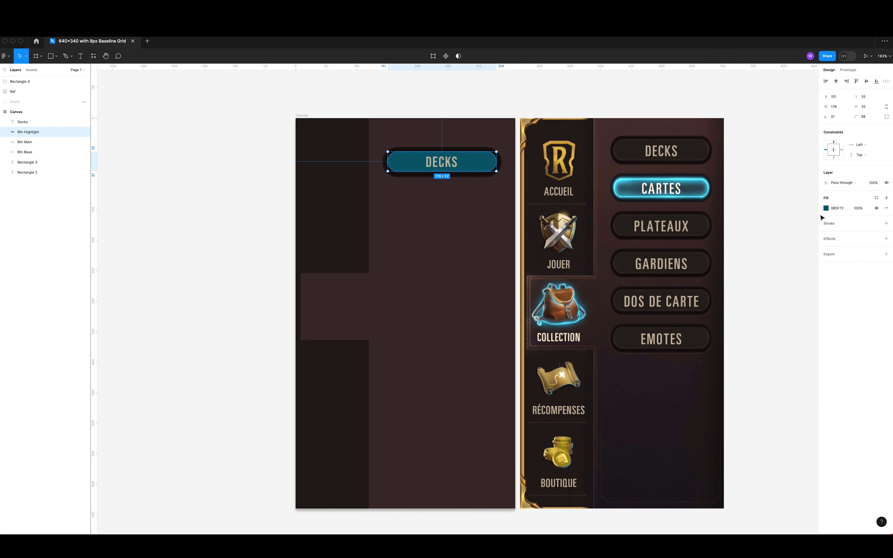
Add an outside stroke to the Btn Highlight pill in bright cyan, 32DAFF, with a thickness of 2.
left_click(886, 223)
left_click(826, 234)
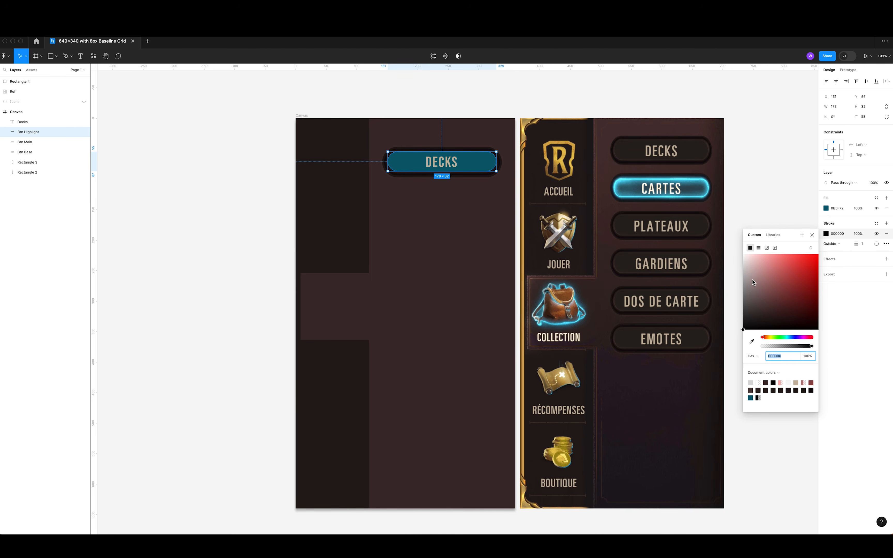
type("FFFFFF")
key("Return")
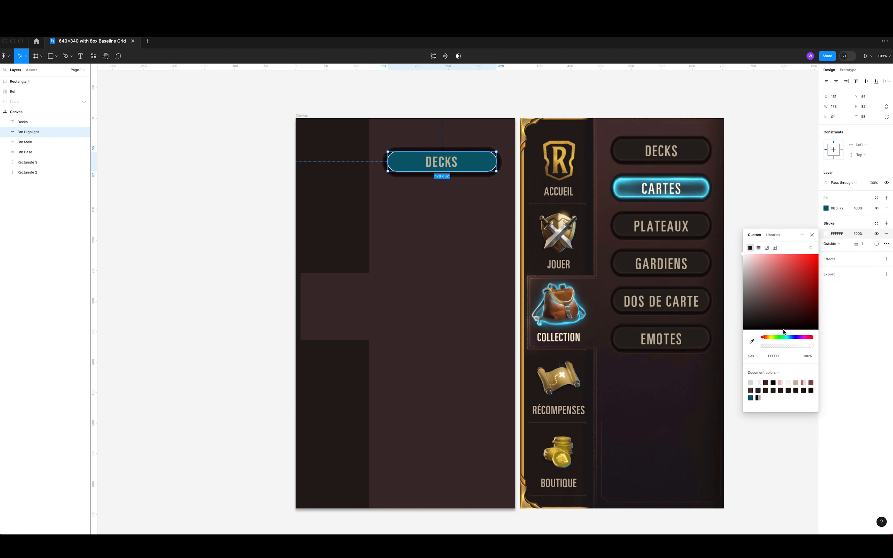
left_click_drag(776, 337, 788, 337)
left_click(773, 255)
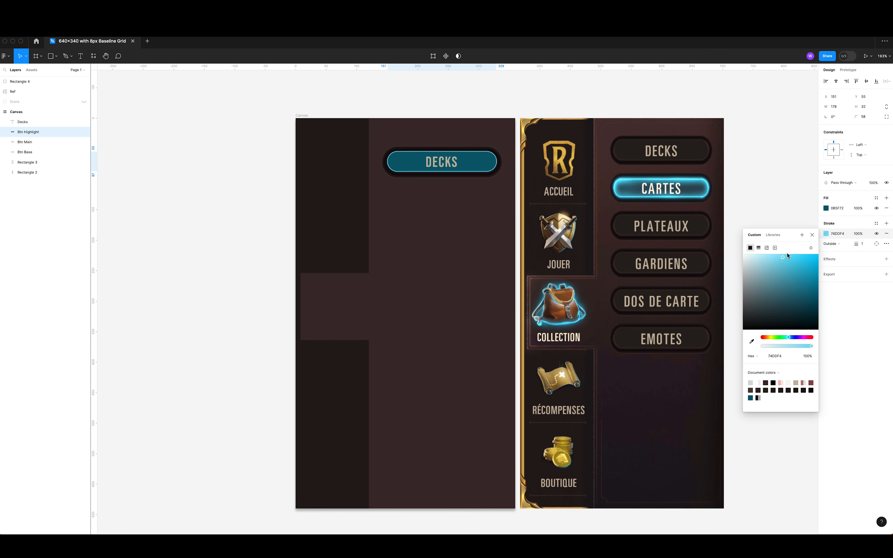
left_click_drag(788, 254, 805, 249)
left_click(861, 243)
type("2")
key("Return")
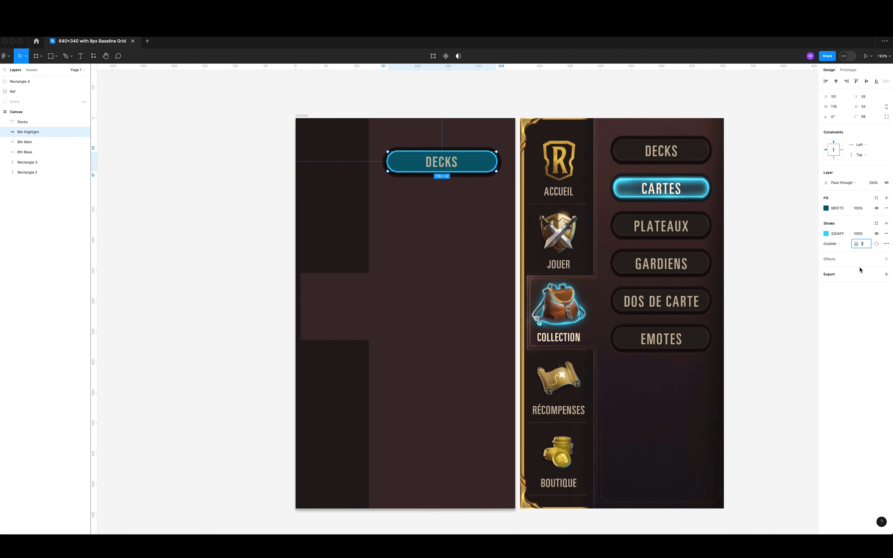
Add a drop shadow effect to the Btn Highlight pill and set its Y offset to 0.
left_click(887, 259)
left_click(847, 269)
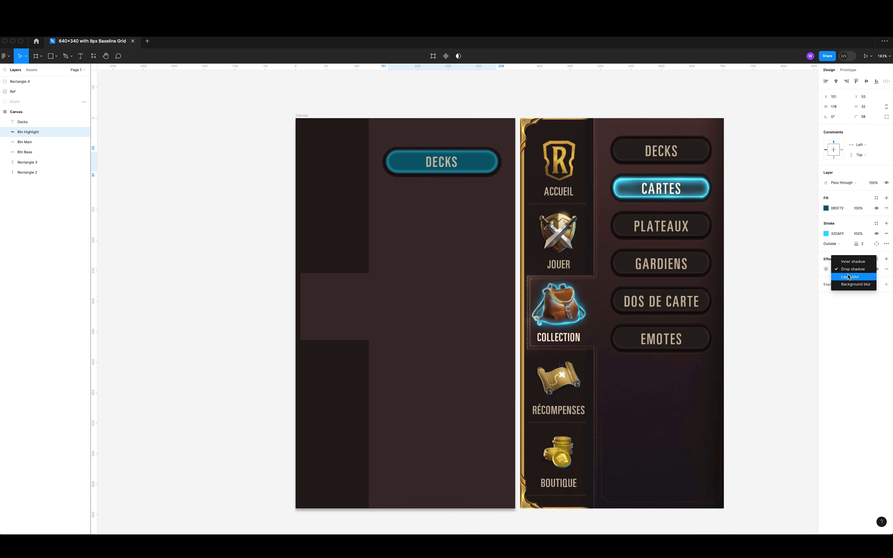
key("Escape")
left_click(826, 269)
left_click(770, 297)
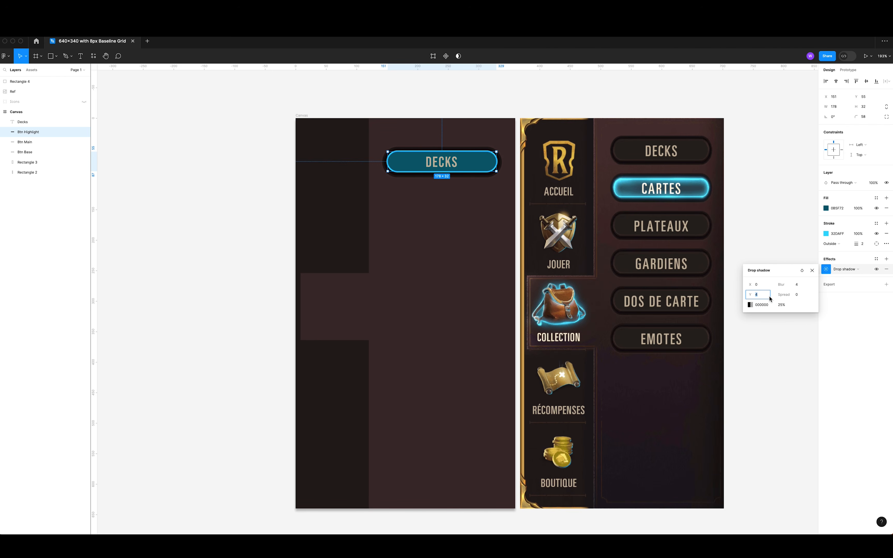
type("1")
Turn the drop shadow into a cyan glow with colour 00E0FF at 100% opacity, blur 7 and spread 2.
left_click(750, 305)
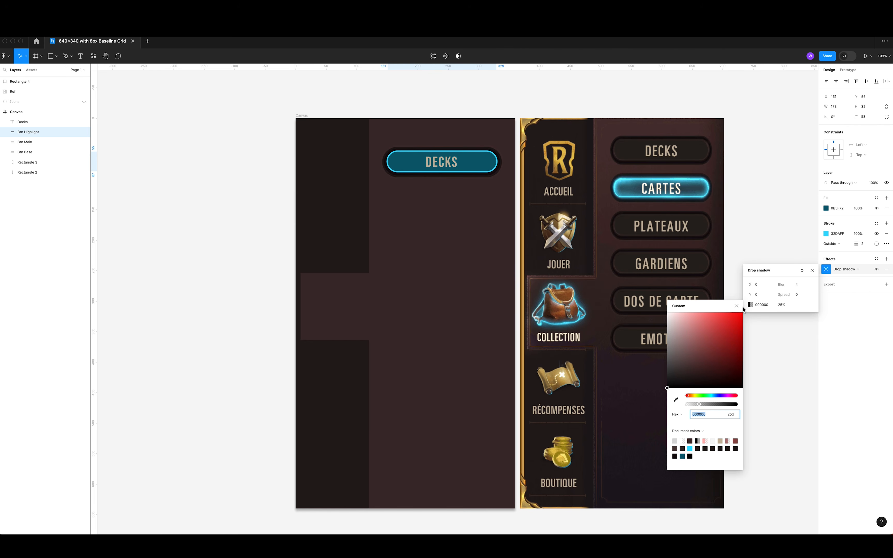
left_click(695, 312)
mouse_move(708, 406)
left_mouse_down()
mouse_move(737, 404)
mouse_move(712, 395)
left_mouse_up()
left_click_drag(710, 354, 804, 285)
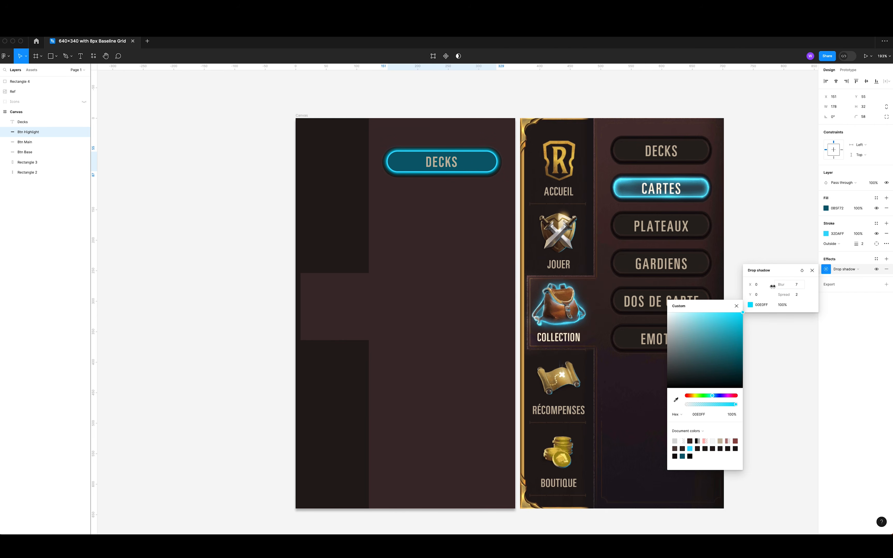
left_click_drag(714, 397, 714, 398)
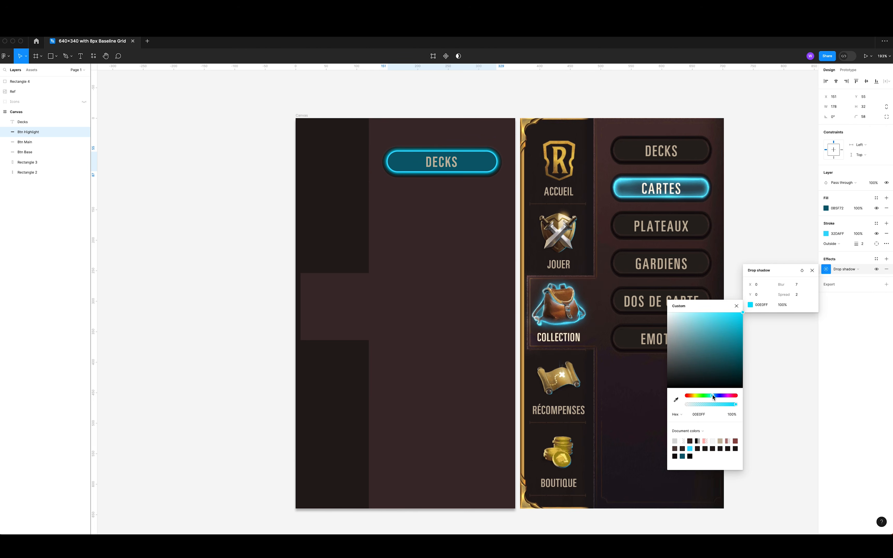
left_click(736, 306)
left_click(812, 270)
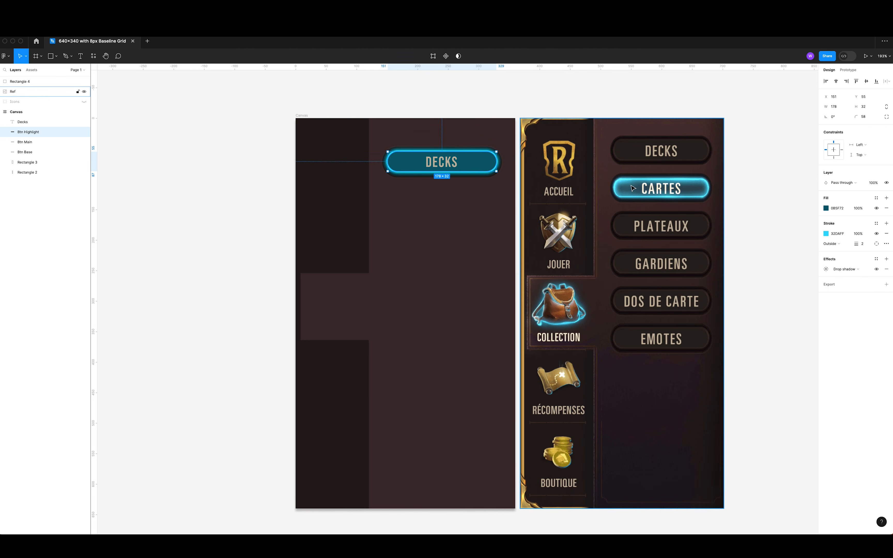
Add an inner shadow effect to the Btn Highlight pill with Y offset 0 and spread 10.
left_click(887, 259)
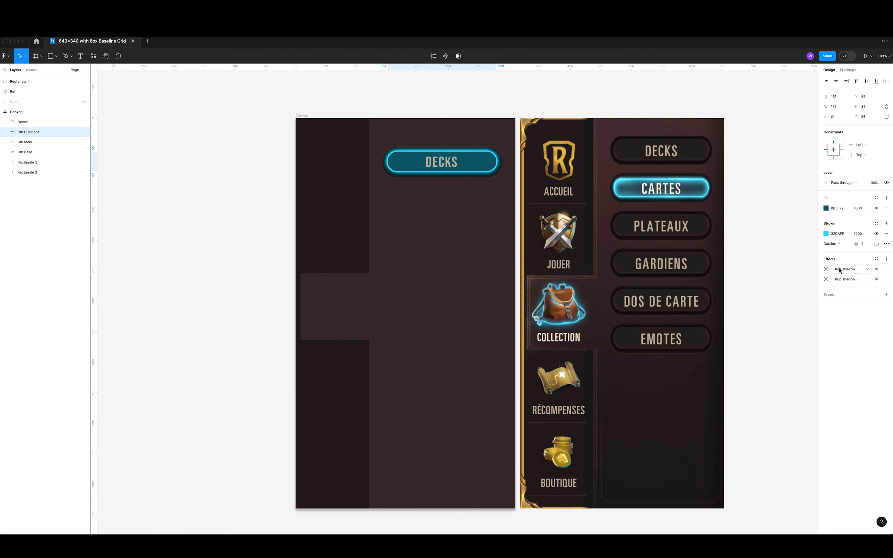
left_click(845, 269)
left_click(852, 261)
left_click(826, 269)
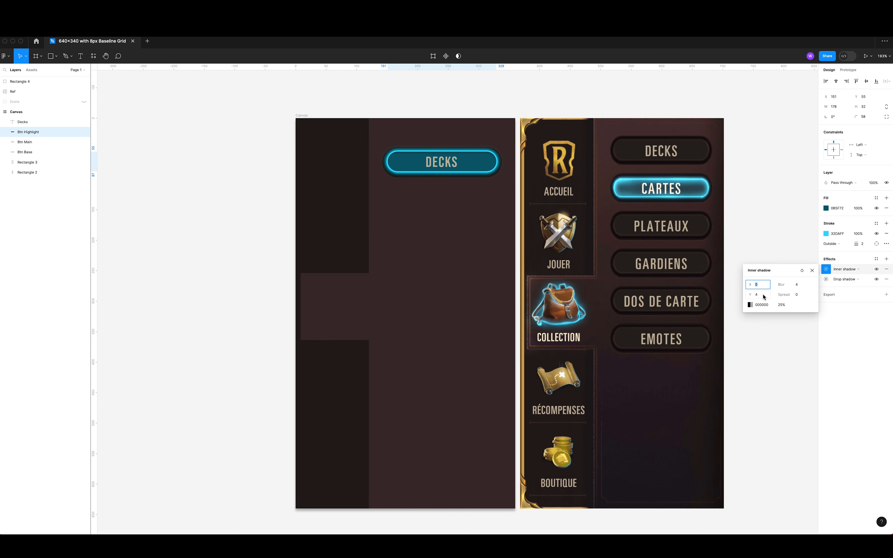
left_click(763, 294)
type("0")
left_click(796, 287)
left_click_drag(784, 294, 786, 294)
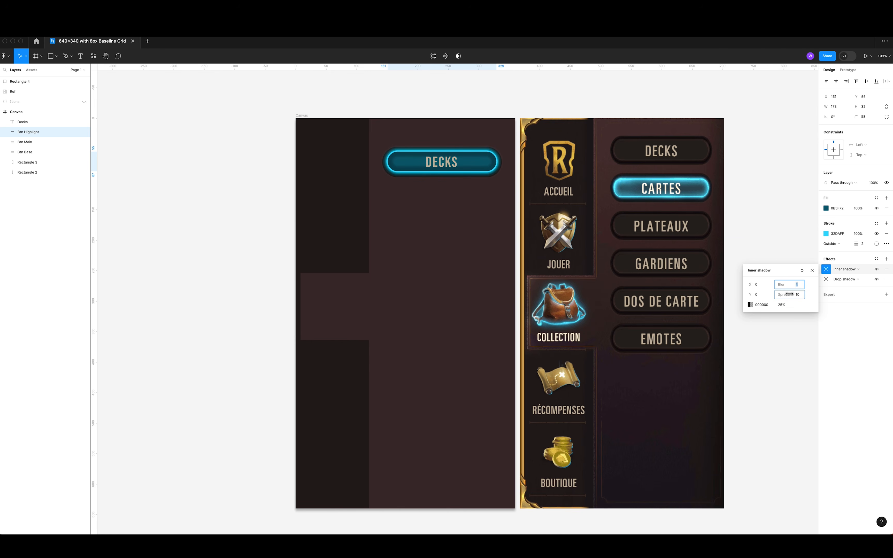
Colour the inner shadow light blue, 4DD4FF, at 44% opacity.
left_click(751, 306)
left_click_drag(710, 348, 704, 314)
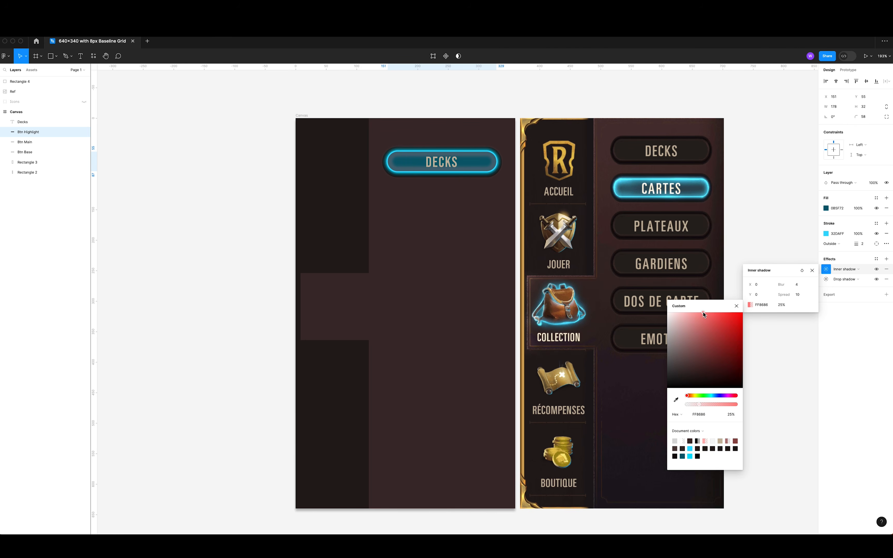
left_click_drag(711, 395, 714, 396)
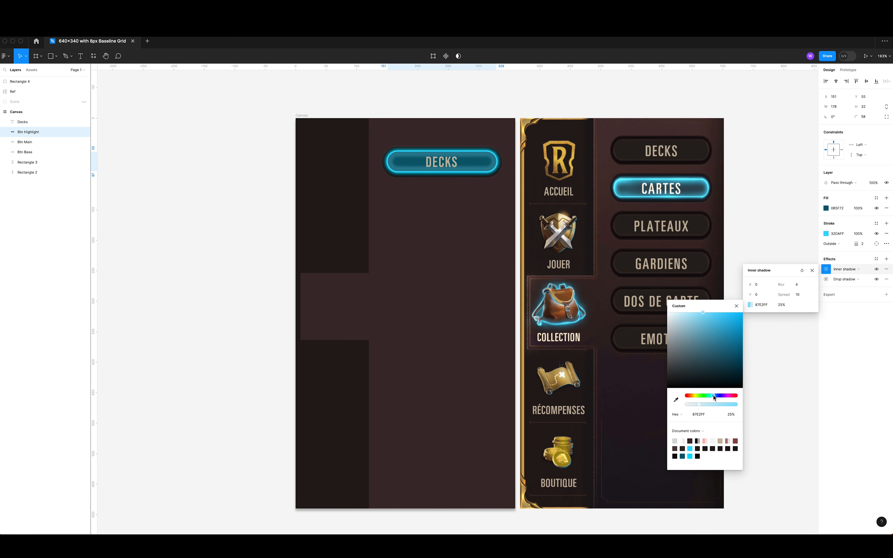
mouse_move(715, 328)
left_mouse_down()
mouse_move(733, 310)
mouse_move(719, 313)
left_mouse_up()
left_click_drag(711, 404, 708, 404)
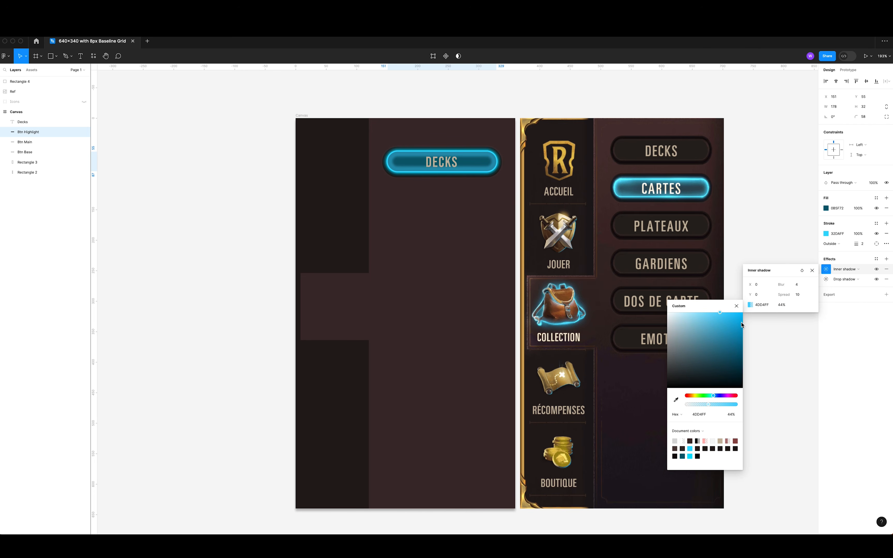
key("Escape")
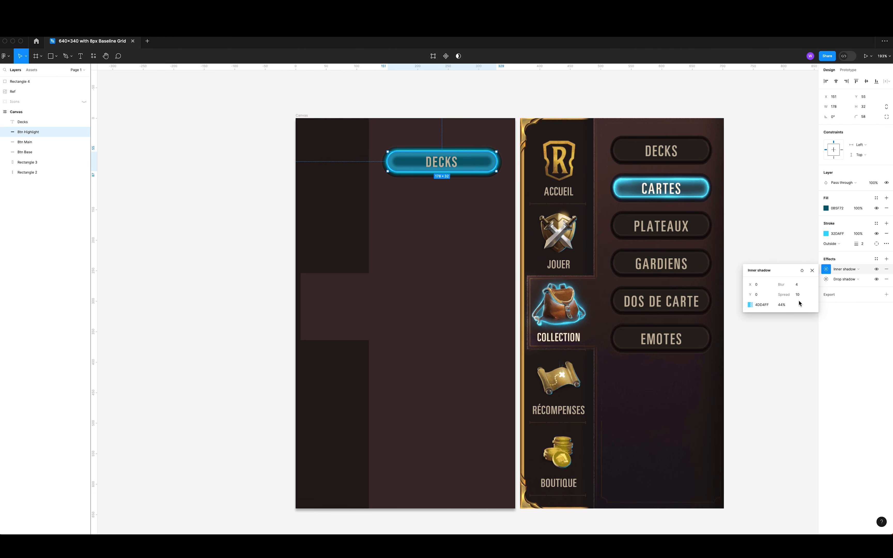
Soften the inner shadow with blur 11 and spread 5, and raise its opacity to 80%.
left_click_drag(782, 294, 807, 281)
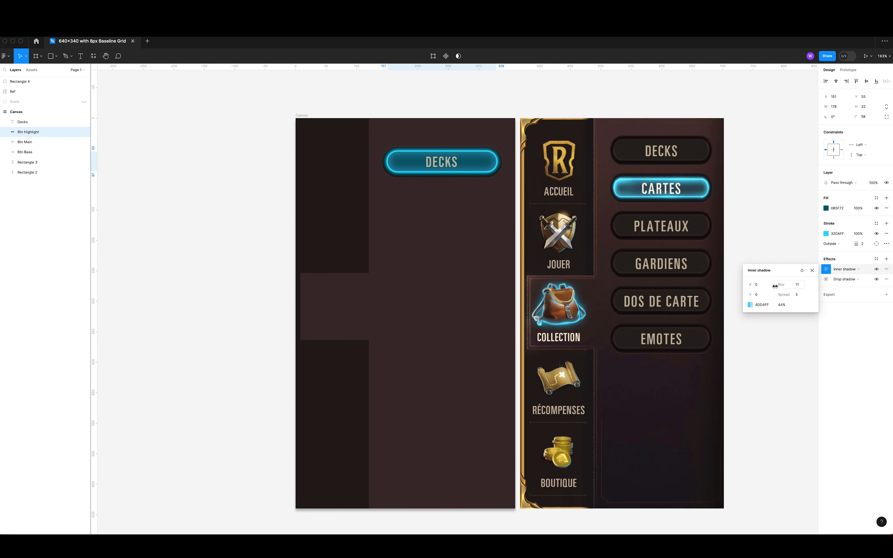
type("7")
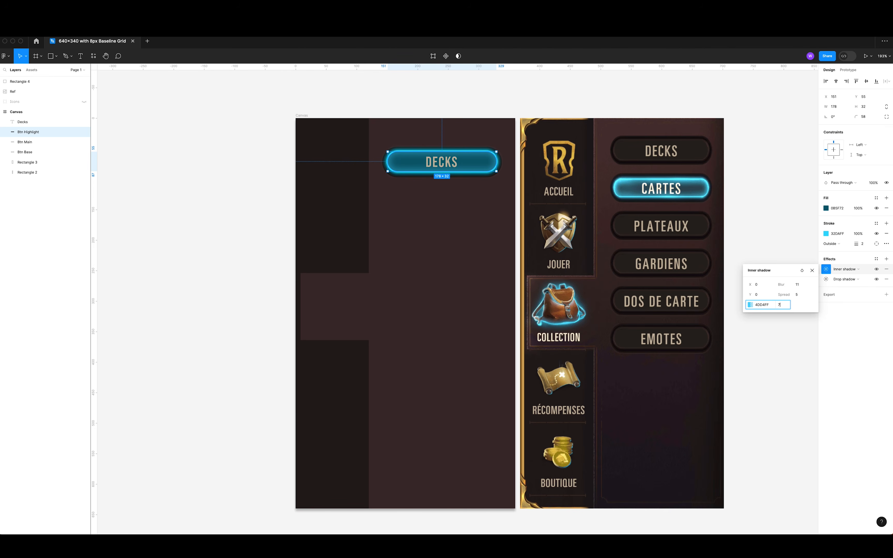
type("0")
key("Return")
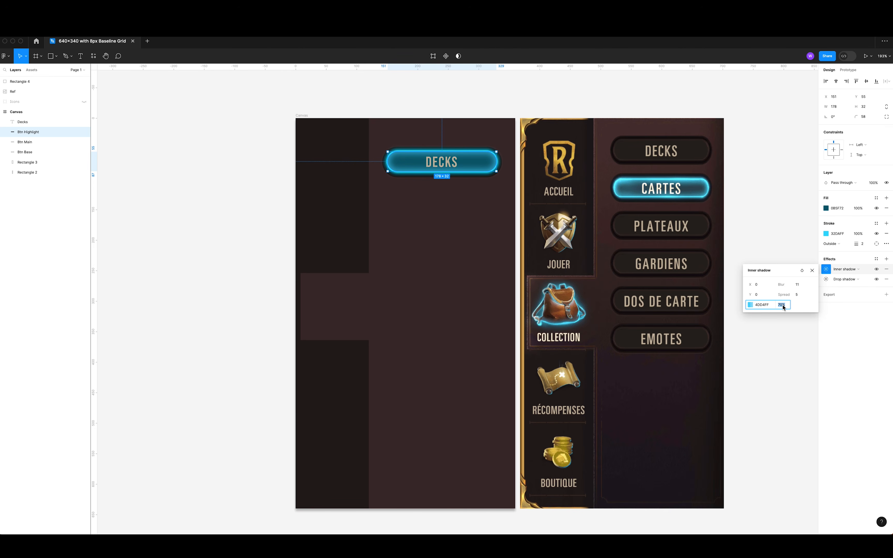
key("Return")
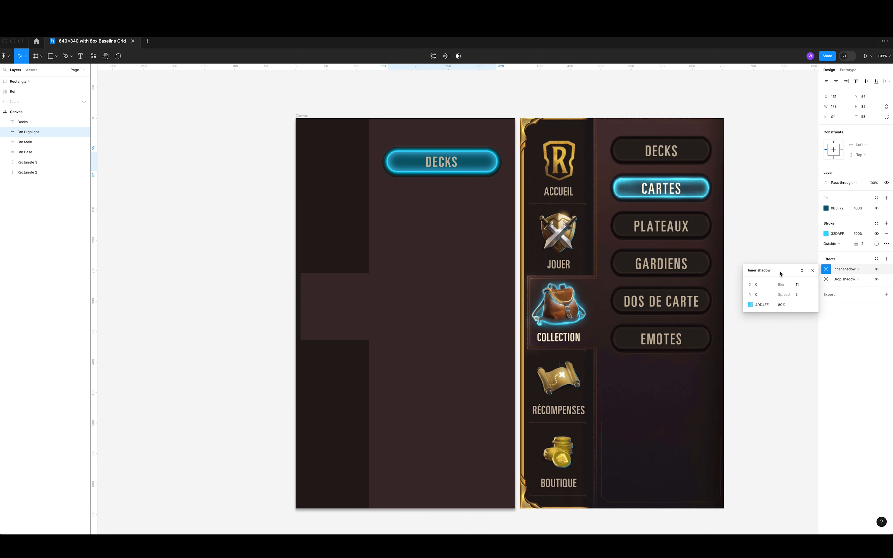
left_click(783, 237)
left_click(458, 162)
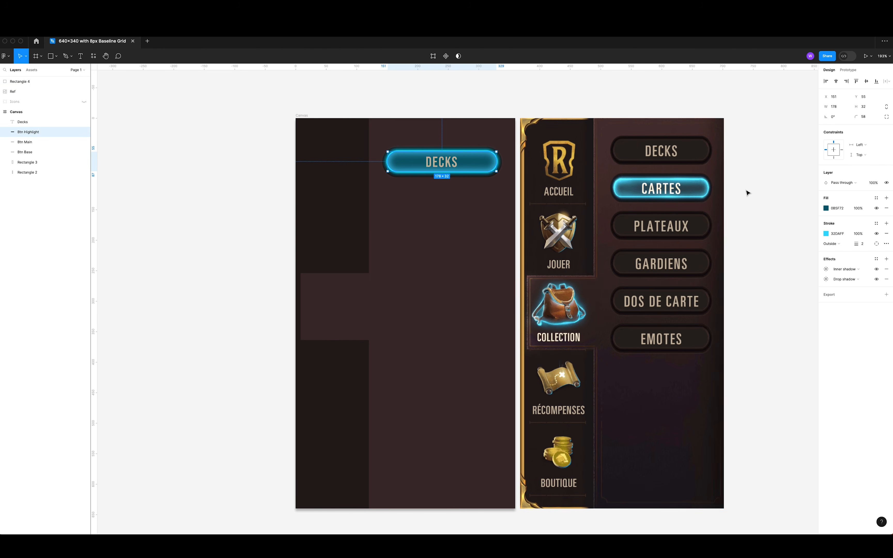
Darken the Btn Highlight pill's fill to deep teal, 004757.
left_click(827, 209)
left_click(817, 278)
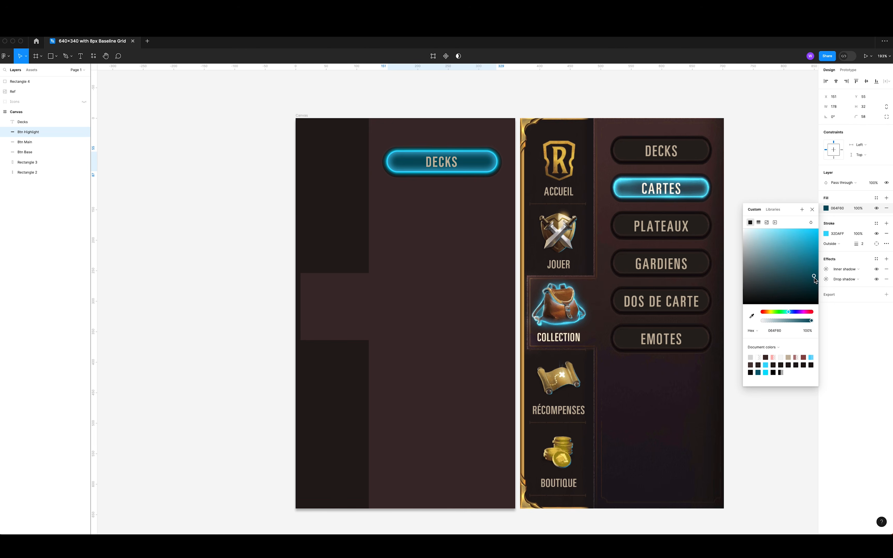
left_click_drag(820, 276, 819, 278)
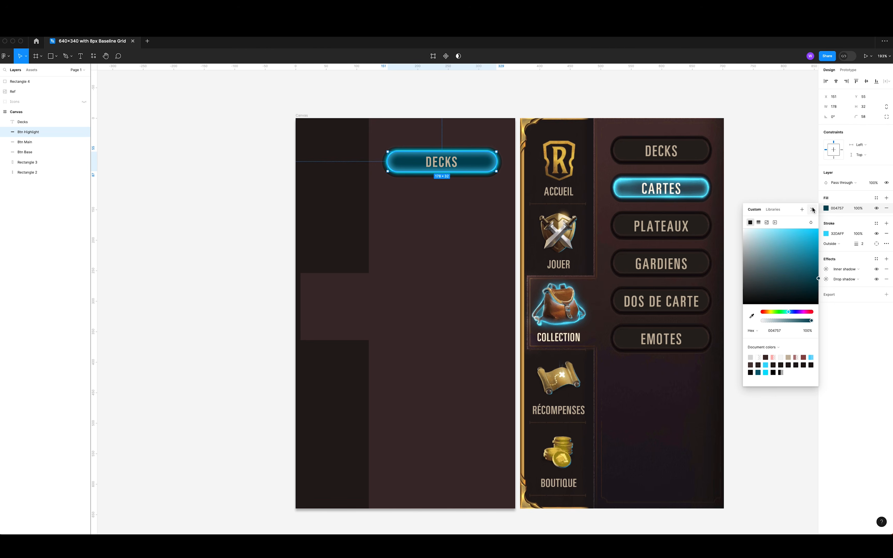
left_click(813, 209)
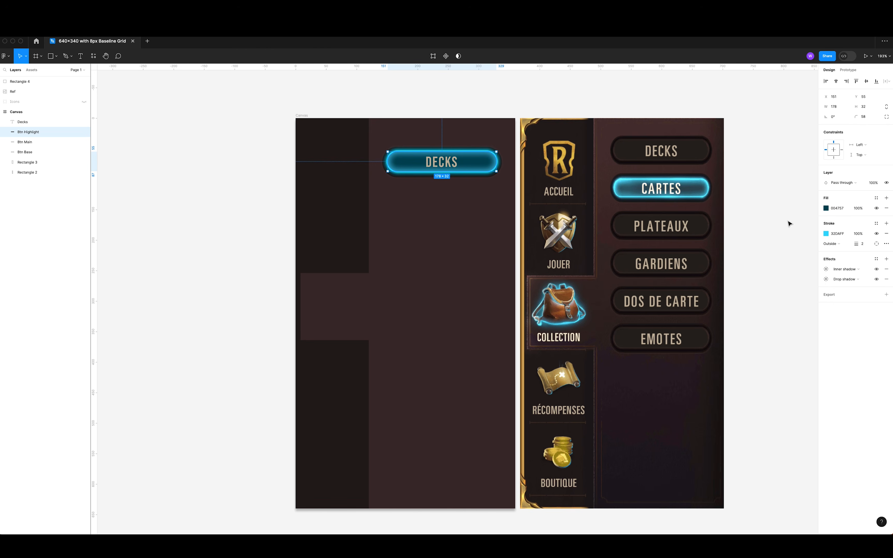
Lighten the Btn Highlight pill's stroke colour to 60E2FF.
left_click(826, 234)
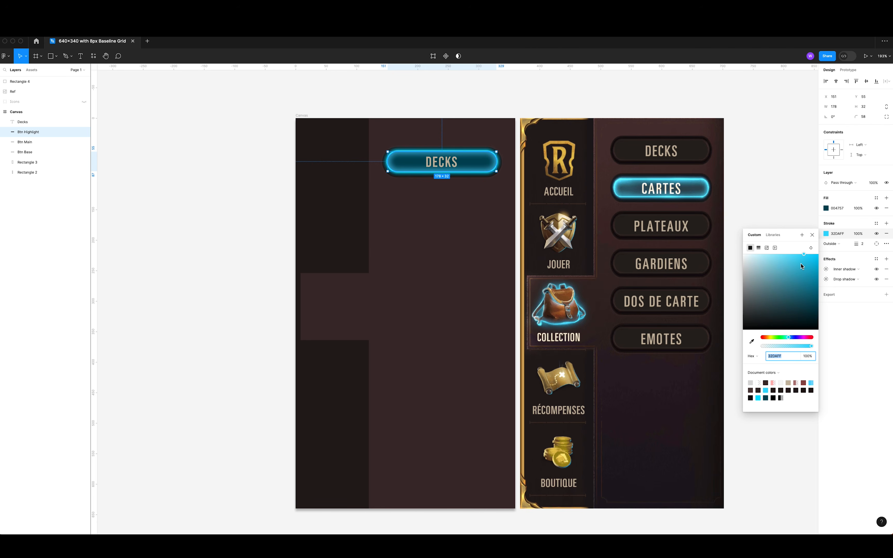
left_click_drag(801, 266, 786, 255)
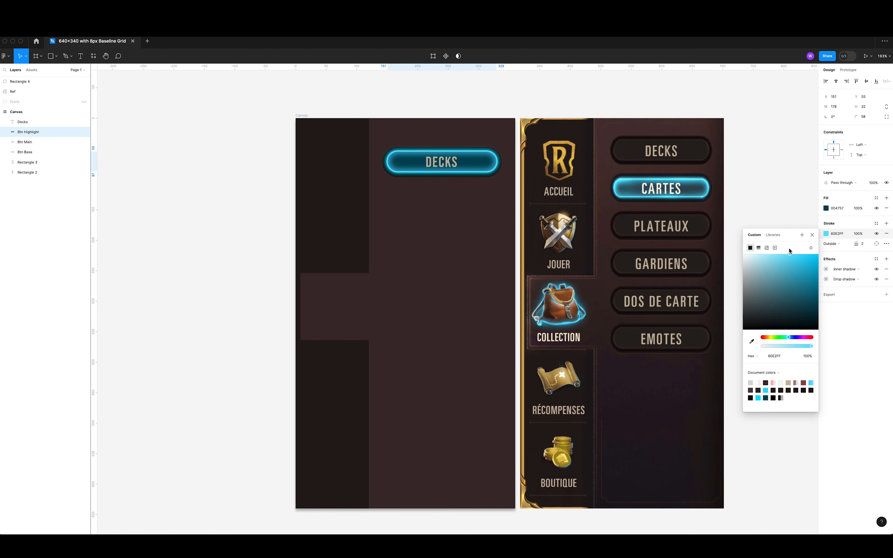
left_click(812, 235)
left_click(783, 264)
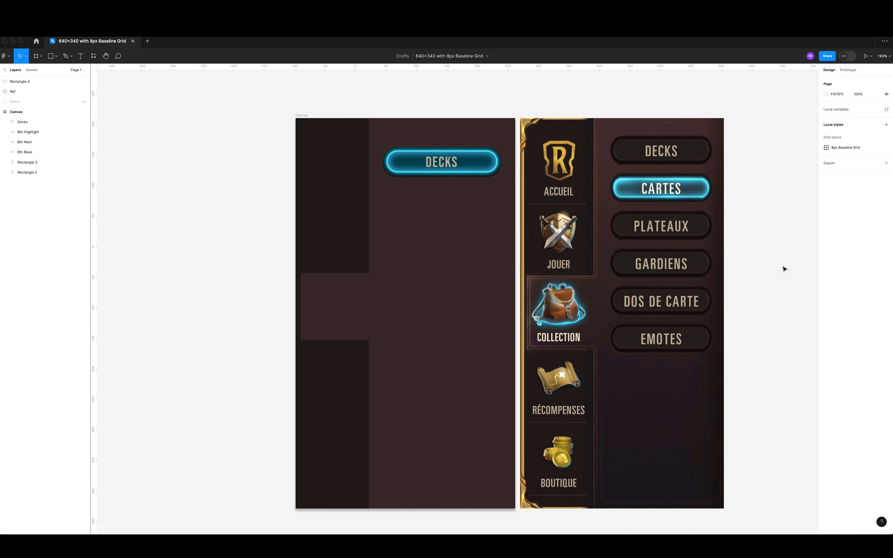
Move the Btn Highlight layer above the Decks text layer and set its inner shadow's blend mode to Lighten.
left_click(57, 134)
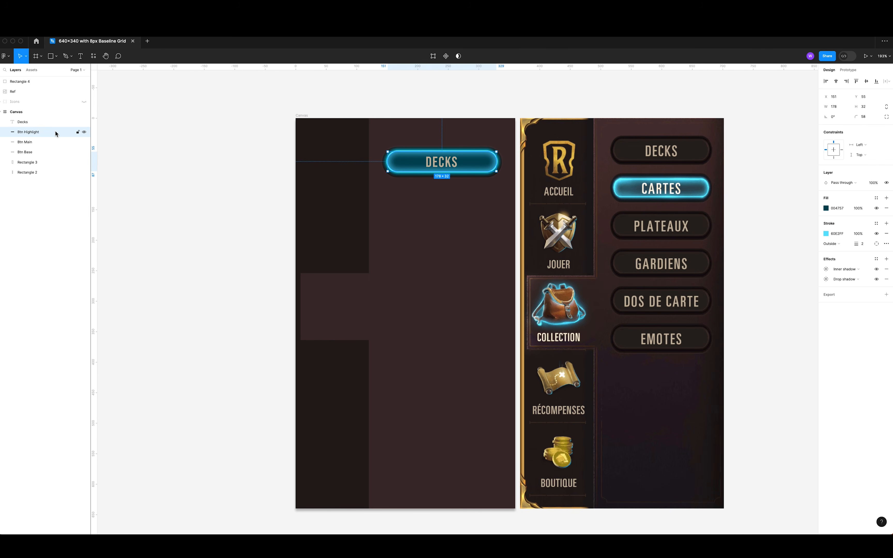
left_click_drag(44, 134, 46, 122)
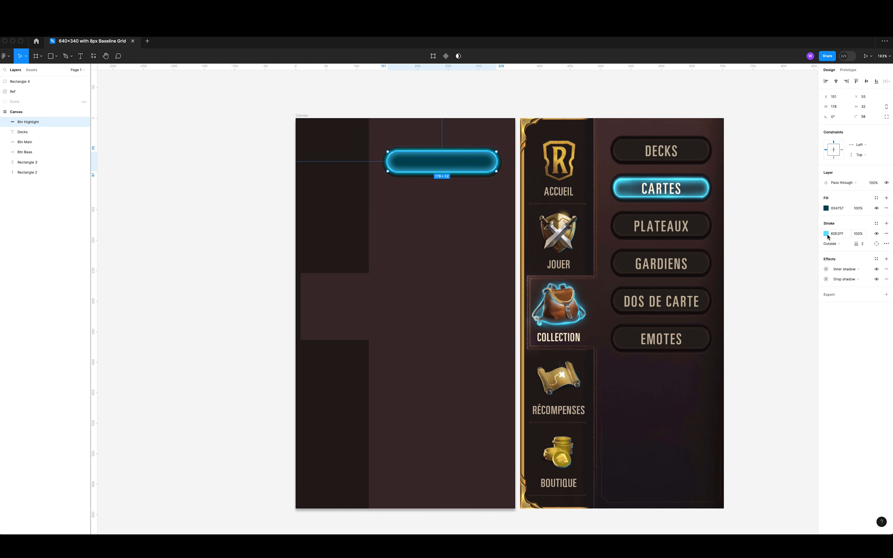
left_click(826, 269)
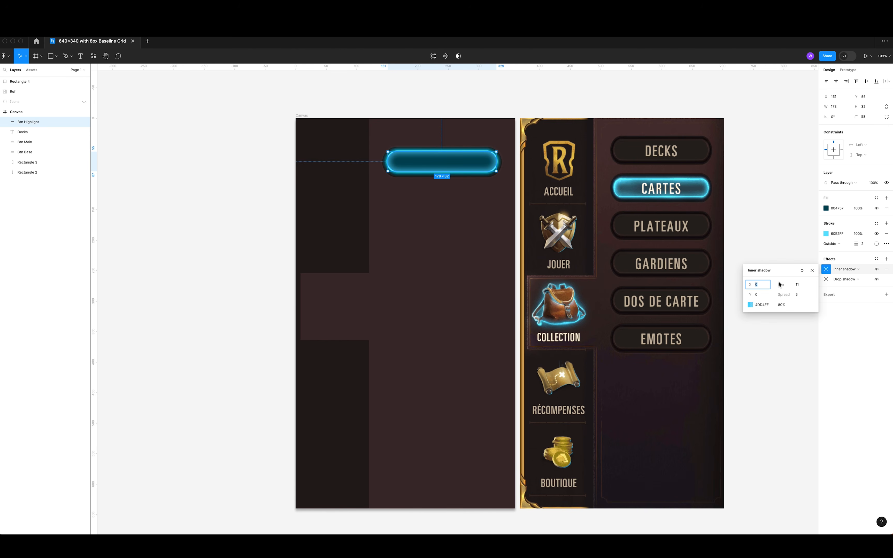
left_click(803, 271)
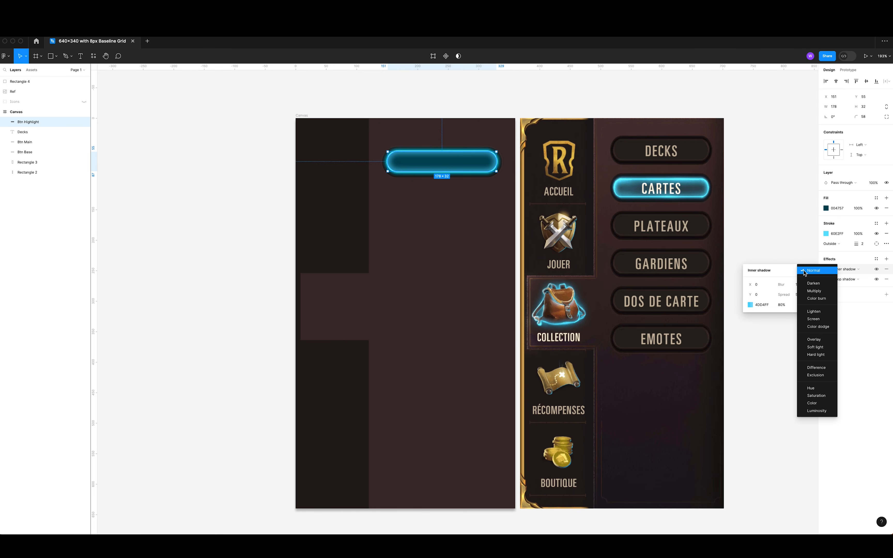
left_click(823, 311)
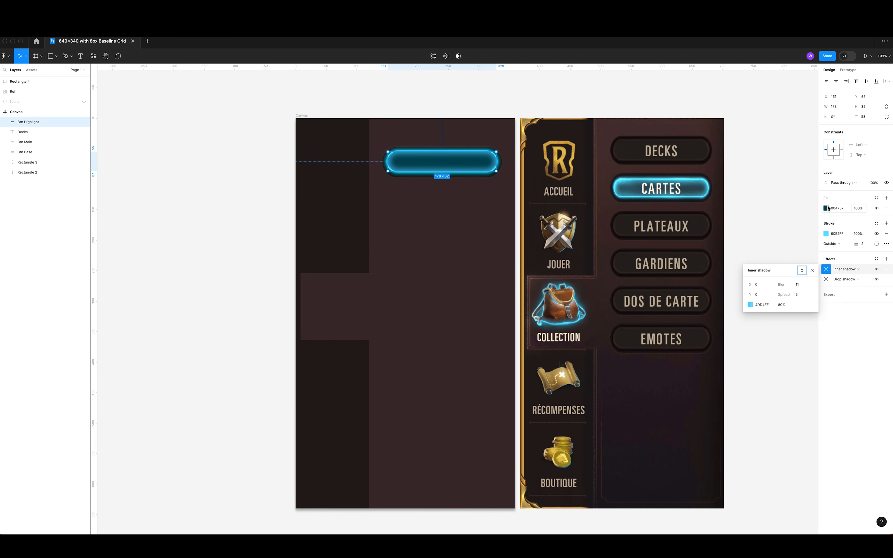
key("Escape")
Set the Btn Highlight fill's opacity to 1%.
left_click(859, 209)
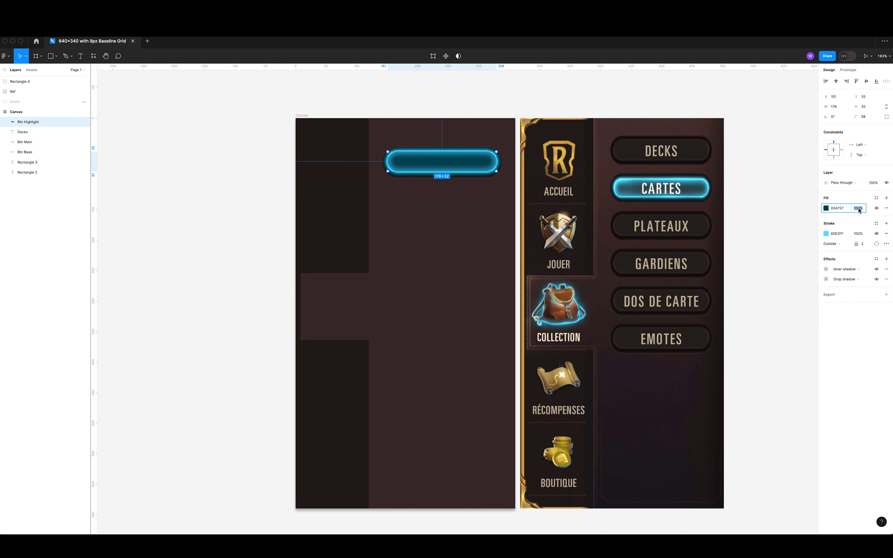
type("1")
key("Return")
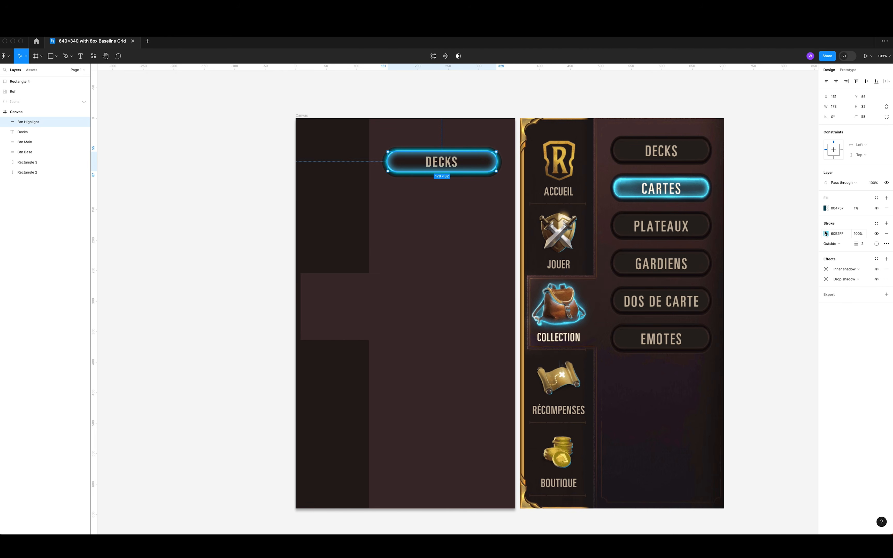
Set the Btn Highlight fill's opacity to 71%.
left_click(851, 209)
key("BackSpace")
type("51")
key("Return")
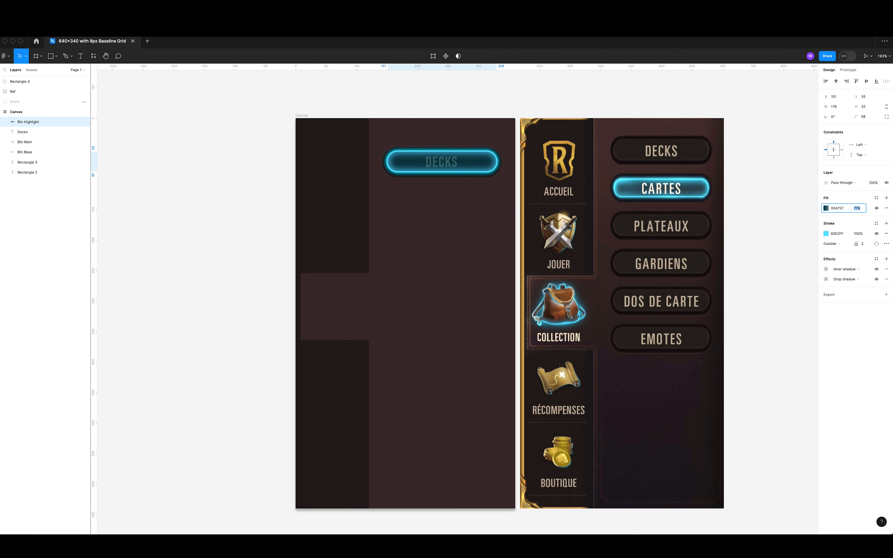
left_click(843, 202)
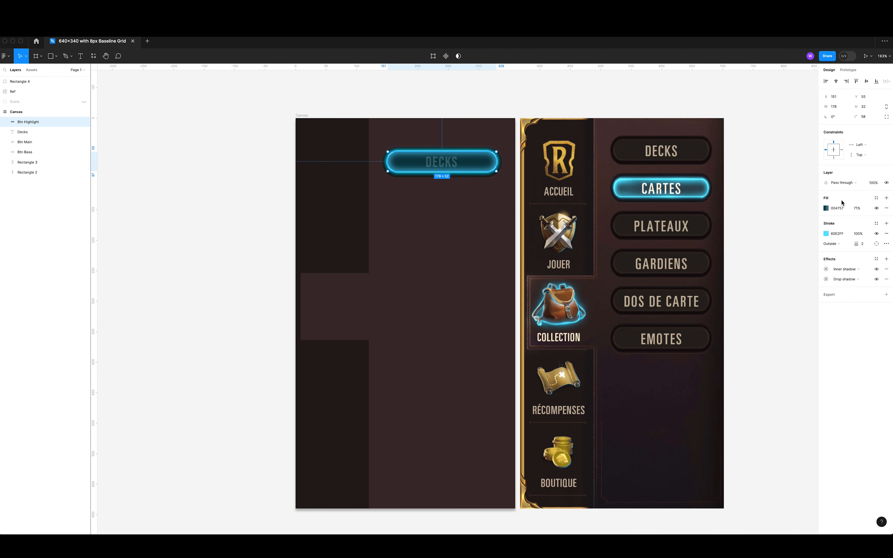
Try the Color dodge blend mode on the Btn Highlight fill.
left_click(826, 209)
left_click(815, 223)
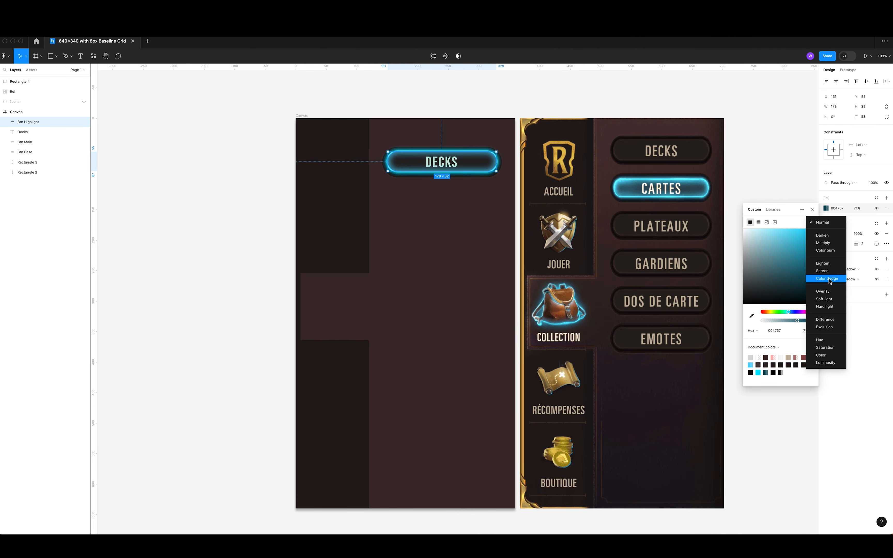
left_click(830, 279)
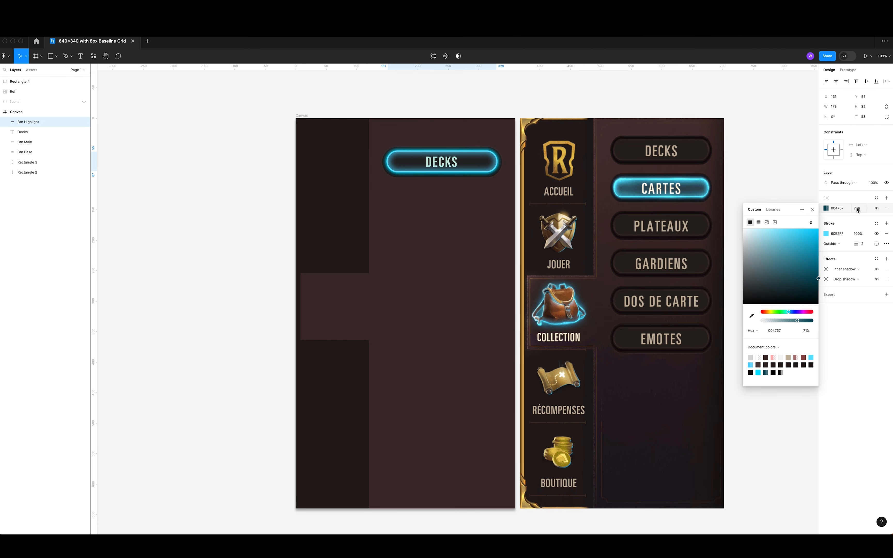
key("Escape")
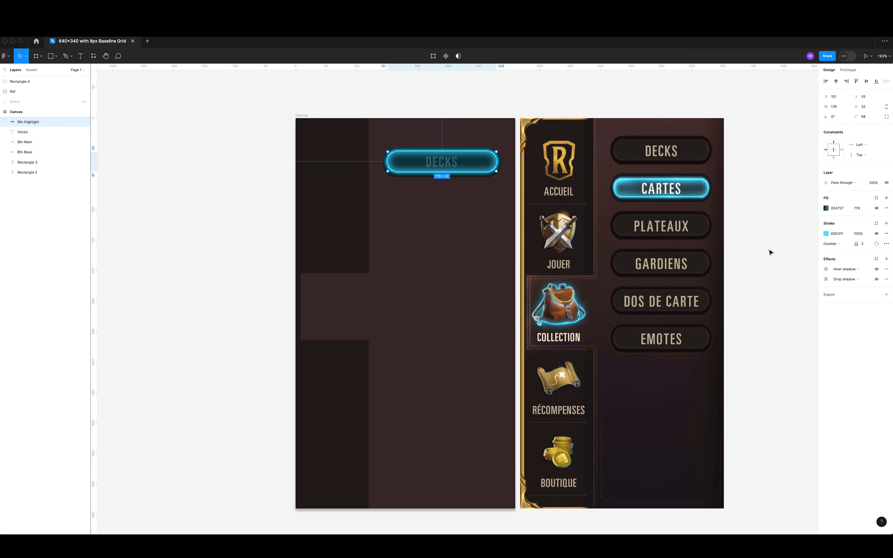
Set the Btn Highlight fill's opacity to 100% and move the layer below the Decks text layer.
key("0")
key("super+bracketleft")
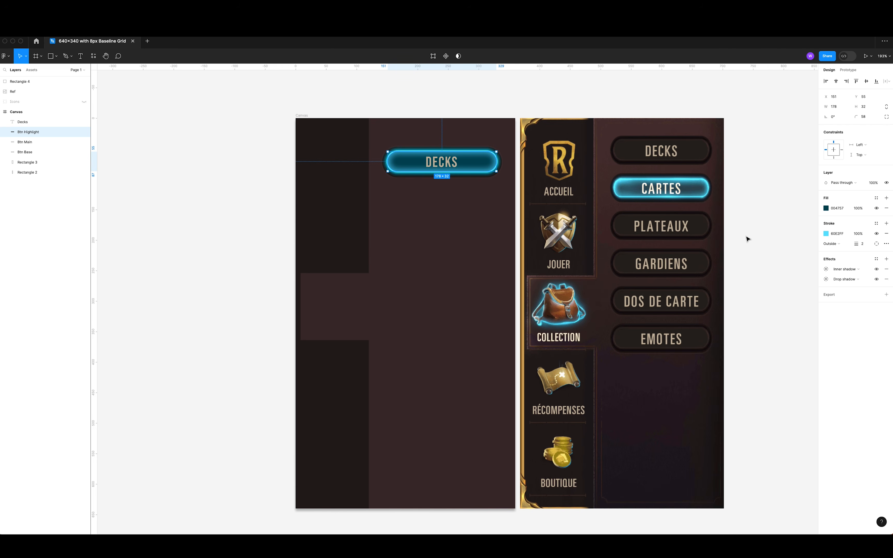
Recolour the Decks label to pale cream FEF4DC, sampled from the CARTES lettering in the reference image.
left_click(441, 163)
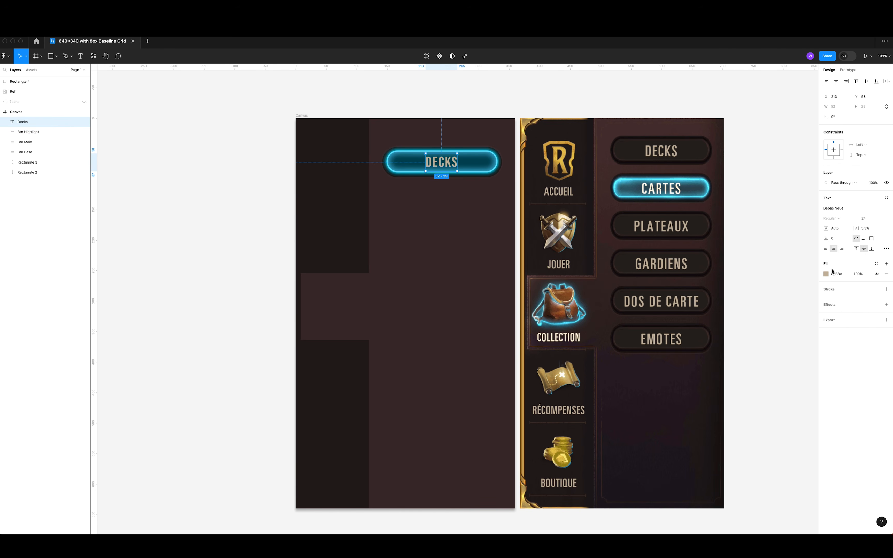
left_click(826, 274)
left_click_drag(756, 308, 756, 297)
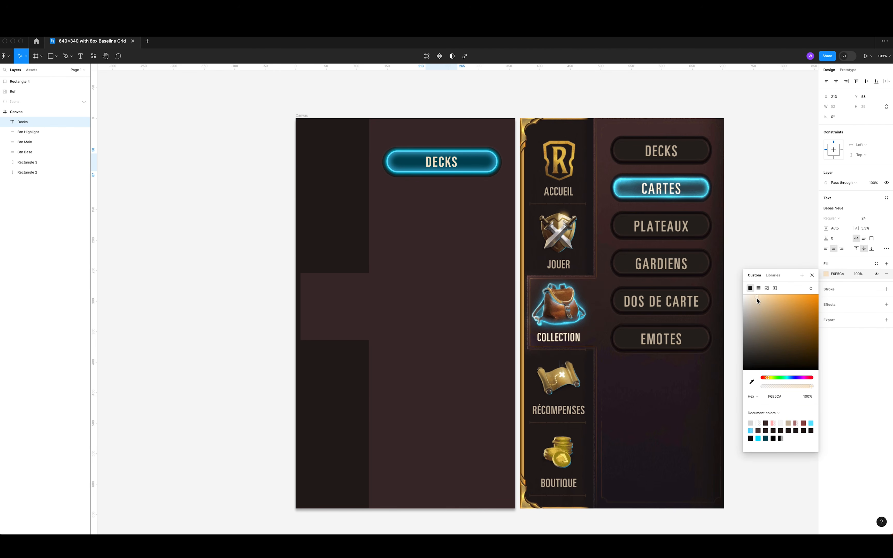
left_click(751, 381)
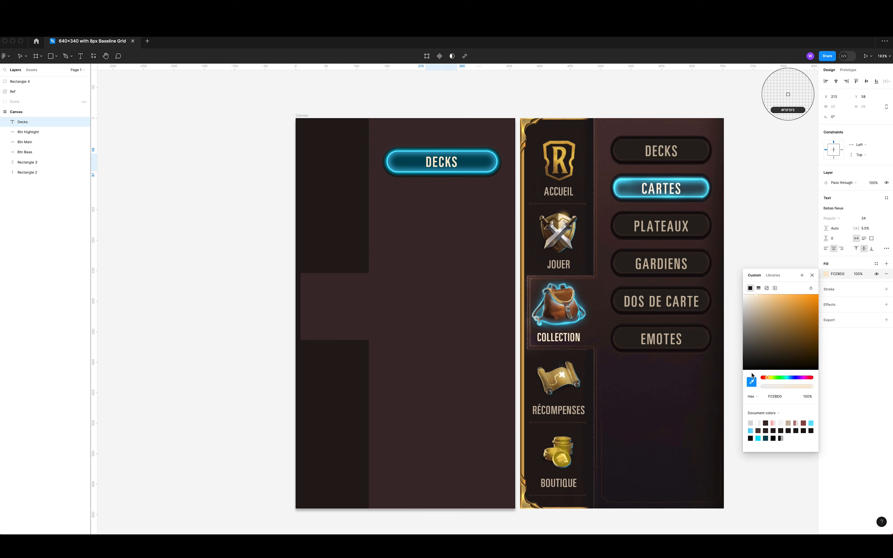
left_click(661, 191)
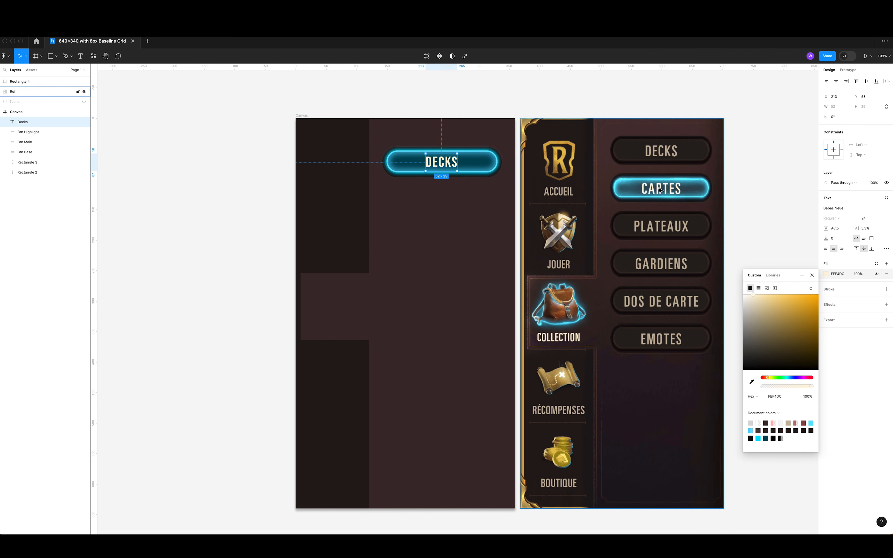
left_click(812, 275)
left_click(735, 254)
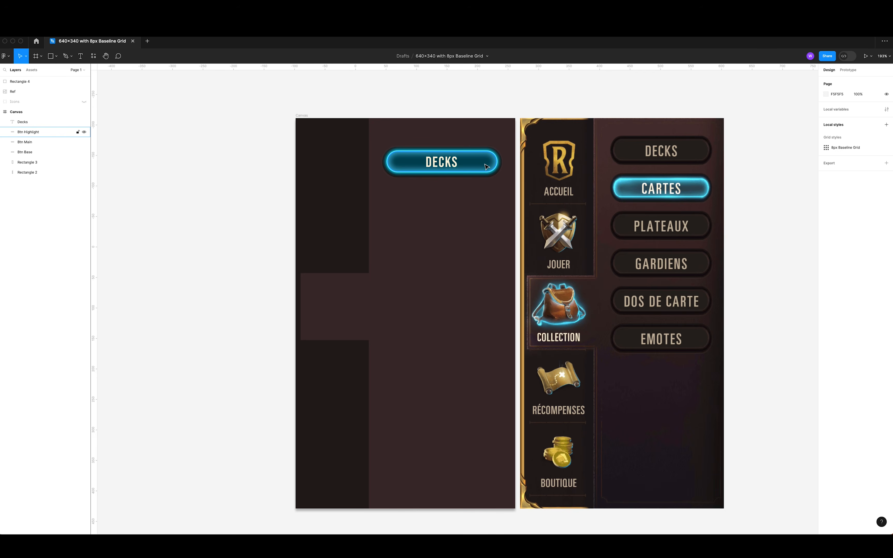
Duplicate the Btn Highlight layer and strip the copy's effects and fill, leaving only a 3 px outside stroke.
left_click(6, 130)
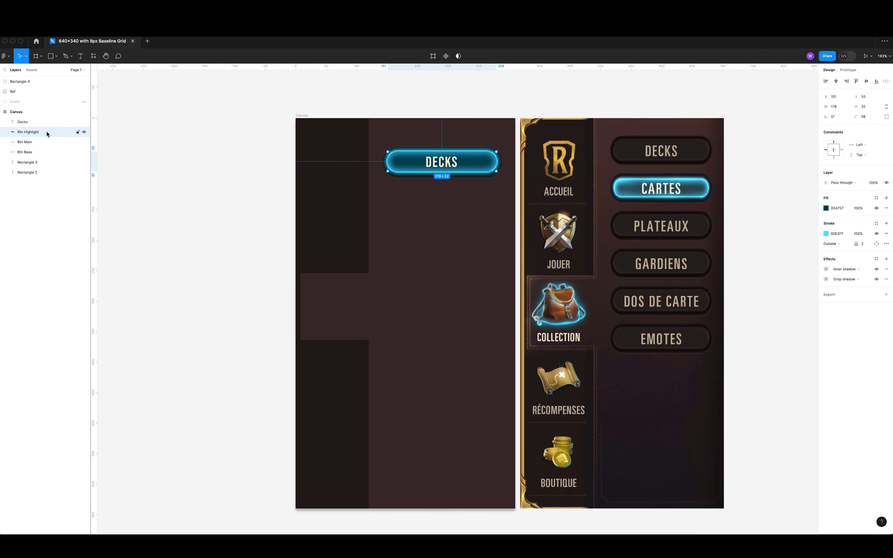
key("super+d")
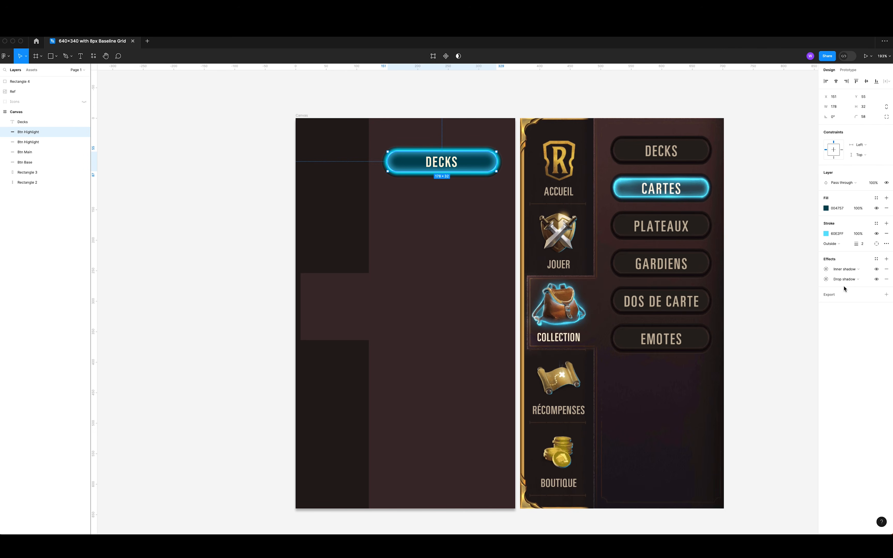
left_click(886, 269)
left_click(887, 269)
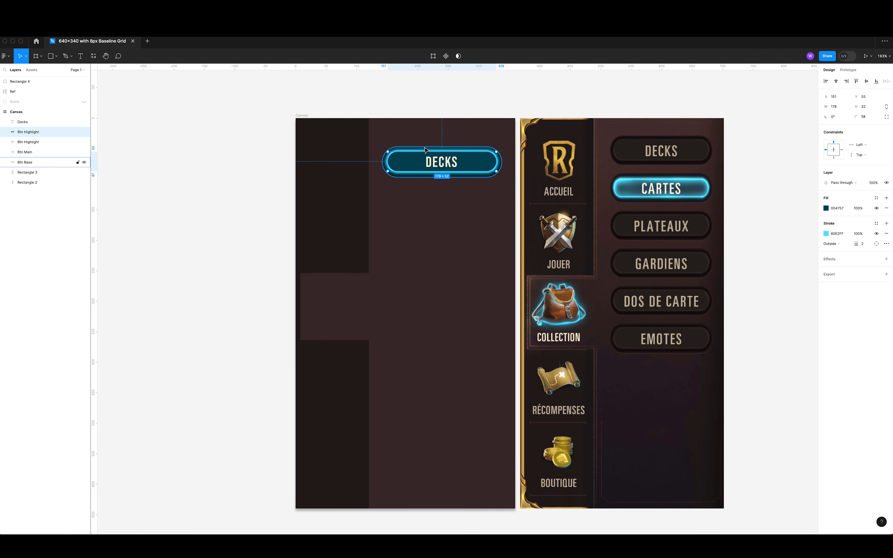
left_click(886, 208)
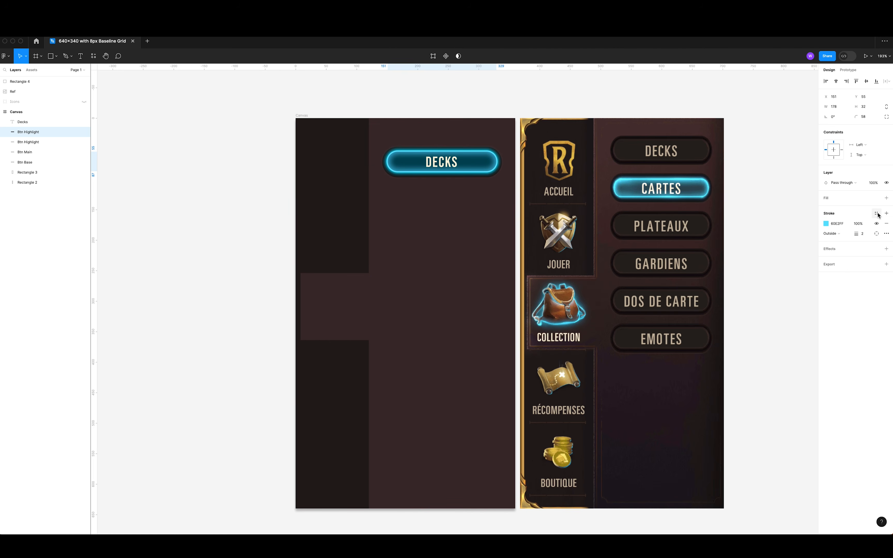
Add a layer blur effect to the duplicated highlight outline and lower its blur amount.
left_click(886, 249)
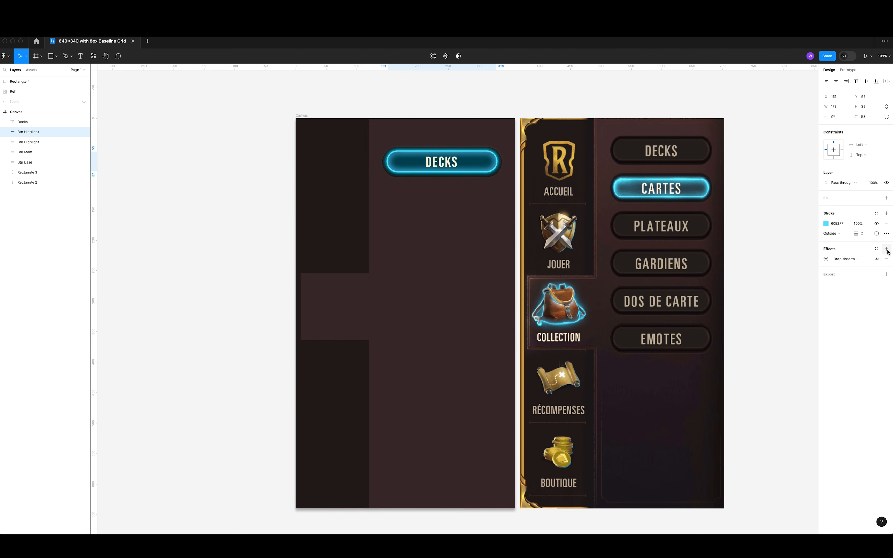
left_click(856, 259)
left_click(856, 266)
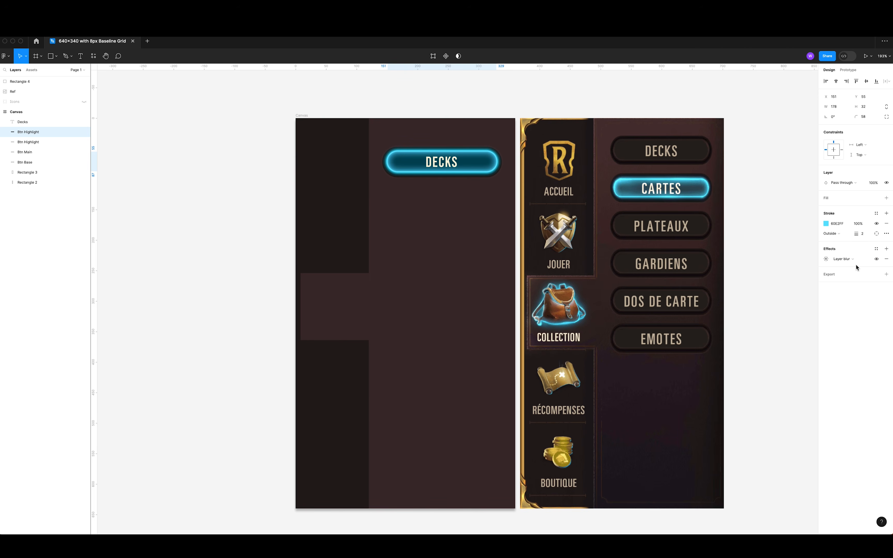
left_click(826, 259)
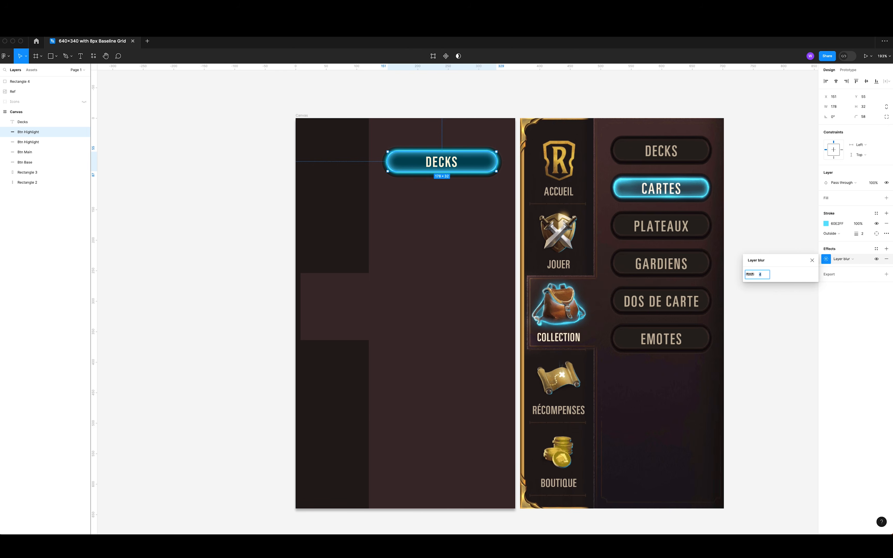
left_click_drag(750, 274, 744, 274)
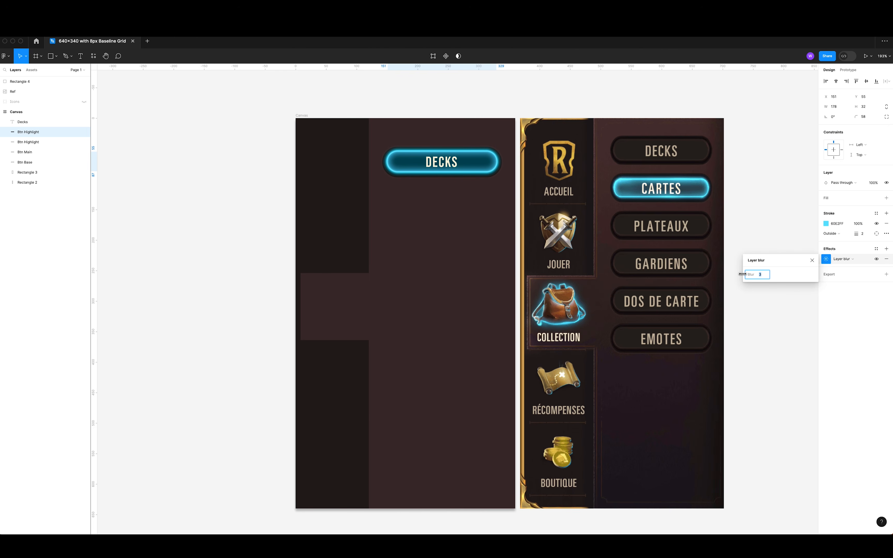
left_click(812, 260)
Lighten the blurred highlight outline's stroke colour to A3ECFC.
left_click(827, 224)
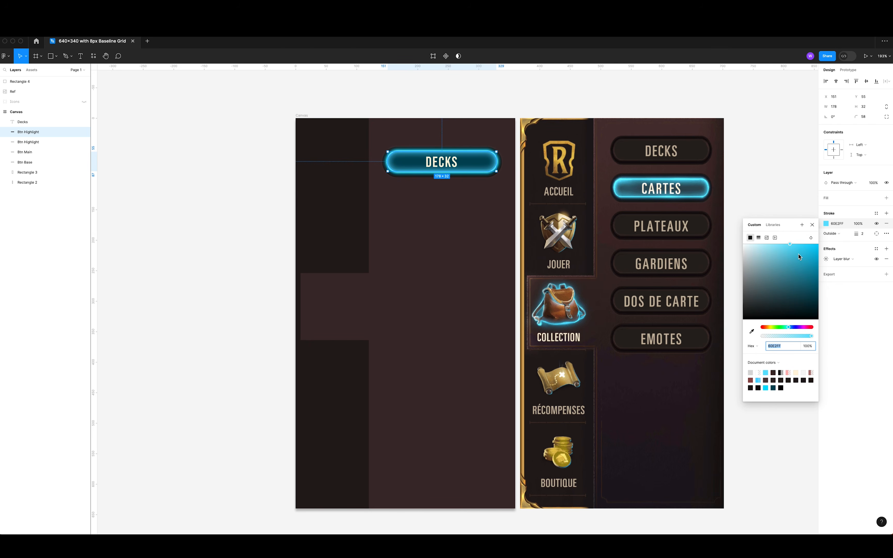
mouse_move(792, 251)
left_mouse_down()
mouse_move(761, 244)
mouse_move(778, 246)
mouse_move(770, 244)
left_mouse_up()
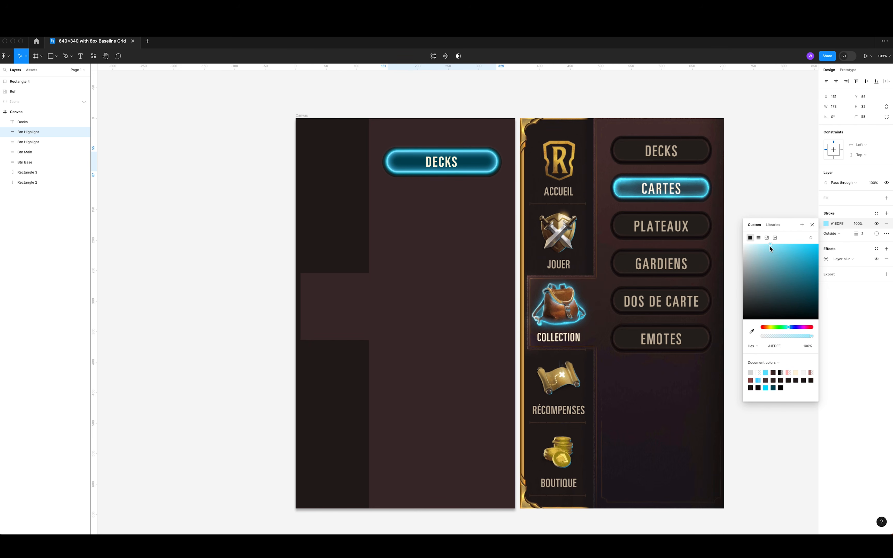
left_click(812, 225)
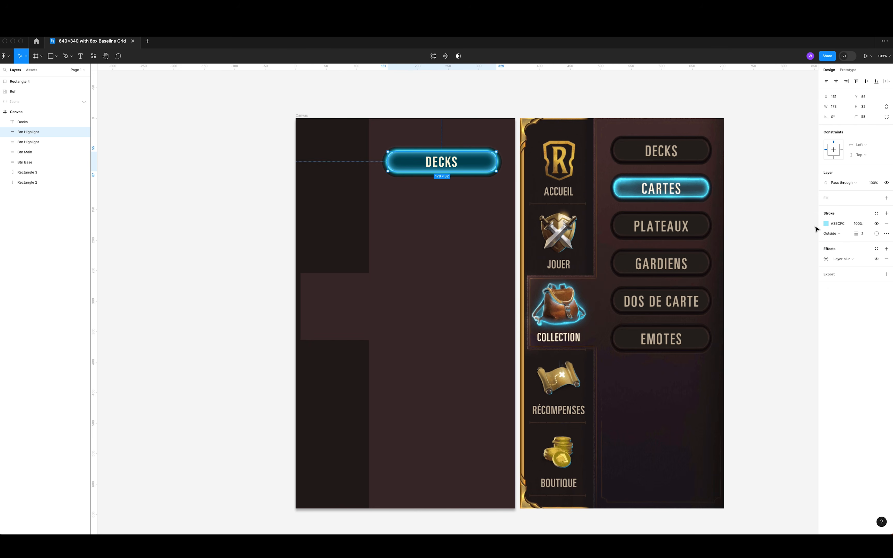
left_click_drag(854, 234, 854, 234)
key("Escape")
Group the two Btn Highlight layers and name the group Btn Highlight.
left_click(33, 141)
left_click(44, 133, "shift")
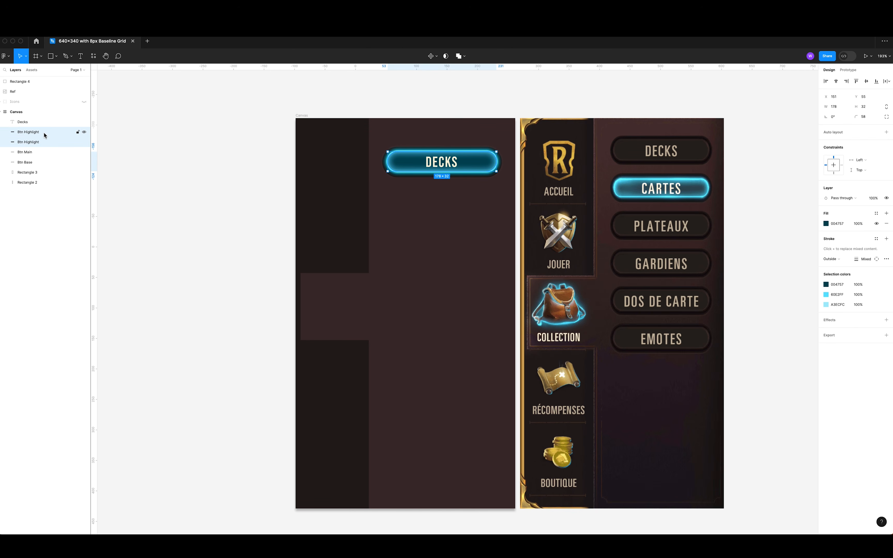
key("super+g")
double_click(23, 132)
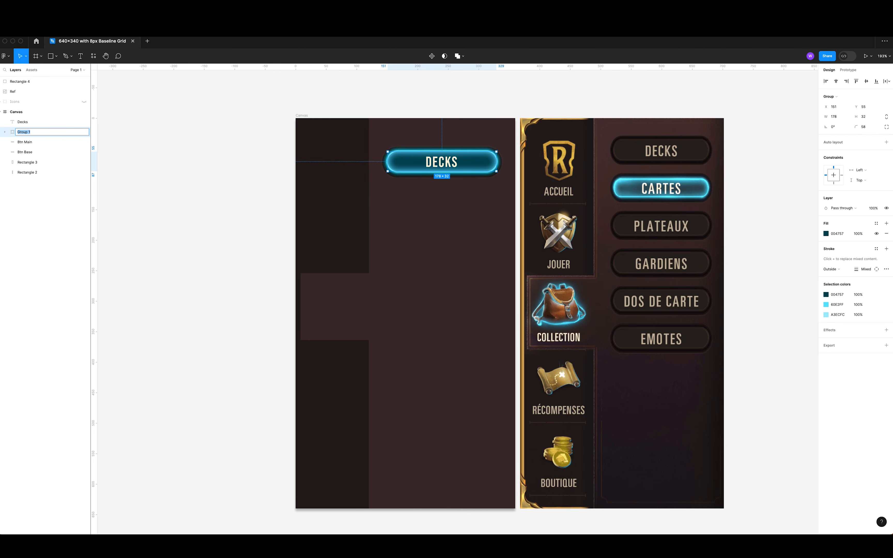
key("Return")
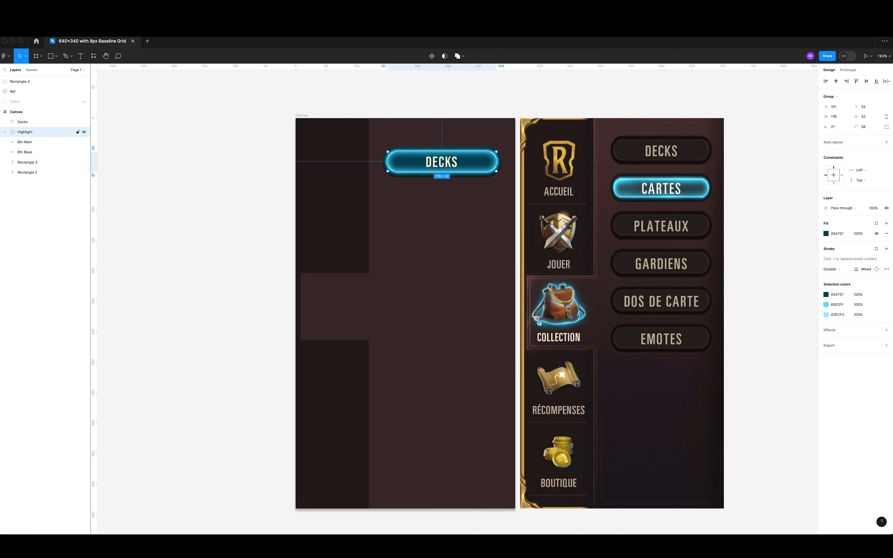
double_click(25, 133)
key("Left")
type("B")
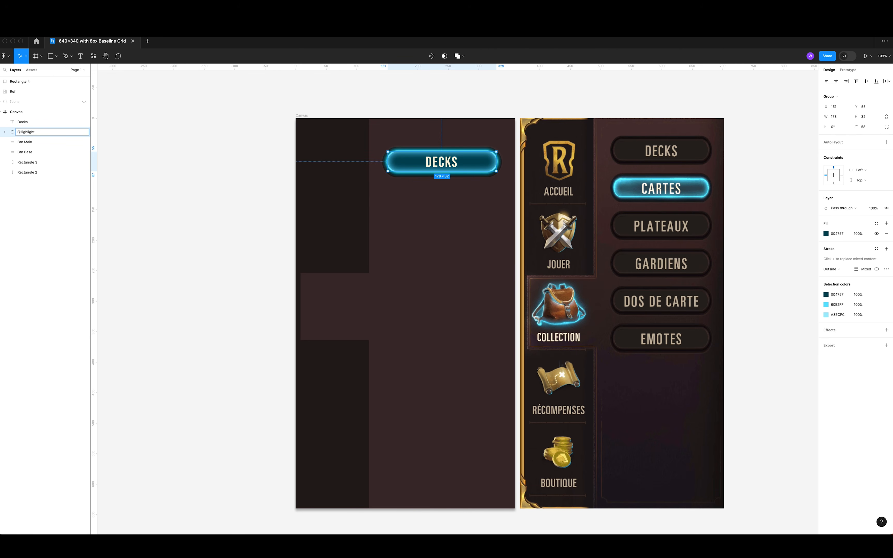
key("Return")
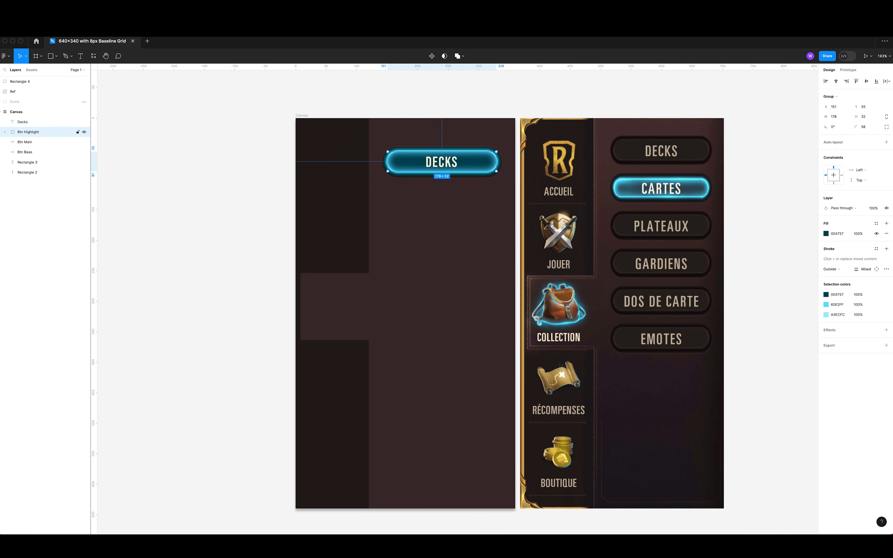
left_click(275, 152)
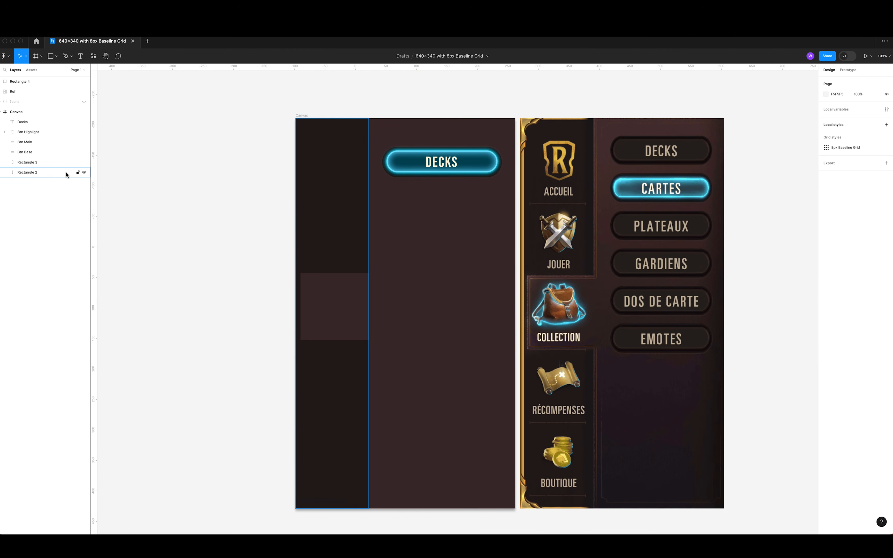
Inspect the Btn Main, Btn Highlight and Btn Base layers that make up the Decks button.
left_click(33, 142)
left_click(42, 132)
left_click(40, 142)
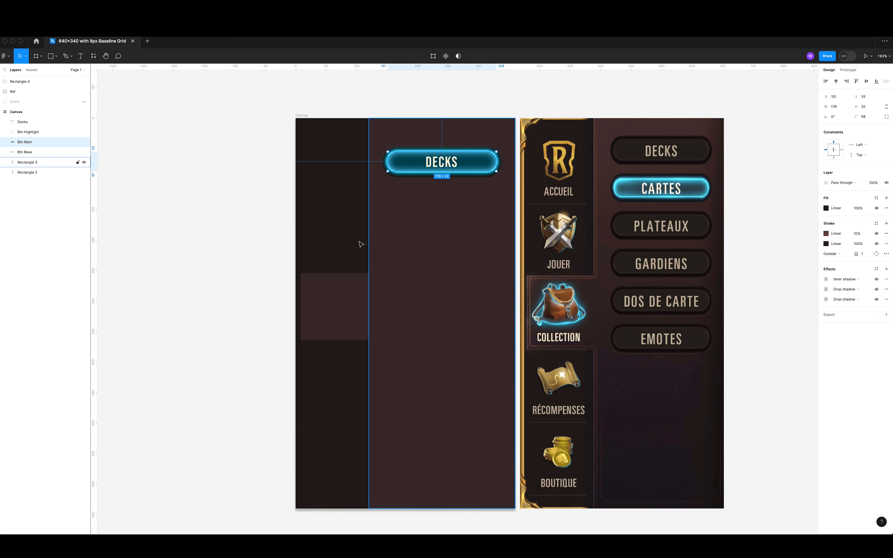
left_click(279, 263)
left_click(42, 152)
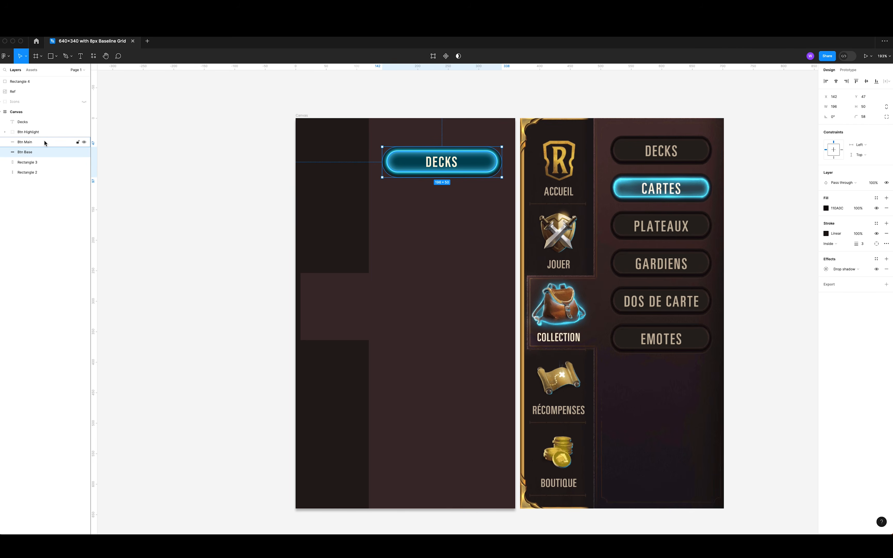
left_click(44, 142)
Create a component from the Decks text, the Btn Highlight group, and the Btn Main and Btn Base layers.
left_click(44, 131)
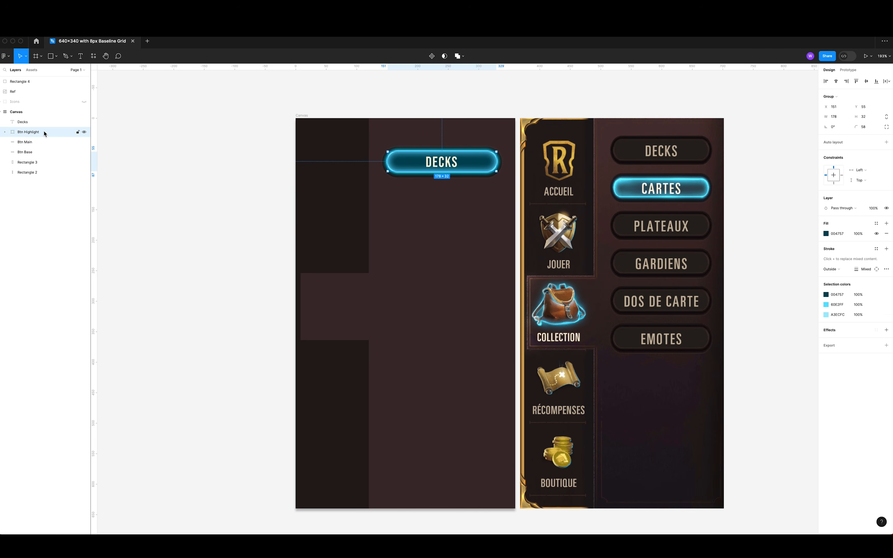
left_click(42, 153, "shift")
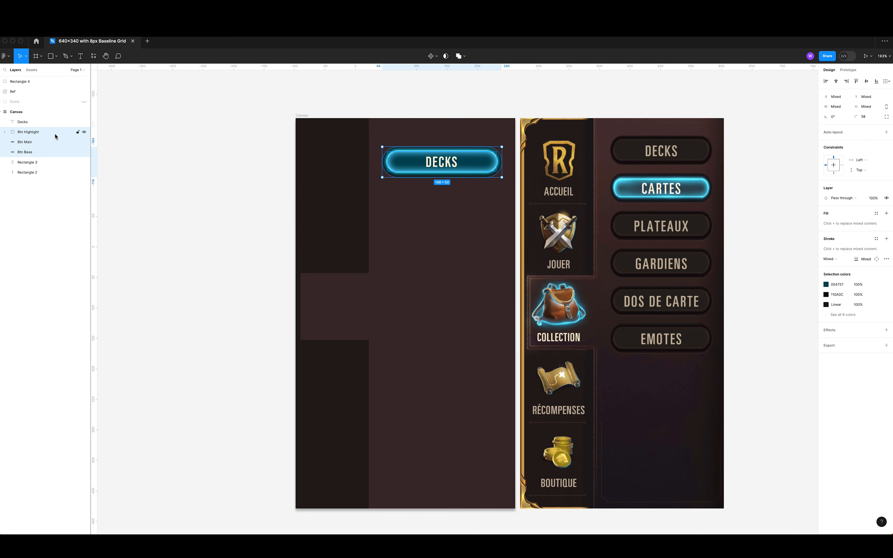
left_click(52, 123, "shift")
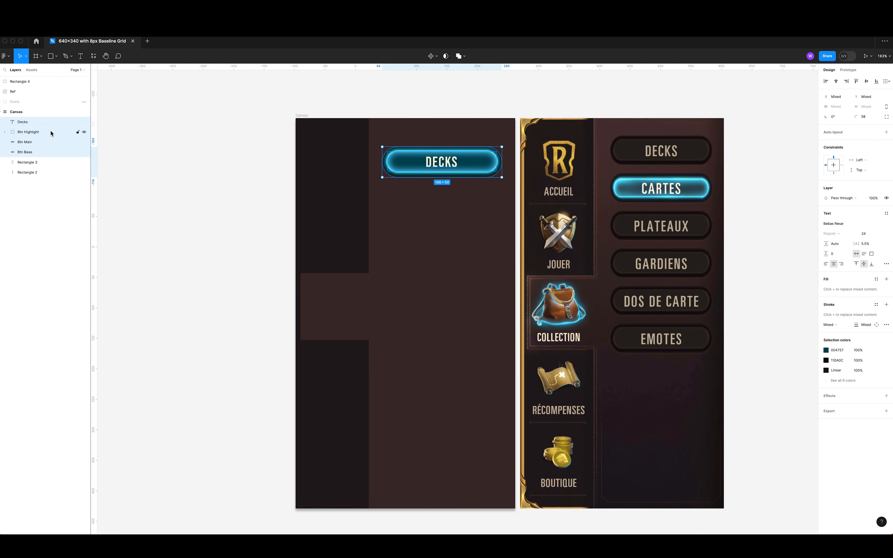
right_click(47, 124)
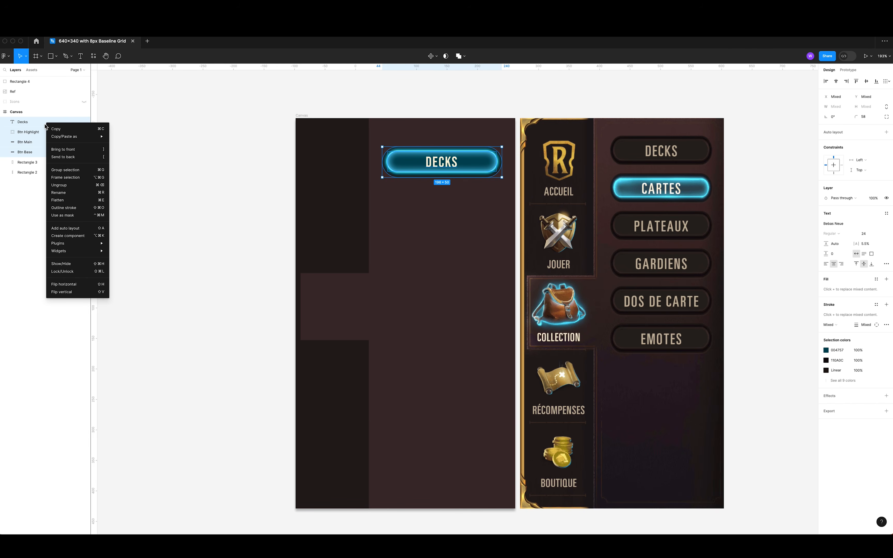
left_click(95, 238)
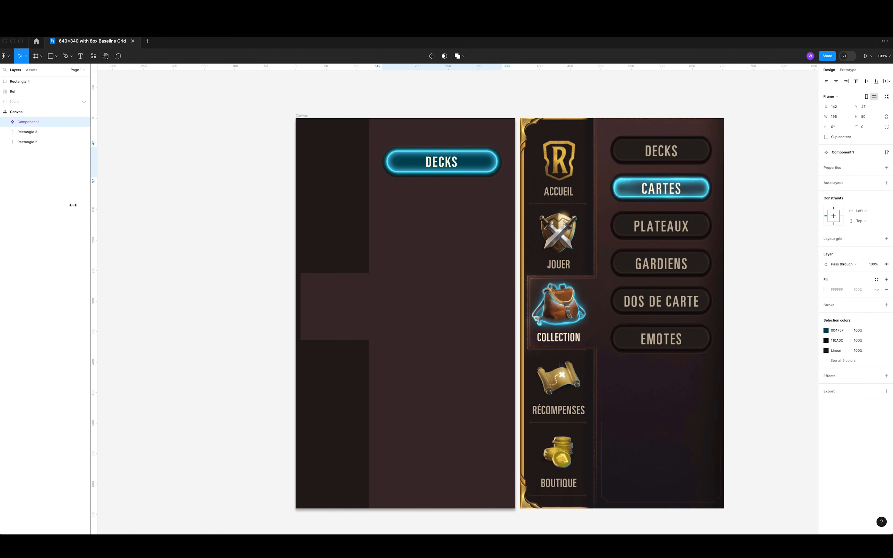
Rename the new button component as Btn Main.
double_click(29, 124)
type("Btn Main")
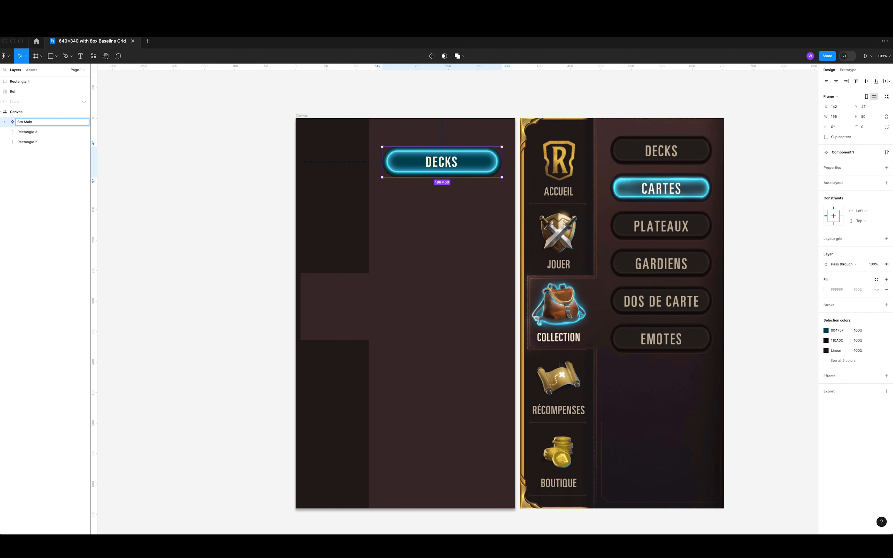
key("Return")
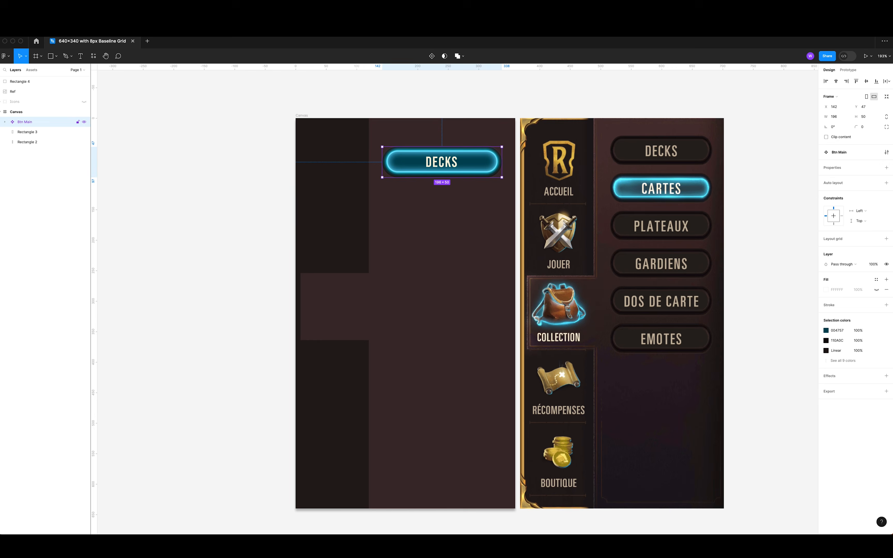
left_click(31, 70)
left_click(16, 70)
Move the Btn Main component above the canvas, aligned with its left edge, and place an instance of it inside the canvas.
scroll(446, 162, "up", 5)
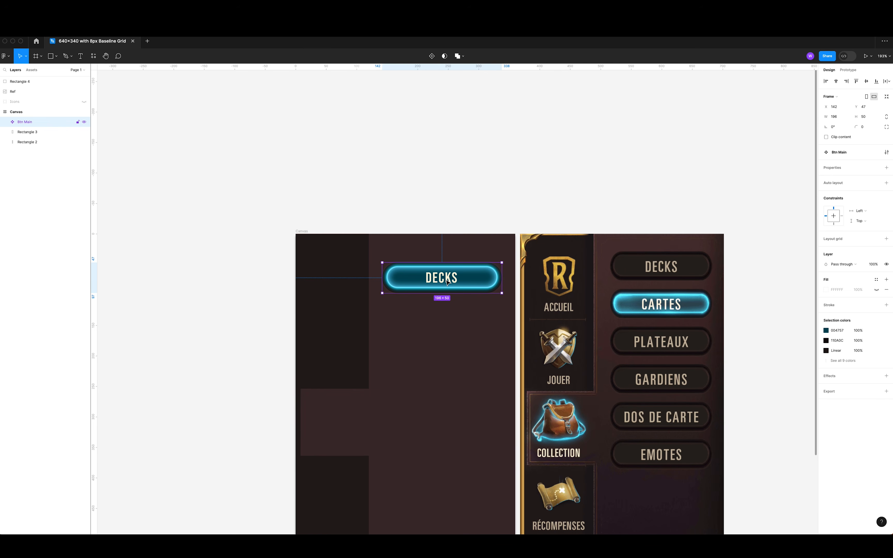
left_click_drag(447, 280, 446, 182)
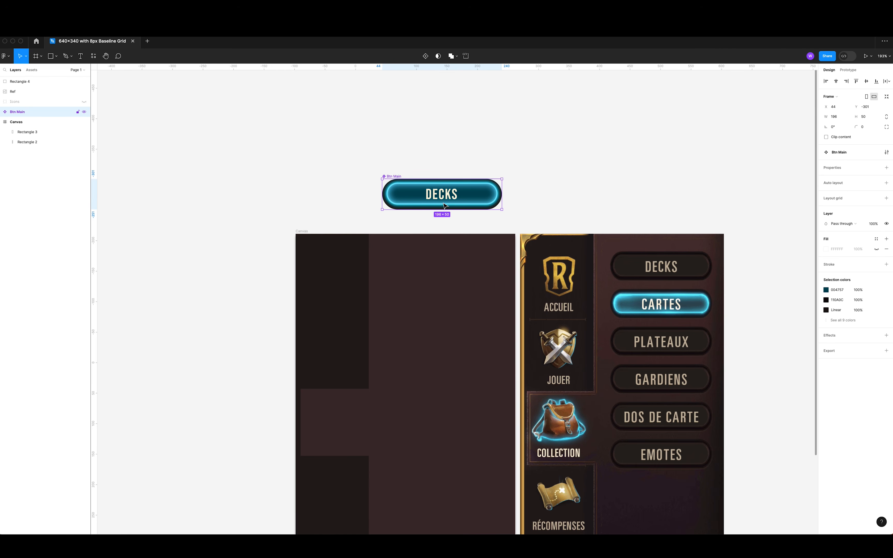
left_click_drag(448, 245, 444, 293)
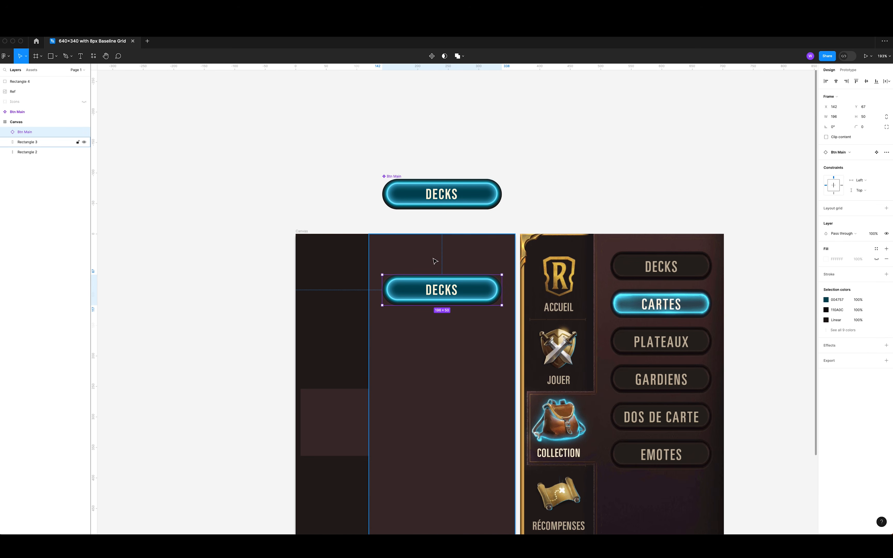
left_click_drag(392, 174, 308, 177)
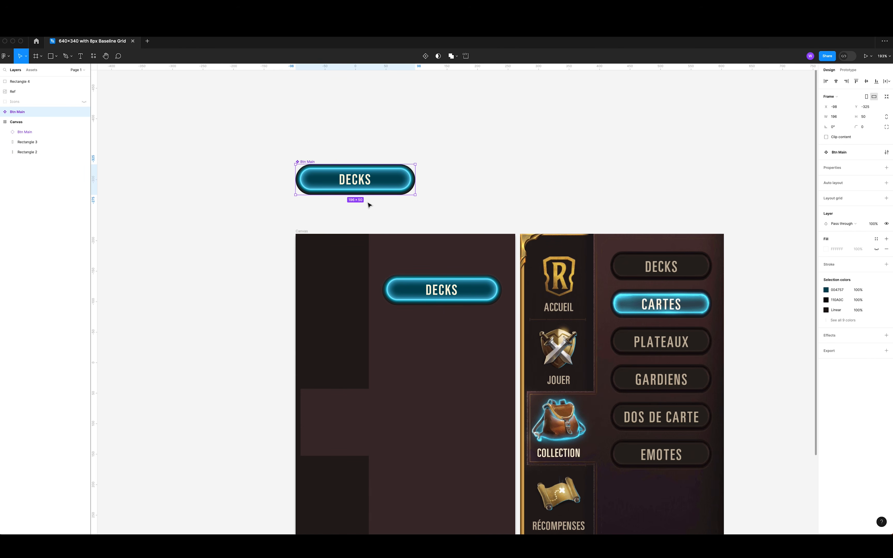
Try to bring the main Btn Main component down into the canvas, and undo it.
left_click_drag(348, 181, 443, 404)
key("super+z")
key("super+z")
key("super+z")
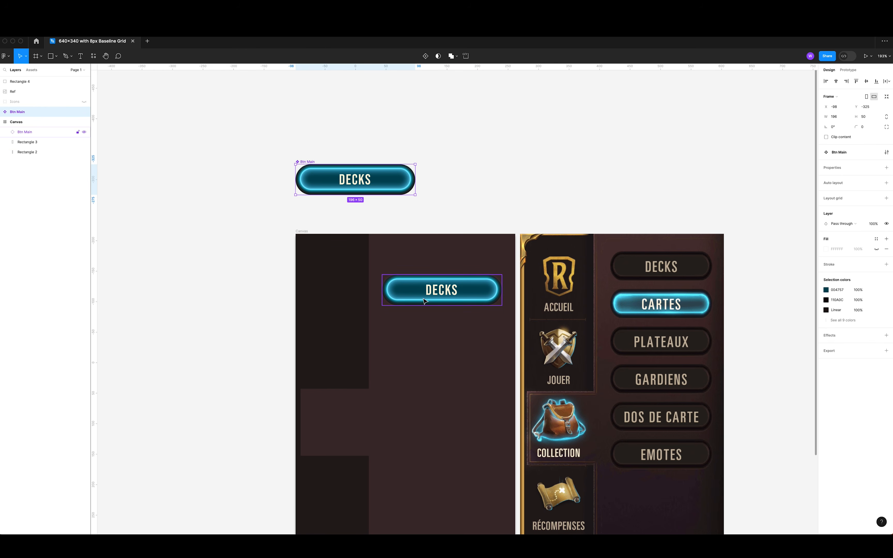
Inspect the Btn Highlight group inside the main component and its fill colour.
left_click(312, 181, "super")
left_click(312, 182)
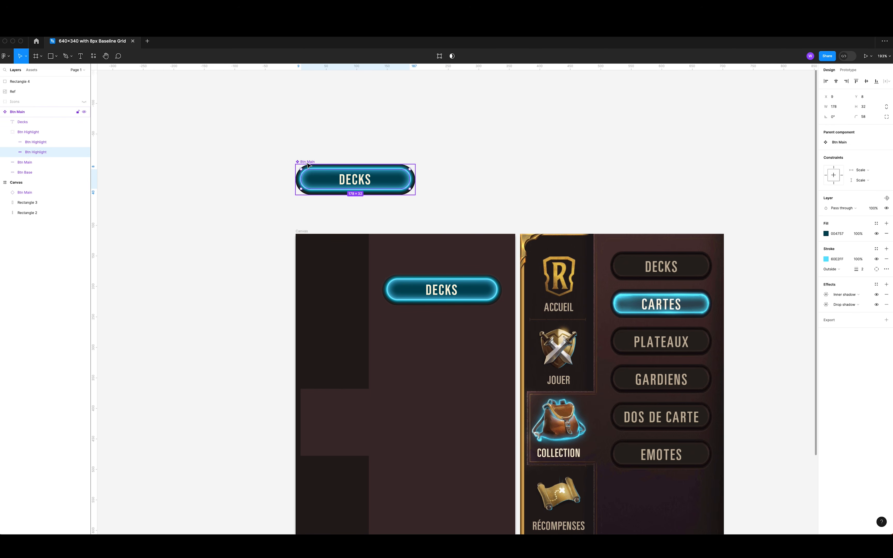
left_click(35, 133)
key("Left")
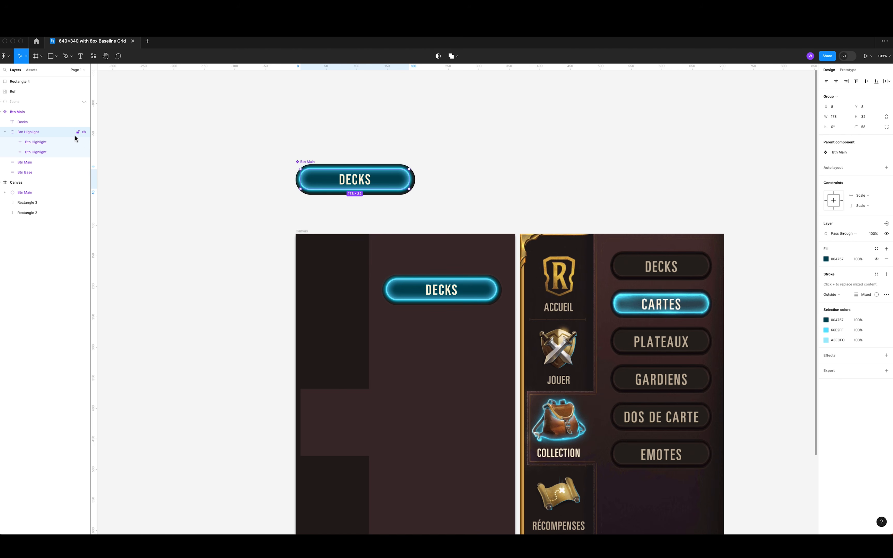
left_click(5, 131)
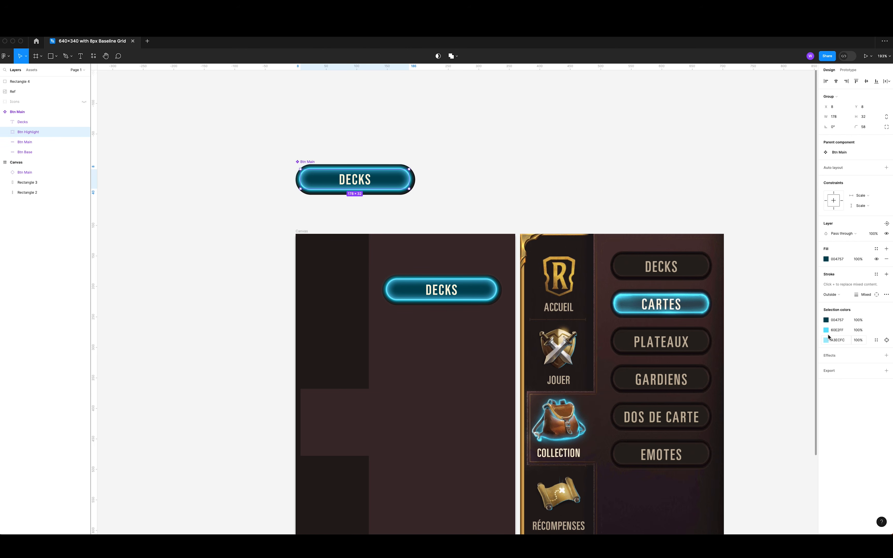
left_click(826, 259)
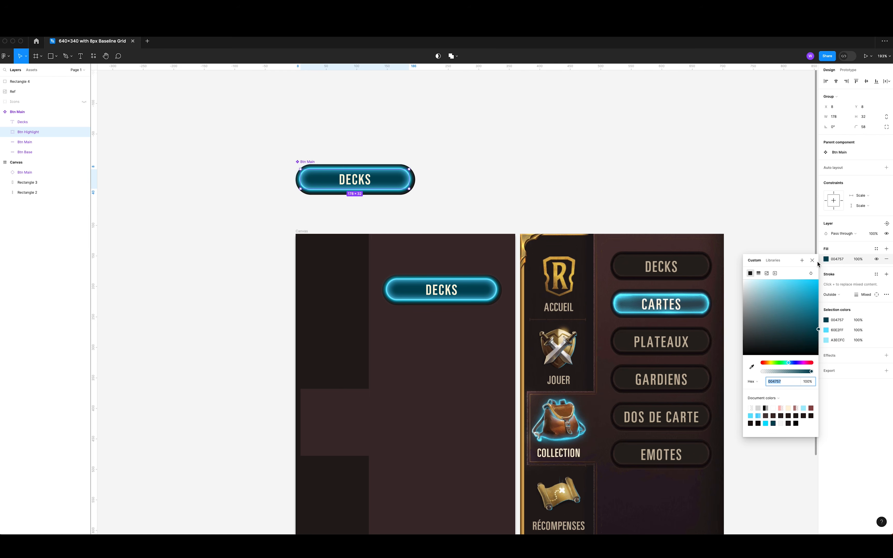
left_click(813, 260)
Try font sizes of 30 and 35 on the main component's Decks text.
left_click(39, 122)
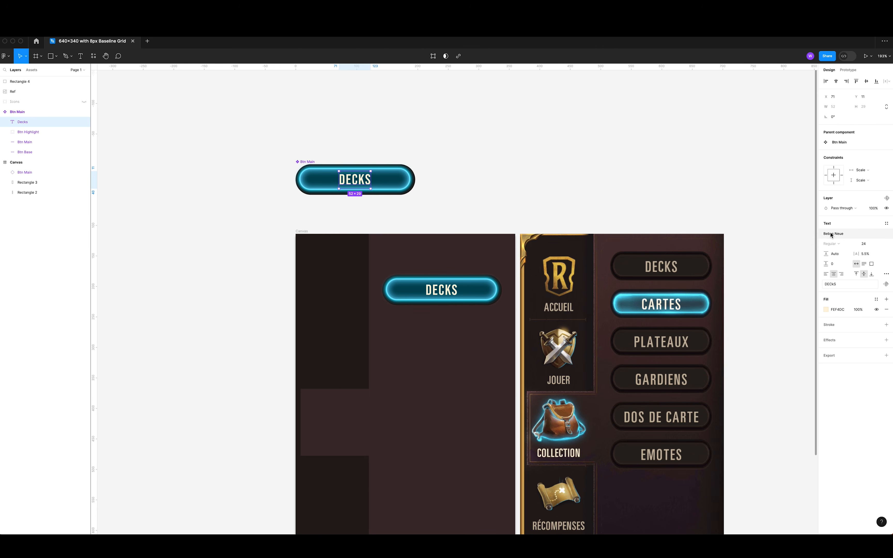
left_click(864, 244)
type("30")
key("Return")
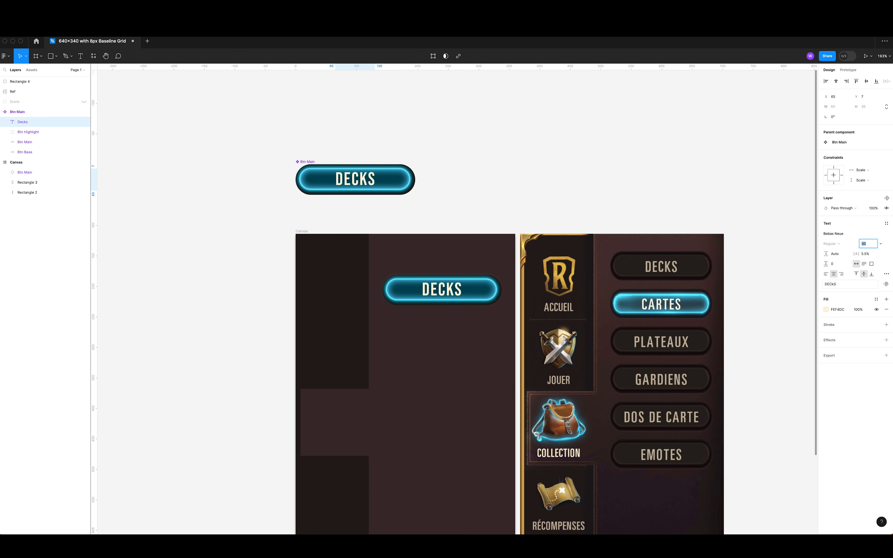
key("Up")
key("Up")
key("Up")
key("Up")
key("Up")
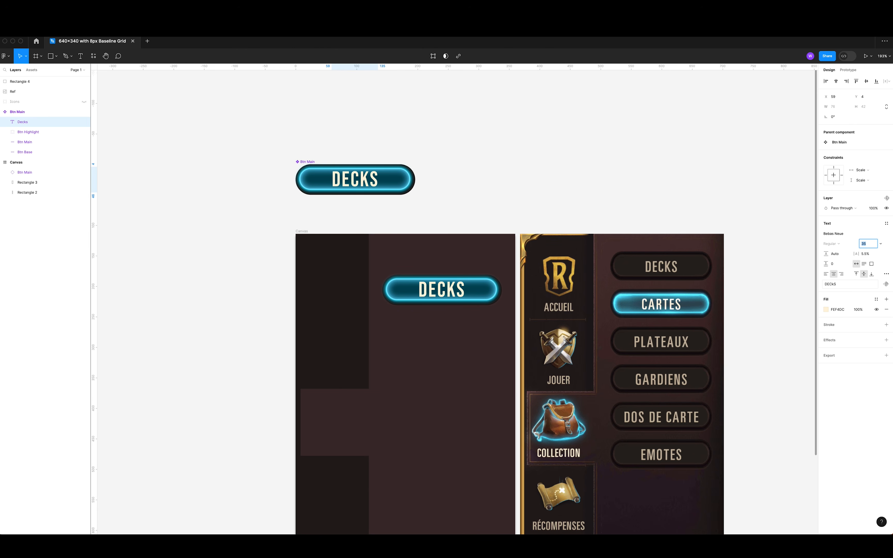
Reduce the main component's Decks text back to font size 24.
key("Down")
key("Down")
key("Down")
key("Down")
key("Down")
key("Down")
key("Down")
key("Down")
key("Down")
key("Down")
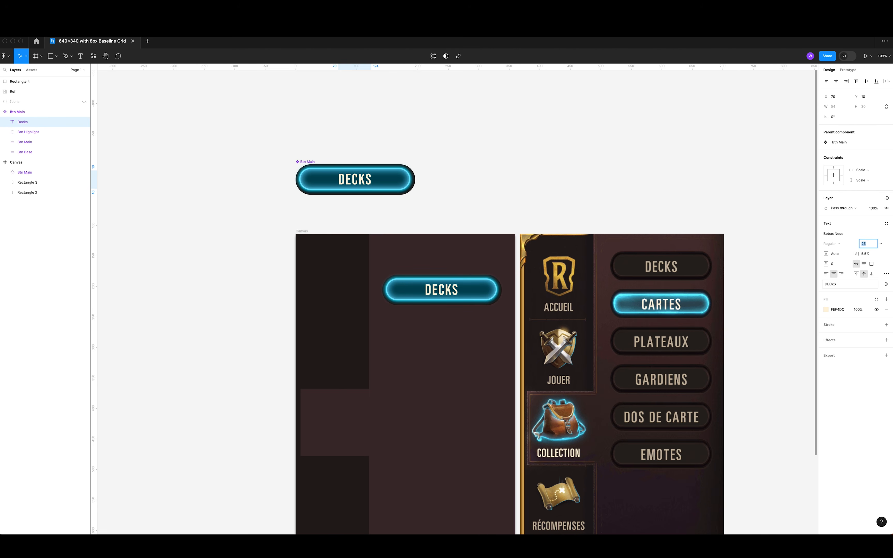
key("Down")
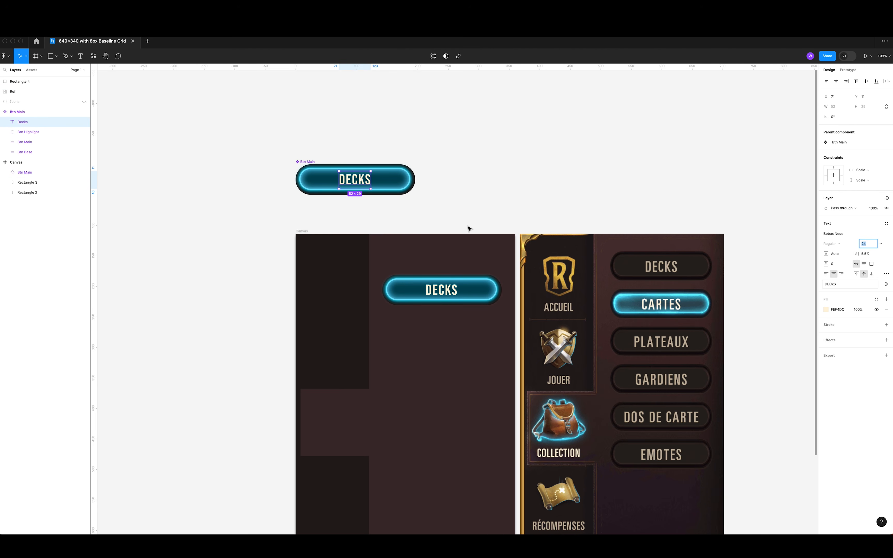
left_click(467, 216)
Enlarge the Decks text of the canvas instance to font size 34.
double_click(444, 298)
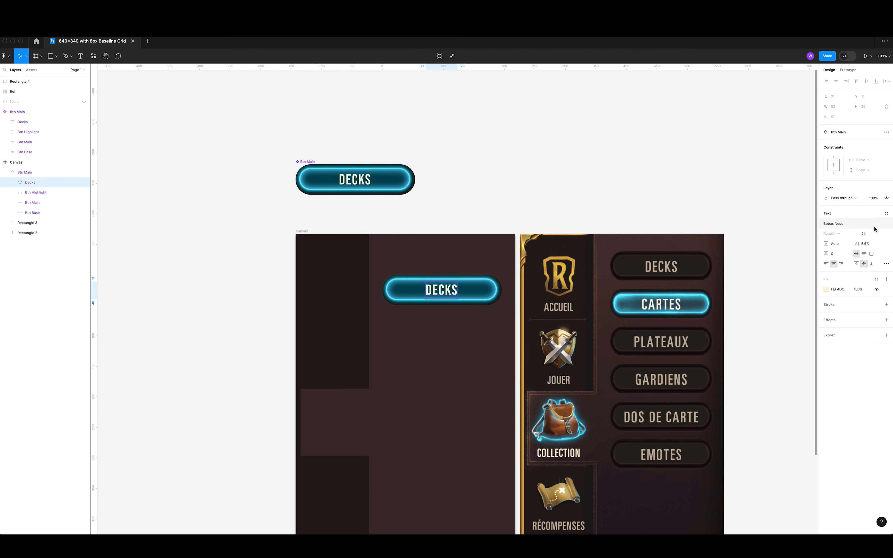
left_click(868, 233)
key("Up")
key("Up")
key("Up")
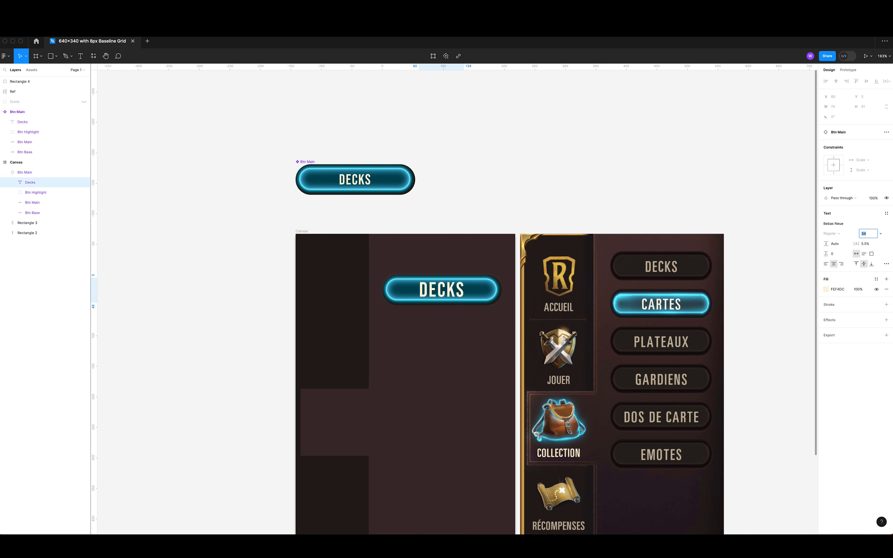
Try a font size of 20 on the canvas instance's Decks text and restore it to 24.
key("Down")
key("Down")
key("Down")
key("Down")
key("Down")
key("Down")
key("Down")
key("Down")
key("Down")
key("Down")
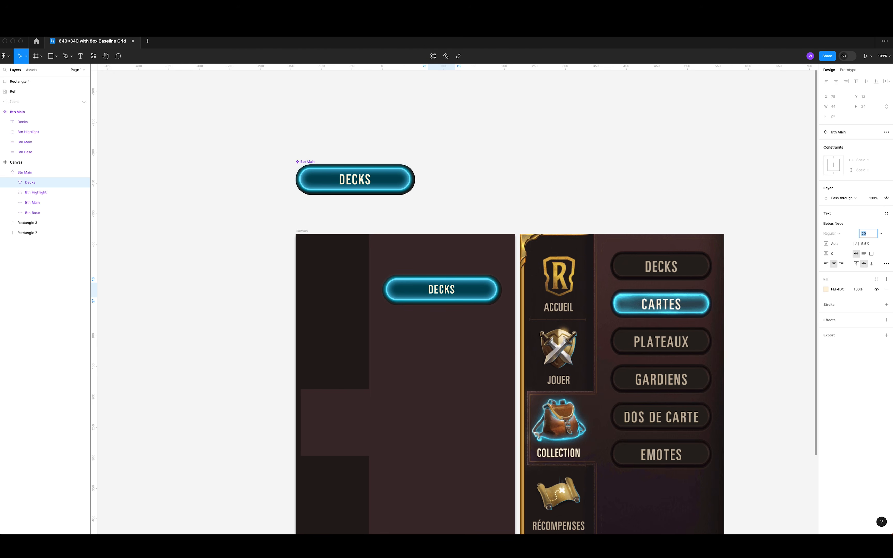
type("24")
key("Return")
left_click(505, 213)
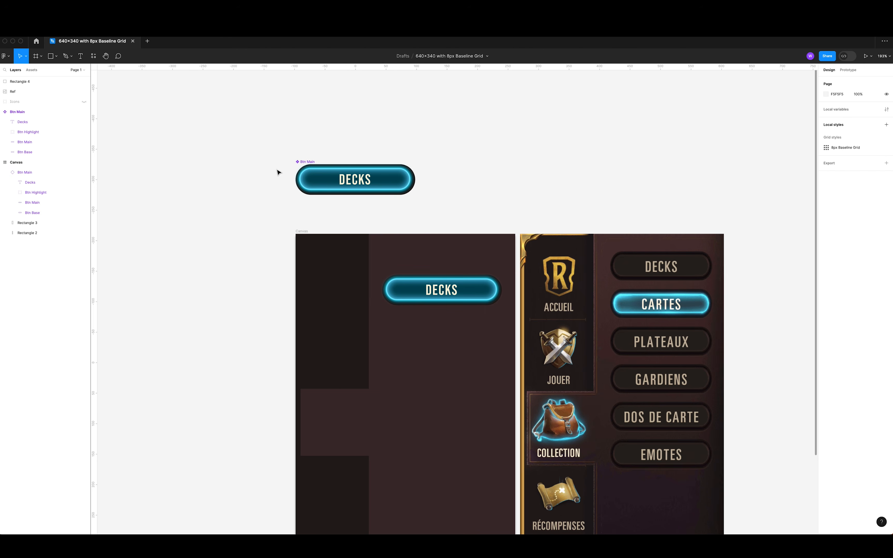
Try placing the main Btn Main component inside the canvas, just below the existing instance.
left_click(309, 168)
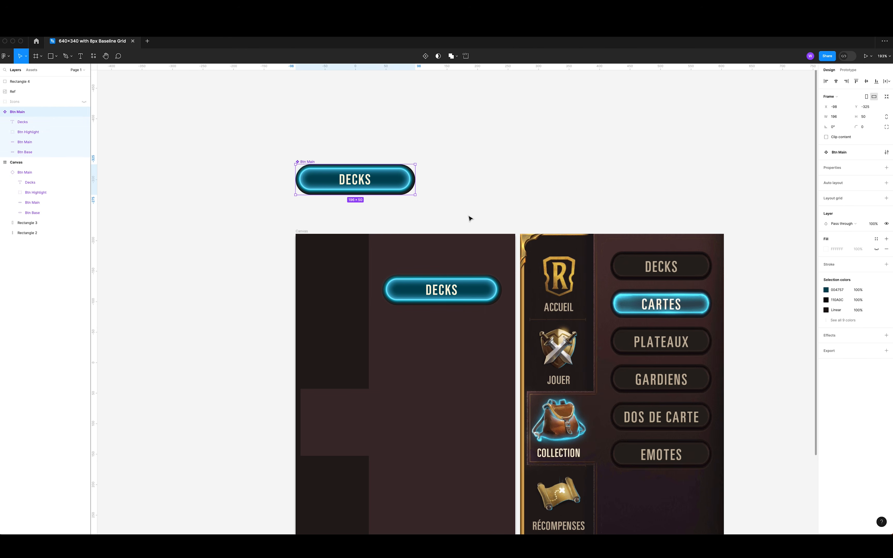
left_click_drag(304, 165, 393, 315)
left_click(392, 274)
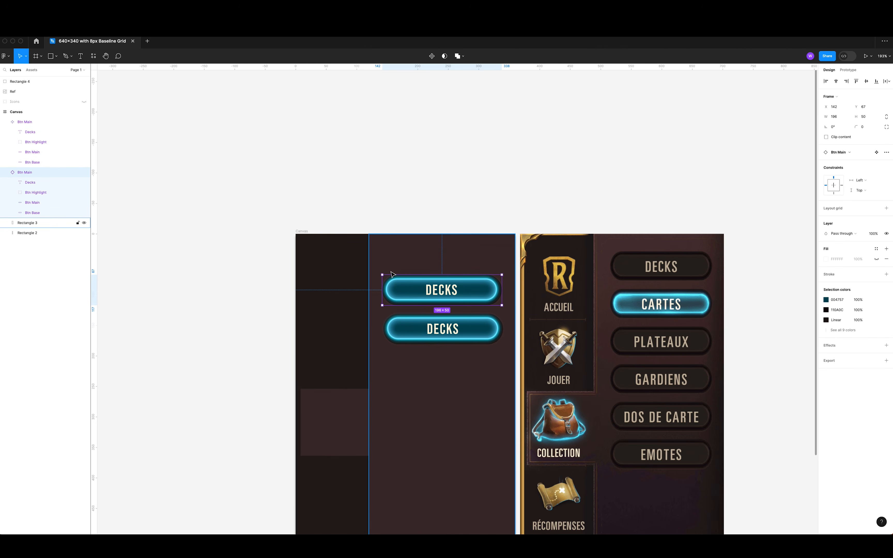
left_click(9, 172)
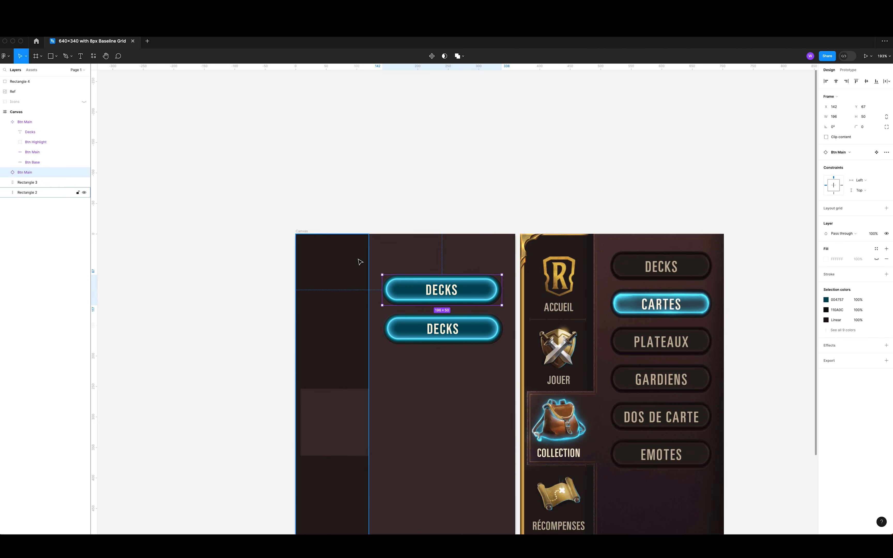
Try duplicating the Btn Main instance further down the canvas, and undo the duplicates and the main component's move into the canvas.
left_click_drag(409, 295, 410, 386)
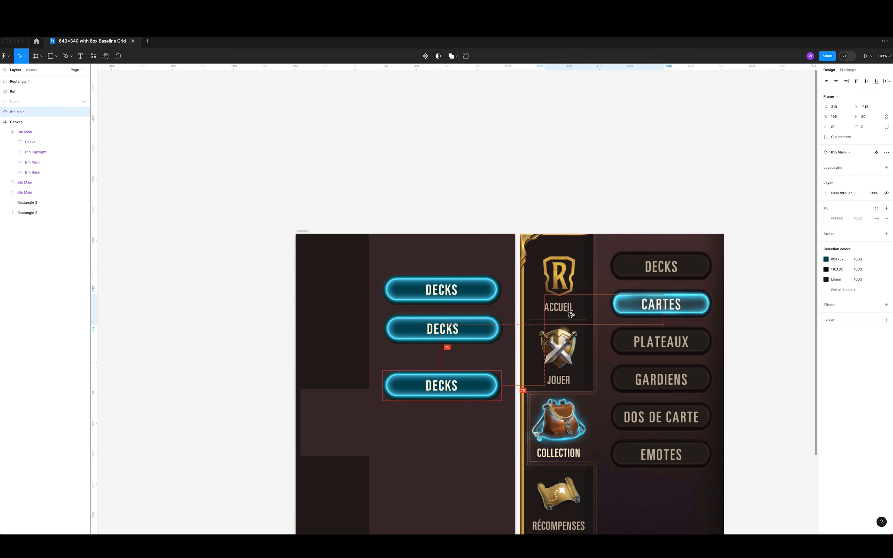
key("ctrl+z")
key("ctrl+shift+z")
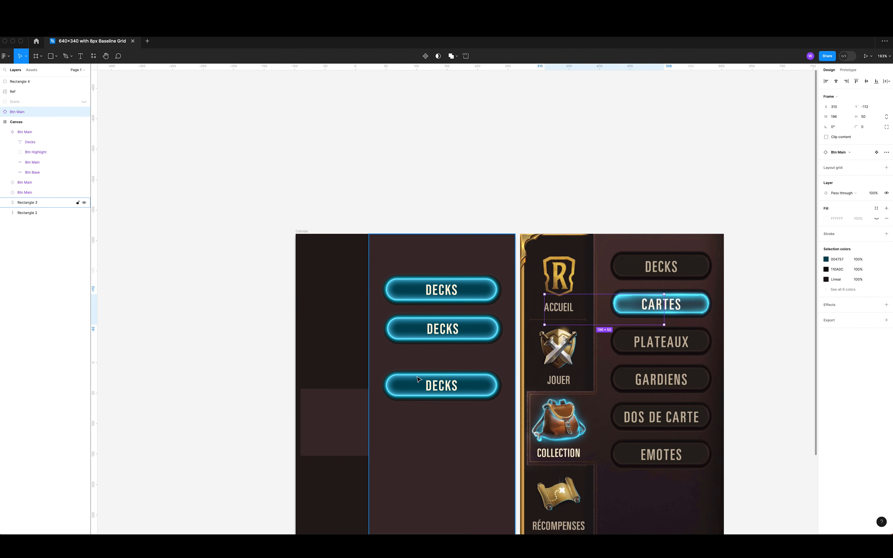
key("ctrl+z")
key("ctrl+z")
key("ctrl+z")
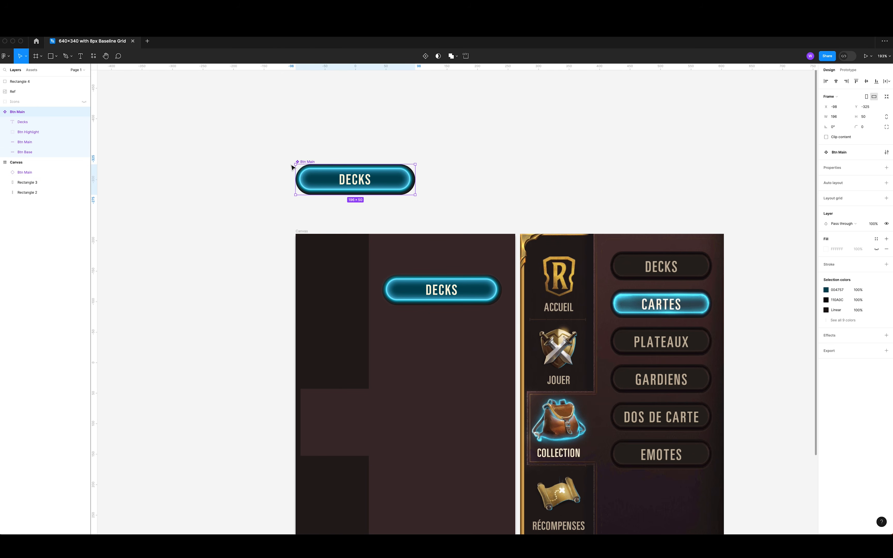
Move the main Btn Main component into the empty area left of and above the canvas, to about X -437, Y -329.
left_click_drag(286, 171, 308, 212)
left_click_drag(490, 227, 283, 225)
scroll(301, 343, "right", 4)
scroll(301, 343, "down", 2)
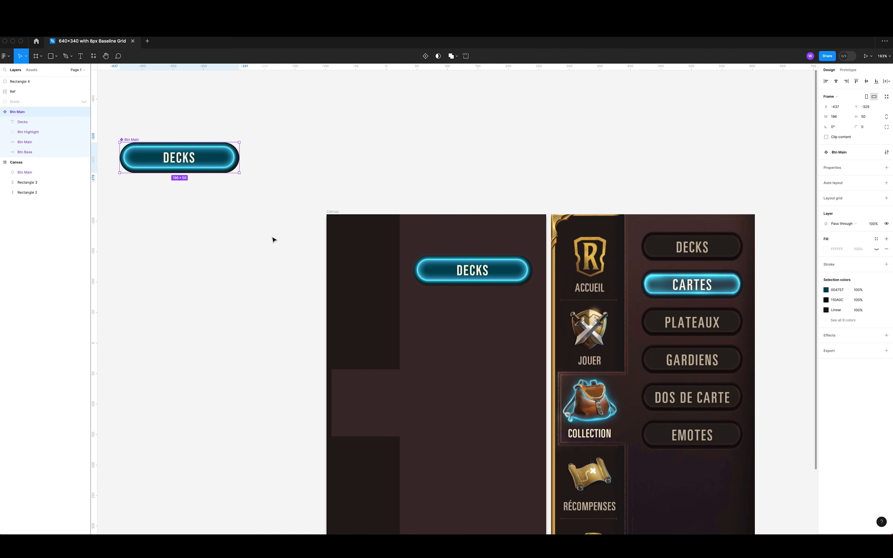
scroll(273, 238, "left", 3)
scroll(247, 259, "down", 1)
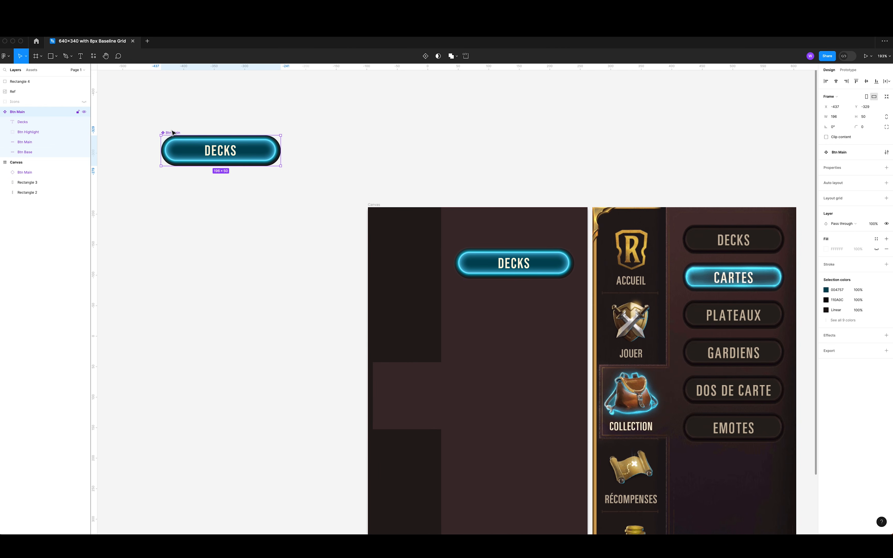
Check the Btn Main instance on the canvas and nudge the main component to about X -439, Y -335.
scroll(332, 218, "right", 4)
scroll(332, 218, "down", 2)
left_click(433, 251)
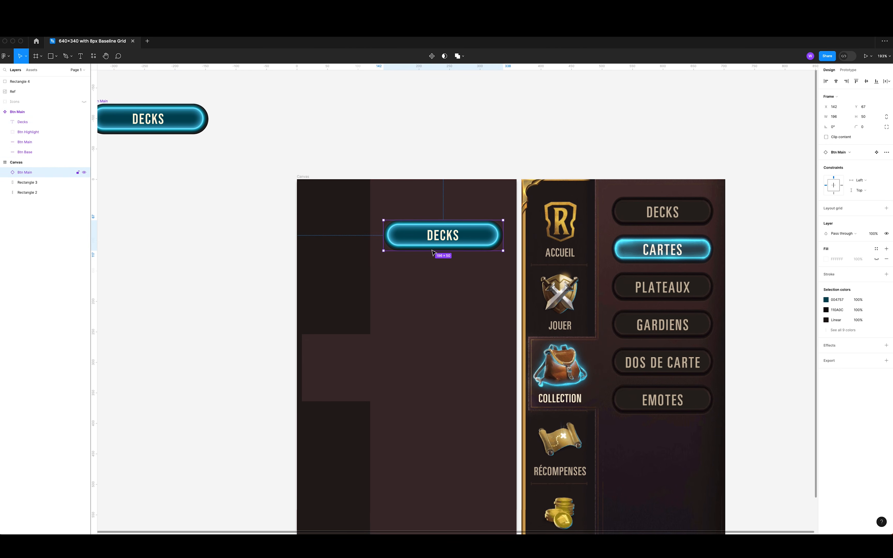
scroll(186, 172, "left", 2)
scroll(185, 172, "up", 1)
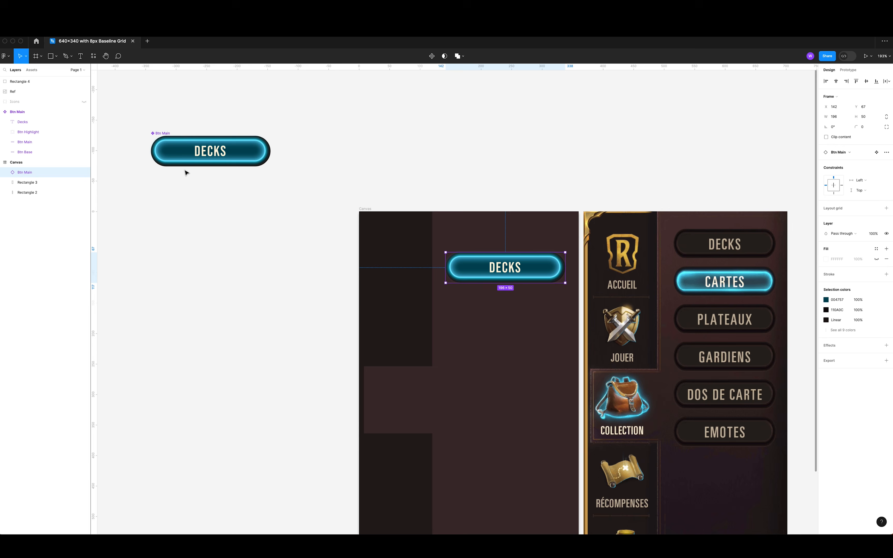
left_click(168, 136)
scroll(224, 218, "up", 1)
scroll(223, 217, "left", 1)
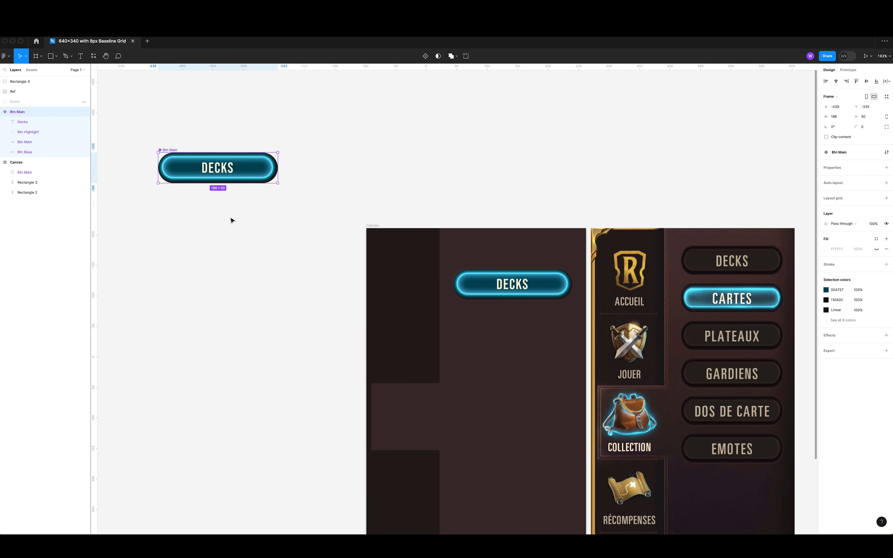
Change the fill of Rectangle 3, the canvas's large background panel, from solid to a linear gradient.
scroll(458, 229, "down", 3)
scroll(458, 229, "right", 3)
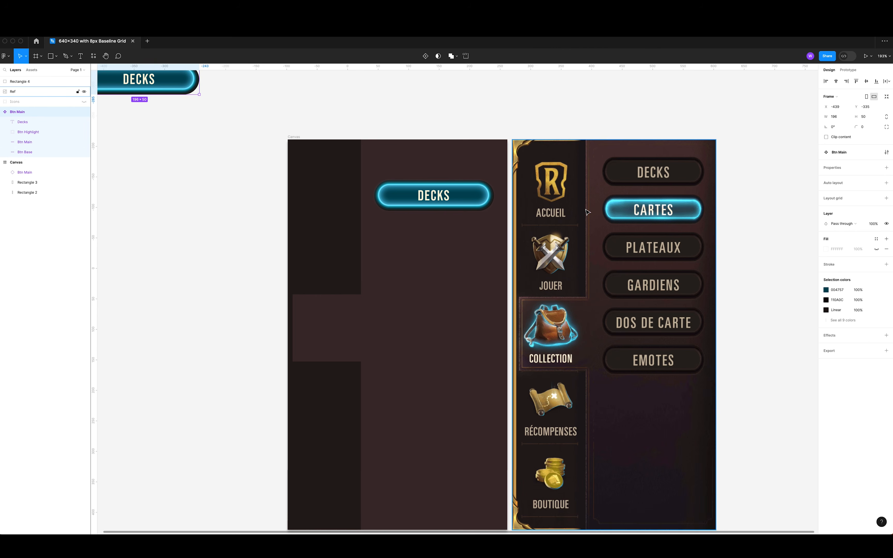
scroll(617, 443, "down", 1)
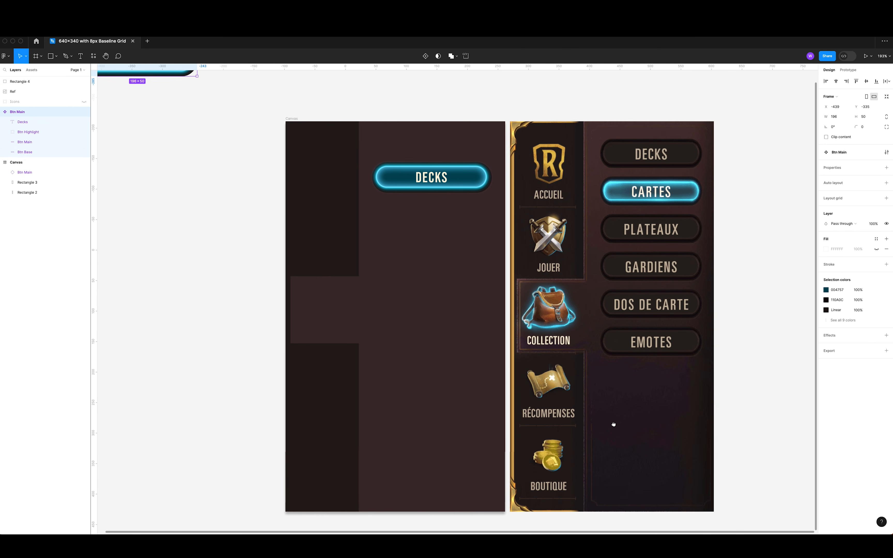
left_click(466, 331)
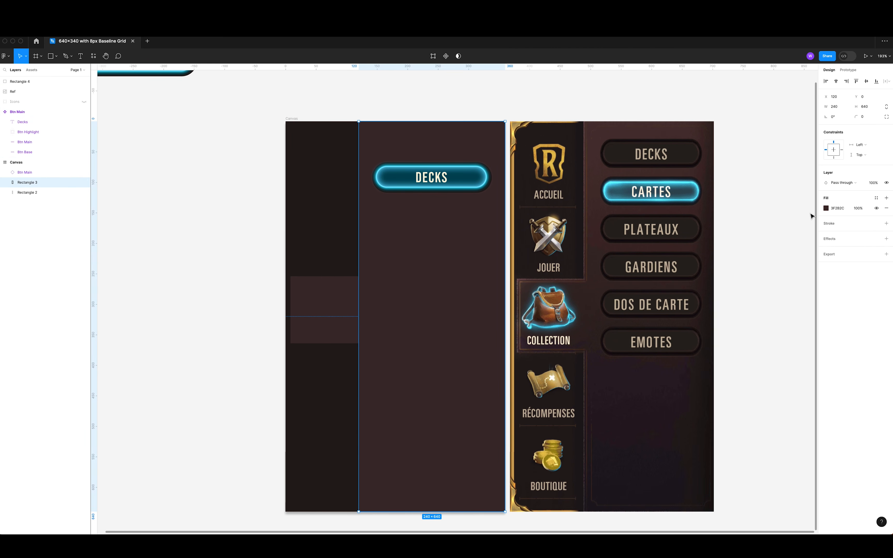
left_click(826, 208)
left_click(759, 222)
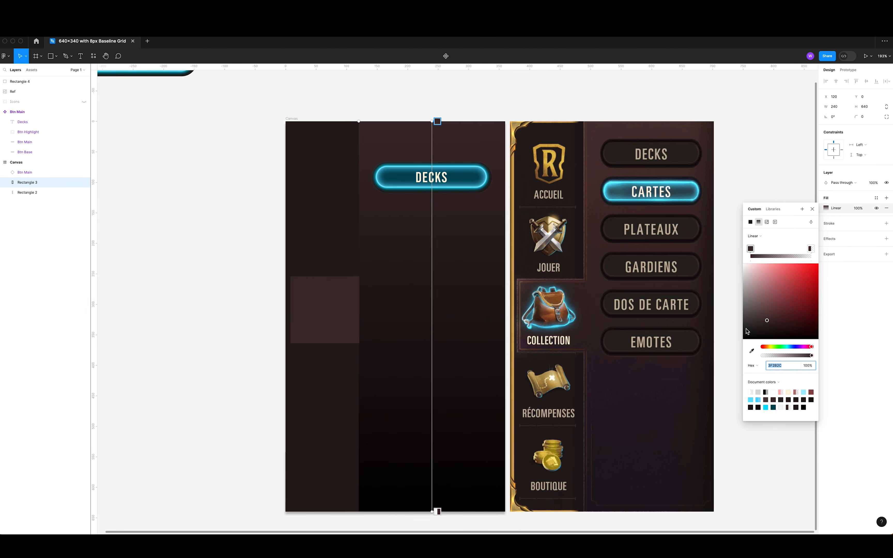
Sample Rectangle 3's upper gradient stop (#403333) and lower gradient stop from the top and bottom of the reference's main panel.
left_click(751, 352)
left_click(623, 165)
left_click(811, 249)
left_click(751, 351)
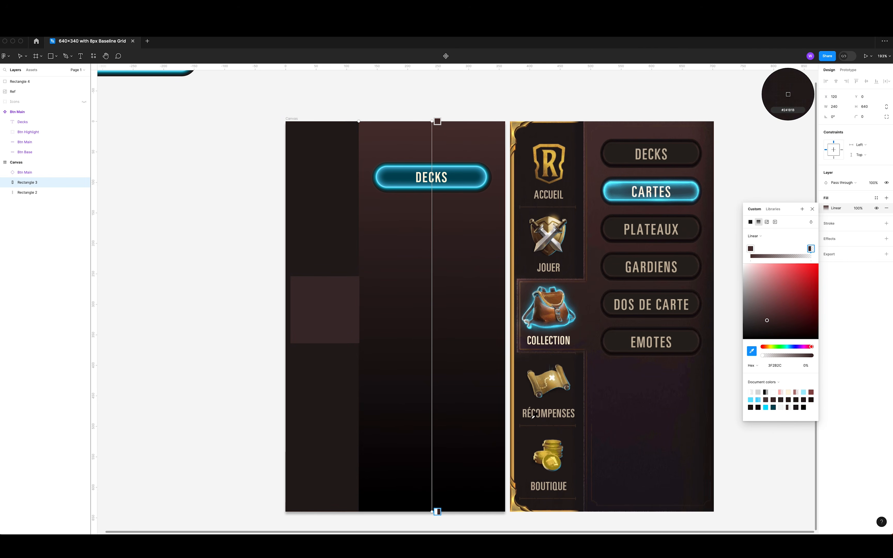
left_click(642, 489)
left_click(812, 209)
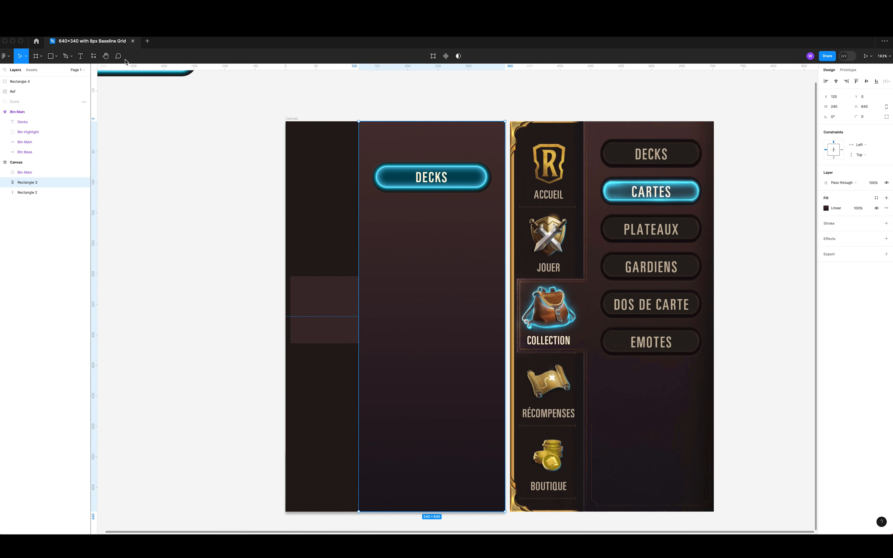
Try adding a cloud noise texture to Rectangle 3 with the Noise & Texture plugin.
left_click(93, 58)
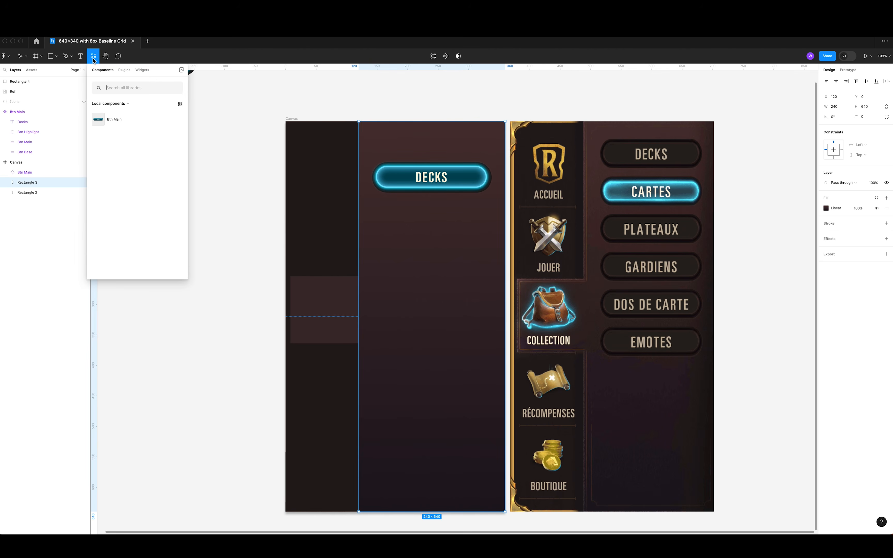
left_click(124, 71)
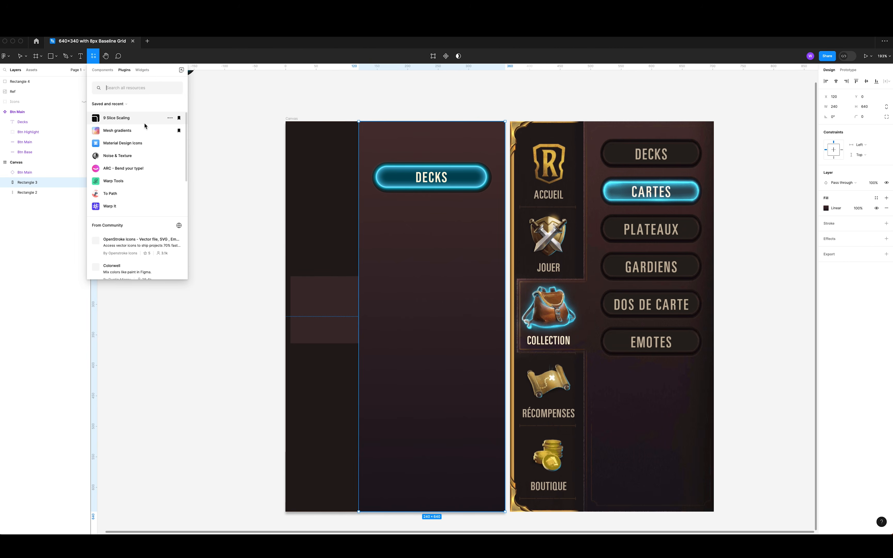
key("Escape")
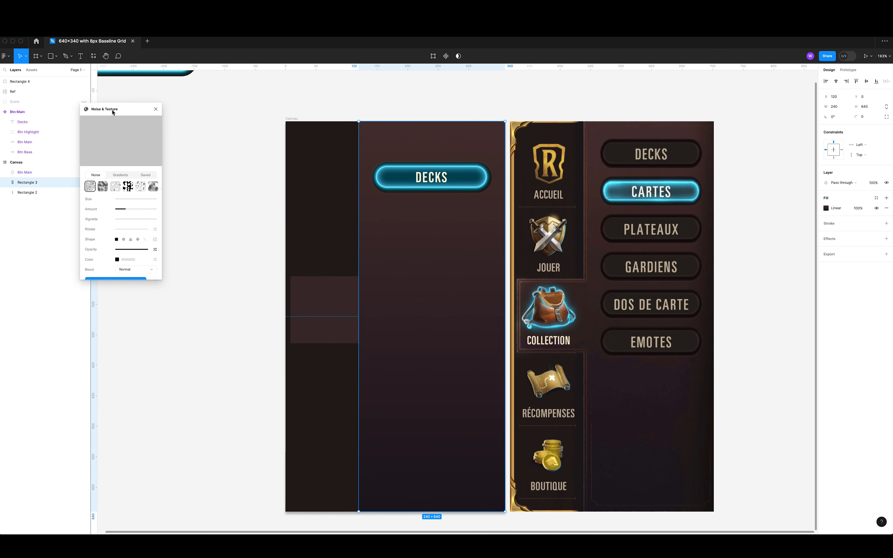
mouse_move(123, 204)
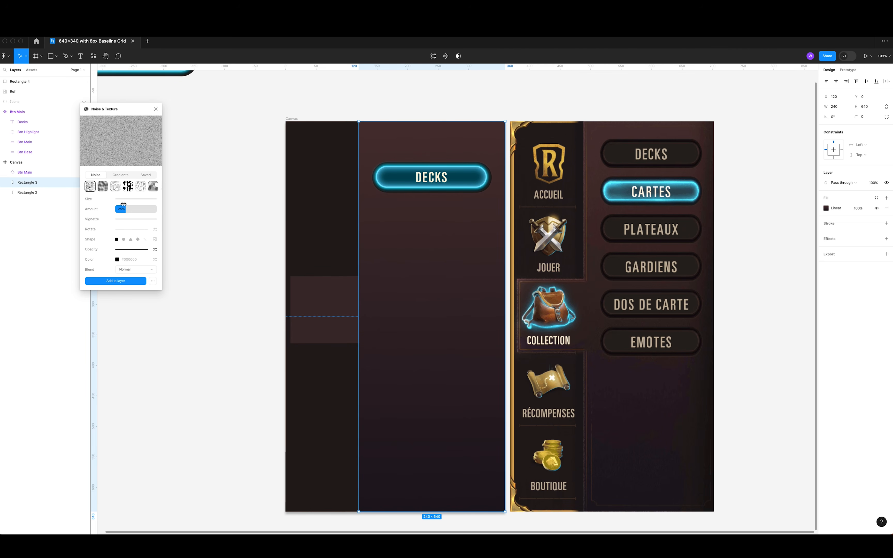
mouse_move(124, 199)
left_mouse_down()
mouse_move(141, 200)
mouse_move(119, 200)
left_mouse_up()
mouse_move(125, 209)
left_mouse_down()
mouse_move(147, 210)
mouse_move(132, 211)
mouse_move(136, 197)
left_mouse_up()
left_click(103, 186)
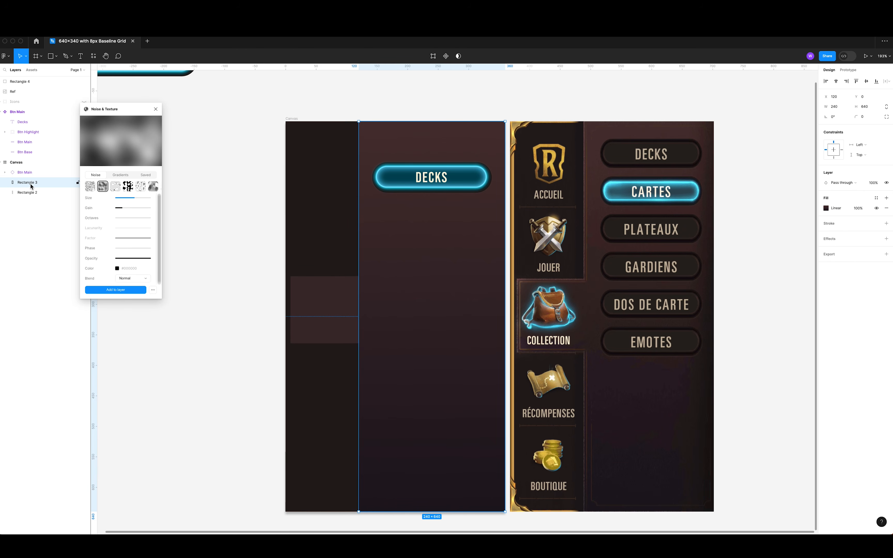
left_click(126, 290)
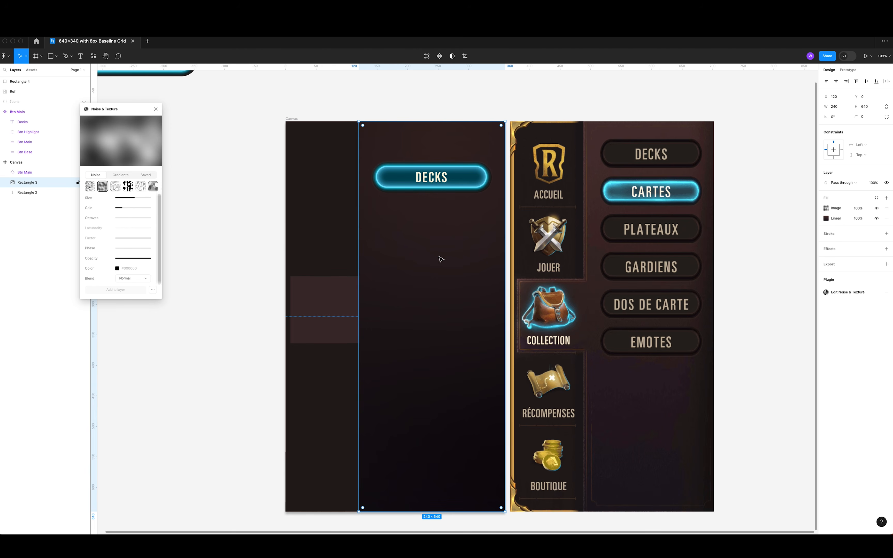
Try adjusting the size and gain of Rectangle 3's cloud noise, and remove the noise image fill.
left_click(829, 292)
mouse_move(133, 200)
left_mouse_down()
mouse_move(119, 199)
mouse_move(131, 200)
mouse_move(123, 219)
mouse_move(155, 218)
mouse_move(124, 209)
left_mouse_up()
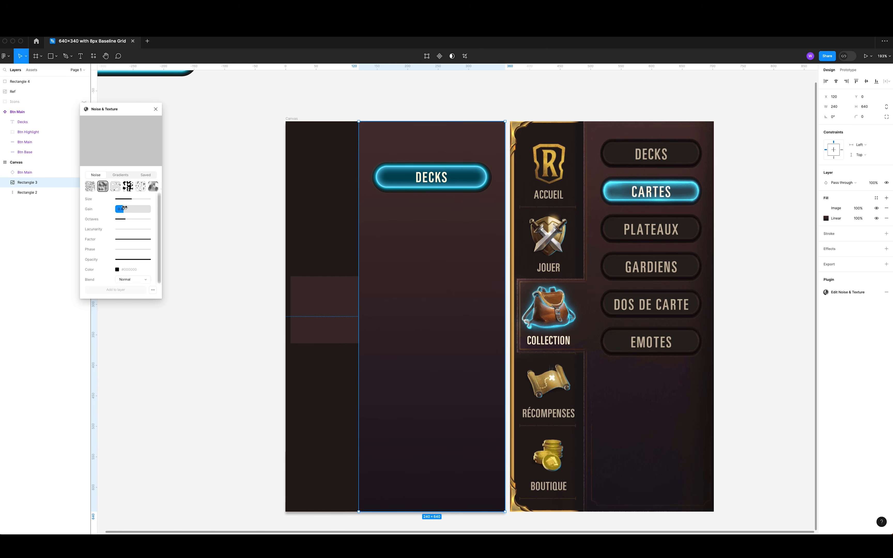
left_click_drag(136, 197, 118, 200)
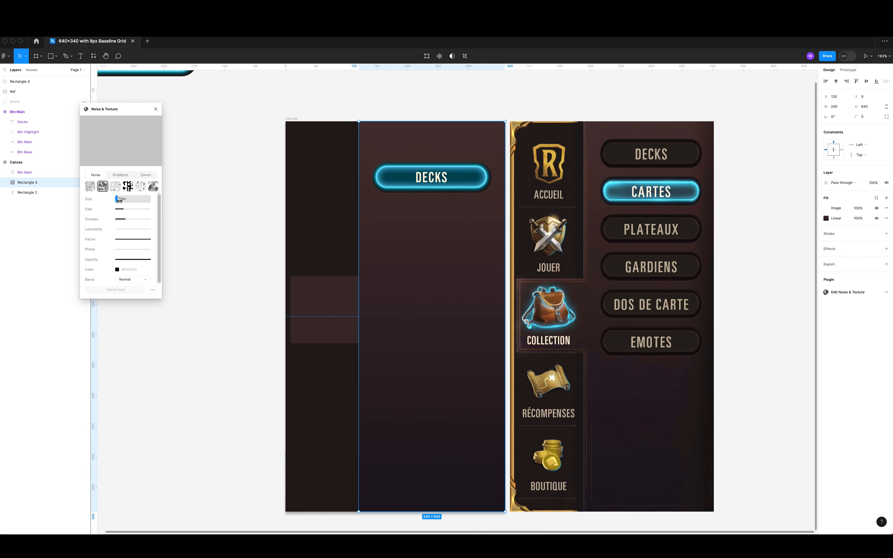
left_click(153, 289)
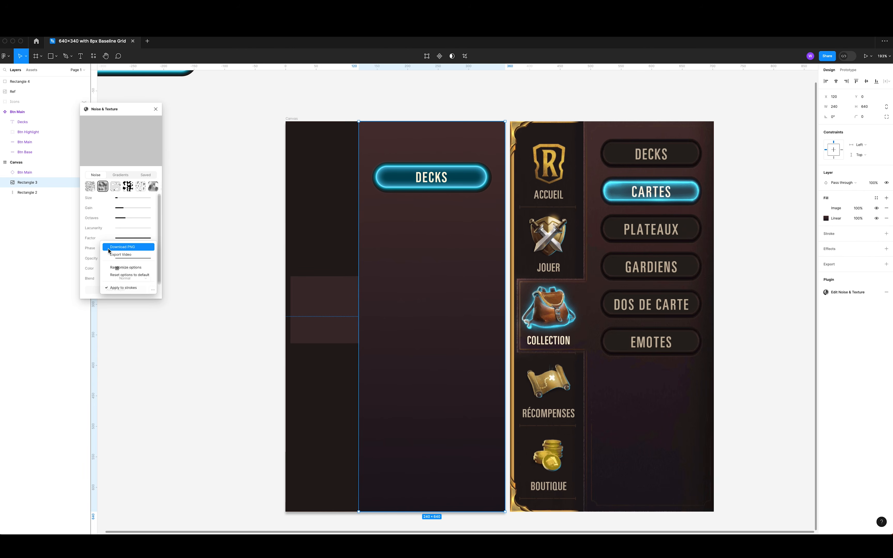
left_click(100, 232)
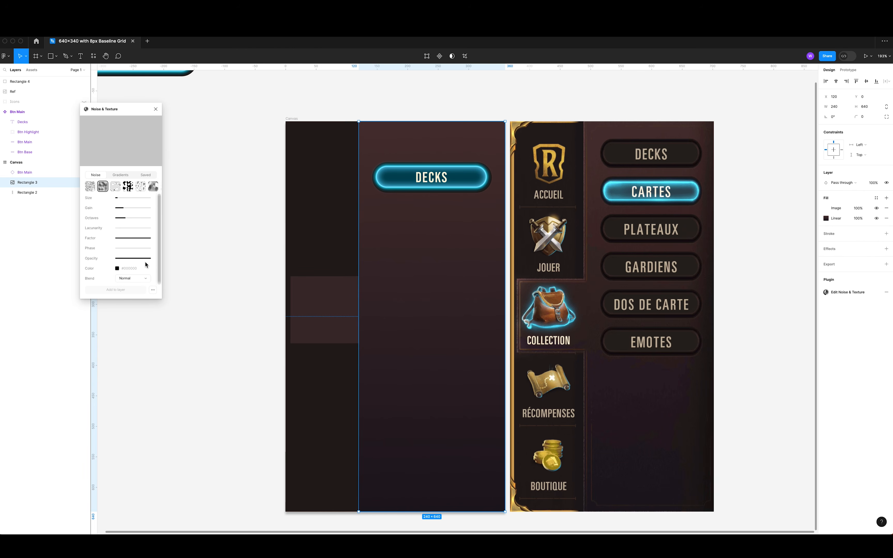
left_click(155, 109)
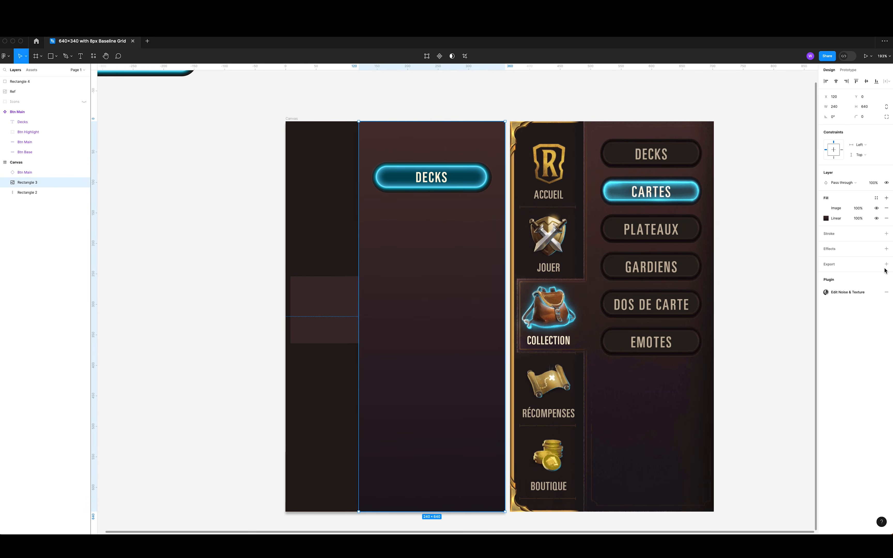
left_click(886, 207)
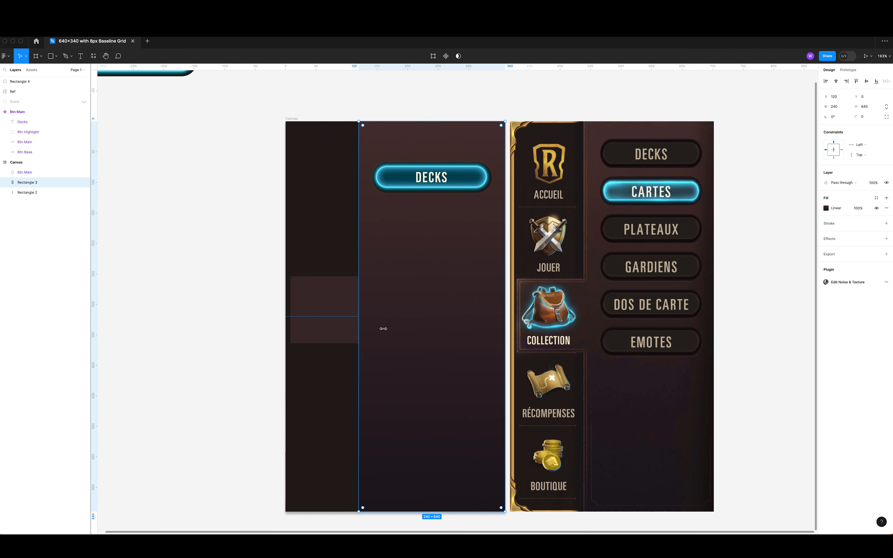
Import the Noise_Cloud_Texture_512x512 image and place it over the canvas at X -152, Y 0.
mouse_move(213, 522)
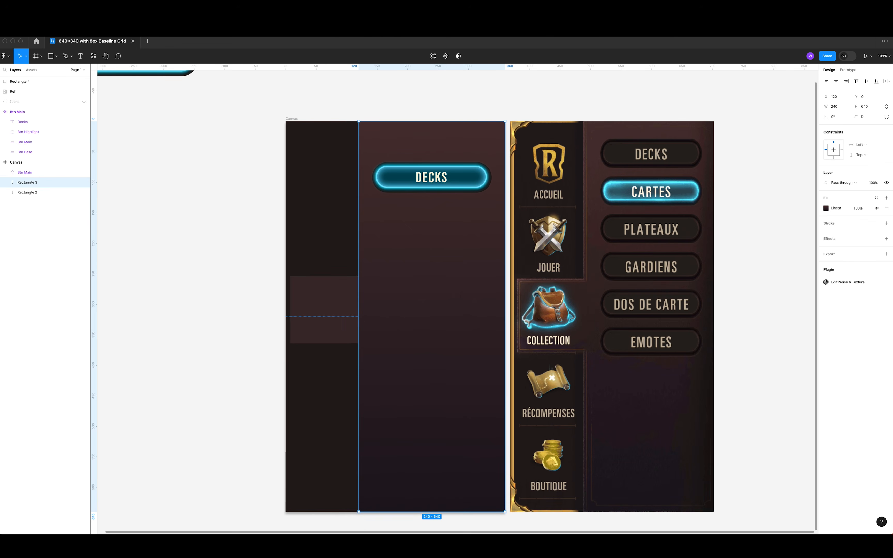
left_click_drag(221, 527, 275, 275)
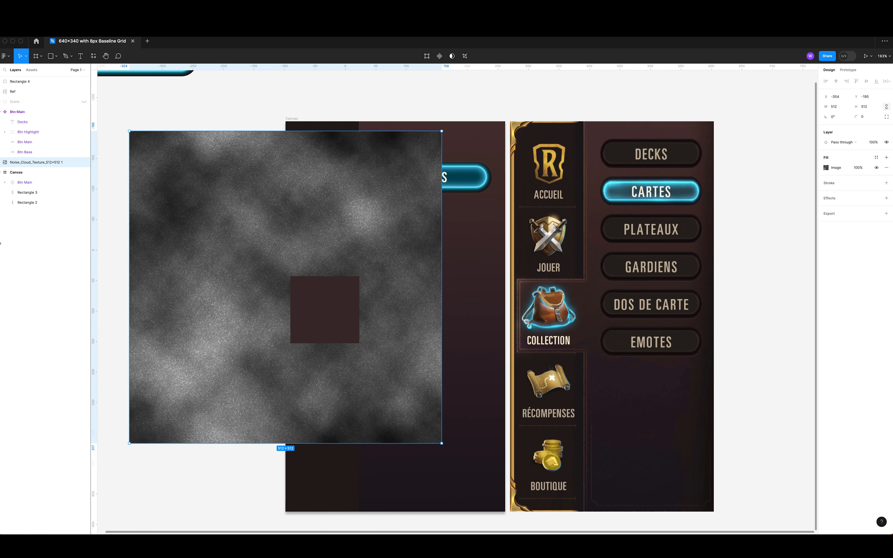
left_click_drag(227, 259, 262, 288)
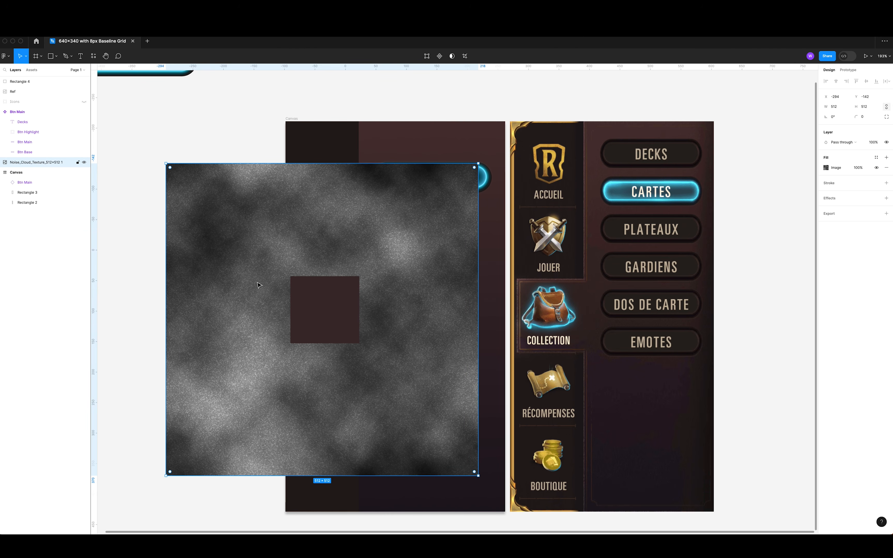
left_click_drag(264, 227, 288, 189)
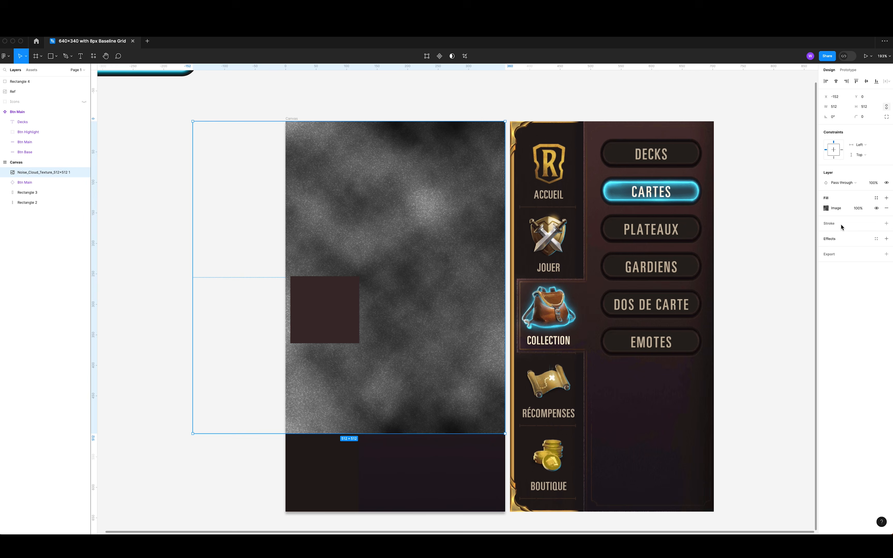
Try the Color dodge blend mode on the cloud texture's image fill, and remove that fill.
left_click(826, 208)
left_click(808, 223)
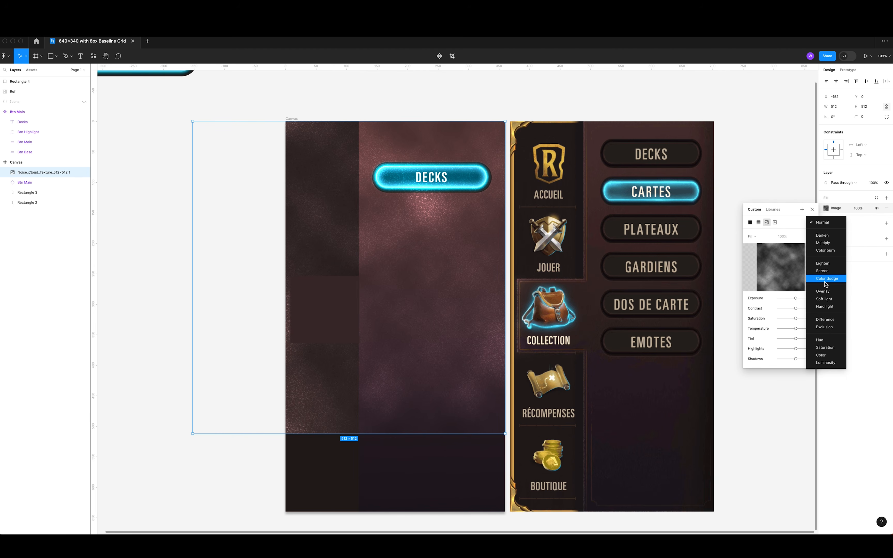
left_click(825, 282)
left_click(876, 199)
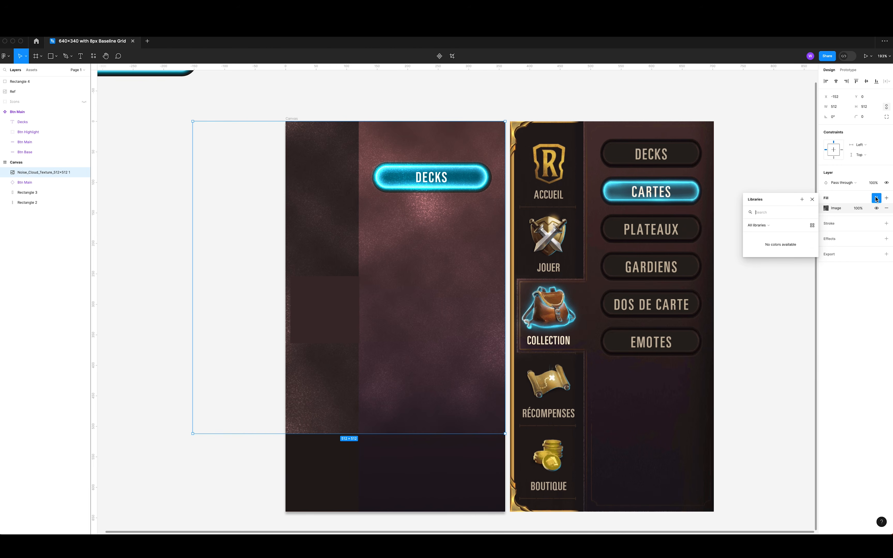
left_click(877, 199)
left_click(886, 207)
Change Rectangle 3's linear gradient fill to an image fill using the cloud noise texture.
left_click(468, 235)
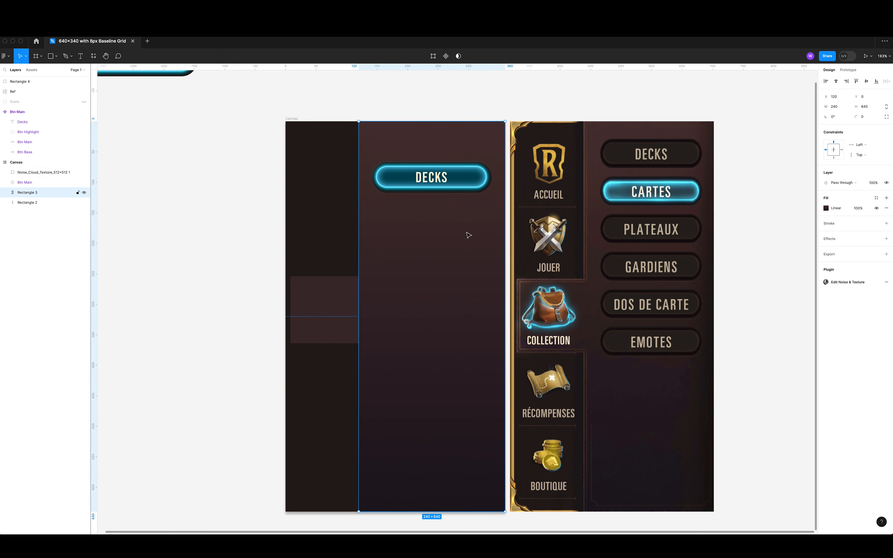
left_click(826, 208)
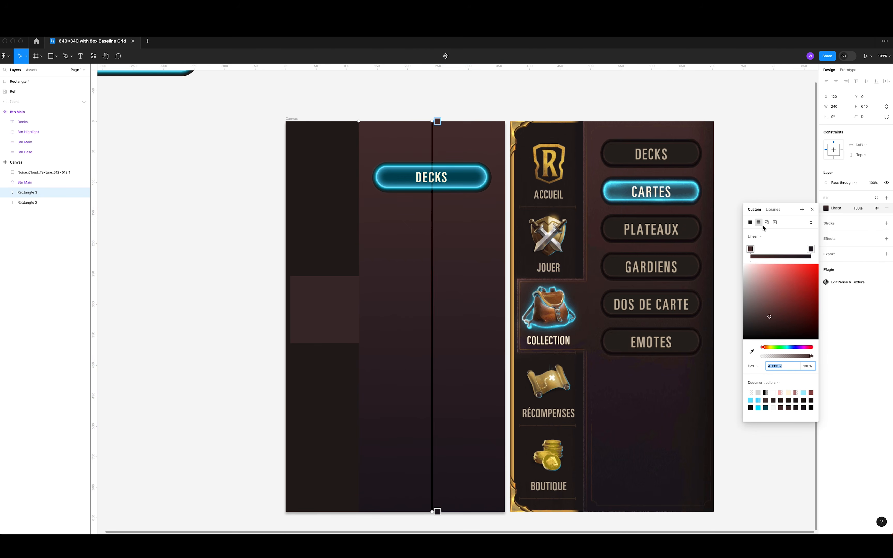
left_click(767, 222)
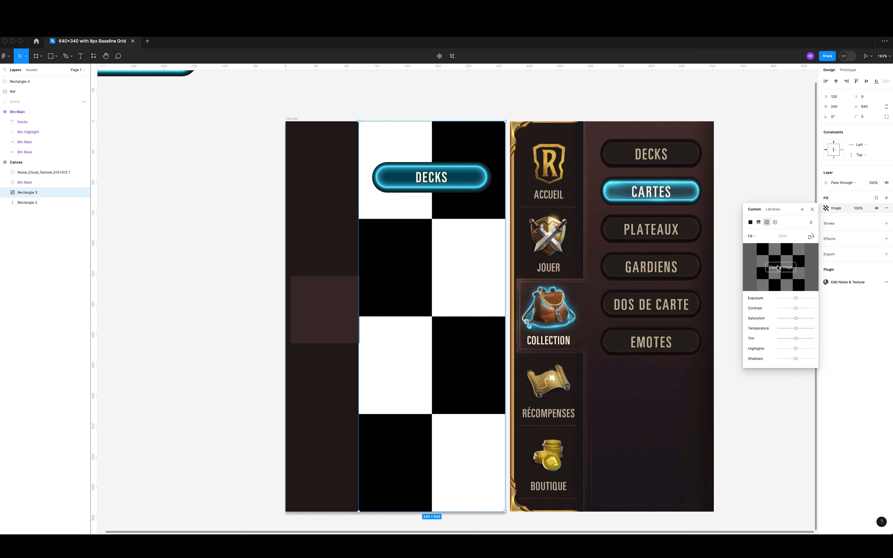
left_click(778, 268)
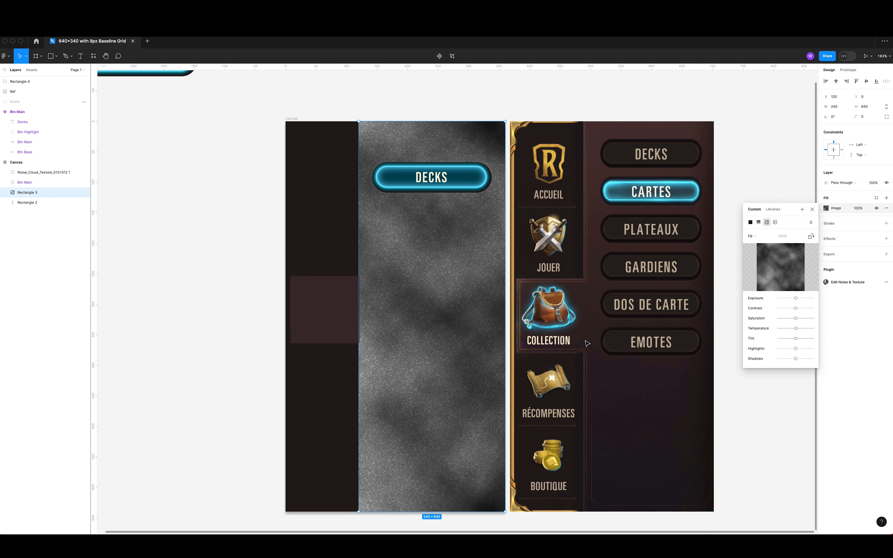
Set the 240×640 panel's noise image fill to Color dodge and add a second fill beneath it.
left_click(811, 222)
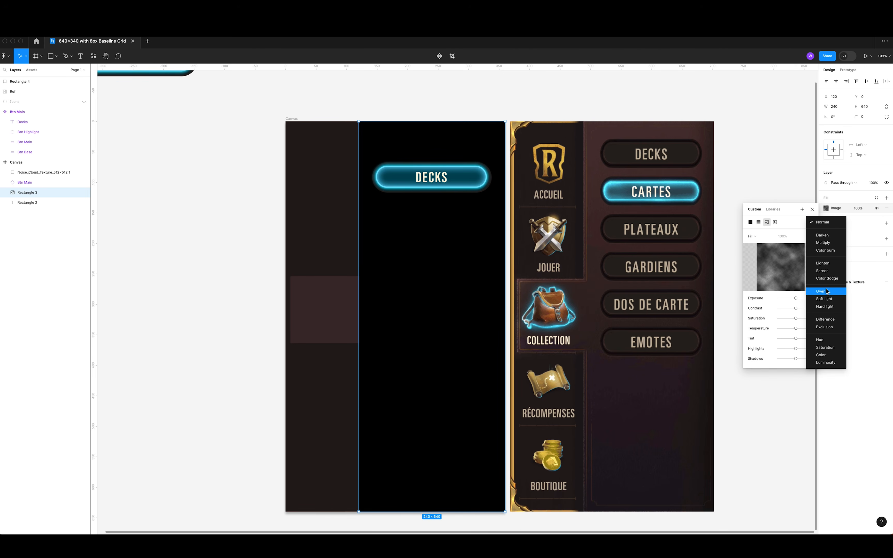
left_click(825, 279)
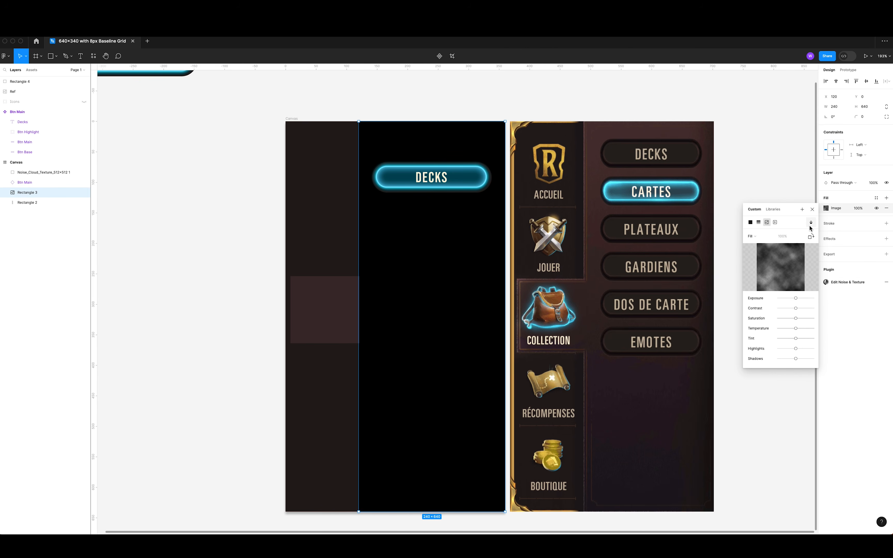
left_click(848, 208)
left_click(886, 198)
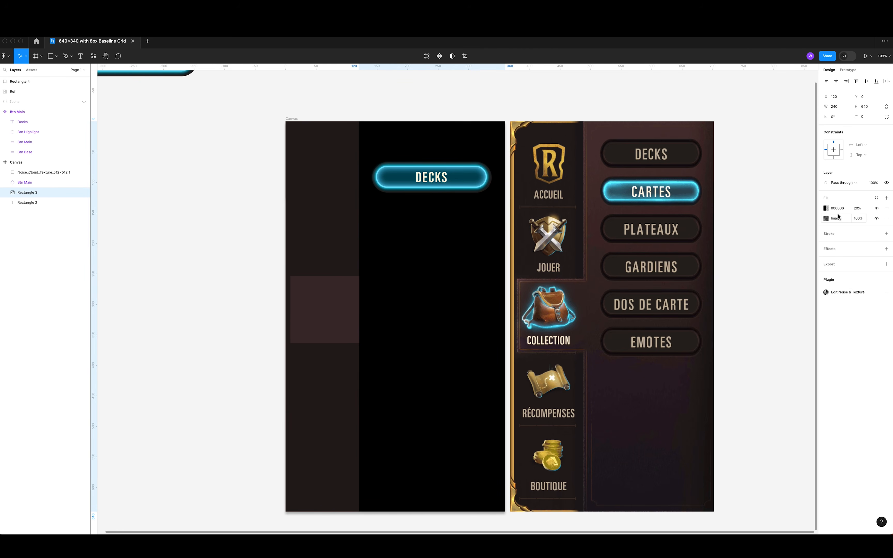
mouse_move(831, 210)
left_mouse_down()
mouse_move(822, 226)
mouse_move(826, 219)
left_mouse_up()
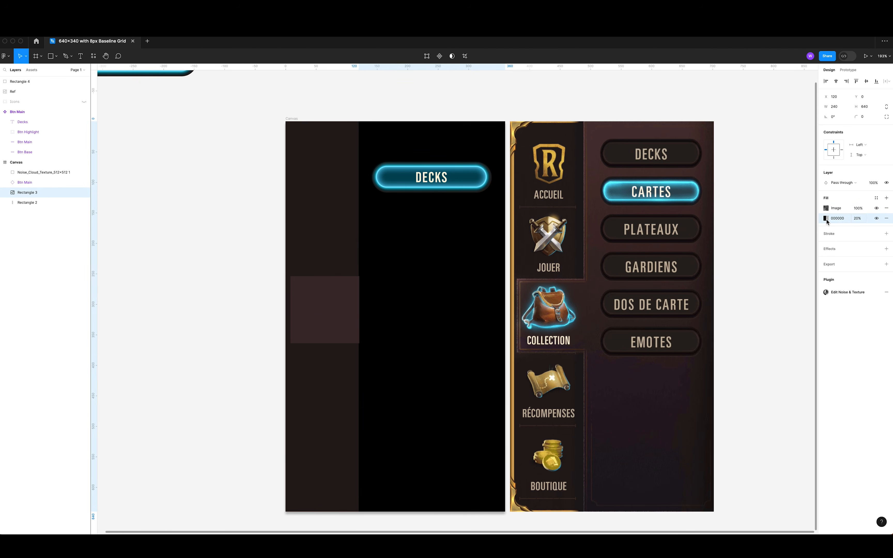
Make the panel's lower fill a linear gradient from 4D3332, sampled from the reference, to 231716 at 100% opacity.
left_click(826, 218)
left_click(752, 326)
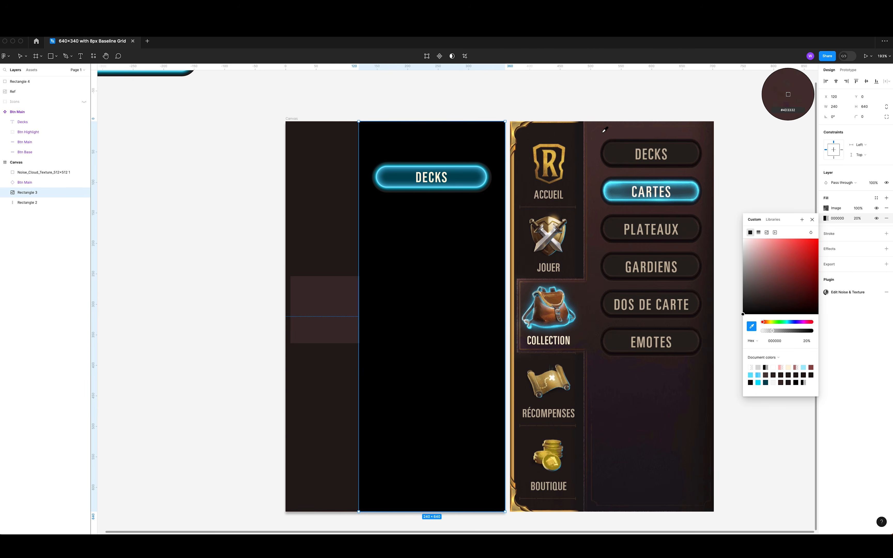
left_click(638, 183)
left_click(758, 233)
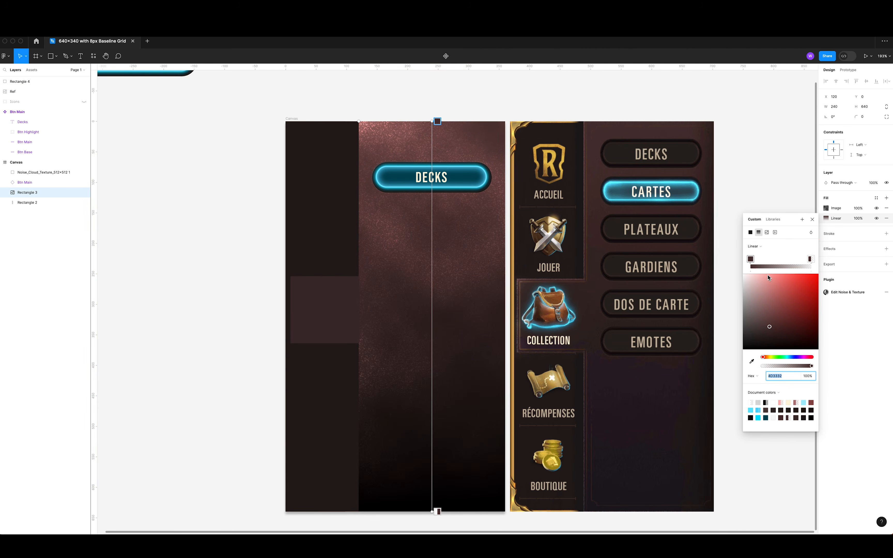
left_click(811, 260)
left_click_drag(788, 366, 846, 366)
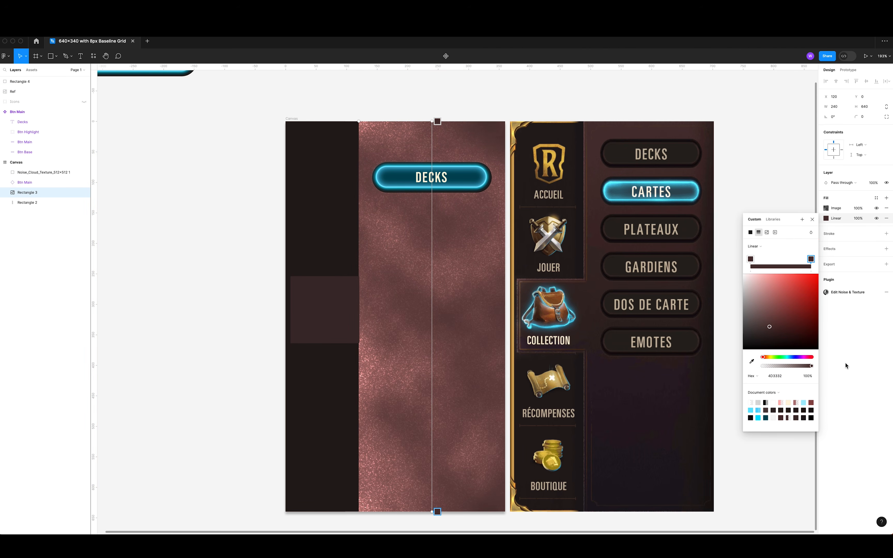
left_click_drag(760, 333, 770, 340)
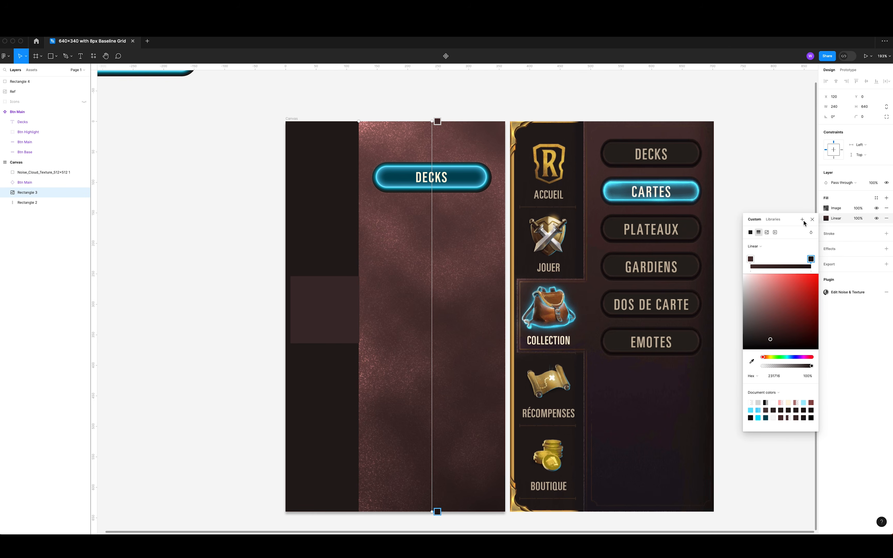
Reduce the opacity of the panel's noise image fill to 20%.
left_click(863, 209)
key("Return")
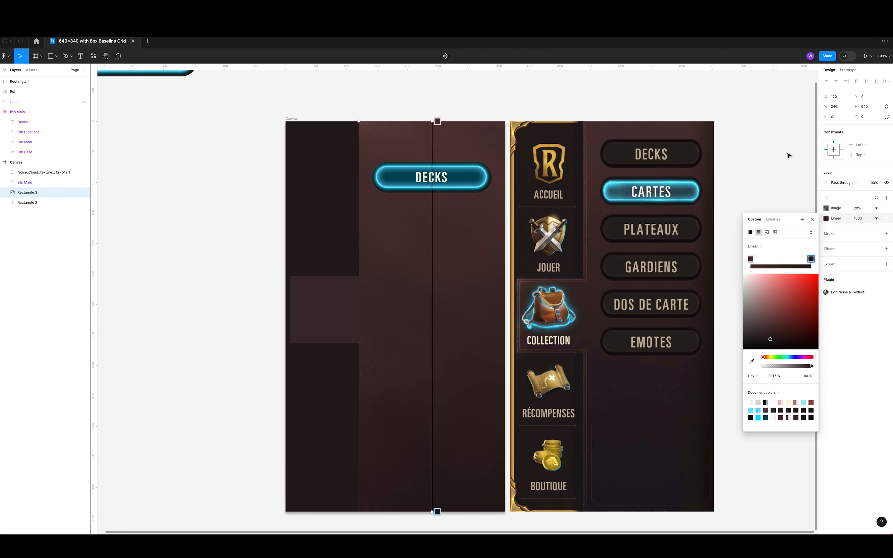
left_click(761, 319)
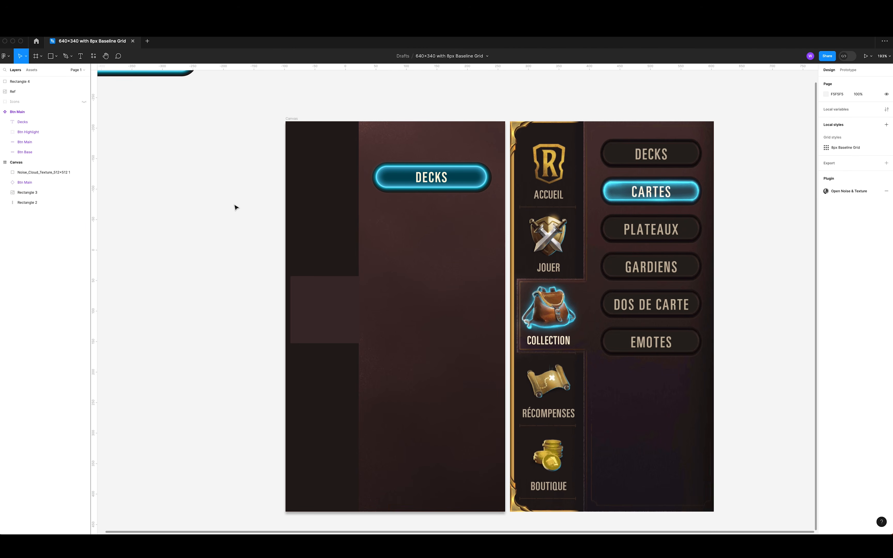
Add an inner shadow to the textured panel in colour FFCBCB at 12% opacity.
left_click(432, 314)
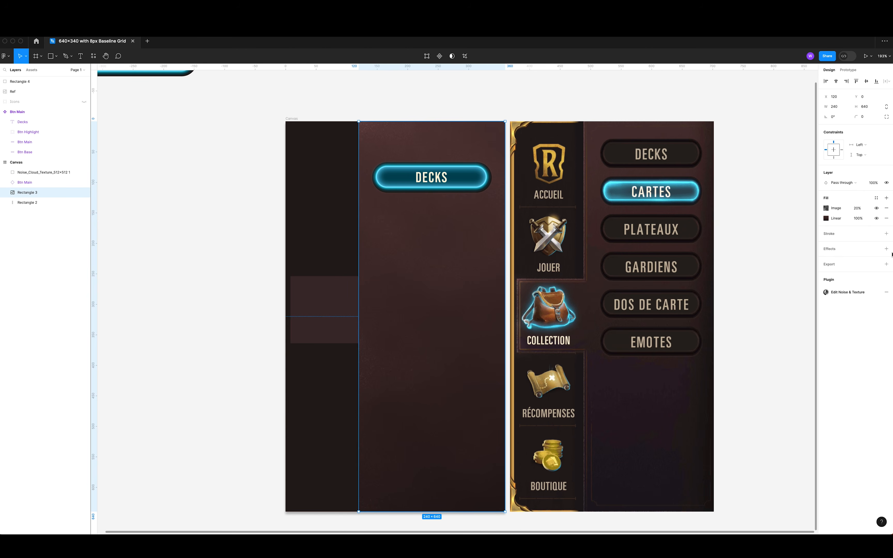
left_click(886, 249)
left_click(836, 261)
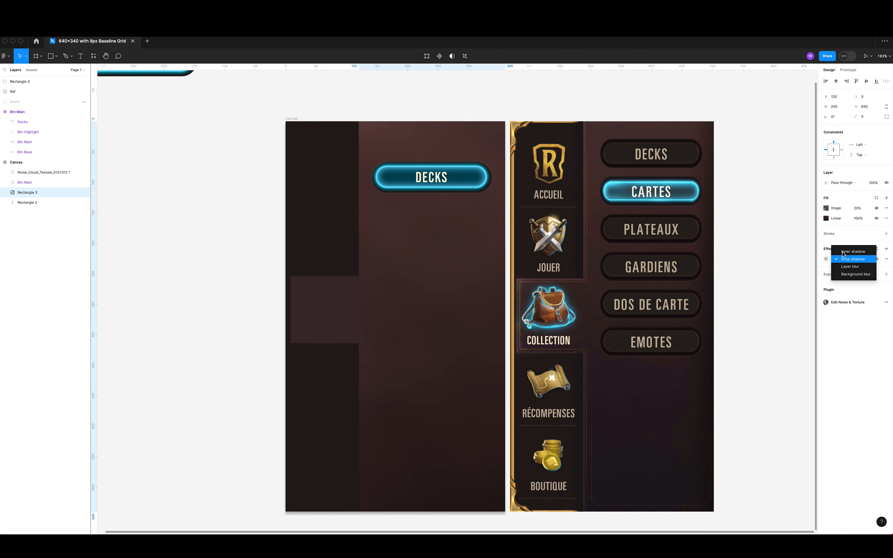
left_click(838, 251)
left_click(825, 258)
left_click(750, 294)
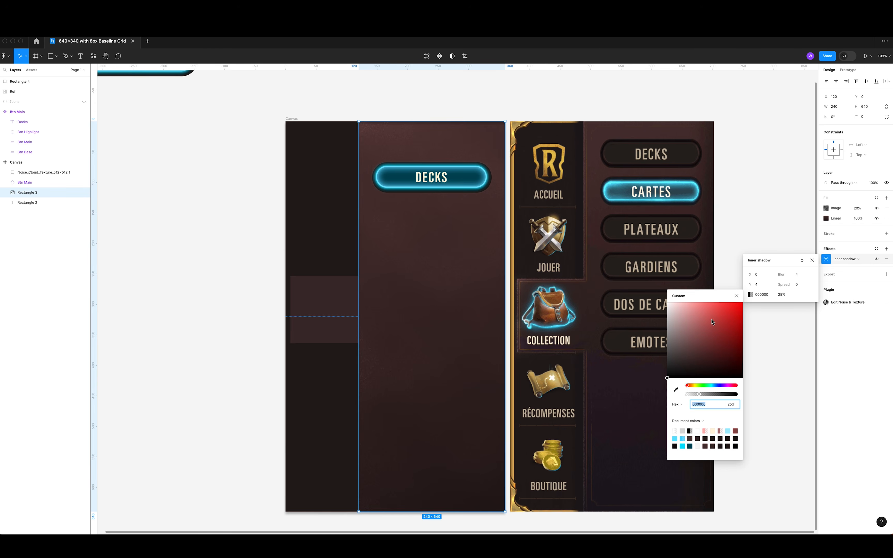
left_click_drag(710, 310, 687, 290)
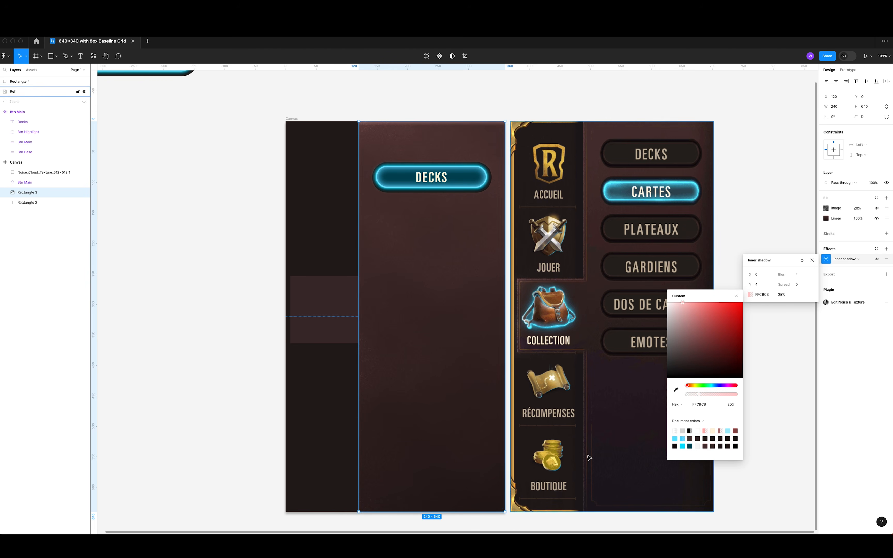
left_click_drag(698, 395, 689, 394)
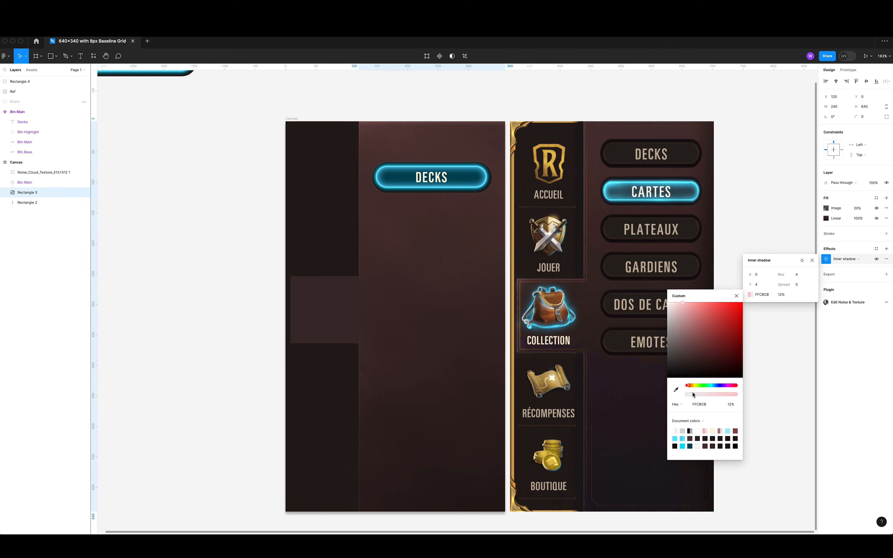
Set the panel's inner shadow to X 1, Y 0 and blur 1, with the Hard light blend mode.
left_click(760, 287)
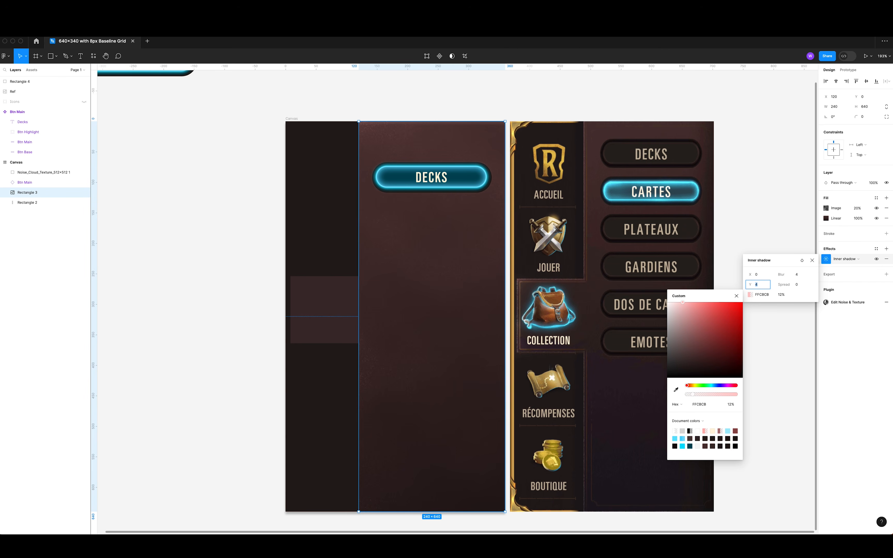
mouse_move(751, 276)
left_mouse_down()
mouse_move(778, 274)
mouse_move(764, 271)
left_mouse_up()
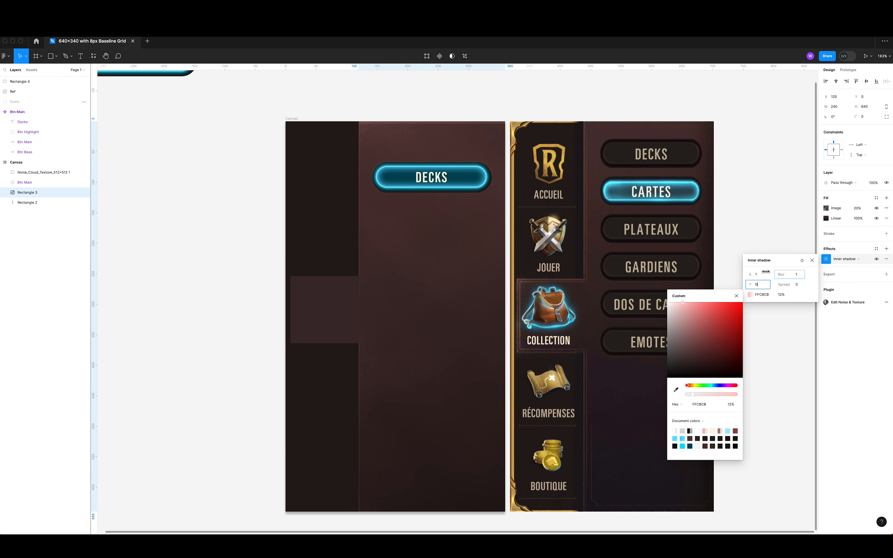
left_click(802, 261)
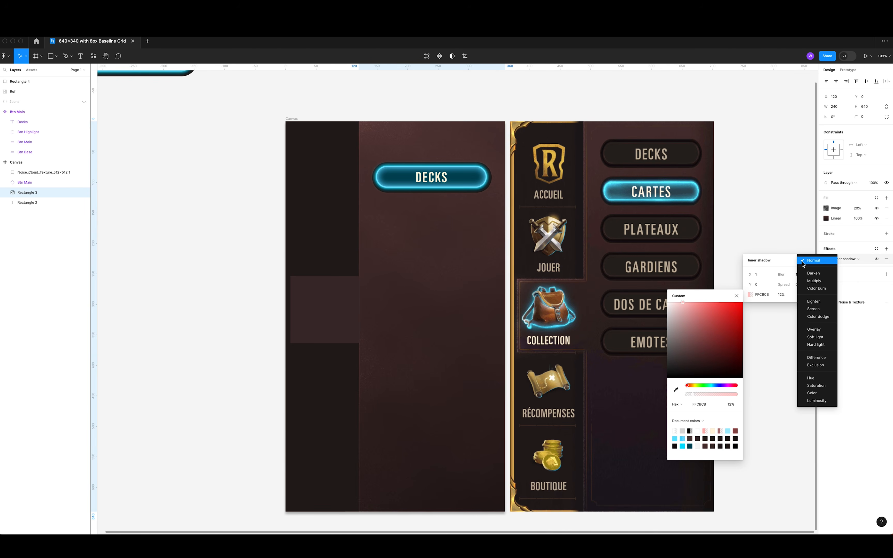
left_click(816, 345)
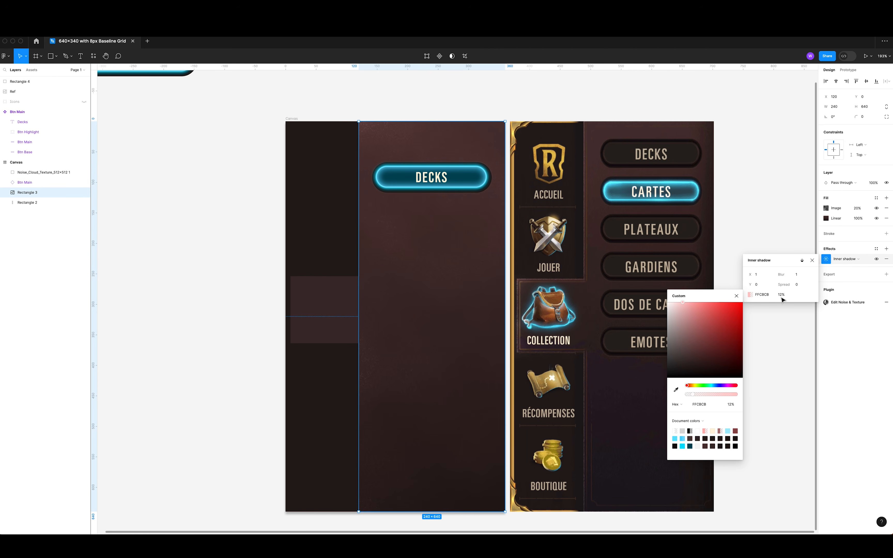
left_click(788, 277)
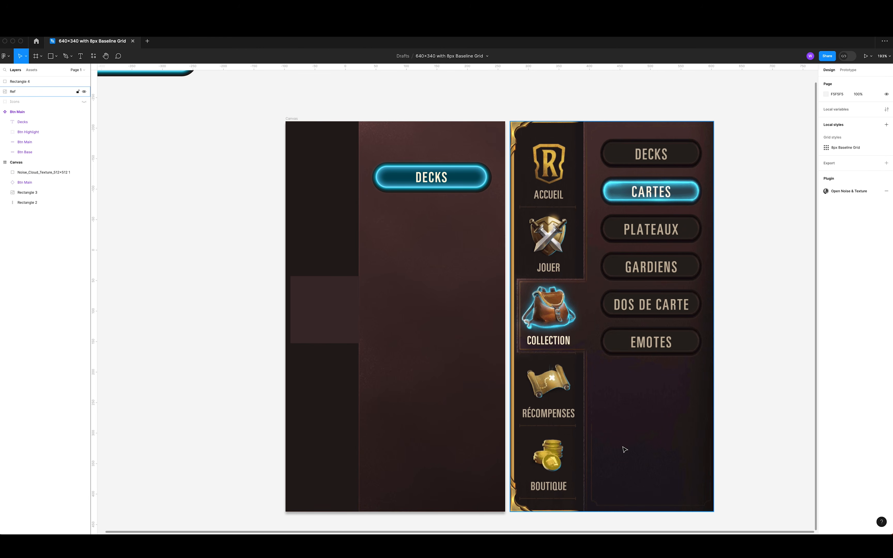
Draw a rectangle of about 208×186 inset from the top edges of the textured panel.
left_click(51, 56)
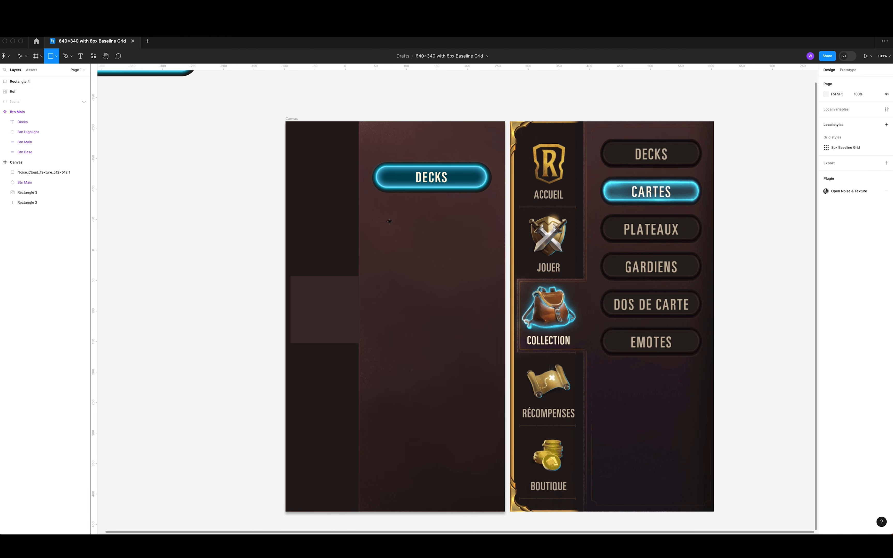
scroll(261, 153, "up", 2)
scroll(261, 229, "right", 3)
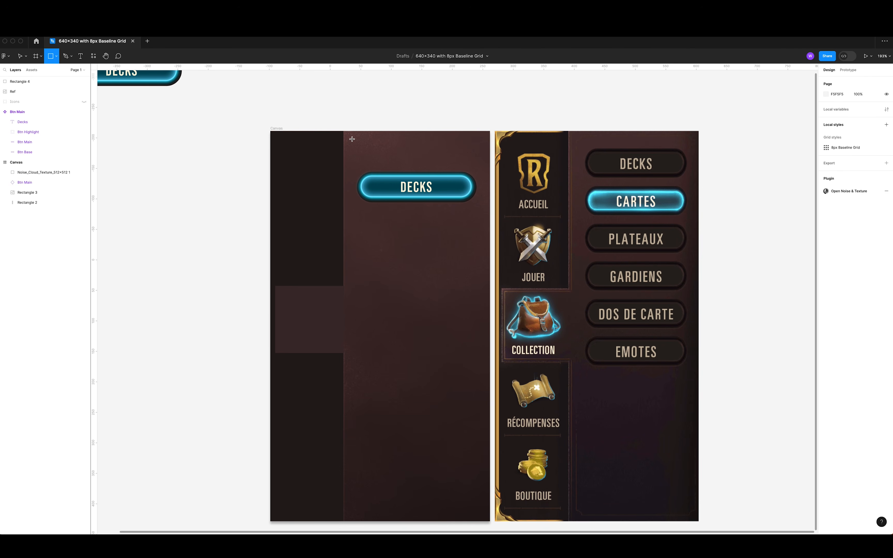
mouse_move(352, 139)
left_mouse_down()
mouse_move(428, 255)
mouse_move(481, 407)
mouse_move(465, 341)
mouse_move(482, 255)
left_mouse_up()
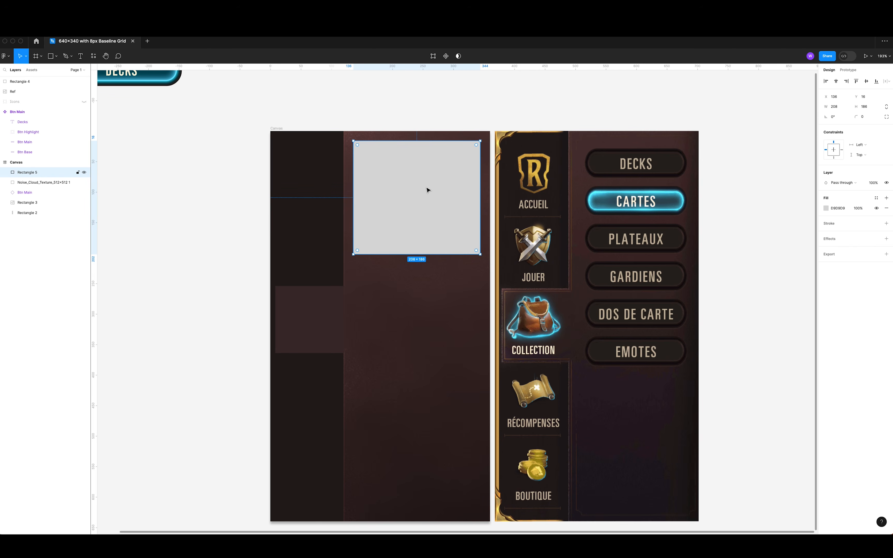
Place a 32×32 circle centred on each of the new rectangle's four corners.
left_click(56, 56)
left_click(47, 95)
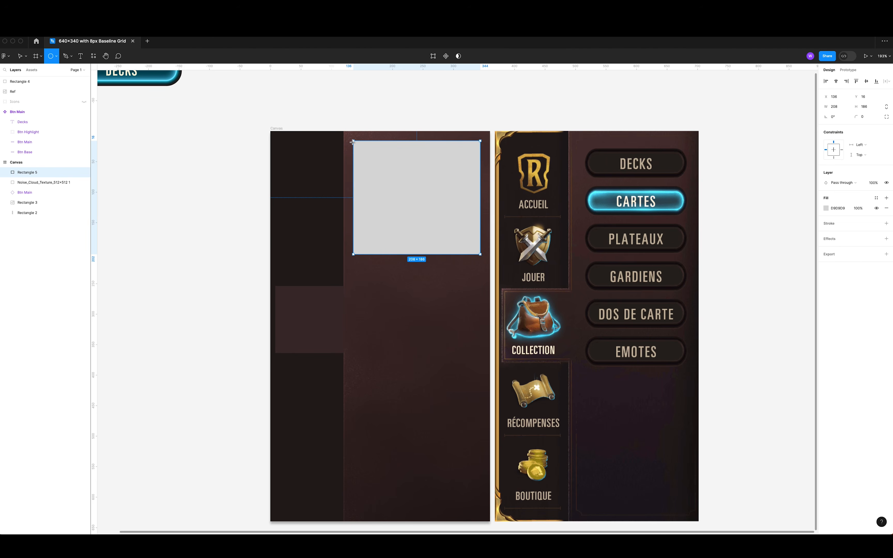
mouse_move(352, 141)
left_mouse_down()
mouse_move(357, 133)
mouse_move(486, 143)
mouse_move(482, 255)
mouse_move(353, 260)
left_mouse_up()
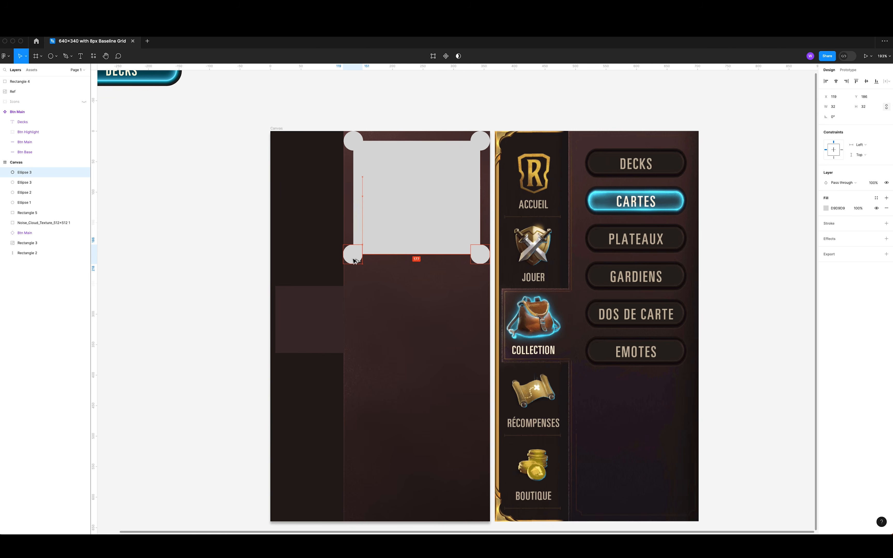
Subtract the four corner circles from the rectangle to give it concave corners.
left_click(353, 140, "shift")
left_click(479, 141, "shift")
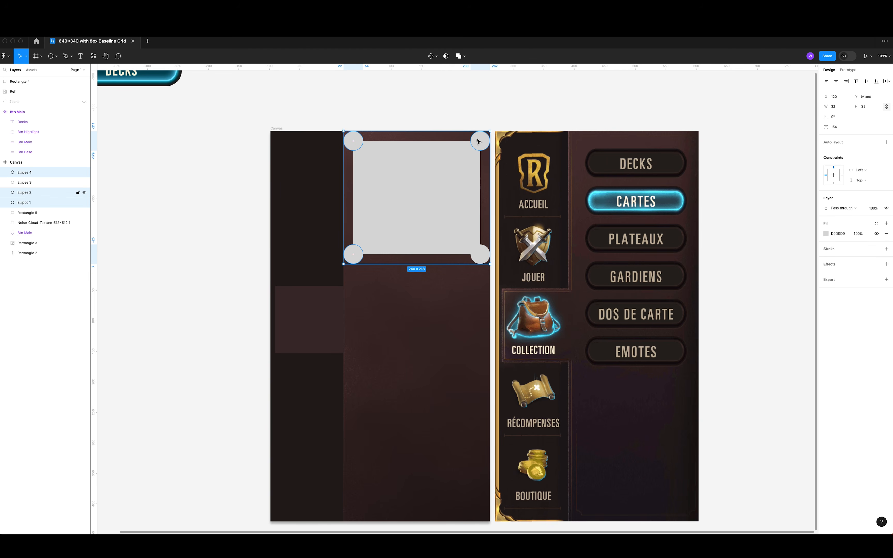
left_click(481, 255, "shift")
left_click(432, 220, "shift")
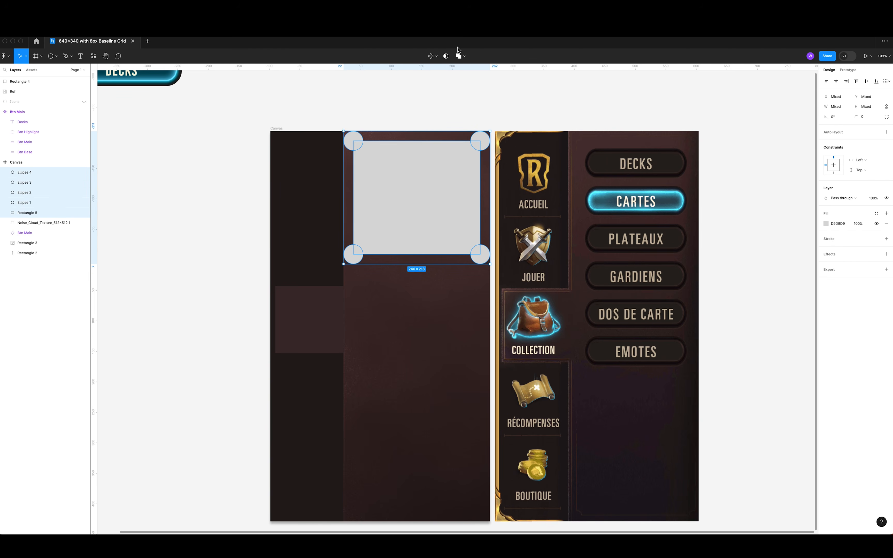
left_click(460, 56)
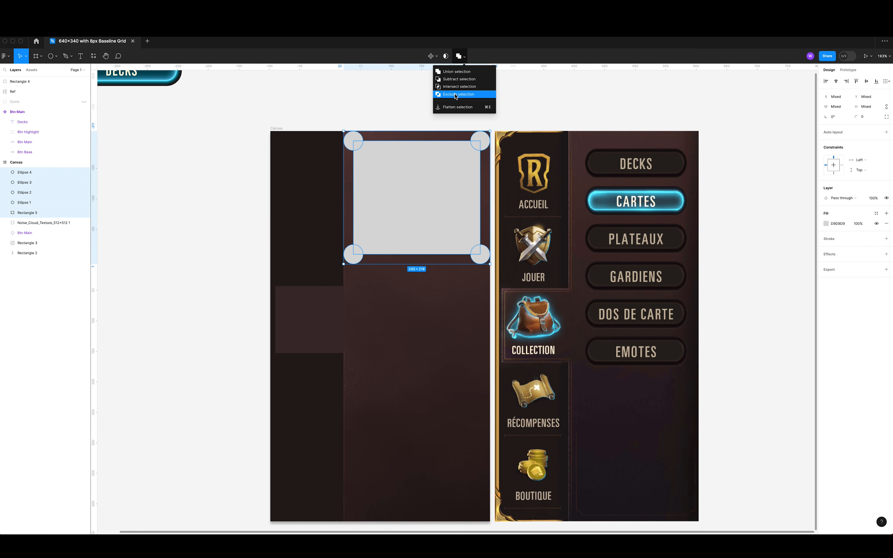
left_click(454, 79)
left_click(442, 113)
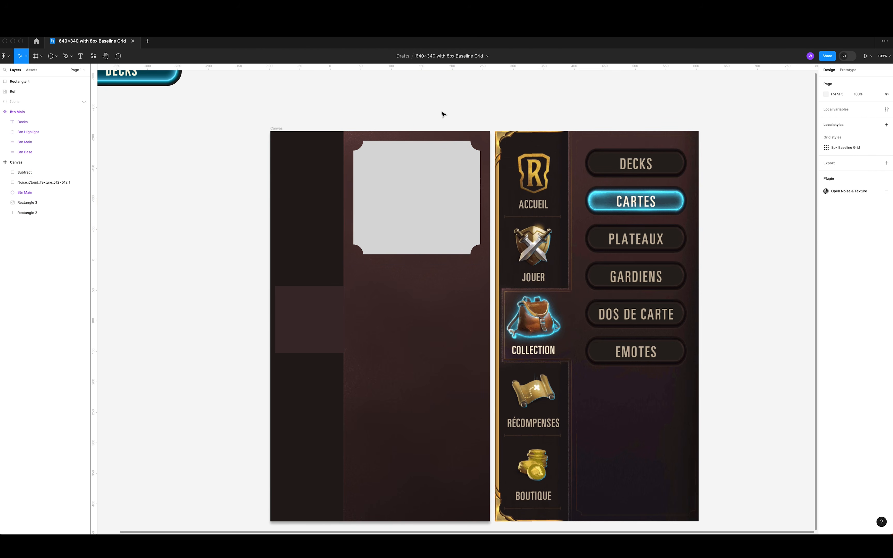
Replace the notched frame shape's fill with an inside stroke of width 1.
left_click(439, 192)
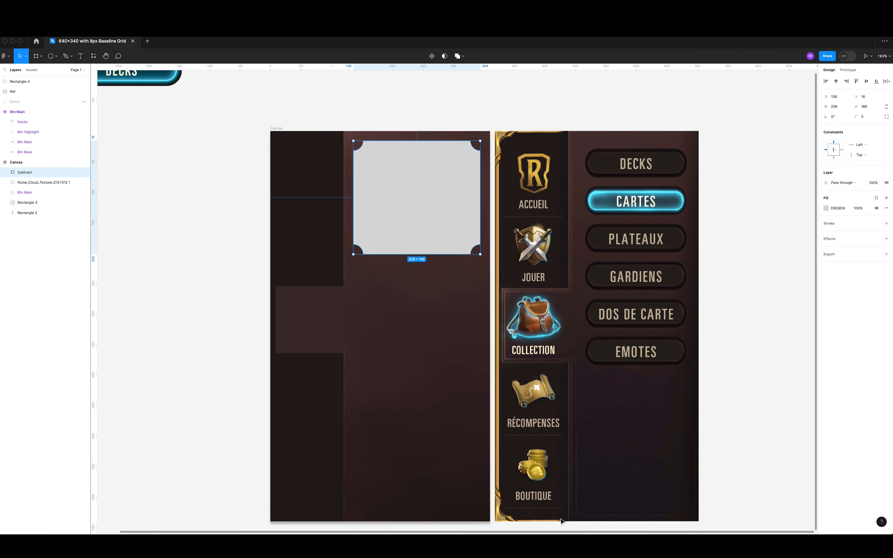
left_click(886, 208)
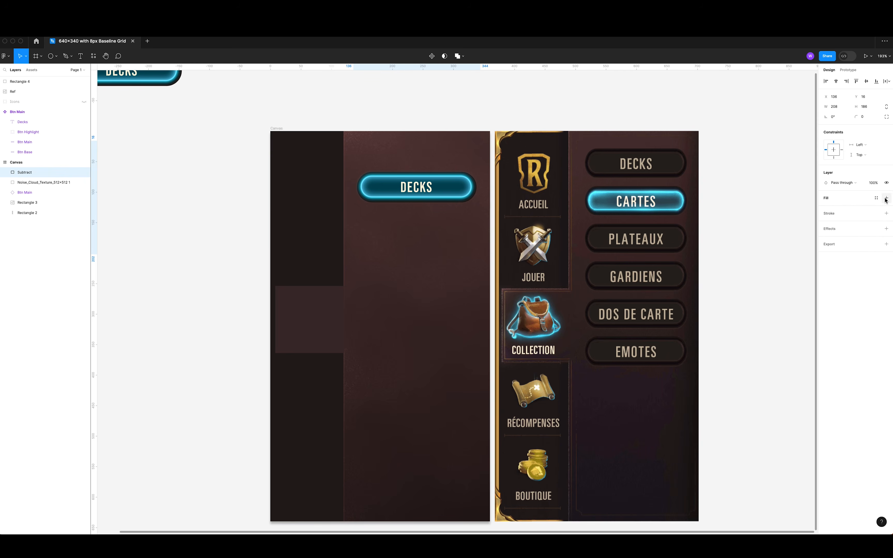
left_click(886, 214)
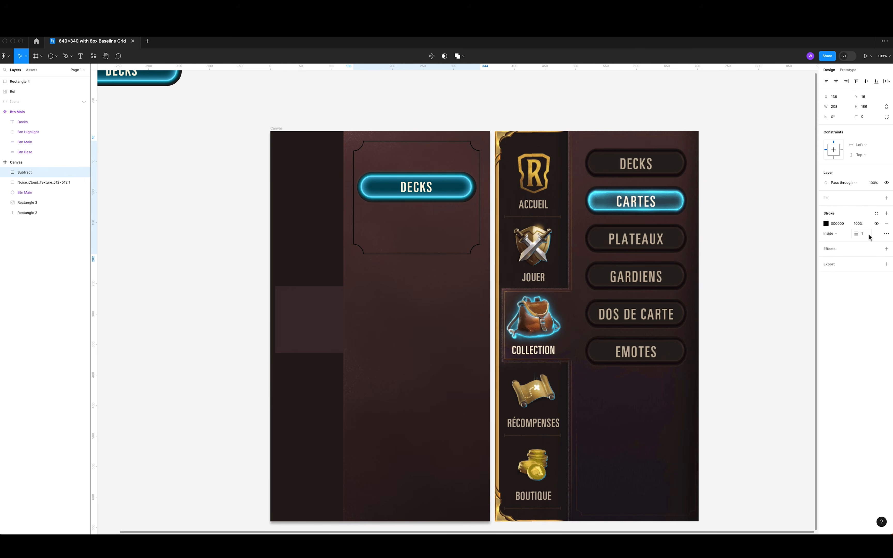
Colour the notched frame's stroke FFC6C6 and set its blend mode to Overlay.
left_click(827, 223)
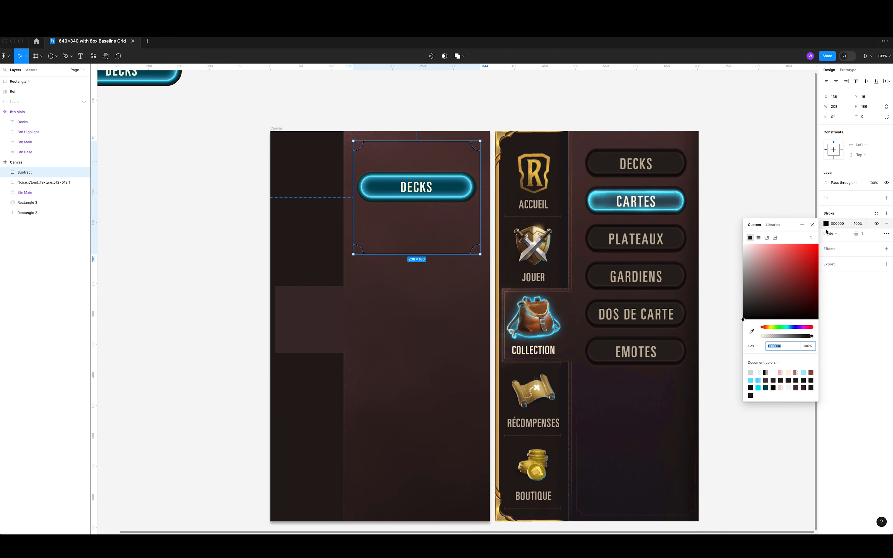
left_click(759, 244)
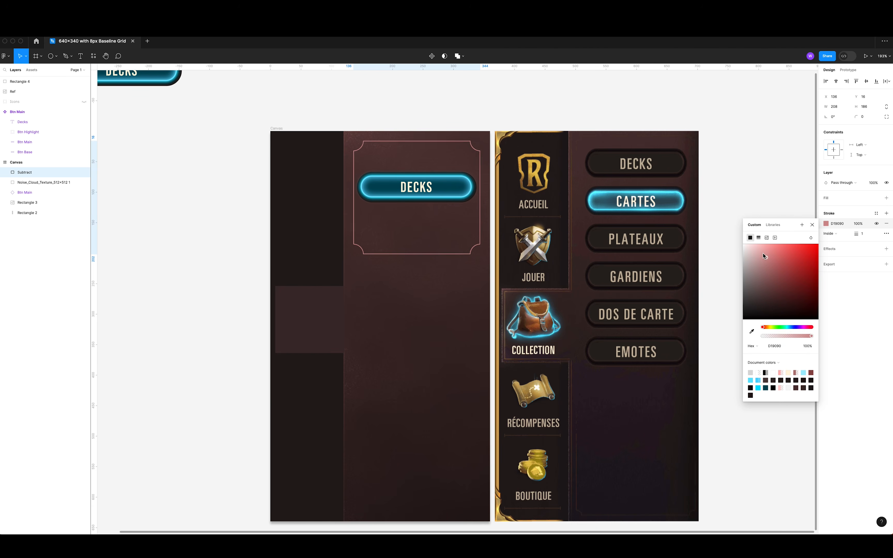
left_click(811, 238)
left_click(823, 310)
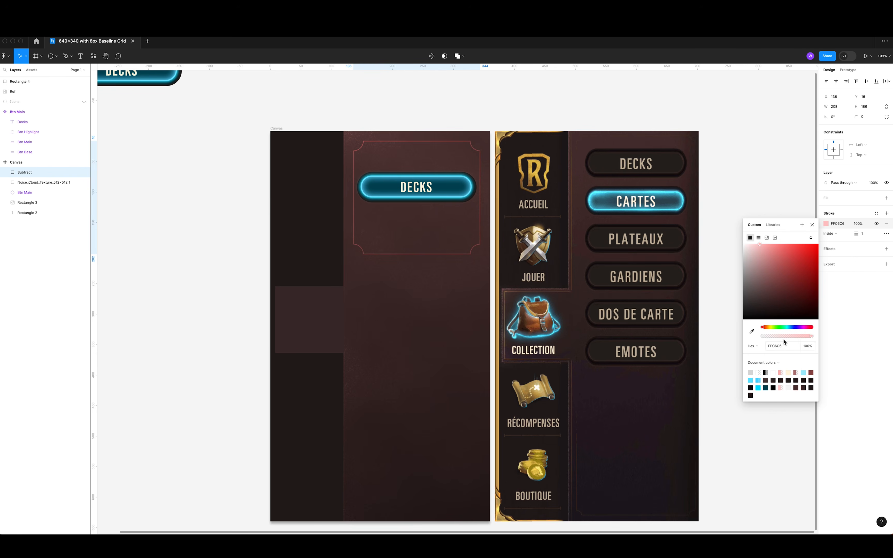
Lower the notched frame's stroke opacity to 11%.
left_click_drag(784, 335, 770, 336)
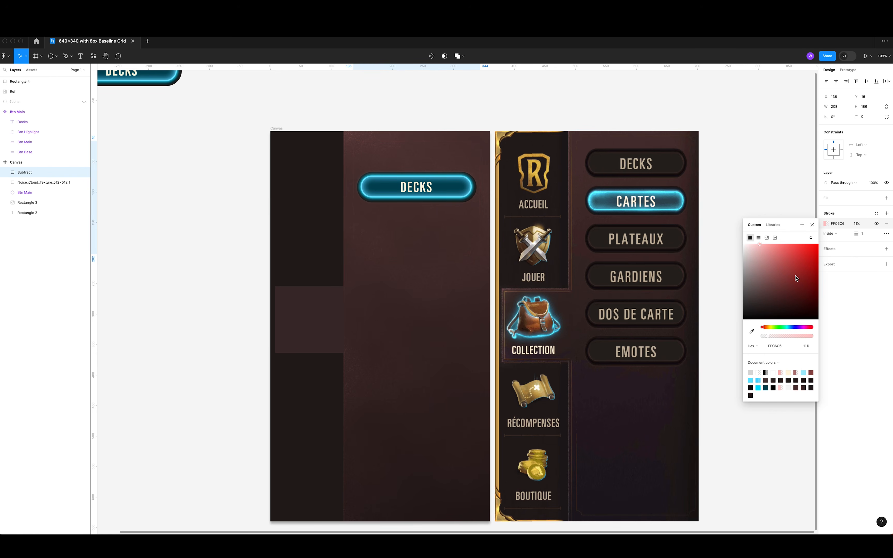
left_click(812, 225)
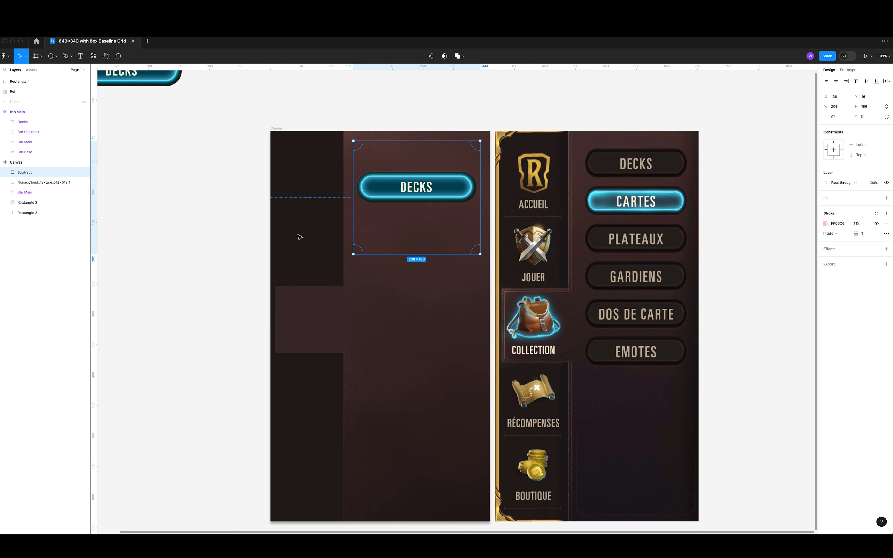
key("Return")
left_click(266, 233)
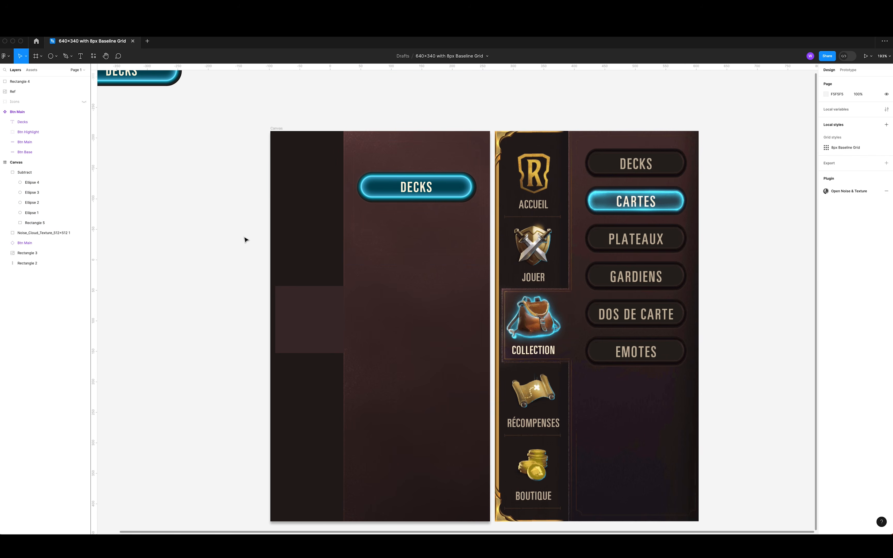
Try stretching the notched frame downward to a height of 560, and undo the resize.
left_click(365, 254)
left_click_drag(379, 255, 382, 483)
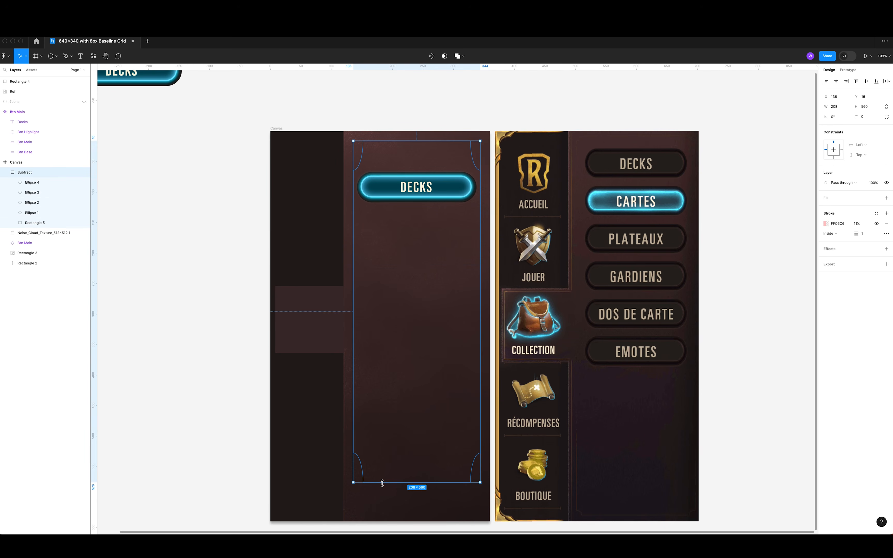
key("ctrl+z")
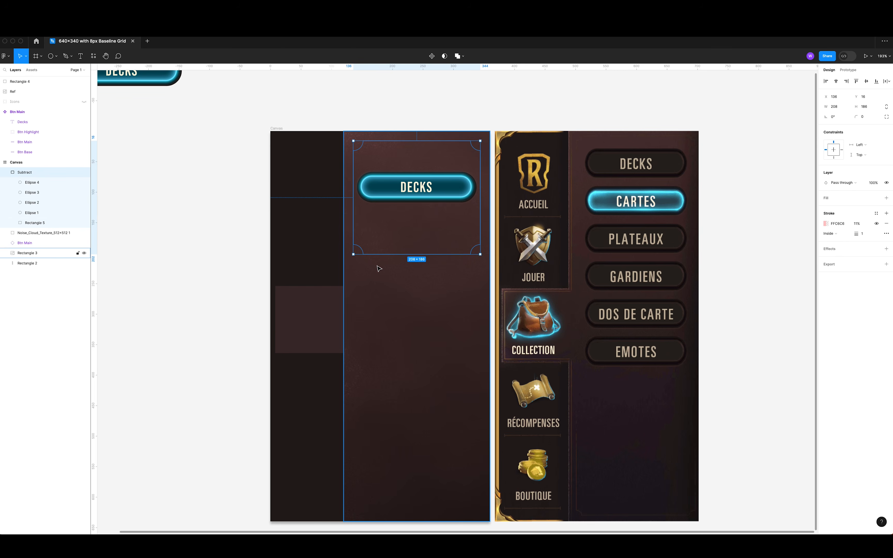
Convert the notched frame into a component, try stretching it downward, and undo that resize.
key("Return")
left_click(364, 261)
left_click(420, 141)
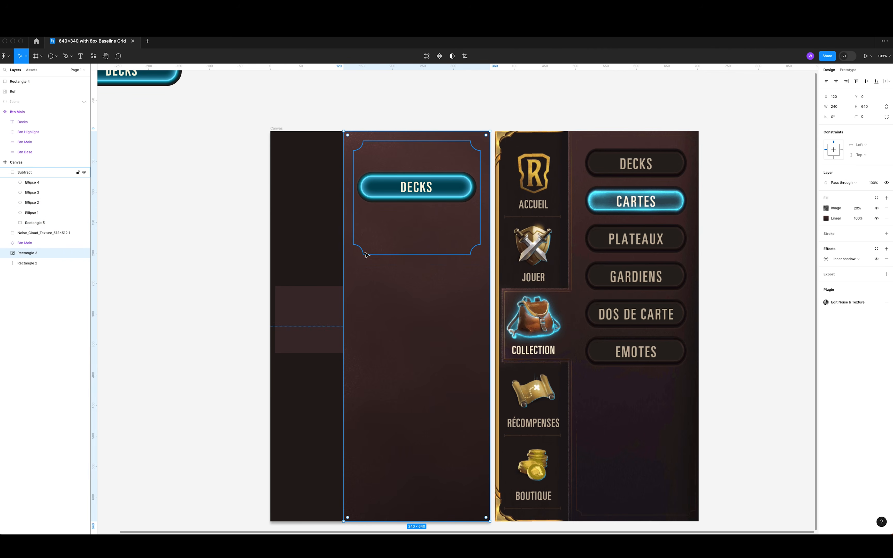
right_click(421, 141)
left_click(459, 274)
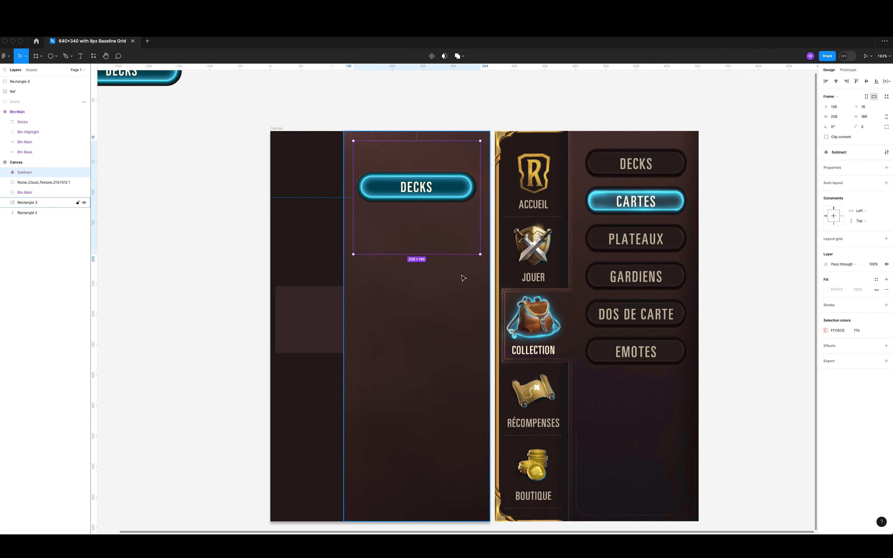
left_click_drag(462, 254, 458, 300)
key("ctrl+z")
Set the constraints of the frame's bottom-right corner circle to Right and Bottom.
left_click(480, 253)
left_click(479, 253)
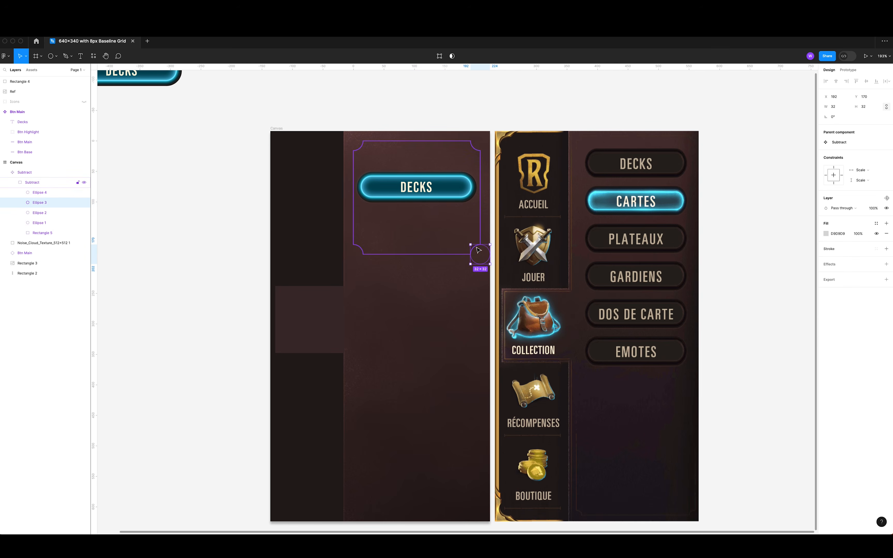
left_click(852, 171)
left_click(859, 160)
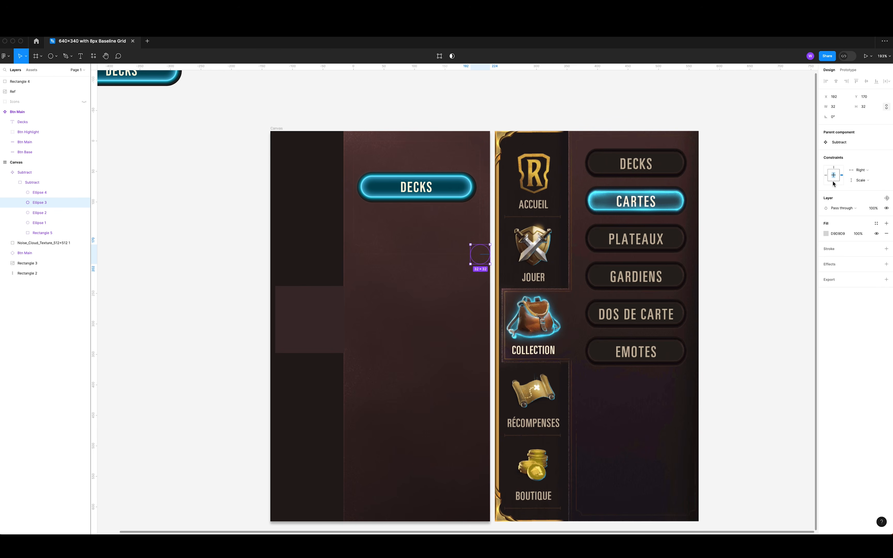
Constrain the remaining three corner circles to their own corners: Right and Top, Left and Top, Left and Bottom.
left_click(480, 141)
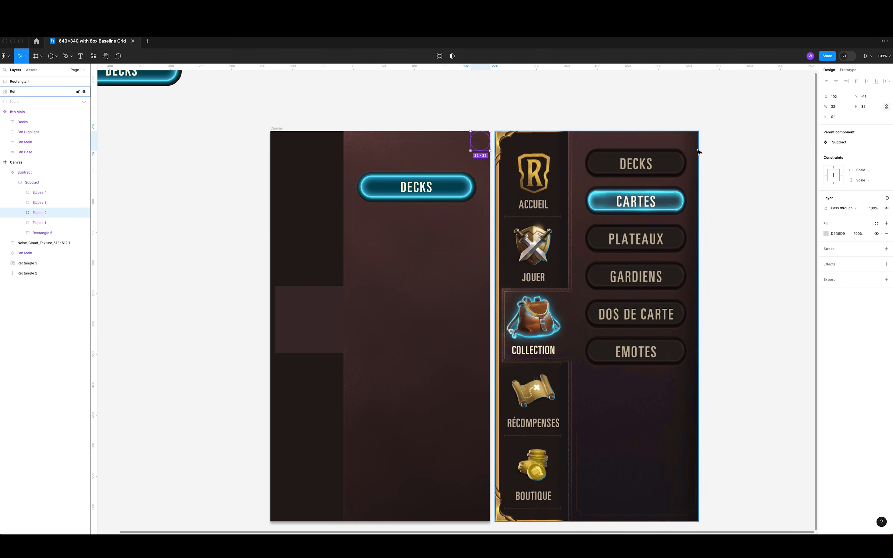
key("Tab")
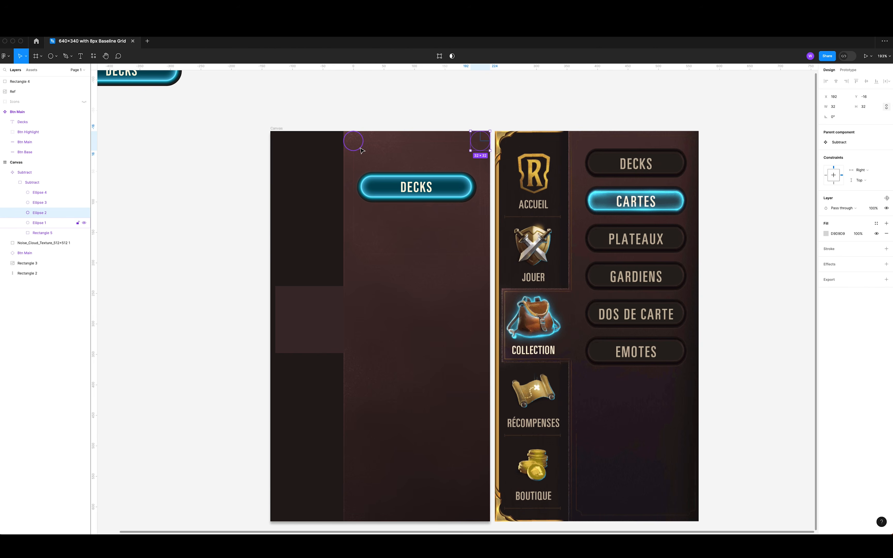
left_click(834, 168)
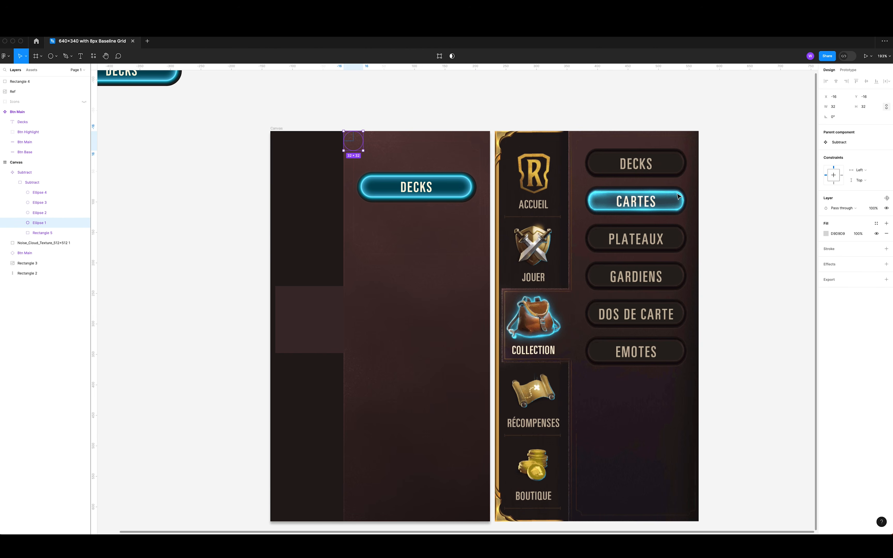
key("Tab")
key("Tab")
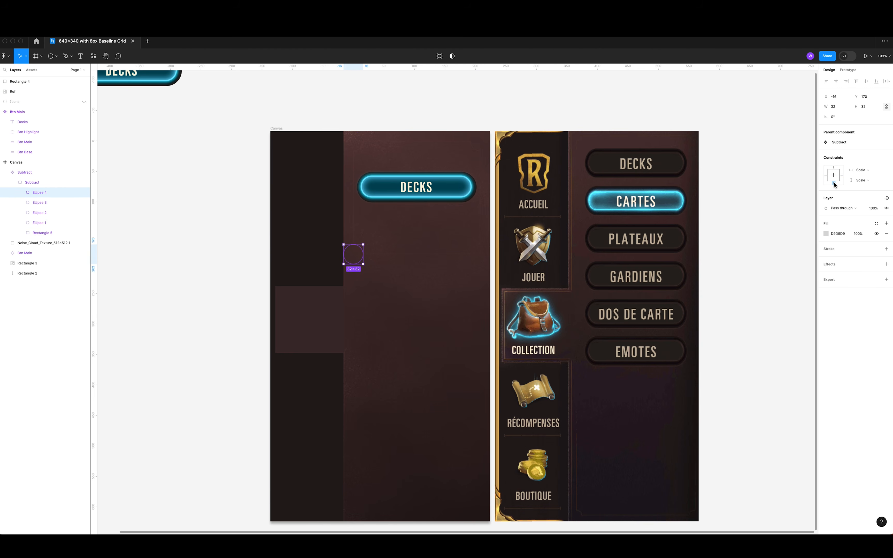
Stretch the frame component downward to 208×608 and set its stroke opacity to 50%.
left_click(467, 155)
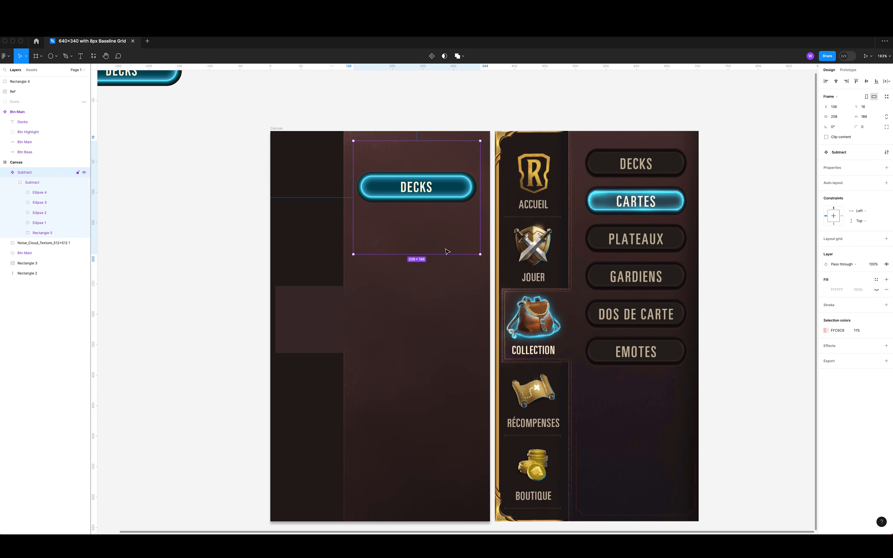
left_click_drag(446, 285, 440, 319)
left_click_drag(431, 434, 431, 454)
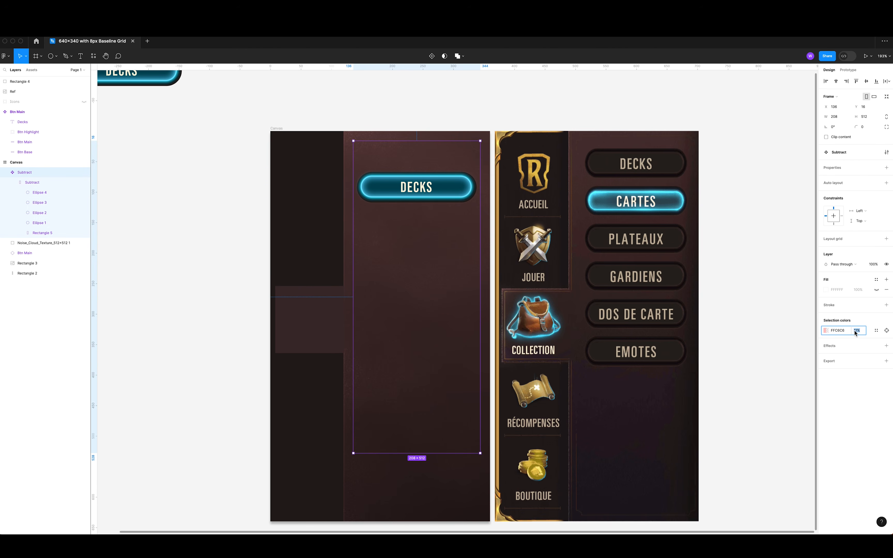
key("Return")
scroll(461, 130, "down", 3)
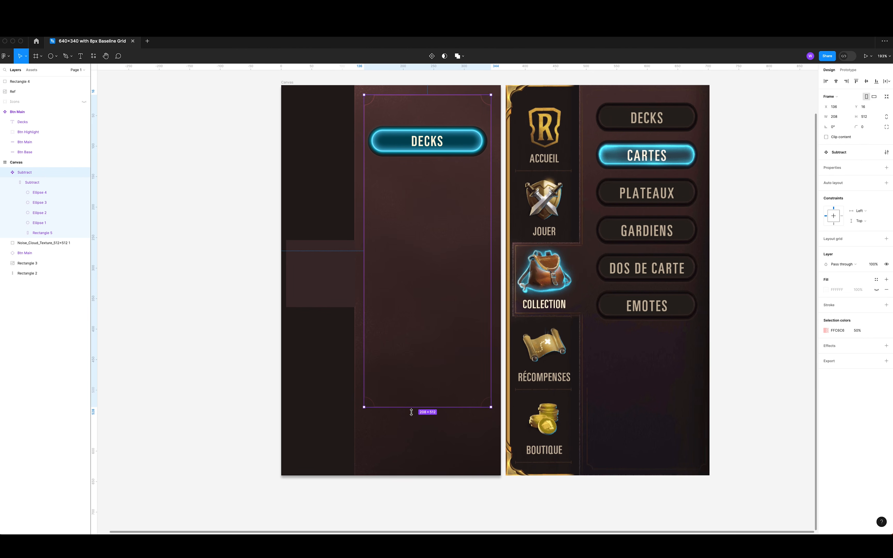
left_click_drag(411, 407, 401, 468)
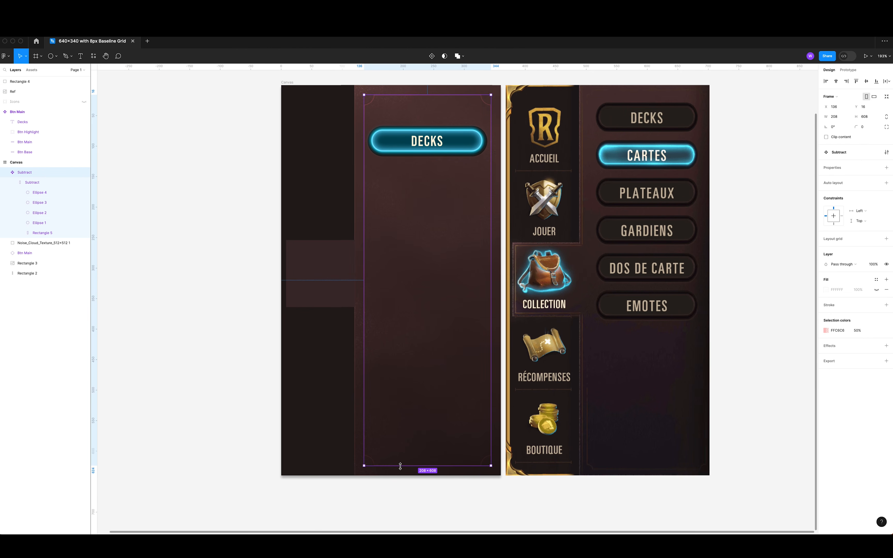
left_click(416, 501)
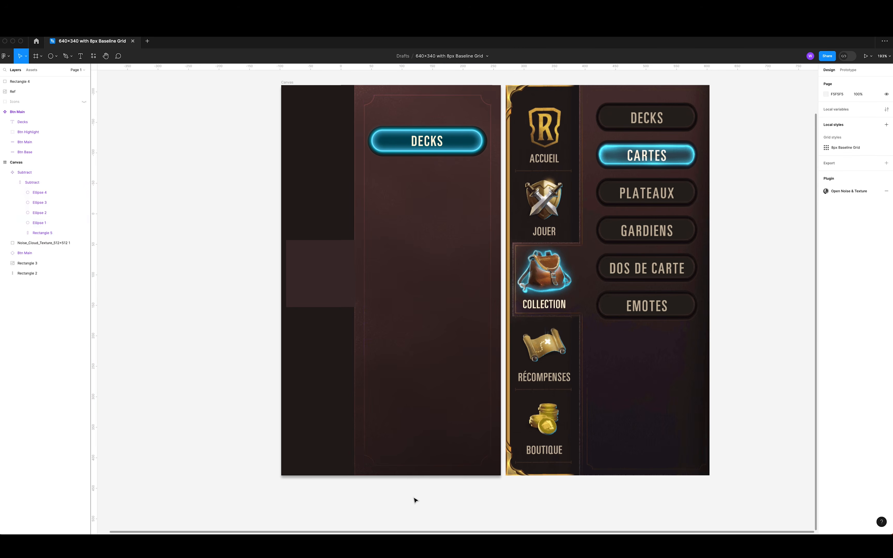
Shrink the frame's two top corner circles to 22×22 about their centres.
left_click(487, 106)
double_click(486, 106)
key("Escape")
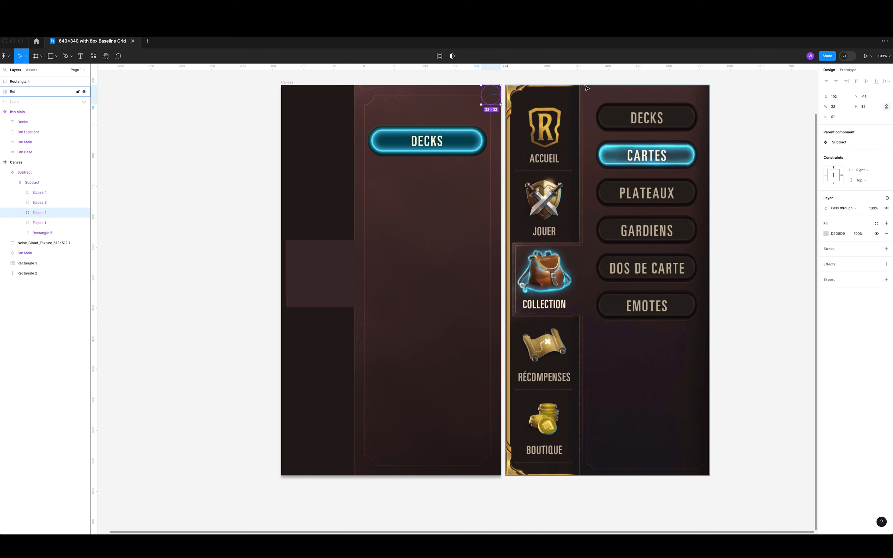
key("alt")
left_click_drag(498, 88, 496, 89)
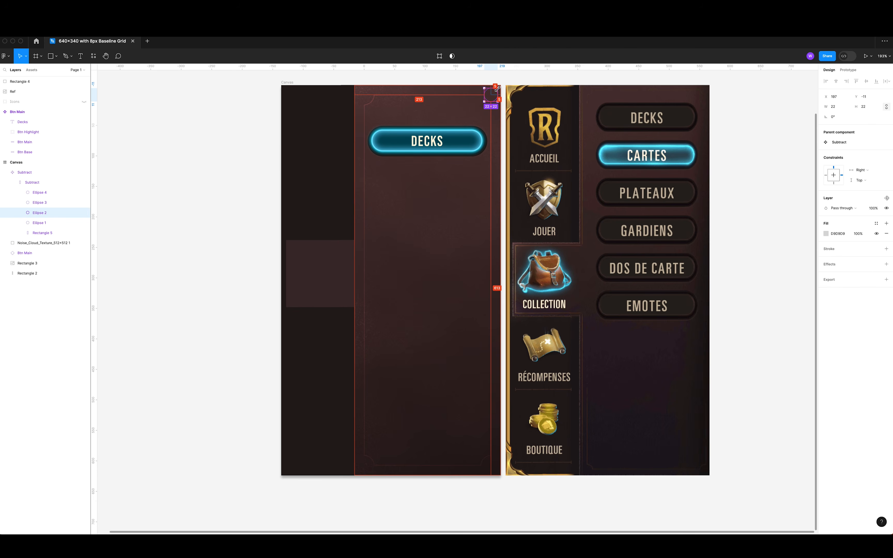
left_click(363, 97)
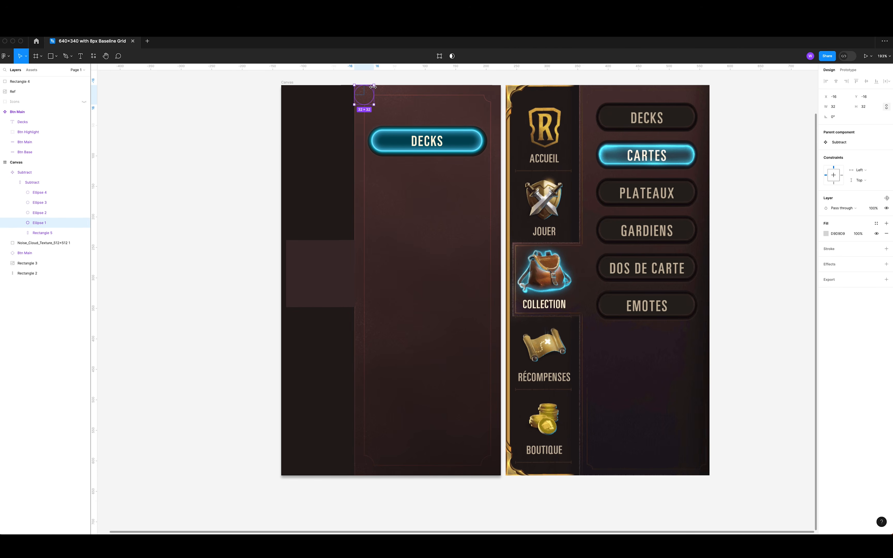
left_click_drag(371, 87, 369, 90)
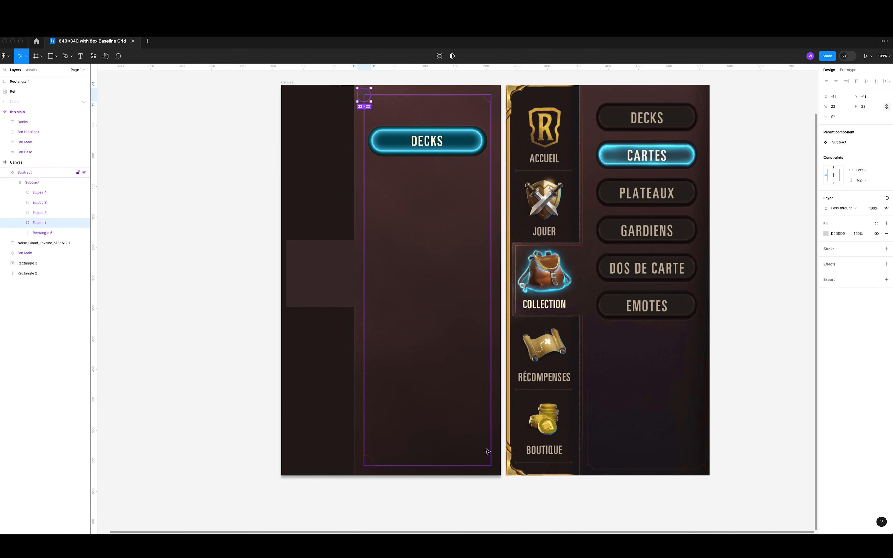
Shrink the frame's two bottom corner circles to 22×22 about their centres.
left_click(485, 463)
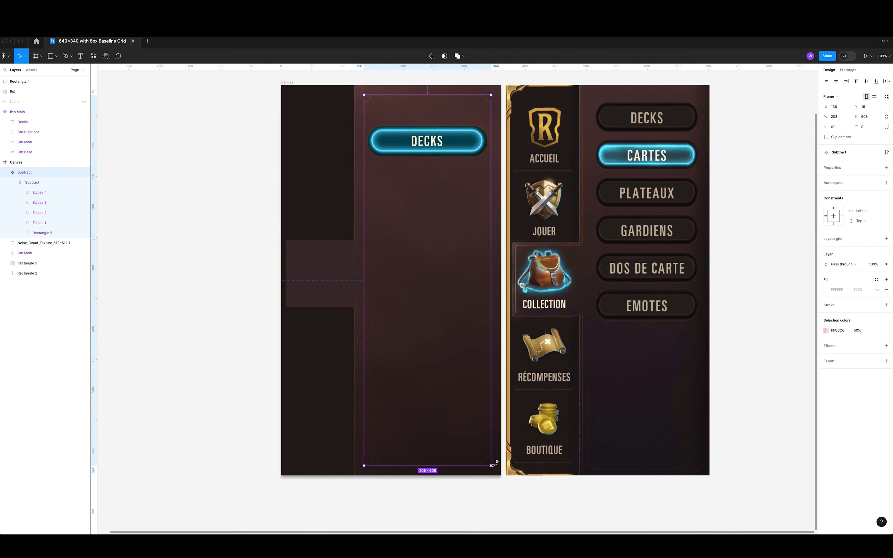
double_click(486, 463)
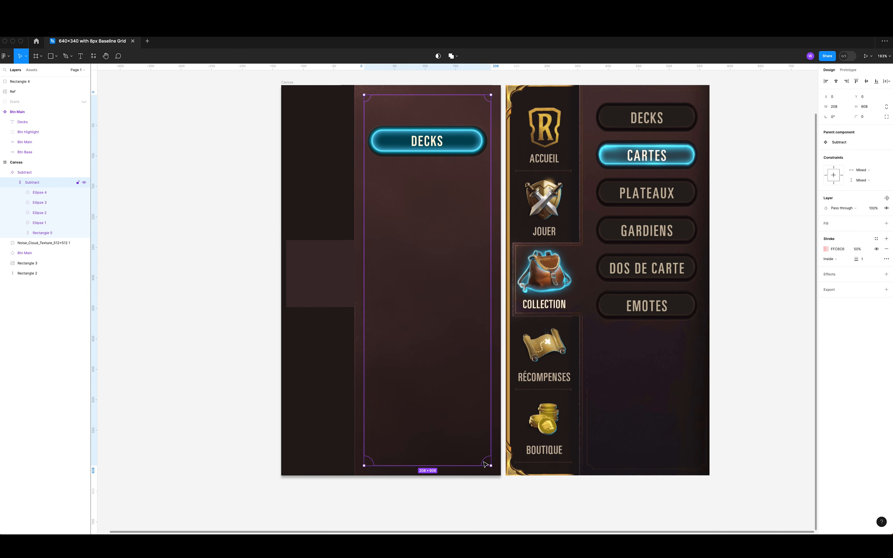
left_click(485, 464)
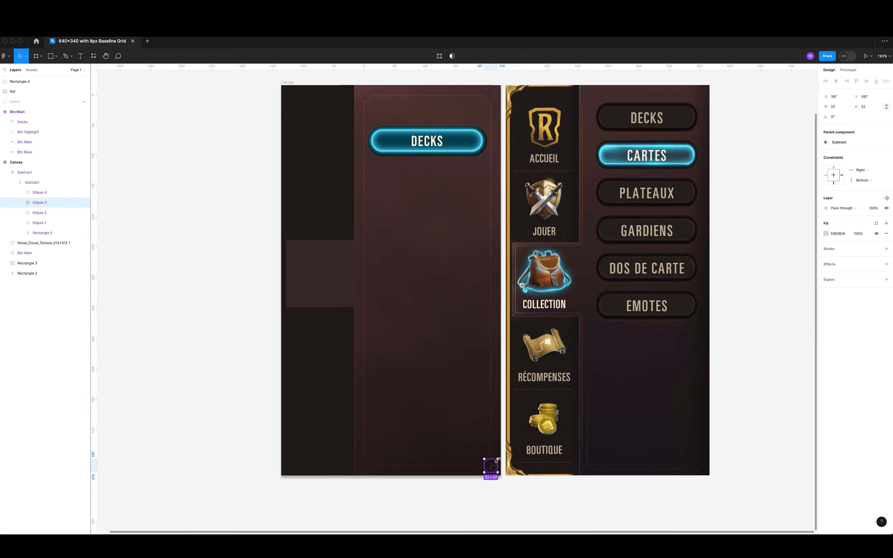
left_click(371, 462)
left_click_drag(374, 459, 371, 460)
left_click(380, 493)
scroll(305, 398, "up", 2)
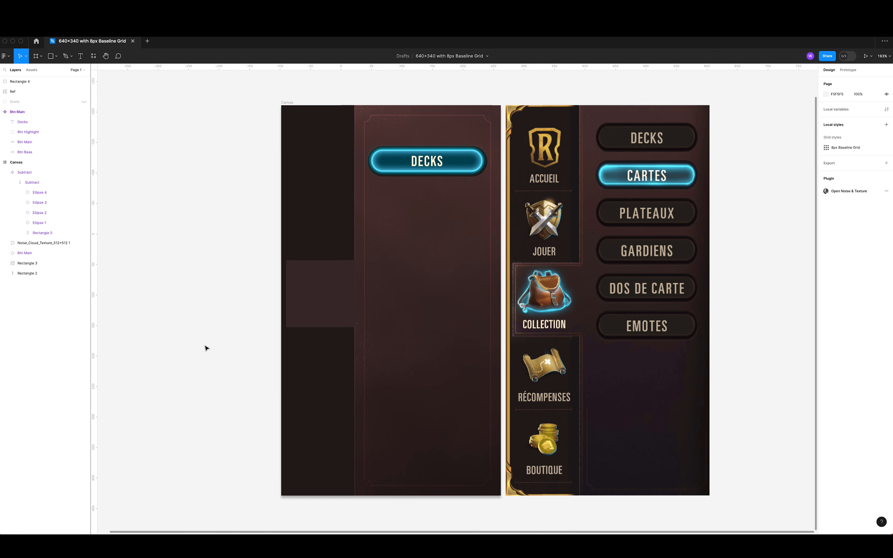
Set the frame component's stroke colour opacity to 10%.
left_click(392, 120)
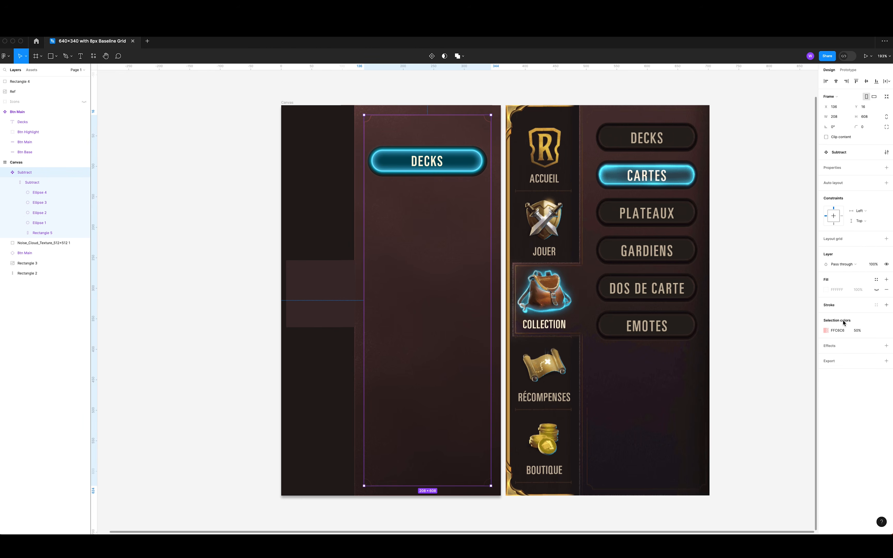
left_click(856, 331)
type("10")
key("Return")
left_click(300, 177)
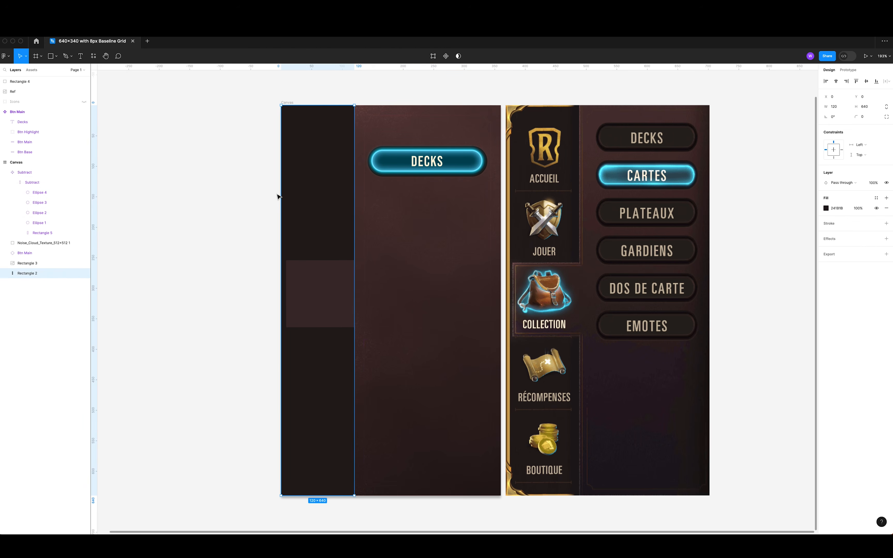
left_click(246, 221)
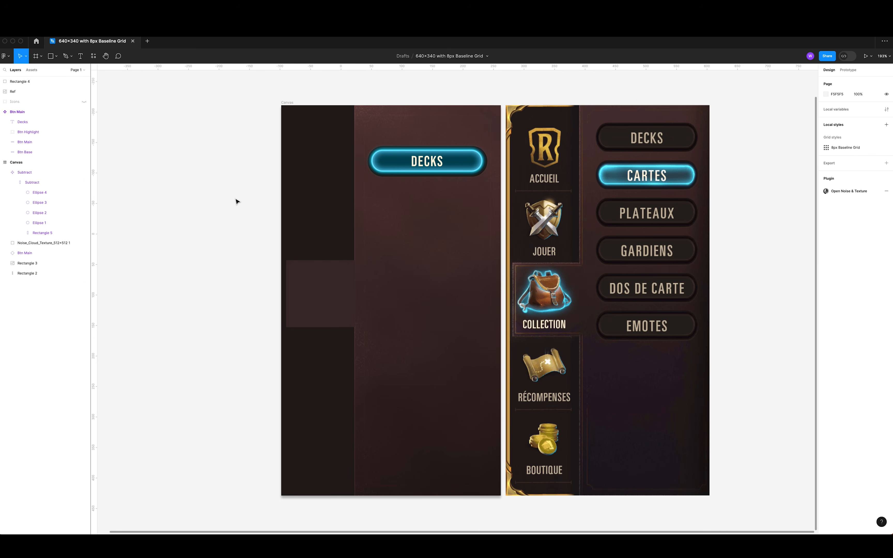
Extend all four sides of the frame component to make it 224×624 at X 128, Y 8.
left_click(364, 165)
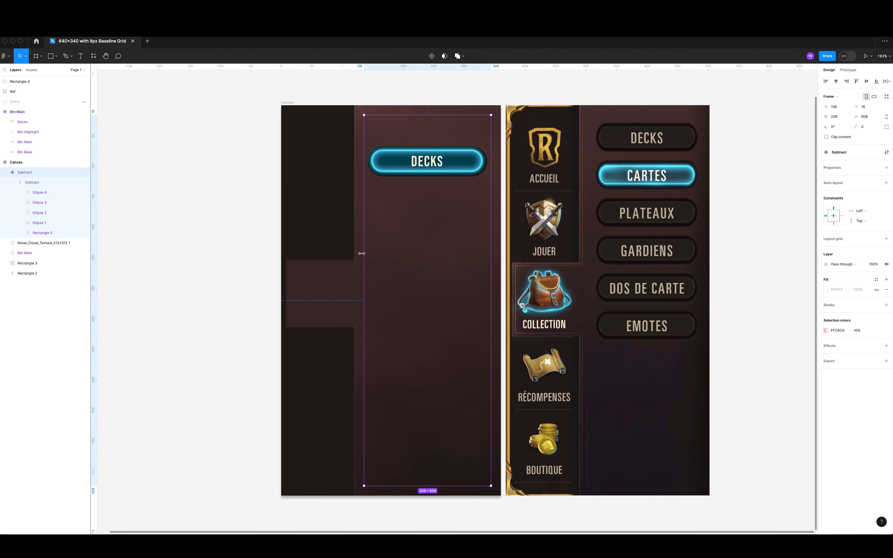
left_click_drag(359, 255, 359, 254)
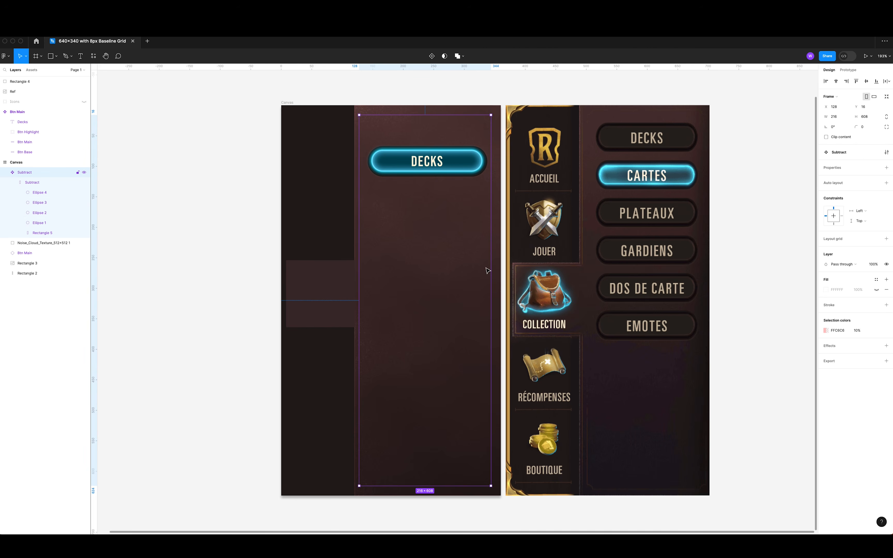
left_click_drag(490, 268, 495, 267)
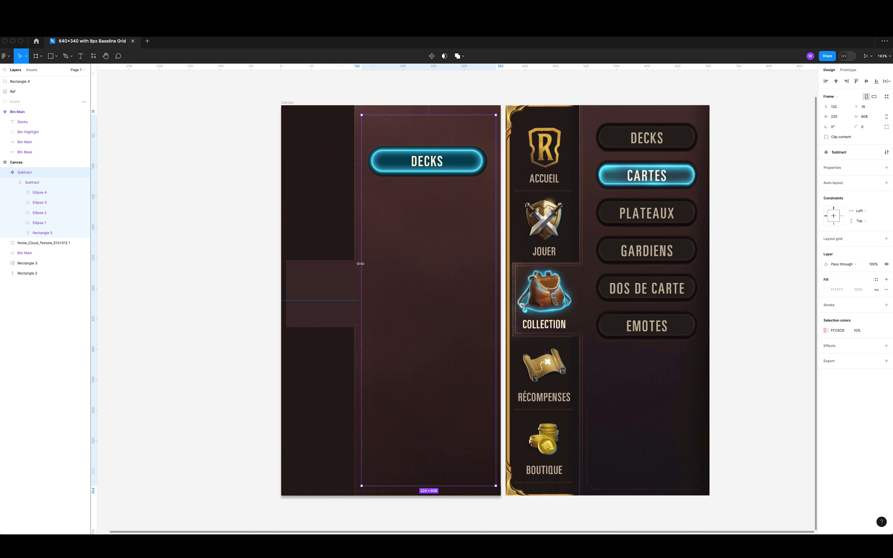
left_click_drag(391, 115, 392, 110)
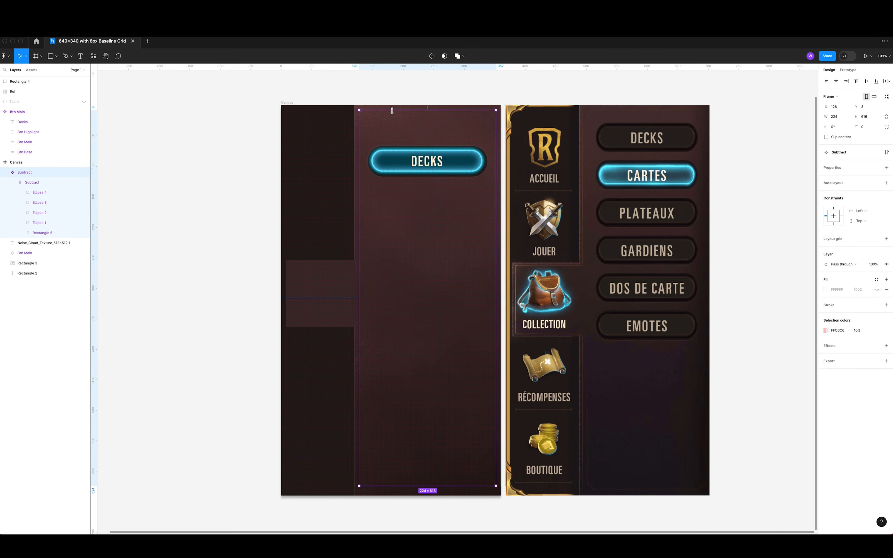
left_click_drag(402, 486, 401, 491)
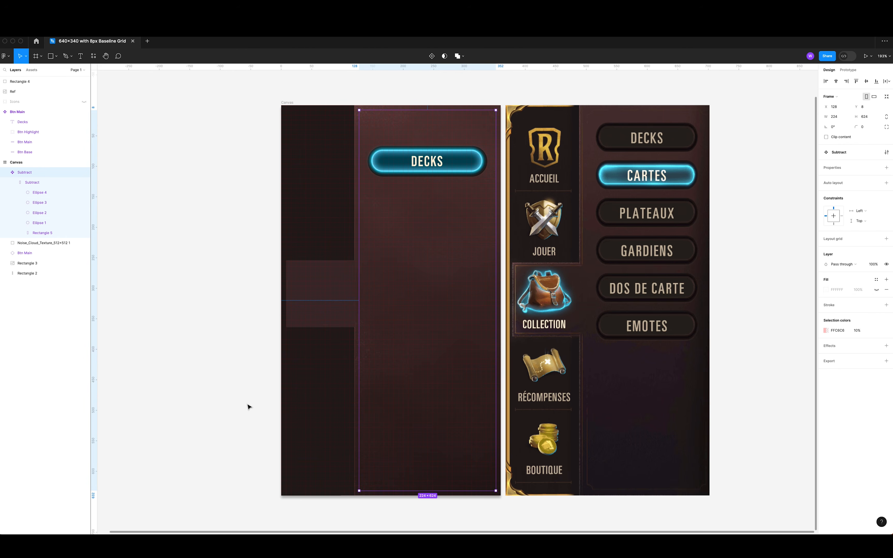
left_click(218, 385)
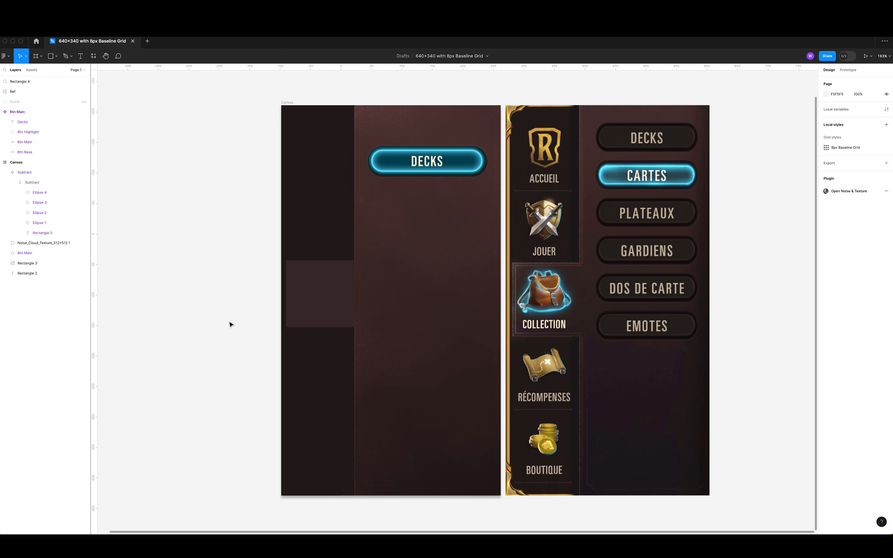
Move the ornamental frame component out of the Canvas frame onto the empty page area beside it.
scroll(232, 327, "up", 3)
left_click(365, 187)
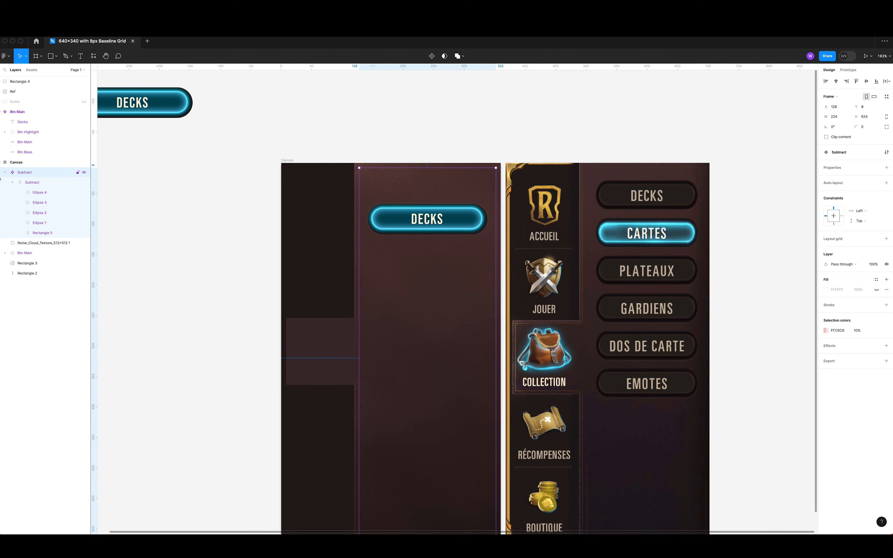
left_click(3, 172)
scroll(325, 227, "left", 5)
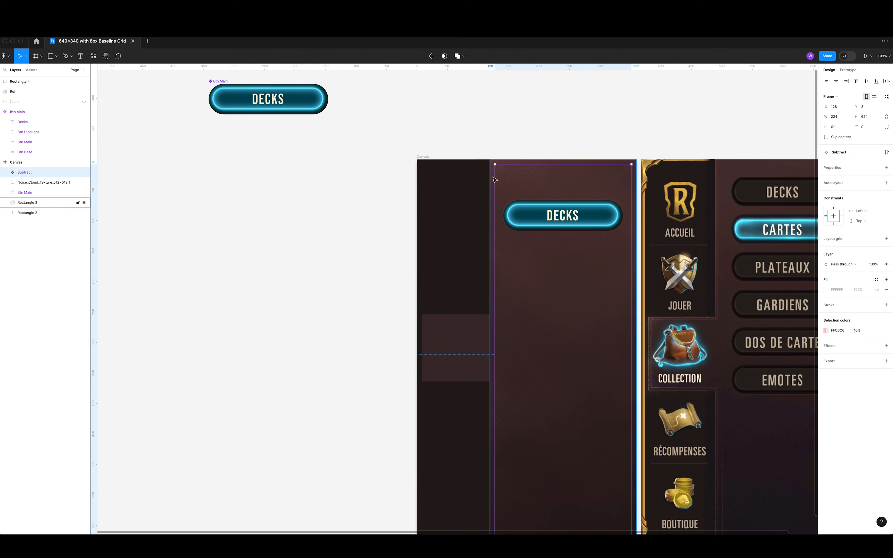
left_click_drag(559, 191, 284, 181)
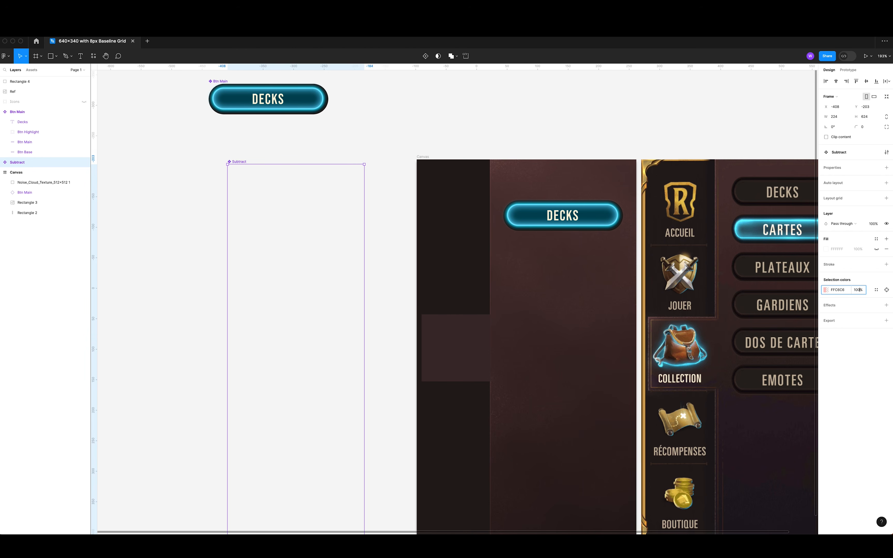
Recolour the frame component's stroke to black 000000 at 100% opacity.
left_click(826, 290)
left_click_drag(778, 355, 743, 386)
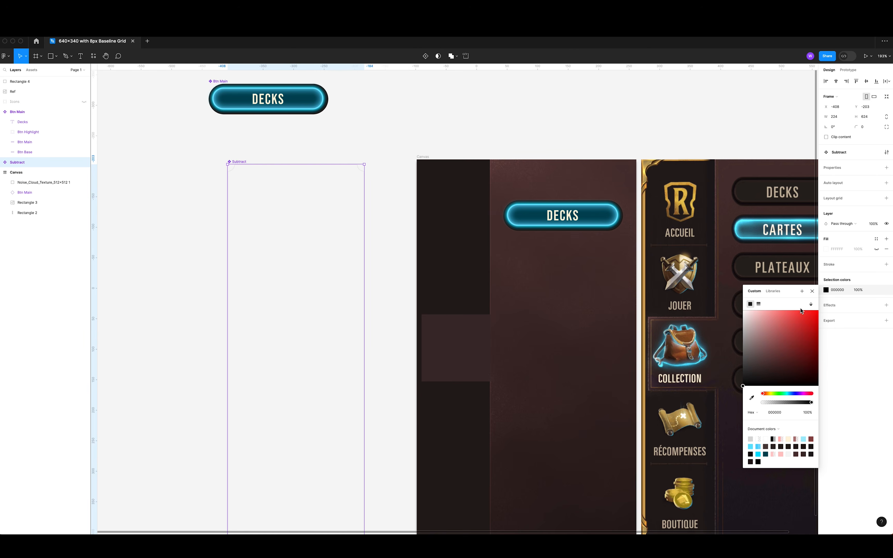
left_click(811, 304)
left_click(827, 233)
key("ctrl+z")
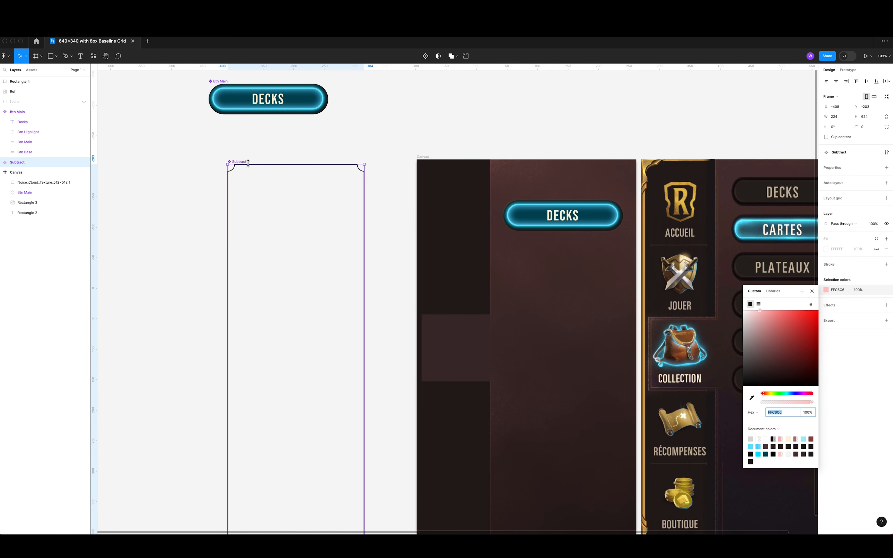
Shorten the frame component to 224×80 and place it directly beneath the Btn Main component, aligned with its left edge.
left_click_drag(248, 164, 218, 128)
left_click(273, 229)
left_click_drag(290, 239, 239, 301)
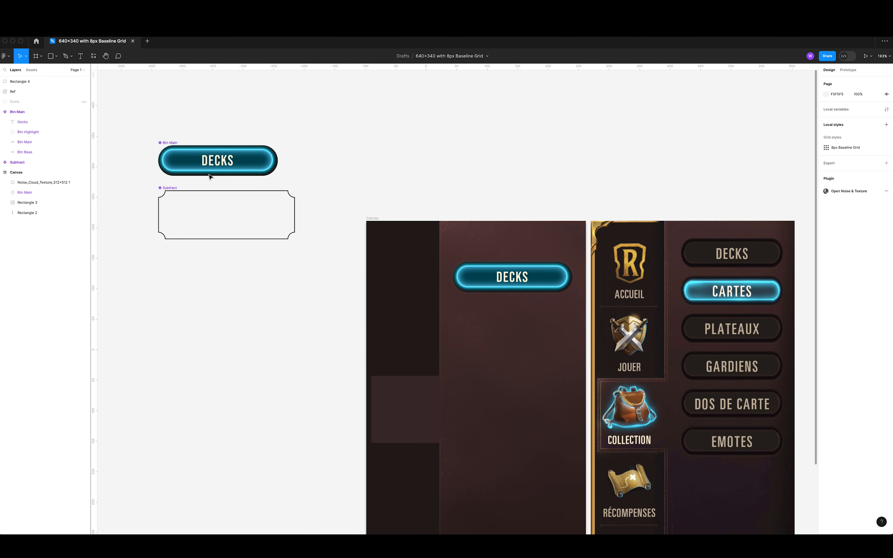
Place an instance of the frame component on the brown panel at X 128, Y 9 and stretch it to 224×623.
left_click(172, 189)
left_click_drag(171, 190, 457, 228)
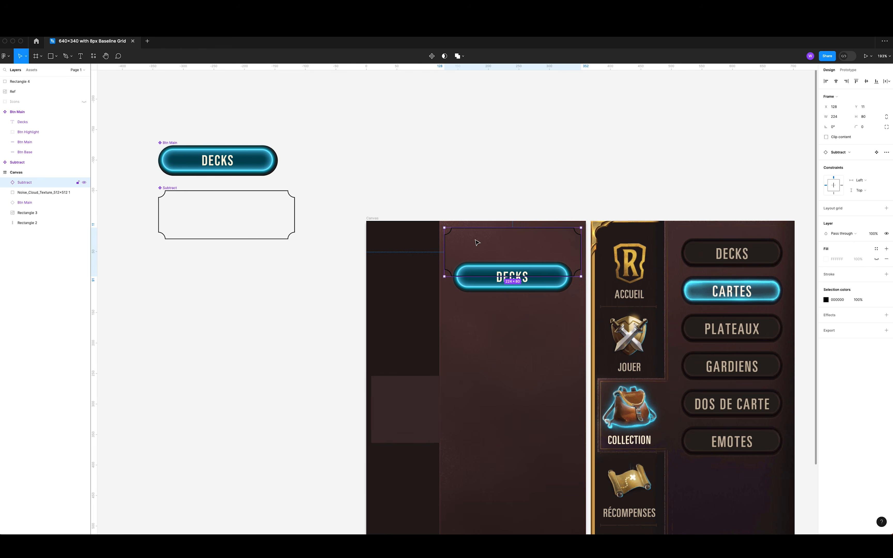
key("Up")
key("Up")
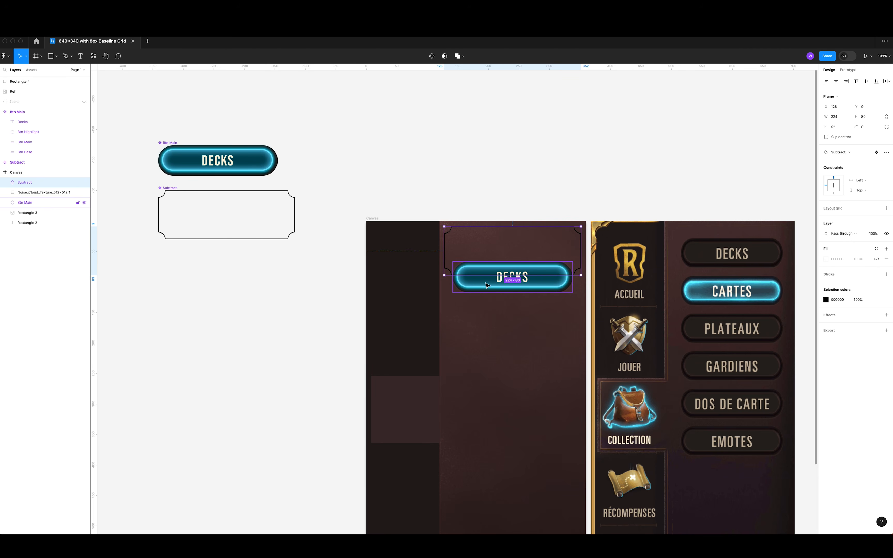
left_click_drag(485, 275, 471, 441)
scroll(309, 411, "up", 3)
scroll(309, 411, "right", 3)
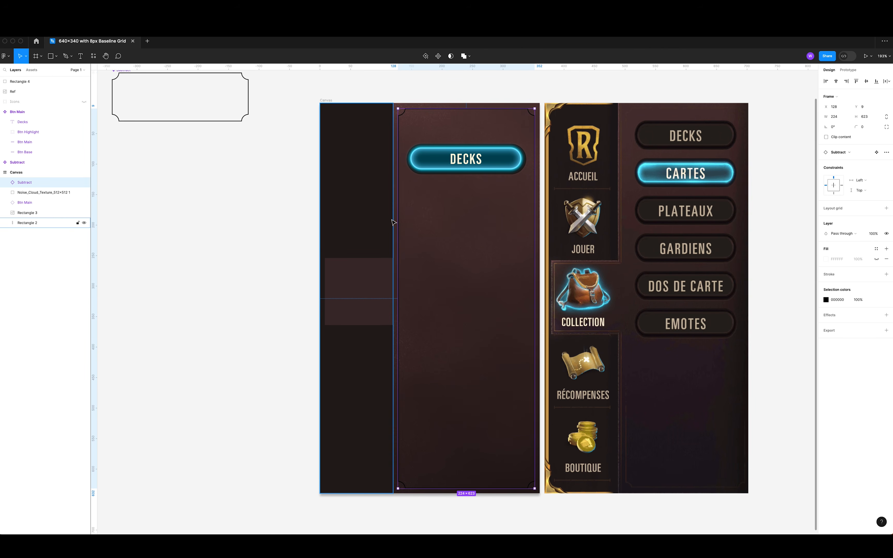
Recolour the panel's frame instance to pale pink FFACAC at 10% opacity.
scroll(318, 351, "up", 5)
scroll(318, 350, "left", 3)
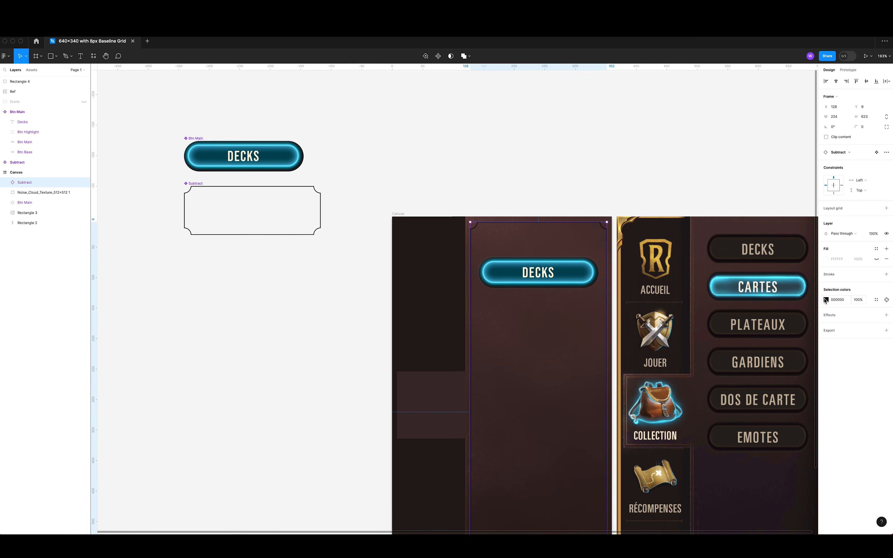
left_click(826, 300)
left_click_drag(771, 327, 767, 320)
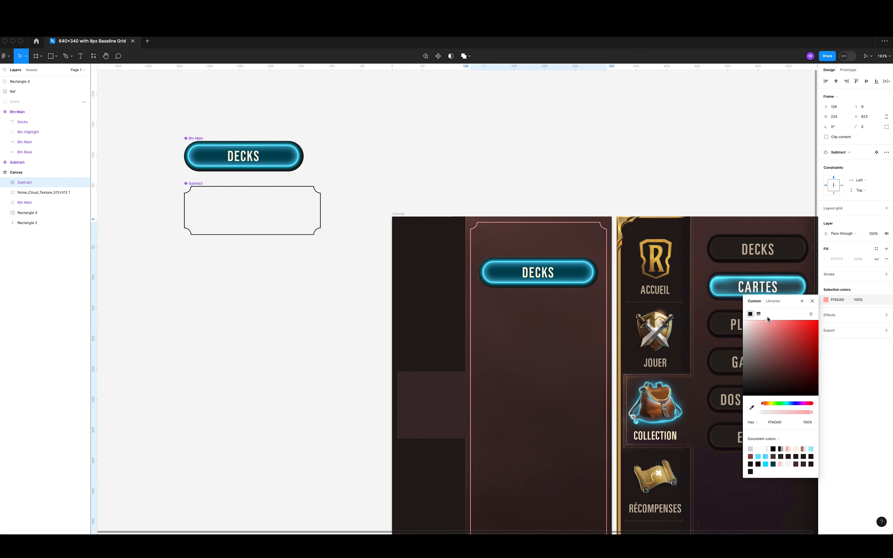
left_click(859, 300)
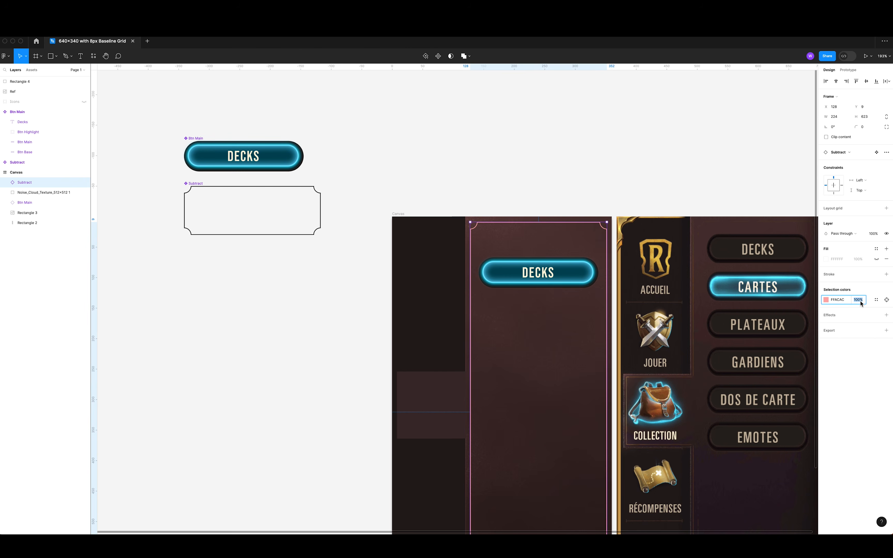
type("10")
key("Return")
left_click(614, 177)
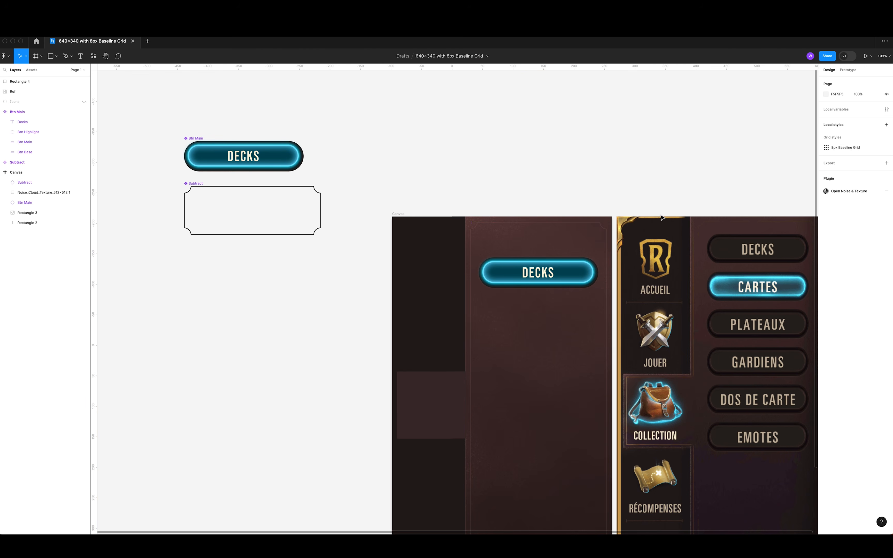
Delete the lighter Rectangle 4 block that lies over the dark side column.
scroll(634, 120, "down", 5)
scroll(634, 119, "right", 3)
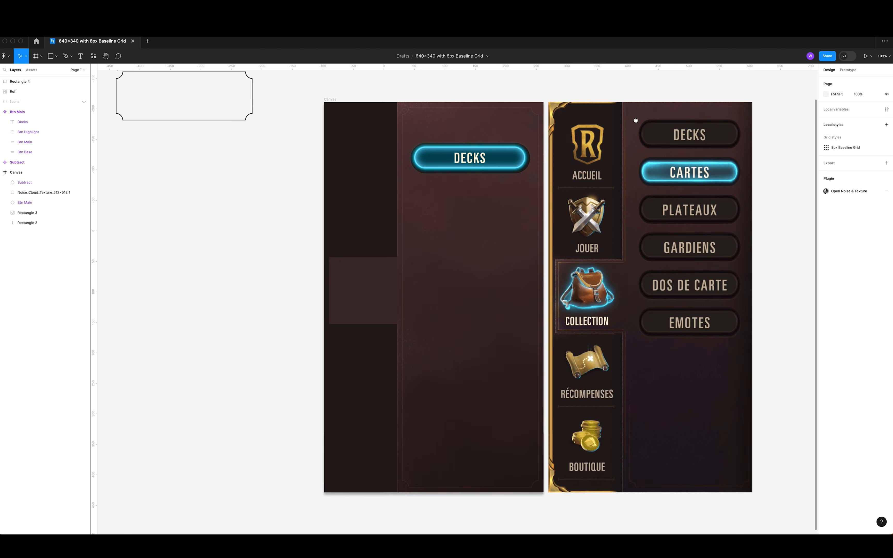
left_click(400, 249)
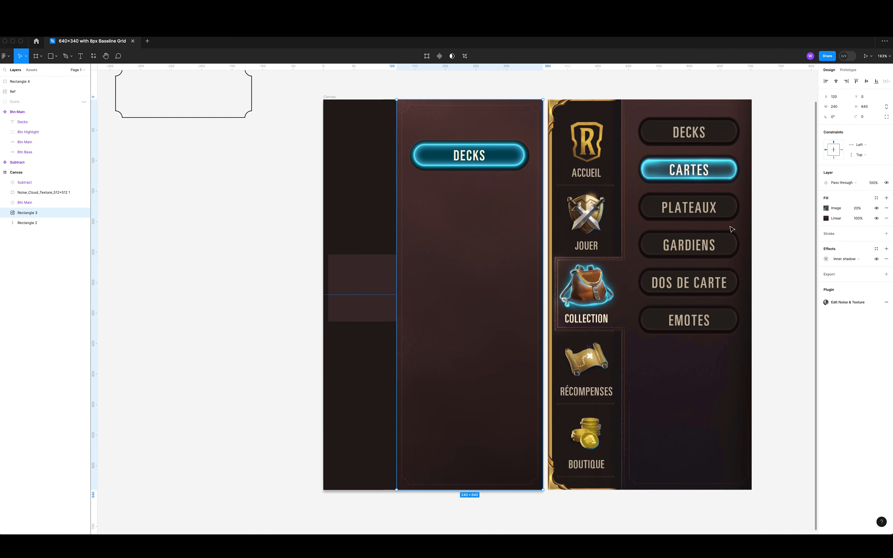
left_click(371, 275)
key("Delete")
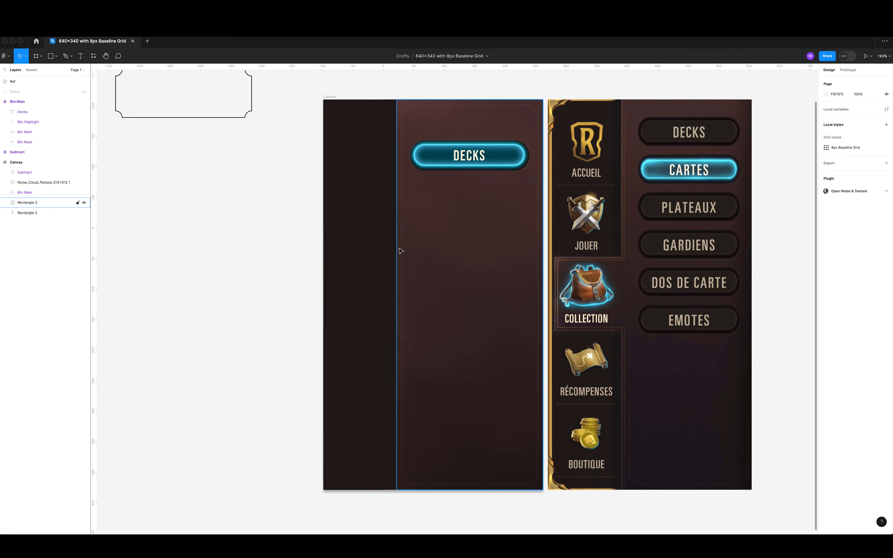
left_click(400, 250)
key("Escape")
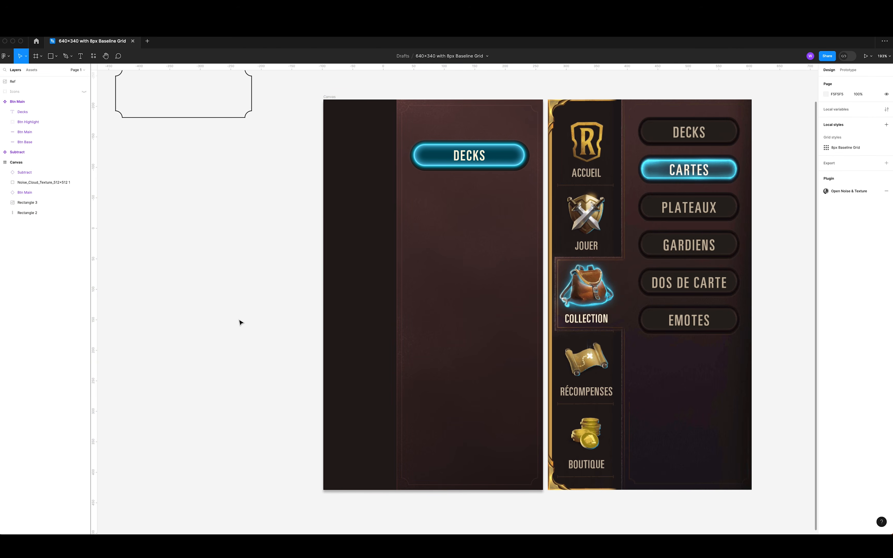
Reorder the layers so the Subtract frame instance lies below the Btn Main instance in the Canvas.
scroll(229, 324, "right", 2)
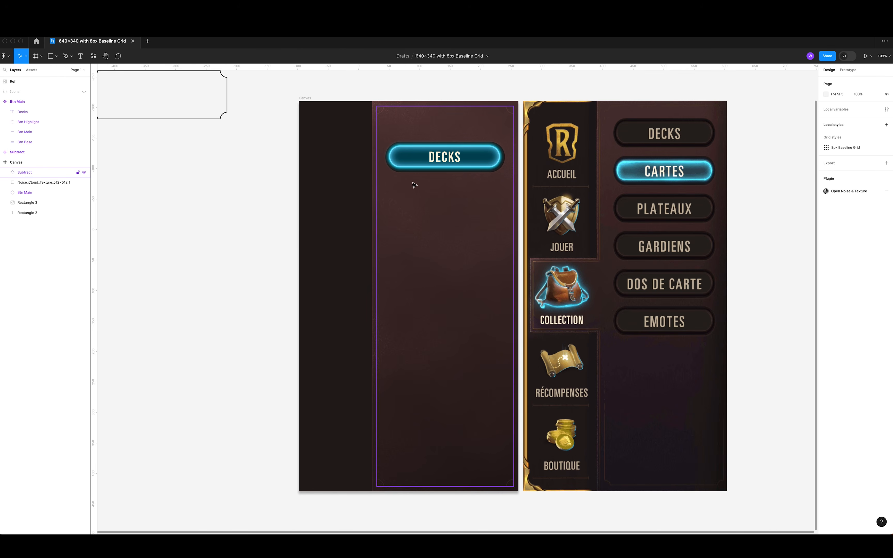
left_click(425, 159)
left_click_drag(26, 172, 33, 200)
left_click(261, 185)
Nudge the Btn Highlight group inside the main button component to X 9, Y 9.
left_click(426, 168)
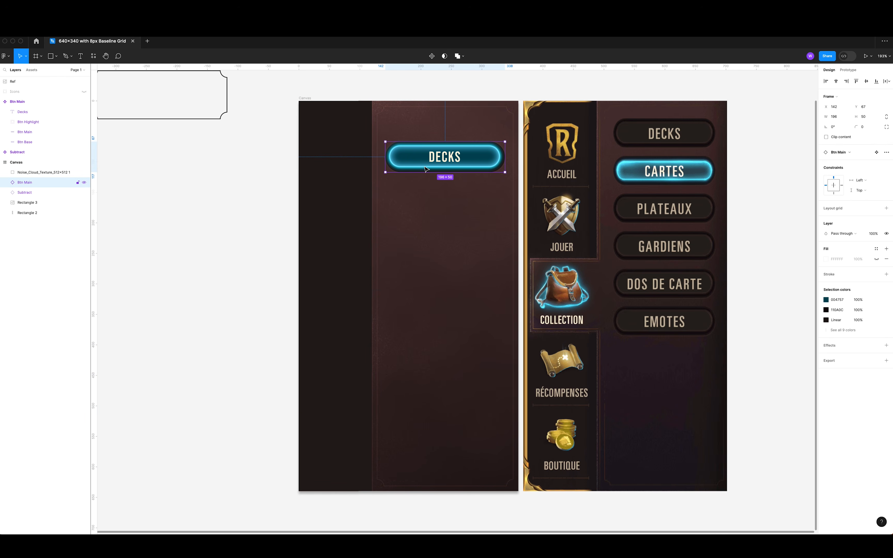
key("Left")
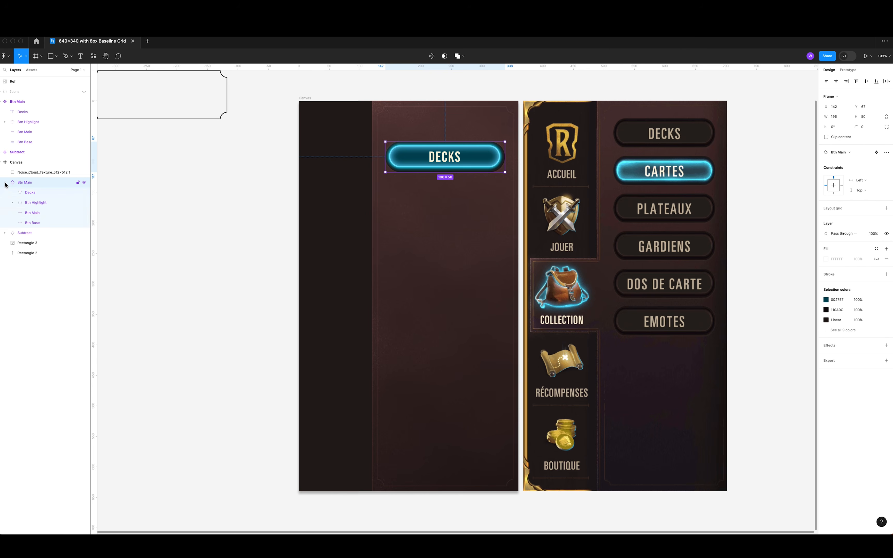
scroll(170, 167, "up", 5)
scroll(170, 167, "left", 3)
double_click(213, 173)
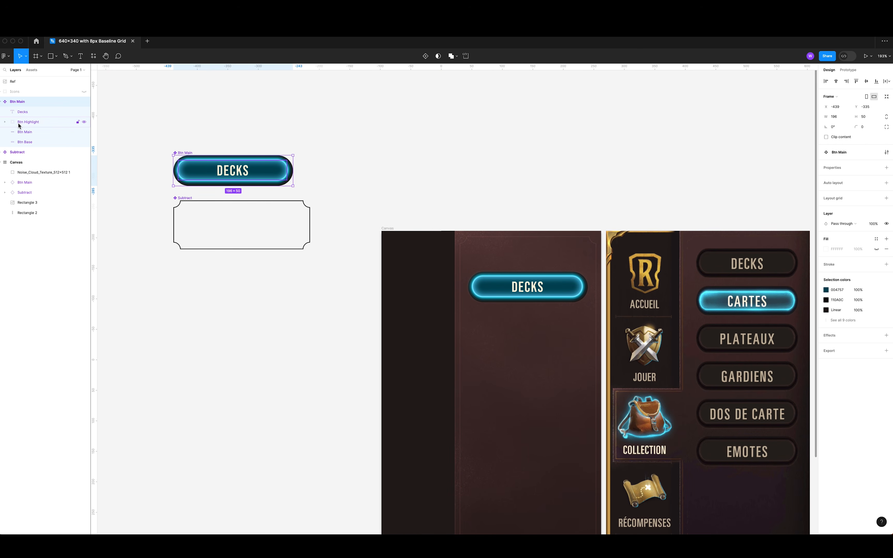
scroll(275, 301, "up", 5)
scroll(319, 339, "up", 2)
scroll(319, 339, "left", 2)
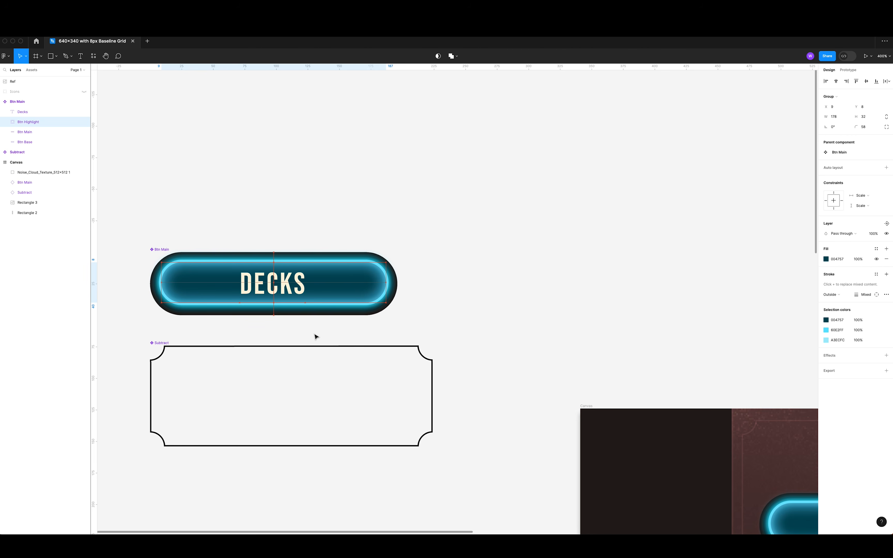
key("Right")
key("Down")
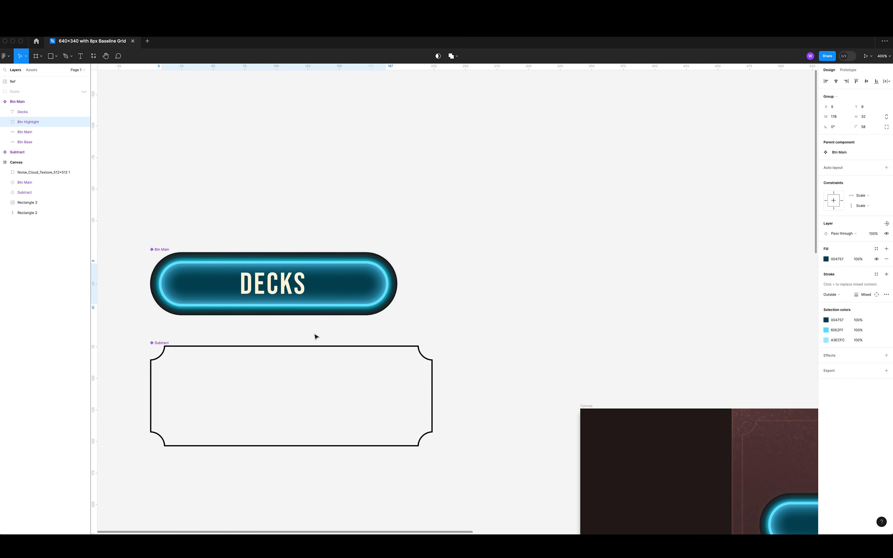
left_click(474, 306)
Compare the rebuilt panel and its Decks button with the reference screenshot.
scroll(473, 306, "down", 5)
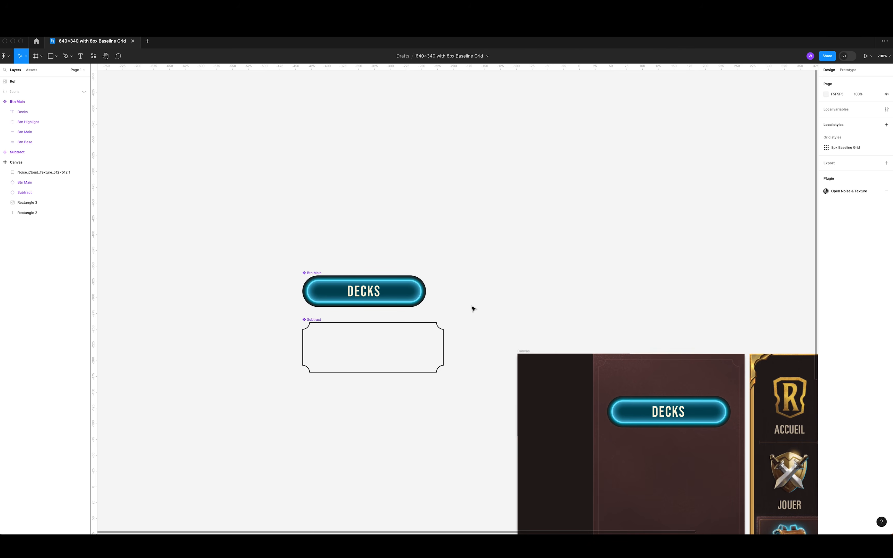
scroll(381, 247, "right", 3)
scroll(526, 303, "down", 1)
scroll(526, 303, "down", 5)
scroll(482, 305, "right", 4)
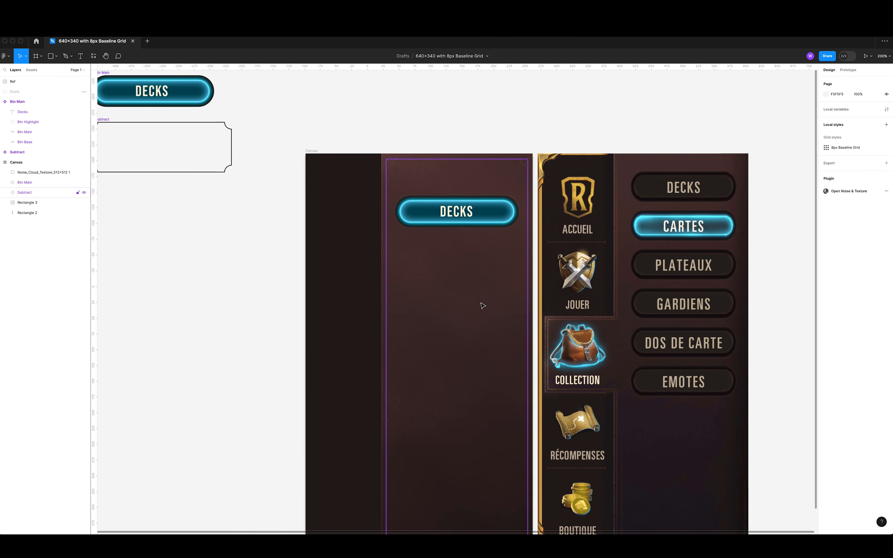
scroll(349, 235, "down", 5)
scroll(310, 294, "up", 3)
scroll(310, 294, "right", 2)
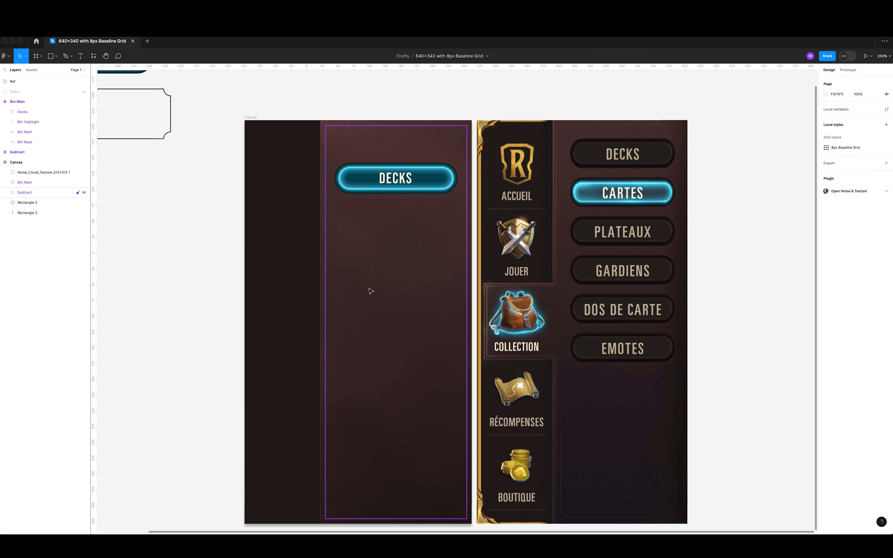
left_click(396, 182)
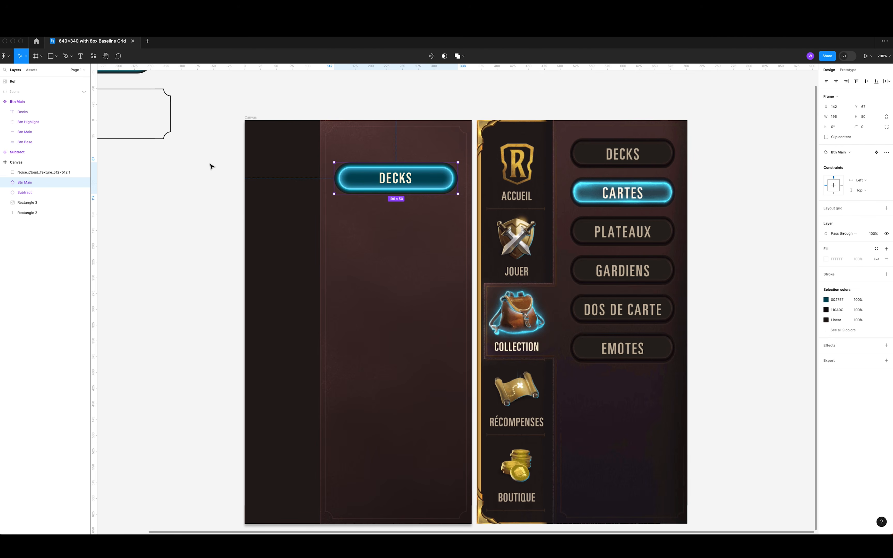
Move the Btn Main component straight up to Y -448, leaving space above the frame component.
scroll(222, 222, "up", 5)
scroll(221, 221, "left", 3)
left_click(164, 223)
left_click_drag(168, 168, 166, 151)
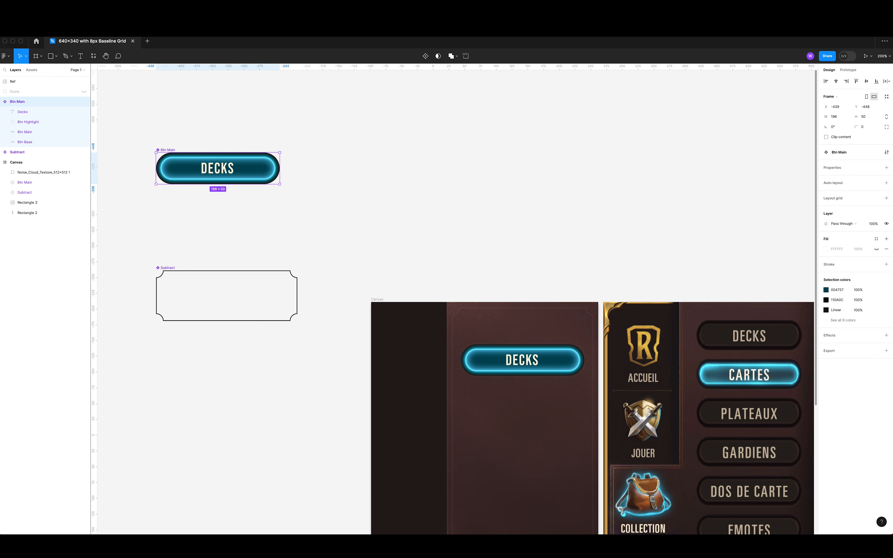
Add a second variant to the Btn Main component.
left_click(2, 103)
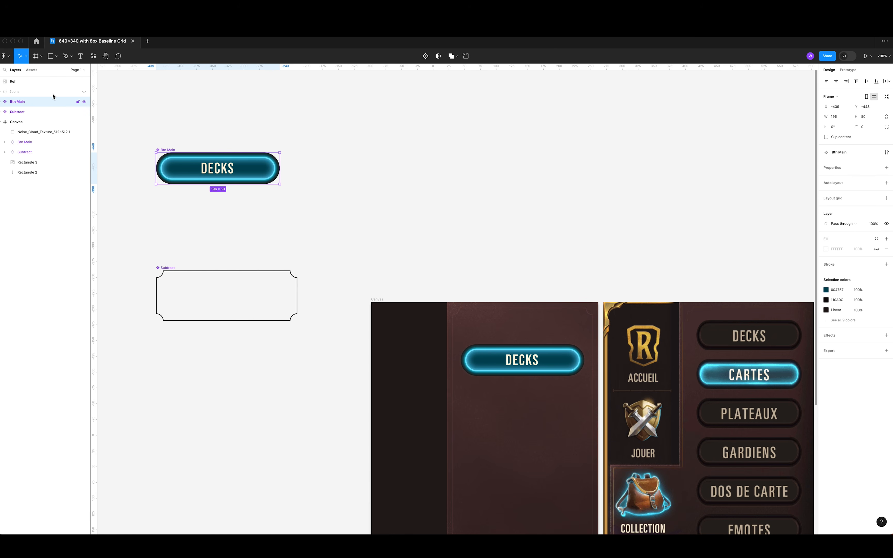
left_click(426, 57)
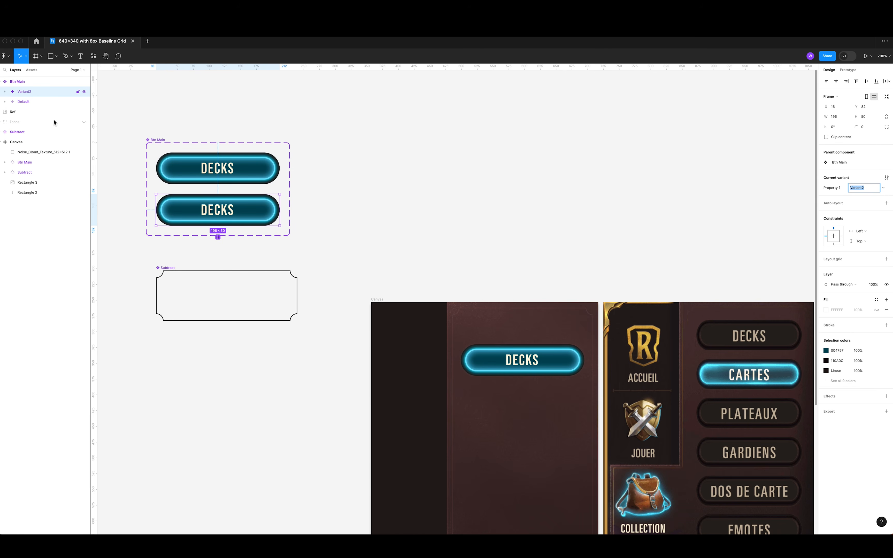
left_click(27, 93)
left_click(24, 82)
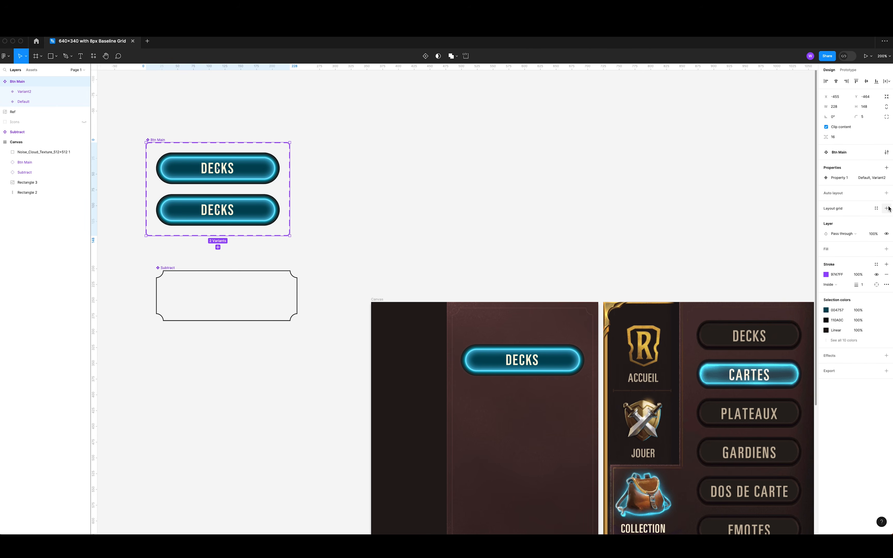
Set the new Btn Main variant's Property 1 value to Highlighted.
left_click(31, 94)
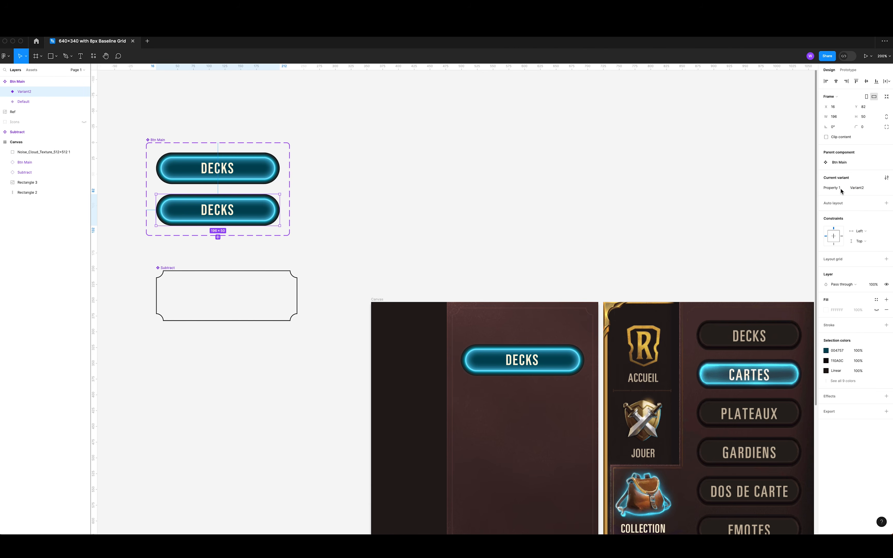
left_click(865, 191)
type("Higlightedh")
key("Return")
left_click(38, 101)
left_click(38, 93)
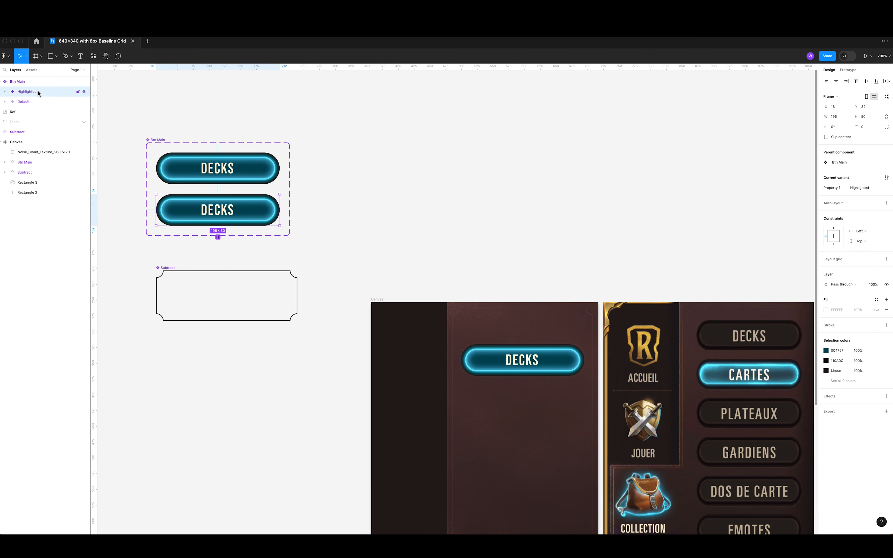
Hide the Btn Highlight group in the Default variant of Btn Main.
left_click(28, 101)
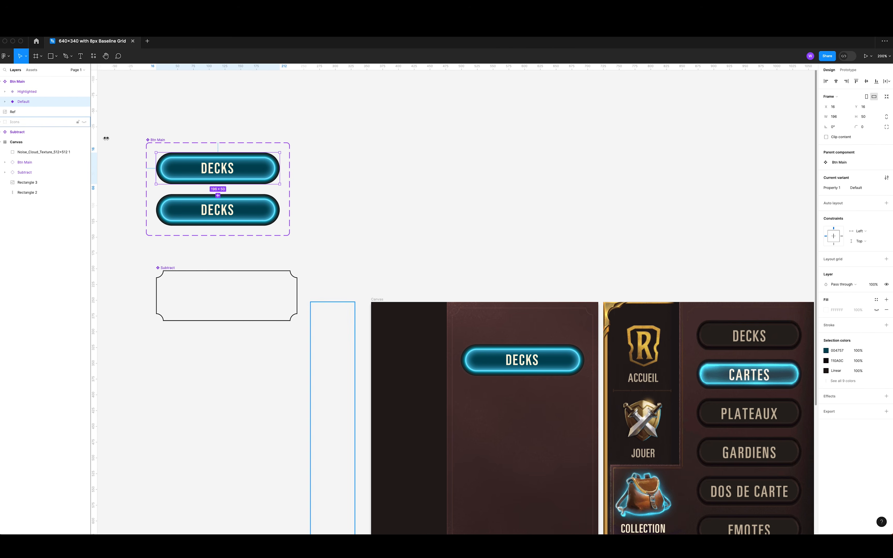
left_click(5, 103)
left_click(84, 124)
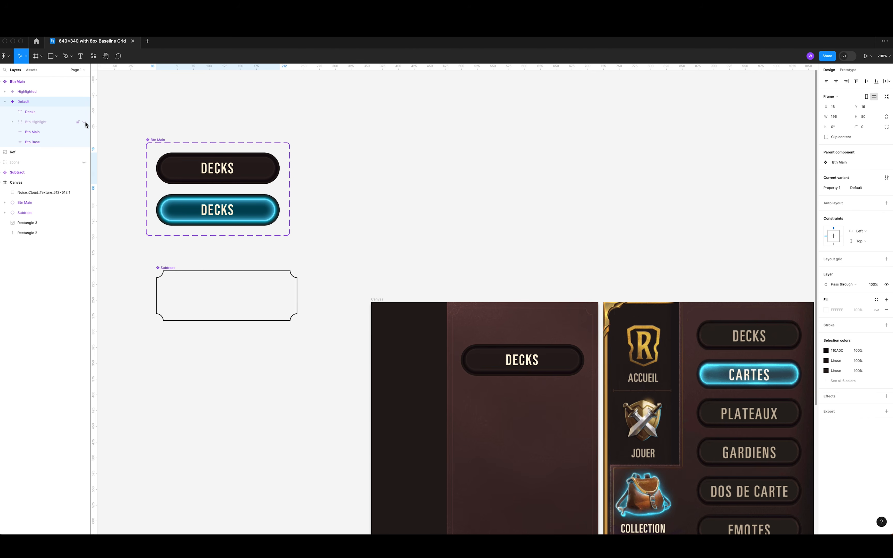
Reorder the Btn Main component set's layers so that Default sits above Highlighted.
left_click(176, 121)
left_click(4, 102)
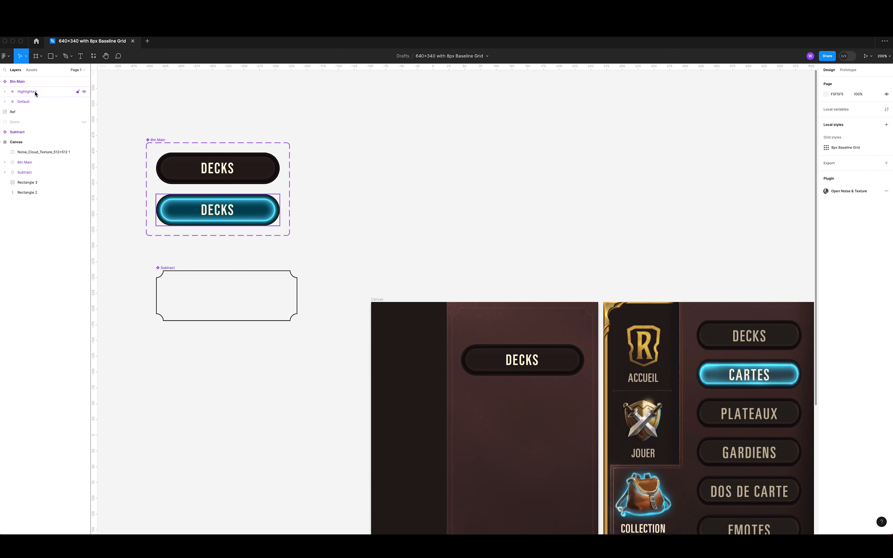
left_click(34, 91)
left_click_drag(26, 102, 30, 88)
left_click(27, 102)
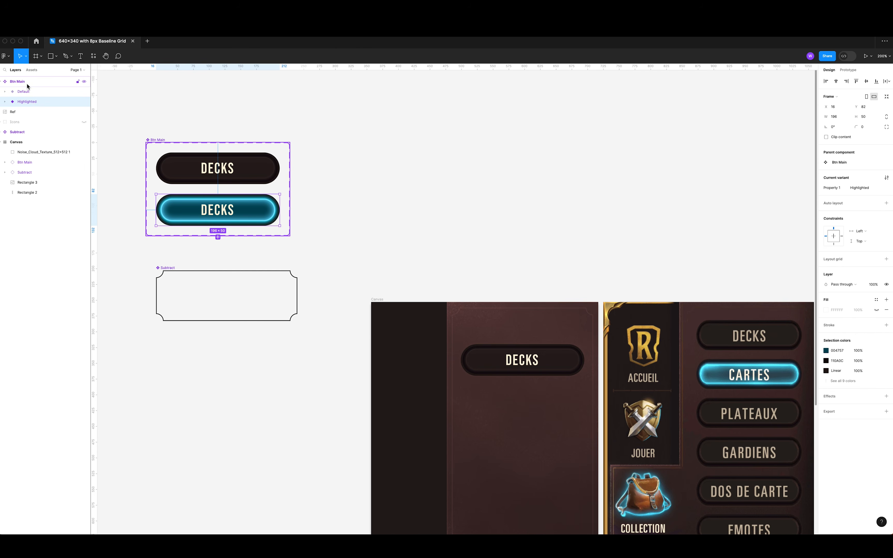
left_click(23, 84)
scroll(701, 201, "down", 3)
left_click(692, 195)
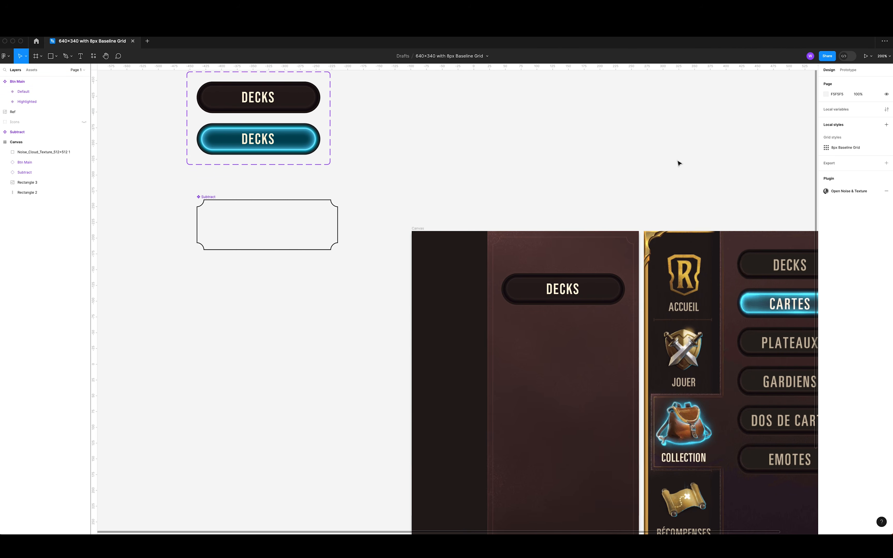
Create a prototype connection from the Default variant of Btn Main to its Highlighted variant.
left_click(515, 336)
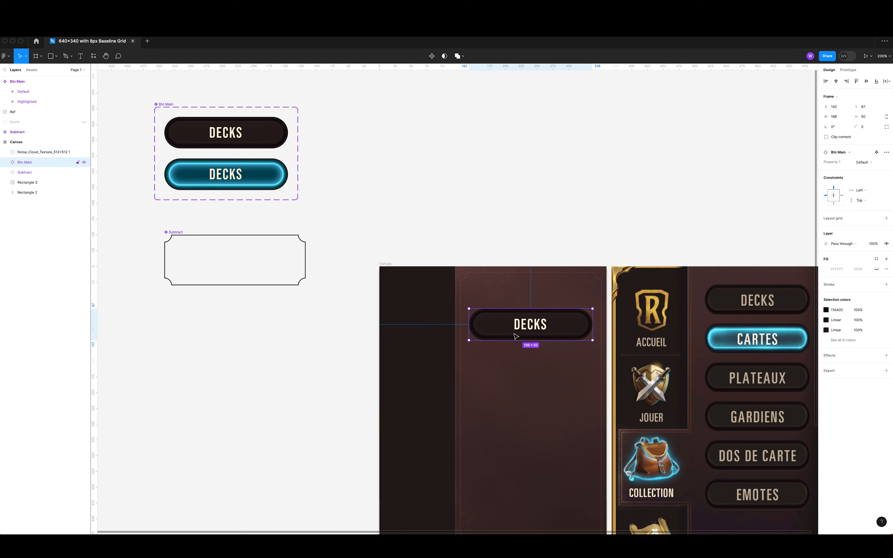
left_click(167, 104)
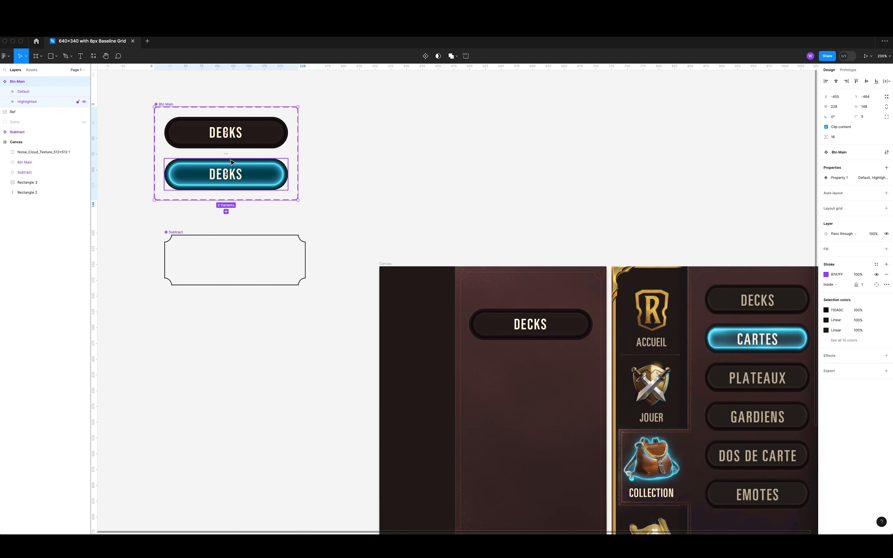
left_click(250, 144)
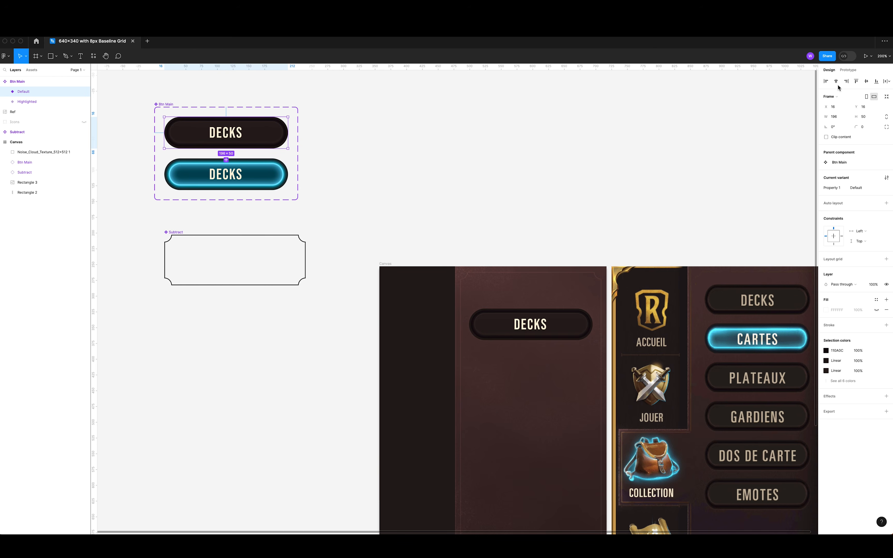
left_click(852, 71)
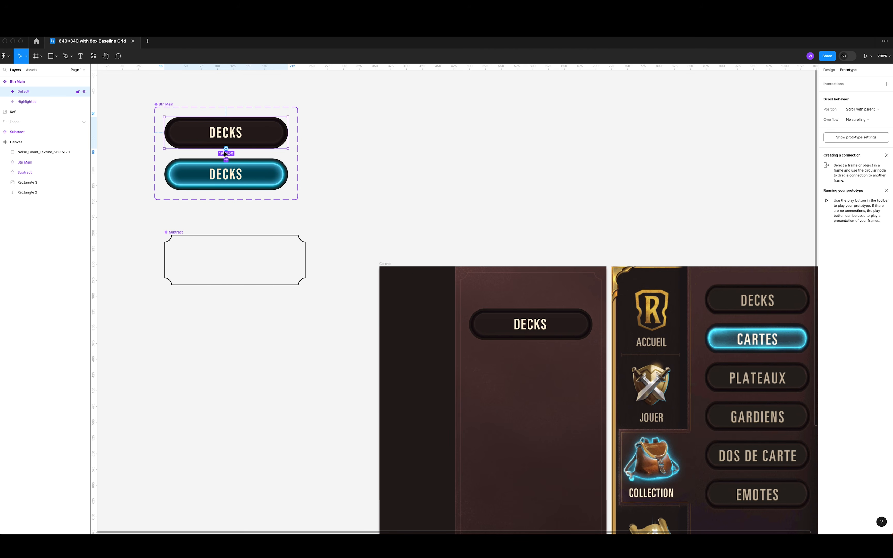
left_click(228, 166)
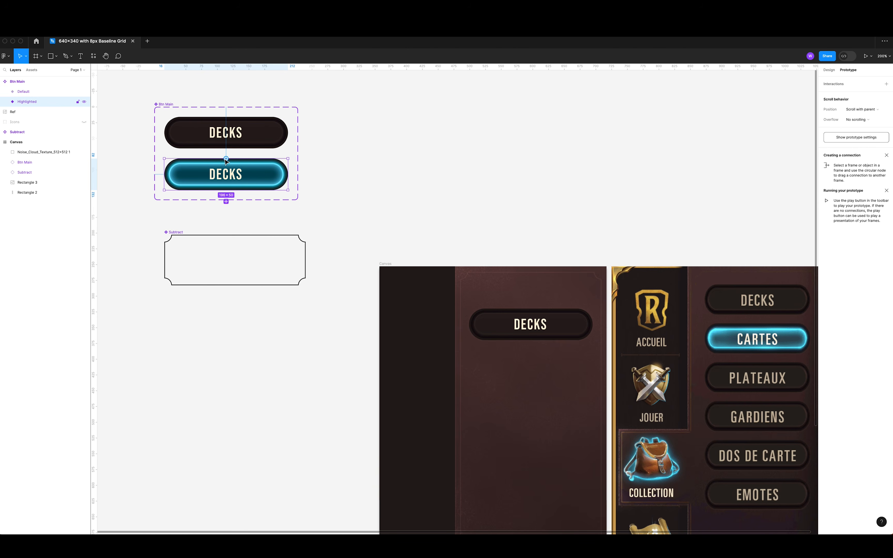
left_click(228, 152)
left_click_drag(227, 149, 227, 160)
left_click_drag(227, 161, 226, 161)
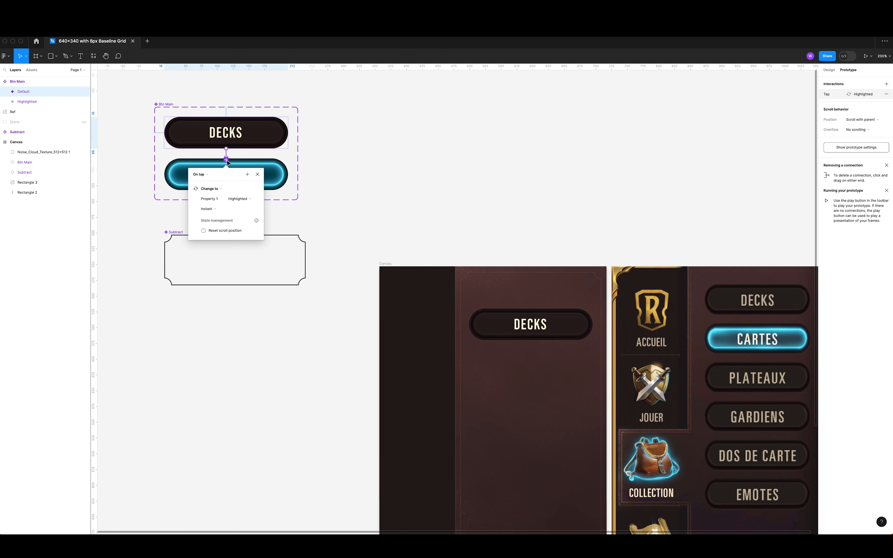
Set the connection's trigger to While hovering, keeping the Change to action with Property 1 as Highlighted.
left_click(206, 175)
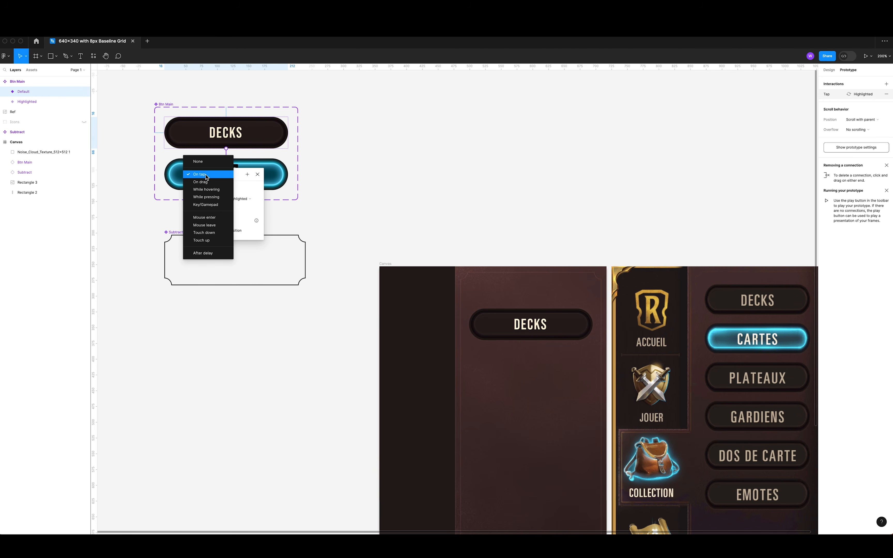
left_click(216, 190)
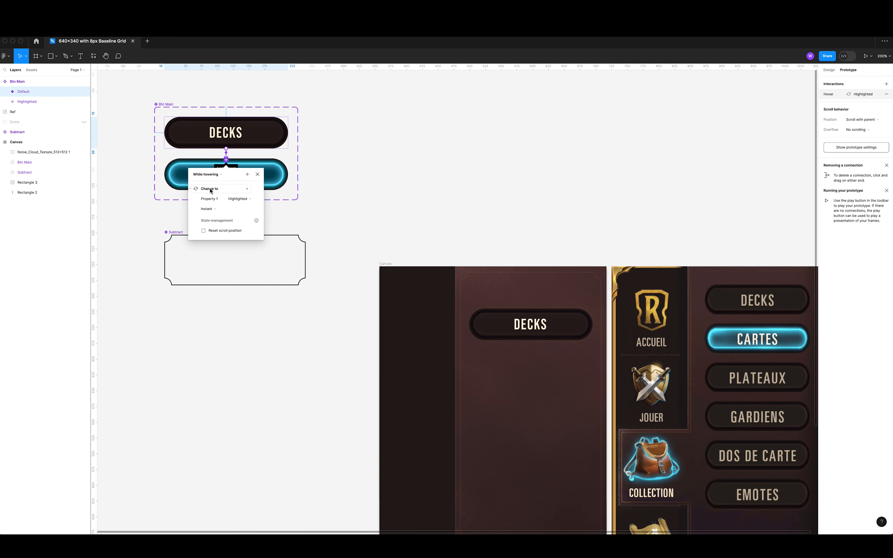
left_click(211, 189)
left_click(218, 190)
left_click(244, 200)
left_click(244, 199)
Set the hover interaction's animation to Smart animate with Ease in and out easing.
left_click(214, 209)
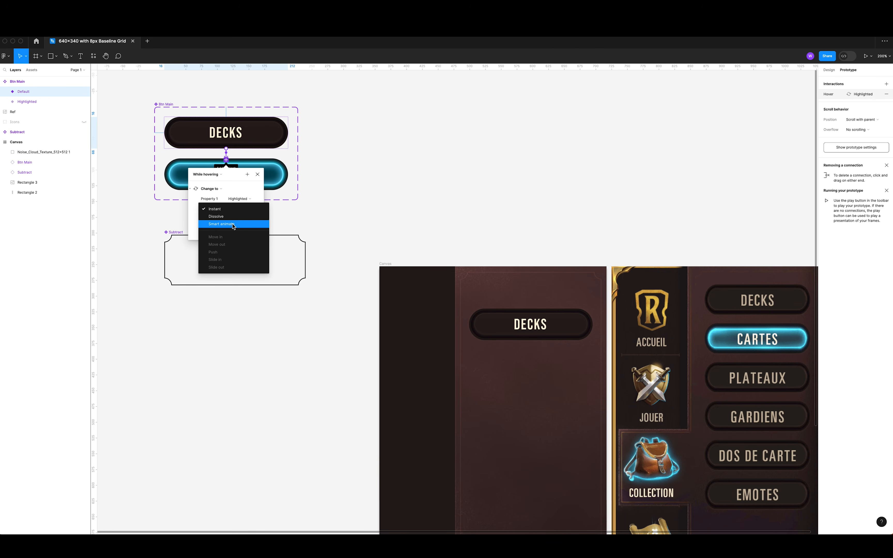
left_click(234, 225)
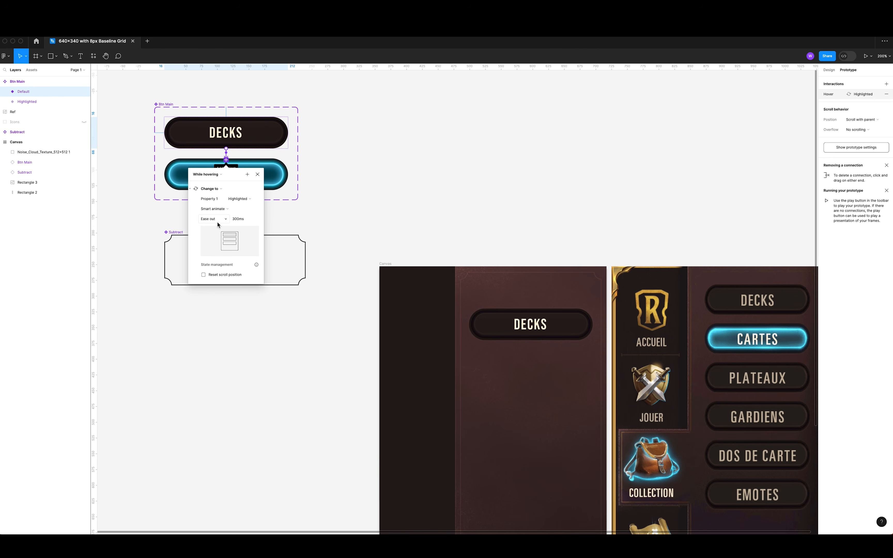
left_click(217, 220)
left_click(224, 226)
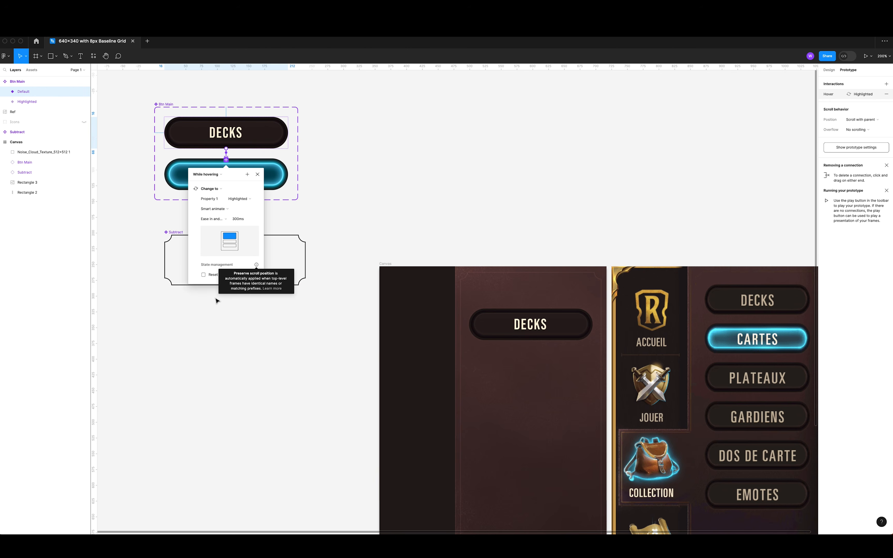
left_click(333, 176)
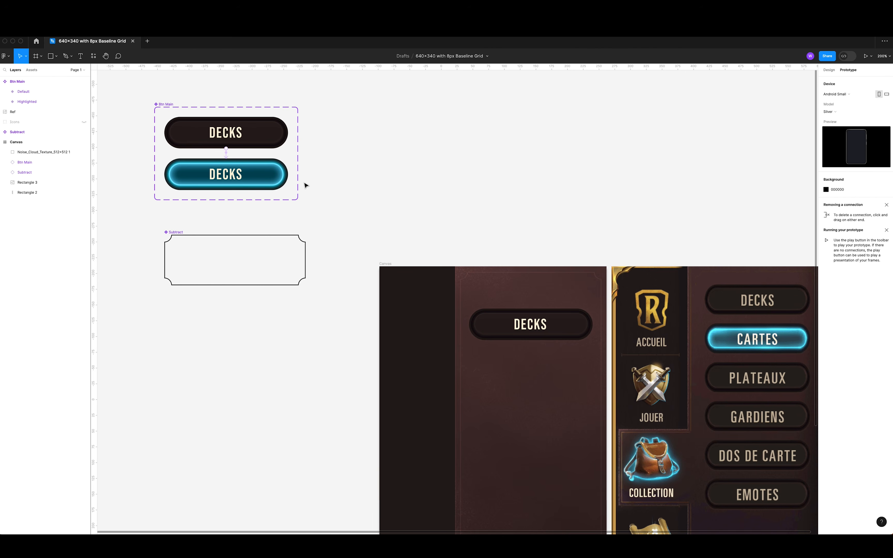
left_click(176, 107)
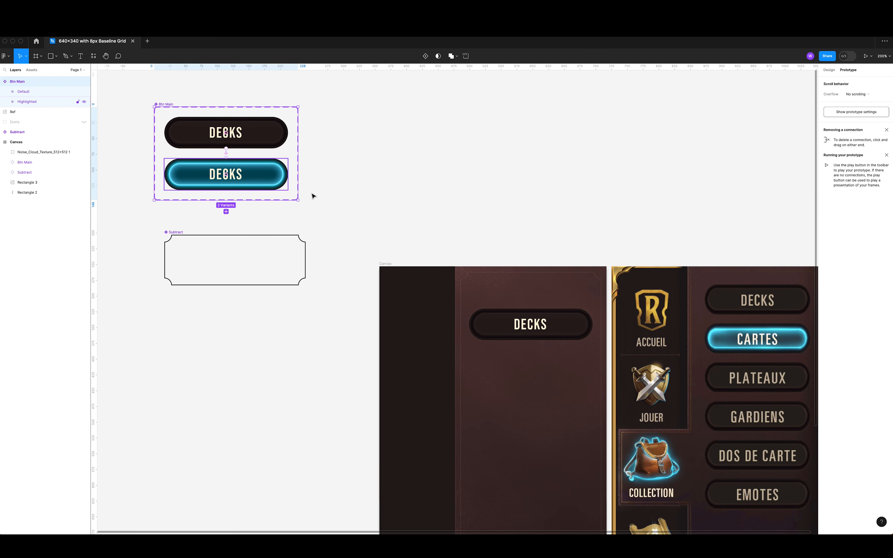
left_click(506, 327)
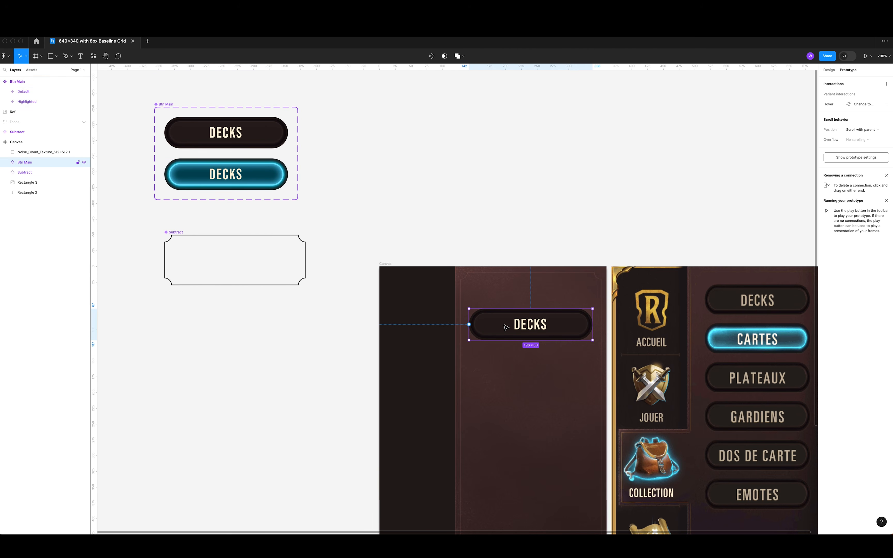
left_click_drag(154, 116, 174, 109)
key("super+z")
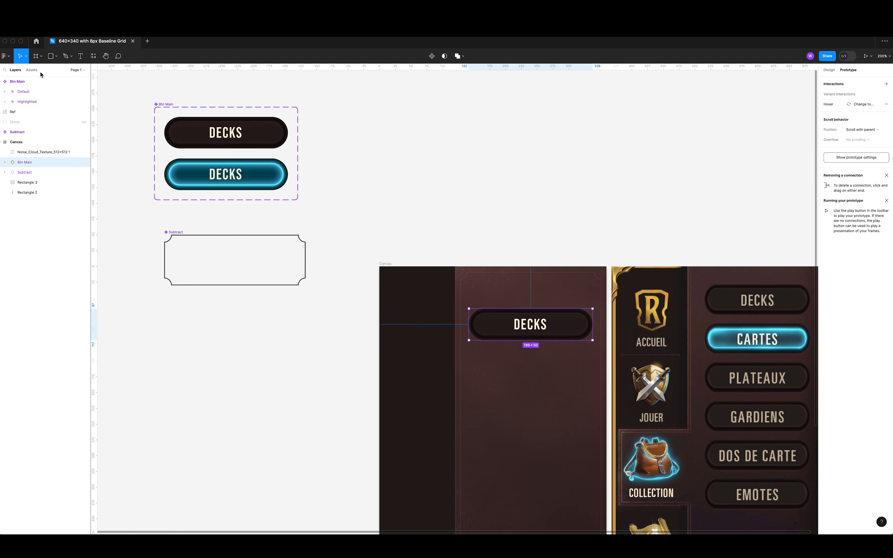
Place a Btn Main instance from the local components on the brown panel, below the existing DECKS button.
left_click(33, 70)
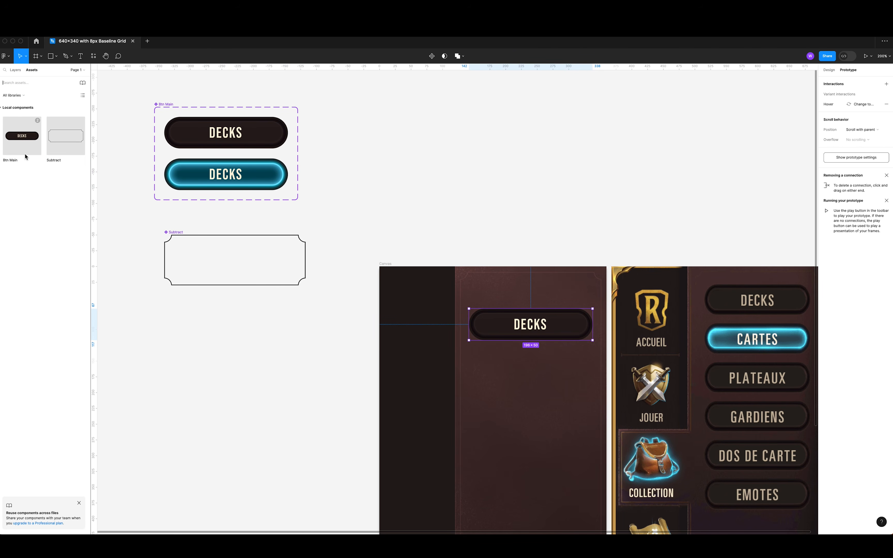
left_click(16, 70)
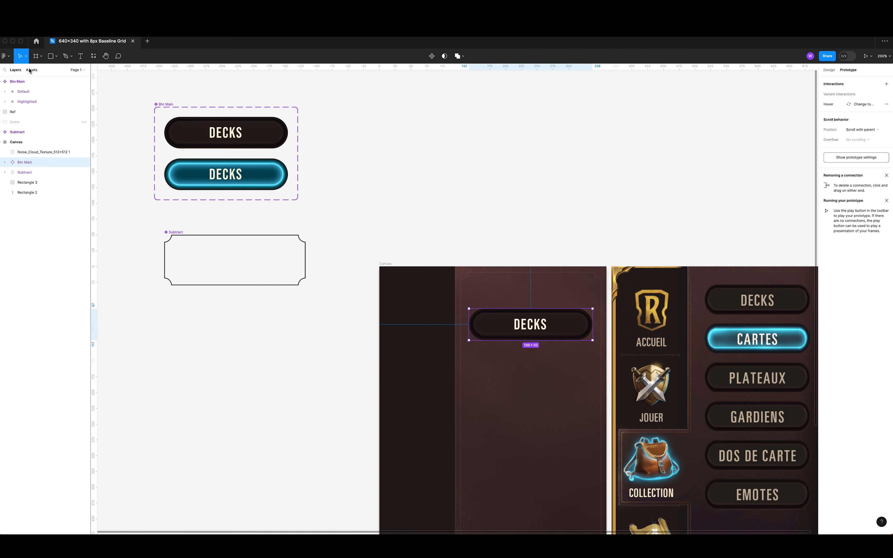
left_click(31, 70)
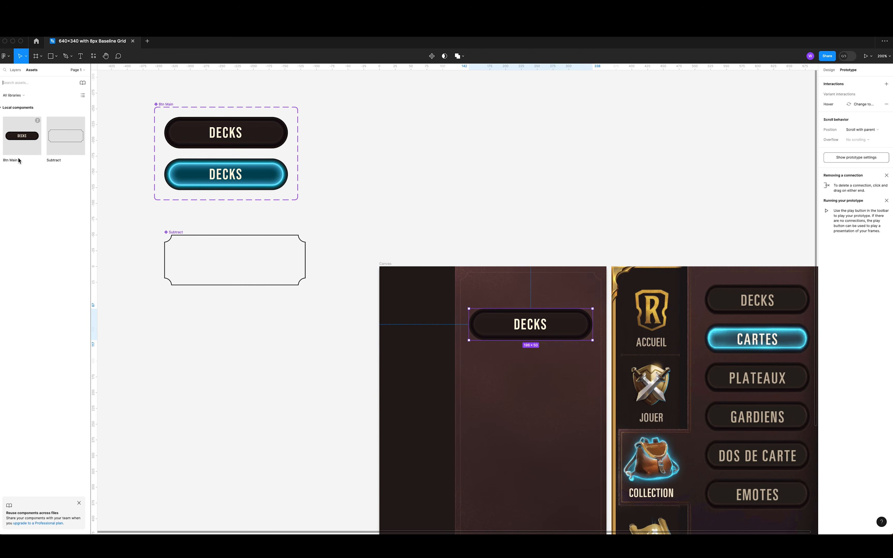
mouse_move(39, 121)
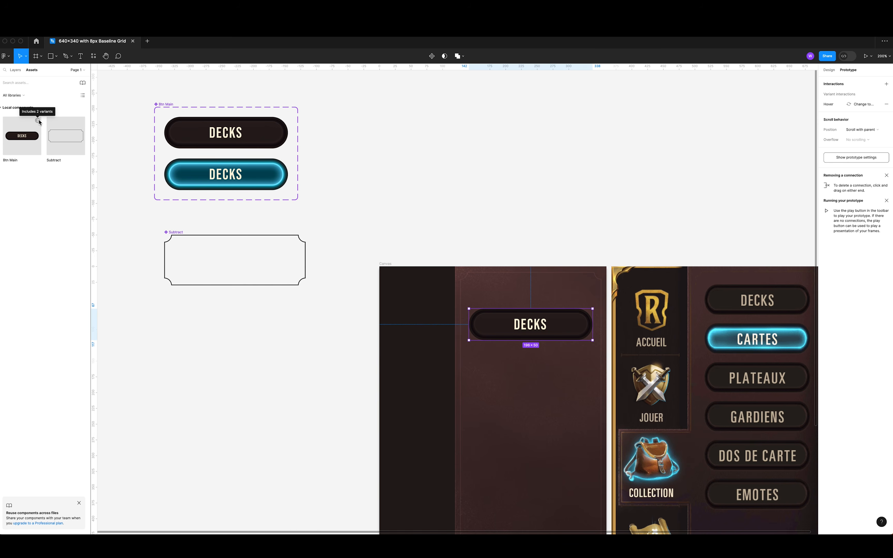
left_click_drag(38, 123, 543, 390)
Delete the original DECKS button on the panel and move the newly placed instance up near the panel's upper edge.
left_click(553, 324)
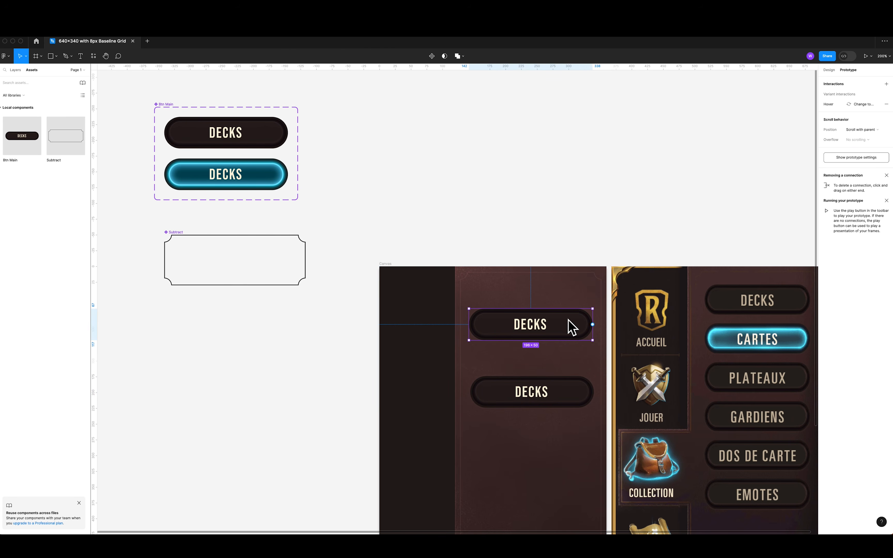
key("Delete")
left_click_drag(541, 392, 536, 315)
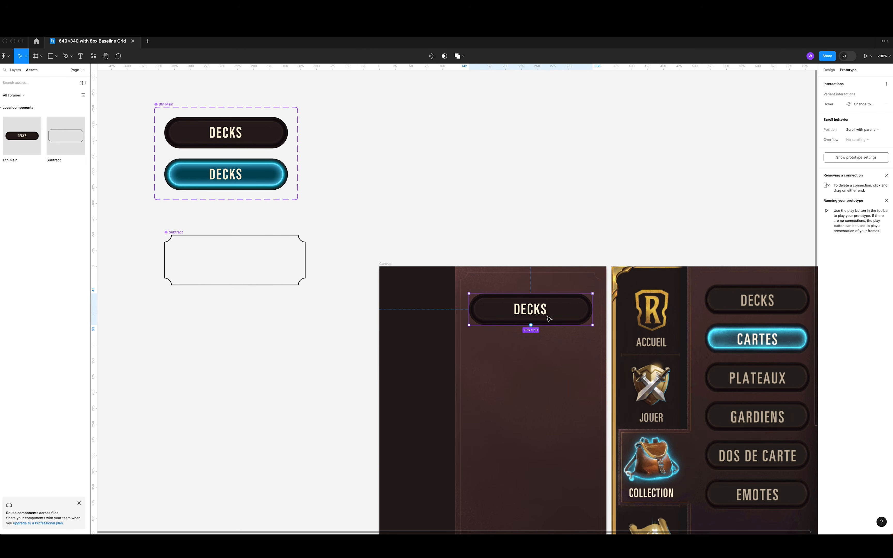
Duplicate the DECKS button downward four times to form an evenly spaced column of five buttons on the panel.
scroll(564, 214, "down", 5)
scroll(564, 214, "right", 5)
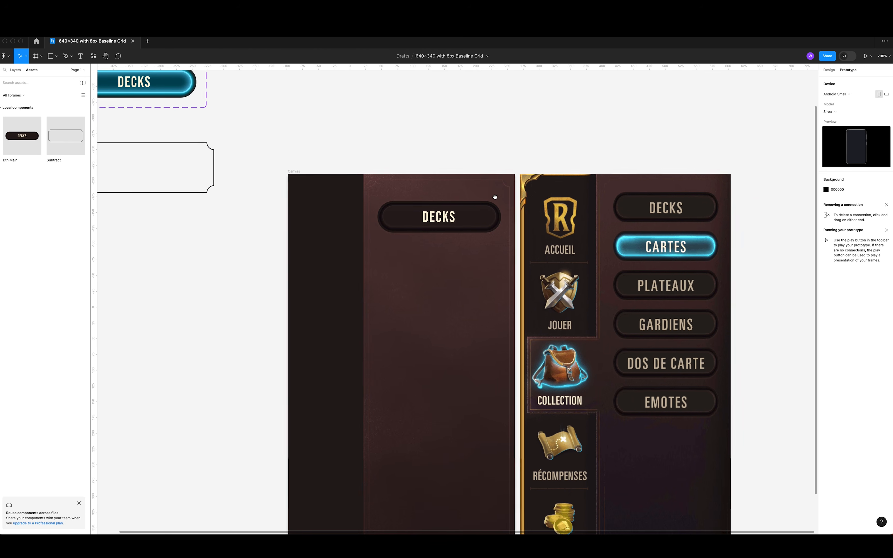
left_click_drag(470, 216, 475, 350)
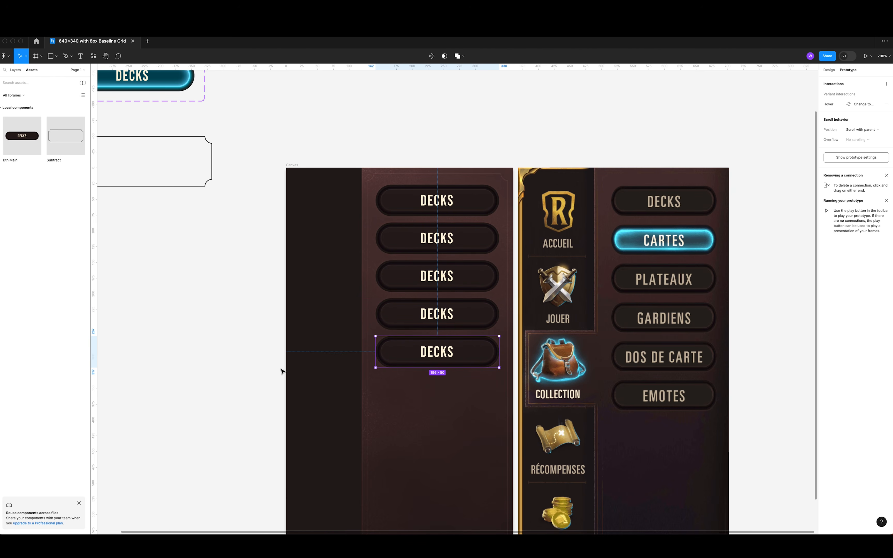
left_click(226, 356)
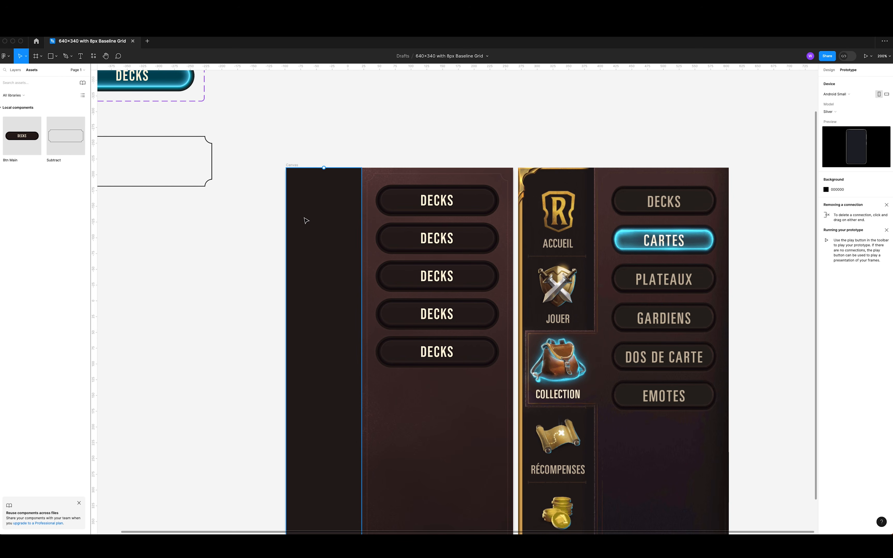
Change the second button's label to CARDS and the third button's label to BOARDS.
left_click(434, 205)
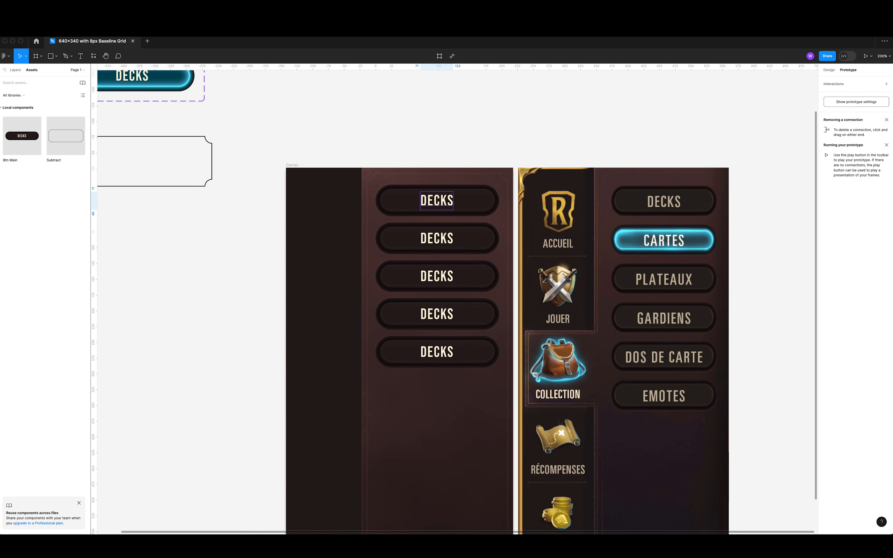
double_click(447, 204)
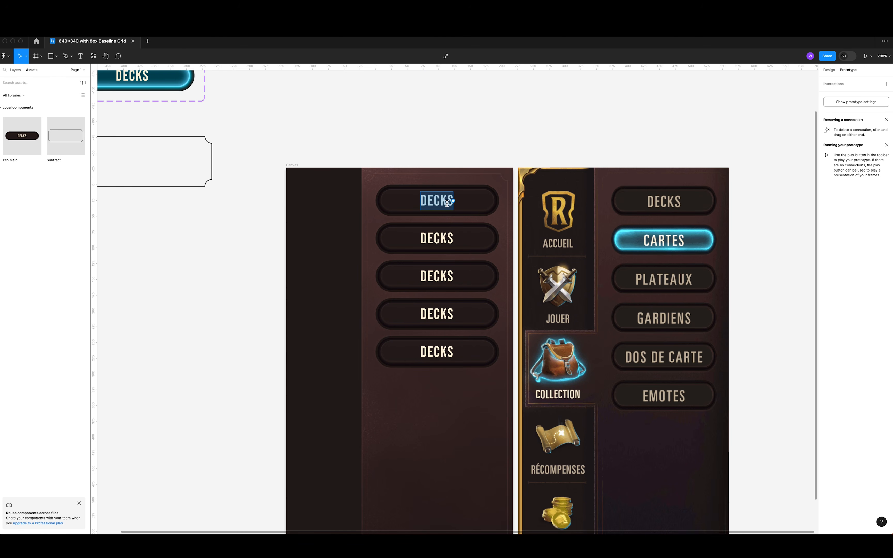
double_click(439, 236)
type("CARDS")
key("Escape")
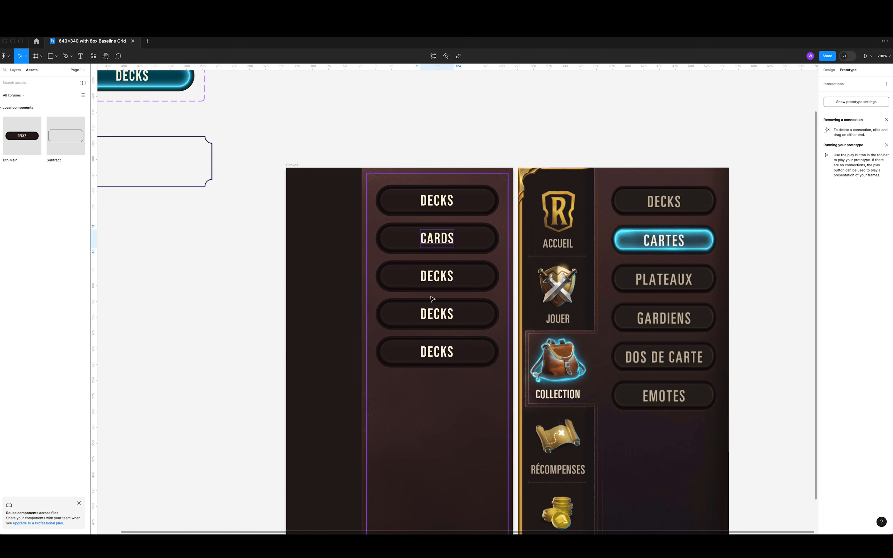
double_click(431, 277)
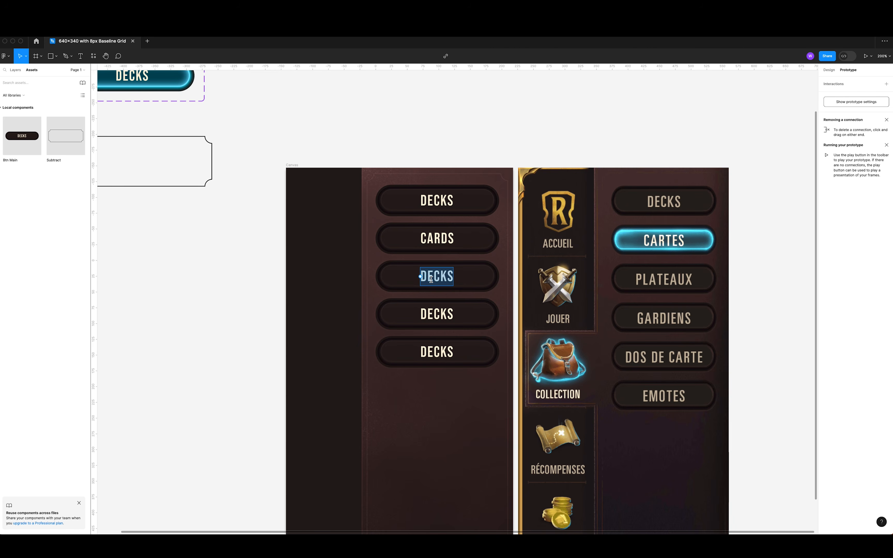
type("BOARDS")
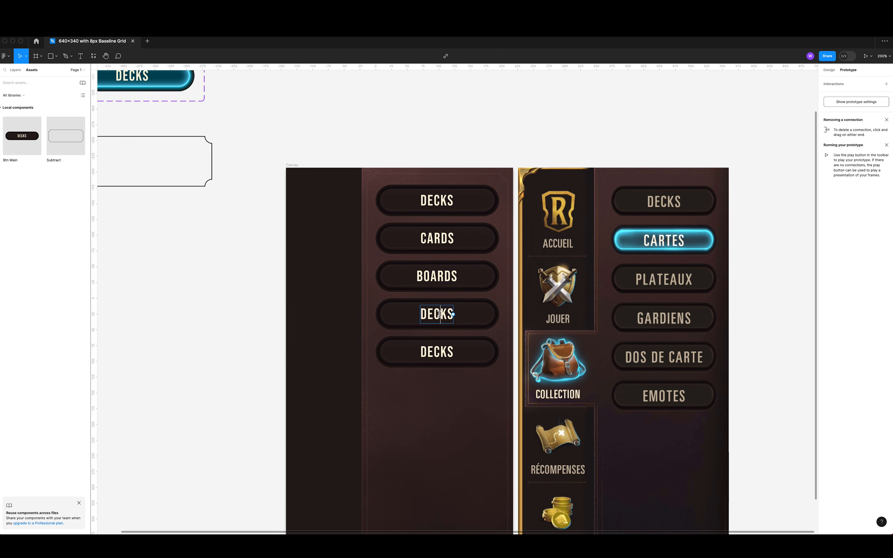
Change the fourth button's label to GUARDIANS and the fifth button's label to EMOTES.
double_click(439, 314)
type("GUARDIANS")
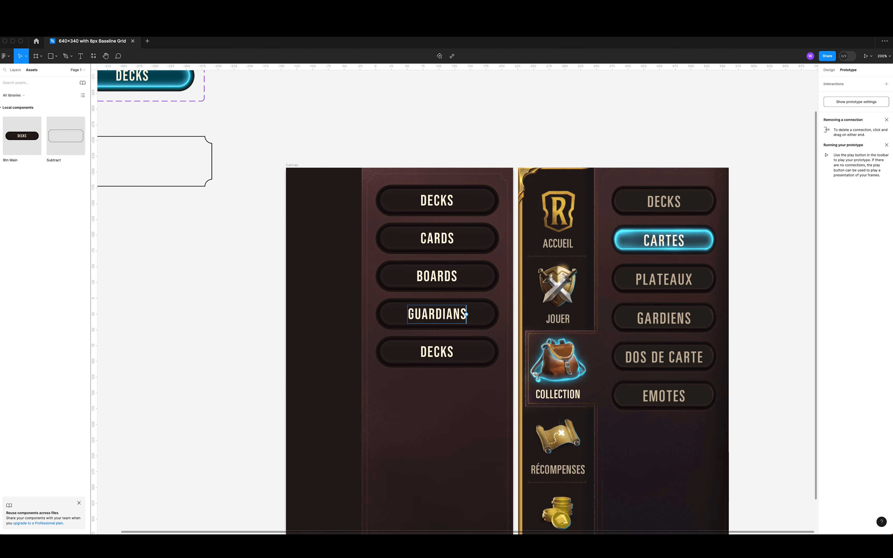
key("Escape")
left_click(459, 350)
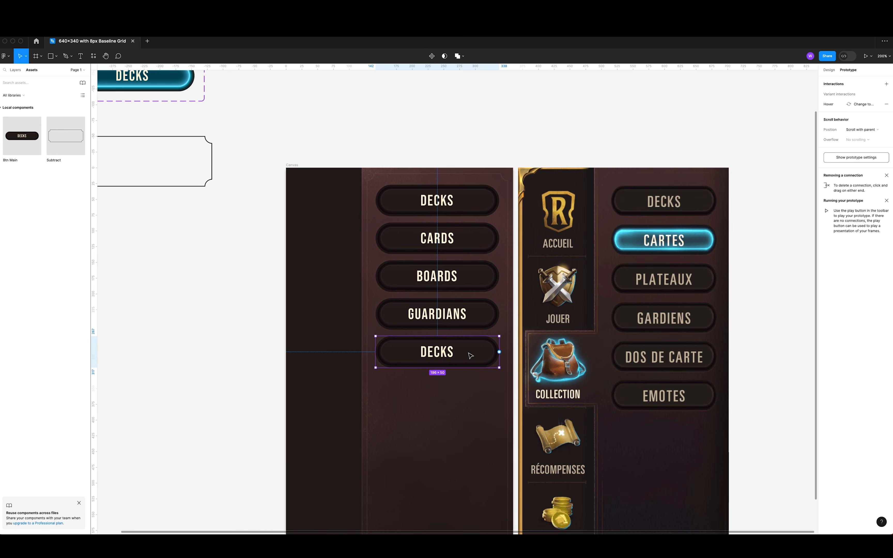
double_click(434, 351)
type("EMOTES")
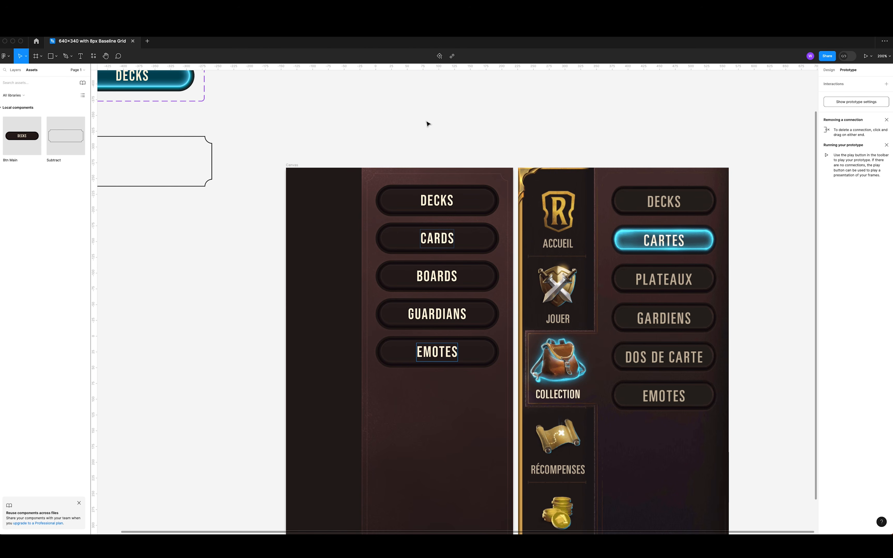
Finish editing the EMOTES label and clear the selection on the canvas.
key("Escape")
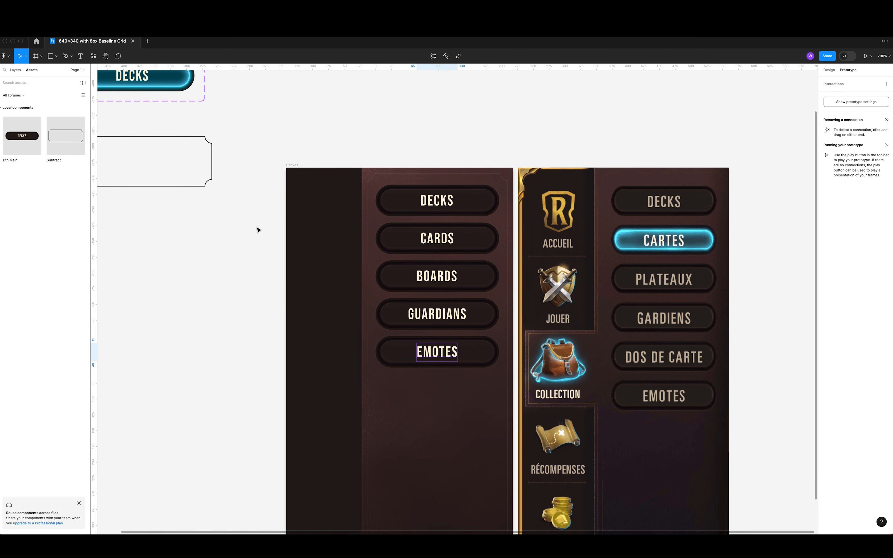
scroll(247, 251, "down", 3)
left_click(247, 251)
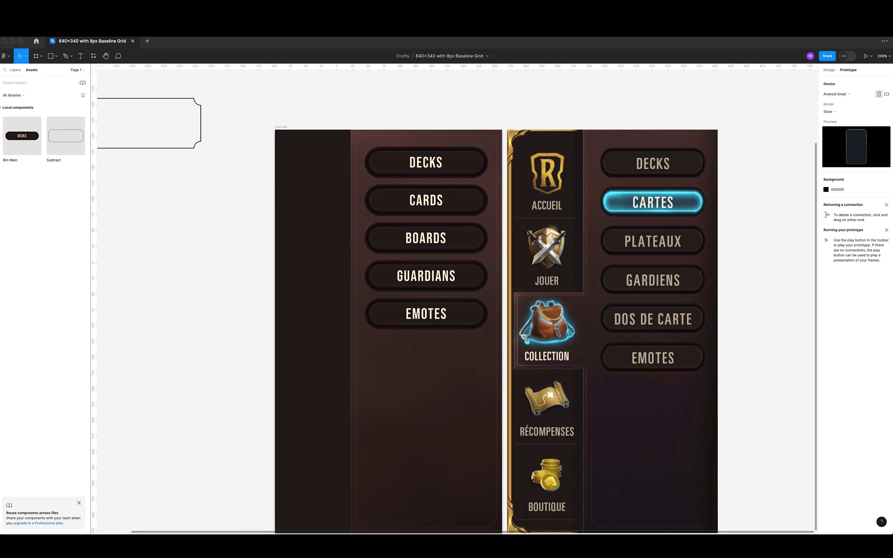
Switch to the browser, close the enlarged Collection screenshot and look through the Legends of Runeterra Mobile screens on interfaceingame.com.
key("super+Tab")
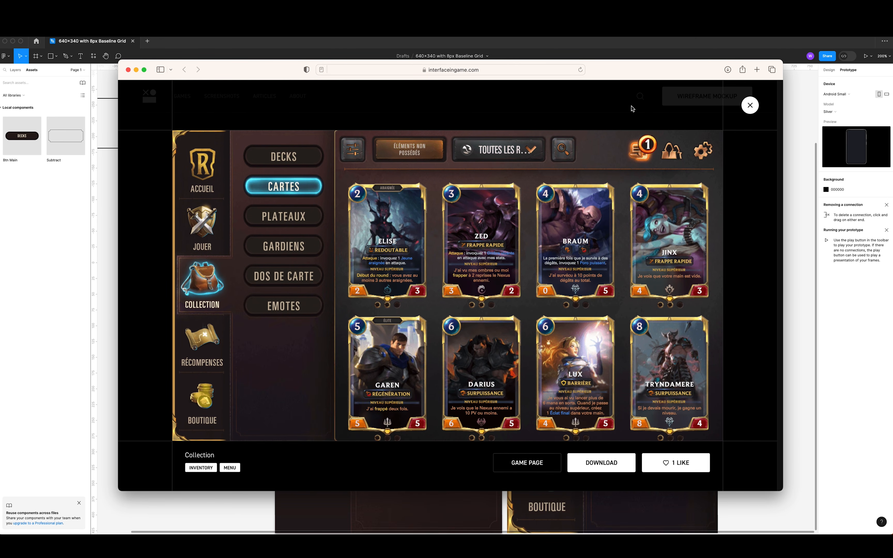
left_click(750, 105)
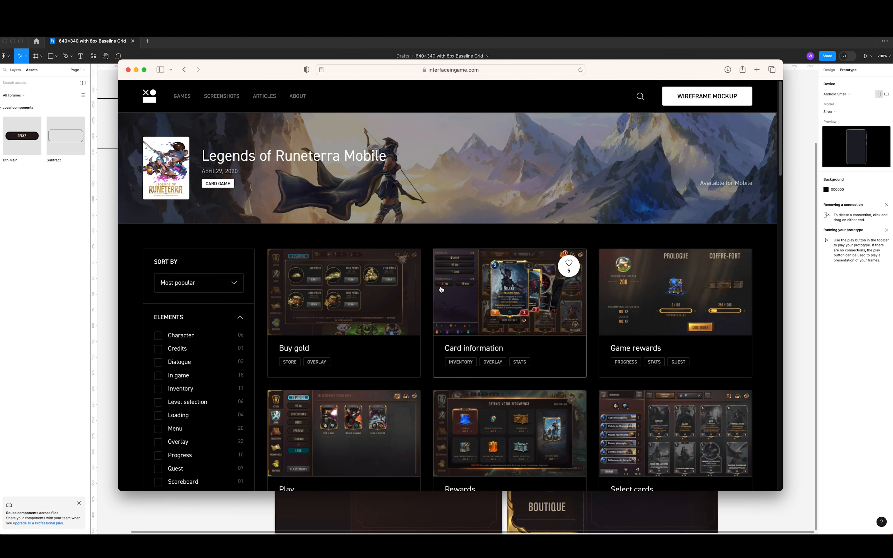
scroll(345, 320, "down", 10)
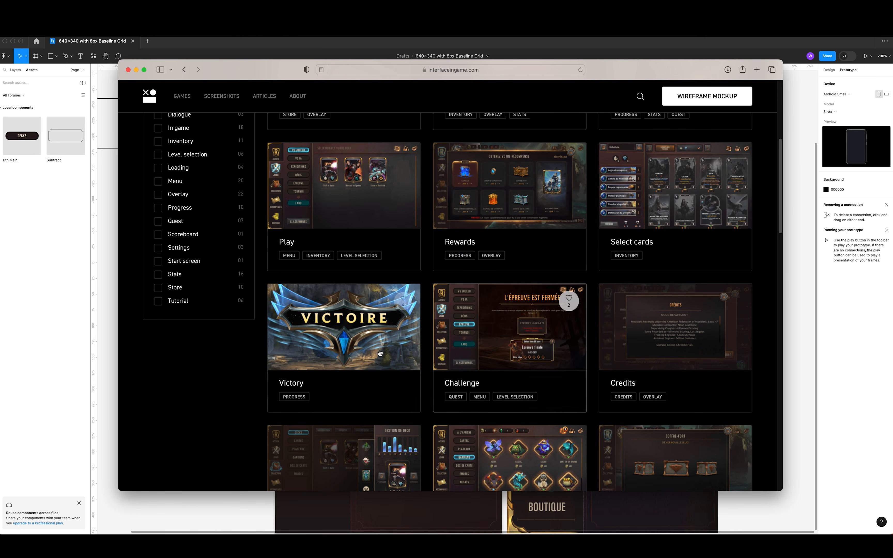
scroll(369, 318, "down", 5)
scroll(345, 335, "up", 8)
scroll(345, 336, "up", 7)
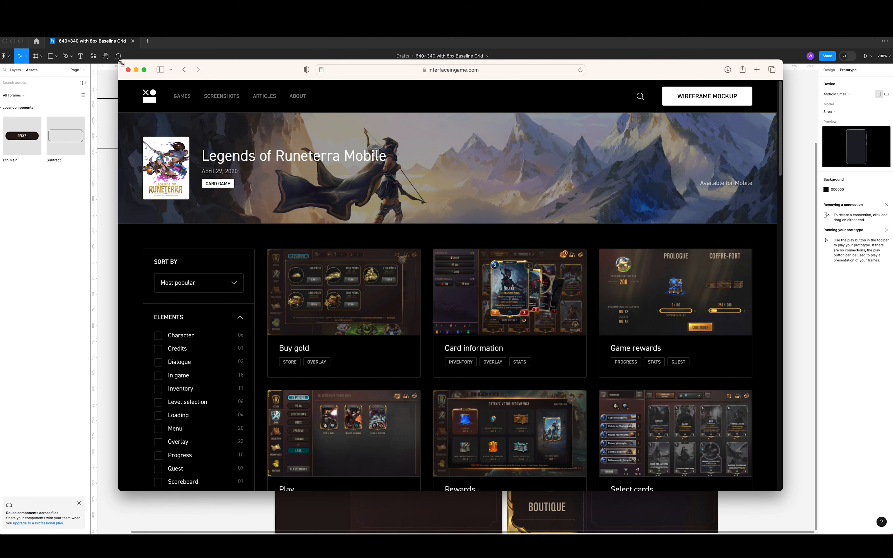
Open the games list on interfaceingame.com and examine its titles and its genre, theme and platform filters.
left_click(182, 97)
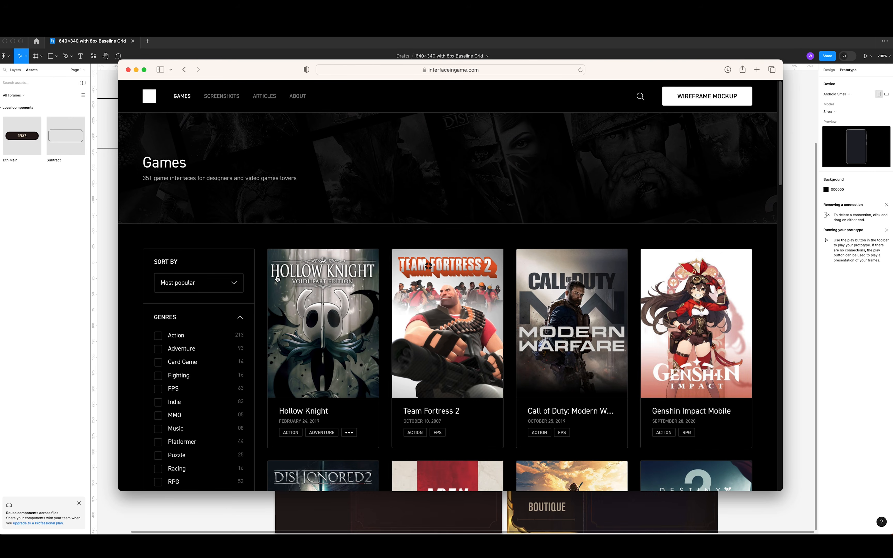
scroll(445, 292, "down", 8)
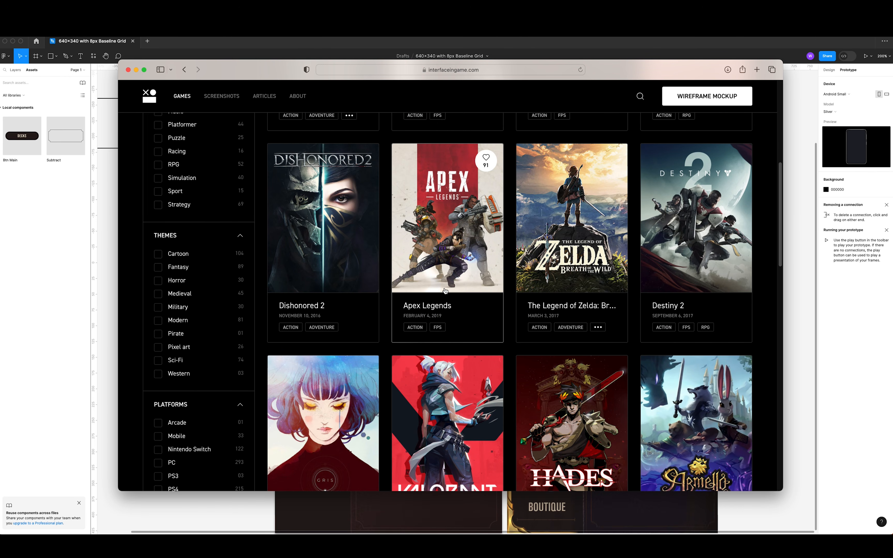
scroll(444, 291, "down", 5)
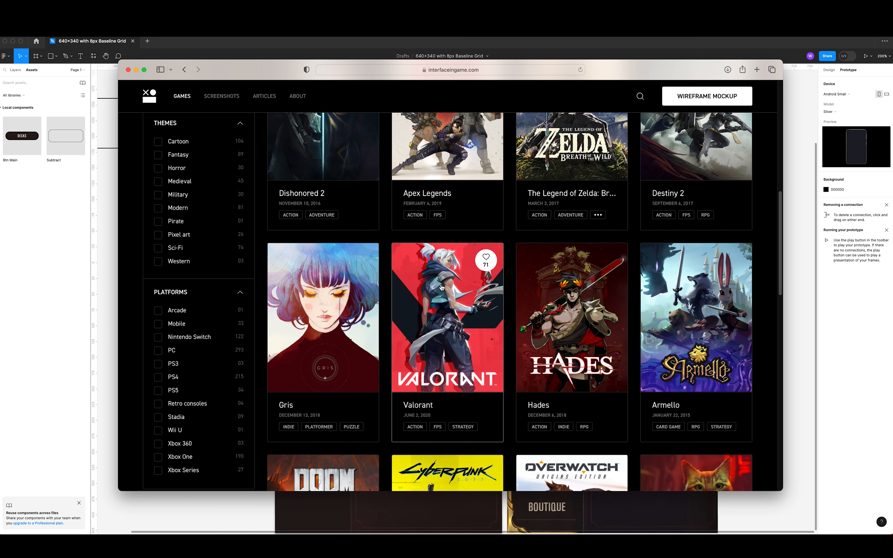
scroll(438, 289, "down", 10)
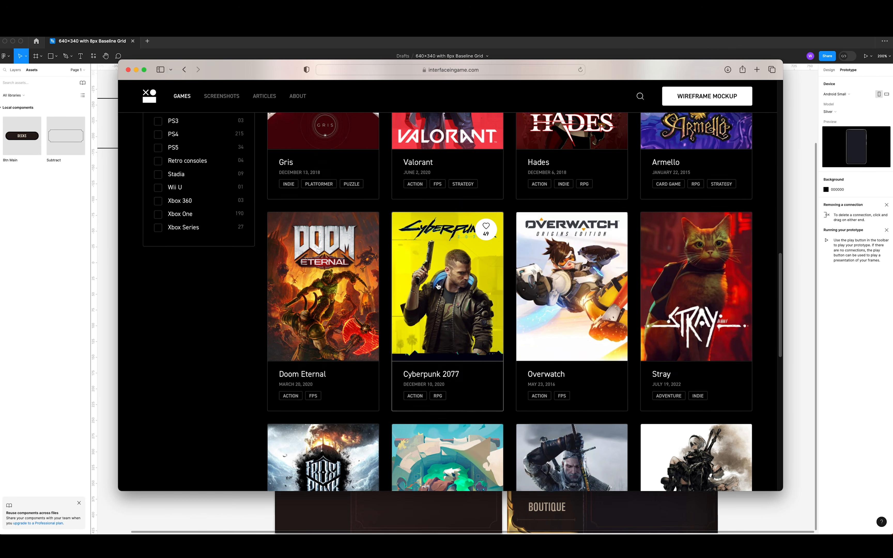
scroll(438, 286, "up", 7)
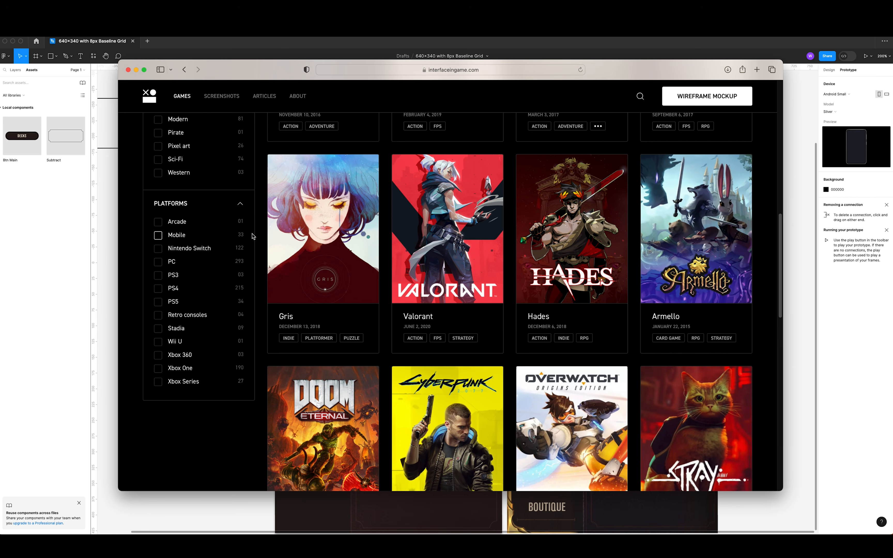
scroll(242, 240, "up", 15)
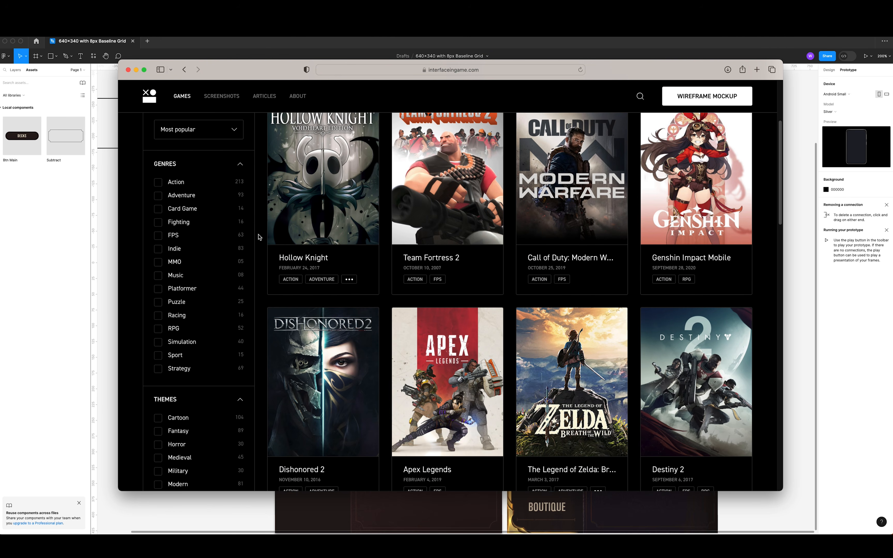
scroll(260, 258, "down", 10)
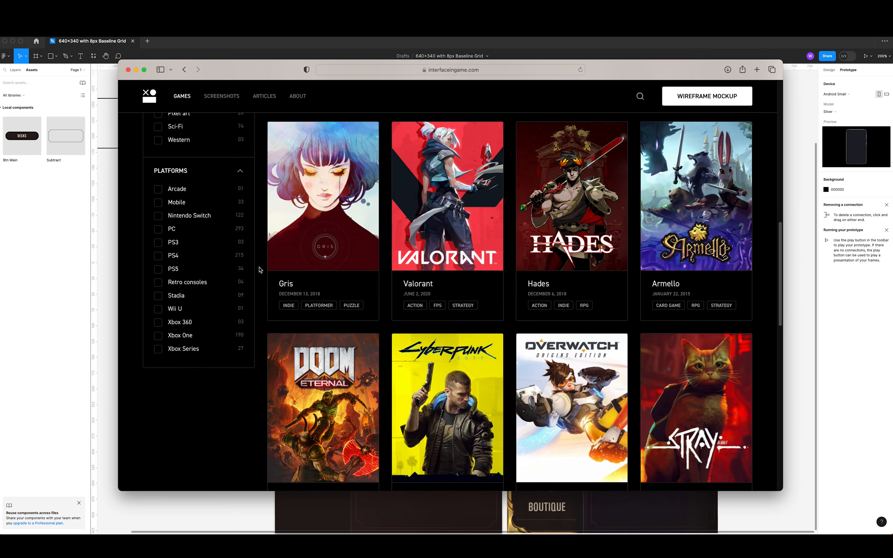
scroll(261, 270, "down", 15)
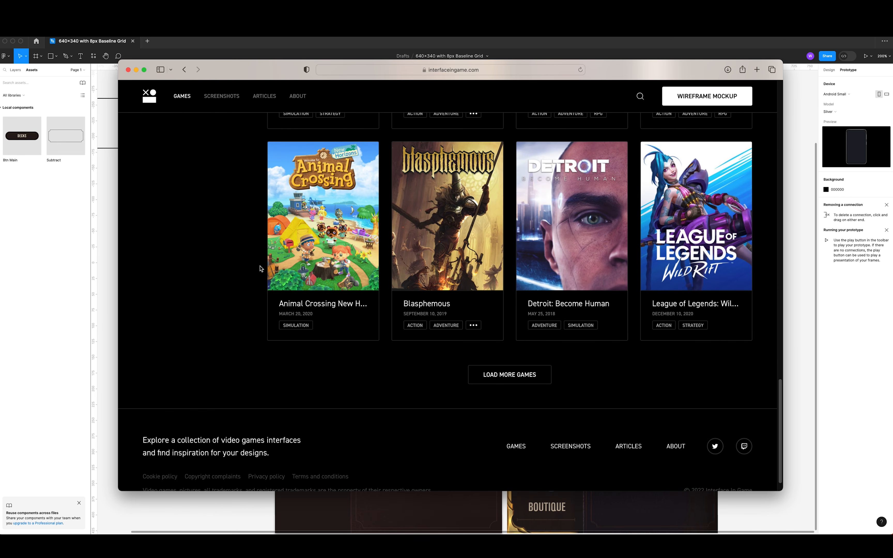
scroll(261, 268, "up", 15)
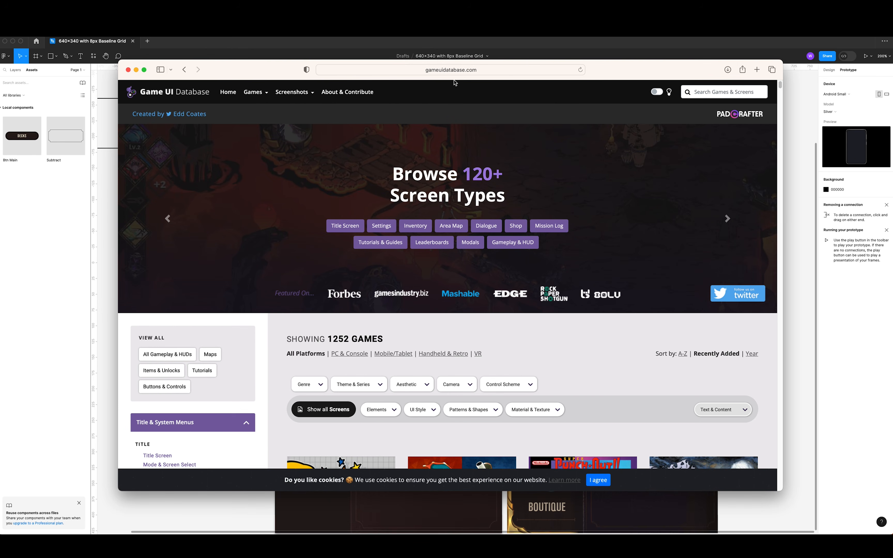
Examine the screen-type categories and game listing on gameuidatabase.com, and close the browser window to return to Figma.
scroll(321, 351, "down", 15)
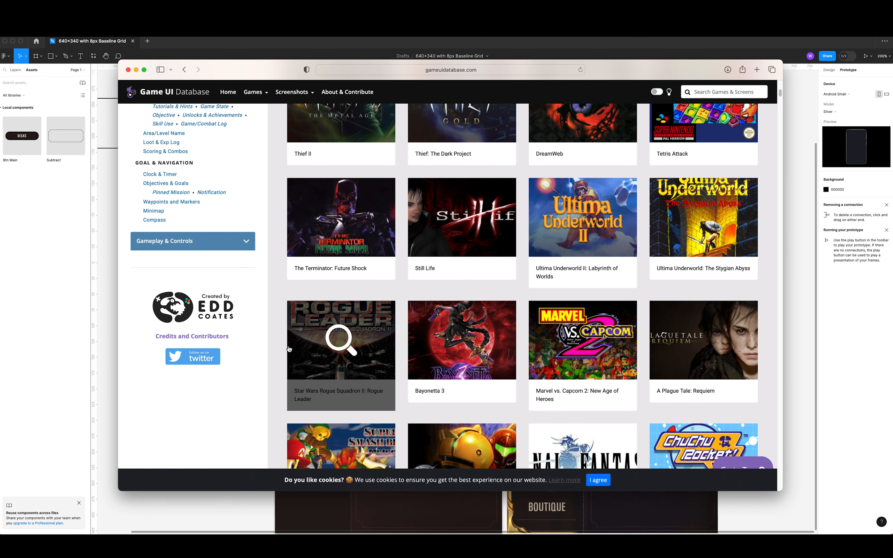
scroll(369, 334, "down", 12)
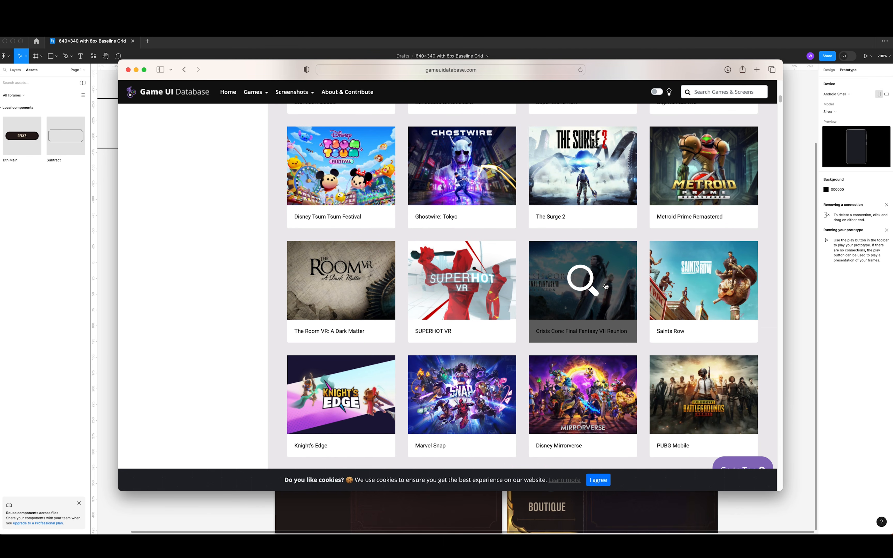
scroll(606, 286, "up", 15)
scroll(334, 356, "down", 4)
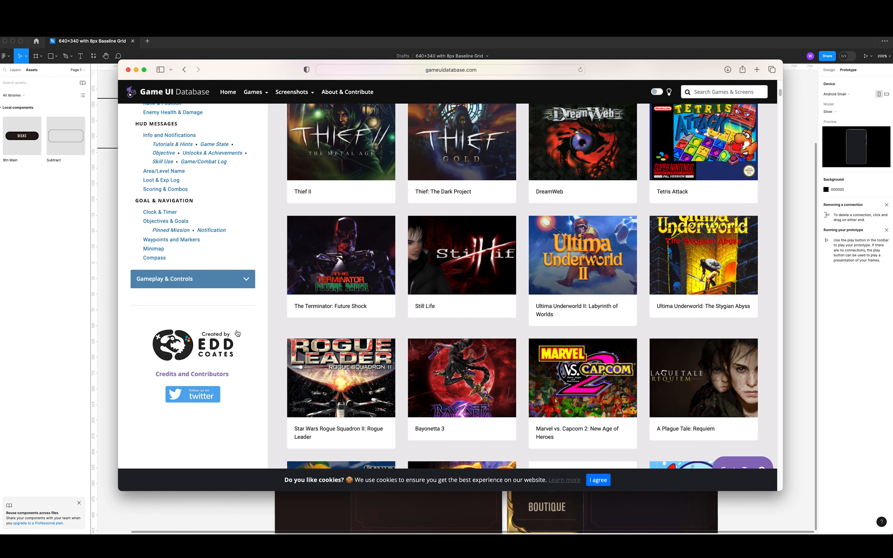
scroll(250, 334, "up", 15)
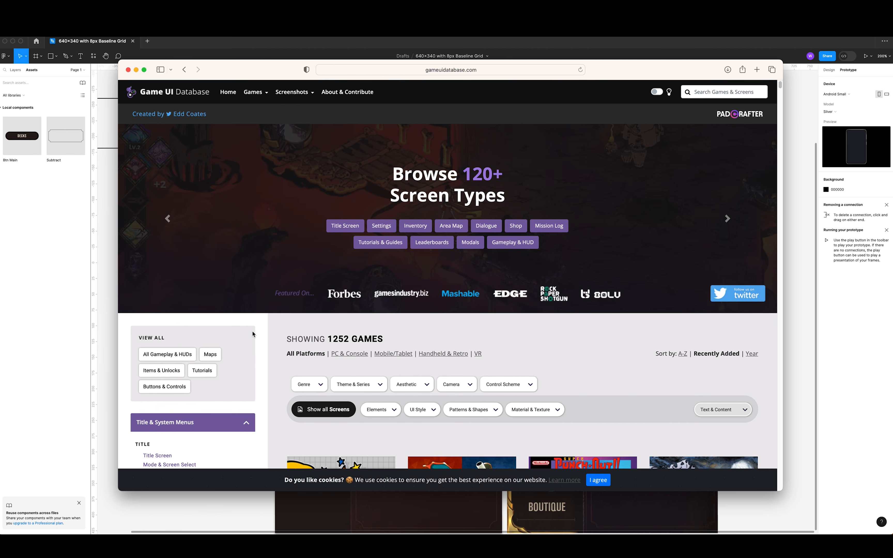
scroll(243, 331, "down", 15)
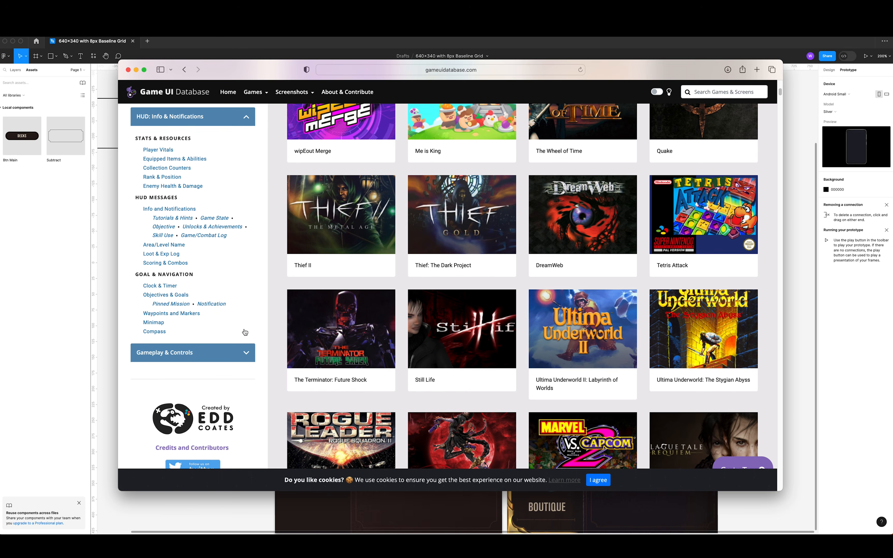
scroll(244, 332, "down", 2)
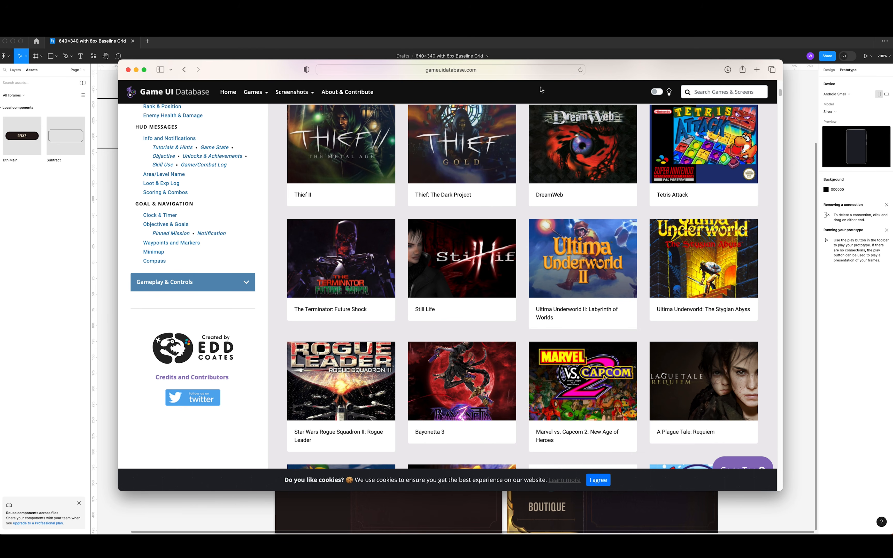
scroll(262, 369, "down", 20)
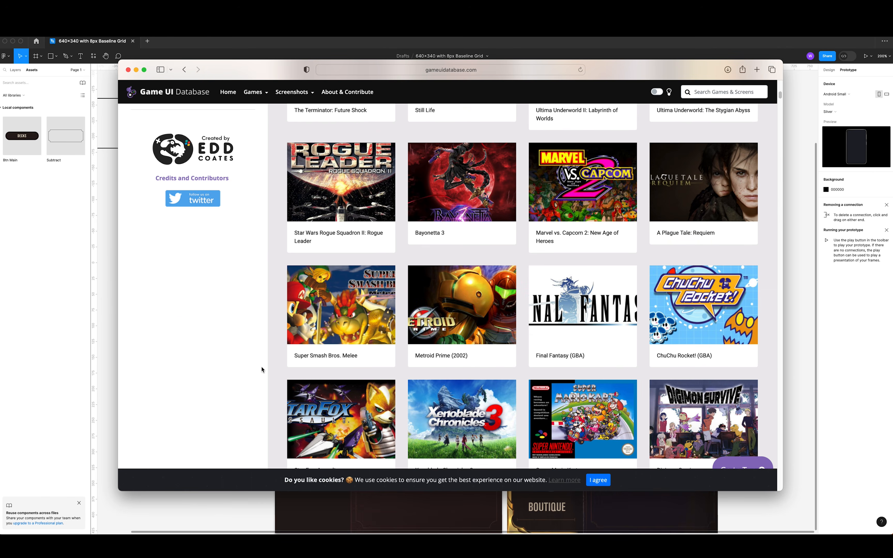
scroll(262, 370, "down", 10)
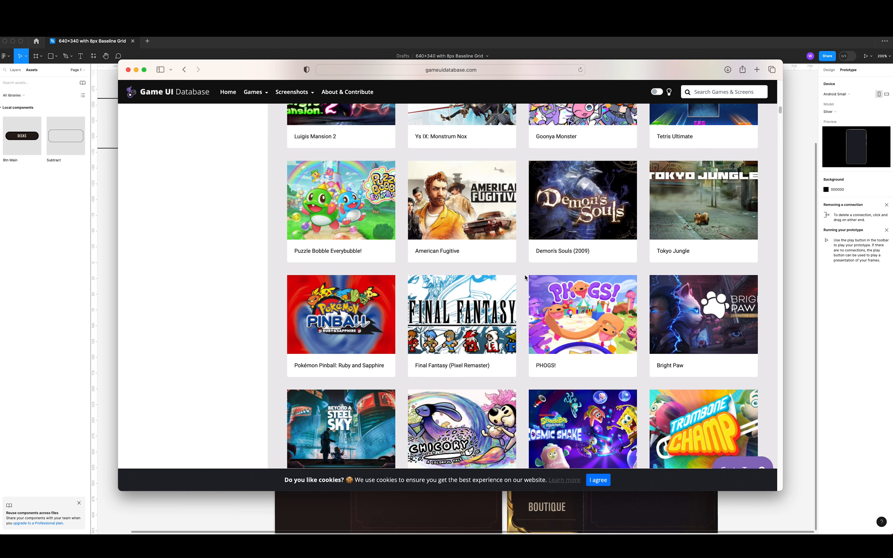
scroll(525, 277, "down", 15)
scroll(526, 278, "down", 9)
scroll(525, 277, "down", 8)
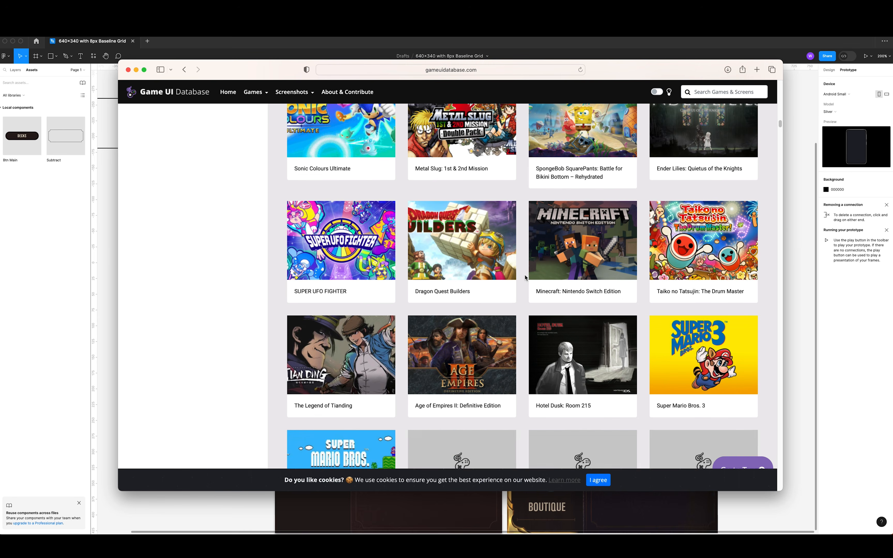
scroll(525, 278, "down", 20)
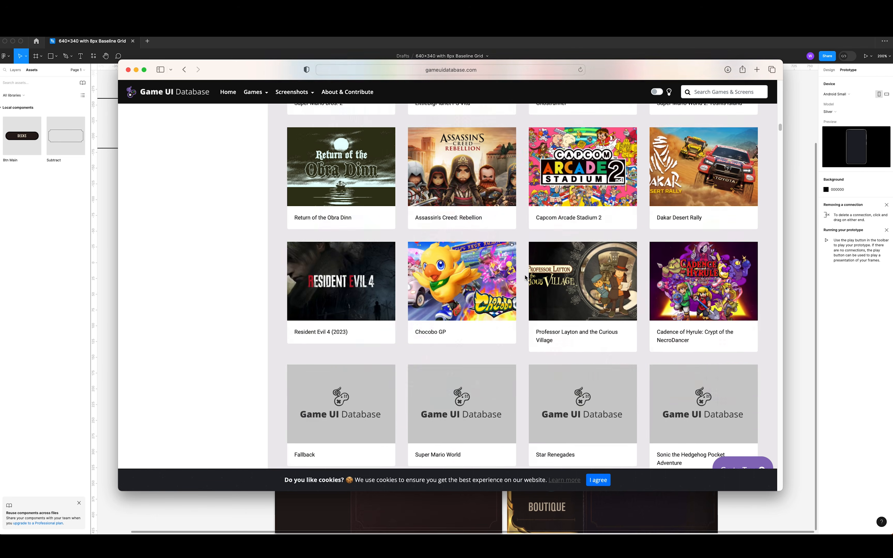
scroll(525, 278, "down", 8)
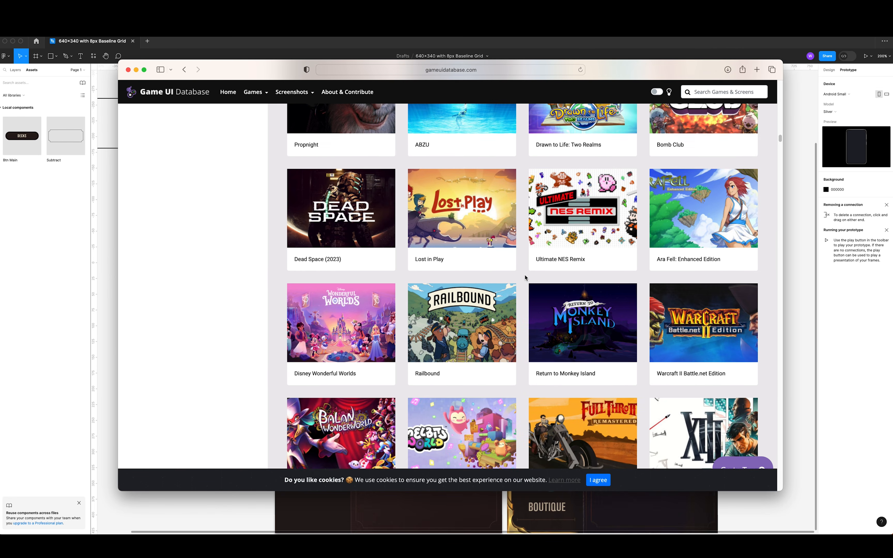
scroll(525, 278, "down", 10)
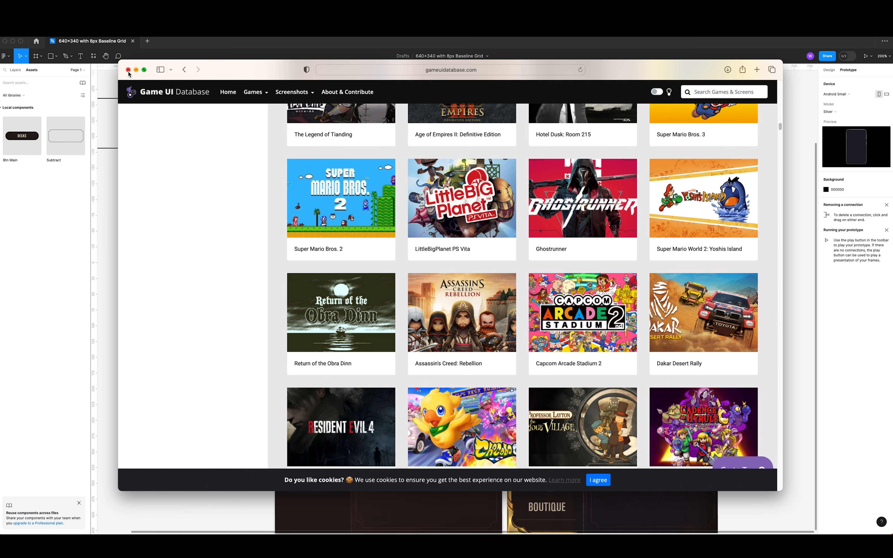
left_click(128, 70)
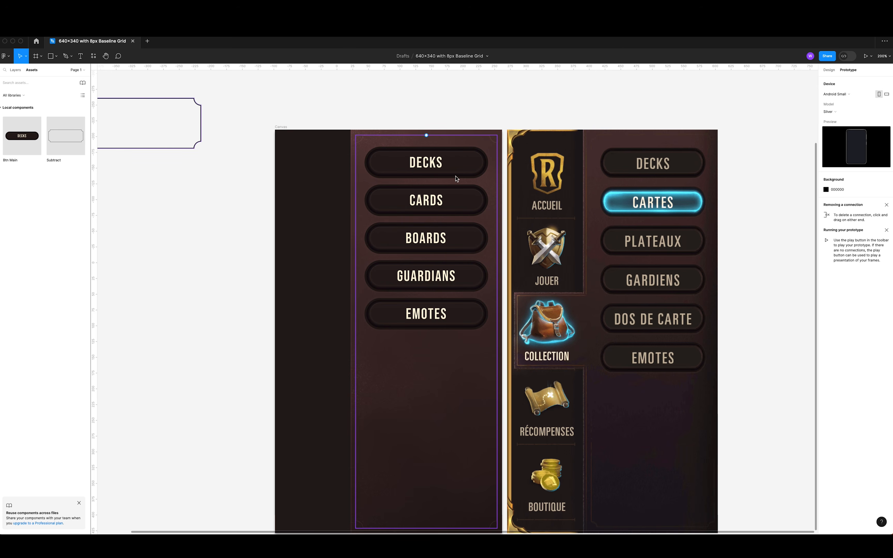
Recolour the DECKS label of the Default Btn Main variant to C7B8A1 by sampling the reference image's DECKS label.
left_click(460, 316)
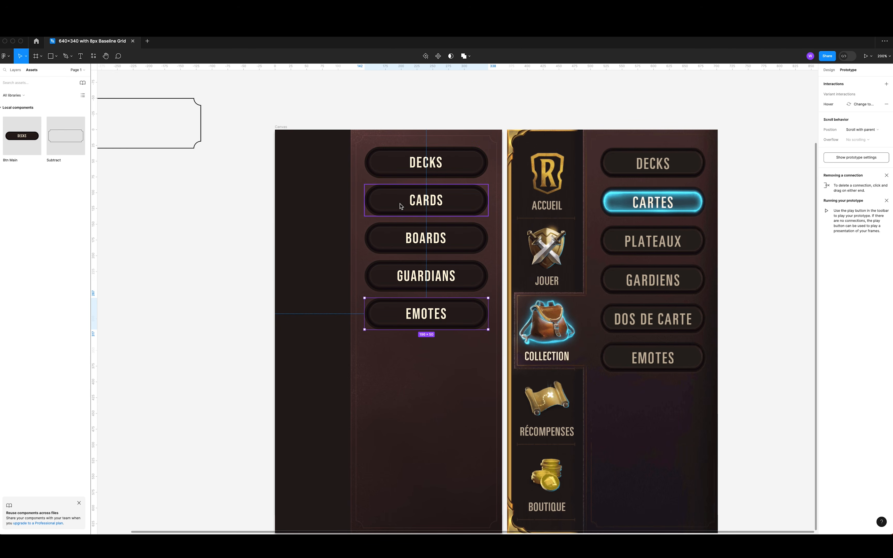
scroll(291, 260, "up", 10)
scroll(291, 260, "left", 5)
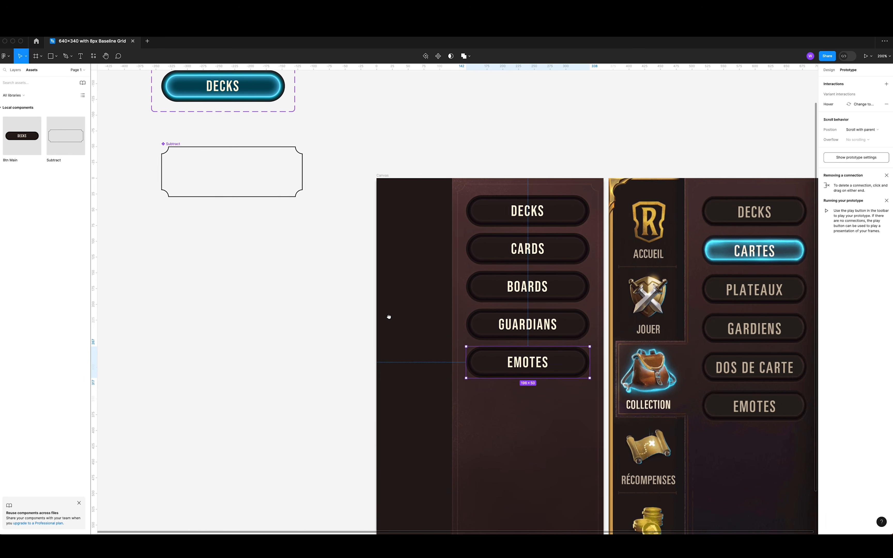
left_click(293, 216)
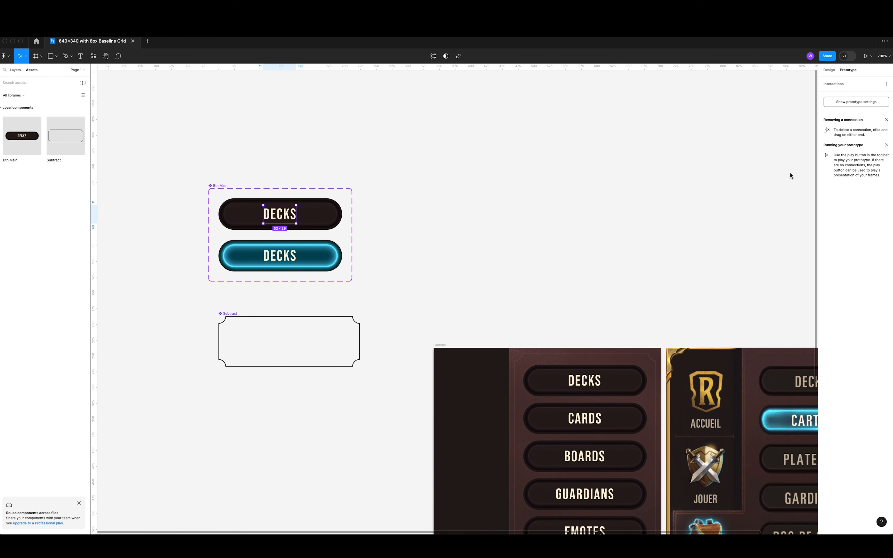
left_click(829, 70)
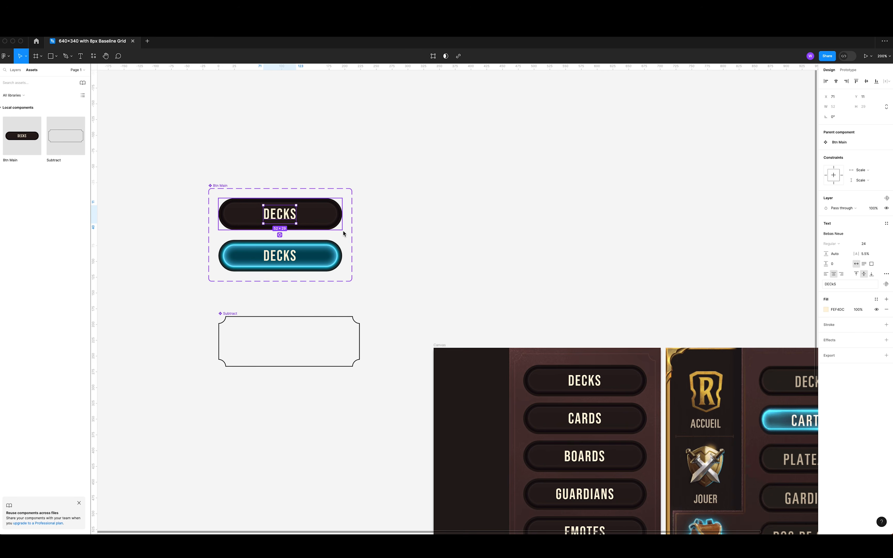
scroll(434, 253, "down", 3)
scroll(435, 253, "right", 5)
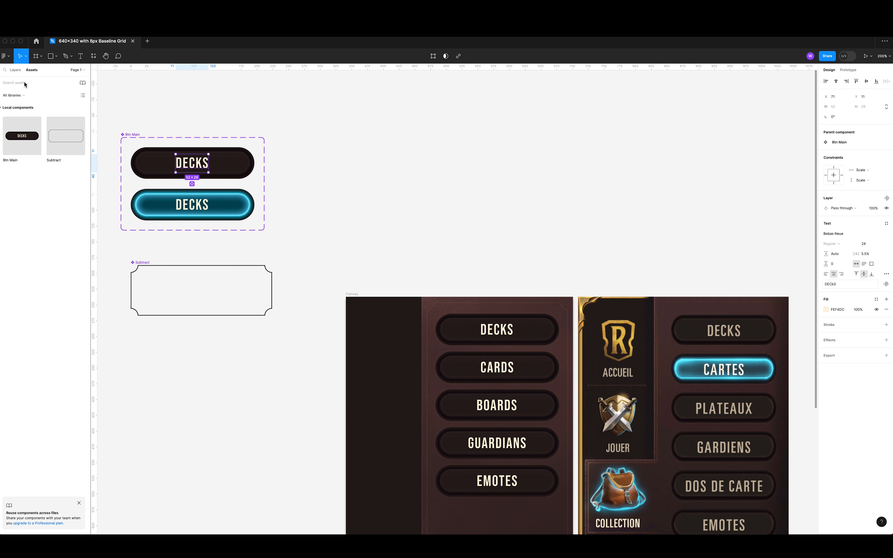
left_click(16, 70)
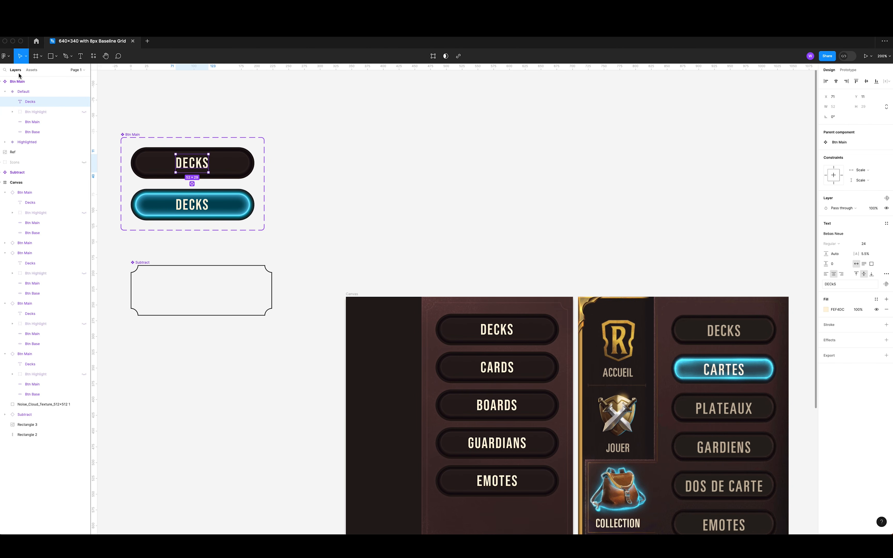
left_click(827, 311)
left_click(751, 417)
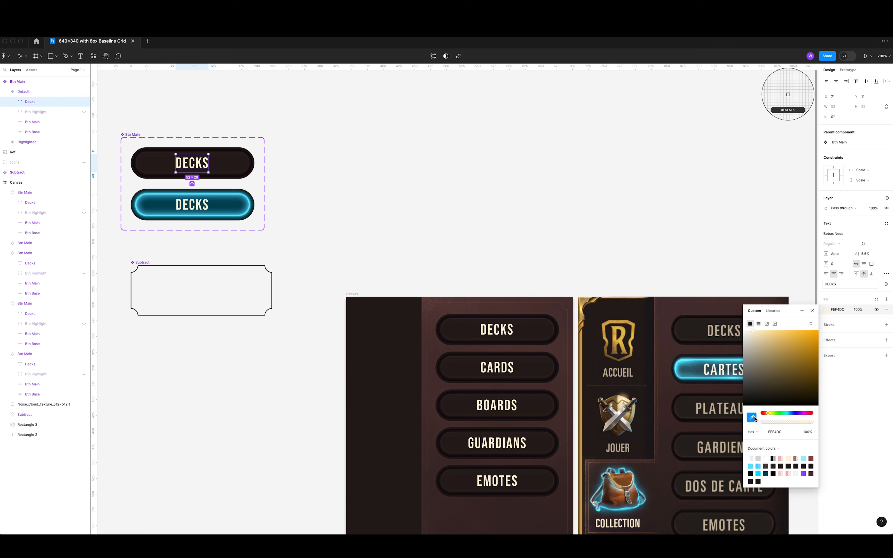
left_click(711, 330)
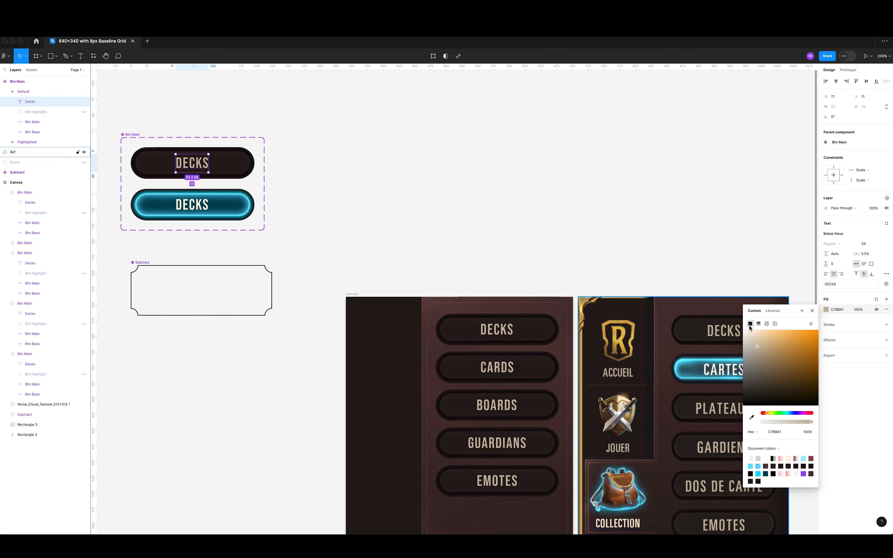
left_click(812, 310)
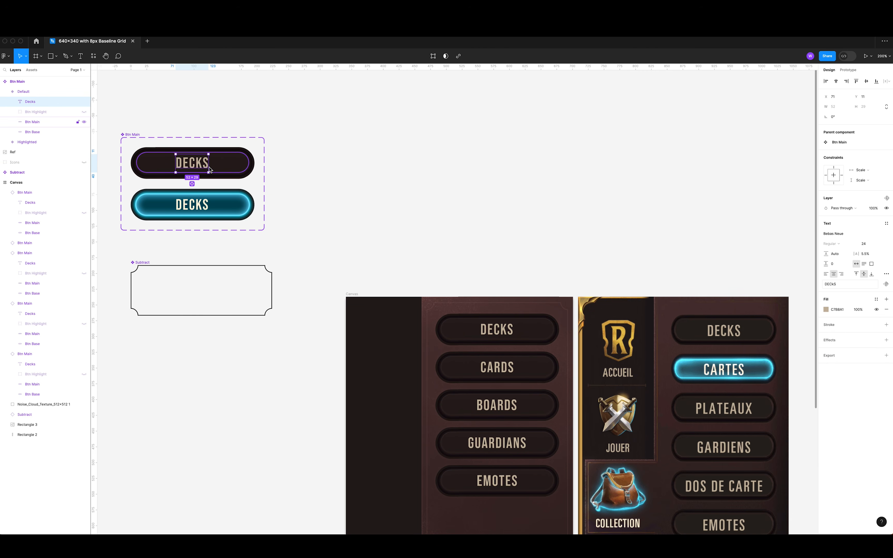
left_click(357, 222)
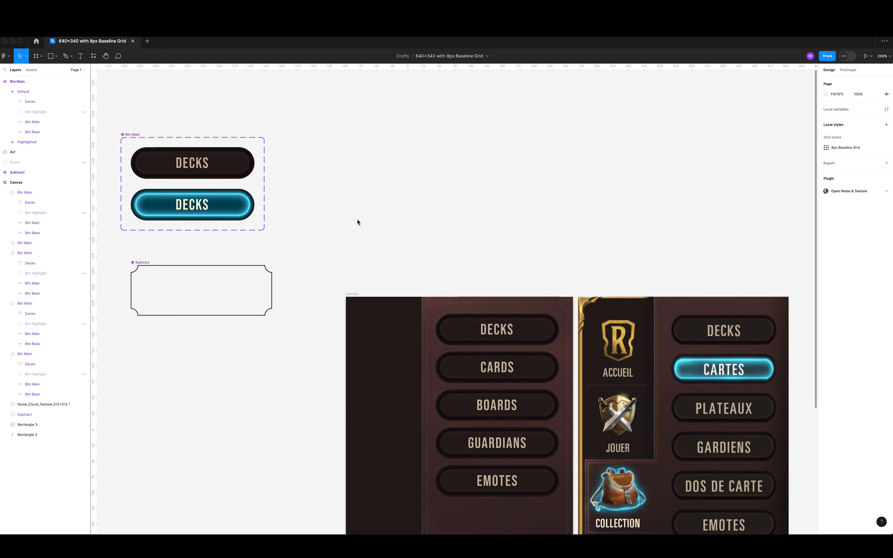
Sample a fill colour for the DECKS label in the Highlighted variant with the eyedropper, and clear the selection.
left_click(202, 209)
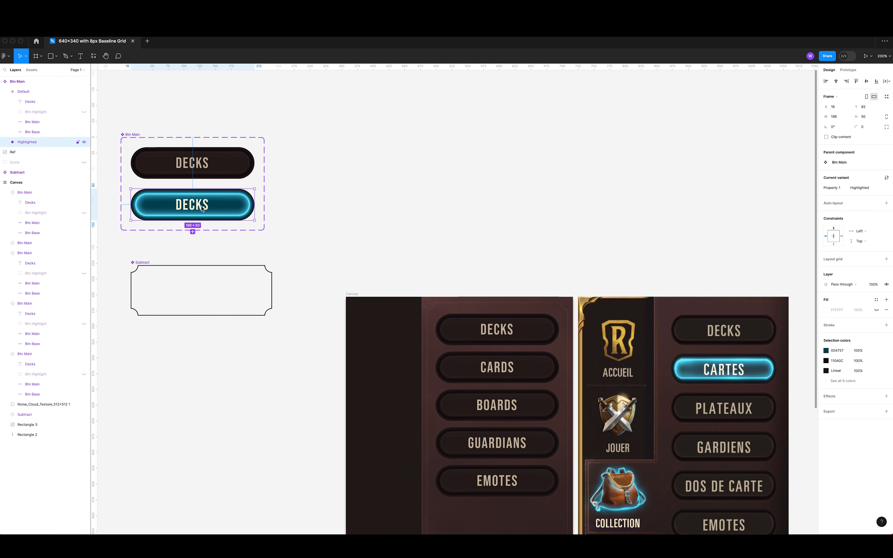
left_click(192, 205)
left_click(826, 309)
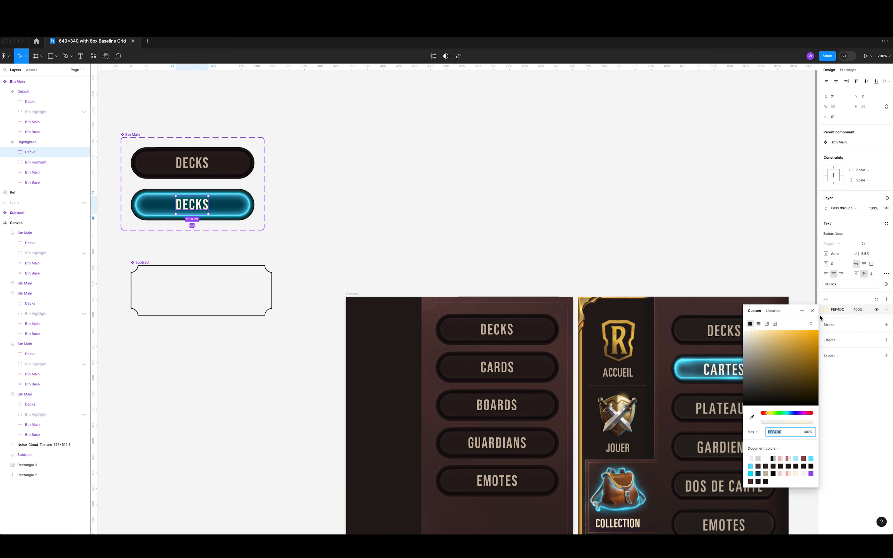
left_click(749, 418)
left_click(367, 229)
scroll(288, 188, "down", 5)
scroll(288, 189, "right", 3)
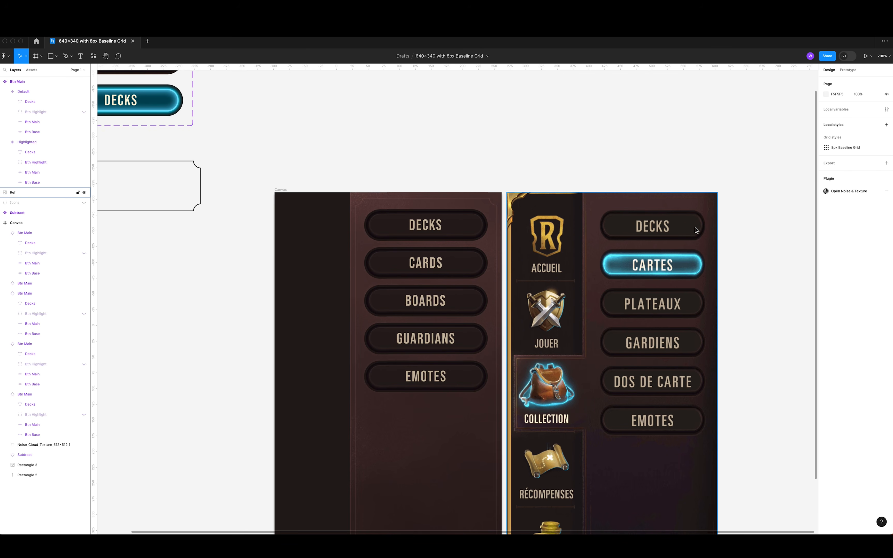
Examine the recoloured DECKS, CARDS, BOARDS, GUARDIANS and EMOTES buttons on the canvas one by one.
left_click(458, 267)
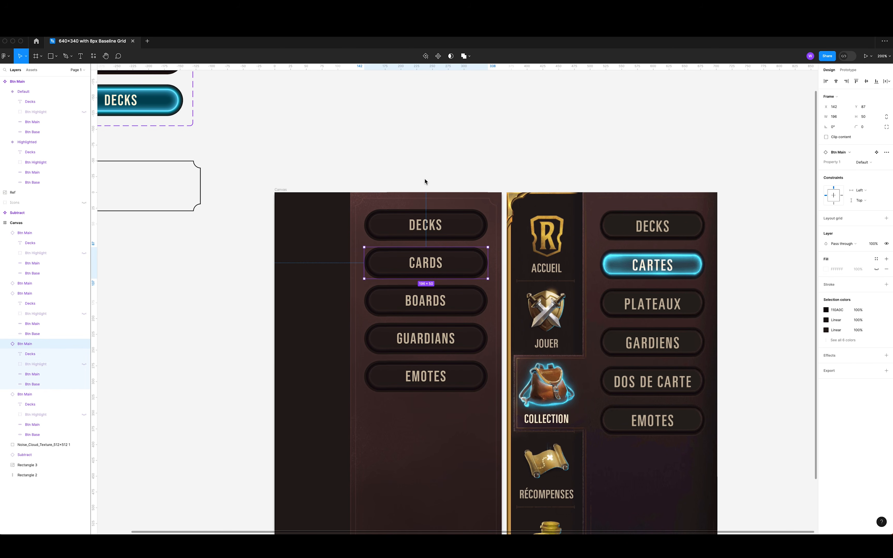
left_click(413, 225)
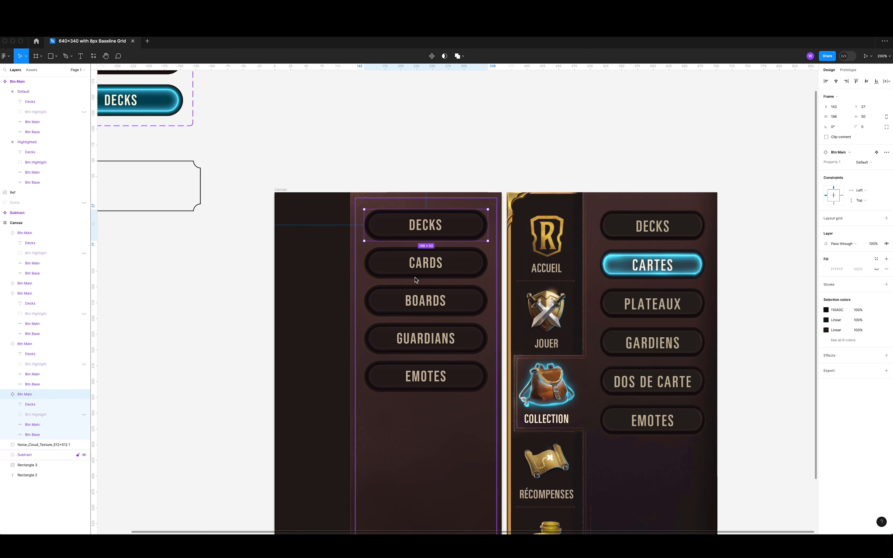
left_click(417, 265)
left_click(418, 307)
left_click(417, 345)
left_click(412, 380)
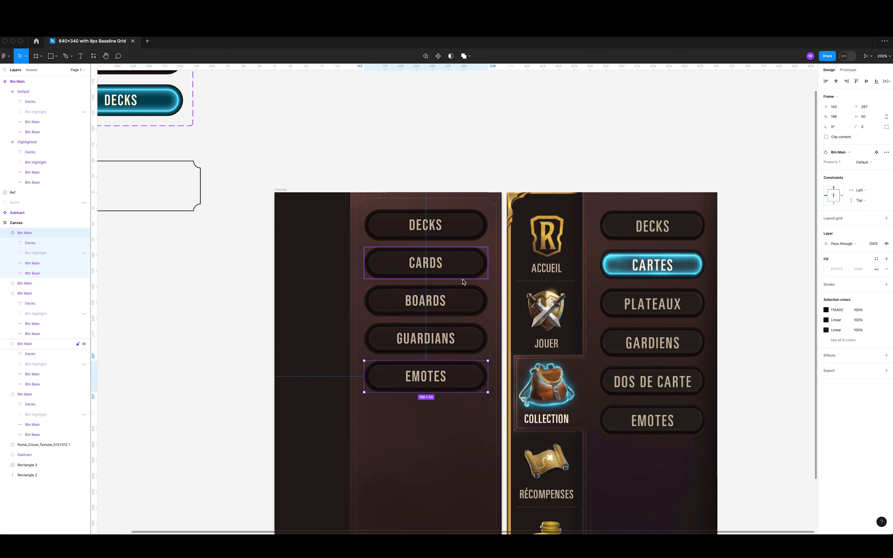
Switch the CARDS button instance on the canvas to the Highlighted variant.
left_click(458, 271)
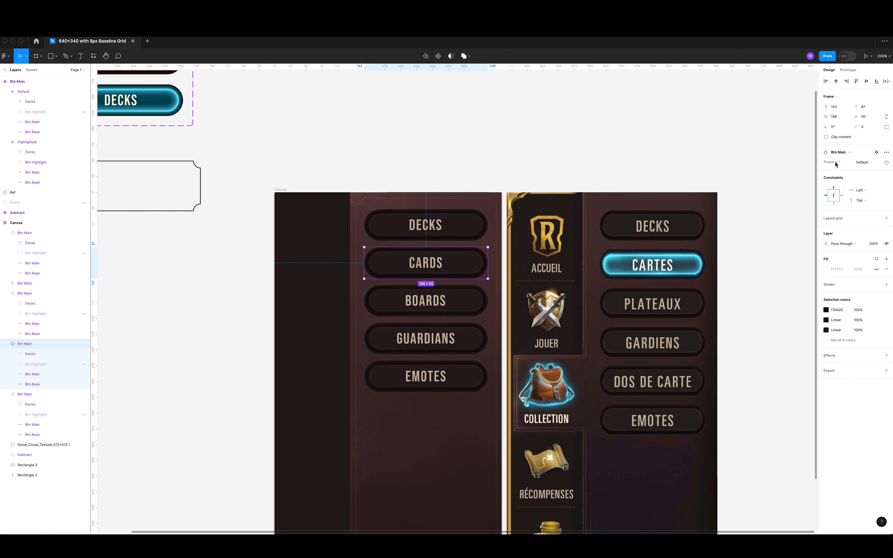
left_click(874, 164)
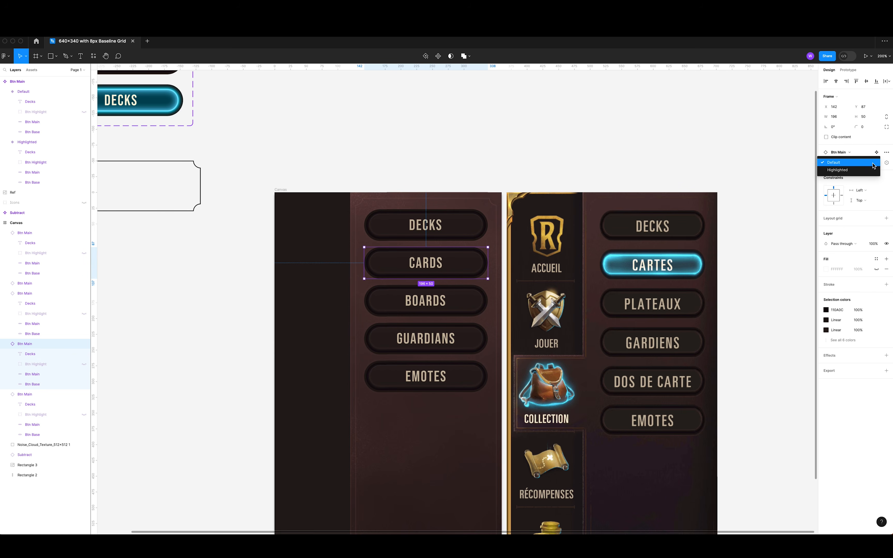
left_click(842, 170)
left_click(615, 165)
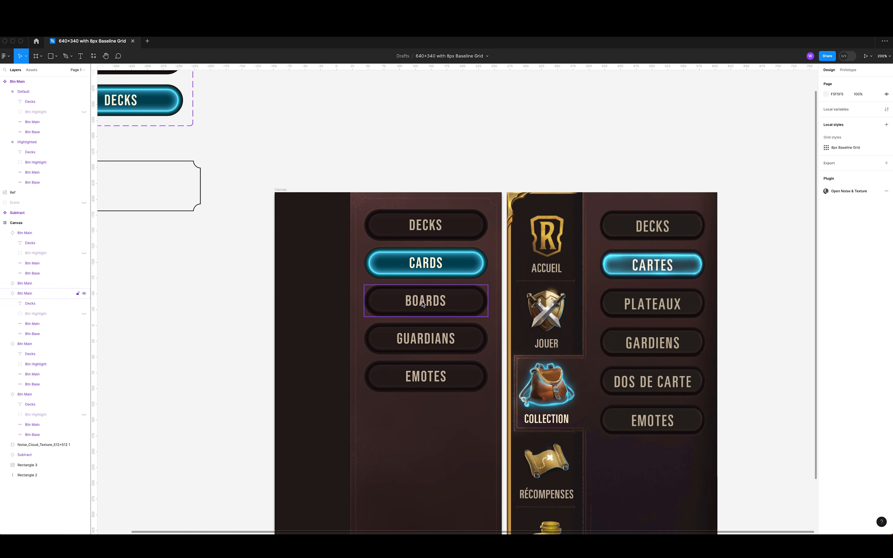
Play the prototype to test the buttons' hover highlight in the phone preview, and close the preview.
scroll(517, 181, "left", 2)
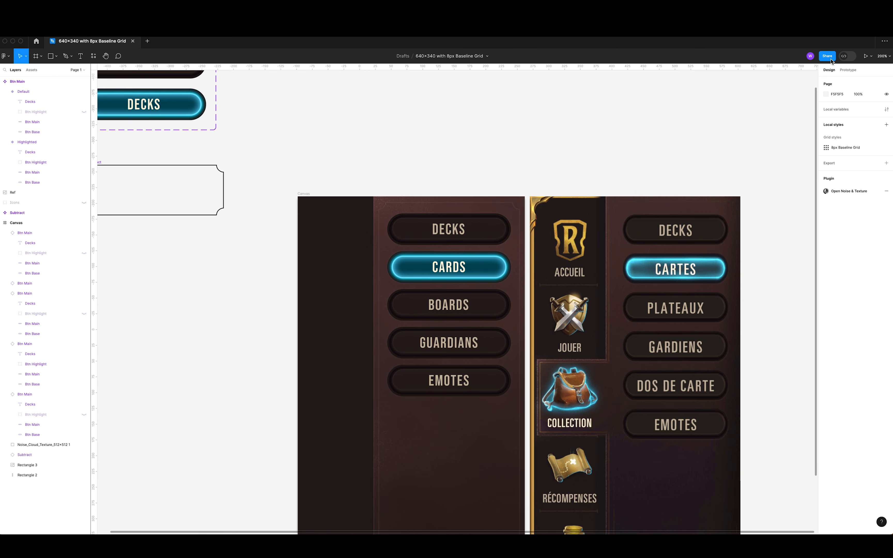
left_click(866, 56)
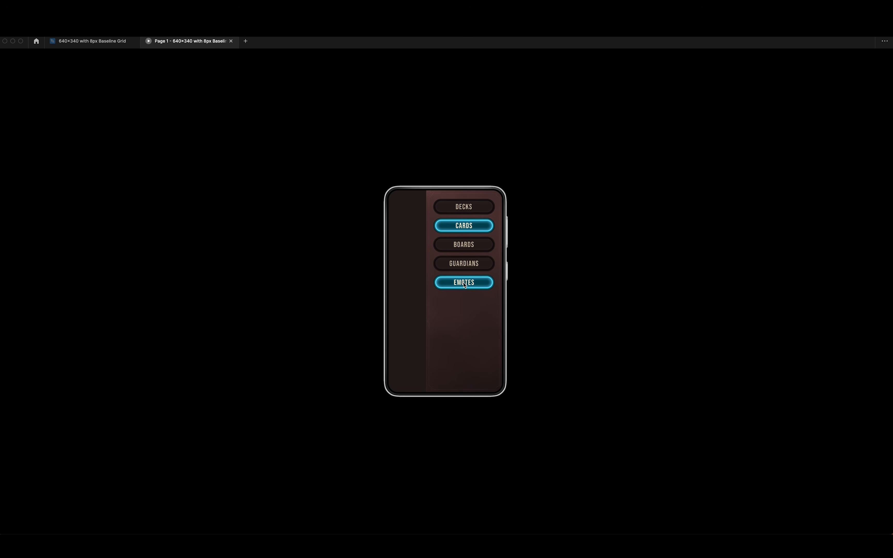
left_click(231, 41)
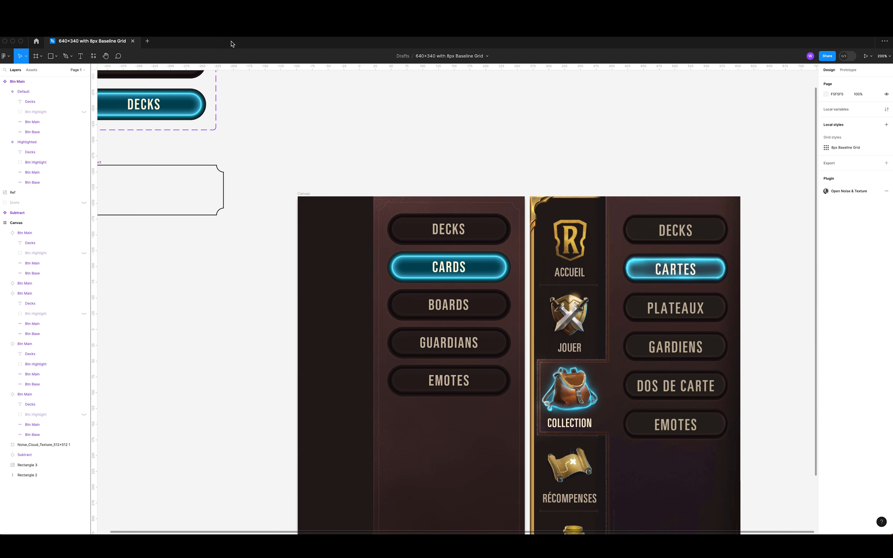
Collapse the variants of the Btn Main component set and duplicate its Default variant.
scroll(411, 199, "up", 5)
scroll(411, 199, "left", 5)
left_click(195, 151)
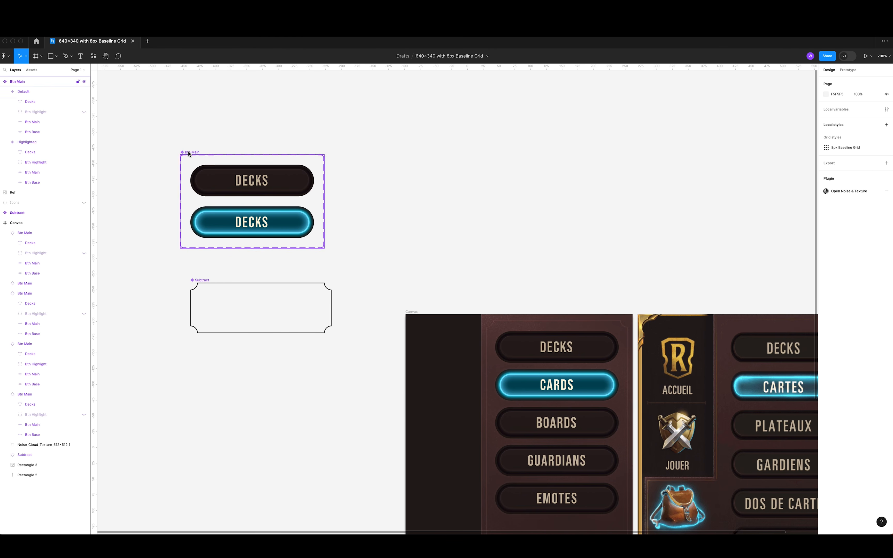
left_click(5, 92)
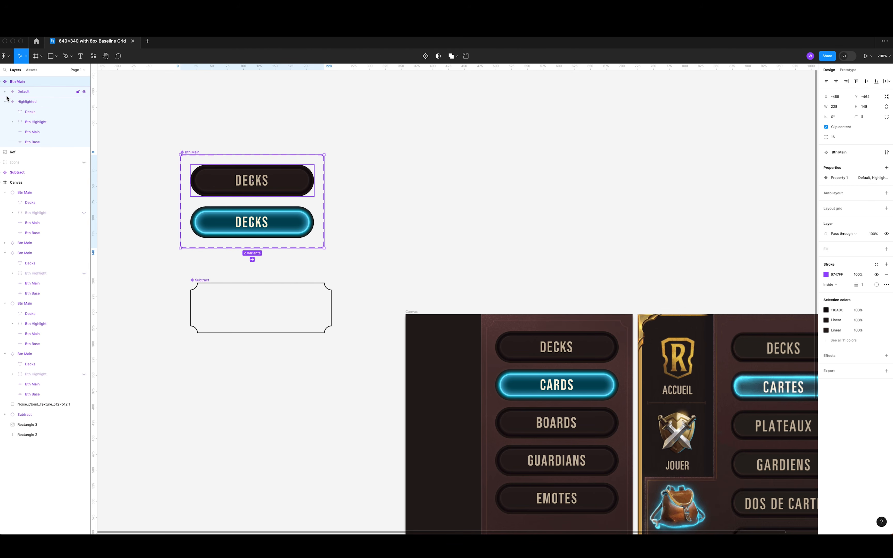
left_click(5, 102)
left_click(28, 93)
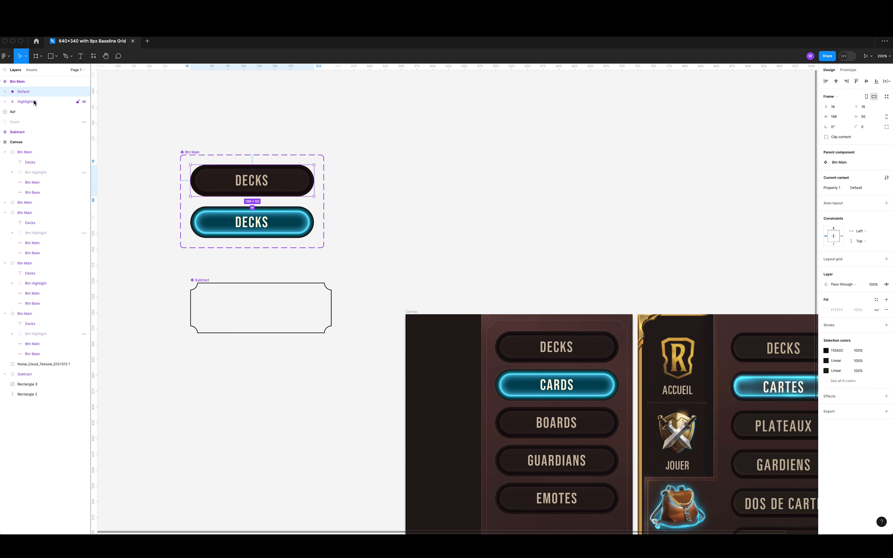
key("super+d")
Name the duplicated Btn Main variant Pressed.
double_click(28, 92)
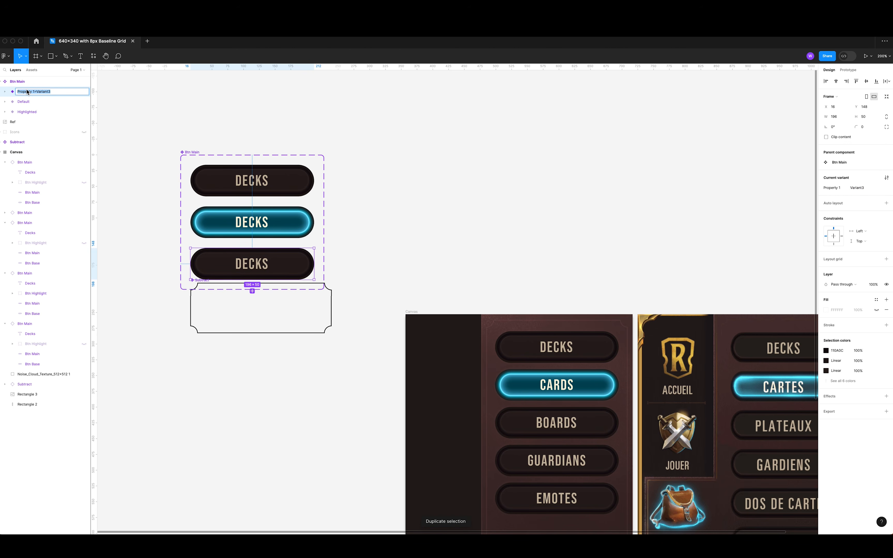
key("Return")
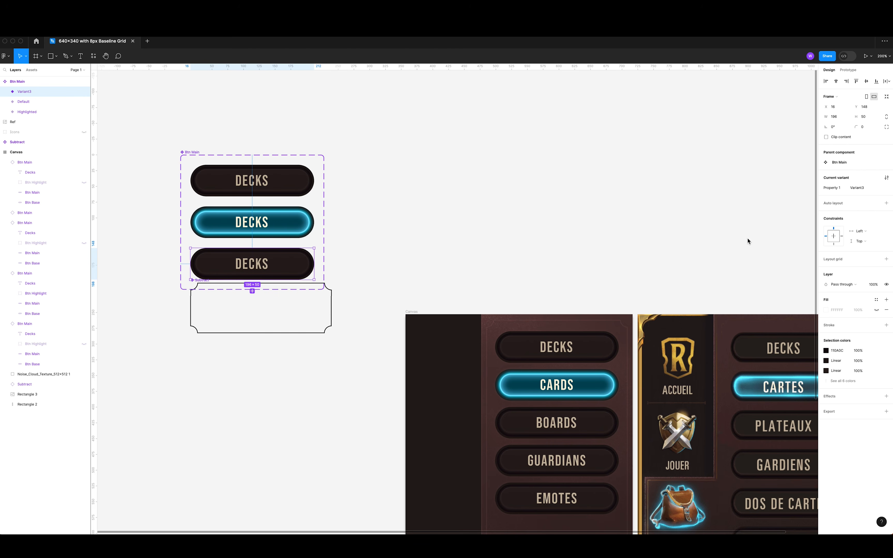
left_click(866, 188)
type("Pressed")
key("Return")
Set the opacity of the Decks label and the Btn Main shape inside the Pressed variant to 50%.
left_click(6, 92)
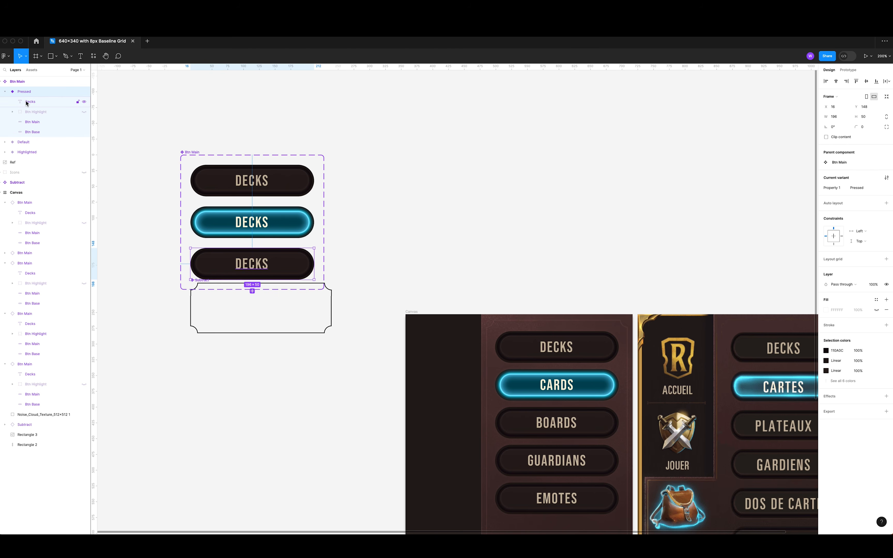
left_click(36, 123)
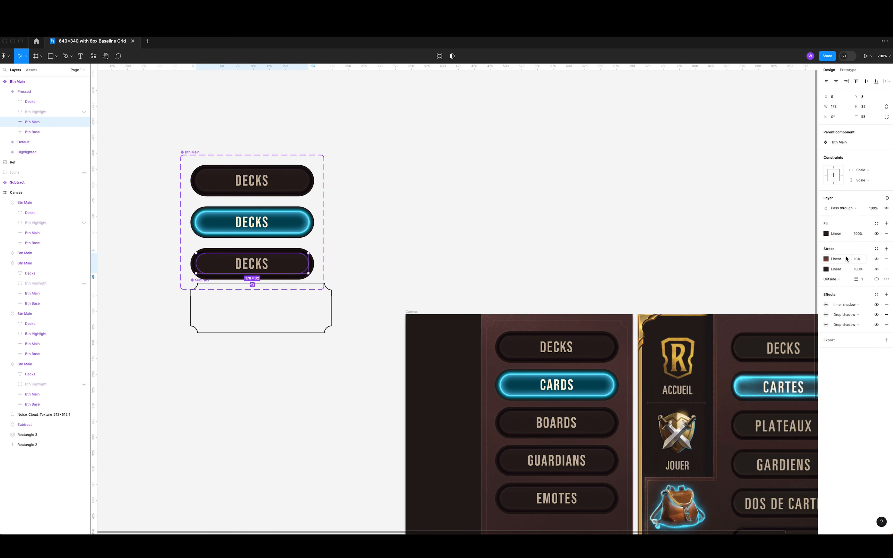
left_click(876, 210)
left_click(44, 103, "shift")
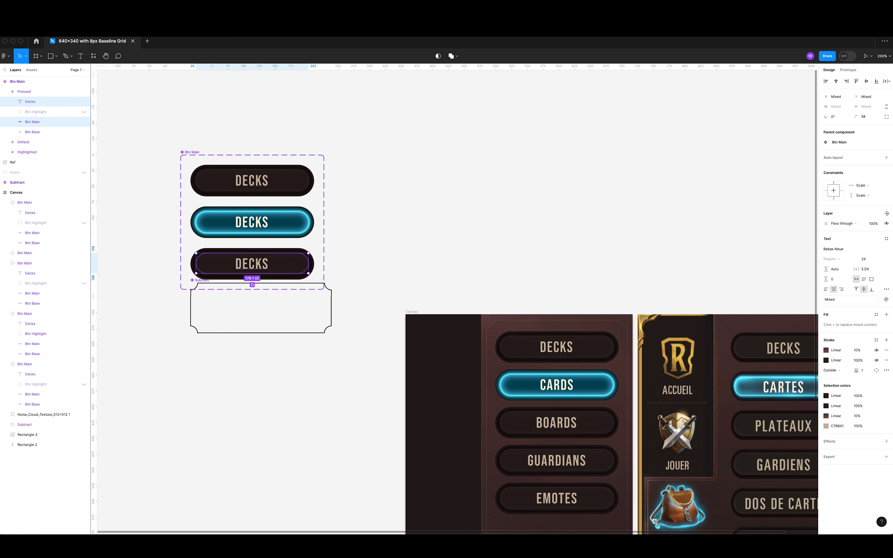
left_click(875, 224)
type("50")
key("Return")
left_click(482, 212)
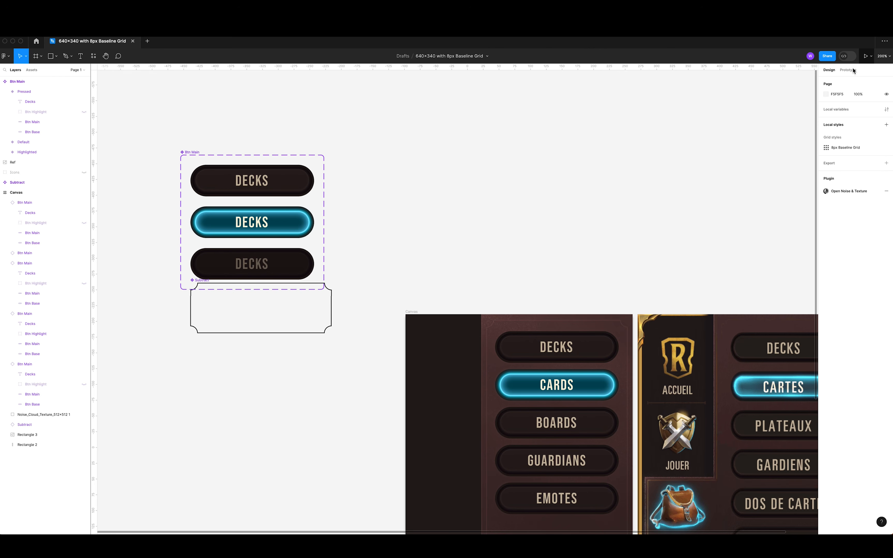
Switch the BOARDS button instance on the canvas to the Pressed variant.
left_click(557, 347)
scroll(557, 347, "down", 5)
scroll(557, 347, "right", 2)
left_click(556, 423)
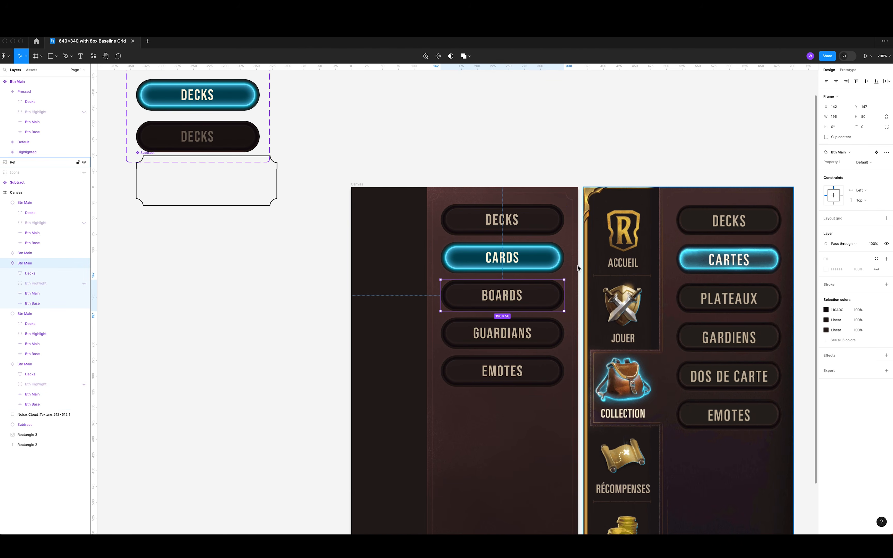
left_click(866, 162)
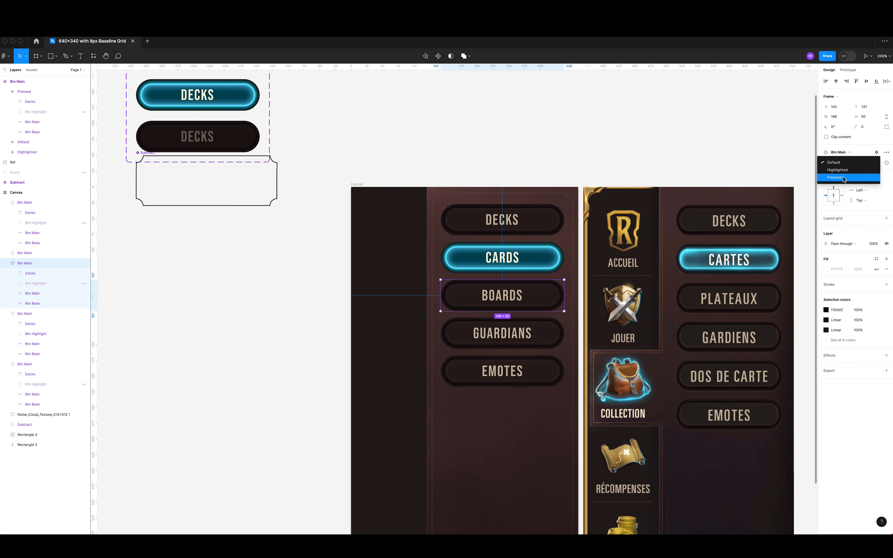
left_click(844, 178)
left_click(659, 154)
Try to extend the crop of the Ref image sideways to uncover the card area, and undo it.
scroll(471, 329, "right", 2)
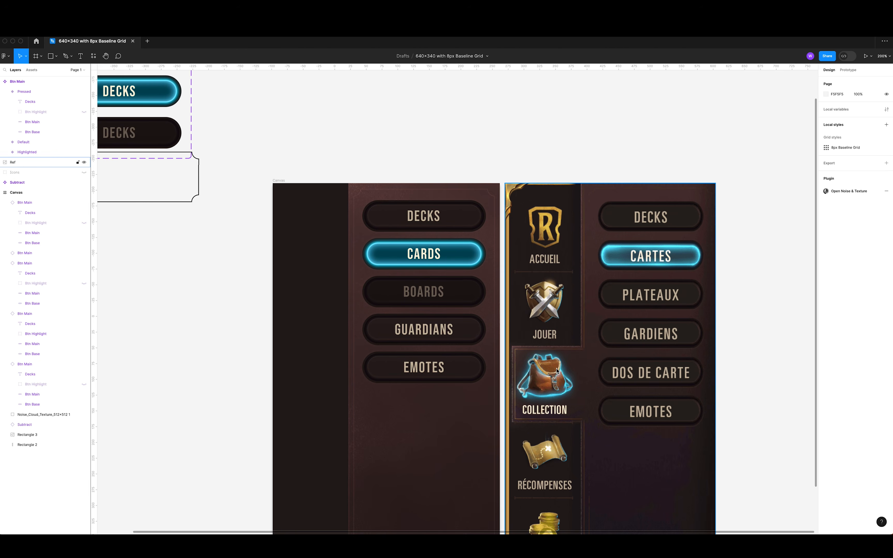
scroll(557, 371, "right", 5)
scroll(557, 371, "down", 4)
scroll(507, 324, "up", 3)
left_click(507, 324)
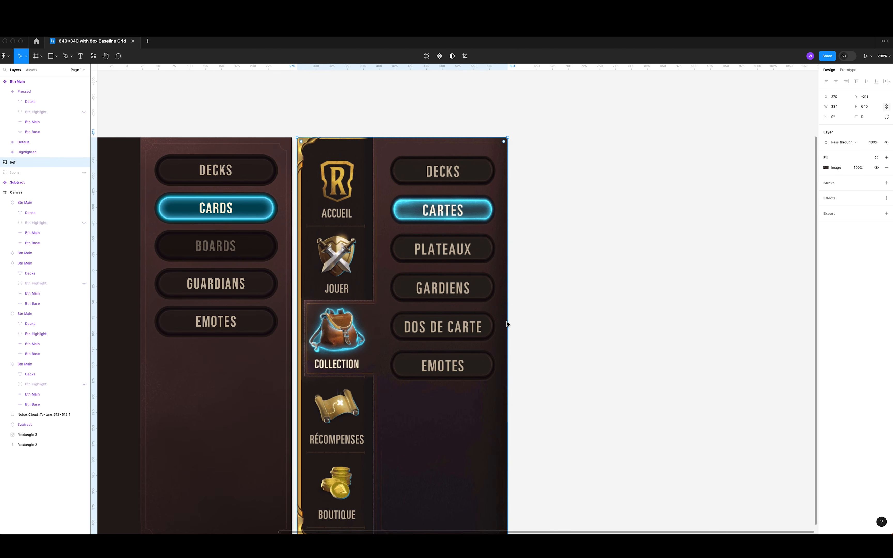
left_click_drag(507, 324, 505, 245)
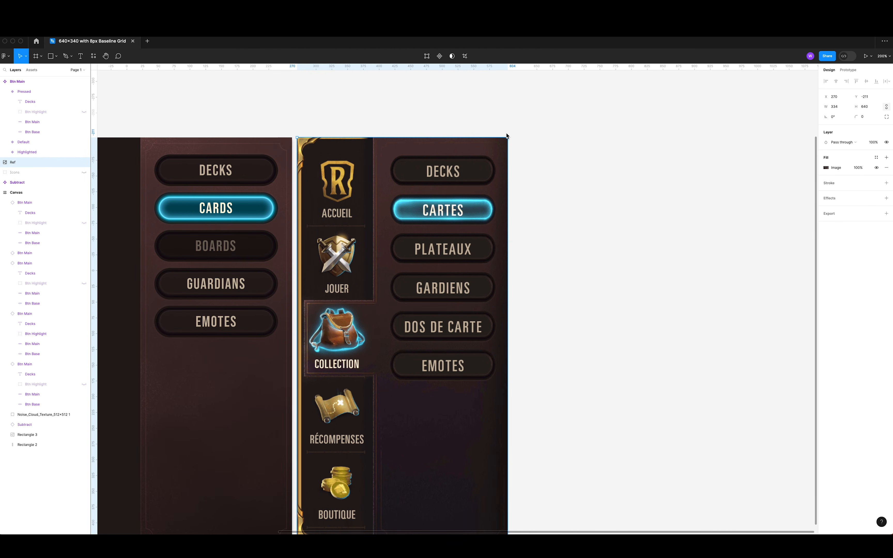
left_click_drag(510, 139, 694, 137)
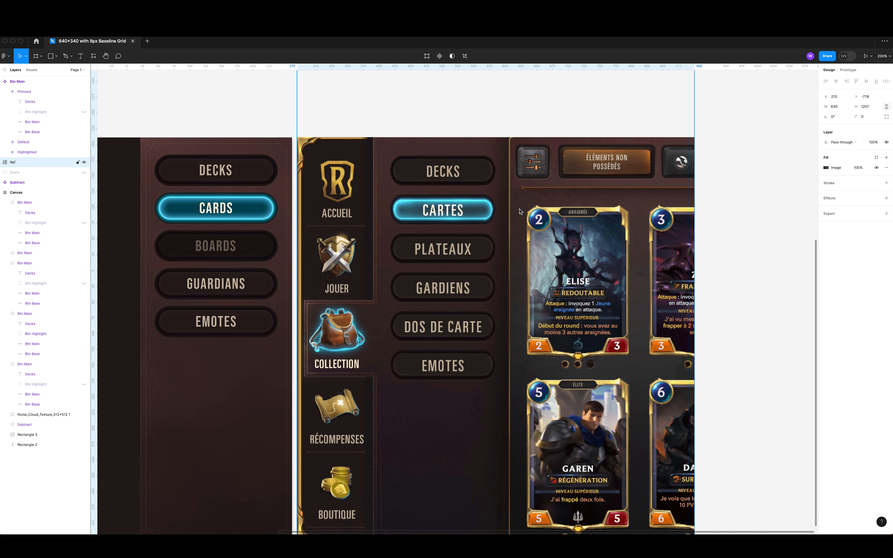
key("super+z")
scroll(258, 129, "left", 5)
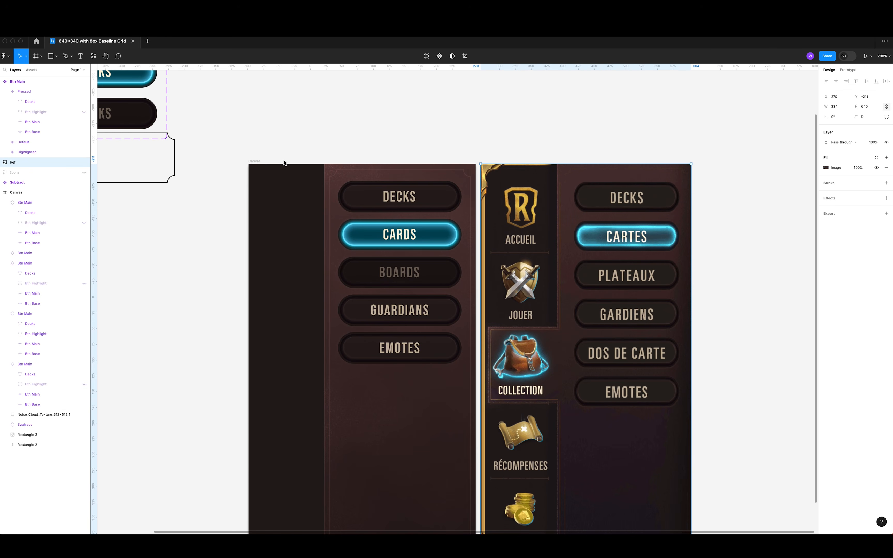
Switch the BOARDS button instance on the canvas back to the Default variant.
left_click(256, 161)
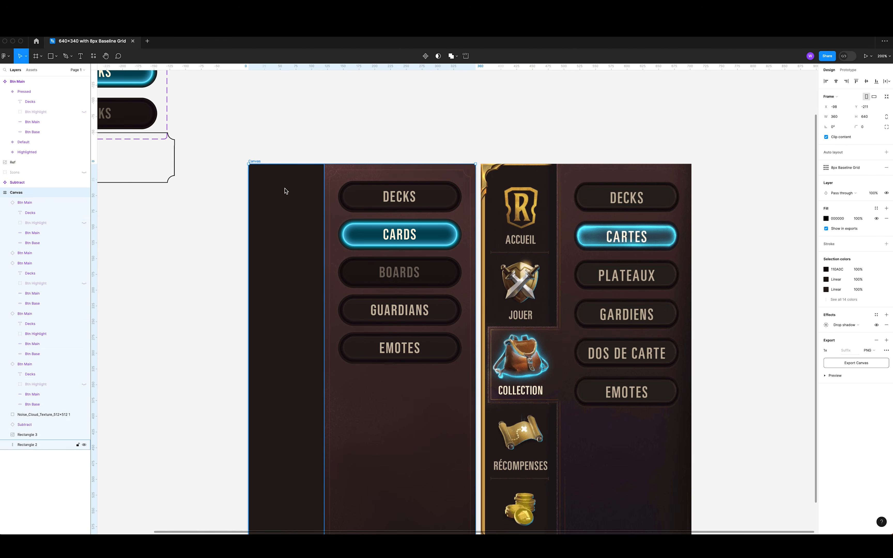
left_click(355, 273)
left_click(860, 163)
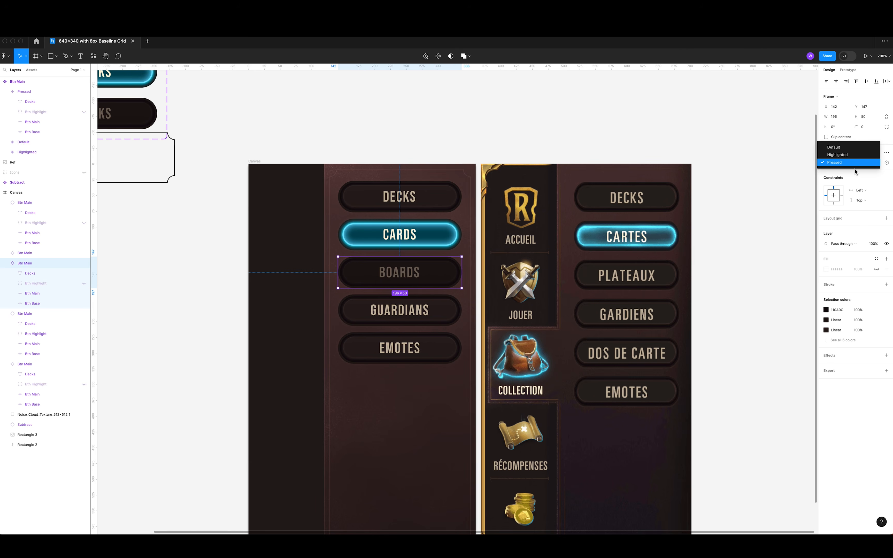
left_click(847, 148)
left_click(474, 220)
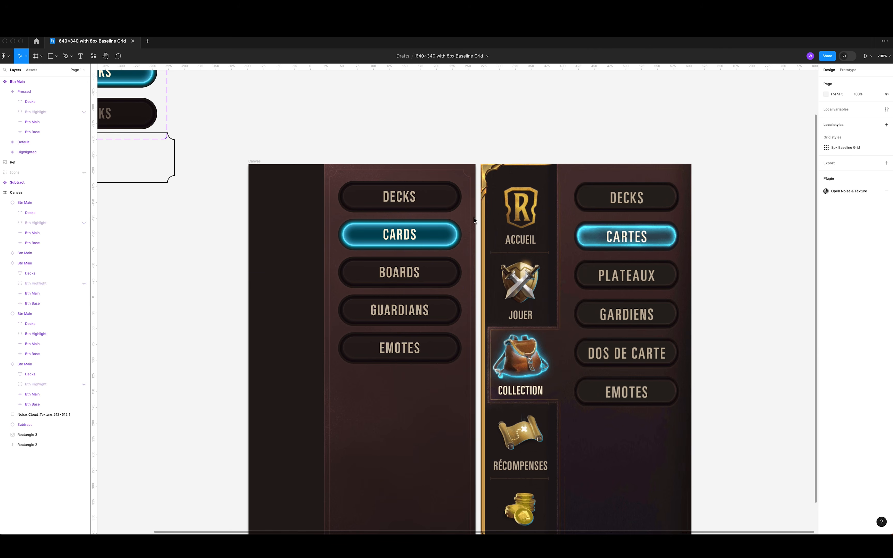
Make the hidden Icons group visible and expand it to reach its individual icons.
scroll(491, 254, "down", 2)
scroll(491, 255, "left", 2)
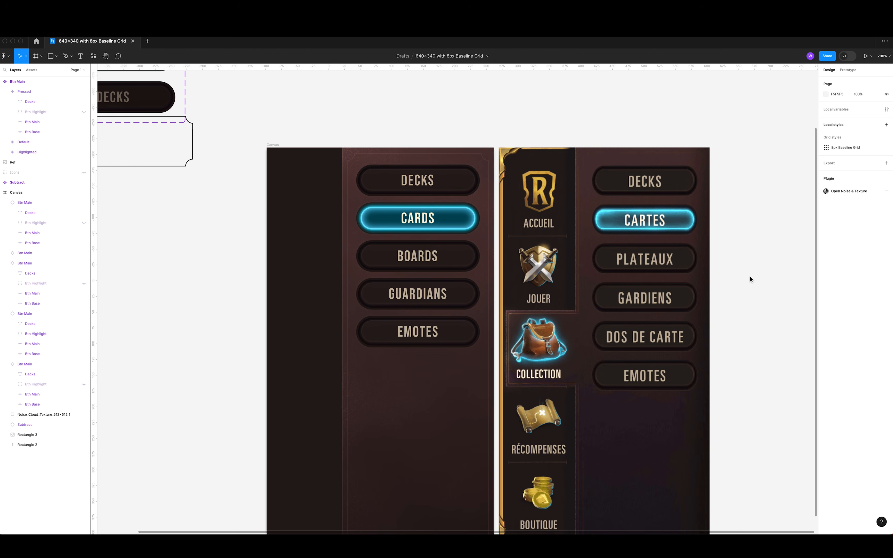
scroll(751, 279, "down", 3)
scroll(750, 280, "left", 1)
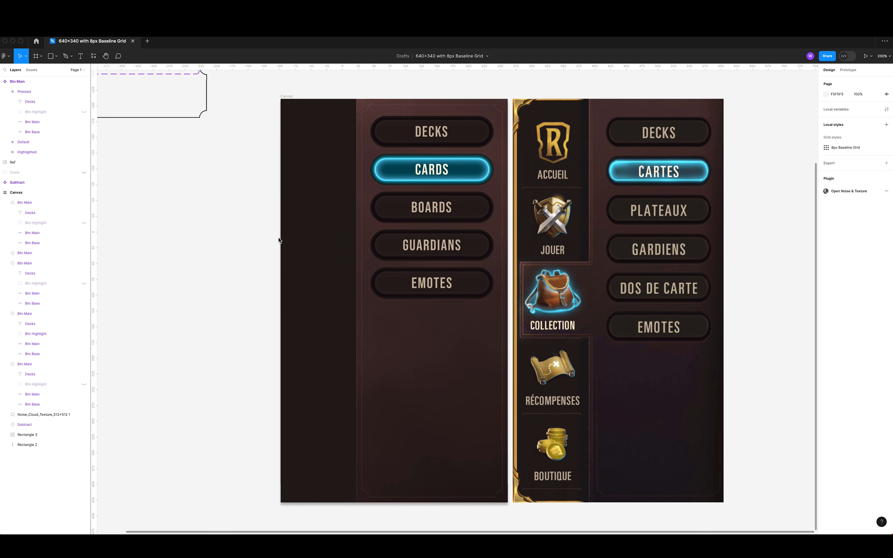
scroll(266, 273, "up", 3)
scroll(266, 273, "left", 3)
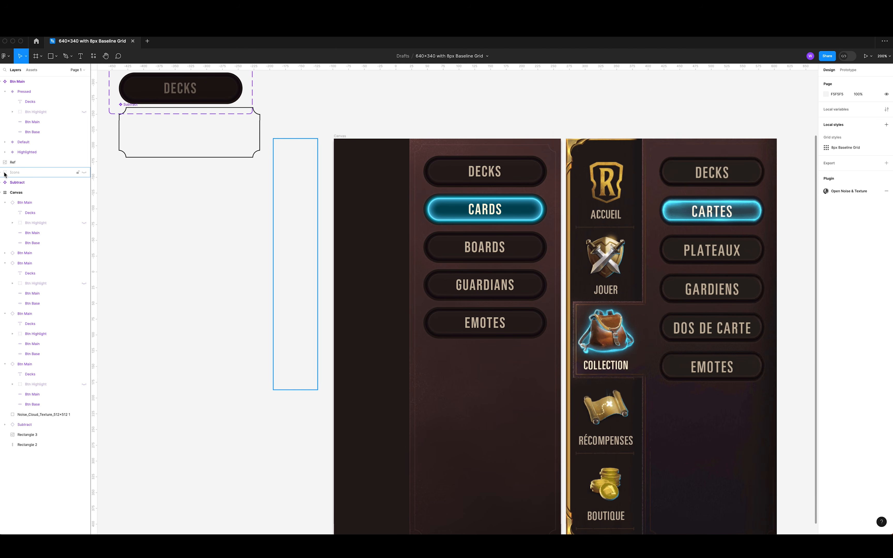
left_click(84, 172)
left_click(309, 159)
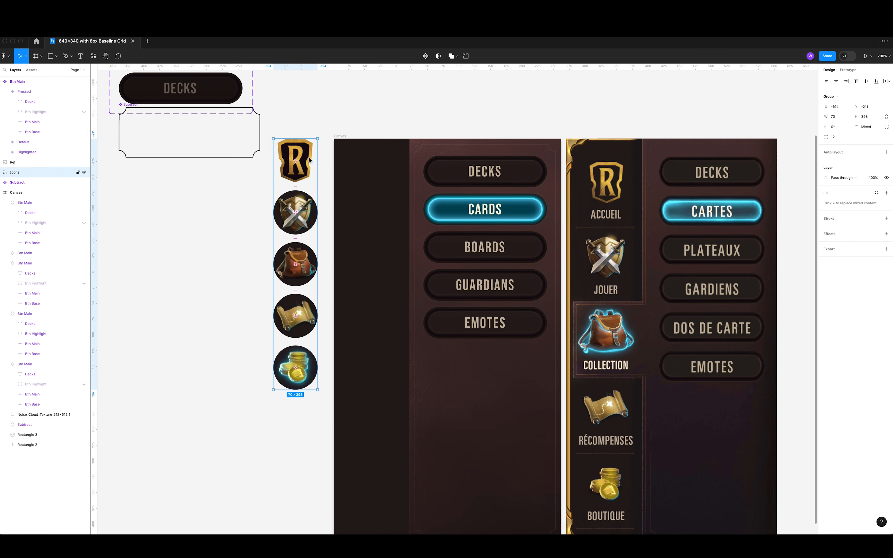
left_click(5, 173)
left_click(26, 182)
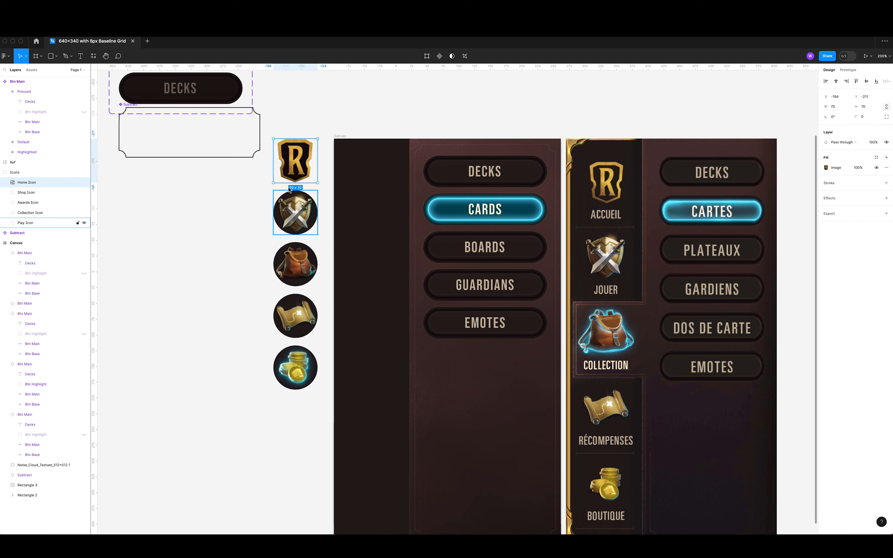
Move the five icon layers, Home Icon through Play Icon, out of the Icons group into Canvas, directly above Rectangle 2.
left_click(381, 188)
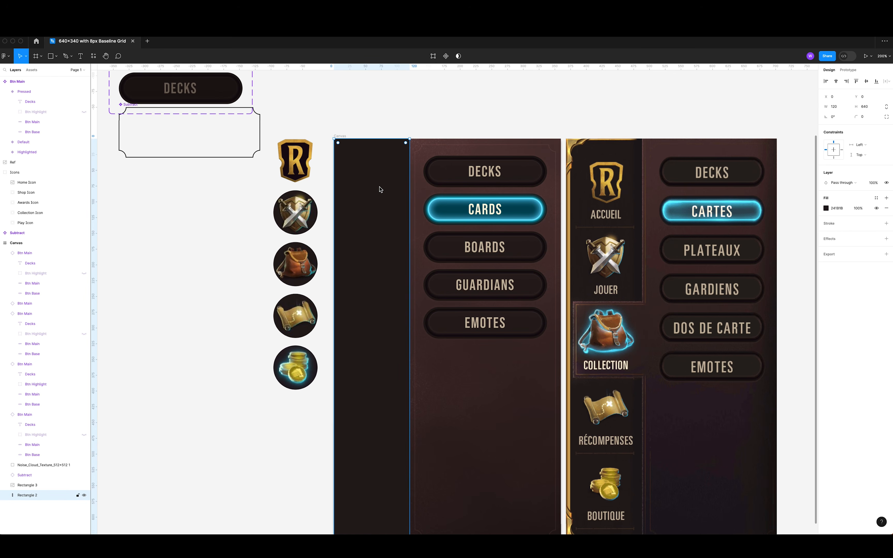
left_click(27, 182)
left_click(39, 223, "shift")
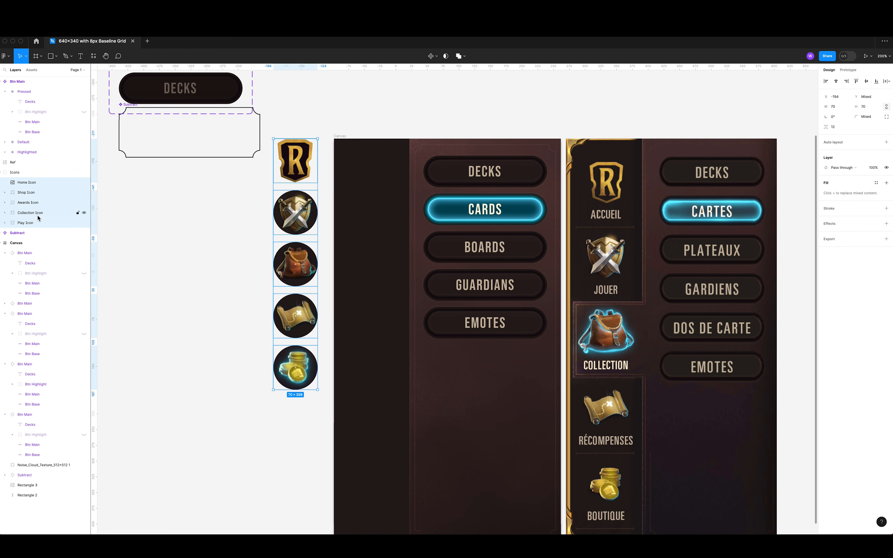
left_click_drag(39, 218, 29, 489)
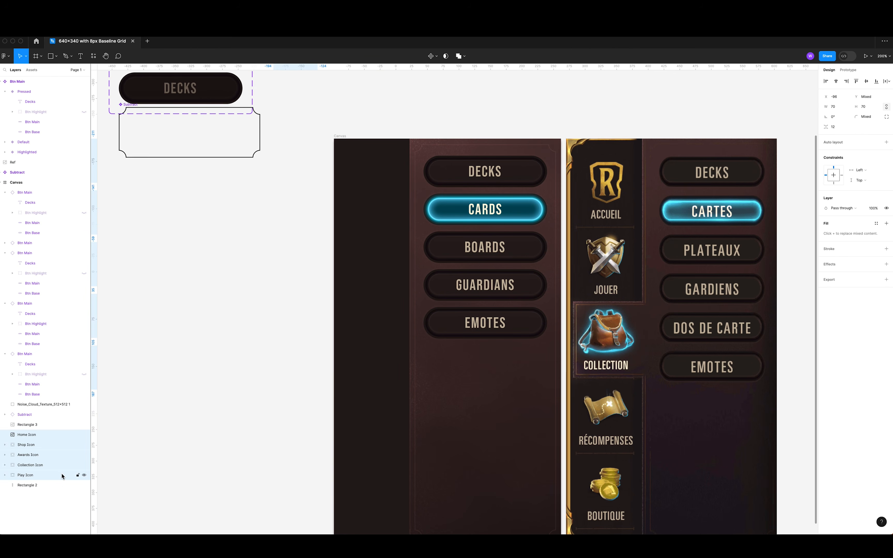
Shift the five icons into the dark side column at X 25, with the Play Icon at Y 120.
key("shift+Right")
key("shift+Right")
key("shift+Right")
key("shift+Right")
key("shift+Right")
key("shift+Right")
key("shift+Right")
key("shift+Right")
key("shift+Right")
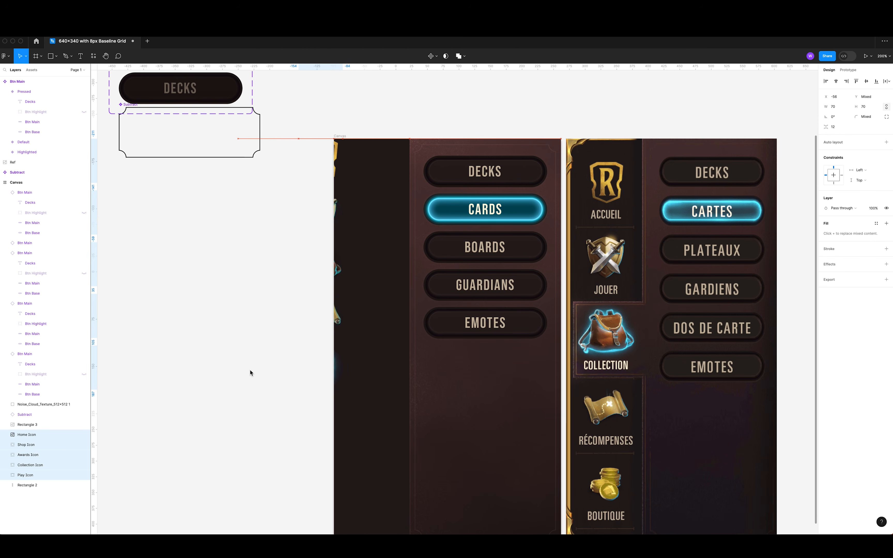
scroll(283, 273, "down", 3)
scroll(283, 273, "right", 3)
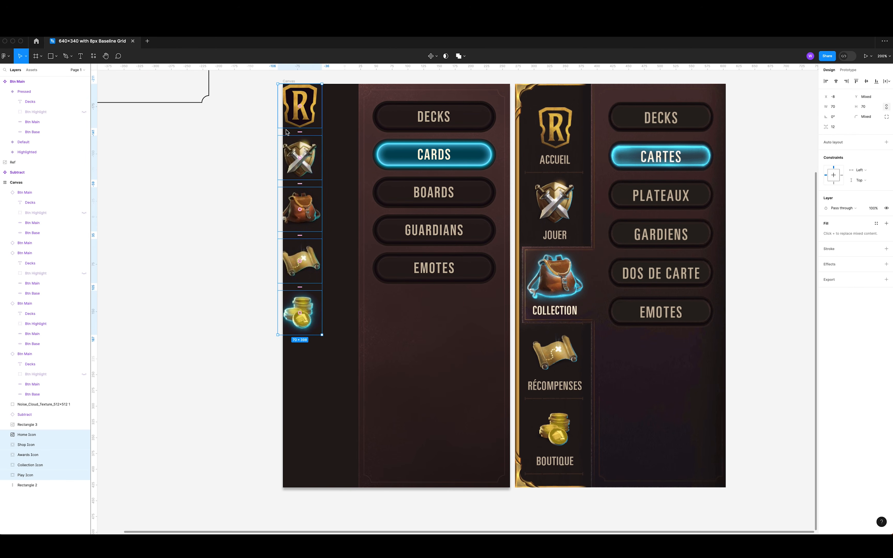
left_click_drag(295, 126, 319, 150)
left_click(231, 198)
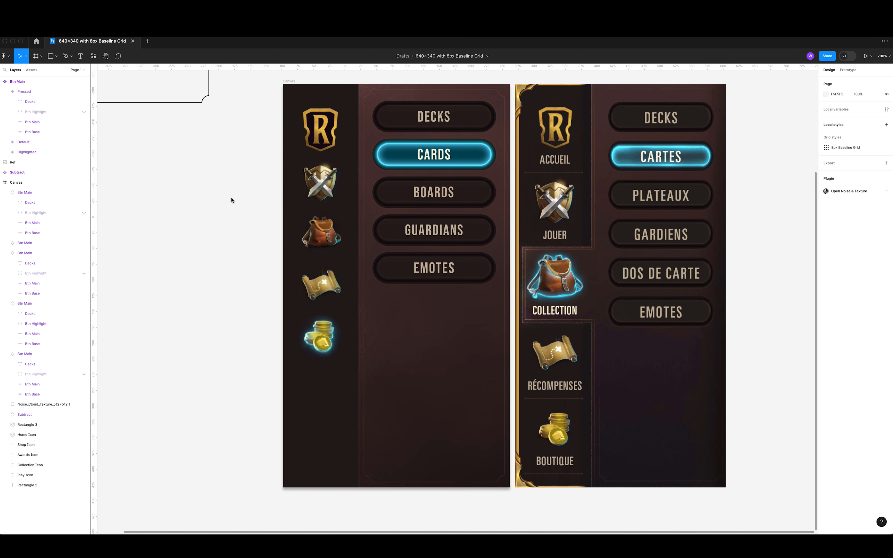
left_click(332, 186)
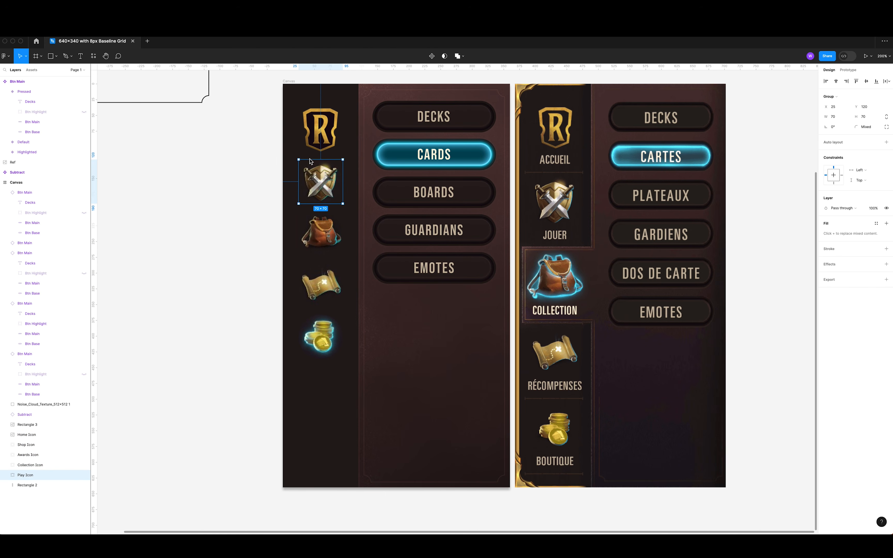
Undo the repositioning of the five icons and their move out of the Icons group.
scroll(311, 245, "up", 5)
scroll(311, 245, "left", 5)
scroll(413, 263, "down", 5)
scroll(413, 263, "right", 3)
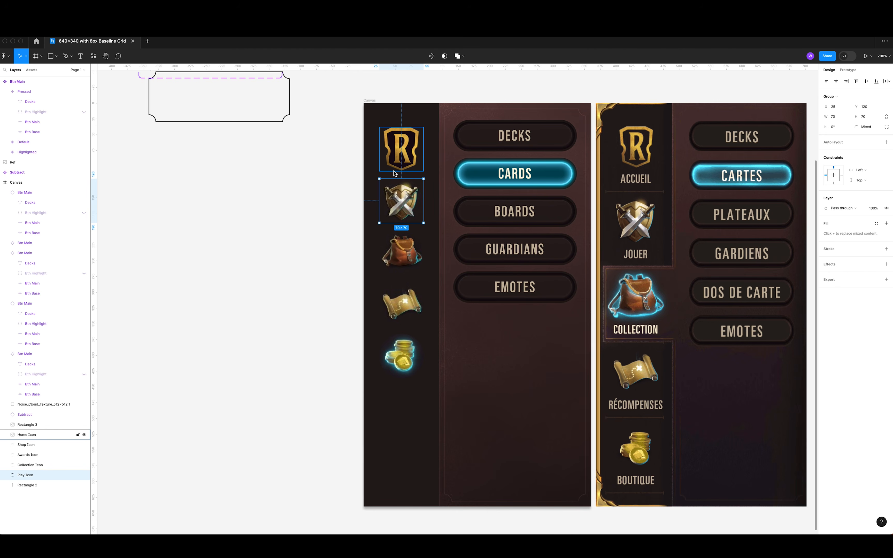
key("super+z")
key("super+z")
key("super+z")
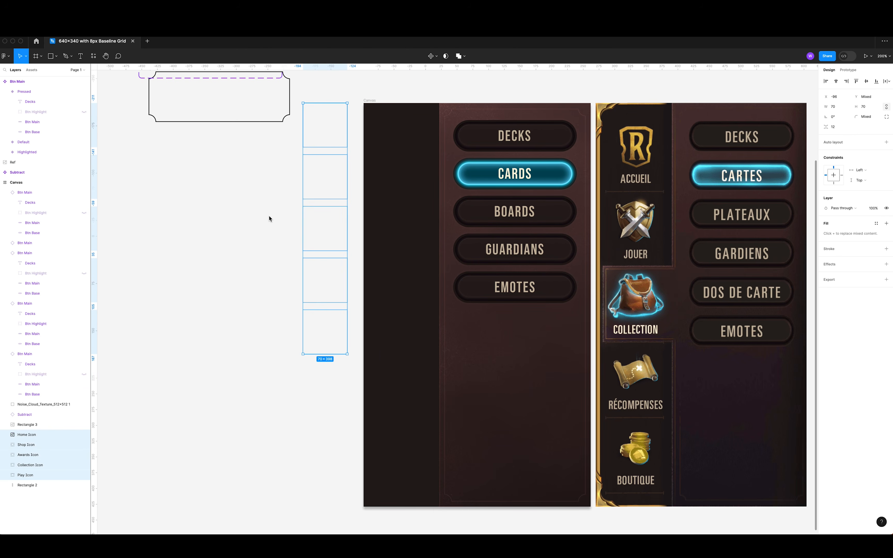
key("super+g")
scroll(269, 217, "up", 3)
scroll(269, 218, "left", 2)
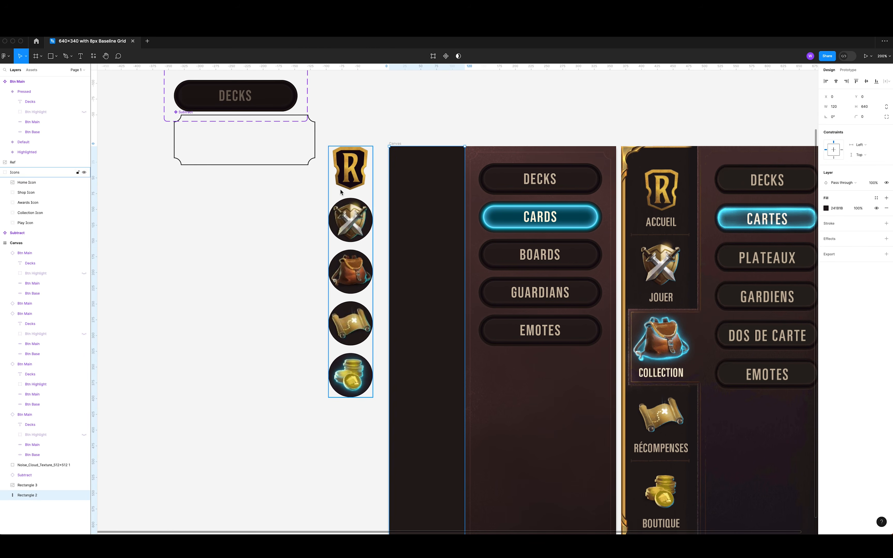
scroll(339, 232, "up", 2)
scroll(338, 233, "left", 2)
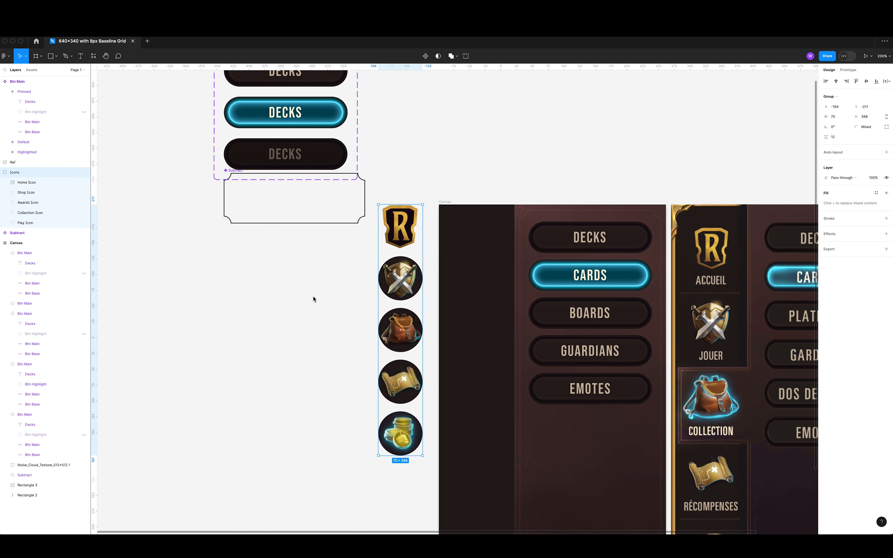
Try again to transfer the five separate icons from the Icons group into the Canvas frame.
left_click(5, 172)
left_click(3, 173)
left_click(41, 186)
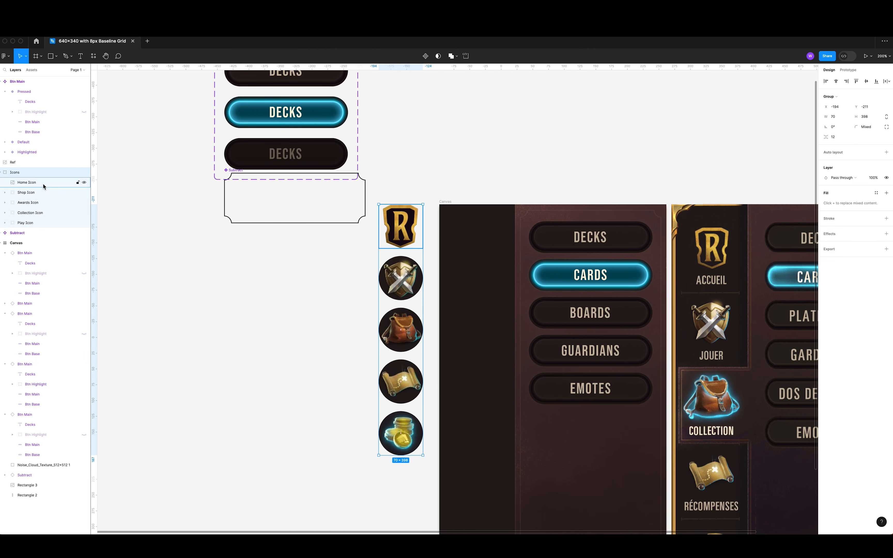
scroll(312, 286, "up", 3)
scroll(312, 286, "right", 2)
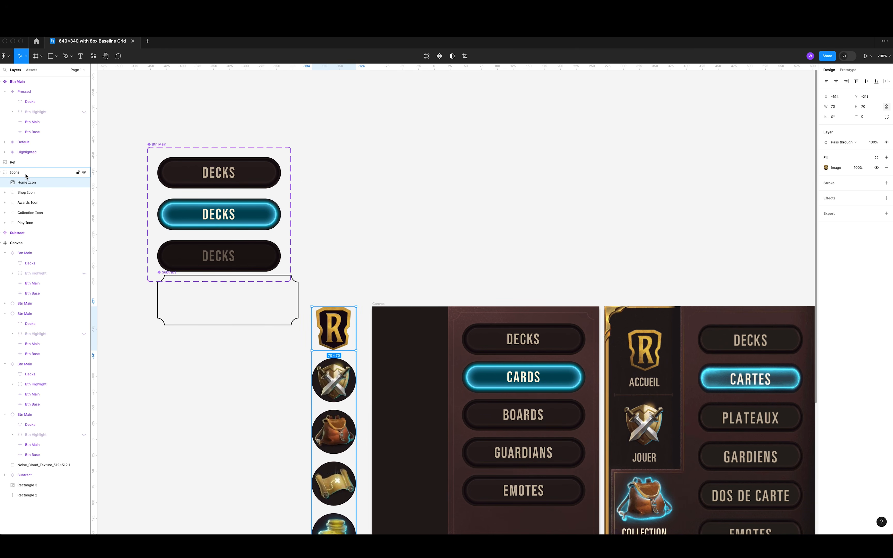
scroll(229, 273, "down", 5)
scroll(229, 273, "right", 2)
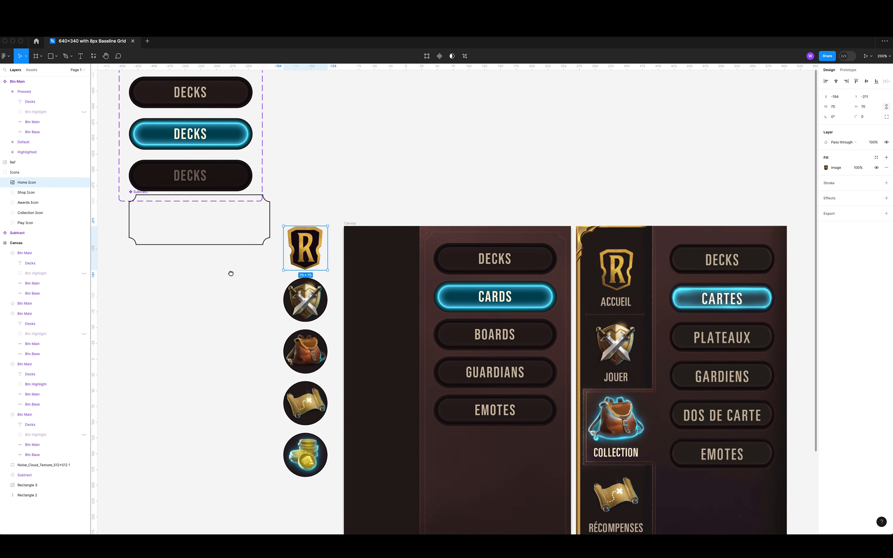
key("super+a")
key("super+x")
key("super+v")
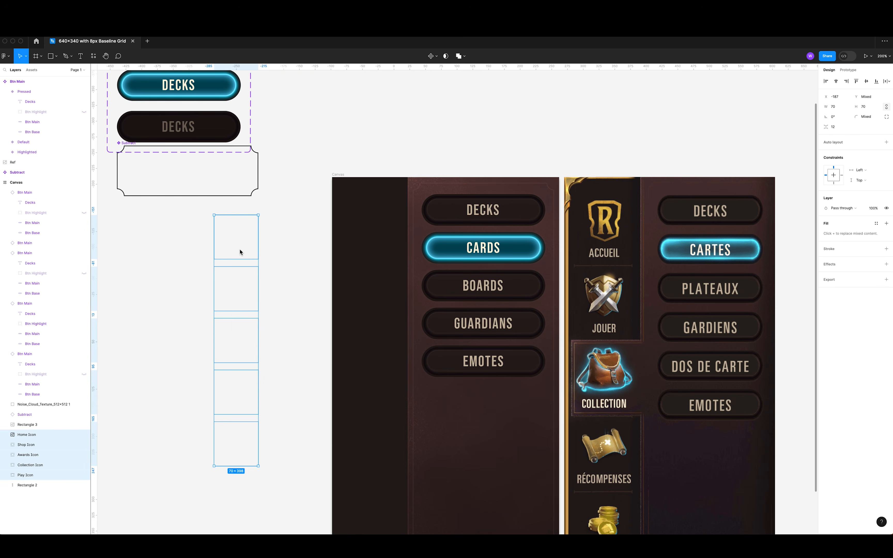
Undo the transfer of the separate icons into the Canvas frame.
key("super+z")
key("super+z")
key("super+z")
key("super+shift+z")
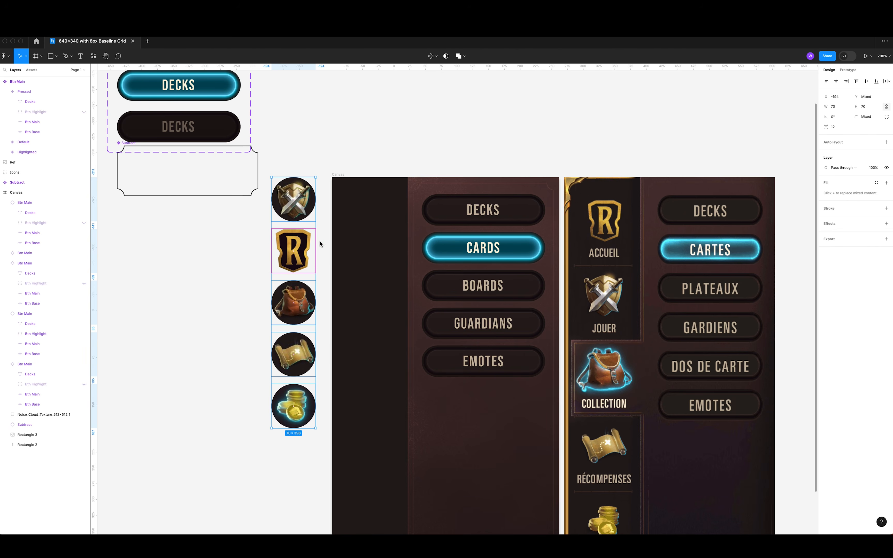
Collapse the Icons group and place it as a whole inside Canvas, centred in the dark side column at X 25.
left_click(4, 172)
left_click(15, 172)
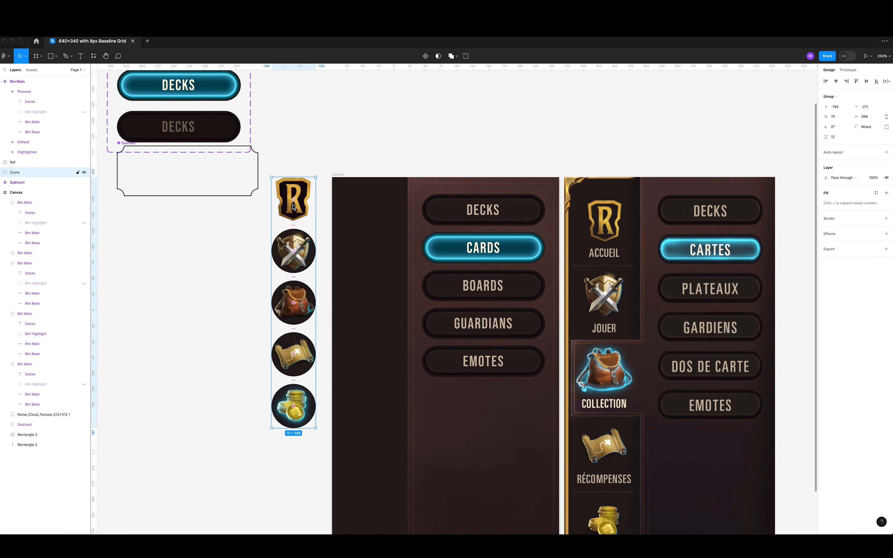
left_click_drag(300, 215, 375, 266)
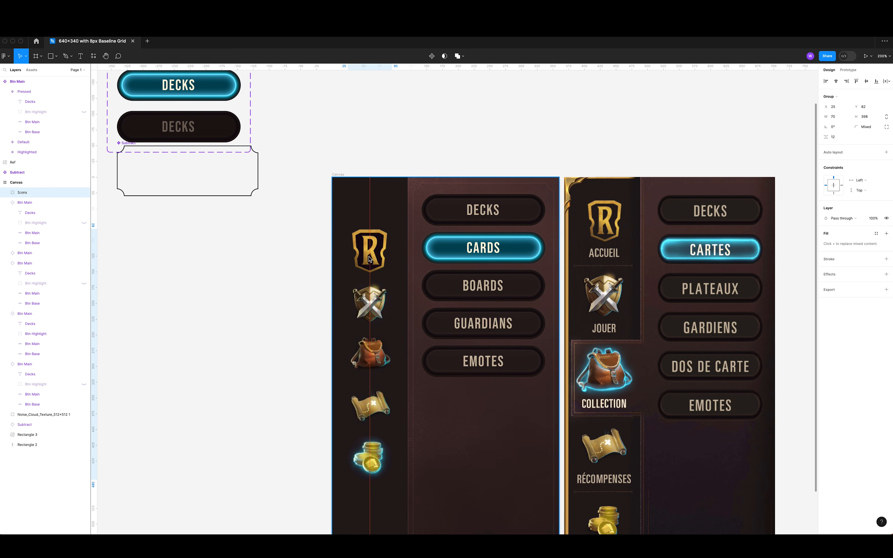
key("Escape")
Reposition the Play Icon inside the Icons group at X 25, Y 152, level with the reference's crossed-swords icon.
left_click(355, 265)
left_click(356, 262)
left_click_drag(378, 258, 362, 230)
scroll(382, 238, "down", 4)
left_click(364, 236)
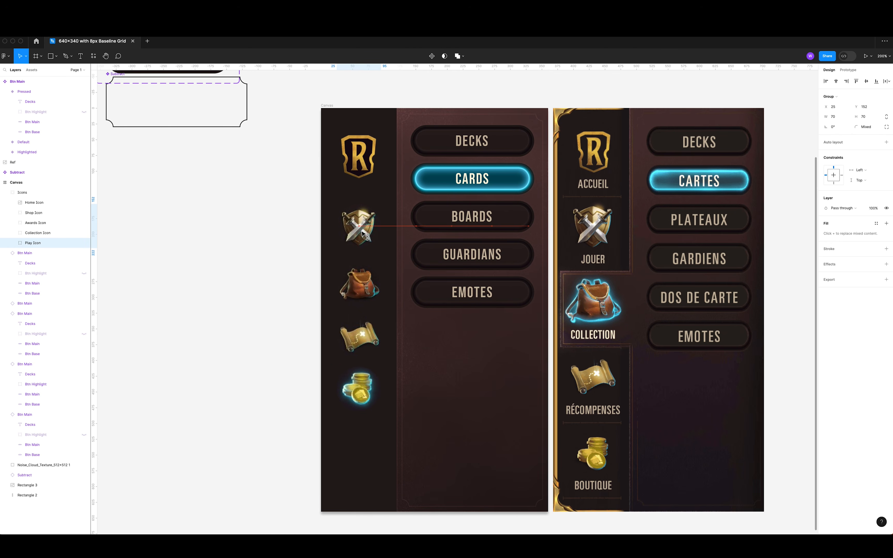
Move the Shop Icon and the Awards Icon further down the side column, near the heights of their reference counterparts.
left_click(367, 295)
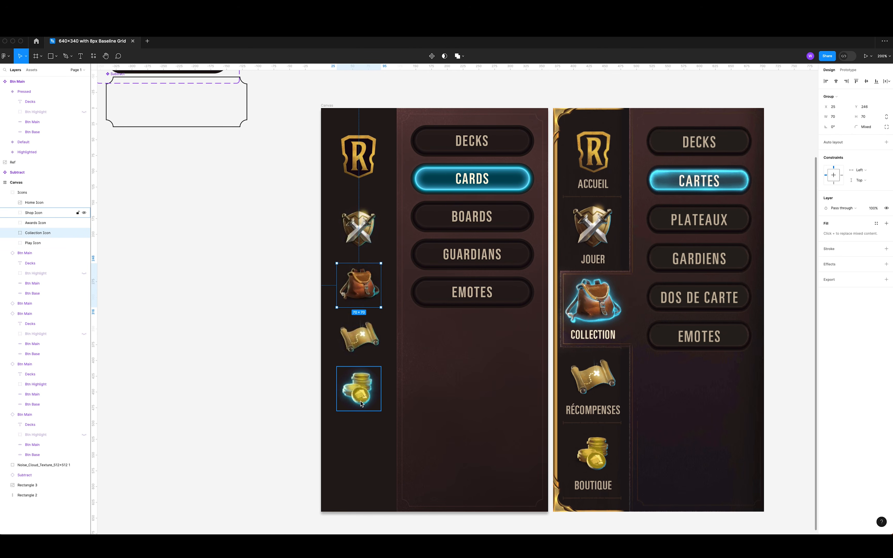
scroll(361, 404, "down", 5)
left_click(334, 307)
left_click_drag(334, 306, 334, 363)
left_click(335, 253)
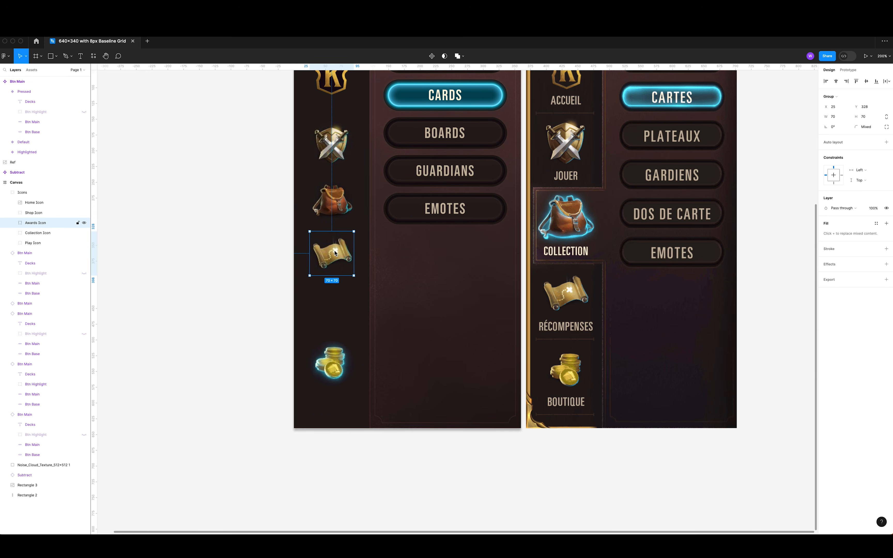
left_click_drag(335, 253, 338, 297)
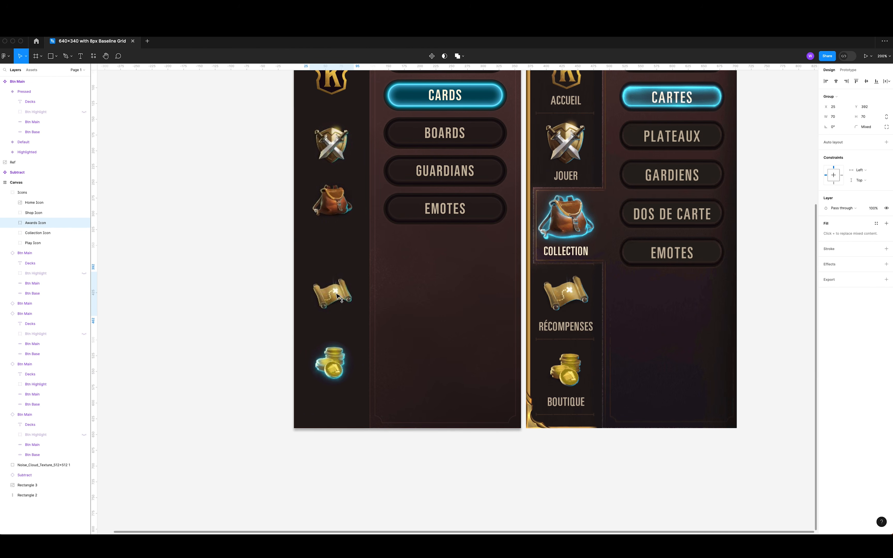
Lower the Collection Icon toward its reference counterpart's height and apply a vertical auto layout to the Icons group.
left_click(340, 202)
left_click_drag(340, 202, 342, 218)
left_click(22, 192)
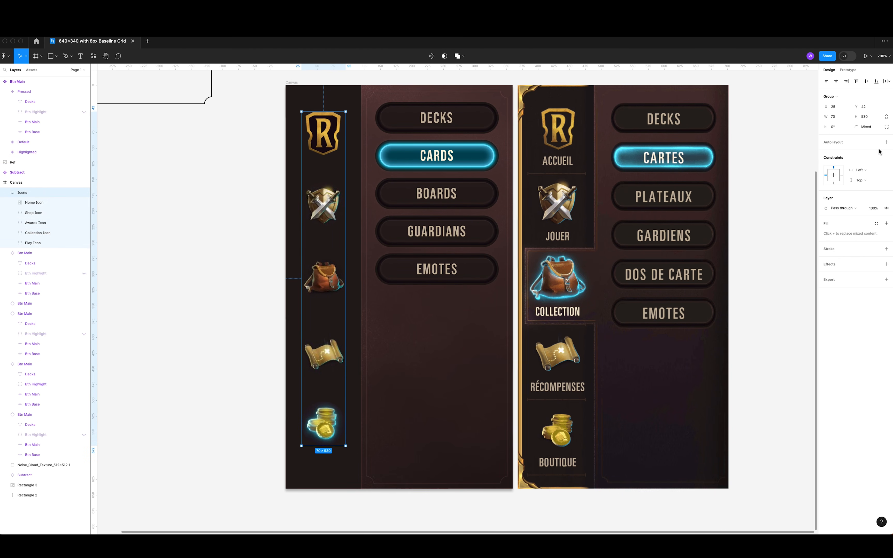
left_click(887, 142)
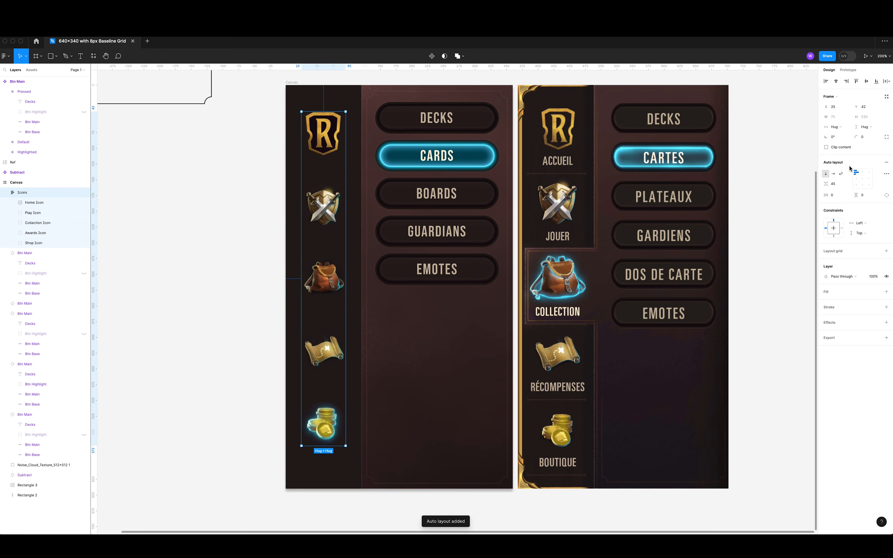
left_click_drag(826, 183, 825, 183)
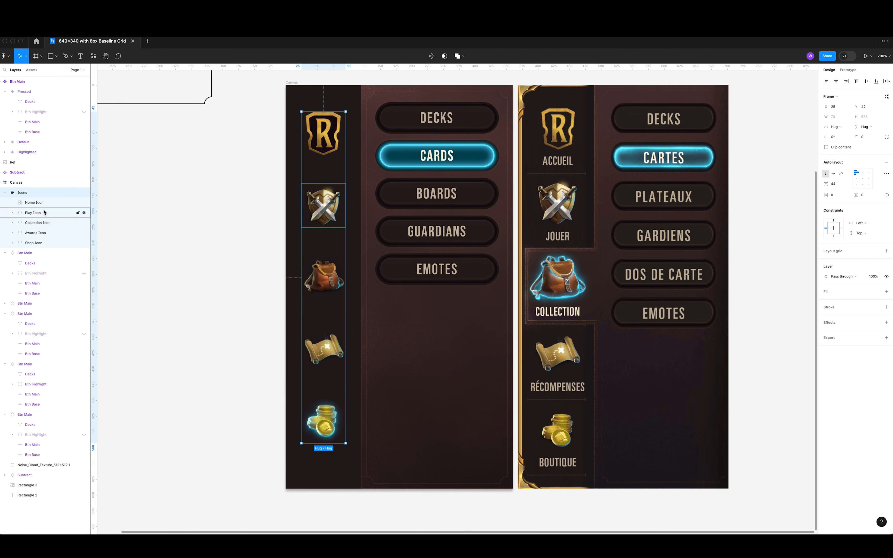
key("ctrl+z")
Wrap the Home Icon image in its own group and name that group Home Icon.
key("ctrl+z")
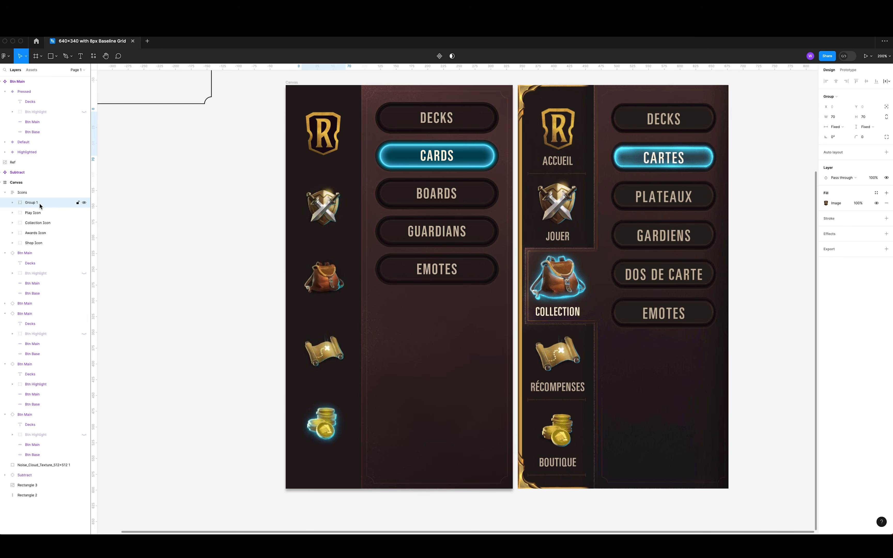
type("Home Icon")
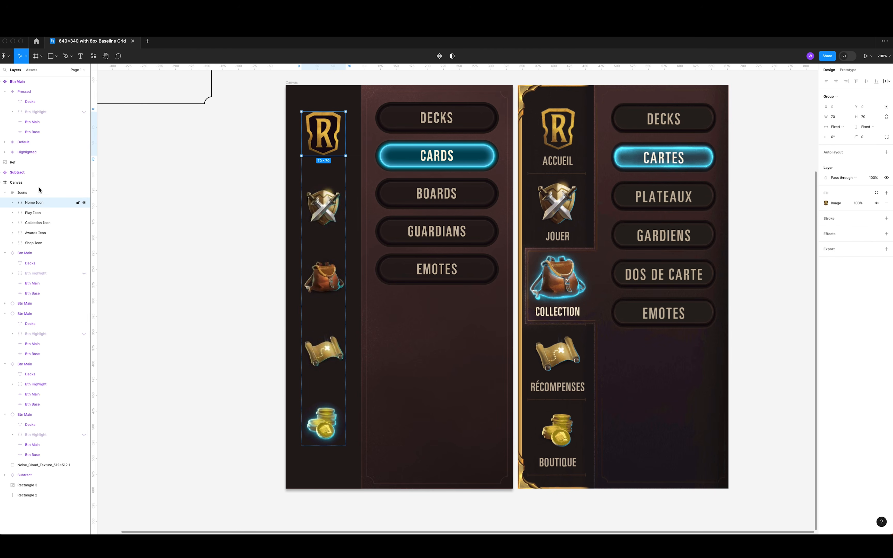
left_click(158, 226)
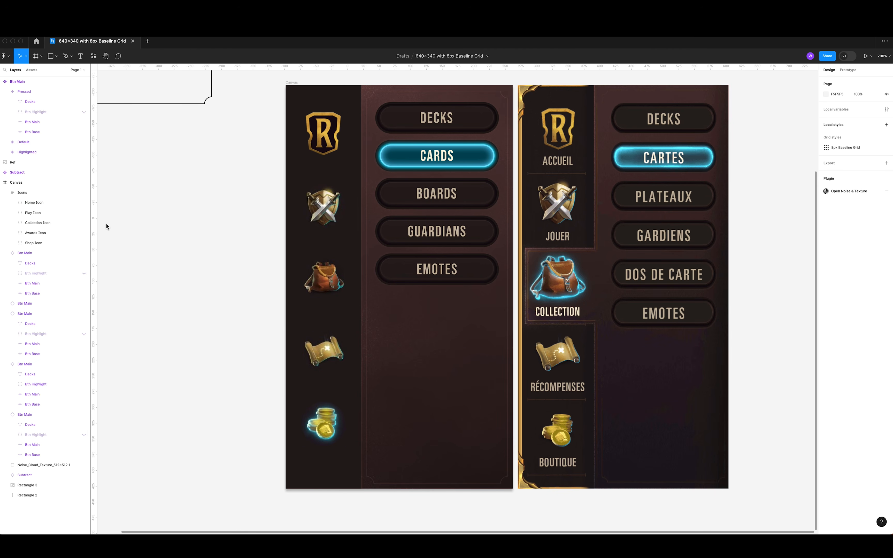
Copy the Decks label from the first menu button into the Home, Play, Collection, Awards and Shop Icon groups.
scroll(166, 215, "left", 3)
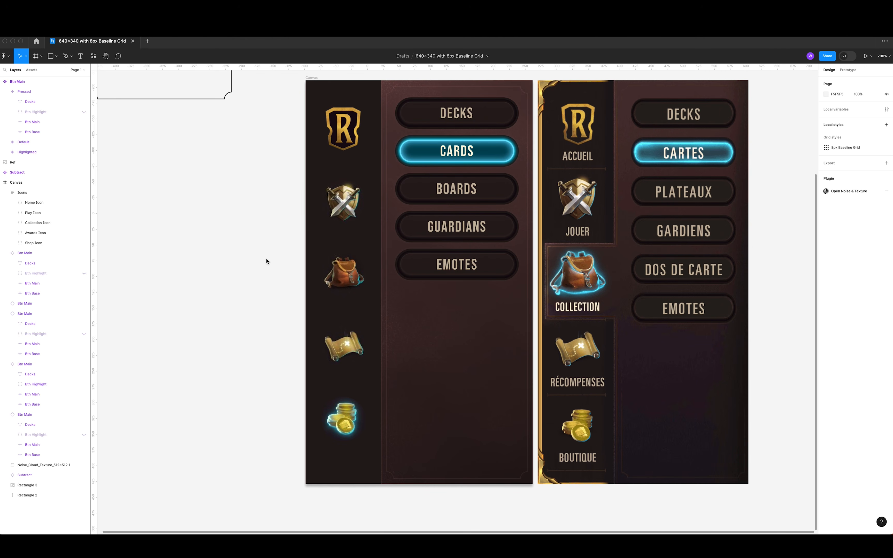
left_click(458, 116)
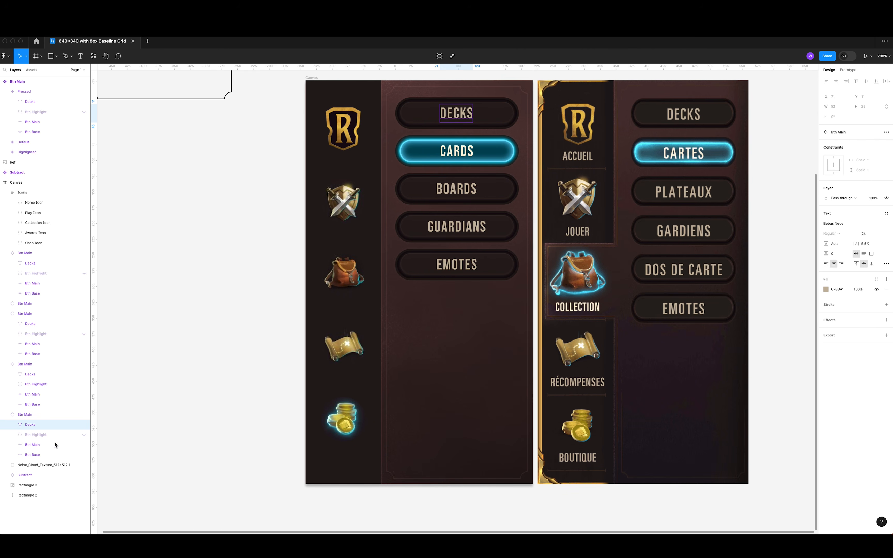
left_click(34, 202)
key("super+v")
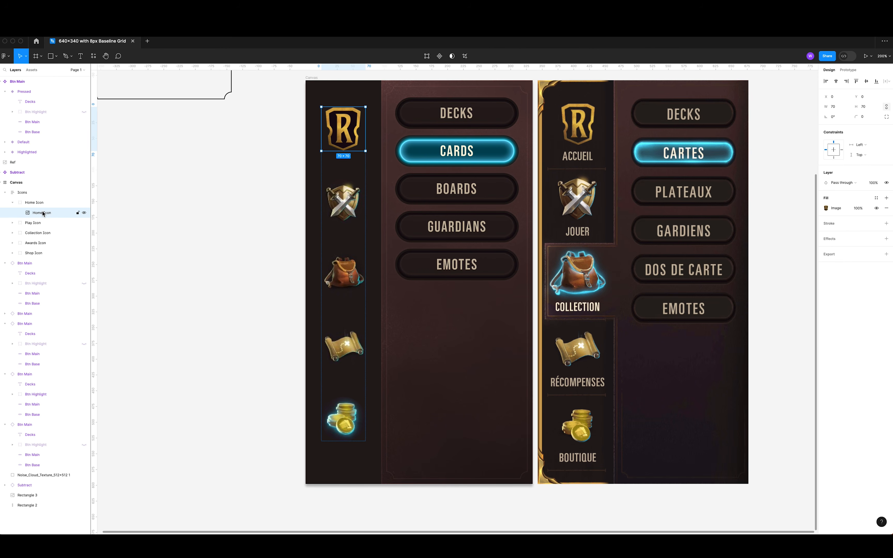
left_click(35, 233)
key("super+v")
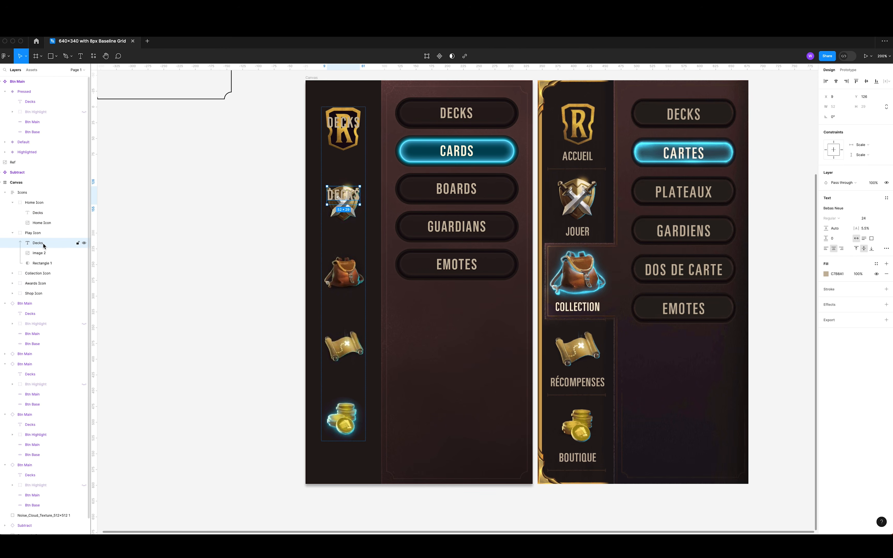
left_click(40, 274)
key("super+v")
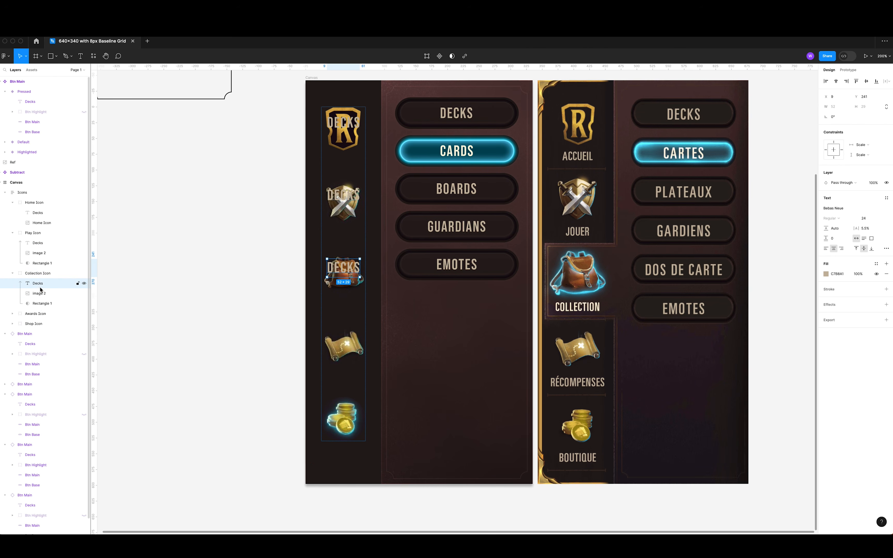
left_click(39, 313)
key("super+v")
left_click(38, 354)
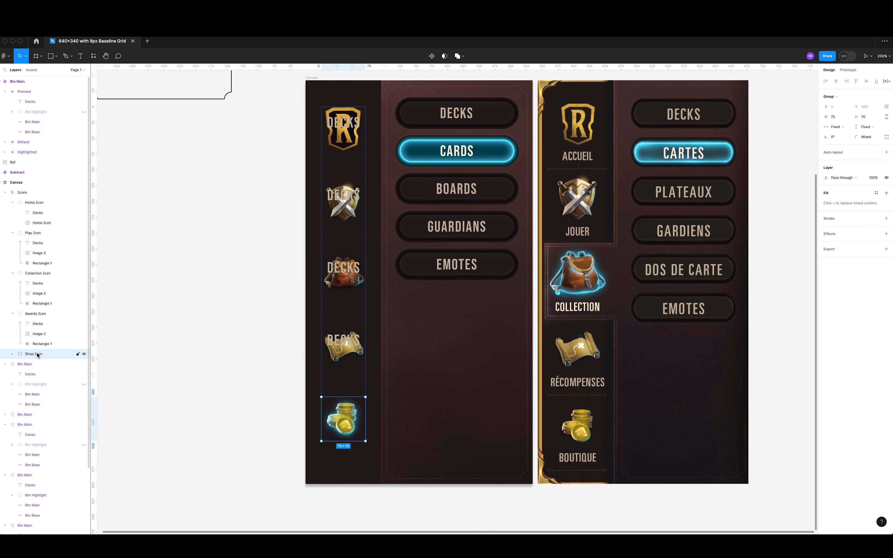
key("super+v")
scroll(255, 303, "down", 5)
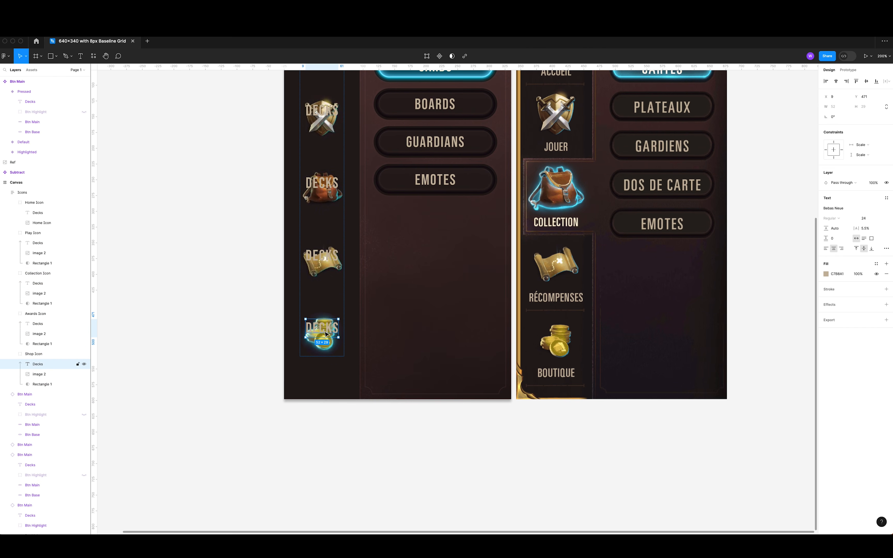
left_click_drag(323, 334, 327, 368)
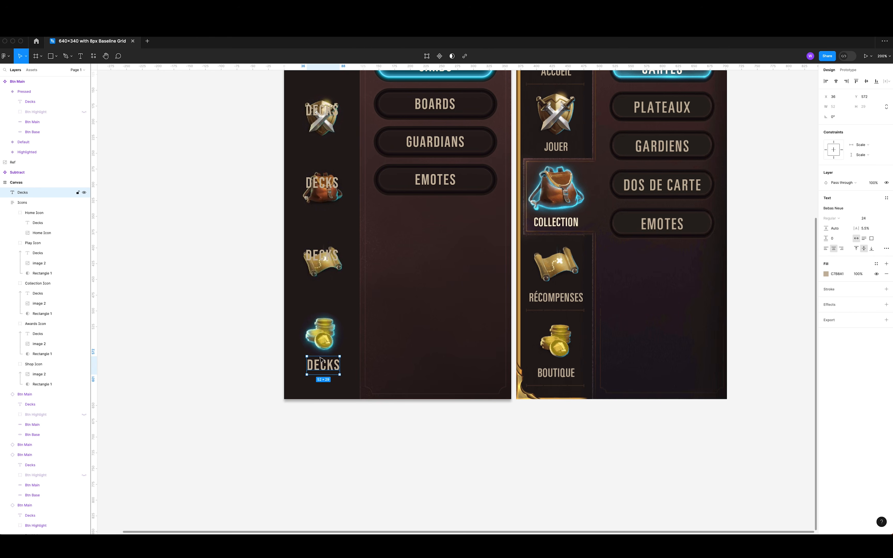
left_click(45, 223)
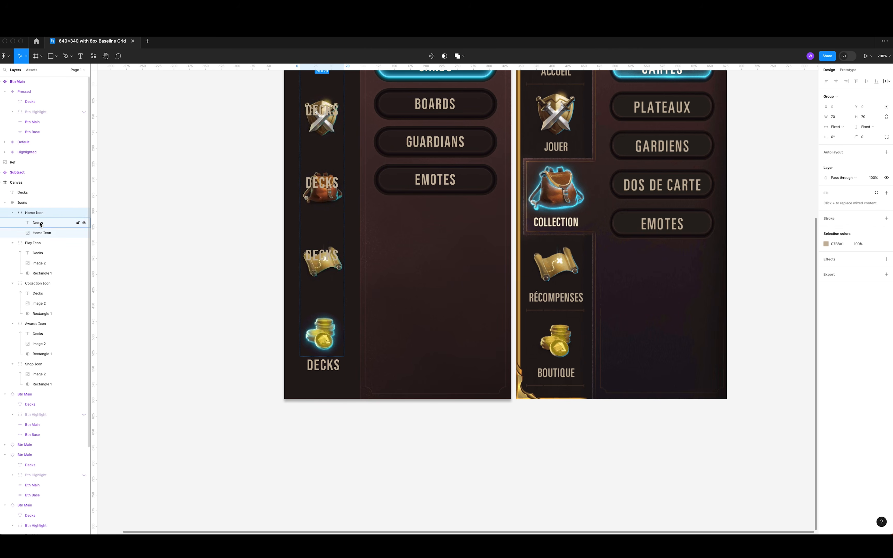
left_click_drag(63, 389, 65, 384)
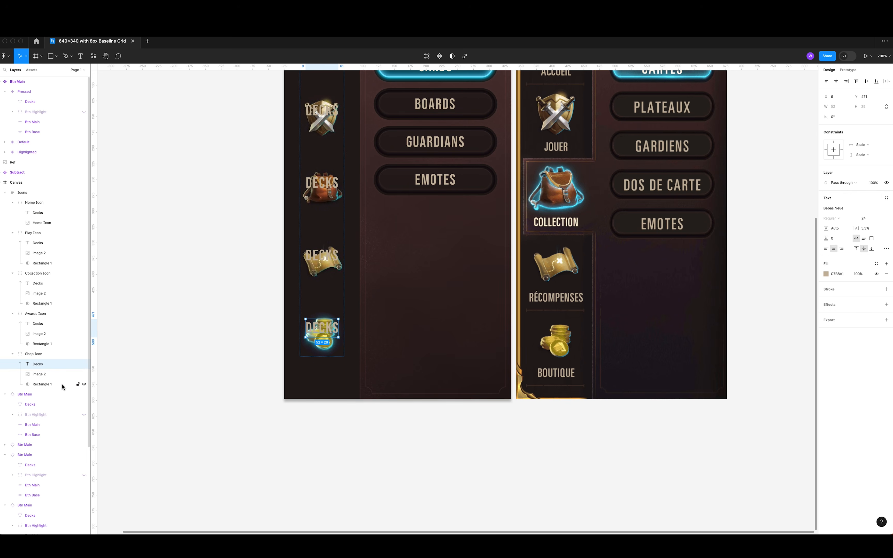
key("shift+Down")
key("shift+Down")
key("shift+Down")
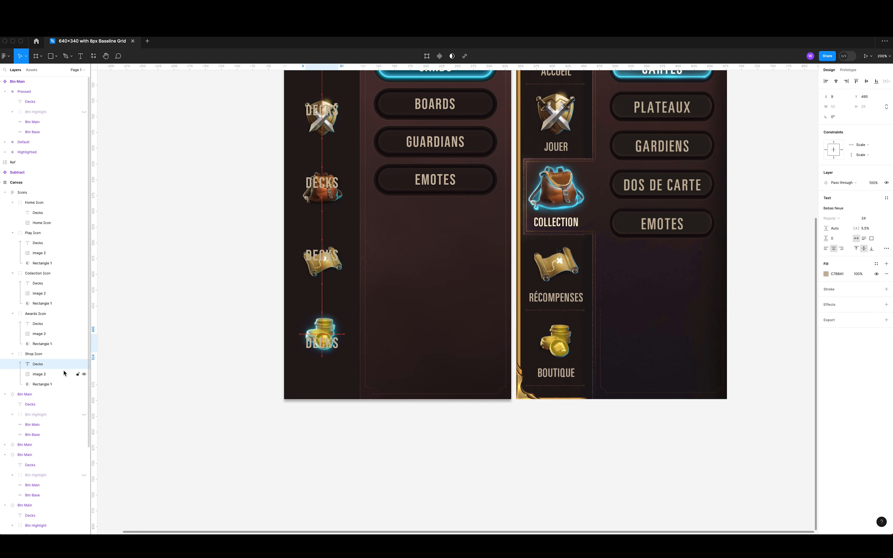
In the Shop Icon and Awards Icon groups, send the Decks label to the end of the layer order and place it below the icon.
left_click(51, 366)
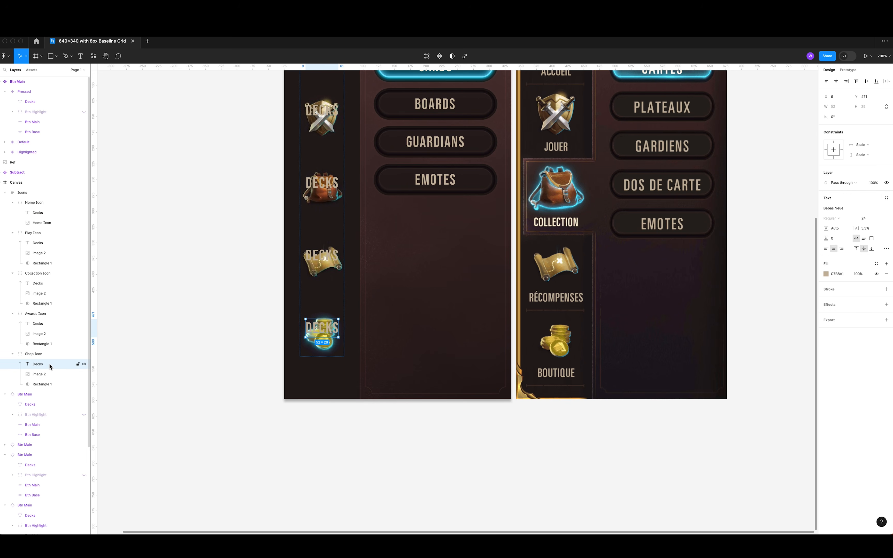
left_click_drag(51, 390, 49, 392)
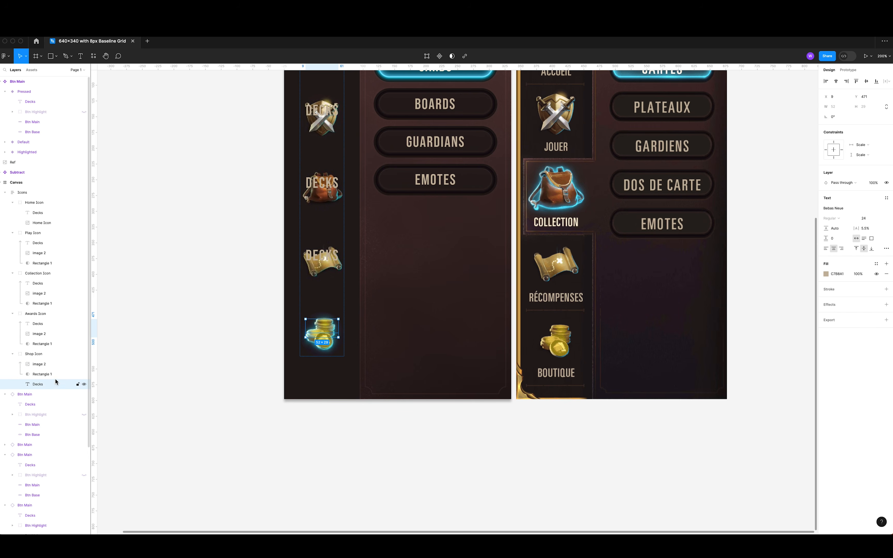
left_click_drag(323, 330, 322, 371)
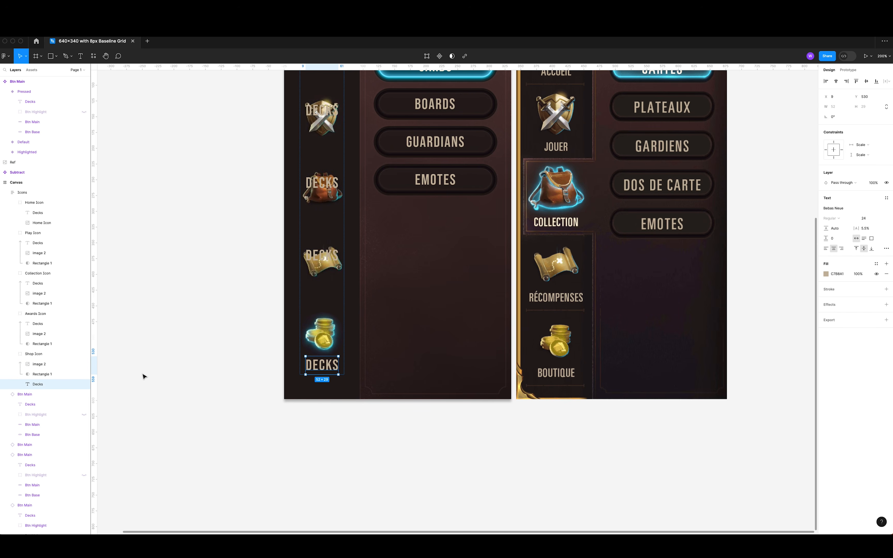
left_click(41, 323)
left_click_drag(43, 347, 44, 347)
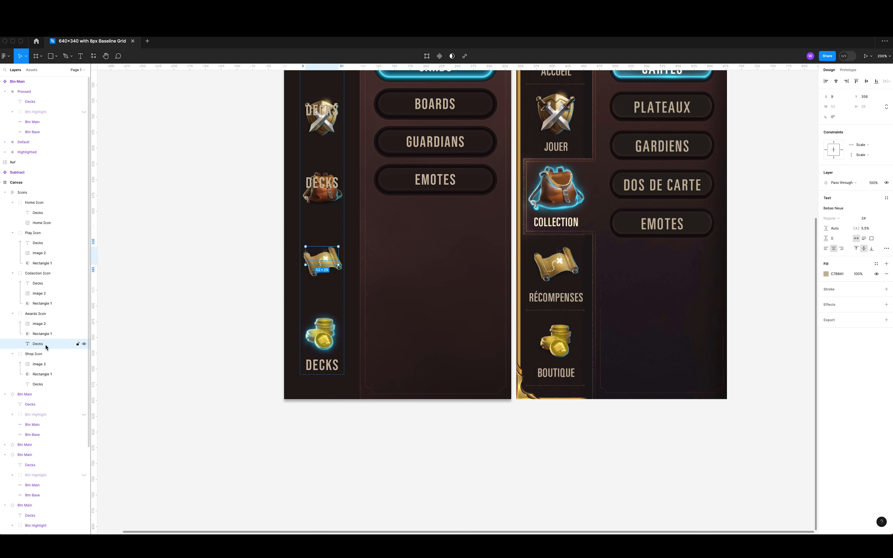
left_click_drag(331, 279, 332, 297)
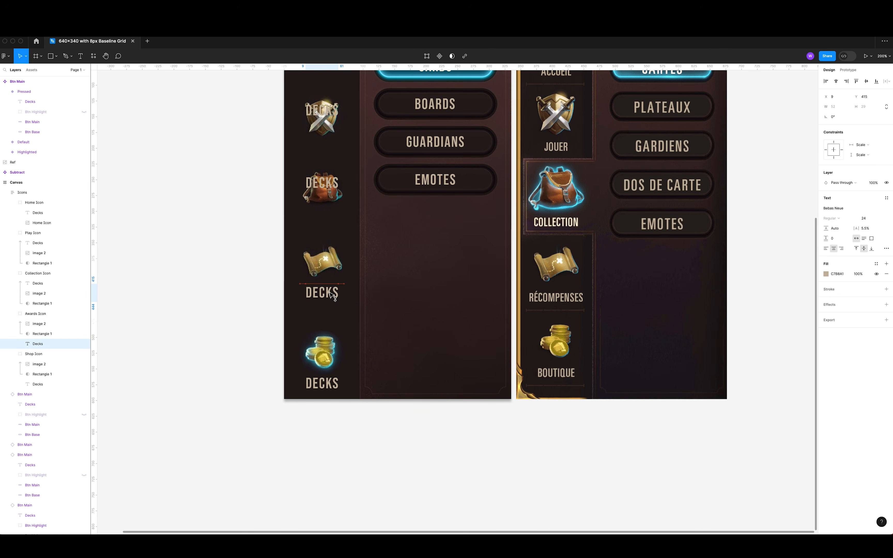
Place the Decks labels below the backpack and crossed-swords icons, as the last layer in the Collection Icon and Play Icon groups.
left_click(41, 283)
left_click_drag(324, 188, 324, 226)
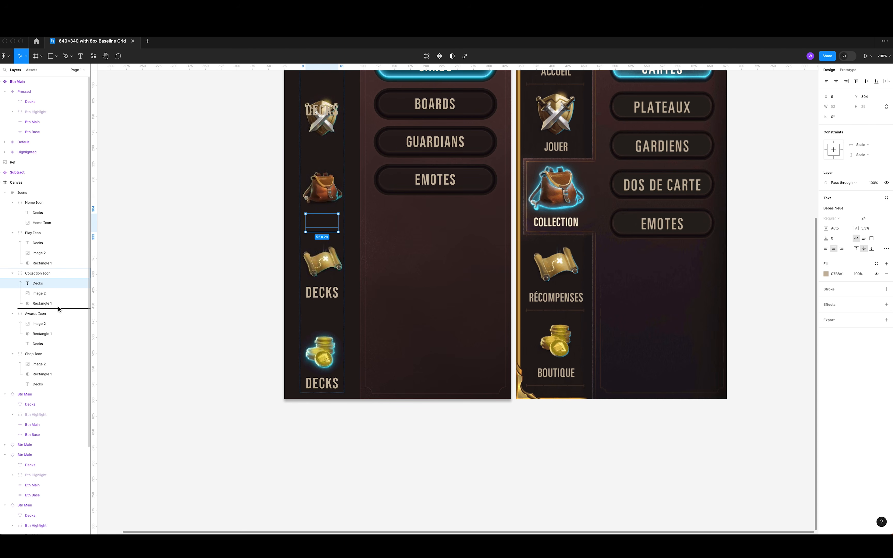
left_click_drag(58, 309, 58, 308)
left_click_drag(325, 223, 326, 226)
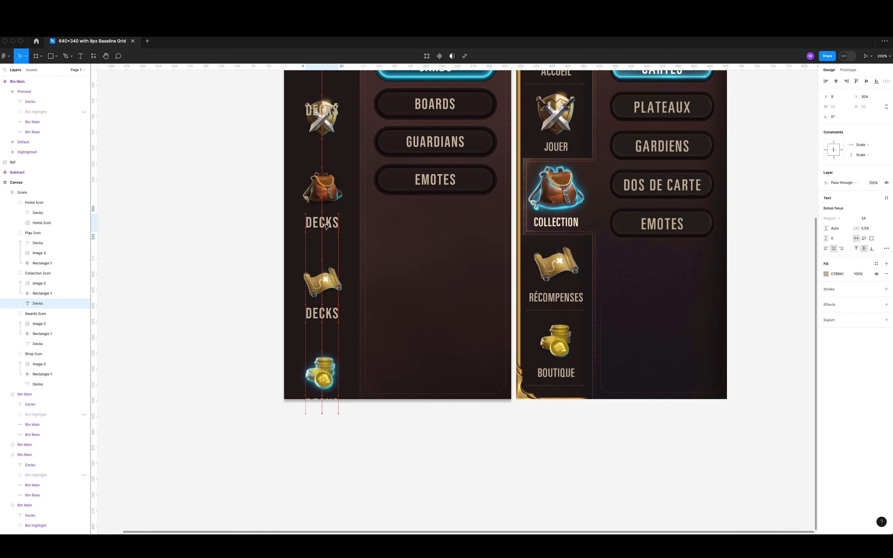
left_click(41, 232)
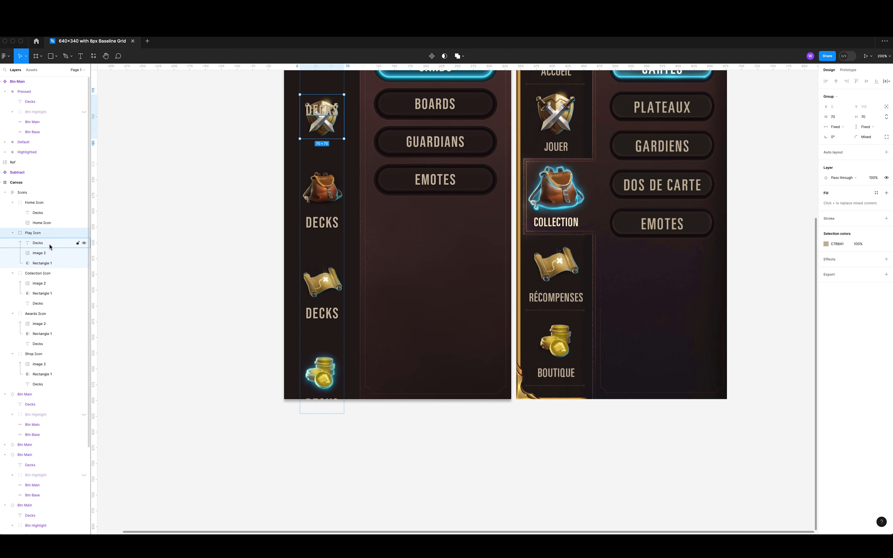
left_click(50, 243)
left_click_drag(54, 266, 55, 265)
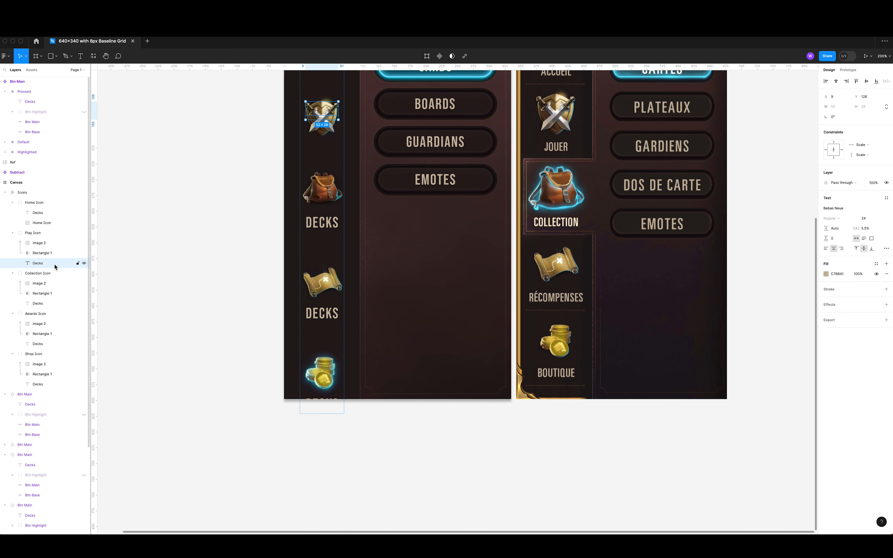
left_click_drag(330, 117, 353, 254)
Lower the Decks label in the Home Icon group to Y 70, directly below the R emblem.
left_click(38, 213)
key("shift+Down")
key("shift+Down")
key("shift+Down")
key("shift+Down")
key("shift+Down")
key("shift+Down")
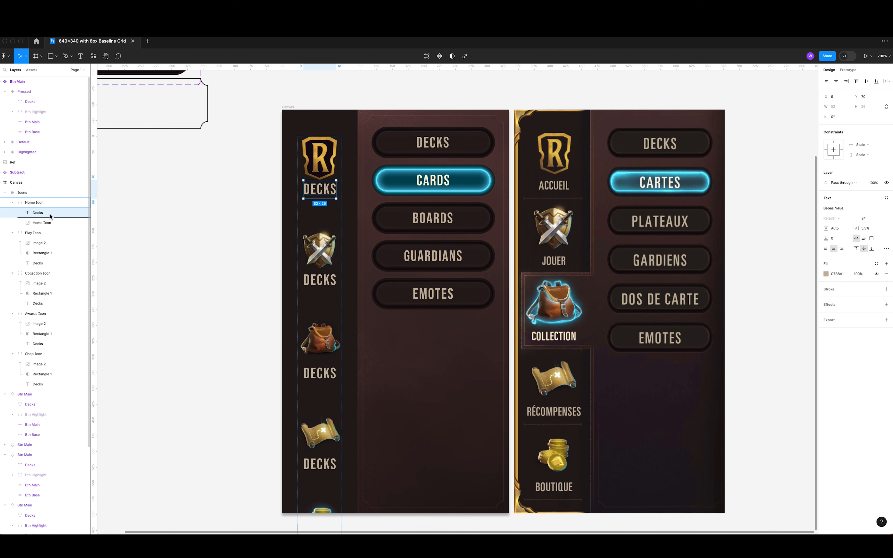
Change the labels below the first four icons to HOME, PLAY, COLLECTION and REWARDS.
double_click(330, 189)
type("HOME")
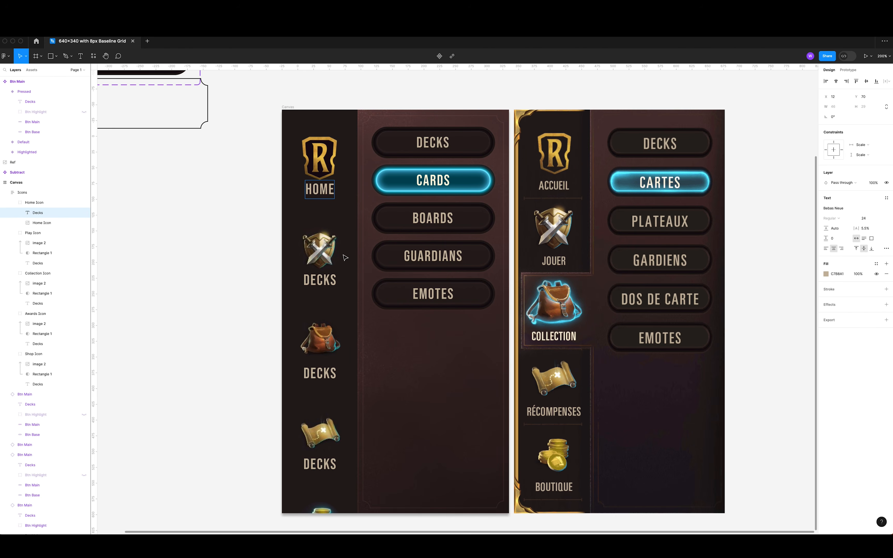
left_click(316, 277)
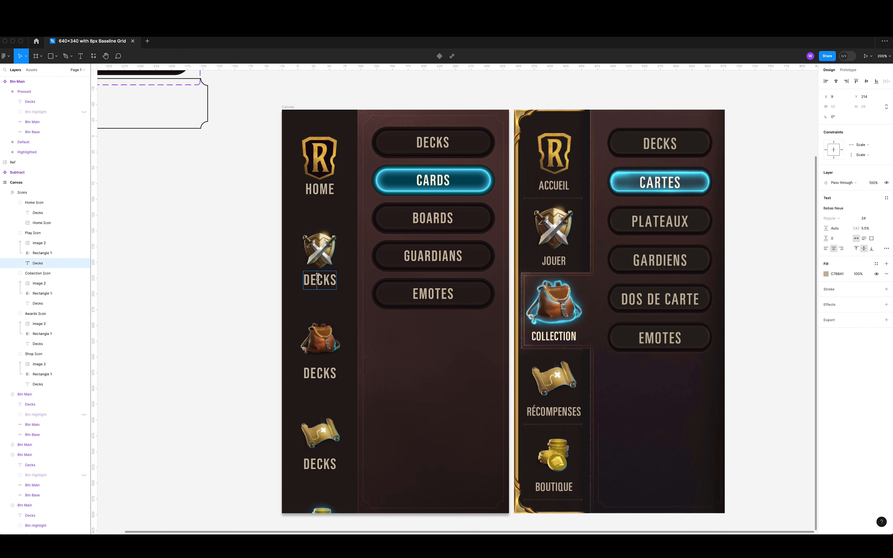
type("PLAY")
left_click(326, 374)
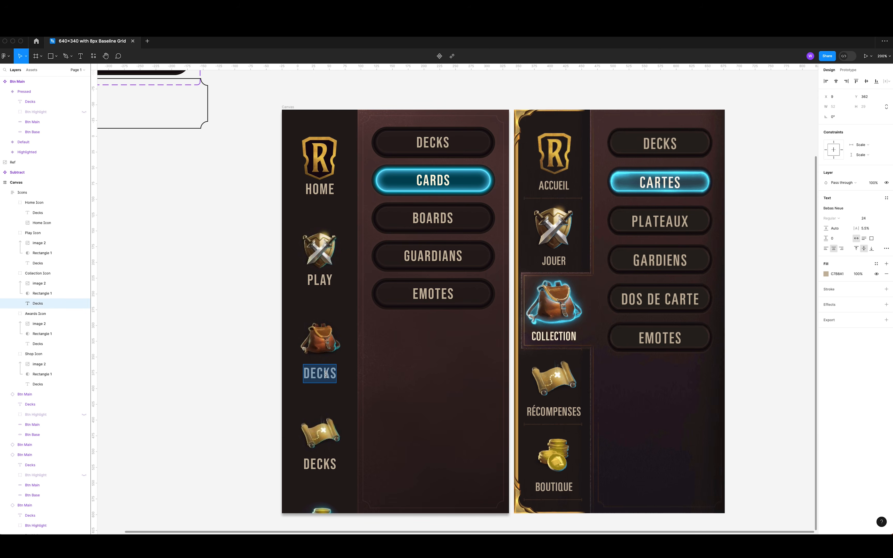
type("COLLECTION")
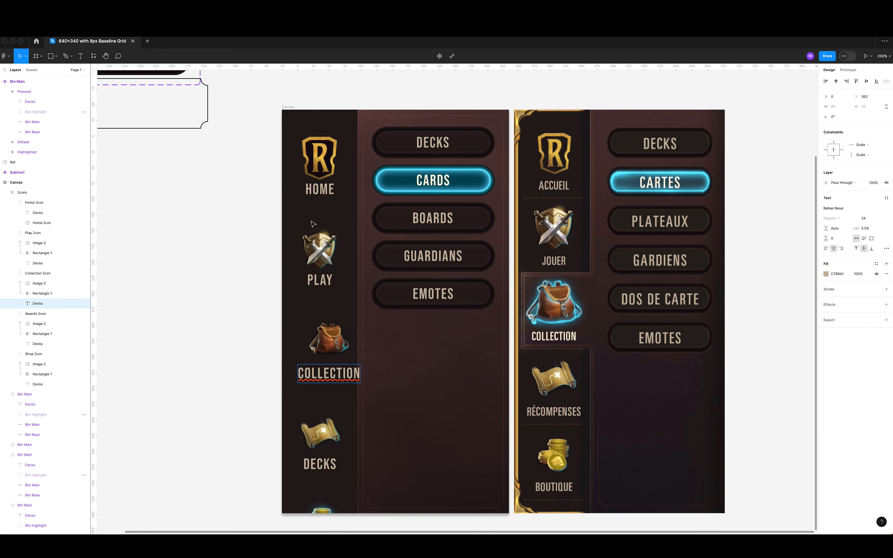
scroll(313, 224, "down", 5)
left_click(325, 380)
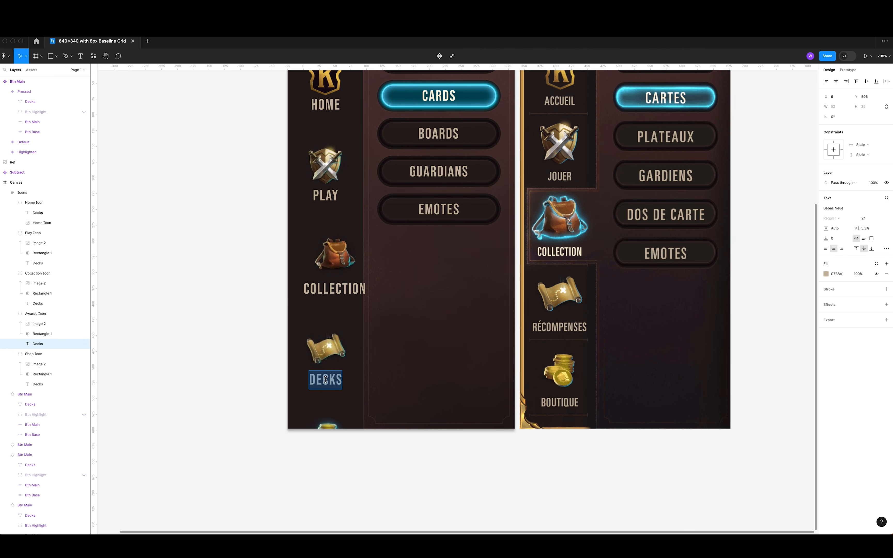
type("REWARDS")
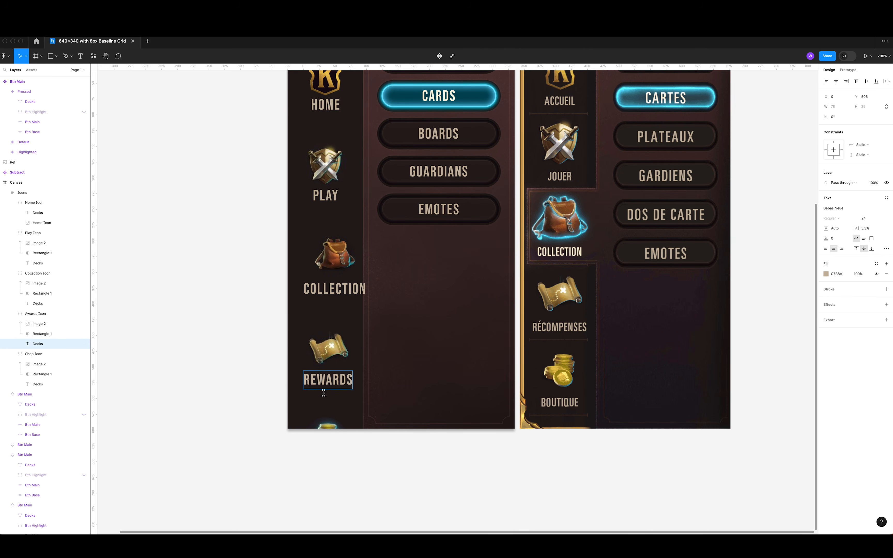
Reduce the vertical gap of the Icons auto layout to match the reference spacing and change the coin icon's label to STORE.
left_click(22, 192)
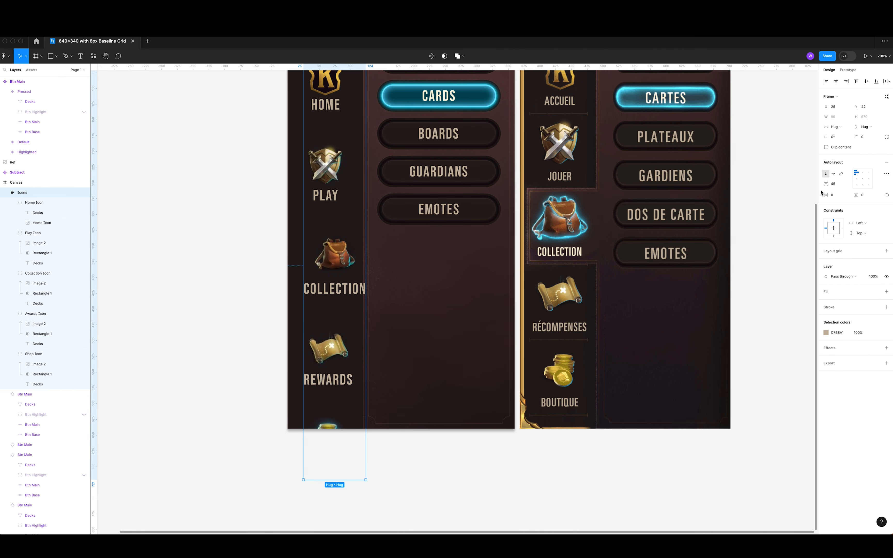
left_click_drag(826, 183, 356, 382)
double_click(319, 402)
type("STORE")
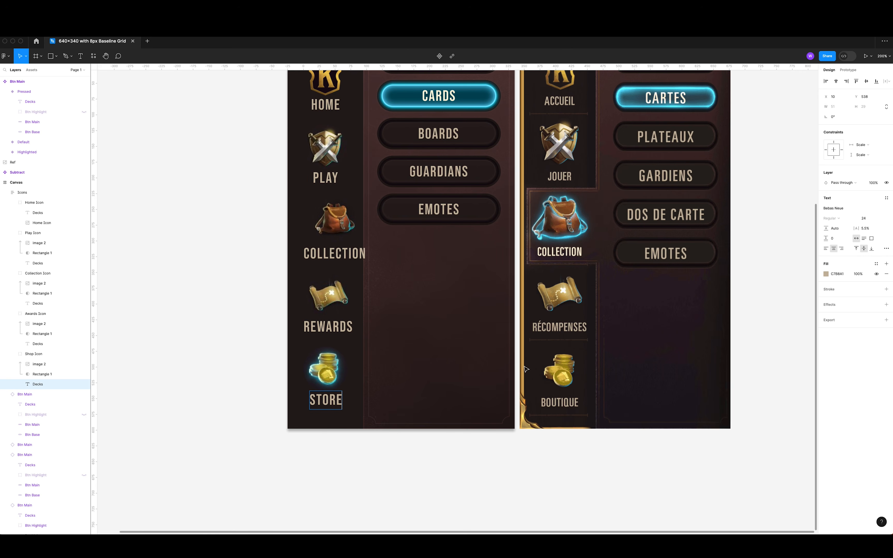
Centre-align the items in the Icons auto layout so the icons and labels sit centred in the dark side column.
key("Escape")
scroll(186, 260, "up", 5)
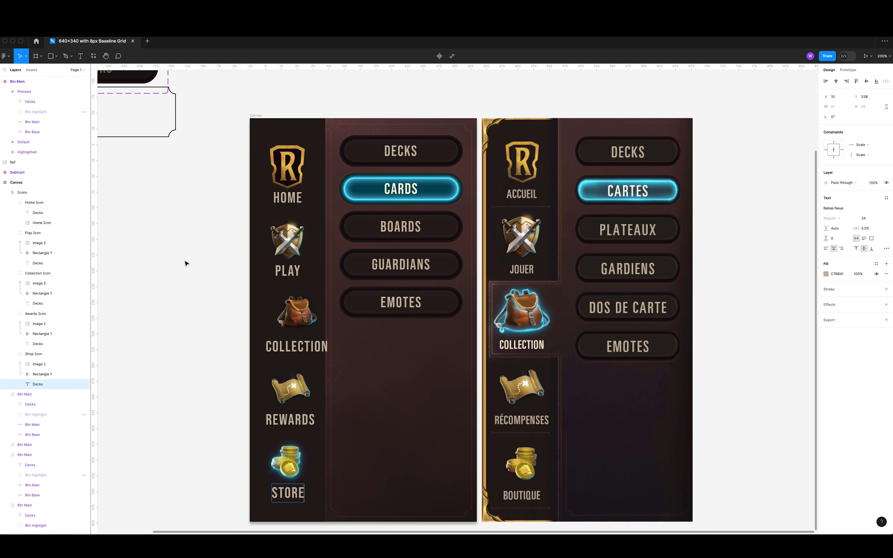
left_click(89, 193)
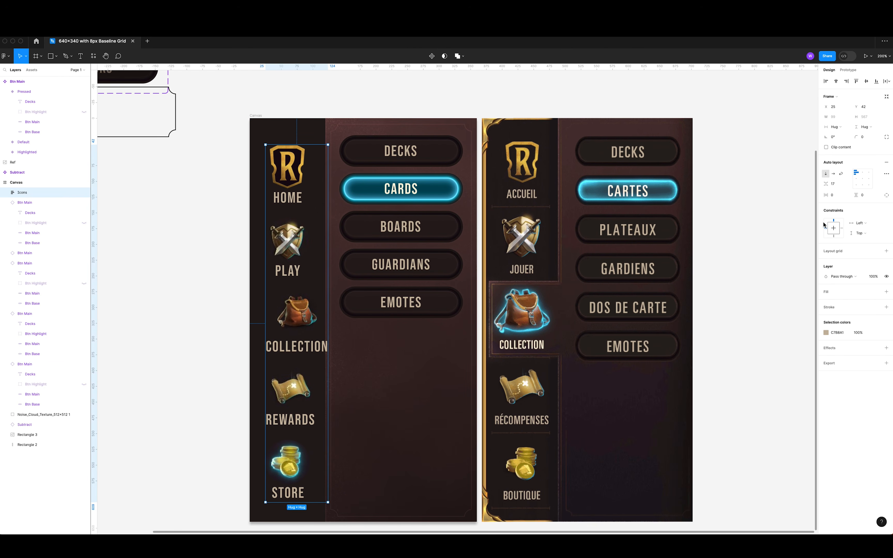
left_click(137, 204)
scroll(329, 292, "down", 1)
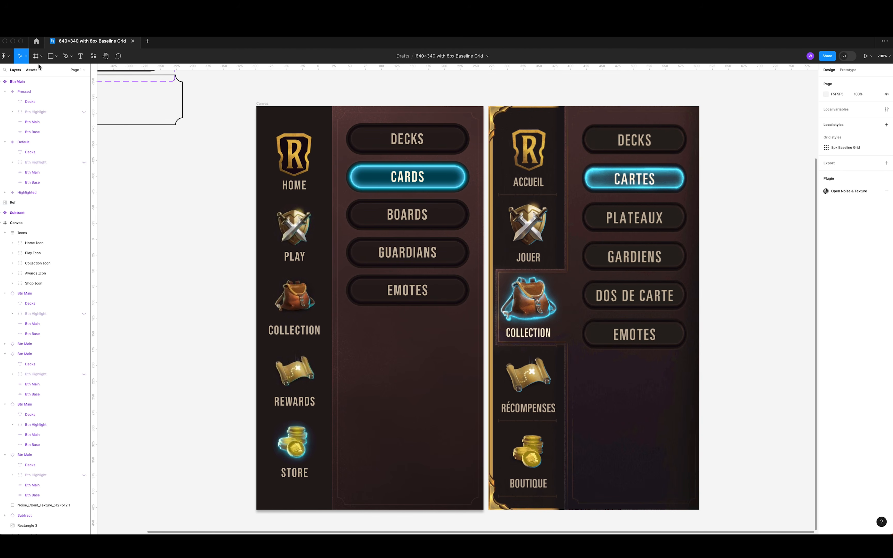
Draw a horizontal divider line about 76 wide between the Home and Play icons and put it in its own group.
left_click(54, 59)
left_click(41, 79)
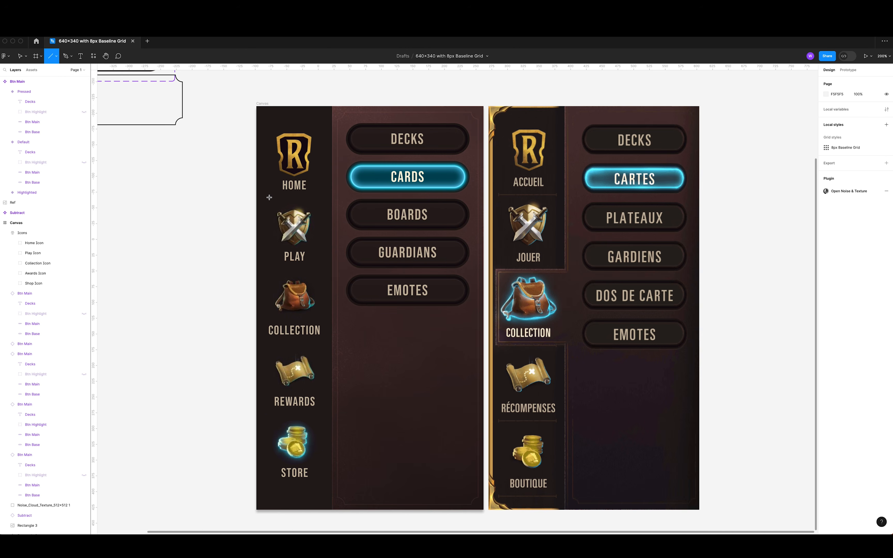
left_click_drag(268, 197, 316, 197)
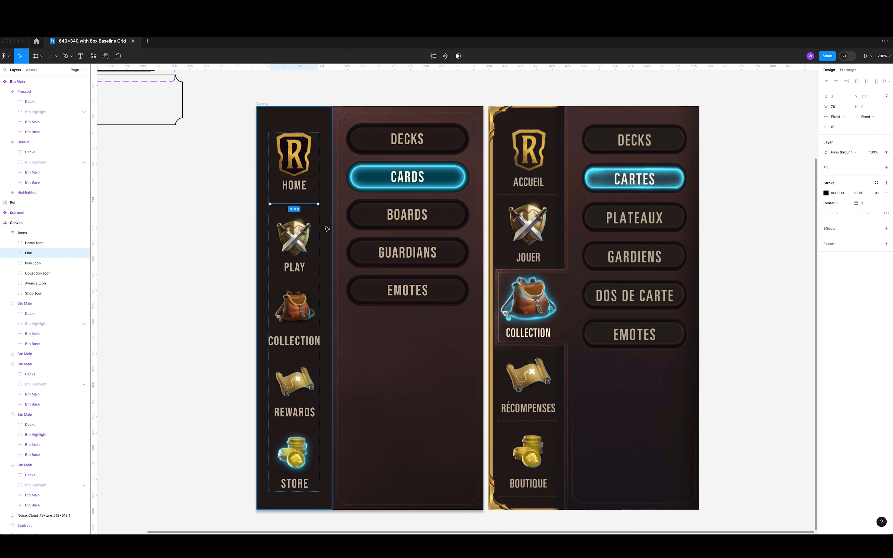
key("super+g")
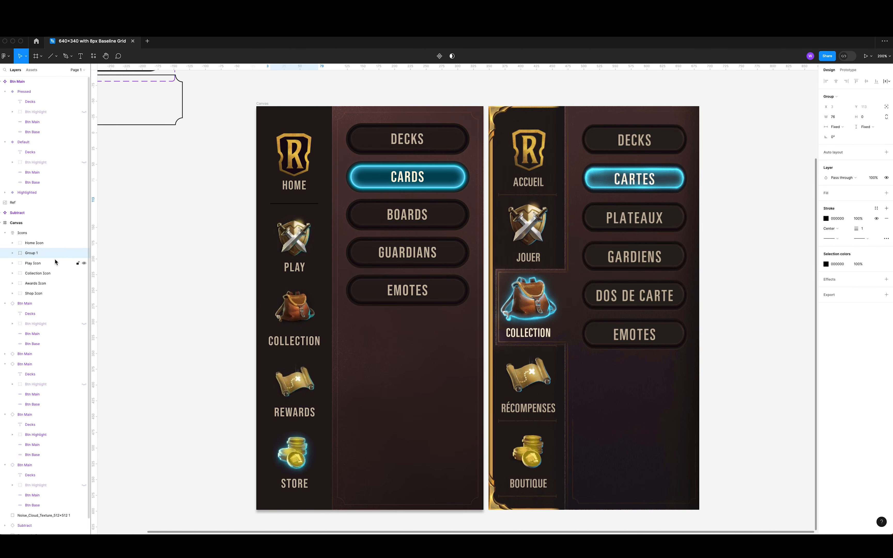
Draw a short vertical line about 6 long, move it into the divider's group, and place it at the divider's right end.
left_click(13, 253)
scroll(296, 201, "up", 5)
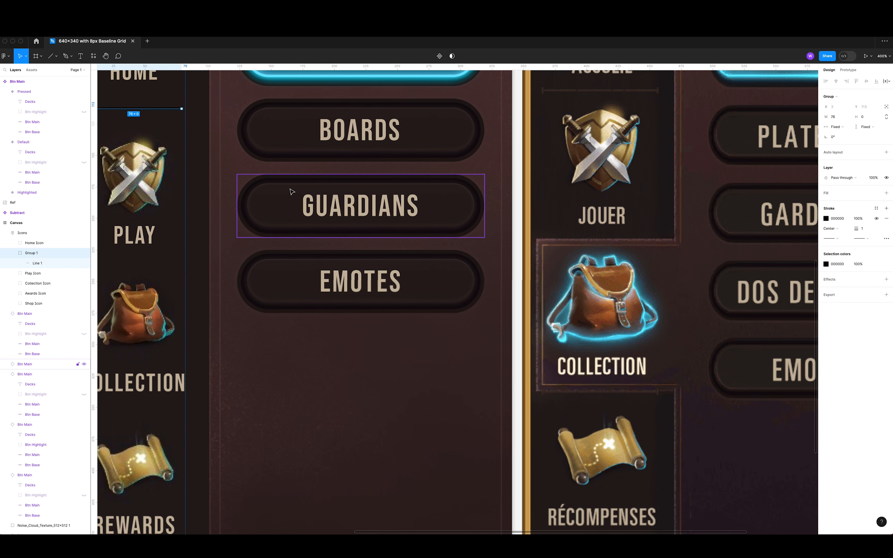
scroll(424, 276, "up", 2)
scroll(424, 277, "left", 1)
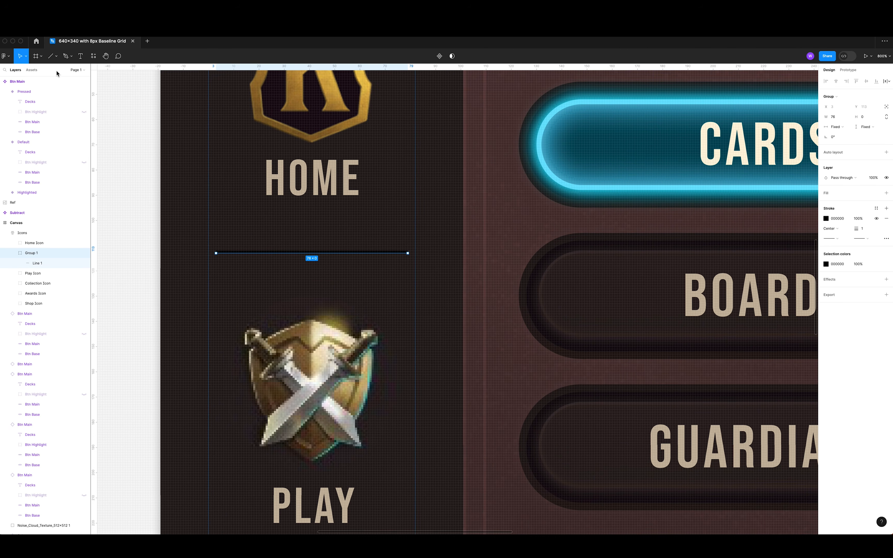
left_click(55, 57)
left_click(41, 79)
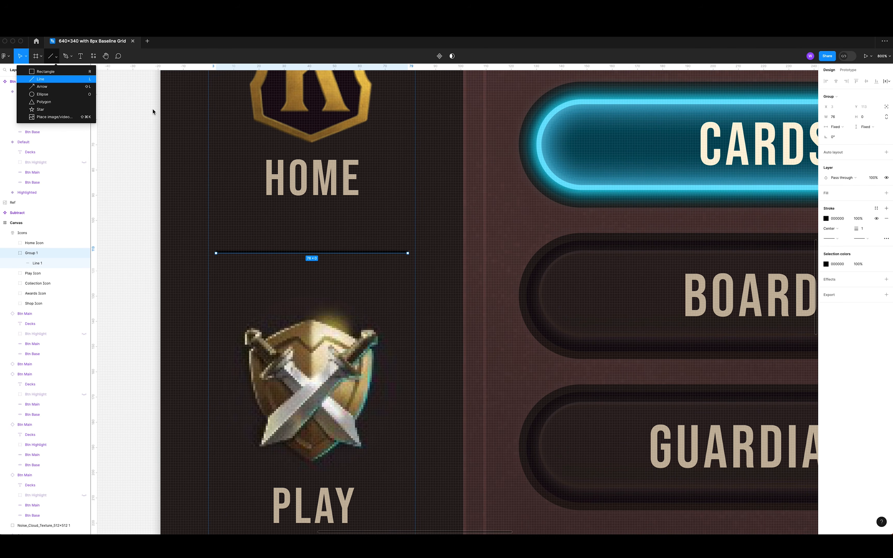
left_click_drag(407, 253, 408, 263)
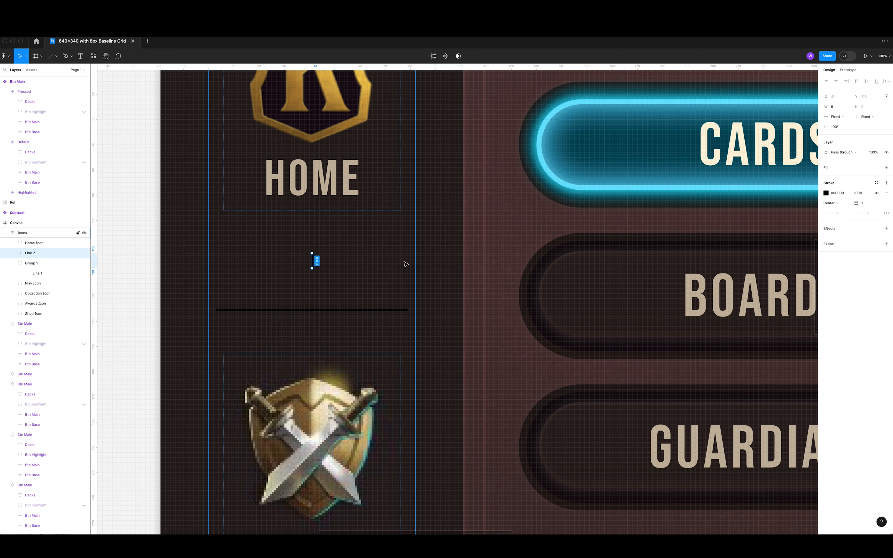
left_click_drag(44, 272, 44, 272)
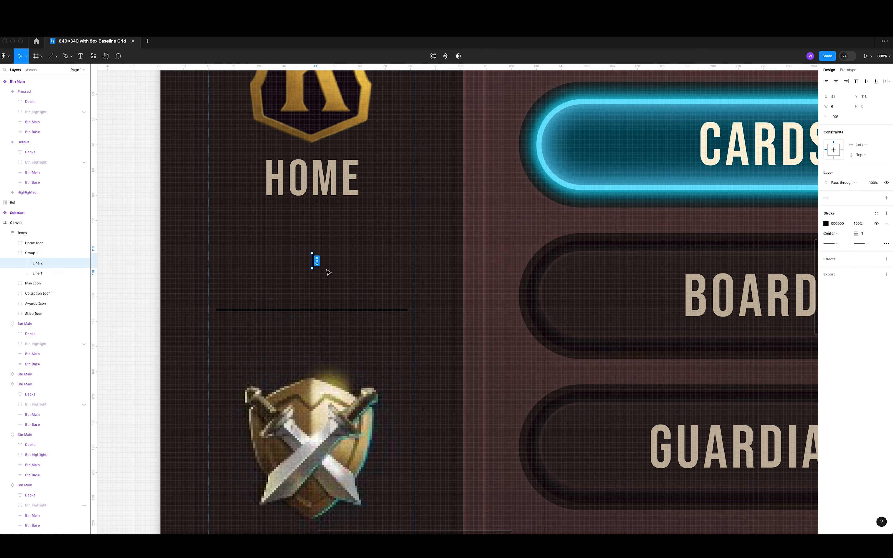
left_click_drag(352, 291, 407, 307)
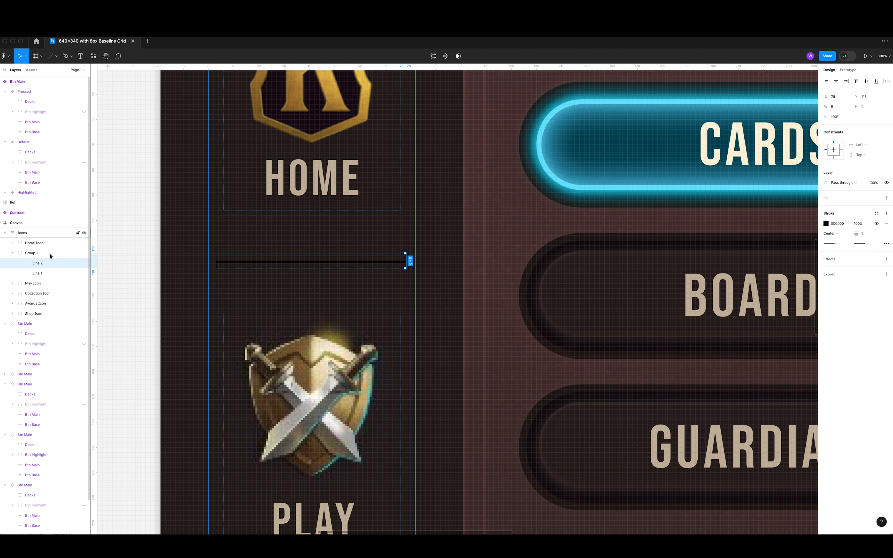
Duplicate the short vertical end line and place the copy at the divider's left end.
left_click(52, 269)
left_click(52, 263)
key("super+d")
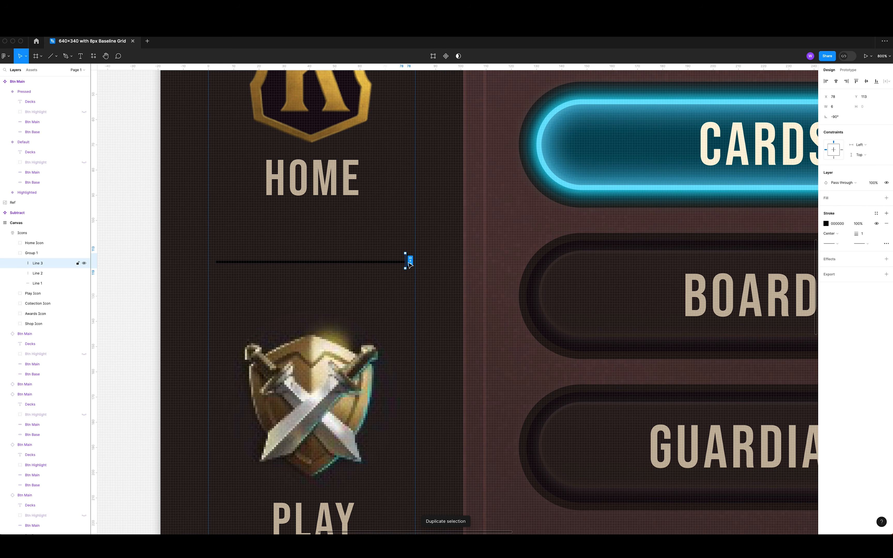
left_click_drag(407, 263, 220, 265)
Shorten both vertical end lines to 5 and shift the right one to X 78.88 at the divider's end.
left_click(79, 273, "shift")
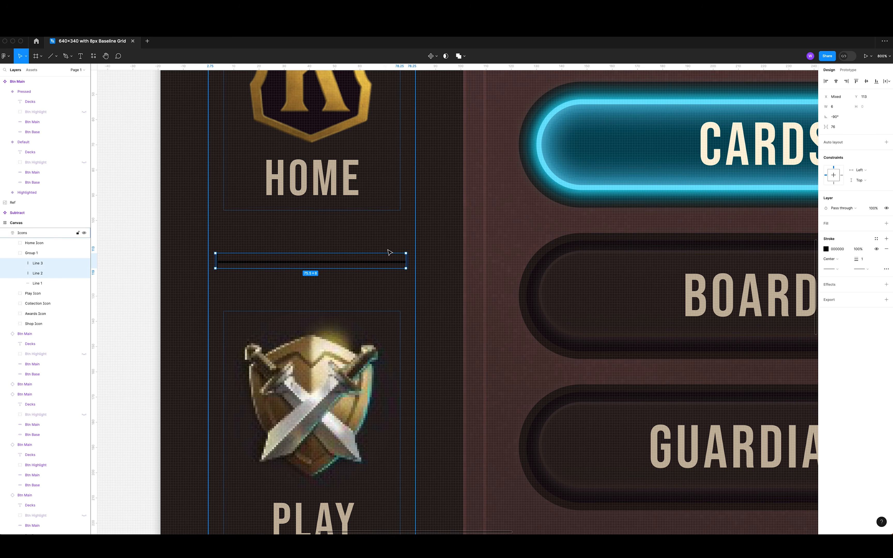
scroll(405, 252, "up", 5)
scroll(395, 259, "up", 3)
left_click_drag(386, 266, 387, 275)
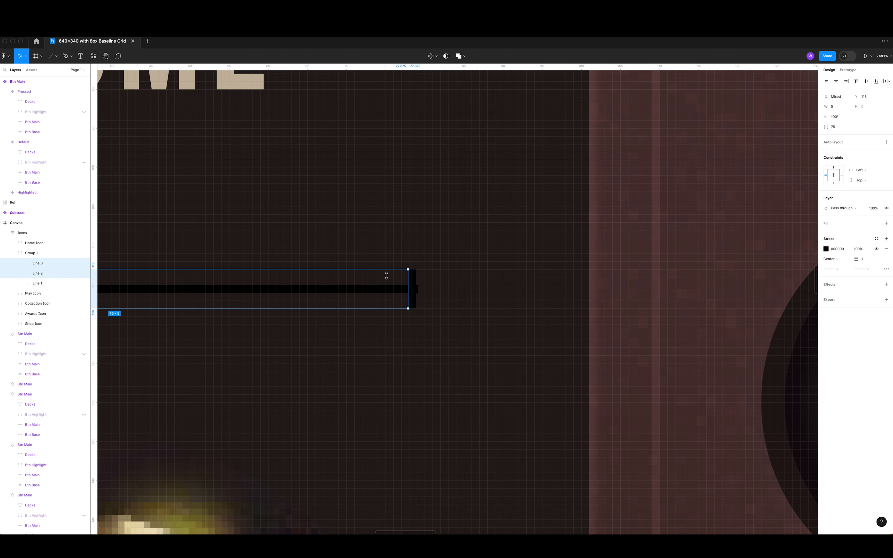
scroll(390, 280, "down", 10)
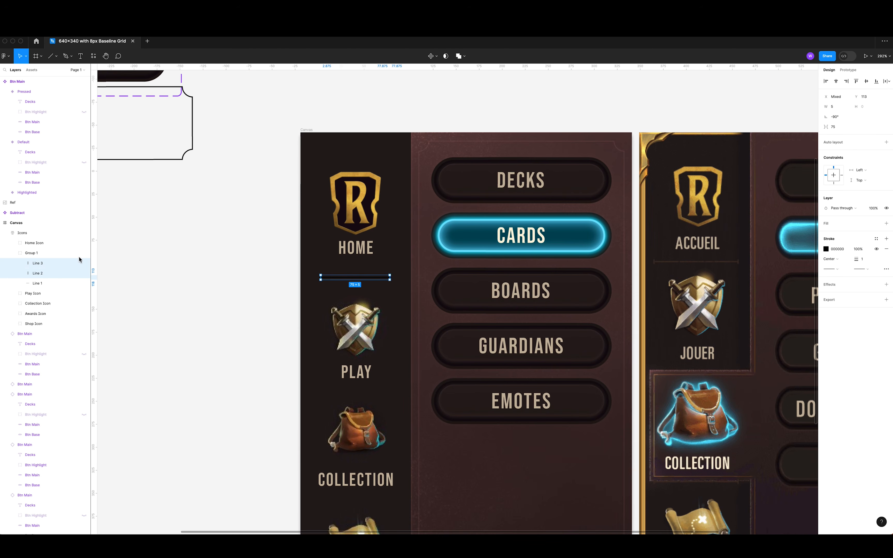
left_click(48, 273, "shift")
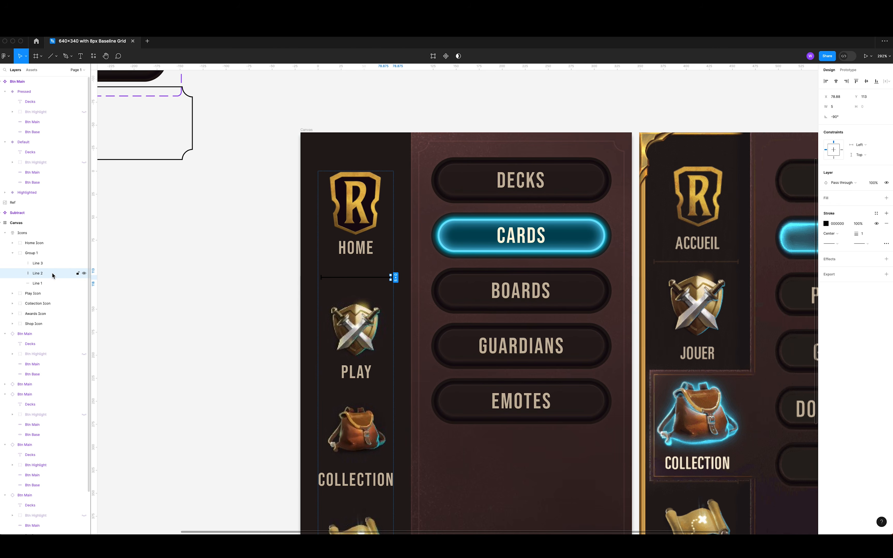
left_click(191, 291)
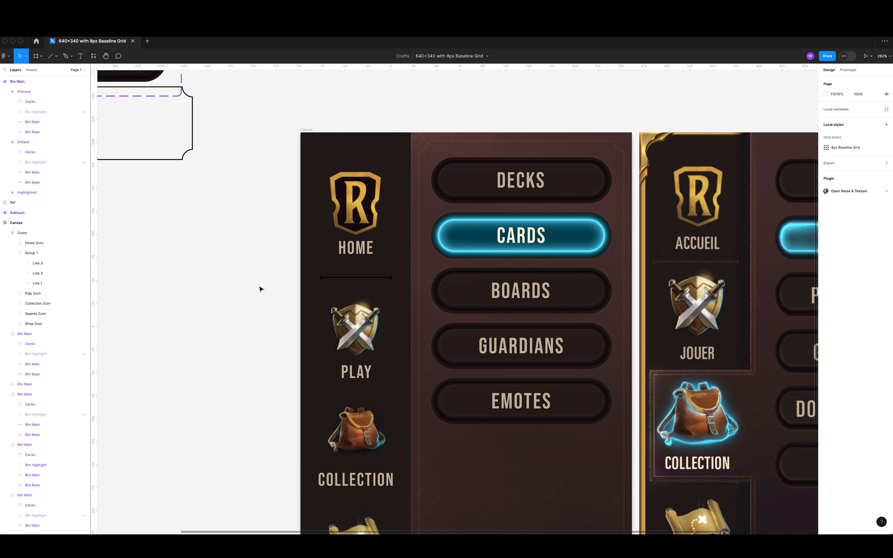
Set the stroke of all three divider lines to FFB3B3 at 15% opacity and collapse their group.
left_click(36, 263)
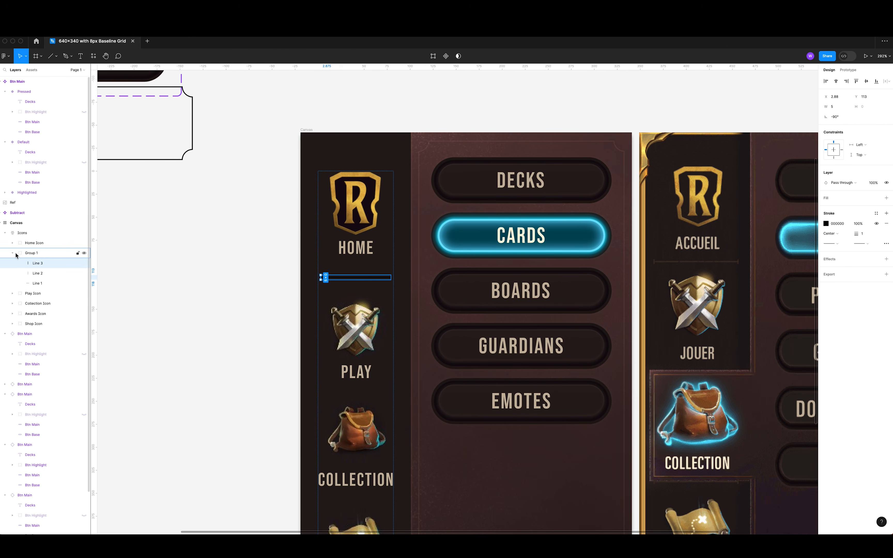
left_click(46, 281, "shift")
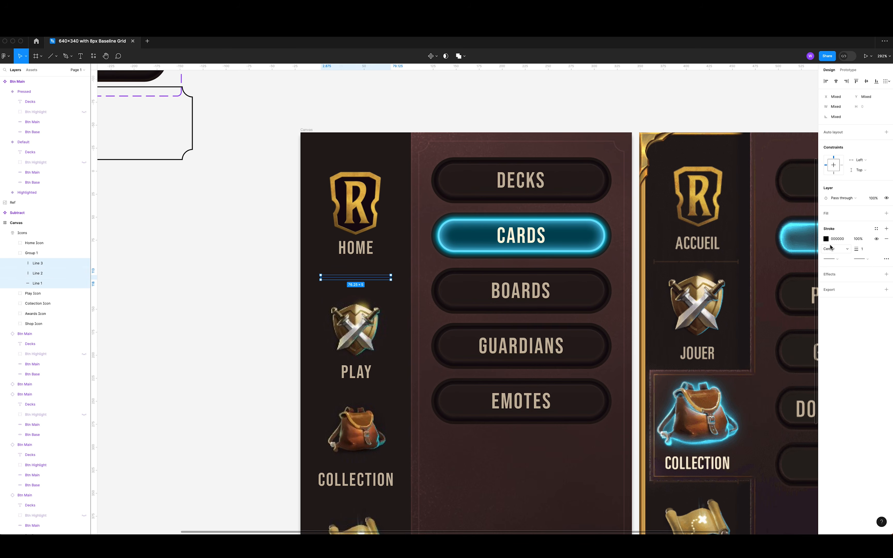
left_click(826, 238)
mouse_move(773, 286)
left_mouse_down()
mouse_move(755, 258)
mouse_move(767, 257)
left_mouse_up()
left_click_drag(791, 352, 775, 352)
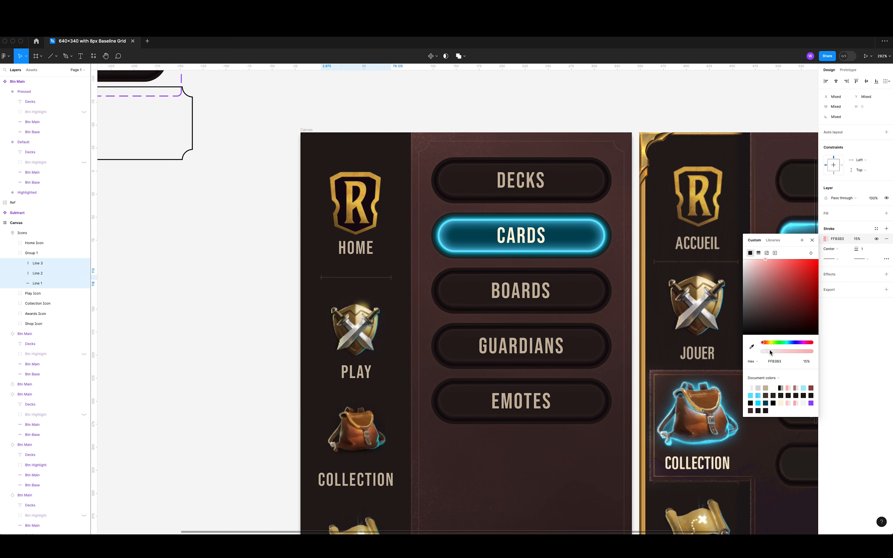
key("Escape")
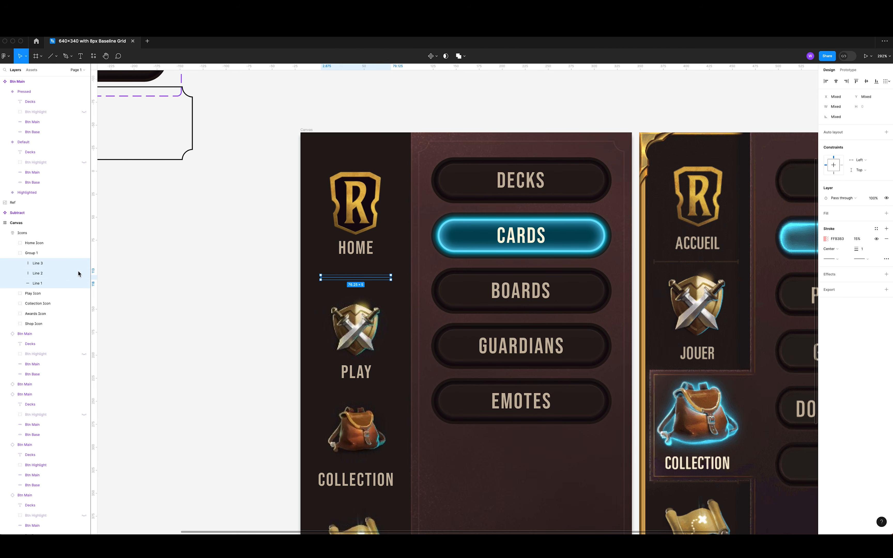
left_click(28, 255)
left_click(13, 253)
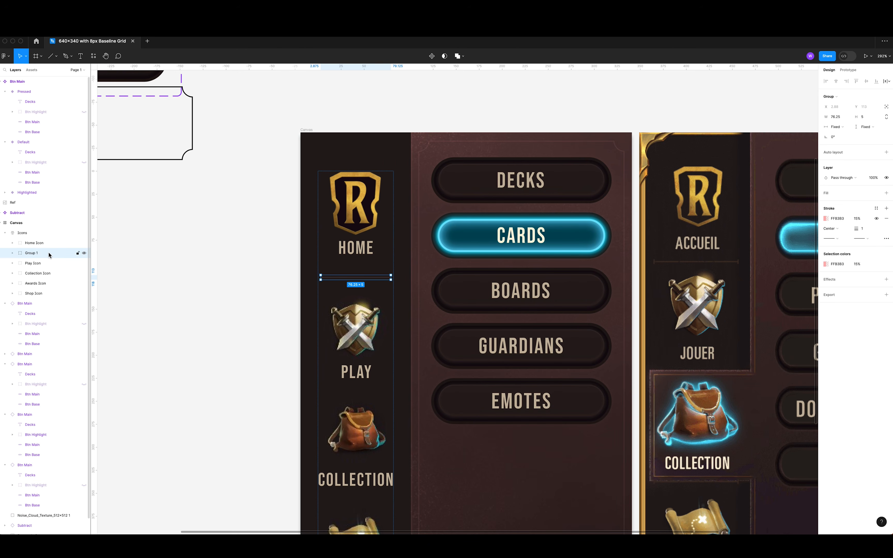
Draw several short freehand Pencil strokes between the DECKS and CARDS buttons.
right_click(44, 256)
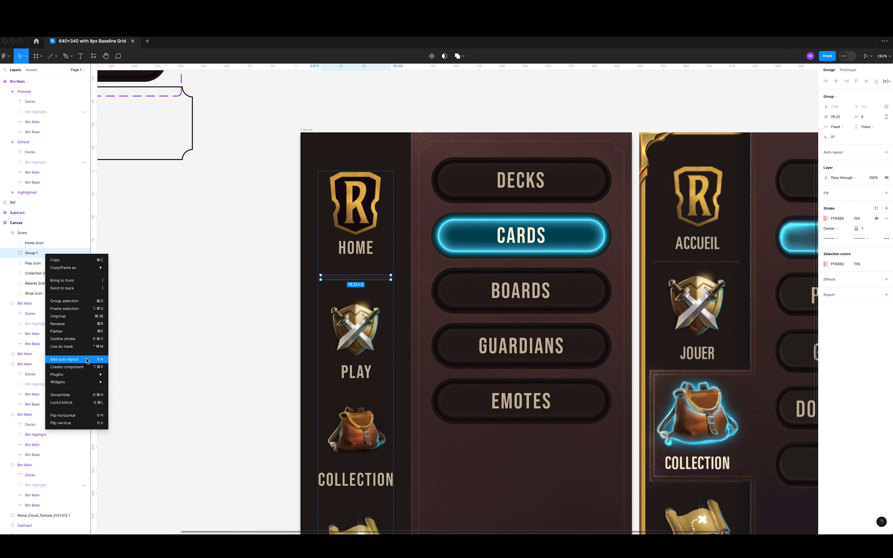
left_click(35, 259)
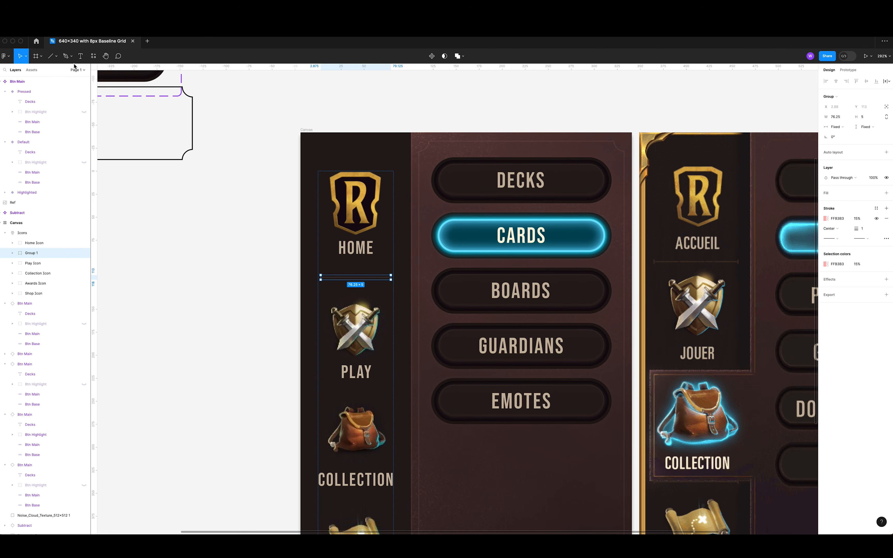
left_click(66, 56)
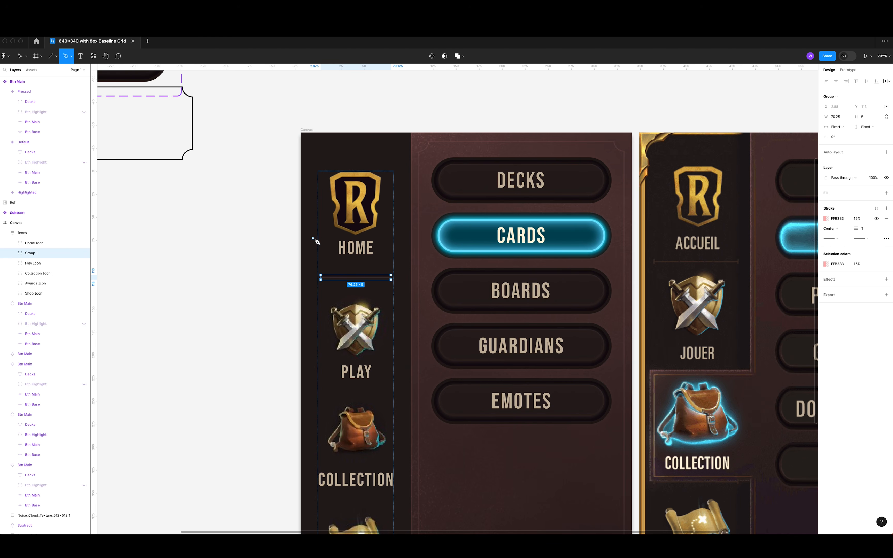
left_click(71, 56)
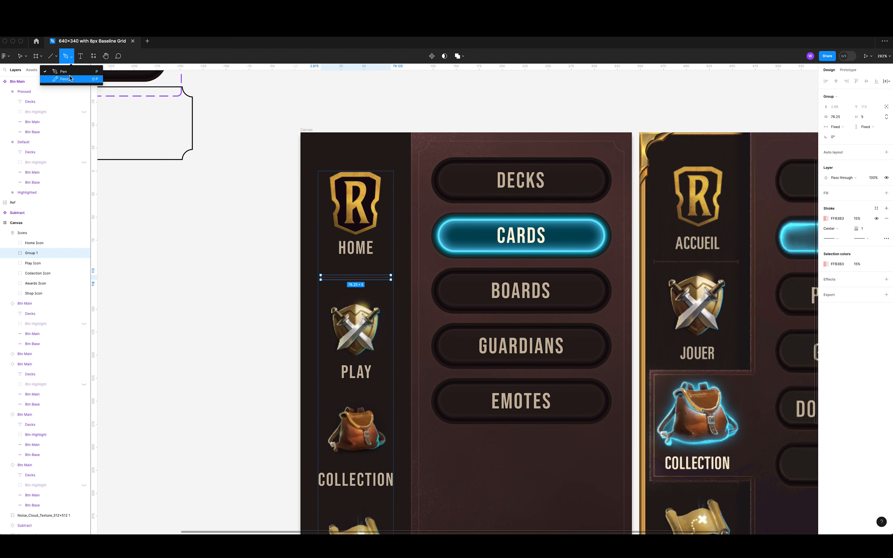
left_click(55, 84)
mouse_move(435, 193)
left_mouse_down()
mouse_move(452, 192)
mouse_move(439, 212)
mouse_move(488, 198)
left_mouse_up()
left_click_drag(491, 207, 493, 204)
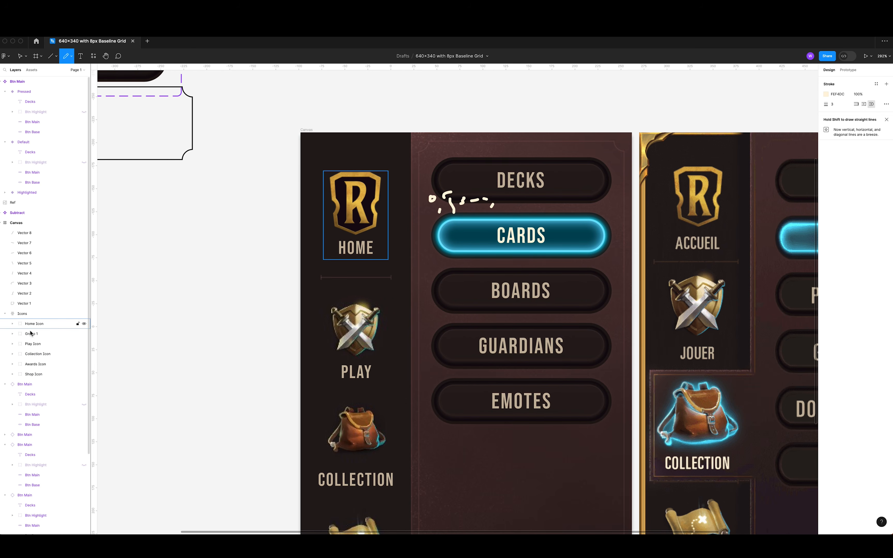
Group the eight pencil strokes and move the group above the DECKS button to about X 126, Y 4.
left_click(50, 237)
left_click(65, 302, "shift")
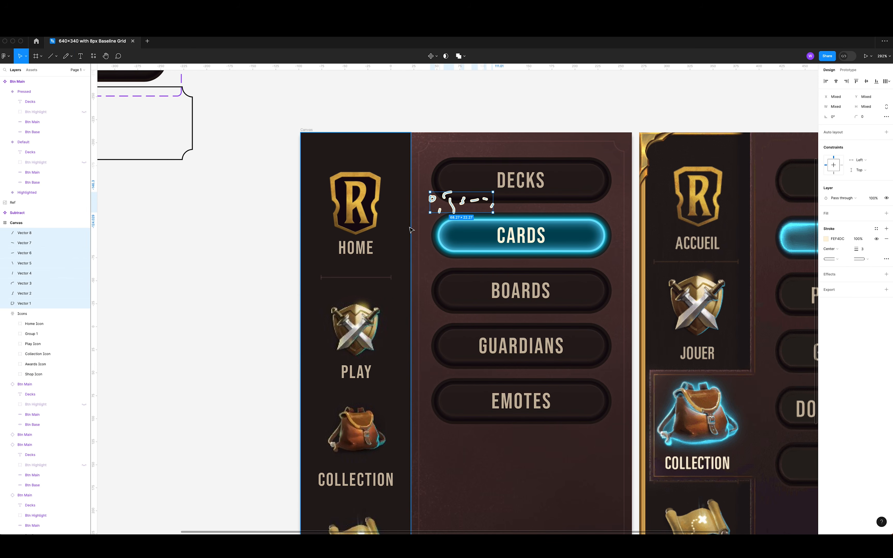
key("super+g")
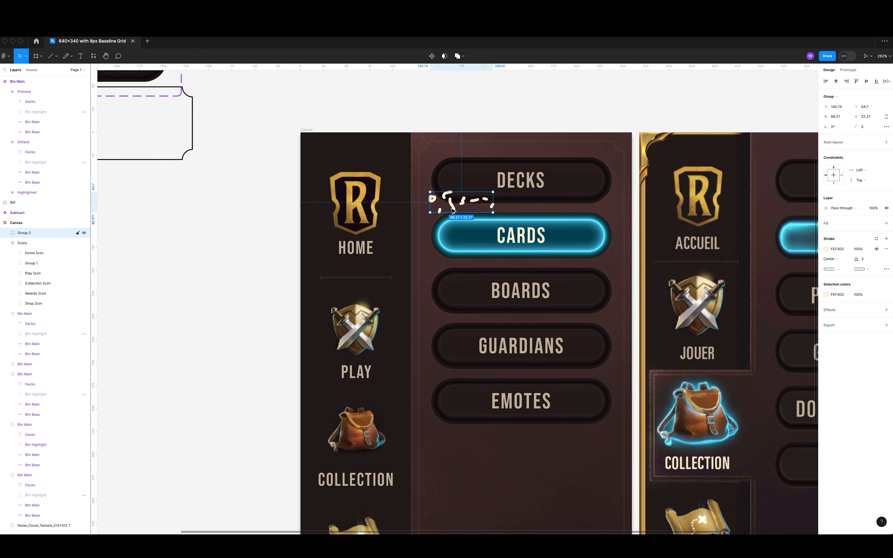
left_click_drag(453, 213, 470, 131)
Flatten the pencil-stroke group into a single vector and convert its stroke to an outlined shape.
left_click(460, 56)
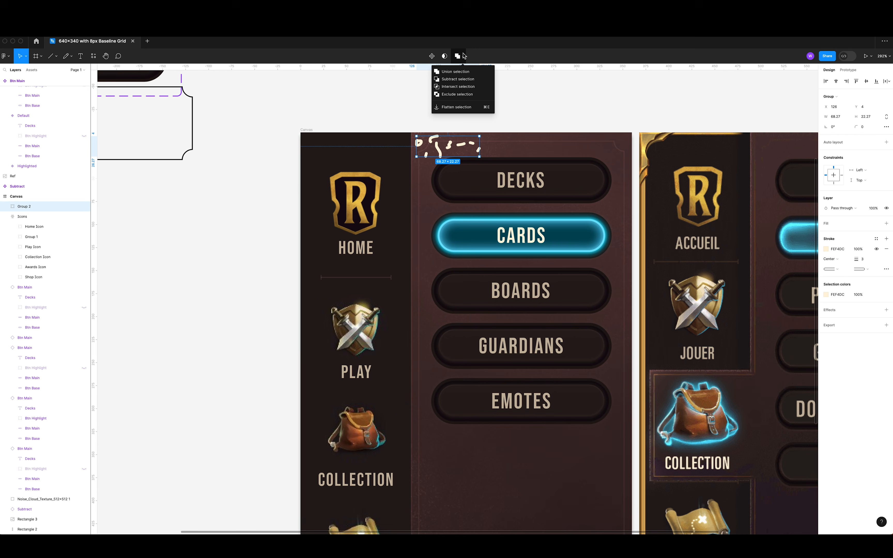
left_click(449, 107)
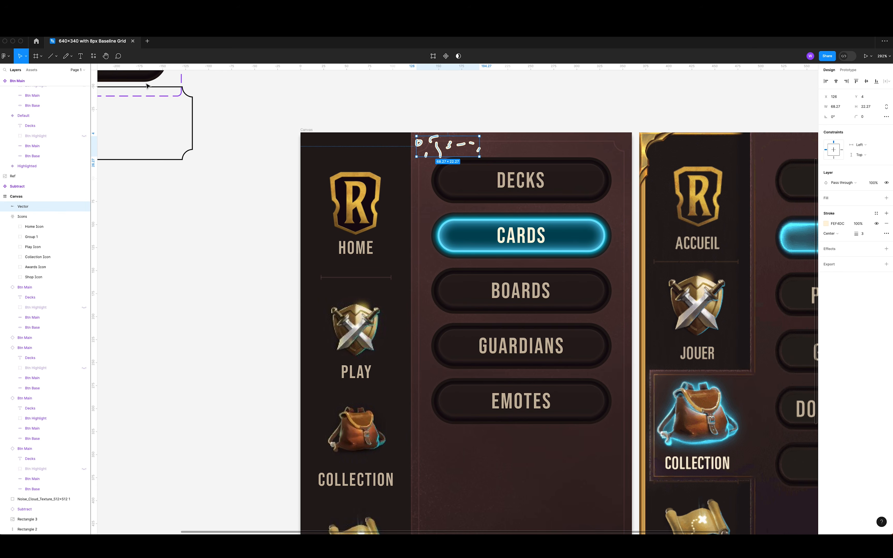
right_click(439, 151)
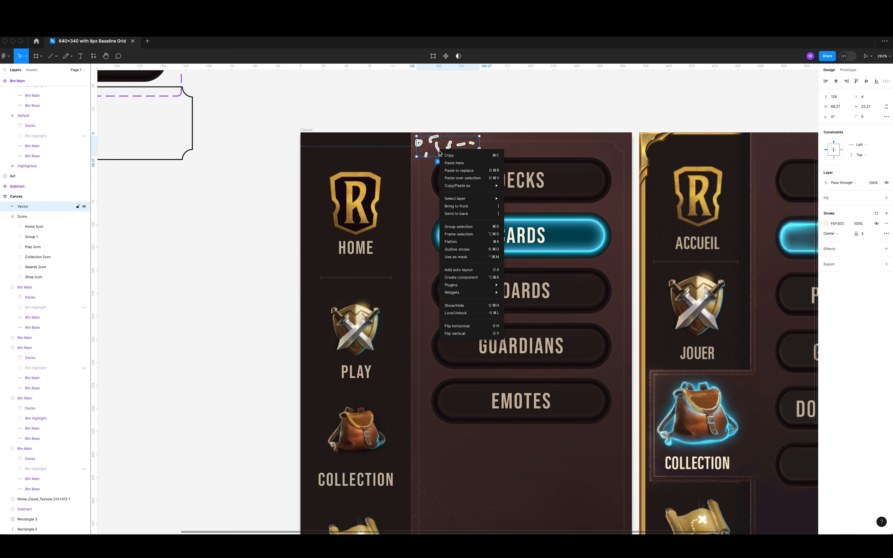
left_click(456, 250)
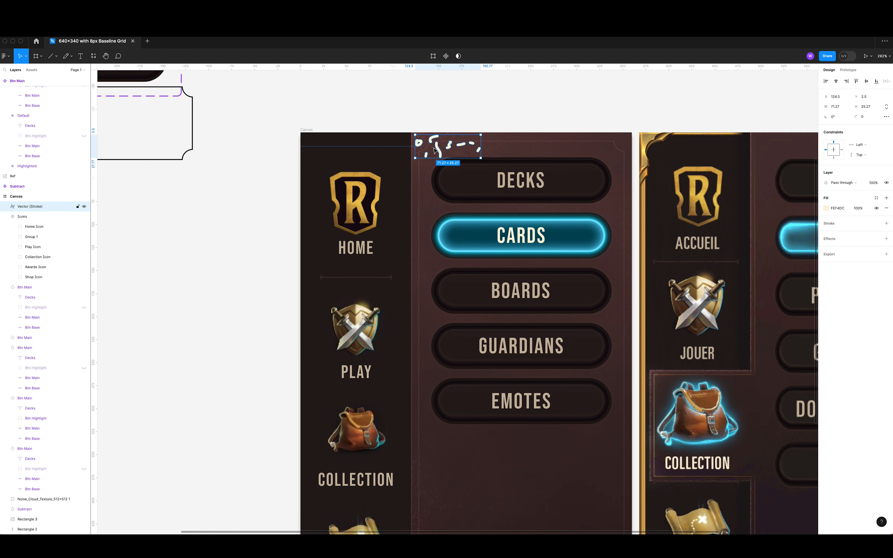
Delete the outlined pencil-stroke vector.
mouse_move(434, 149)
left_mouse_down()
mouse_move(347, 302)
mouse_move(399, 263)
mouse_move(292, 112)
left_mouse_up()
key("Delete")
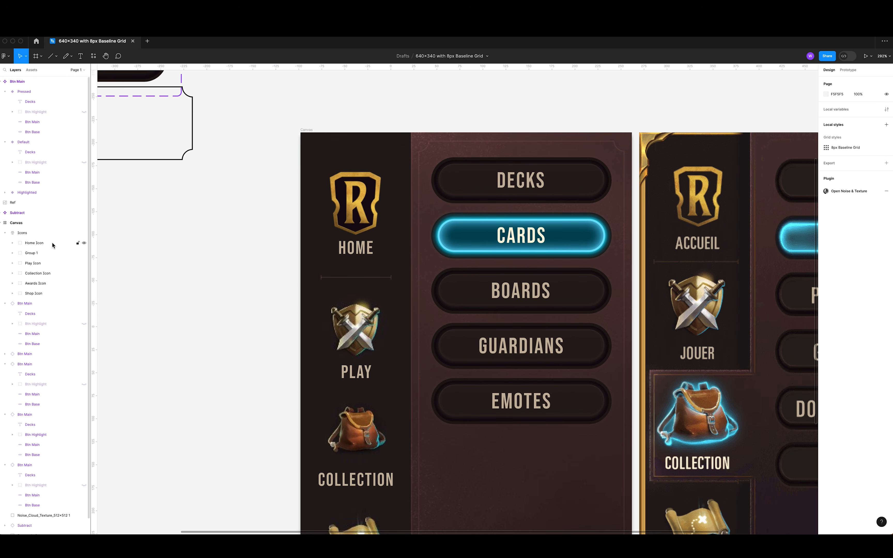
Take the divider line group back out of the icon column, restoring the outlined pencil-stroke vector over it above the DECKS button.
left_click(337, 278)
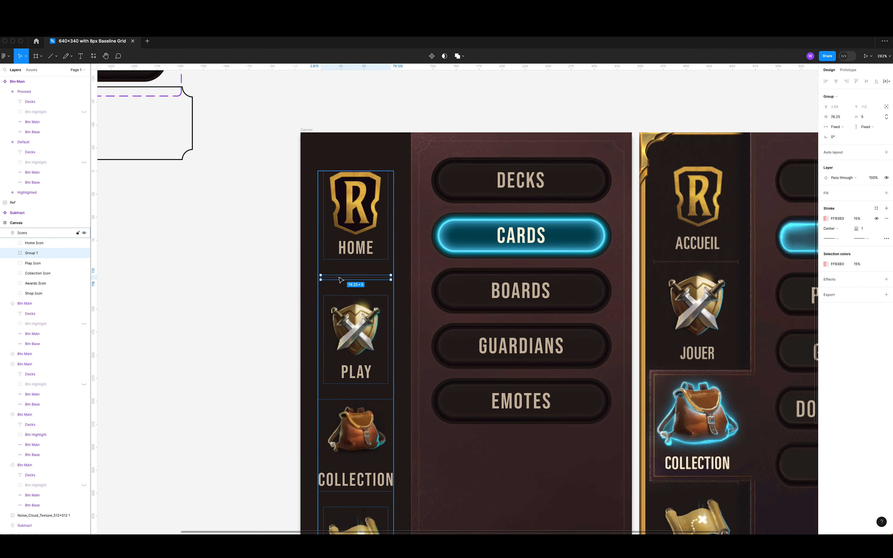
left_click_drag(338, 278, 189, 252)
key("super+z")
key("super+z")
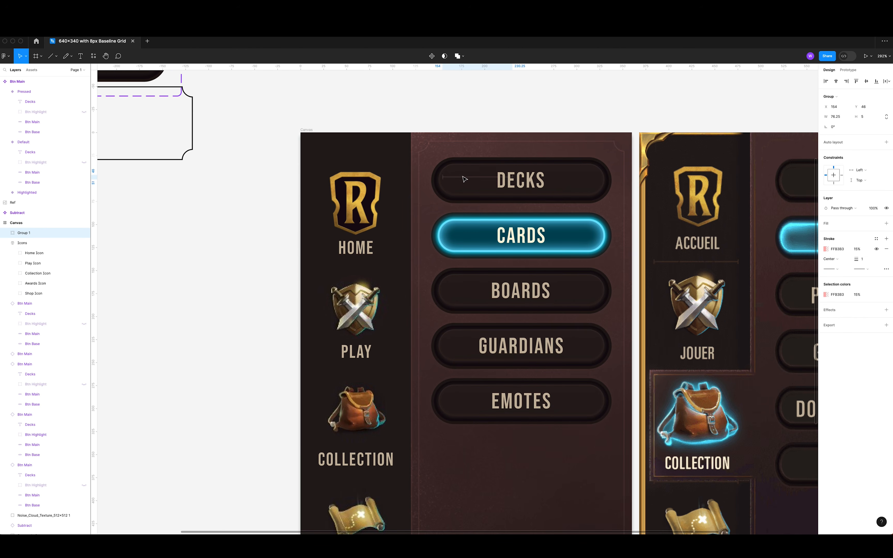
mouse_move(486, 145)
left_mouse_down()
mouse_move(512, 140)
mouse_move(508, 149)
left_mouse_up()
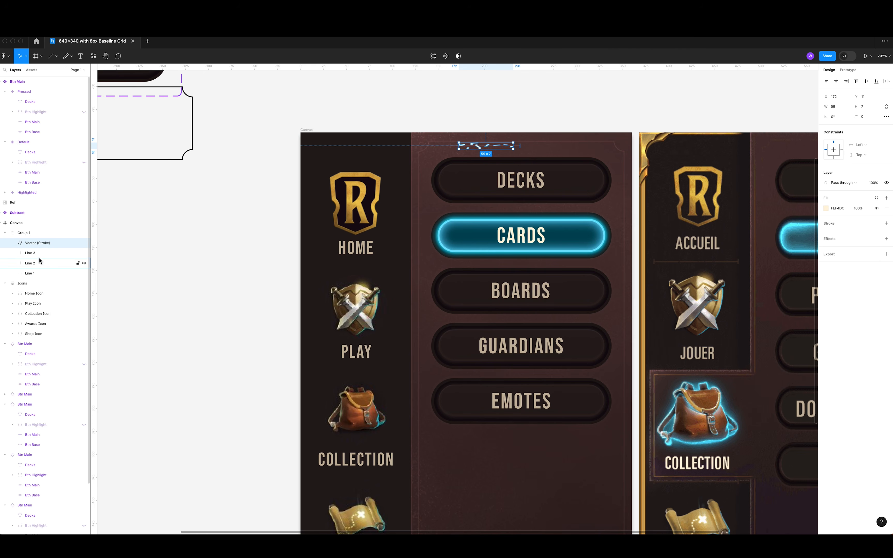
Move the outlined pencil-stroke vector out of the divider group and place it directly beneath that group in the layer order.
left_click_drag(40, 243, 41, 232)
left_click(6, 245)
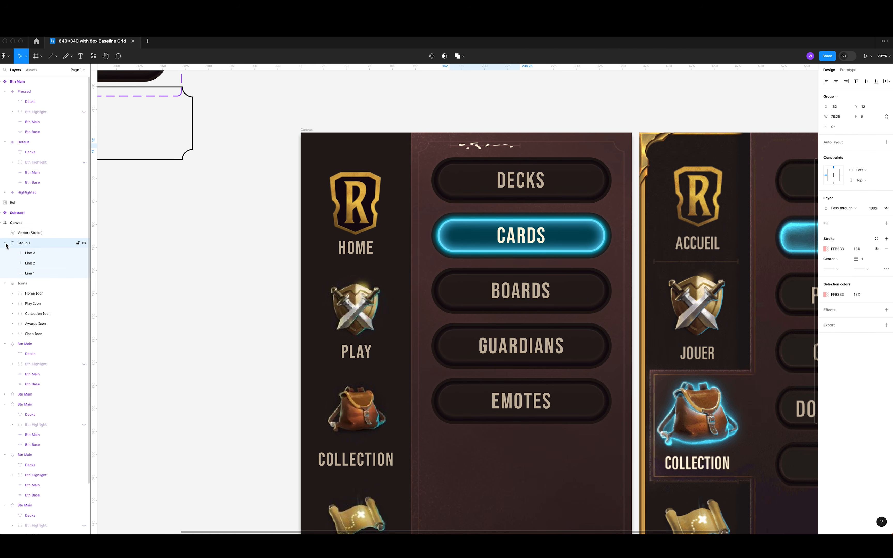
left_click(6, 245)
left_click(49, 234)
key("super+bracketleft")
key("super+bracketleft")
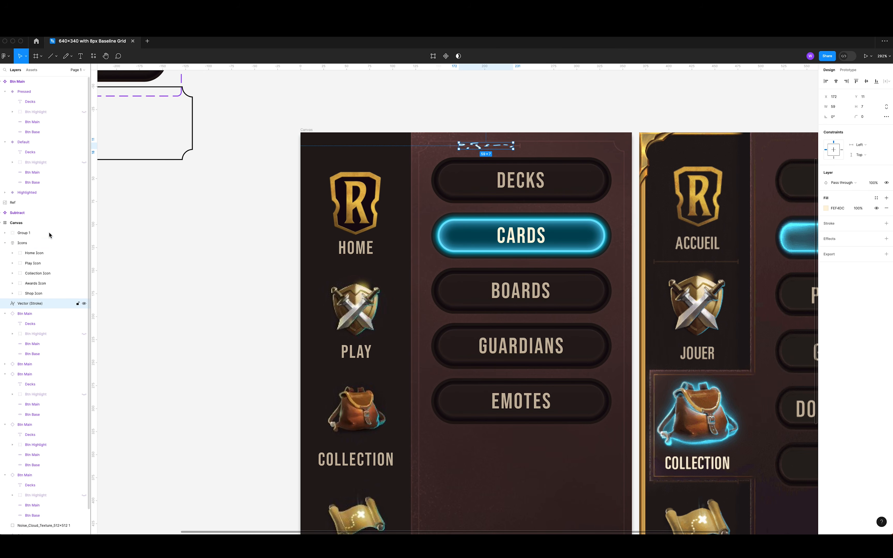
key("super+bracketright")
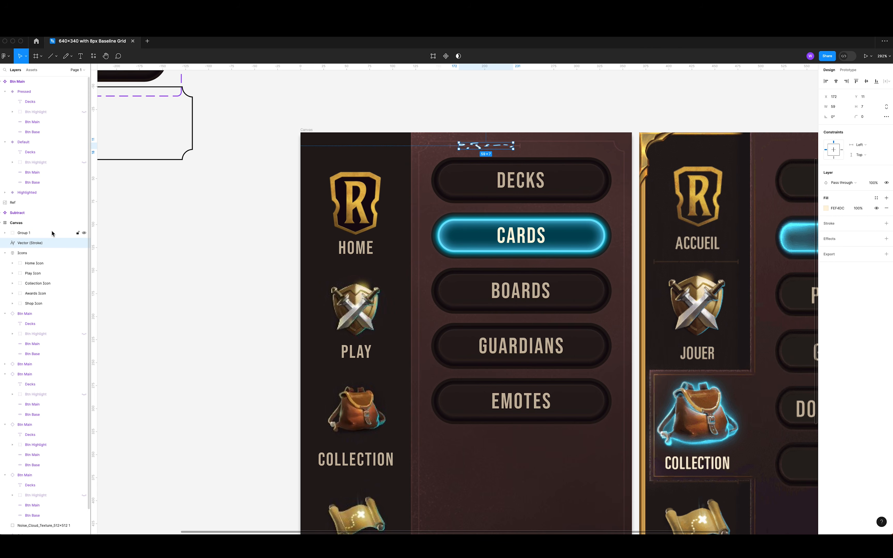
Try using the outlined pencil-stroke vector as a mask on the divider line group.
left_click(52, 233, "shift")
right_click(54, 234)
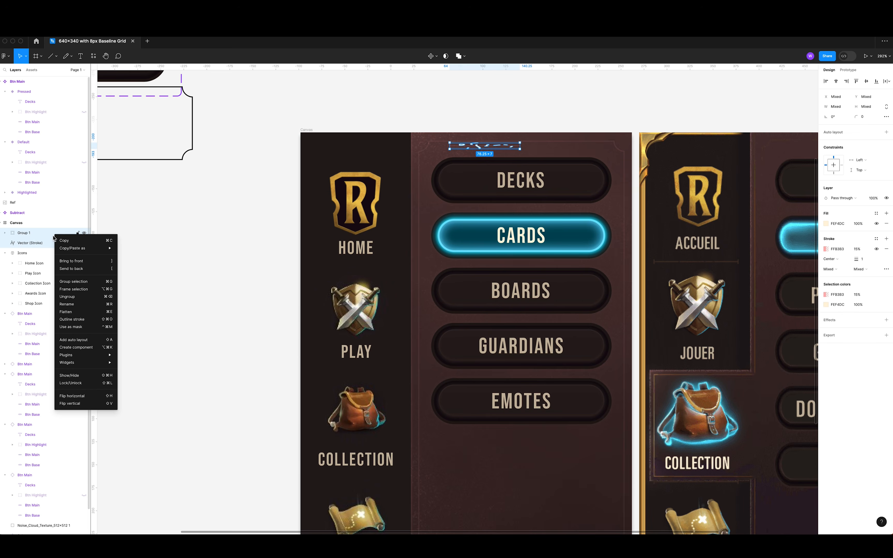
left_click(74, 328)
left_click(147, 289)
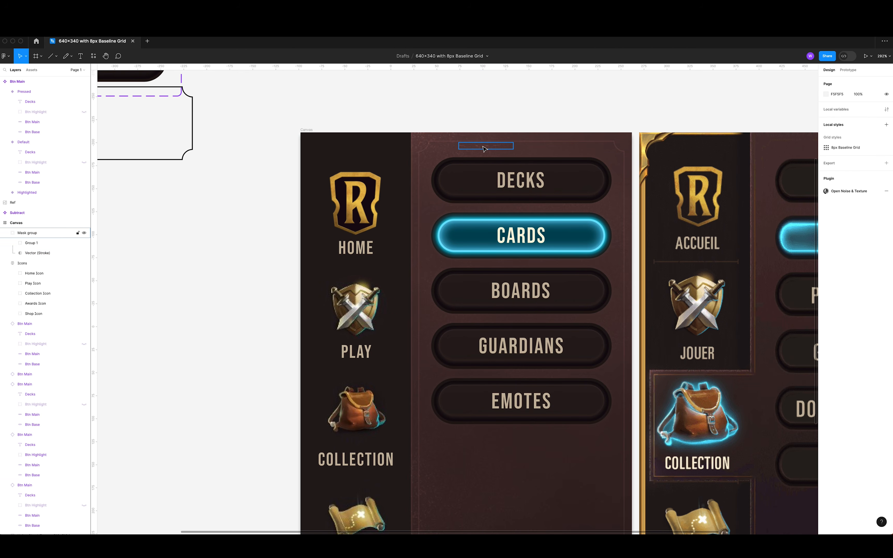
Try the masked divider between the HOME and PLAY icons and inspect its line group and mask vector up close.
left_click_drag(484, 147, 355, 273)
left_click(360, 284)
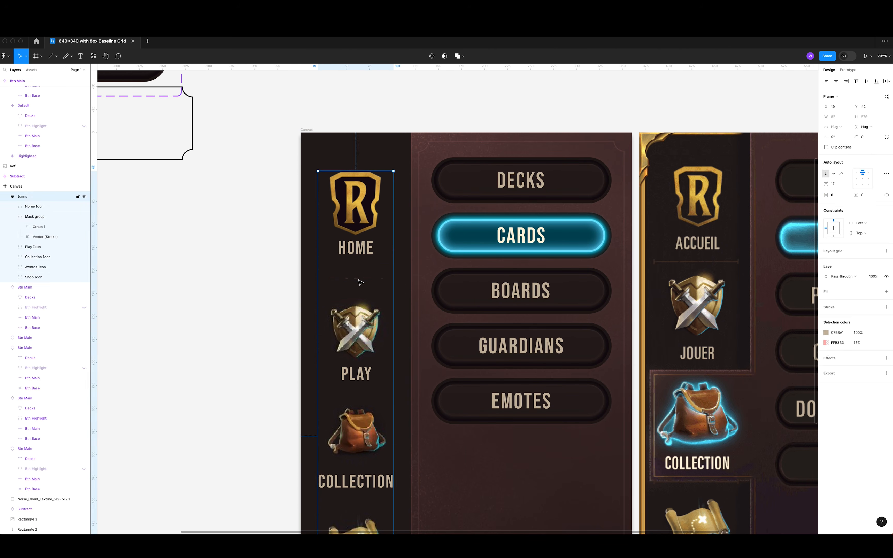
left_click(360, 283)
scroll(405, 295, "up", 5)
scroll(369, 288, "left", 3)
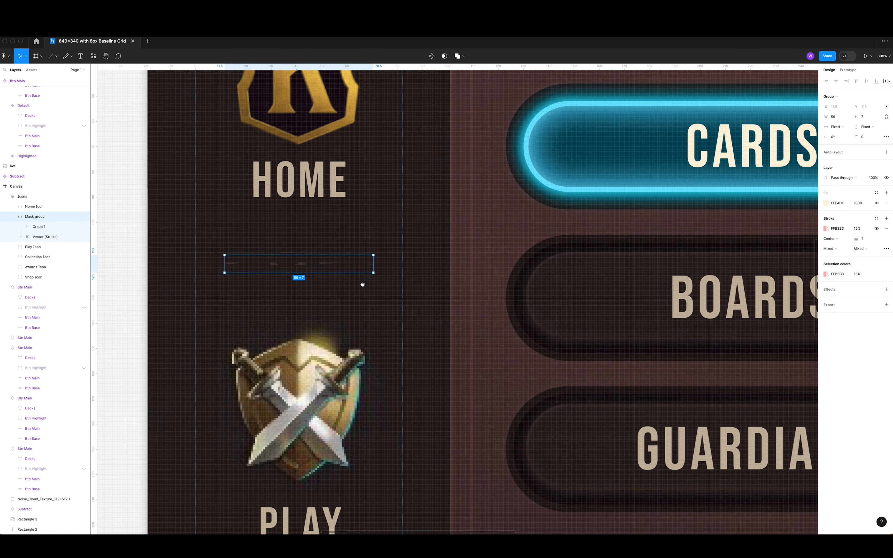
left_click(41, 226)
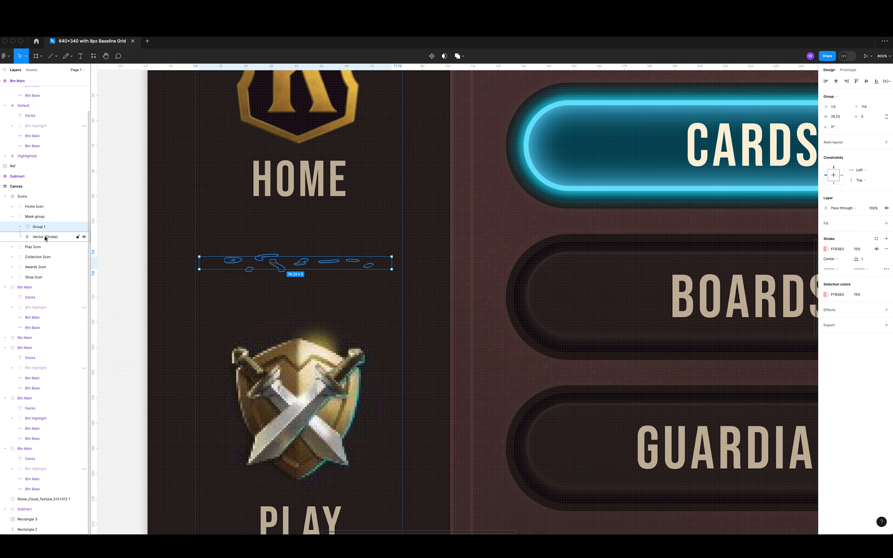
left_click(45, 237)
scroll(238, 262, "left", 3)
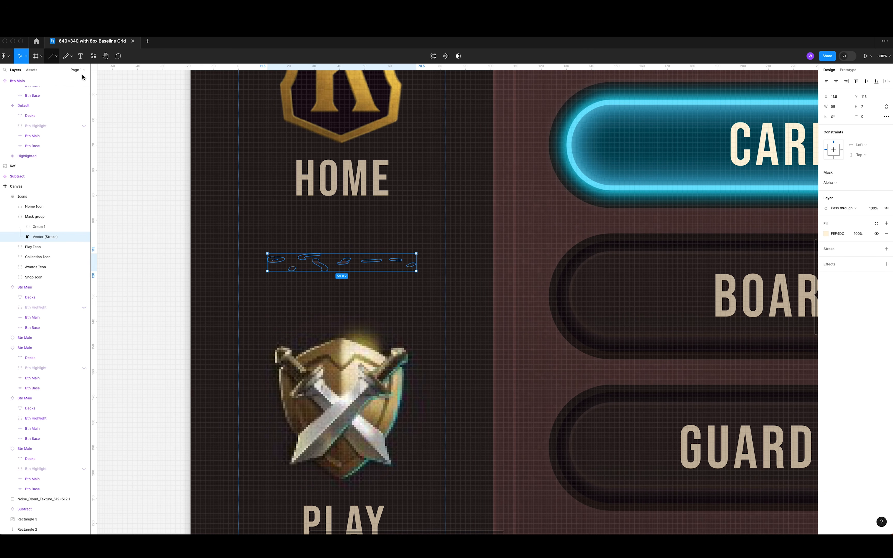
key("Escape")
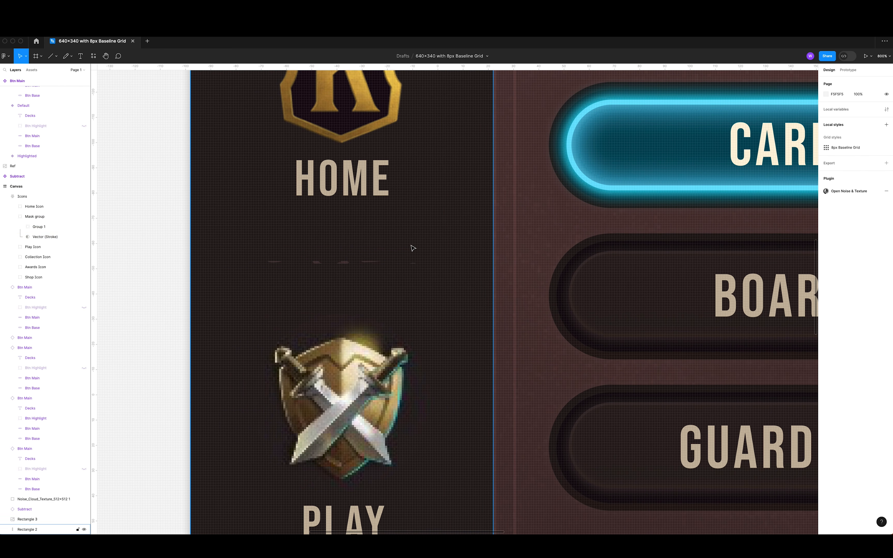
Undo the masked divider's placement in the icon column and the mask itself.
key("minus")
key("ctrl+z")
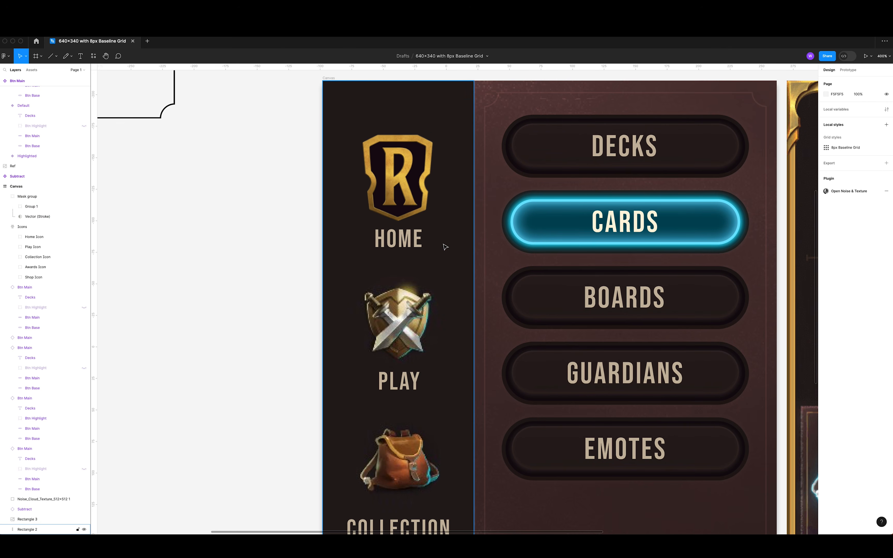
key("ctrl+z")
scroll(500, 223, "right", 5)
scroll(501, 224, "up", 3)
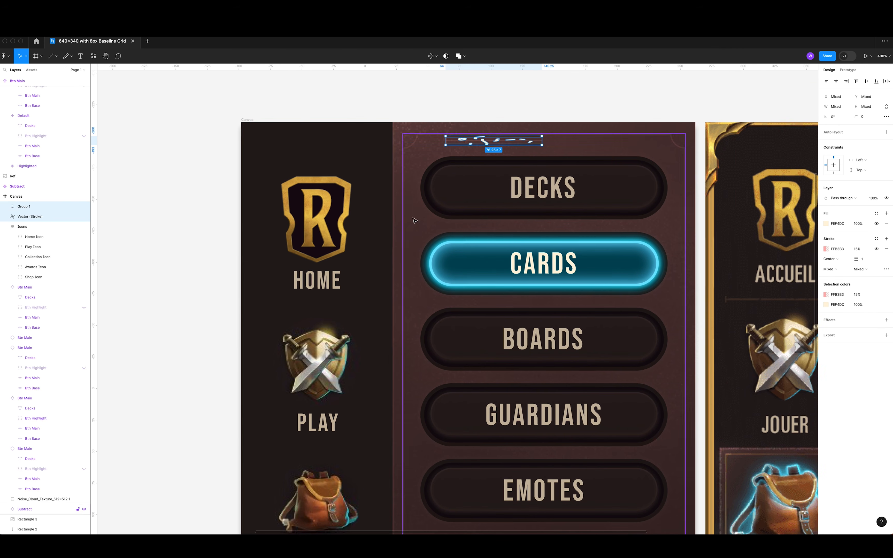
Draw an 85 × 12 rectangle over the divider above the DECKS button and stack the pencil-stroke vector above it.
left_click(56, 56)
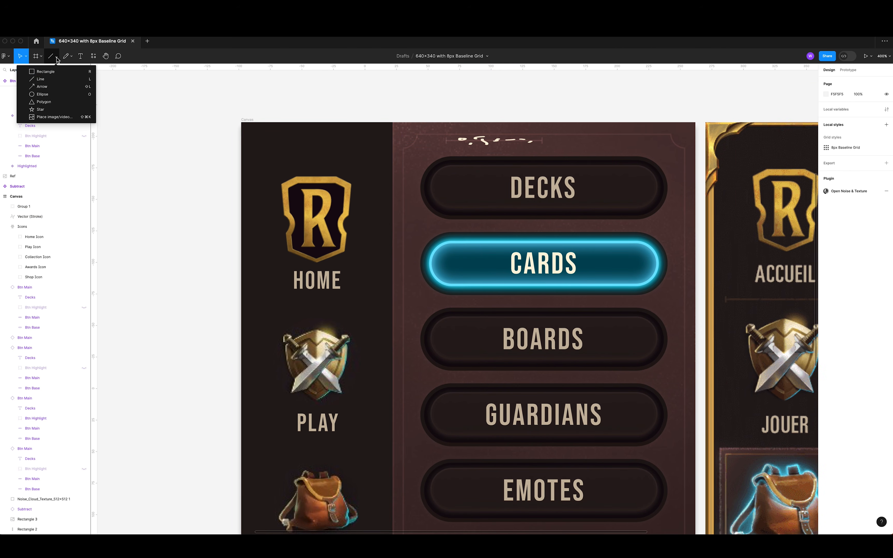
left_click(40, 74)
left_click_drag(439, 135, 548, 147)
left_click_drag(38, 227, 38, 206)
Subtract the pencil-stroke vector from the 85 × 12 rectangle.
left_click(43, 217, "shift")
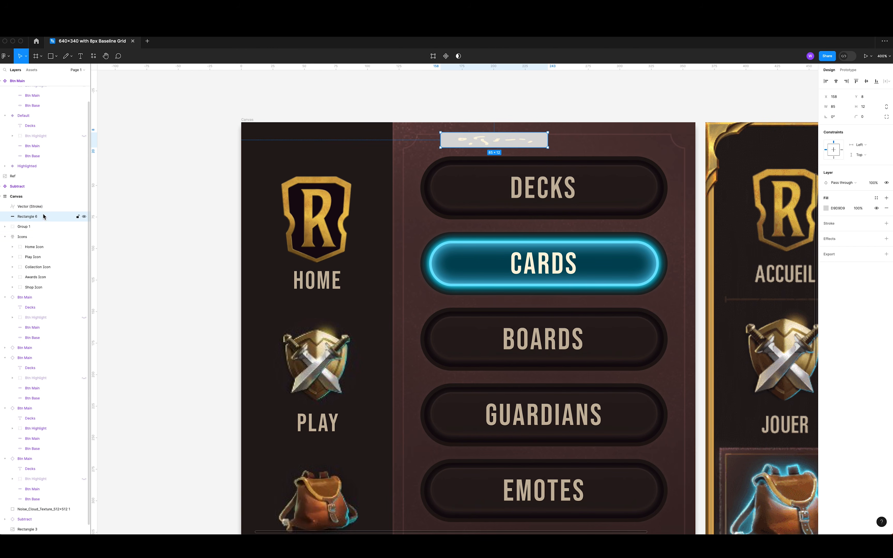
left_click(464, 56)
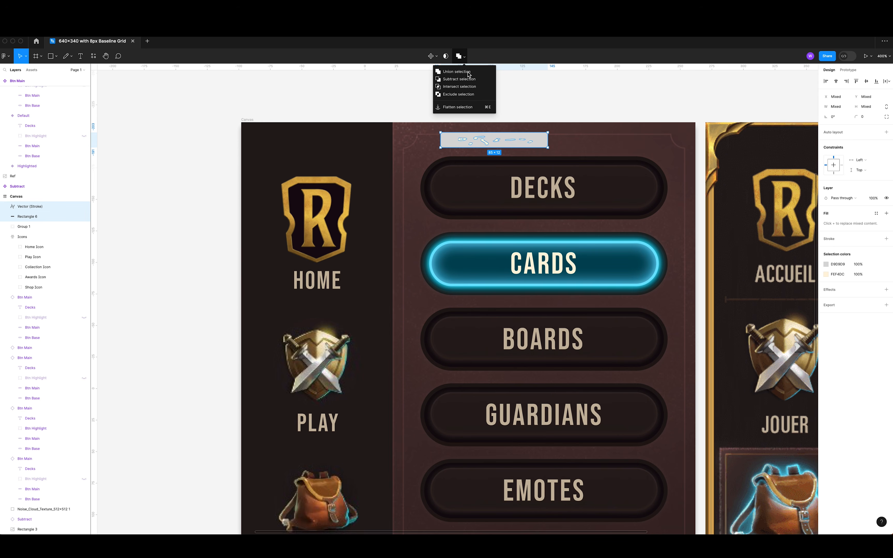
left_click(459, 79)
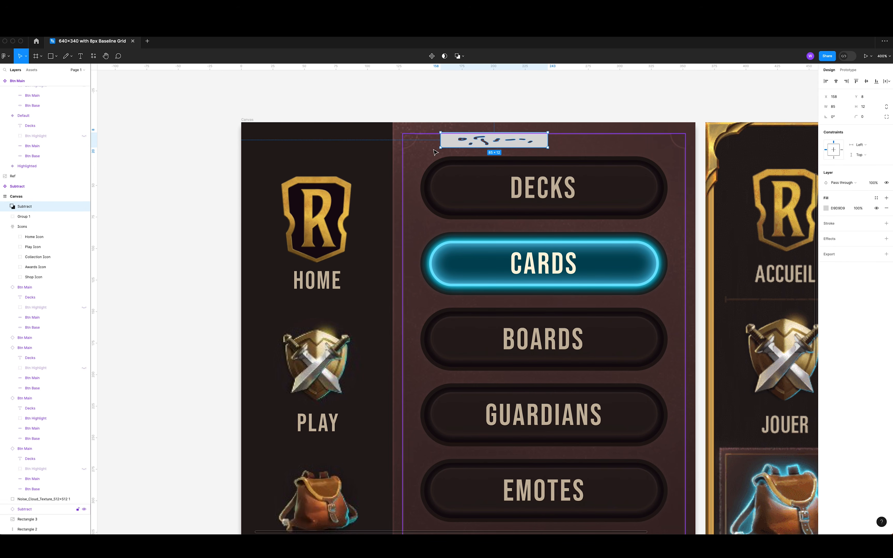
Place the subtracted shape beneath the divider line group and use it as that group's mask.
left_click(5, 226)
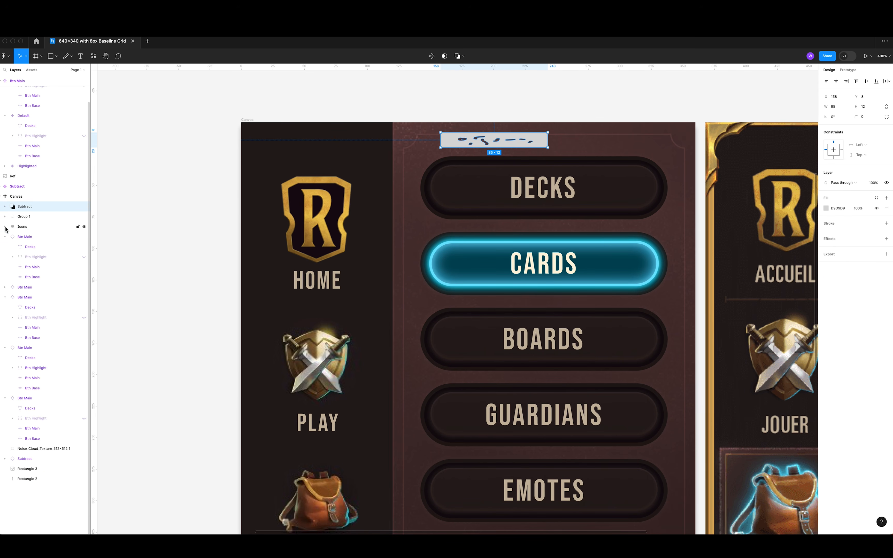
left_click_drag(40, 207, 40, 220)
left_click(39, 208, "shift")
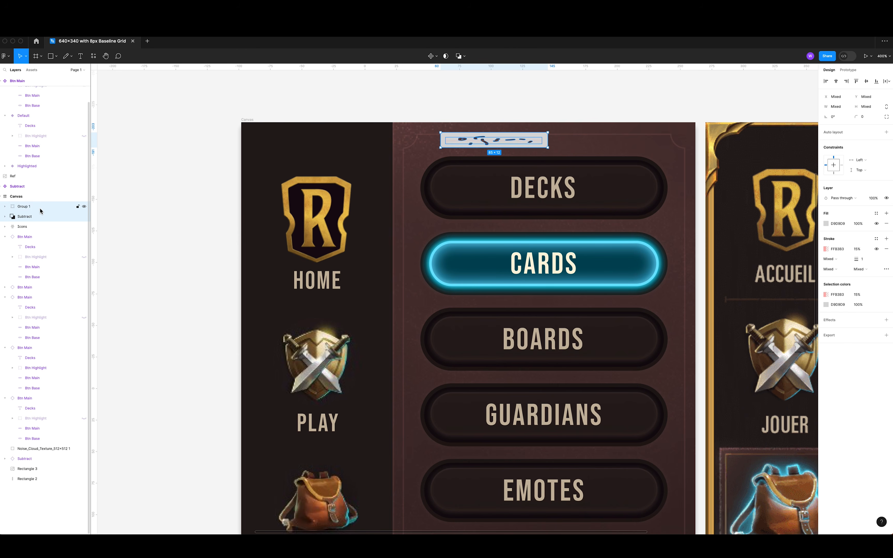
right_click(42, 212)
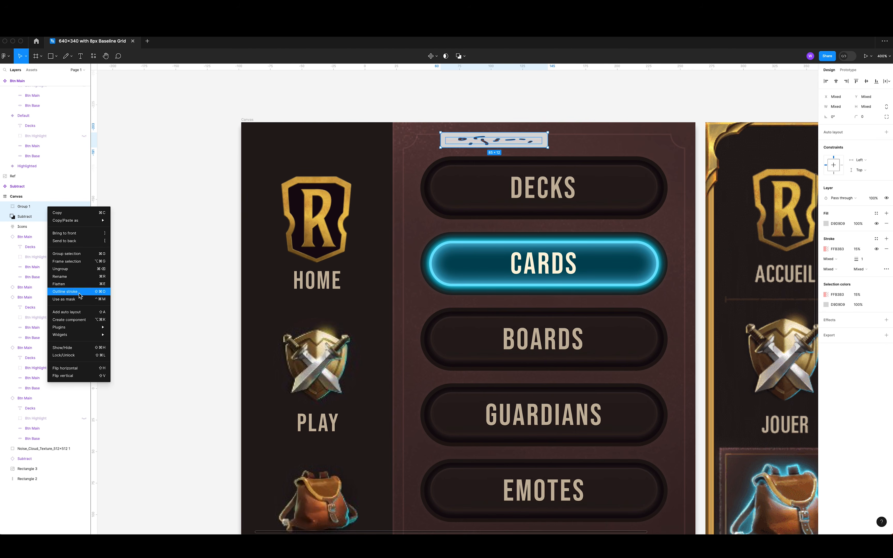
left_click(63, 299)
key("Escape")
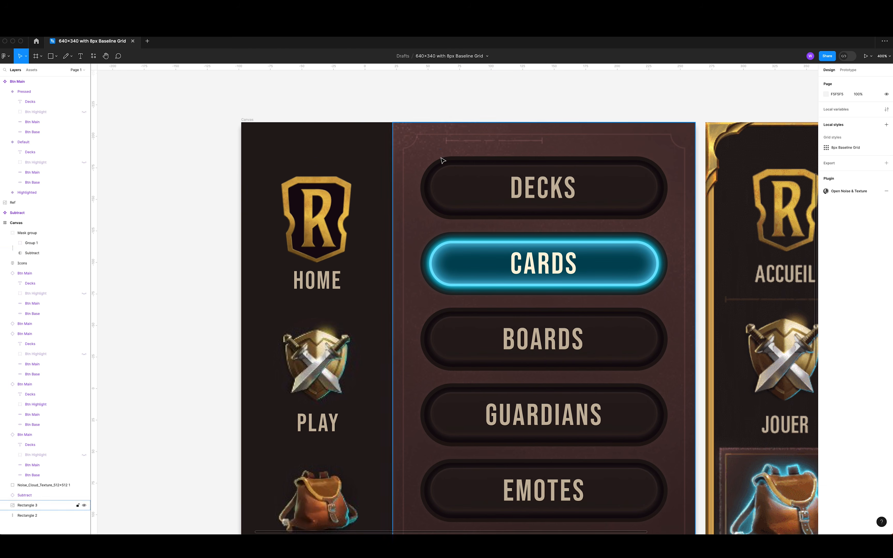
Move the mask group between the HOME and PLAY icons at X 19, Y 138 and rename it Divider.
left_click_drag(505, 144, 329, 311)
key("super+z")
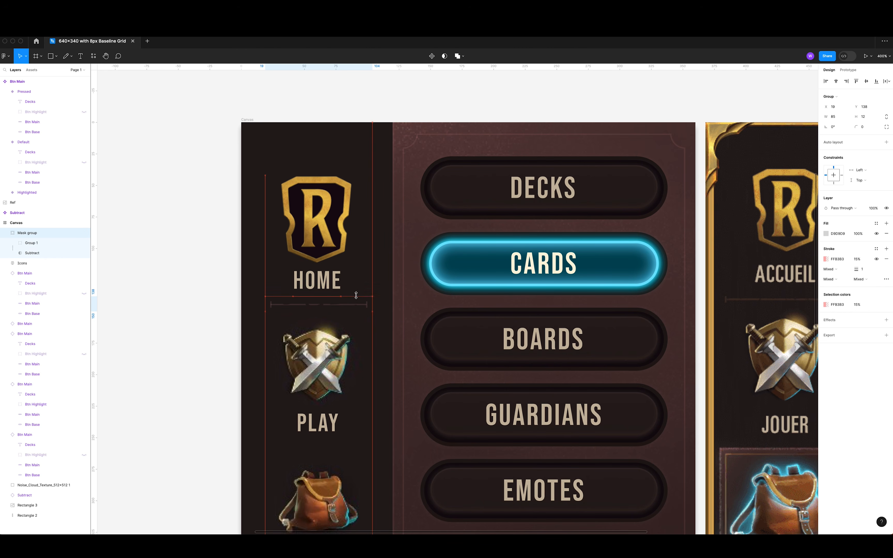
scroll(341, 265, "down", 3)
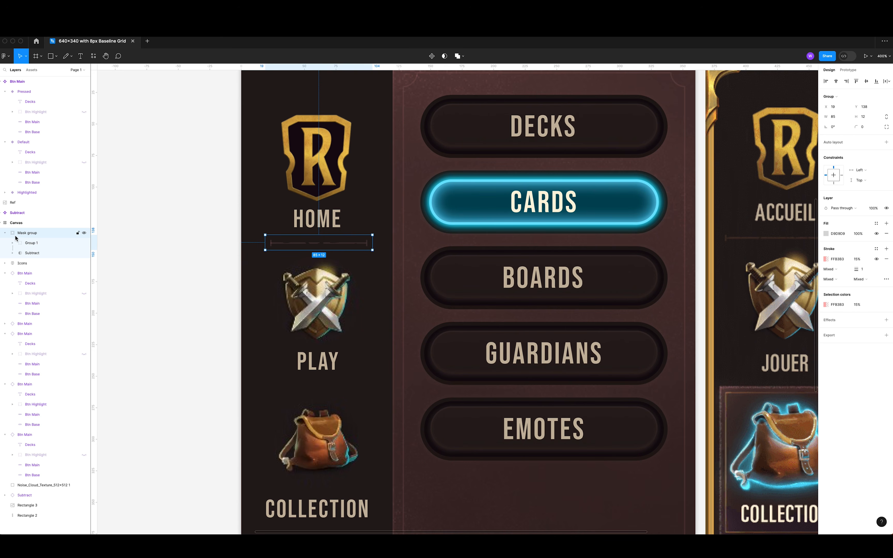
left_click(5, 233)
double_click(22, 233)
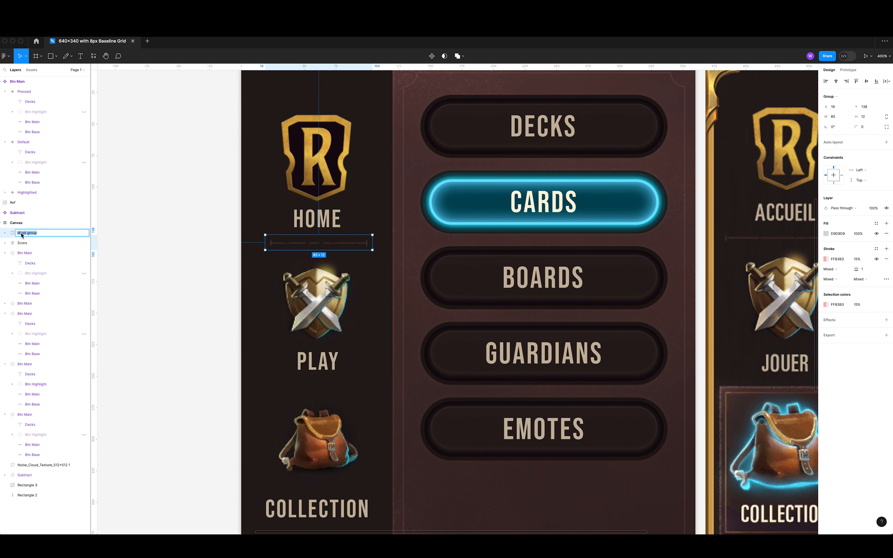
key("Return")
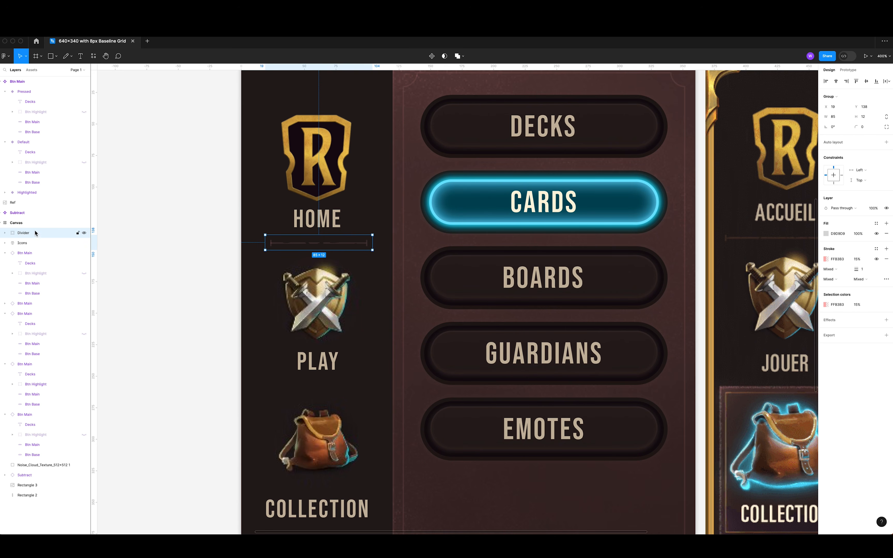
Turn the Divider group into a component and move it outside the canvas frame, below the notched outline shape, at X -264, Y -172.
right_click(35, 233)
left_click(91, 333)
left_click_drag(176, 309, 281, 417)
left_click_drag(406, 351, 144, 230)
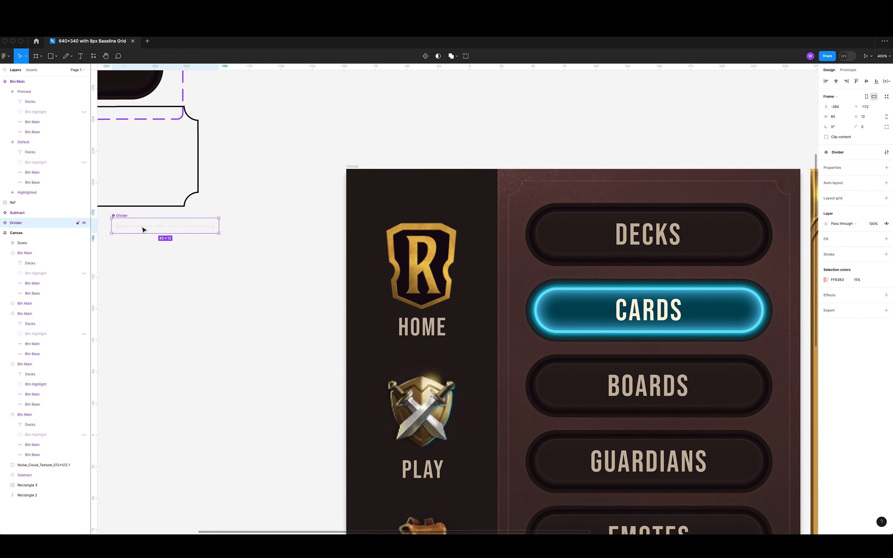
Insert an instance of the Divider component into the icon column between the Home and Play icons.
left_click(32, 70)
left_click_drag(63, 141, 419, 370)
scroll(406, 354, "down", 1)
scroll(400, 349, "down", 4)
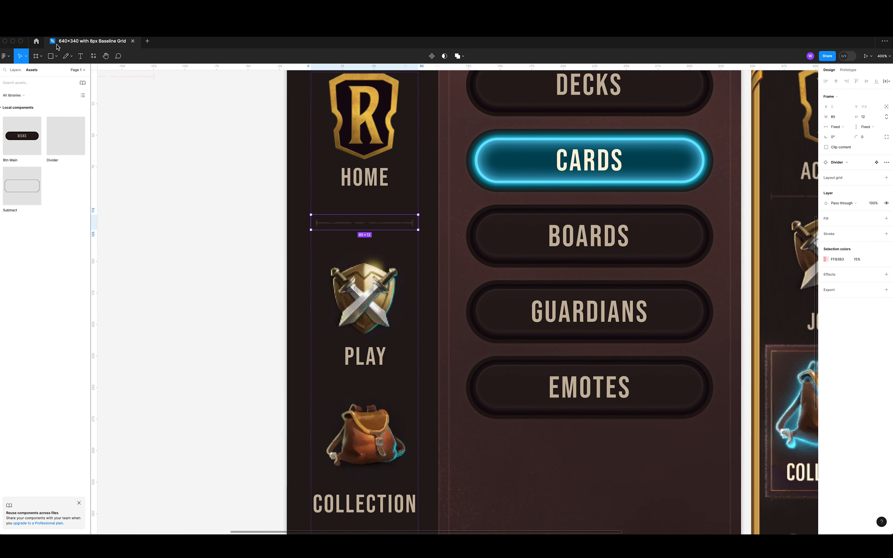
left_click(16, 70)
scroll(105, 128, "down", 4)
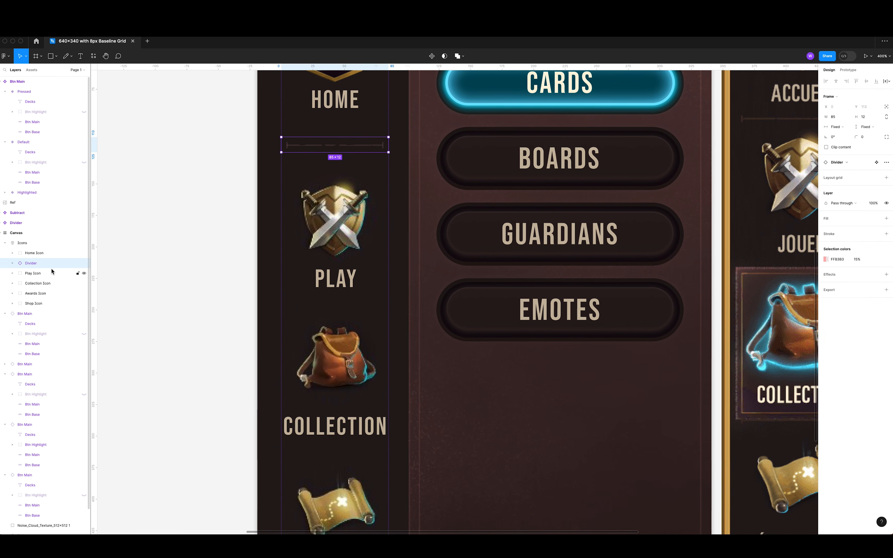
Duplicate the divider and place the copies after the Play, Collection and Awards icons in the Icons stack.
key("super+d")
left_click_drag(39, 275, 48, 329)
key("super+d")
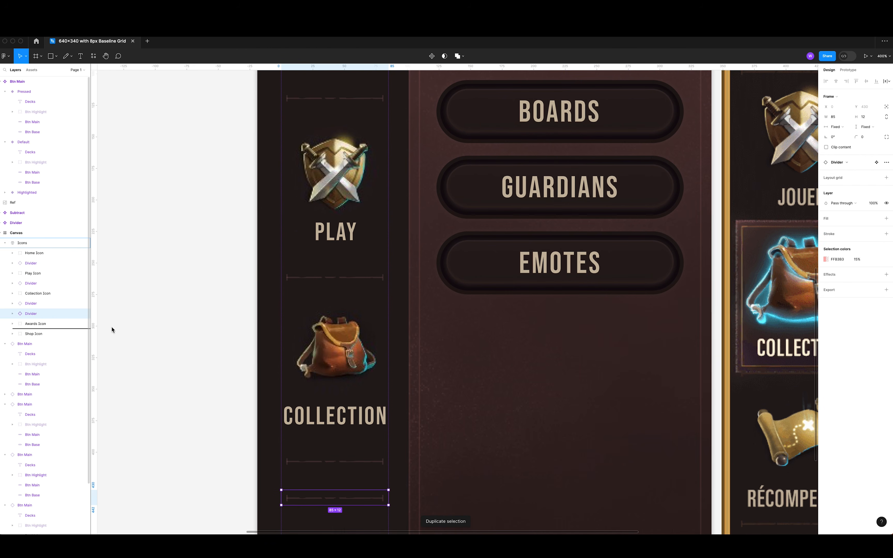
left_click(196, 325)
scroll(195, 325, "down", 3)
key("super+minus")
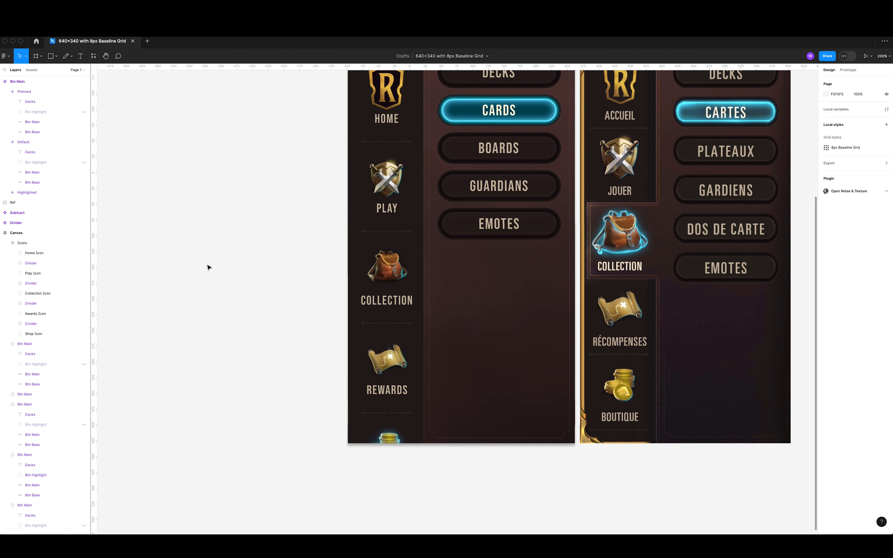
Reduce the auto layout spacing between items in the Icons stack to 6.
key("super+equal")
key("super+minus")
scroll(181, 198, "up", 3)
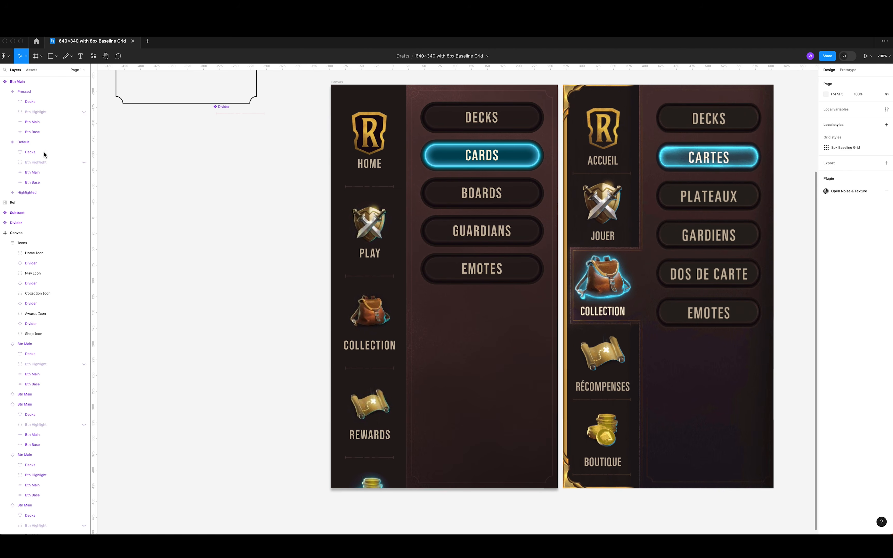
left_click(29, 93)
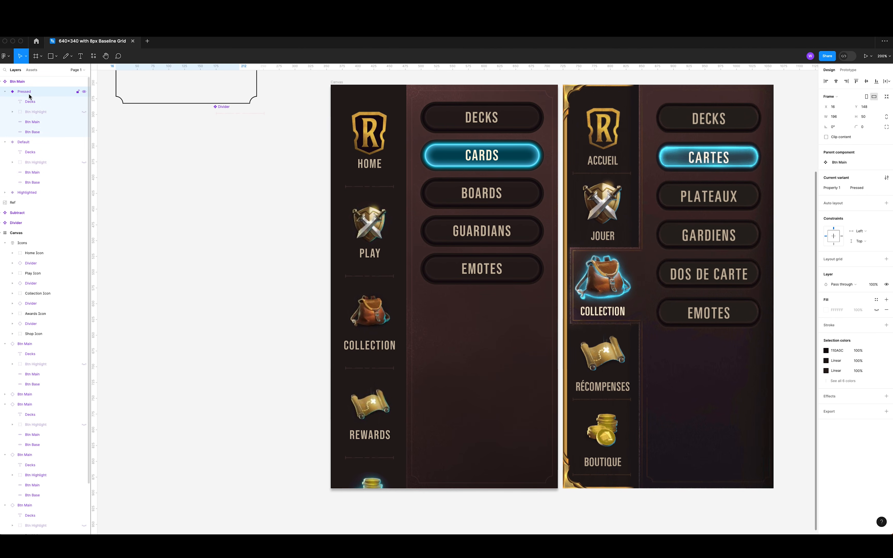
left_click(26, 243)
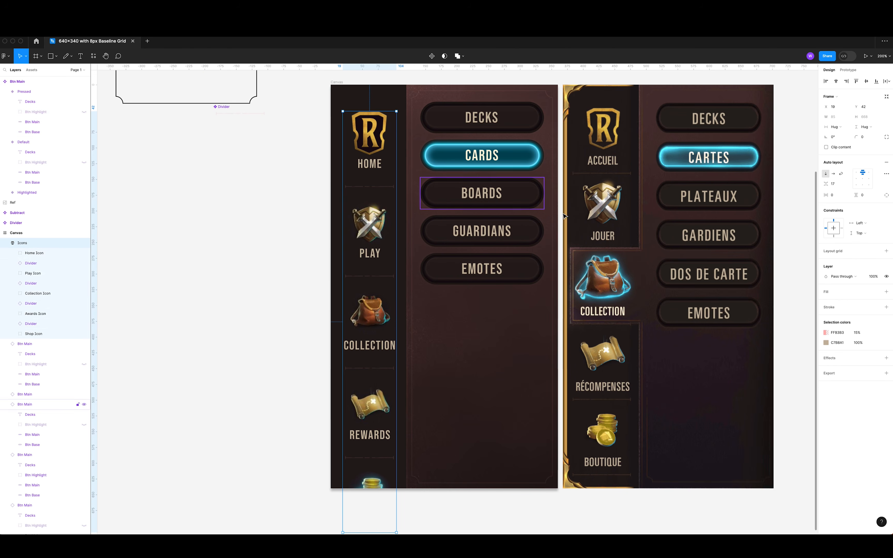
left_click_drag(819, 186, 819, 183)
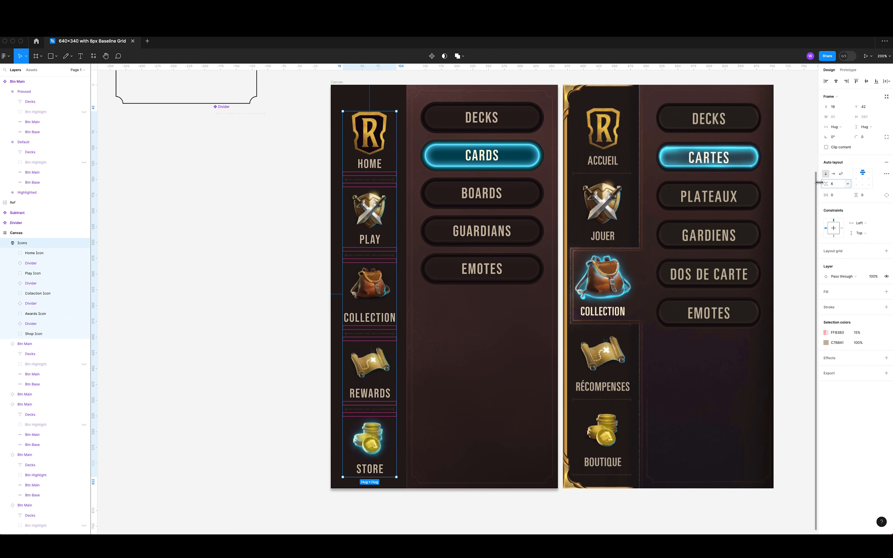
Collapse the Icons stack's layers and move the stack up on the sidebar to Y 30.
left_click(5, 243)
left_click_drag(373, 137, 373, 129)
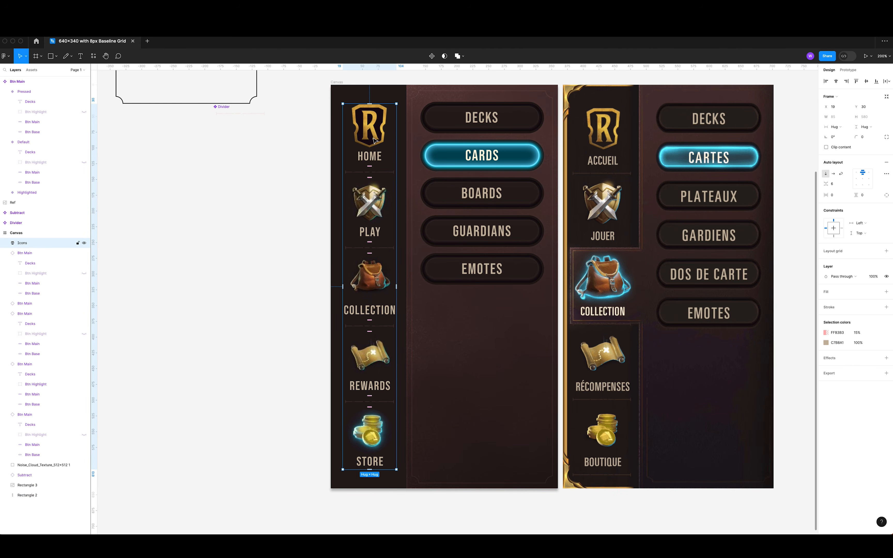
left_click(264, 265)
scroll(265, 290, "right", 5)
scroll(266, 290, "up", 2)
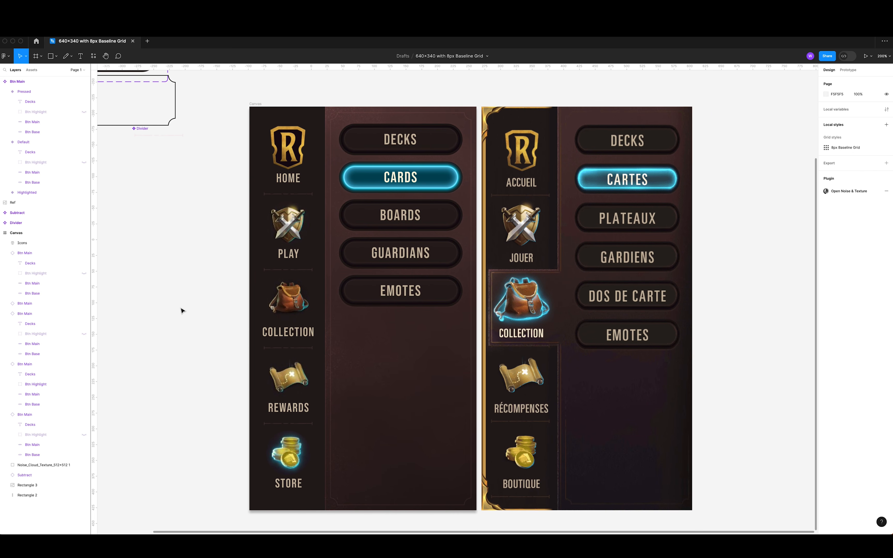
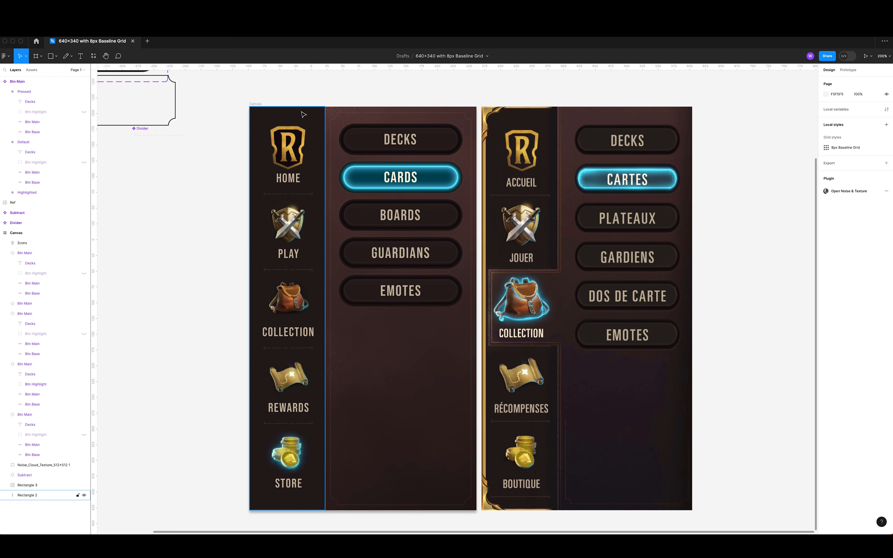
Add a drop shadow to Rectangle 3, the button panel's background, with Y offset 0 and an adjusted X offset and blur.
left_click(330, 115)
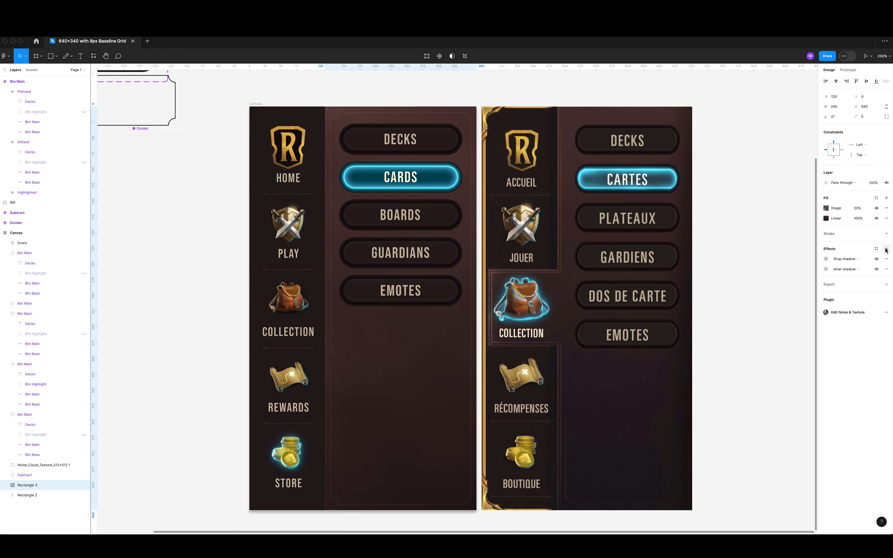
left_click(826, 259)
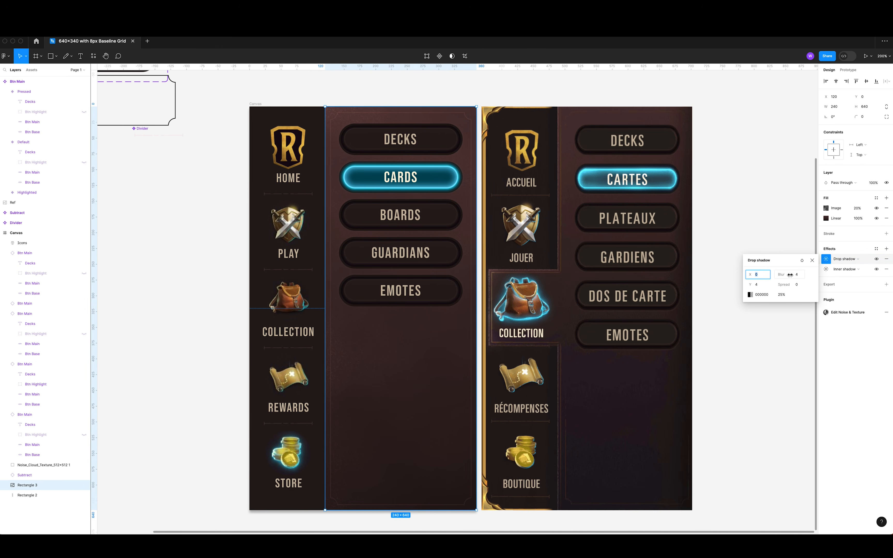
key("Tab")
key("Down")
key("Down")
left_click(763, 275)
key("Down")
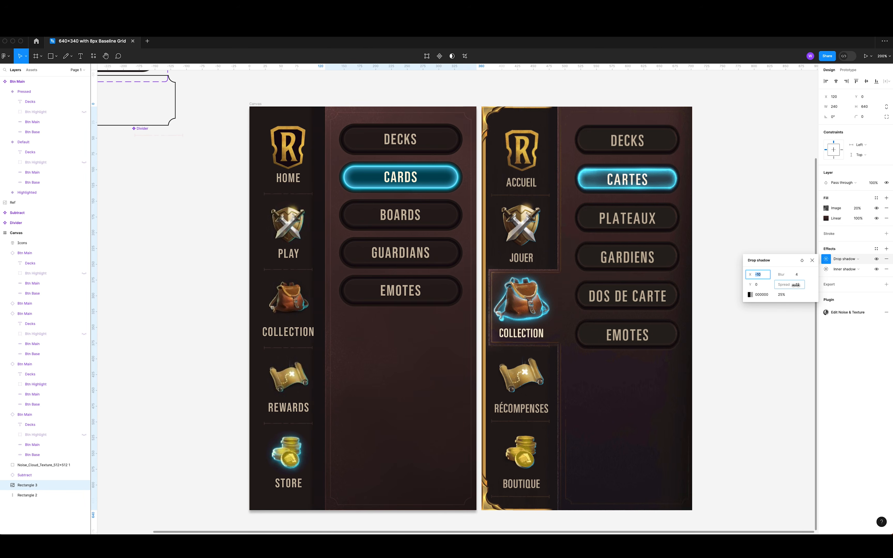
left_click_drag(784, 275, 749, 277)
left_click(721, 398)
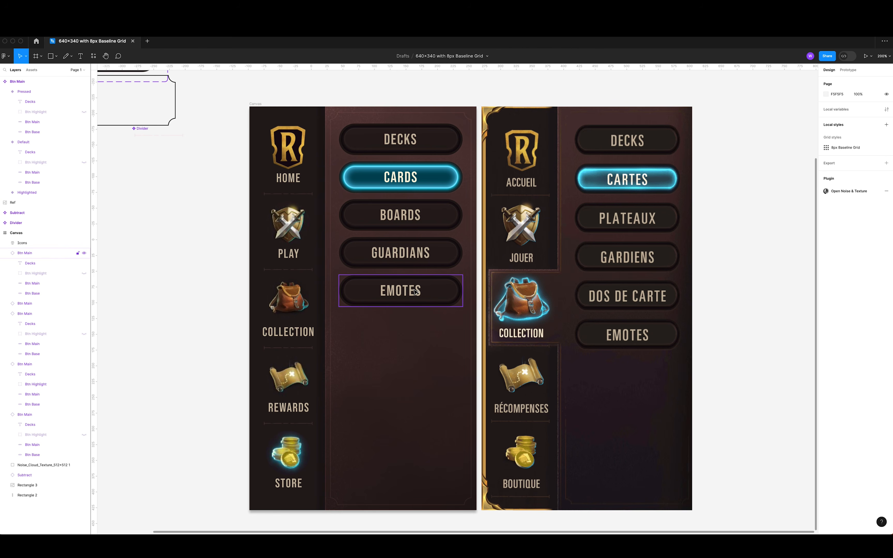
Duplicate the button panel's background, bring the copy to the front and resize it to a 112 × 106 tile over the Collection icon.
left_click(330, 345)
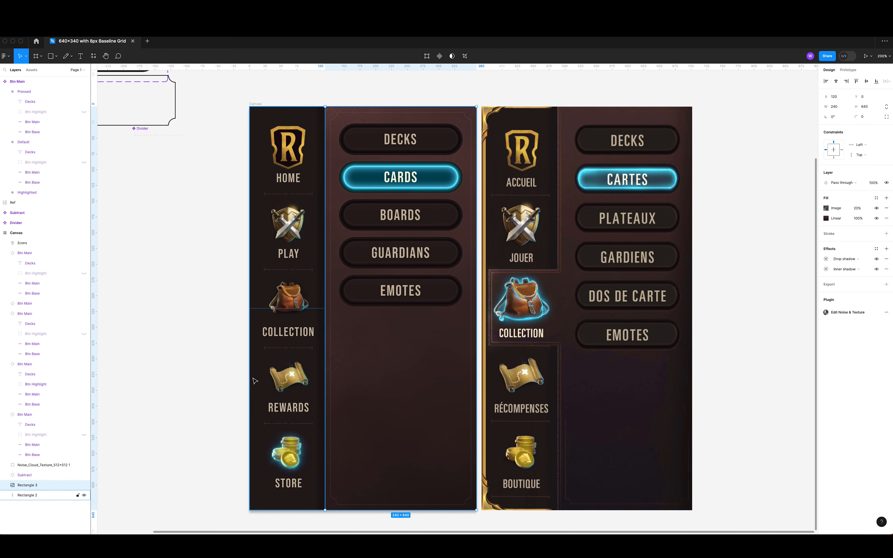
key("ctrl+d")
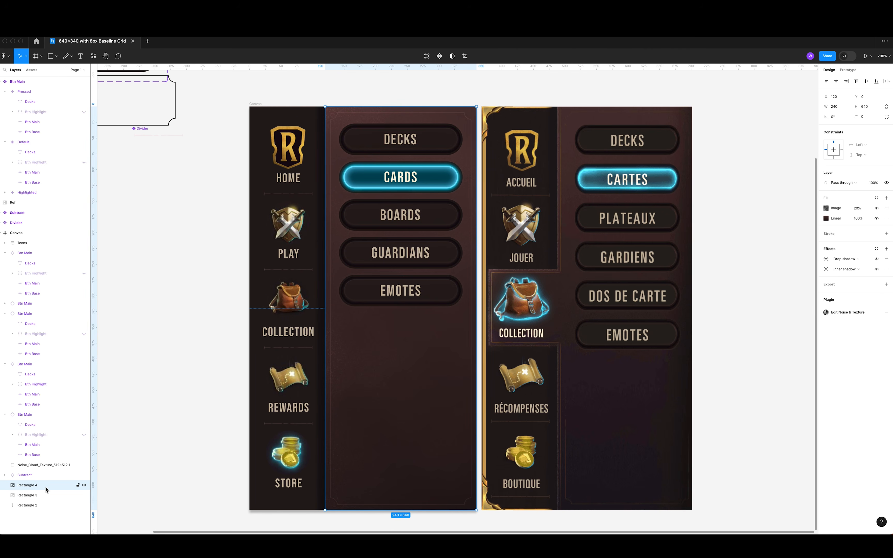
key("bracketright")
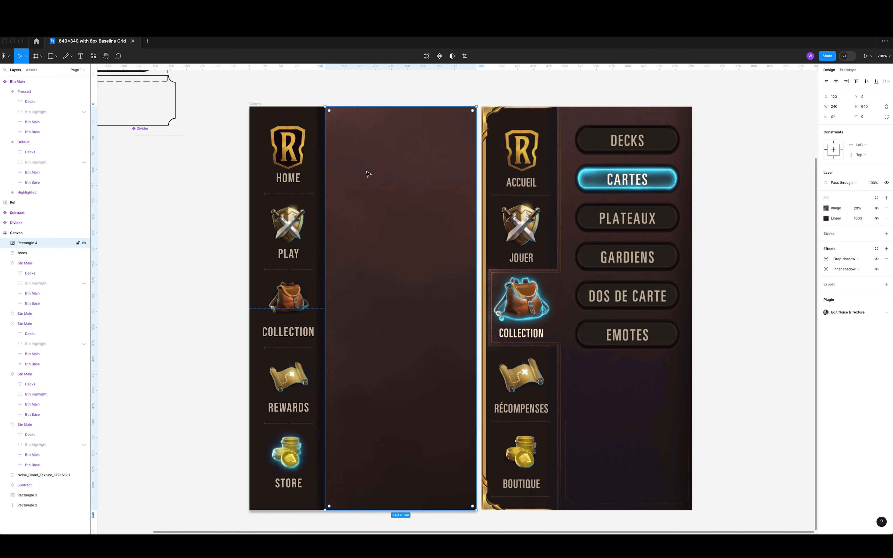
left_click_drag(372, 106, 313, 287)
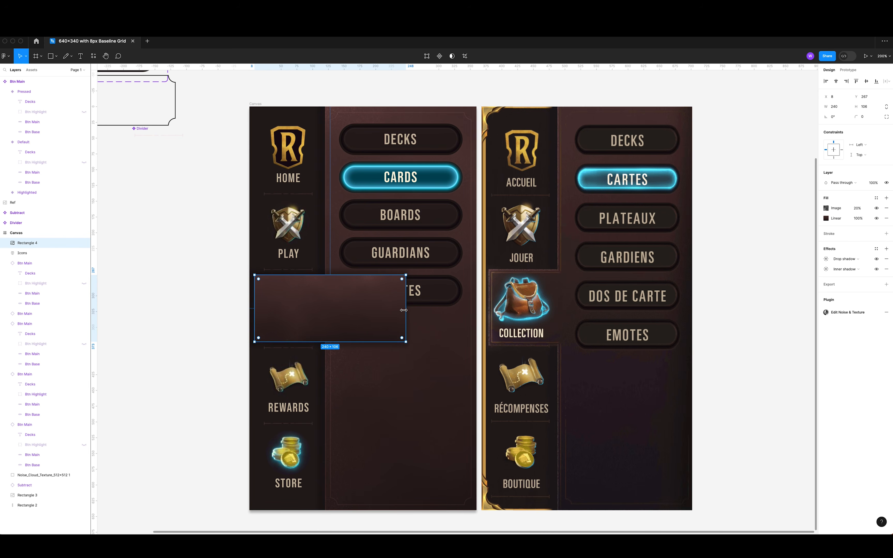
left_click_drag(406, 312, 314, 341)
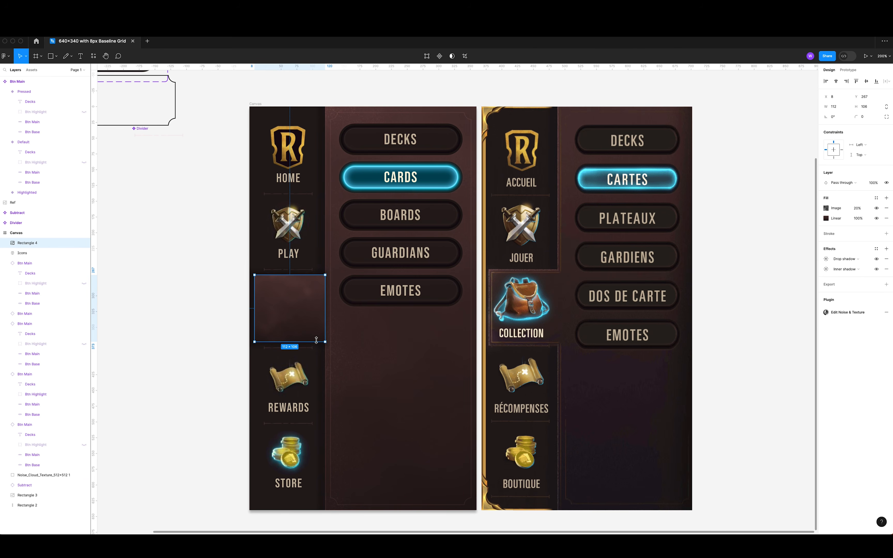
Remove the tile's drop shadow and recolor both stops of its linear gradient with colors sampled from the adjacent panel.
left_click(886, 260)
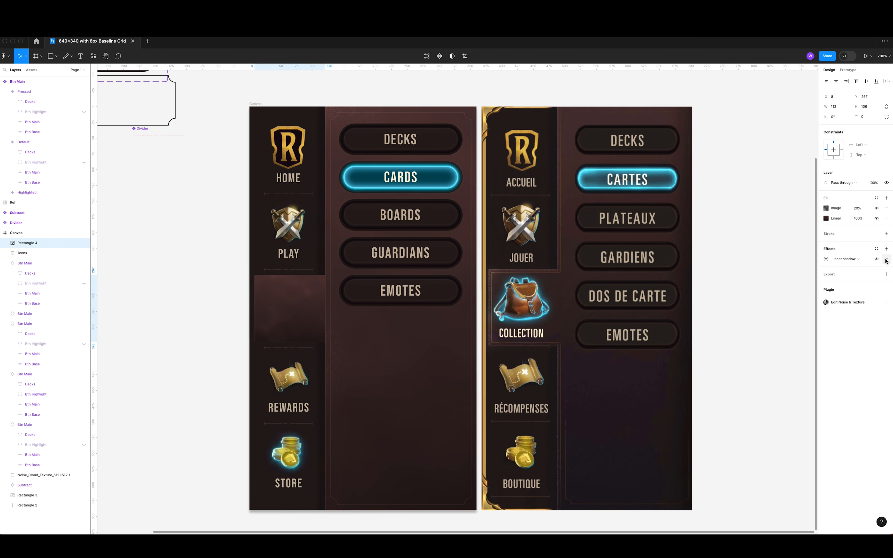
left_click(825, 219)
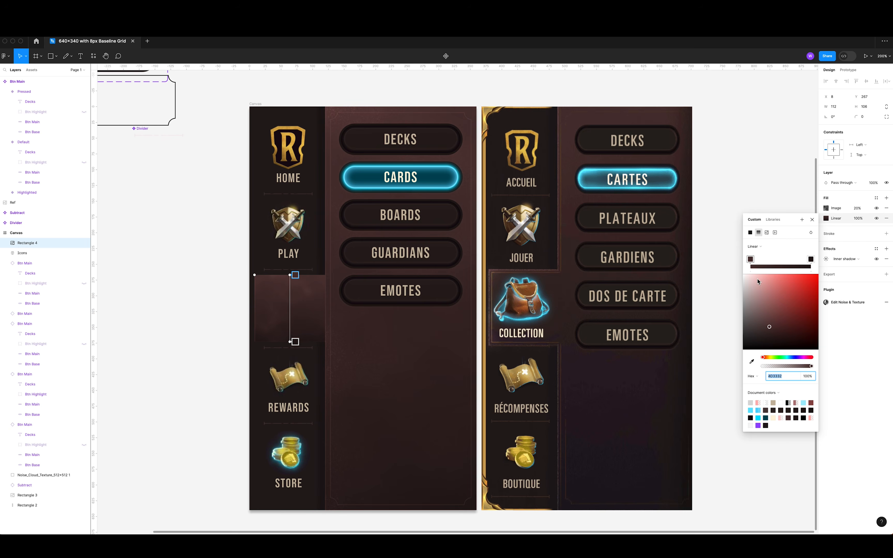
left_click(811, 259)
left_click(752, 361)
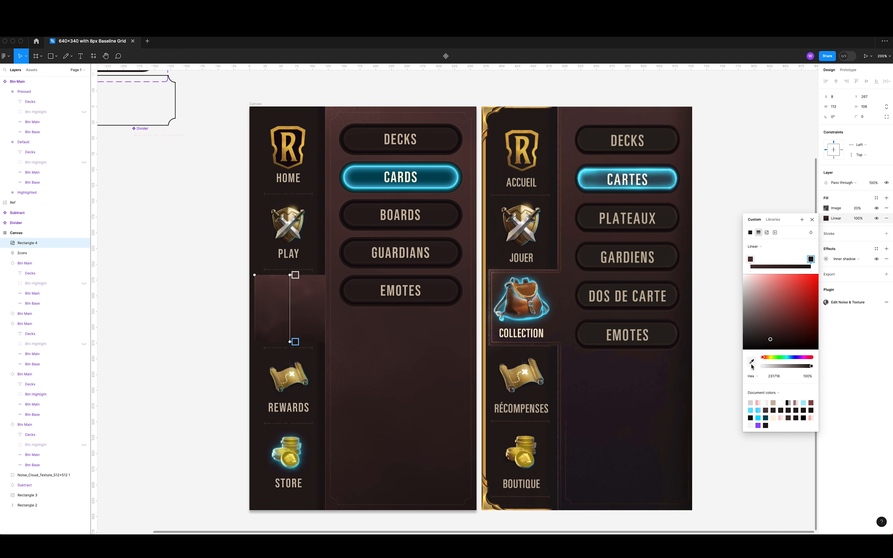
left_click(327, 341)
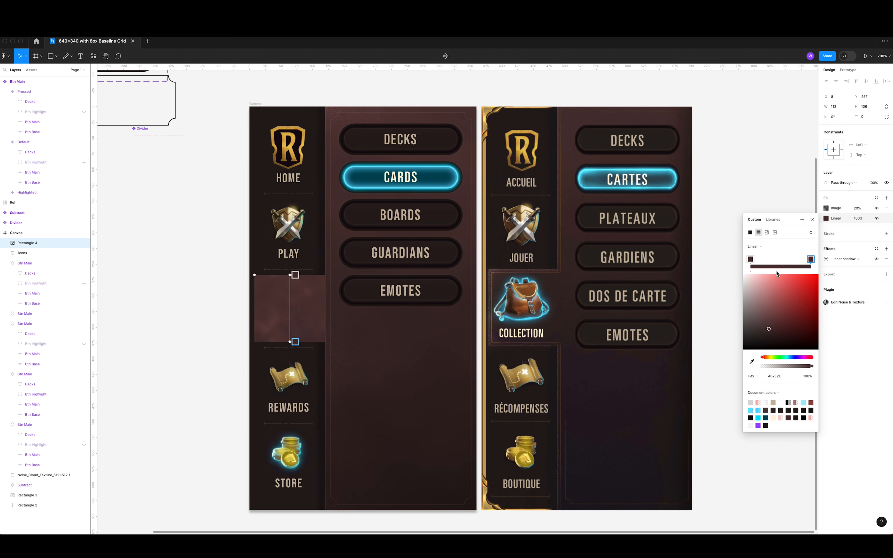
left_click(750, 259)
left_click(752, 361)
left_click(330, 280)
left_click(812, 220)
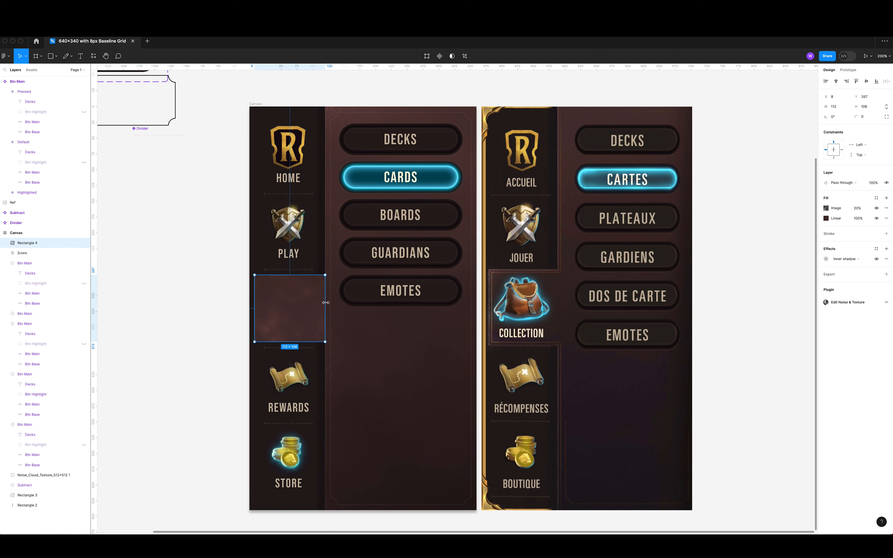
Enlarge the tile to 120 × 108 so that it overlaps the left edge of the button panel.
left_click_drag(326, 303, 328, 303)
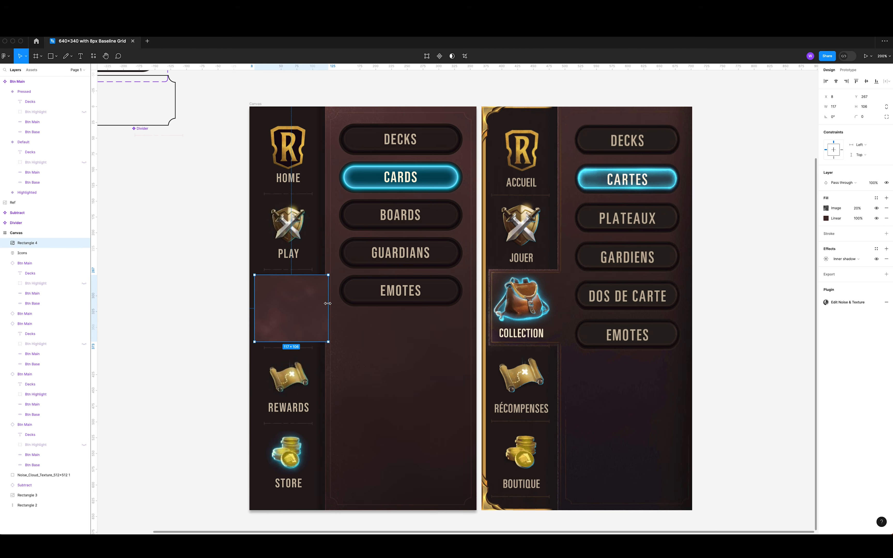
left_click(193, 301)
left_click(297, 314)
left_click_drag(328, 308, 328, 308)
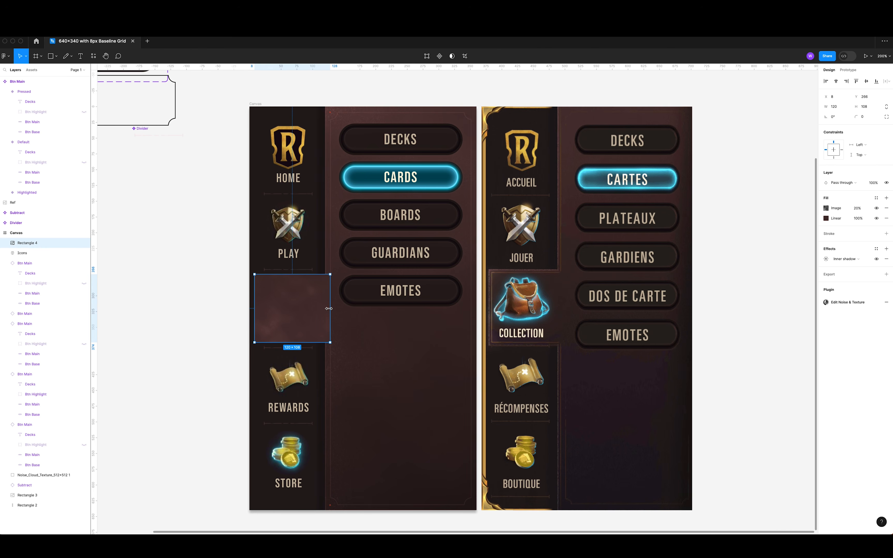
left_click(195, 315)
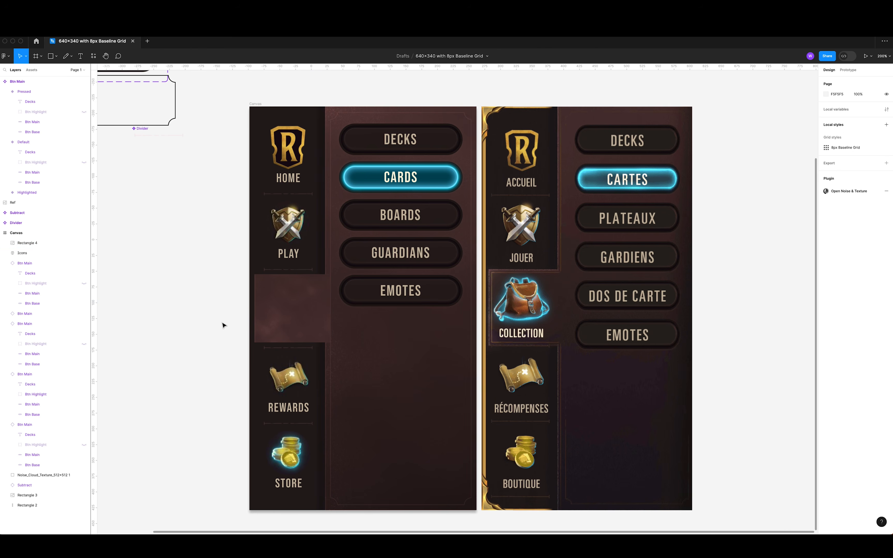
Draw a rectangle of about 144 × 132 covering the whole Collection tile, starting at the canvas's left edge.
left_click(292, 308)
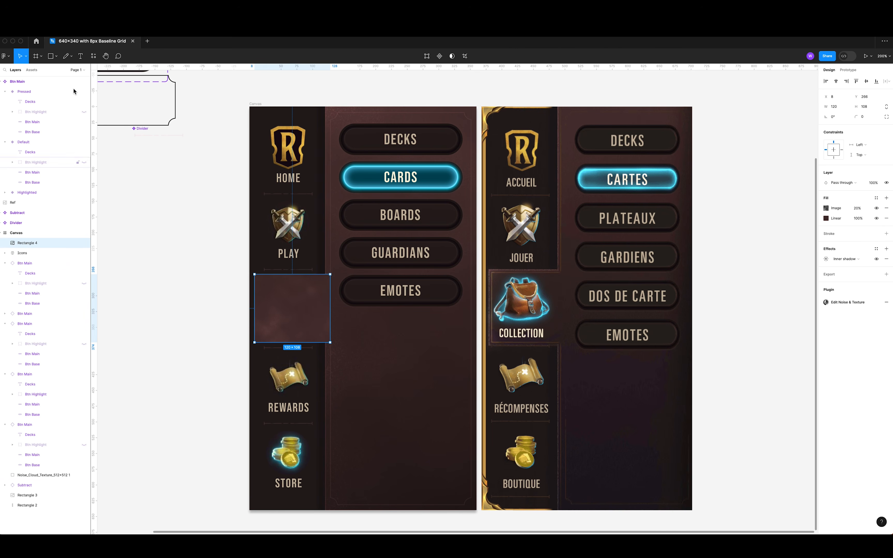
left_click(51, 57)
left_click(51, 58)
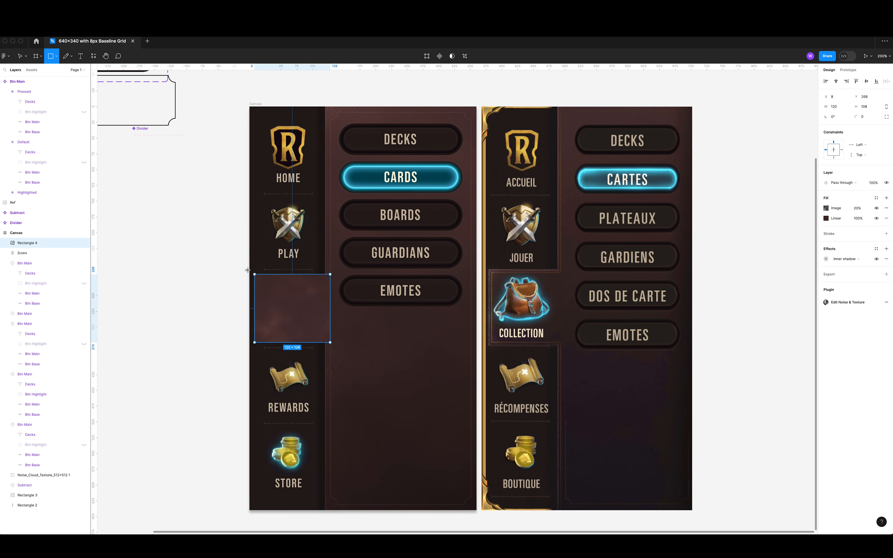
left_click_drag(250, 269, 340, 351)
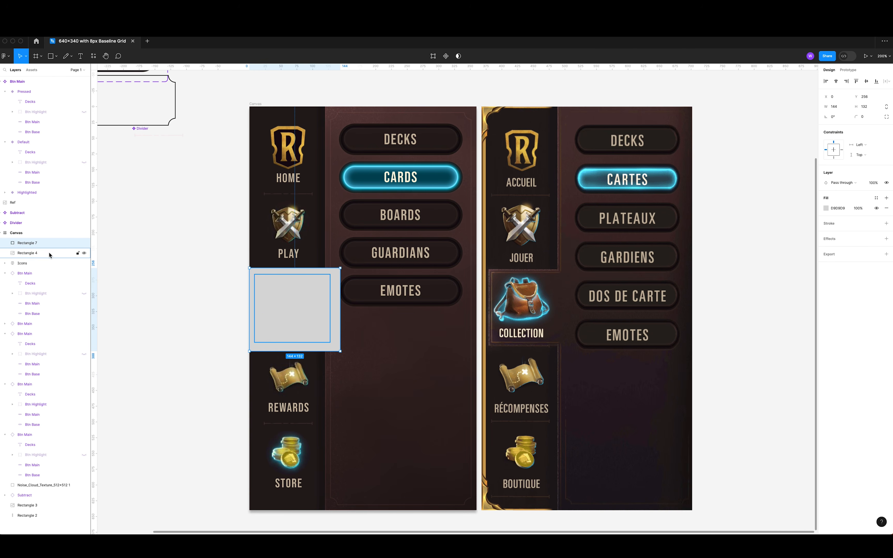
Order the tile above the new rectangle, use the rectangle as its mask and narrow the mask to 128 wide.
left_click_drag(49, 254, 46, 242)
left_click(46, 243, "shift")
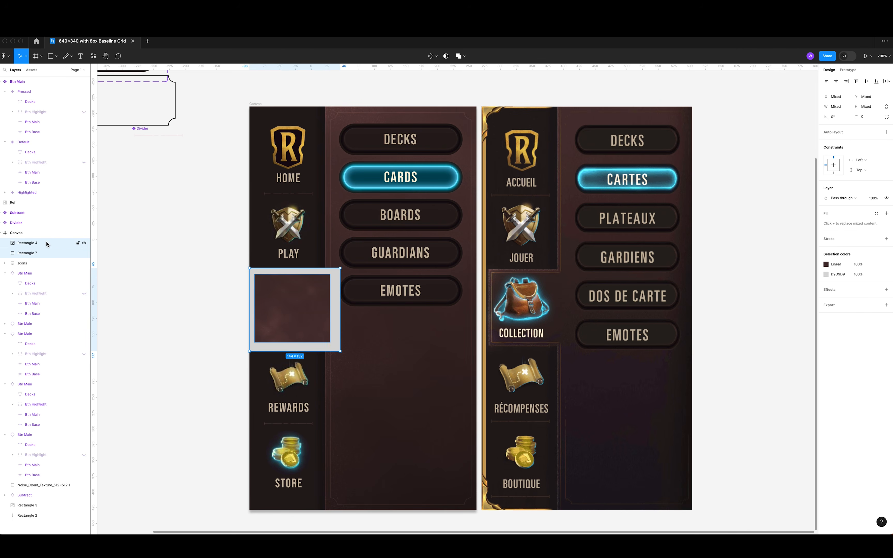
right_click(48, 242)
left_click(65, 325)
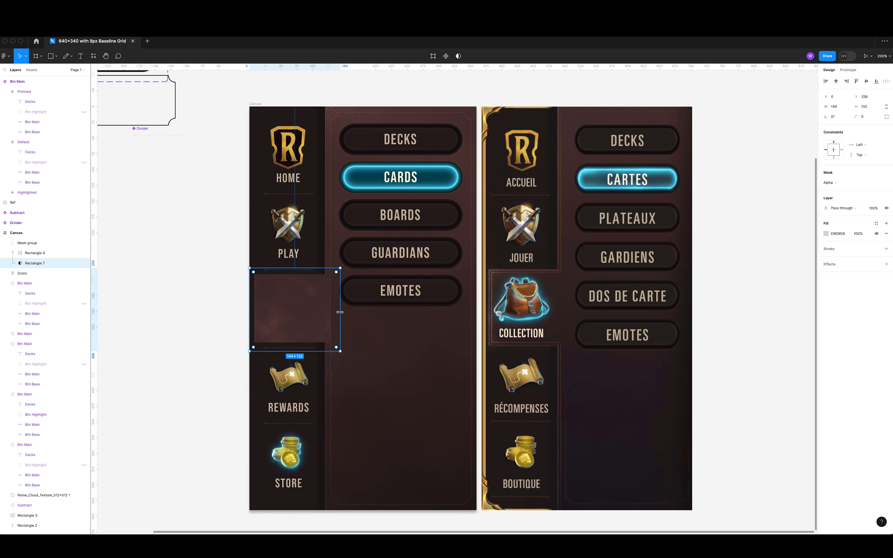
left_click_drag(340, 312, 329, 313)
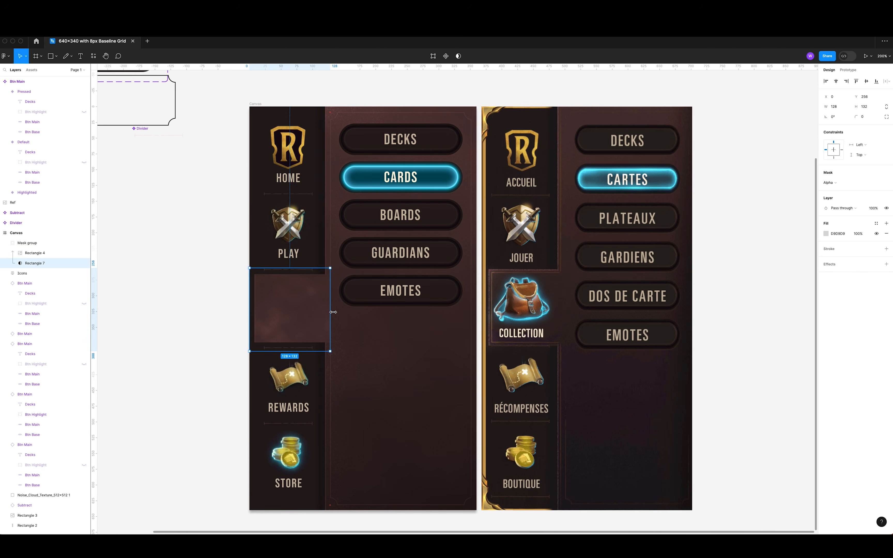
Give the mask rectangle a horizontal linear gradient fill that fades the tile out over a narrow strip at the panel edge.
left_click(826, 234)
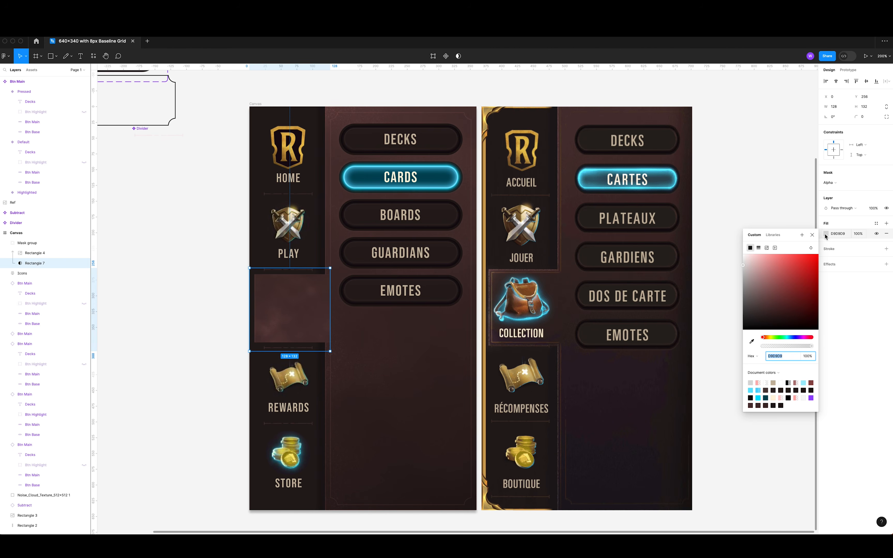
left_click(759, 248)
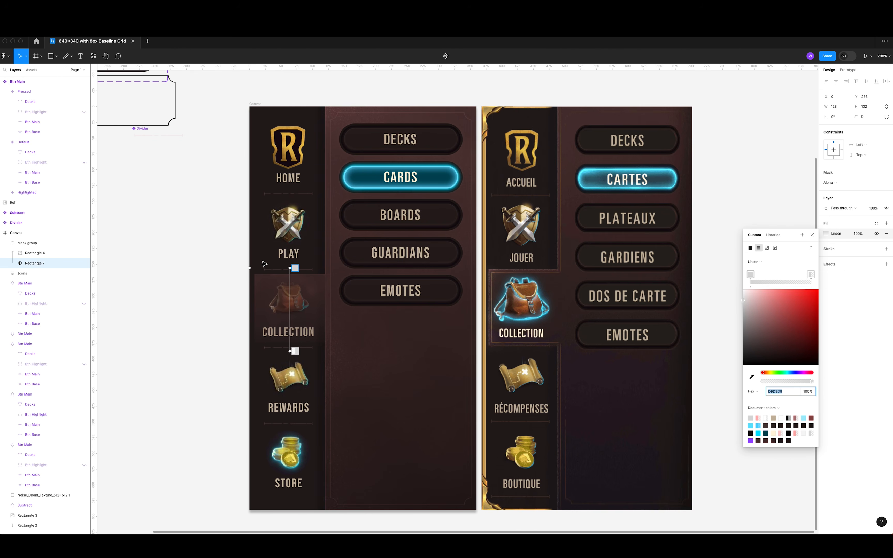
left_click_drag(290, 268, 255, 307)
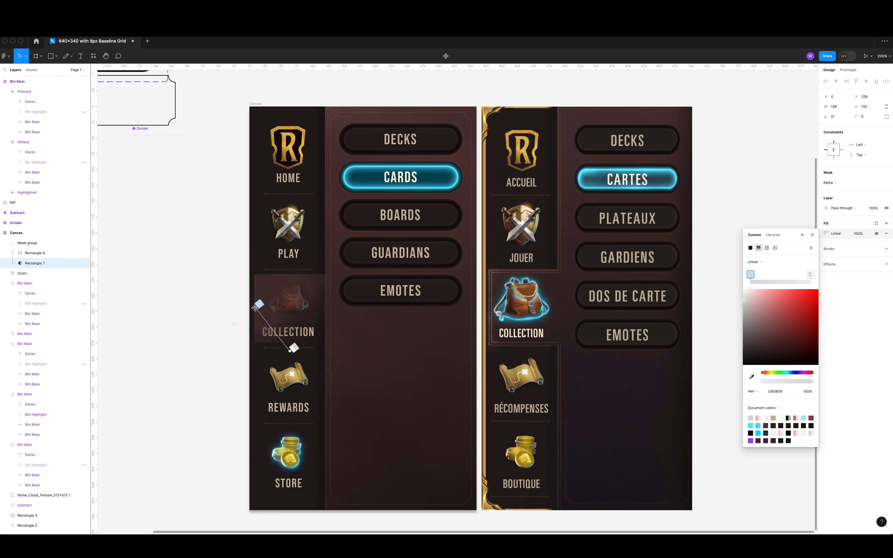
left_click_drag(294, 349, 330, 308)
left_click_drag(255, 307, 325, 304)
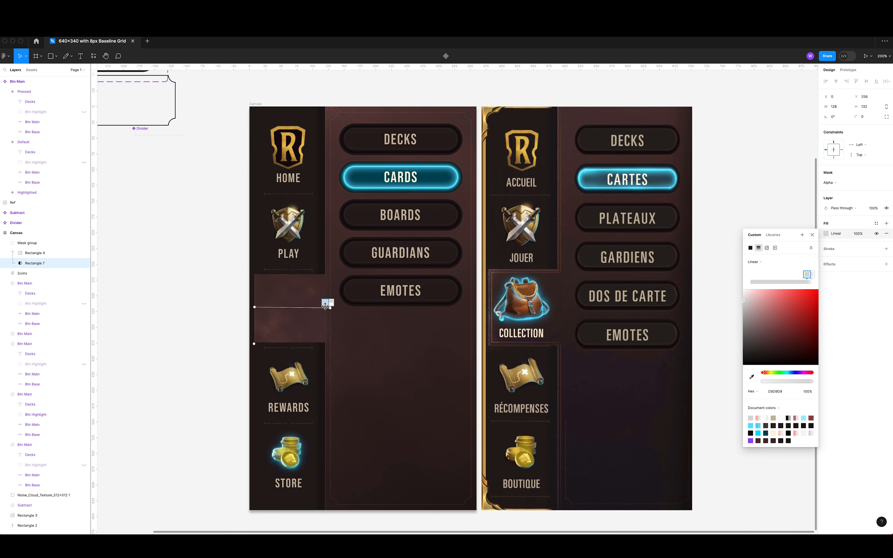
left_click(330, 302)
left_click_drag(330, 307, 330, 307)
left_click(325, 301)
left_click(812, 235)
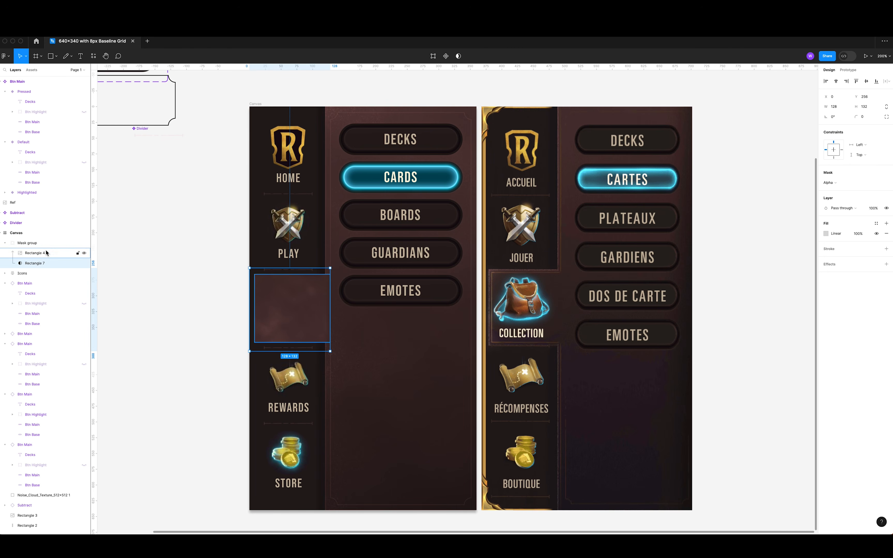
left_click(176, 290)
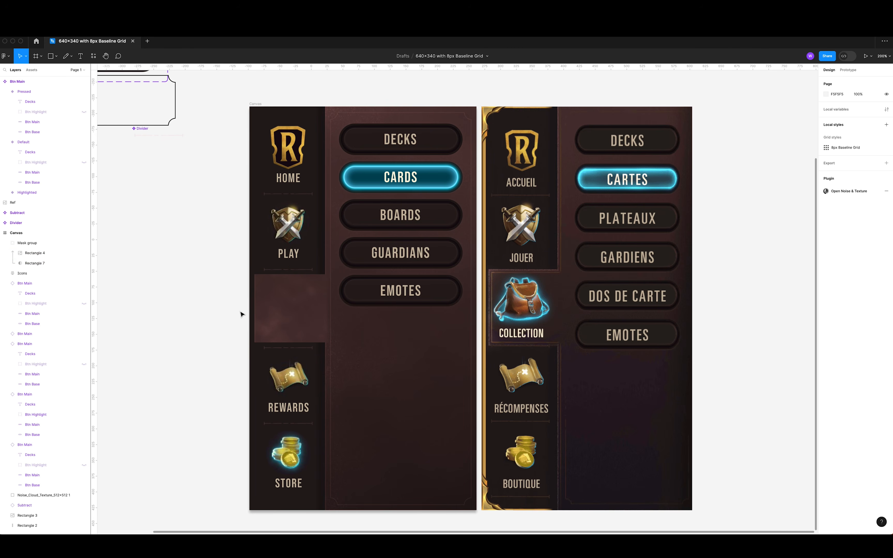
Recolor the tile's linear gradient, sampling the adjacent panel for the first stop and darkening the end stop to 342020.
left_click(299, 308)
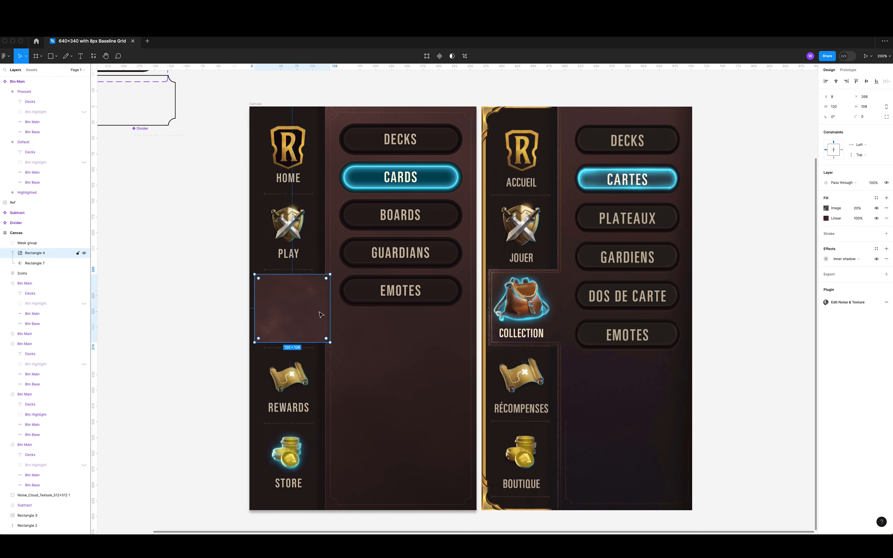
left_click(827, 218)
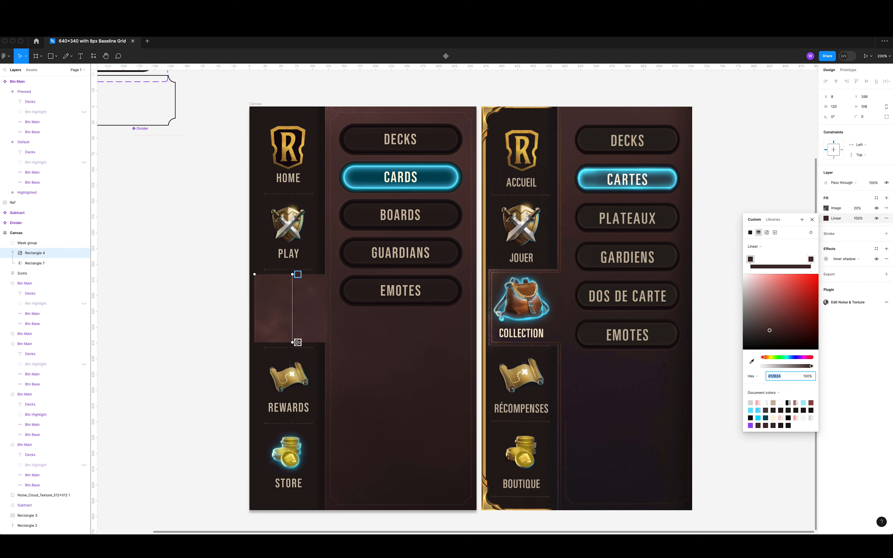
left_click(775, 330)
left_click(752, 362)
left_click(331, 273)
left_click(811, 259)
left_click(752, 362)
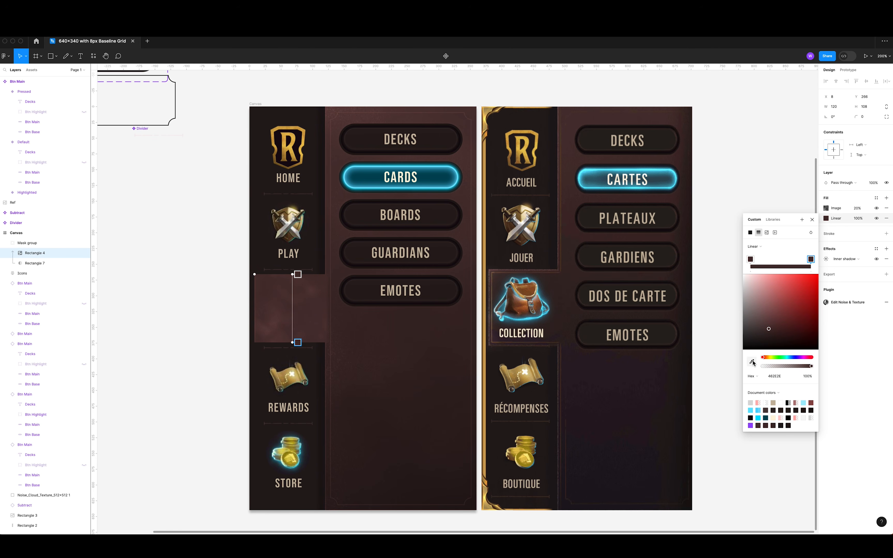
key("Escape")
mouse_move(298, 343)
left_mouse_down()
mouse_move(299, 326)
mouse_move(299, 342)
left_mouse_up()
left_click_drag(769, 329, 773, 339)
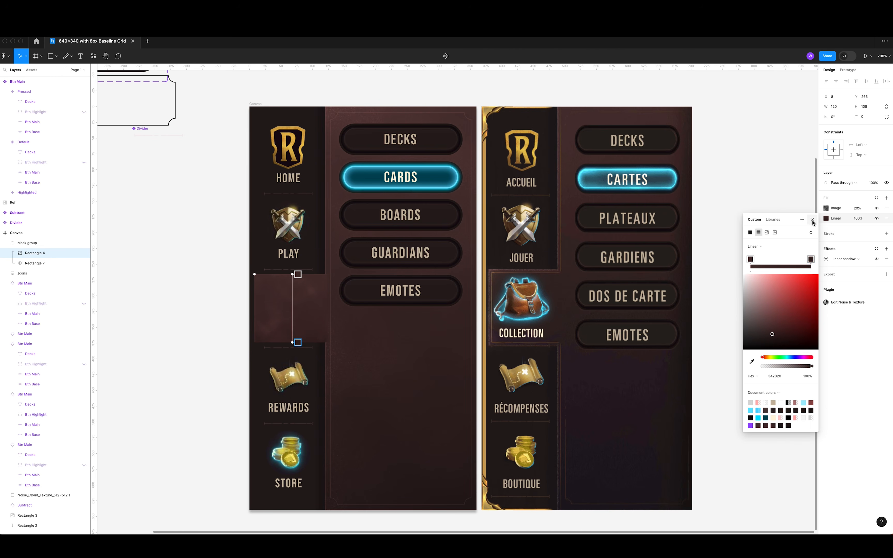
left_click(738, 223)
left_click(738, 223)
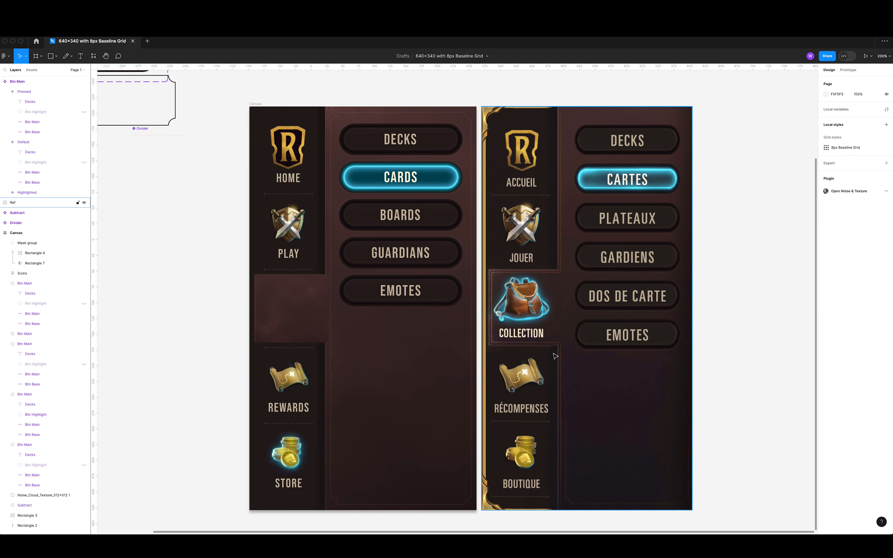
scroll(555, 356, "down", 5)
scroll(554, 359, "up", 5)
key("ctrl+z")
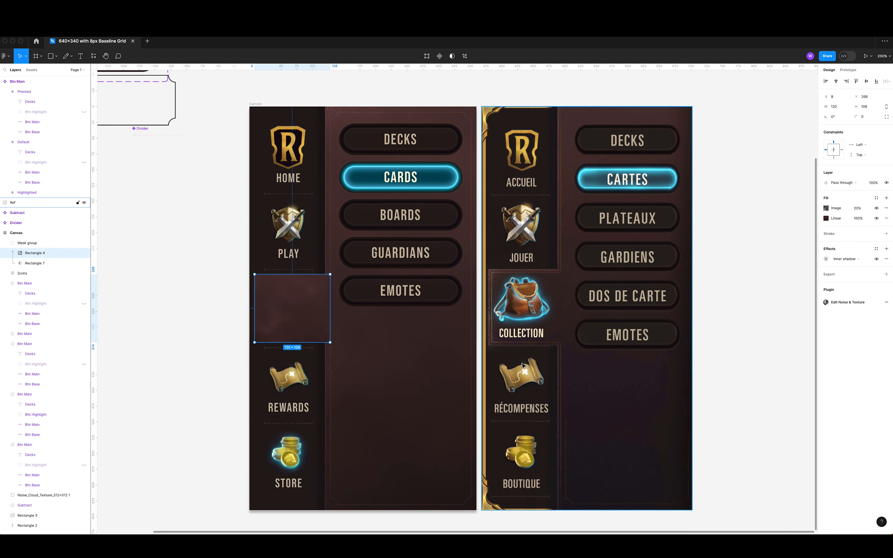
left_click(522, 365)
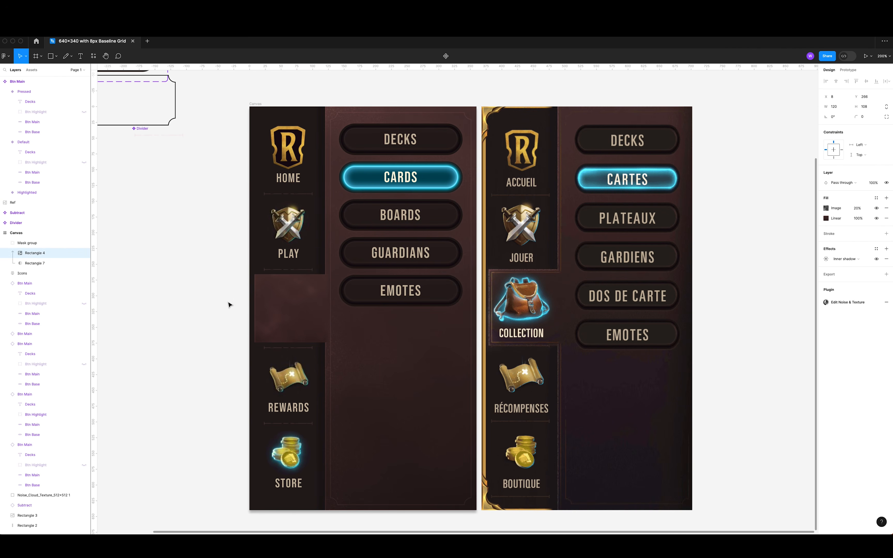
key("Escape")
key("Escape")
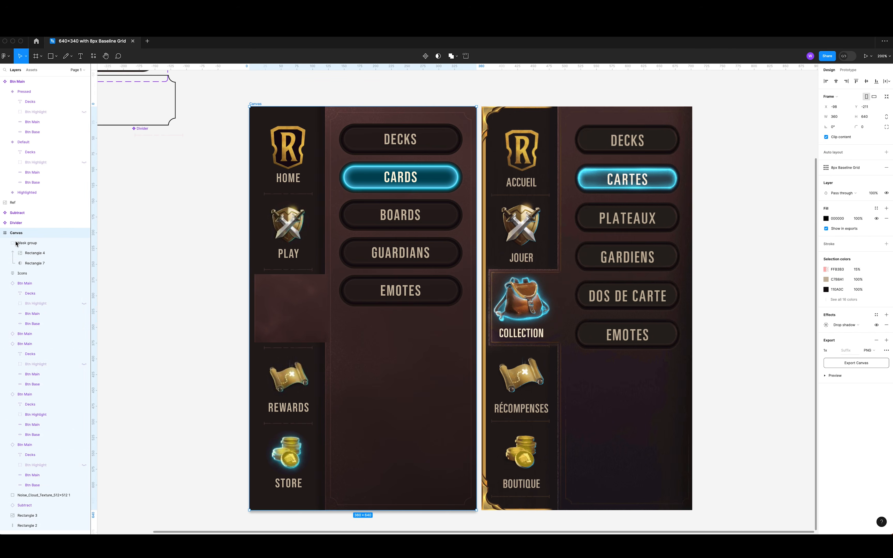
Move the masked tile group down over the Store item to uncover the Collection icon, and undo the move.
left_click(5, 244)
left_click(40, 244)
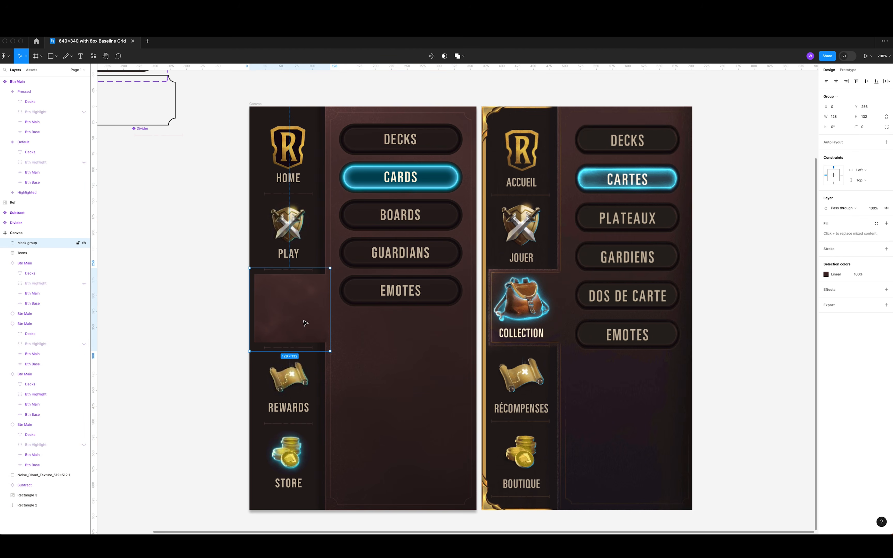
left_click_drag(305, 323, 292, 480)
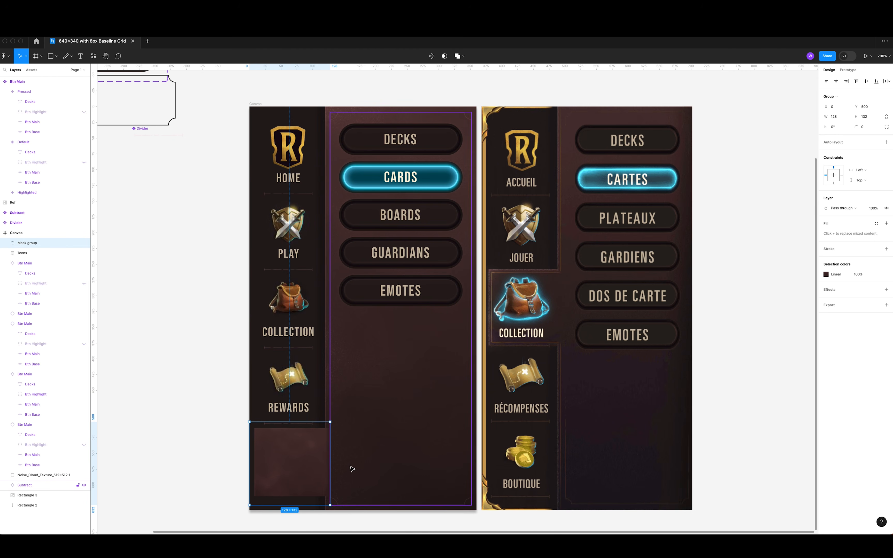
key("super+z")
left_click(154, 343)
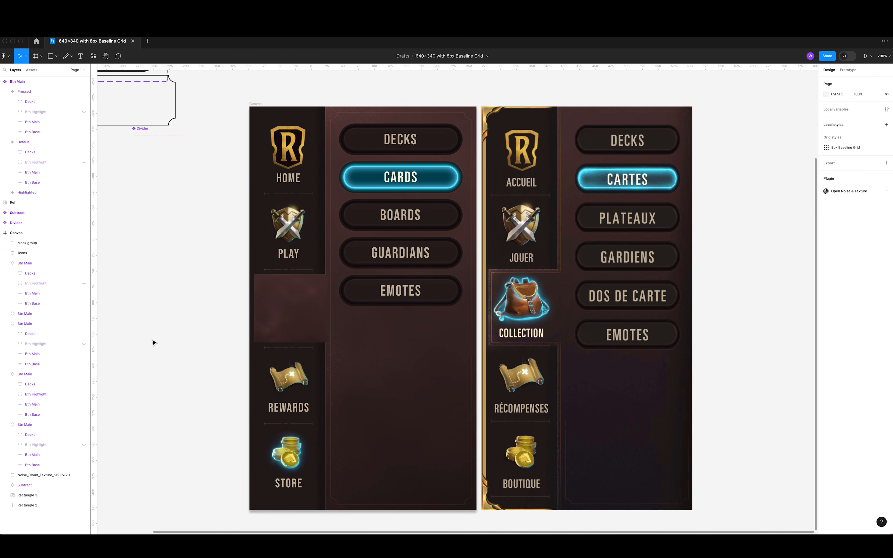
Set the X offset of the inner shadow on the tile inside the mask group to 0 and fine-tune its blur.
left_click(305, 312)
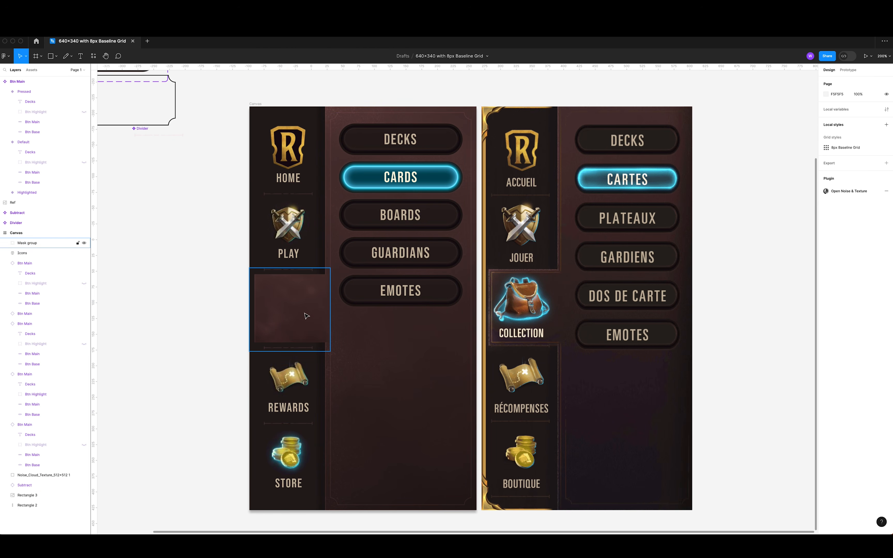
left_click(5, 242)
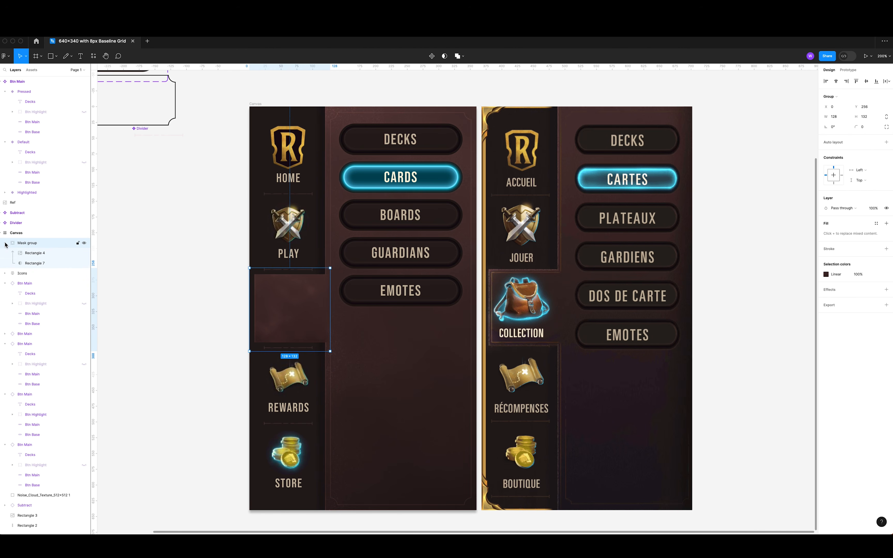
left_click(35, 253)
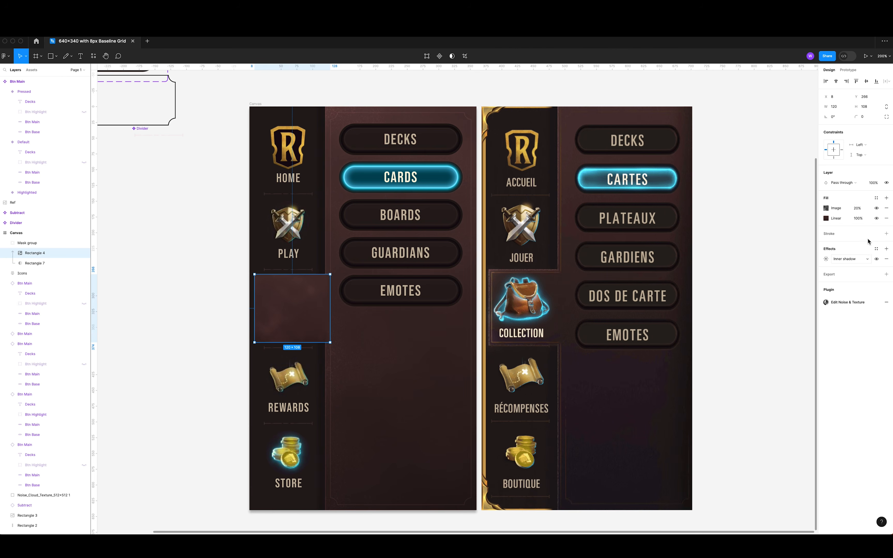
left_click(828, 259)
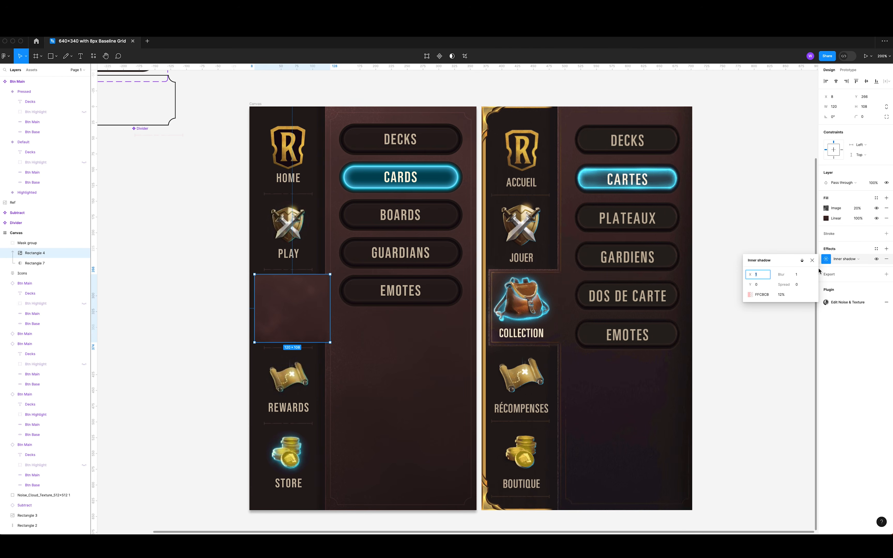
key("Down")
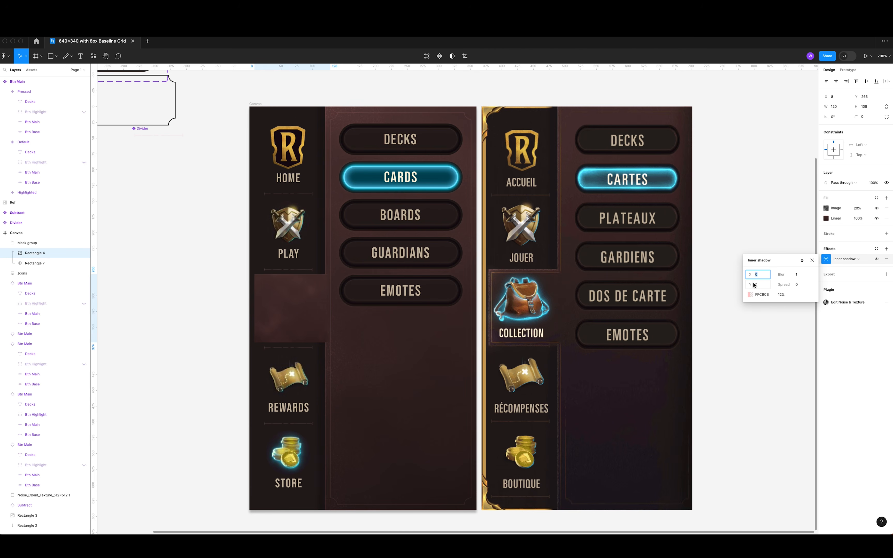
left_click_drag(783, 284, 786, 273)
left_click_drag(799, 274, 798, 273)
left_click(812, 261)
left_click(753, 284)
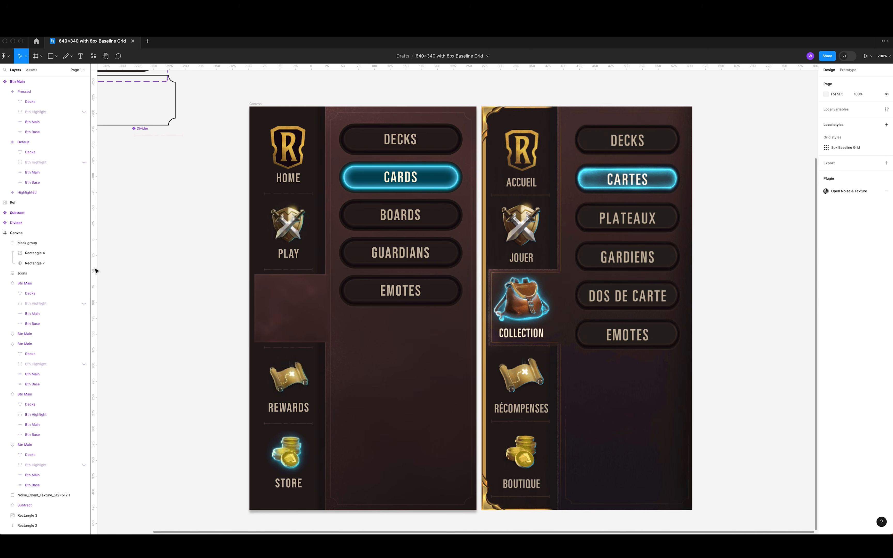
Draw a rectangle of about 111 × 98 inset within the Collection tile, positioned at X 12, Y 270.
left_click(34, 253)
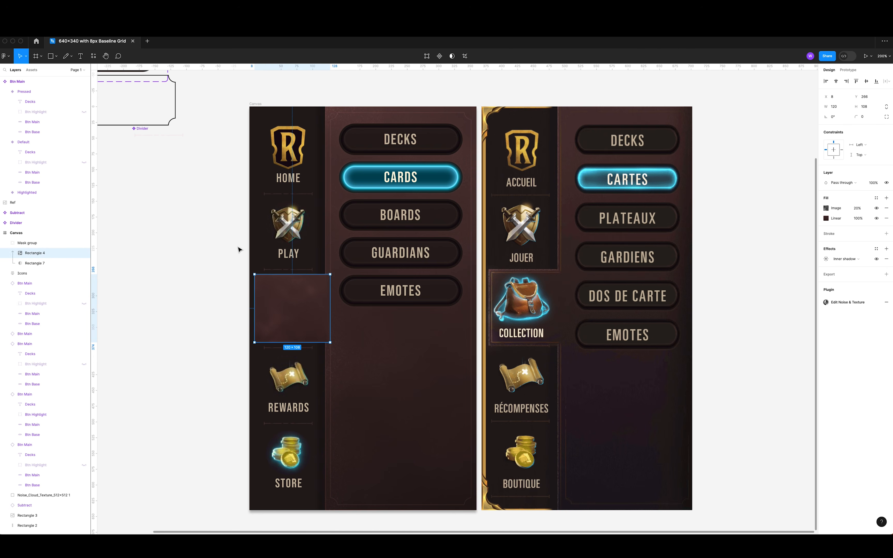
key("r")
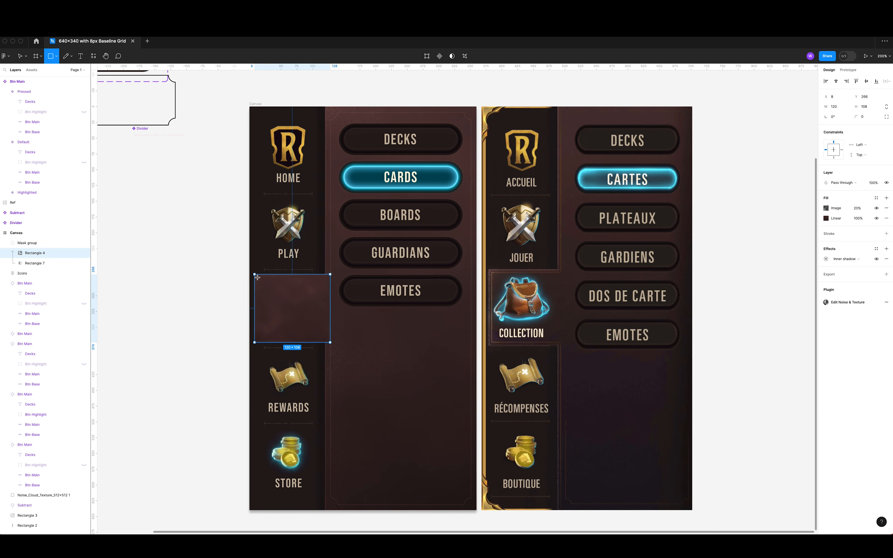
mouse_move(258, 277)
left_mouse_down()
mouse_move(323, 343)
mouse_move(328, 320)
mouse_move(327, 340)
left_mouse_up()
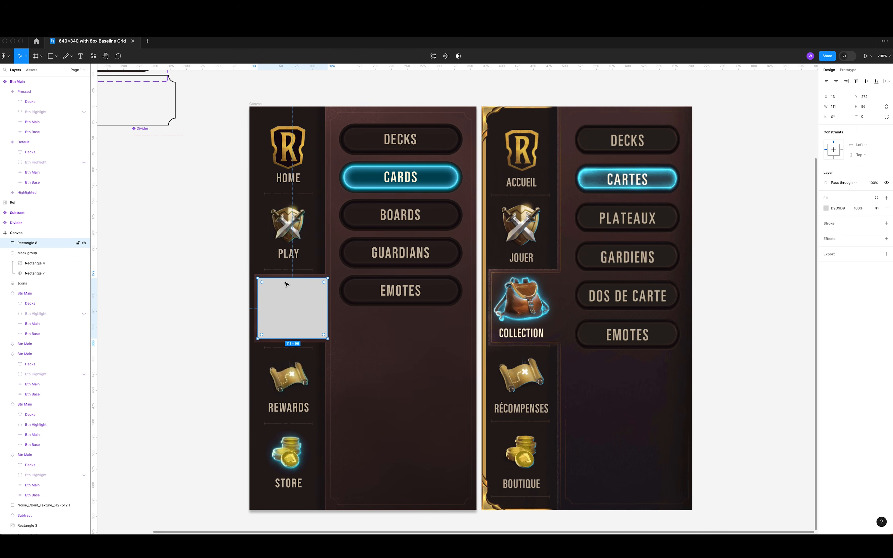
left_click_drag(285, 276, 284, 276)
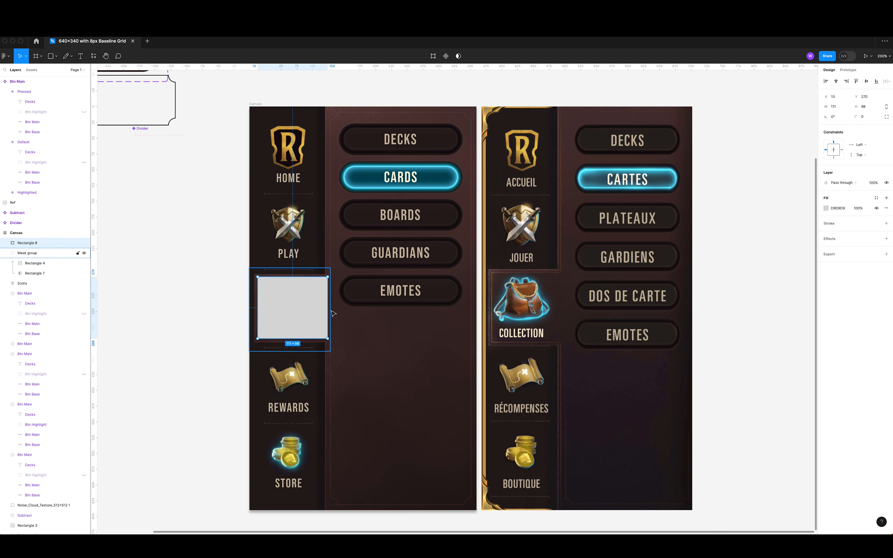
key("Left")
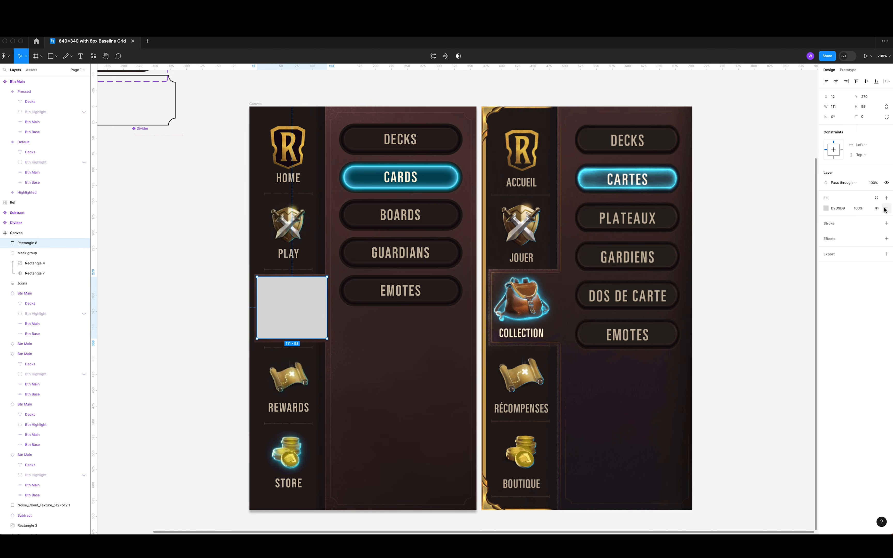
Remove the new rectangle's fill and add a 1 px inside stroke in a light orange-gold color.
left_click(886, 207)
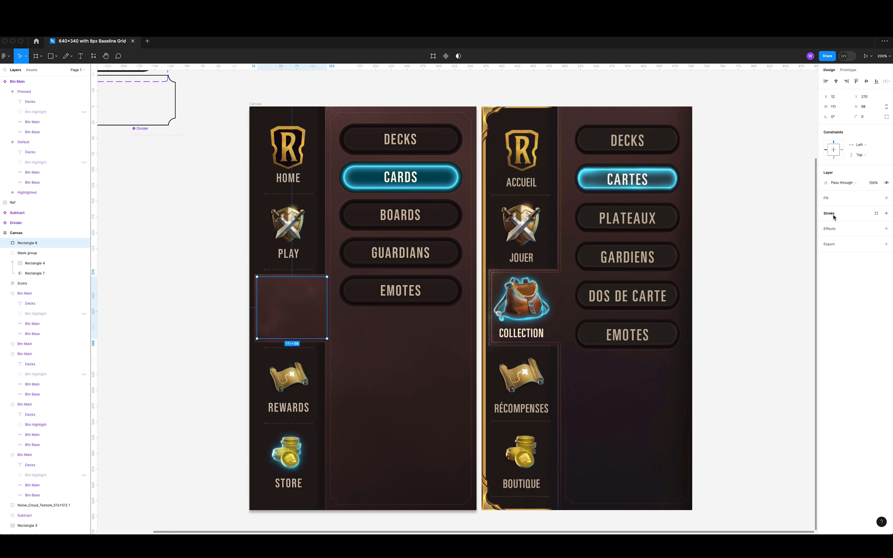
left_click(886, 213)
left_click(827, 224)
left_click_drag(782, 284, 776, 245)
left_click(767, 328)
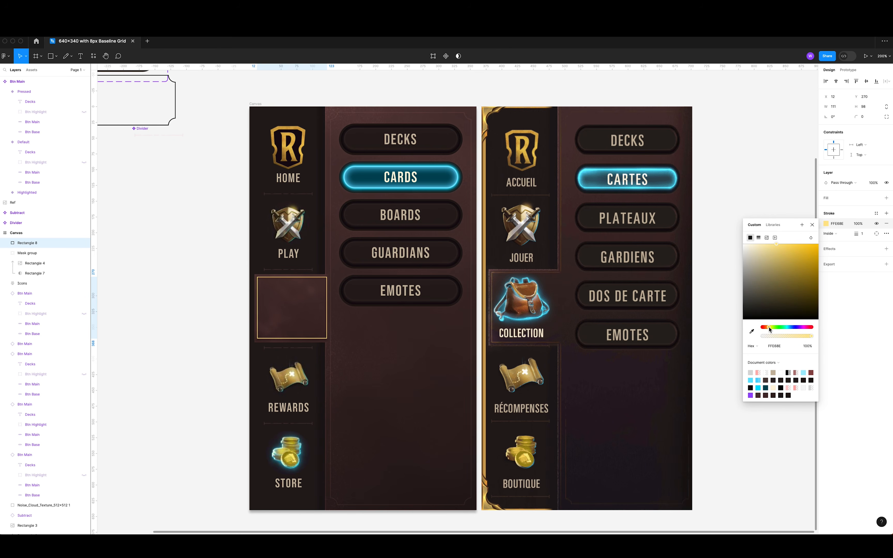
left_click_drag(769, 329, 767, 328)
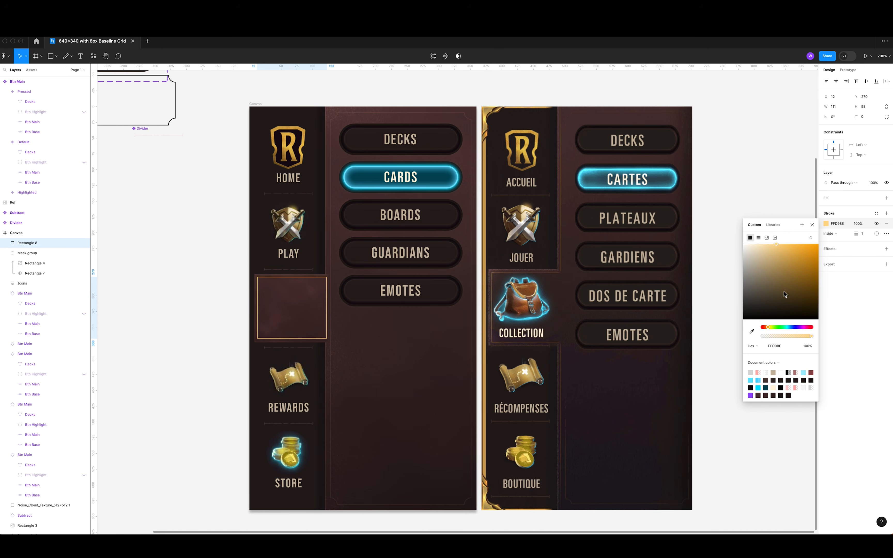
Change the rectangle's stroke to a three-stop linear gradient, gold in the middle with both end stops at 0% opacity.
left_click(760, 239)
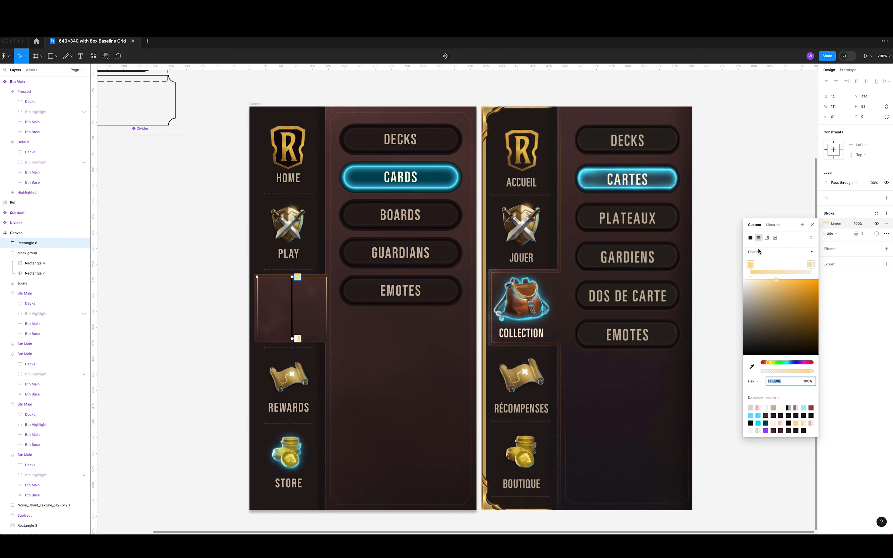
mouse_move(753, 266)
left_mouse_down()
mouse_move(805, 266)
mouse_move(752, 266)
left_mouse_up()
left_click(812, 265)
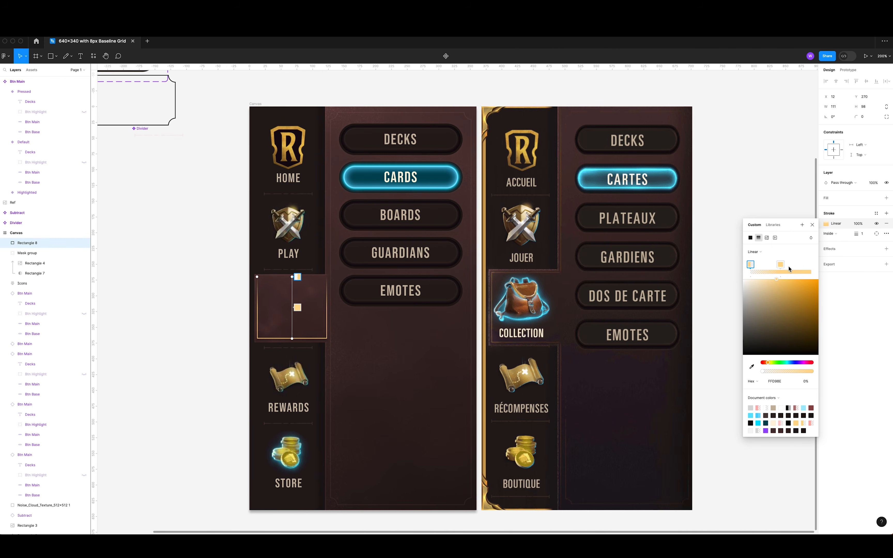
left_click(809, 271)
left_click(762, 371)
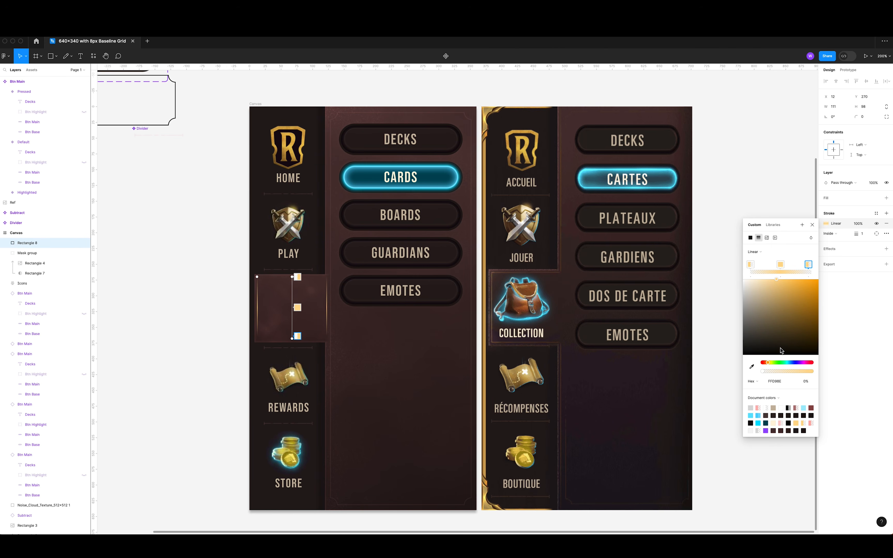
Raise the opacity of the stroke gradient's two end stops and lower the middle stop to about 44%.
left_click(777, 372)
left_click(751, 265)
left_click(770, 371)
left_click(780, 265)
left_click_drag(775, 372, 789, 371)
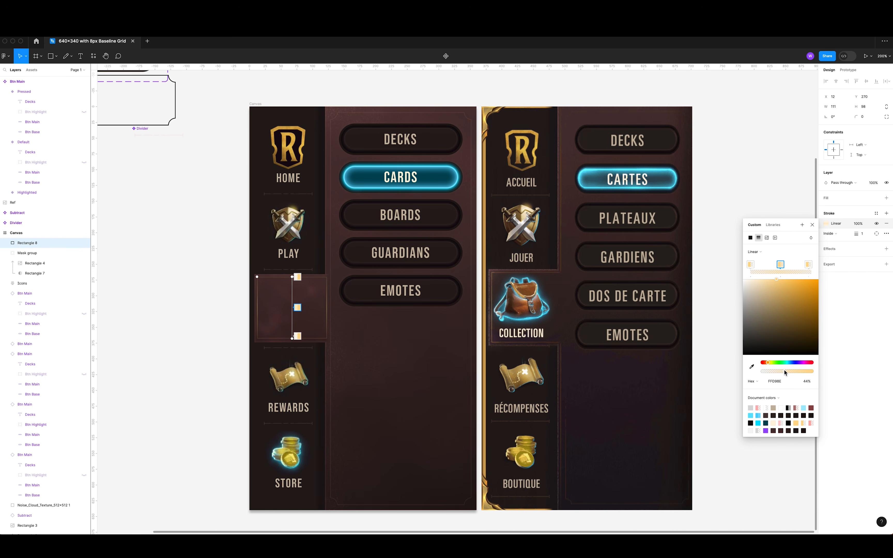
Widen the inner border rectangle to 124 px and place it inside the Collection tile's mask group.
left_click(813, 225)
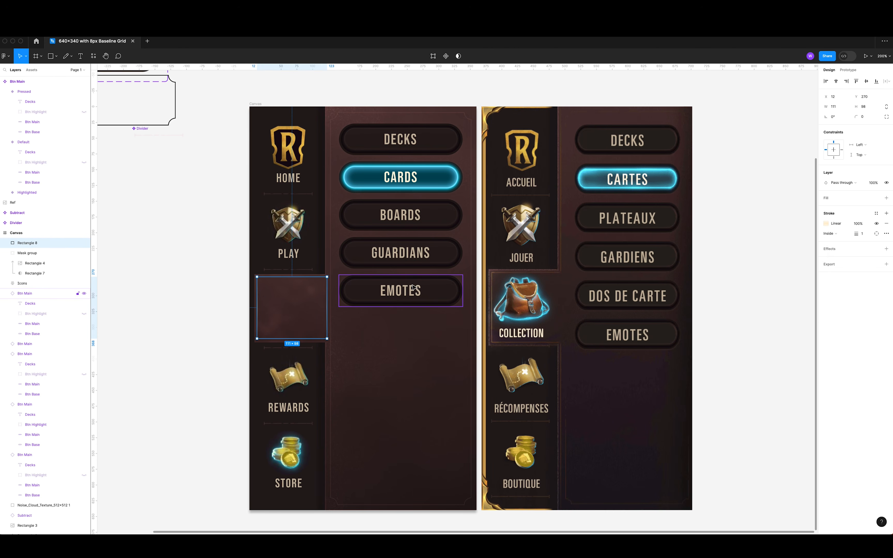
left_click_drag(327, 302, 335, 298)
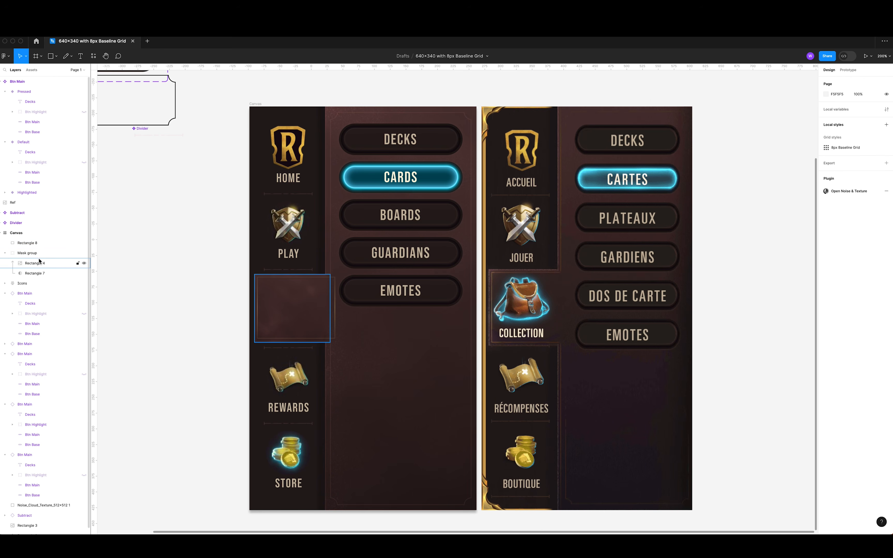
left_click_drag(37, 249, 41, 258)
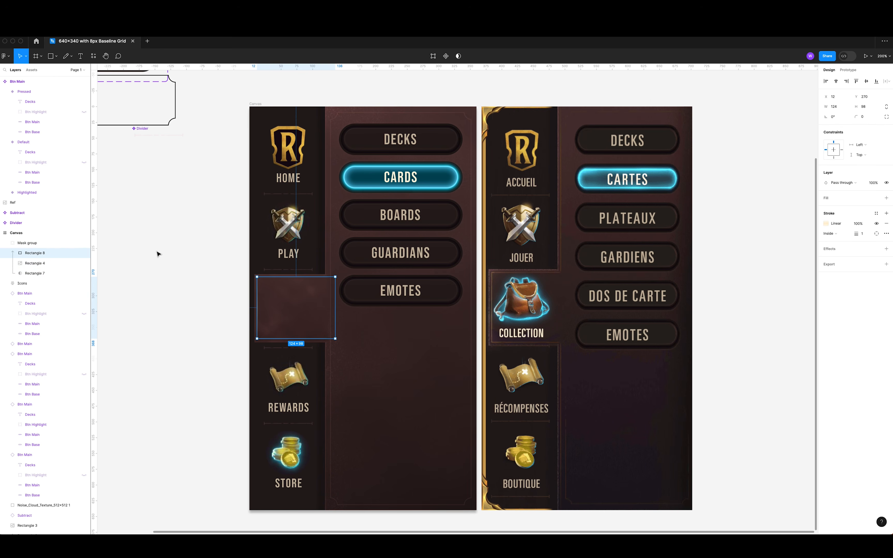
left_click(163, 262)
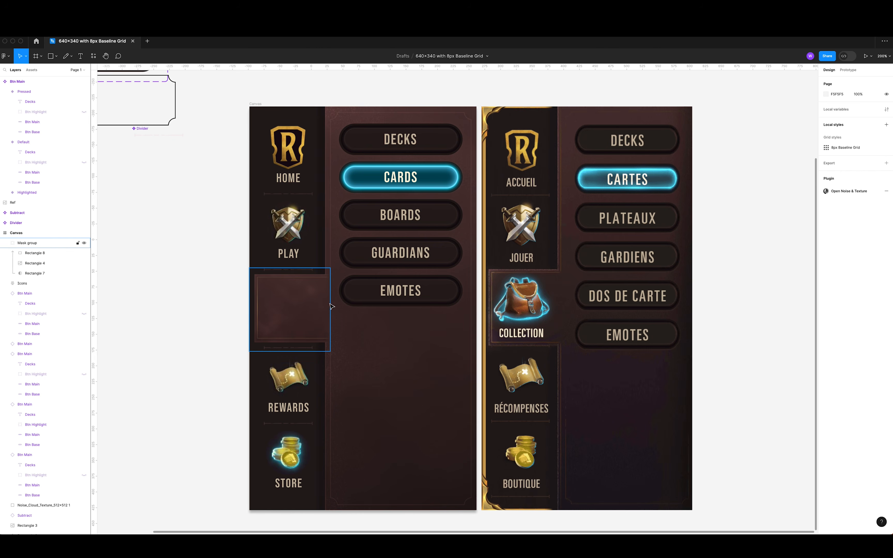
Copy the gradient-stroked border rectangle above the main panel's background layer and fit it to the panel at 236 × 647, X 124.
left_click(332, 184)
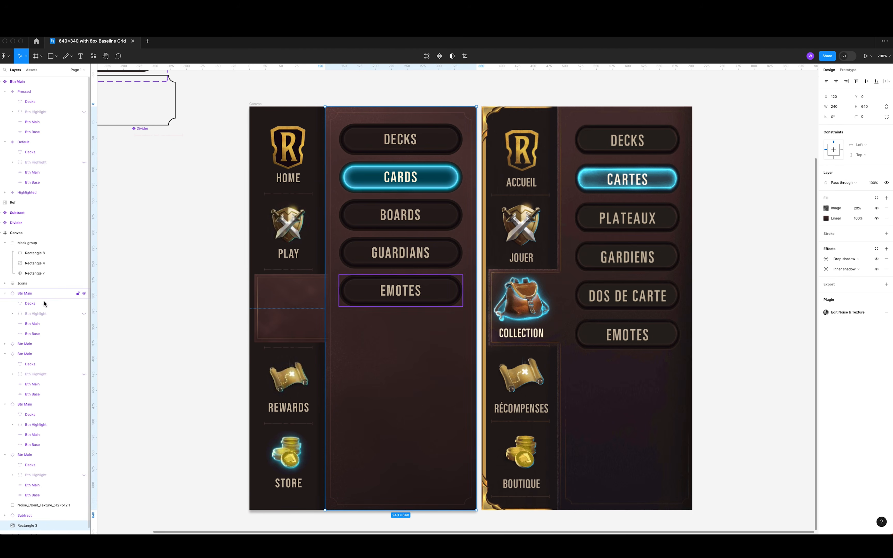
scroll(56, 324, "down", 1)
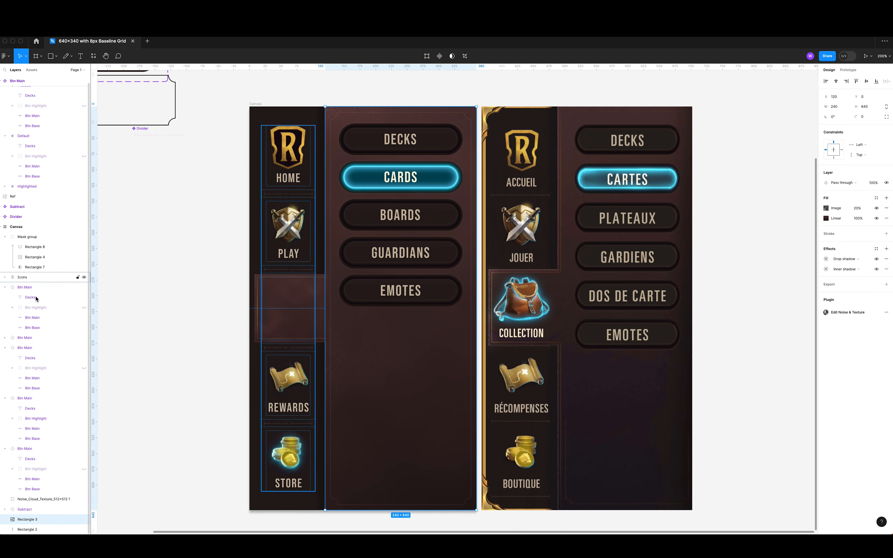
left_click(37, 248)
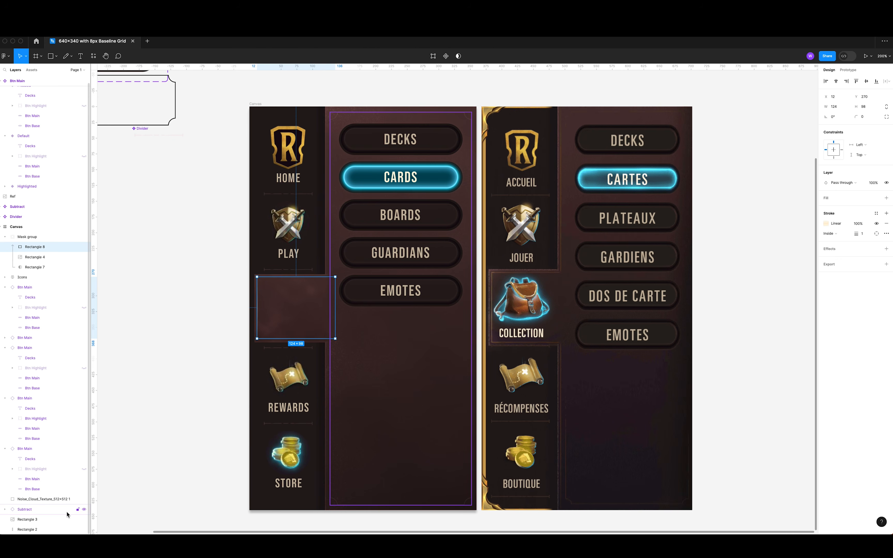
key("ctrl+v")
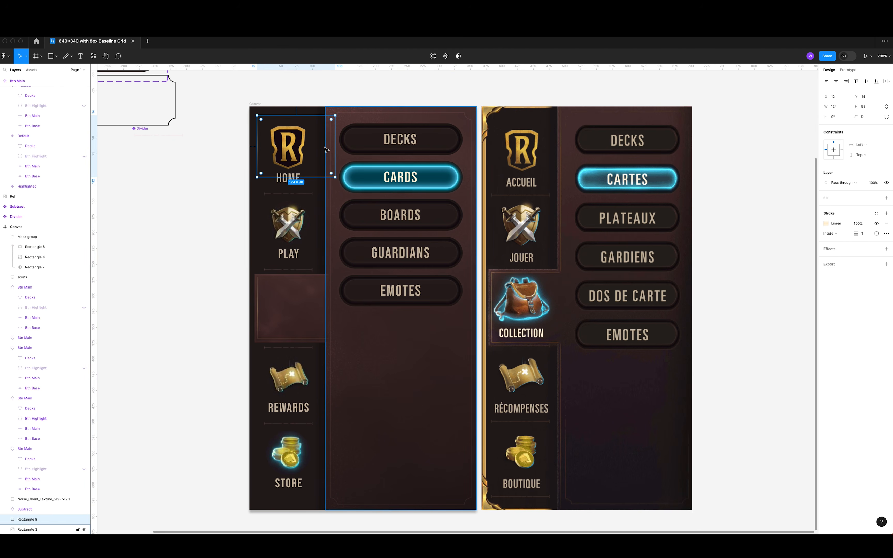
left_click_drag(320, 150, 396, 139)
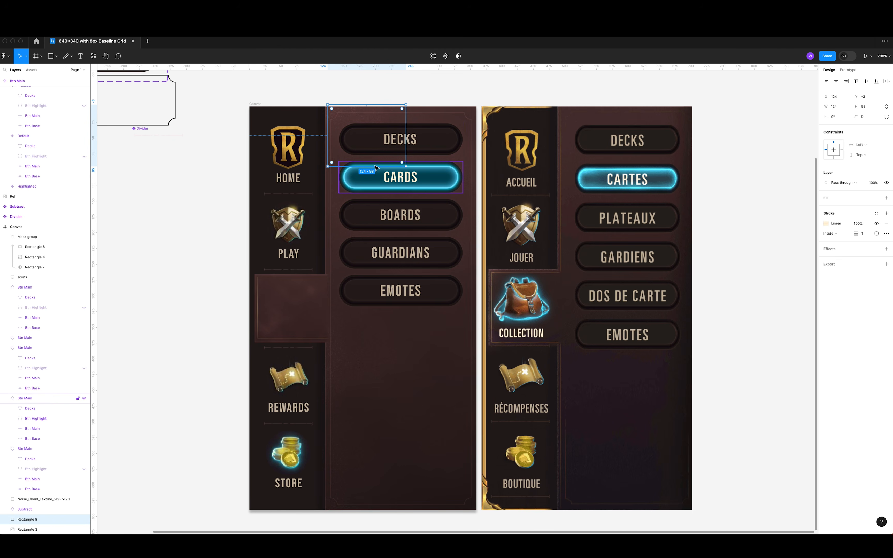
left_click_drag(336, 168, 337, 512)
left_click_drag(405, 479, 476, 480)
left_click(184, 416)
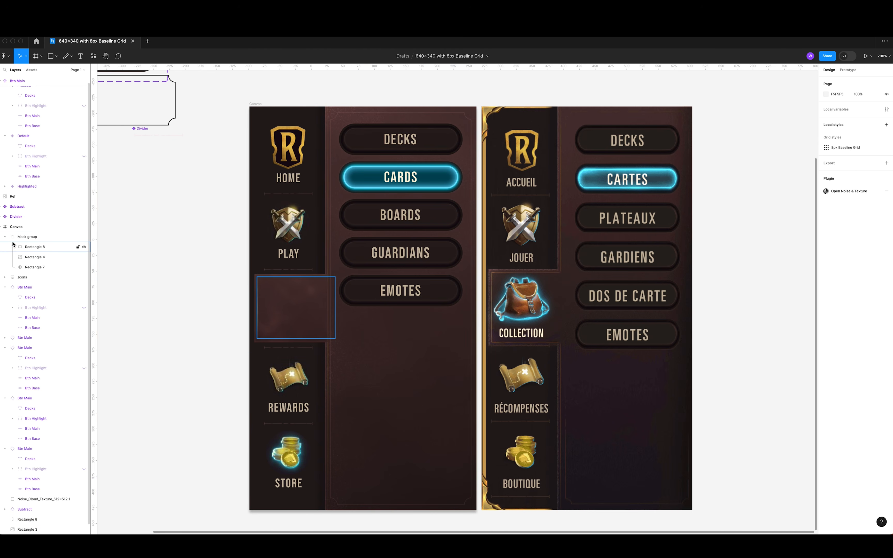
Try widening the mask rectangle in the Collection tile's mask group to 131 px.
left_click(5, 237)
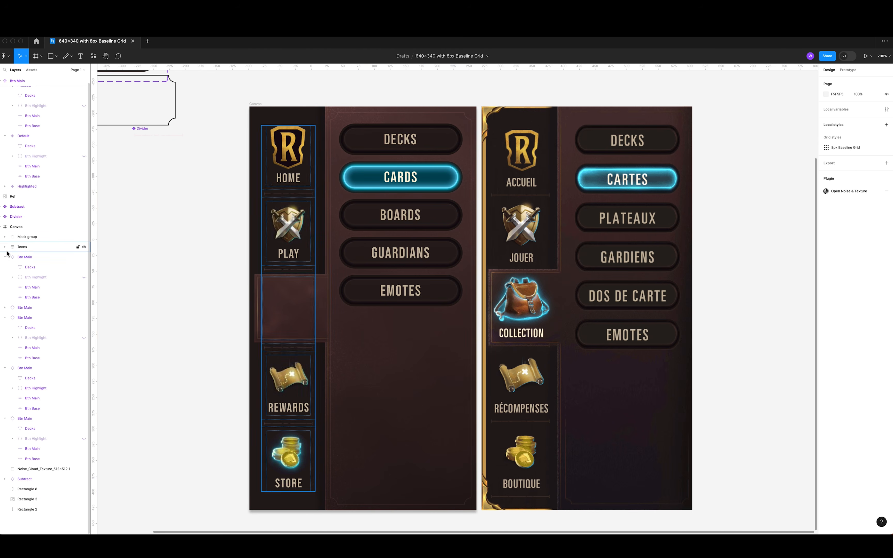
left_click(59, 237)
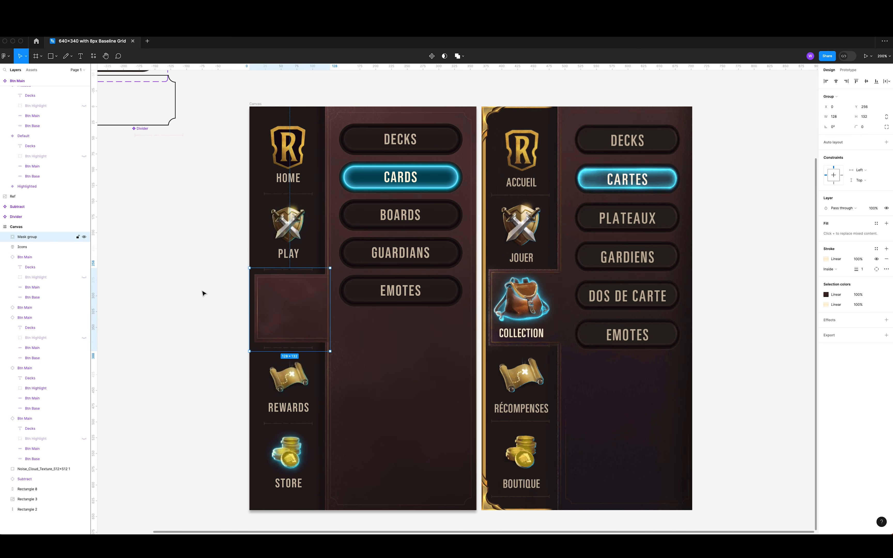
left_click(5, 237)
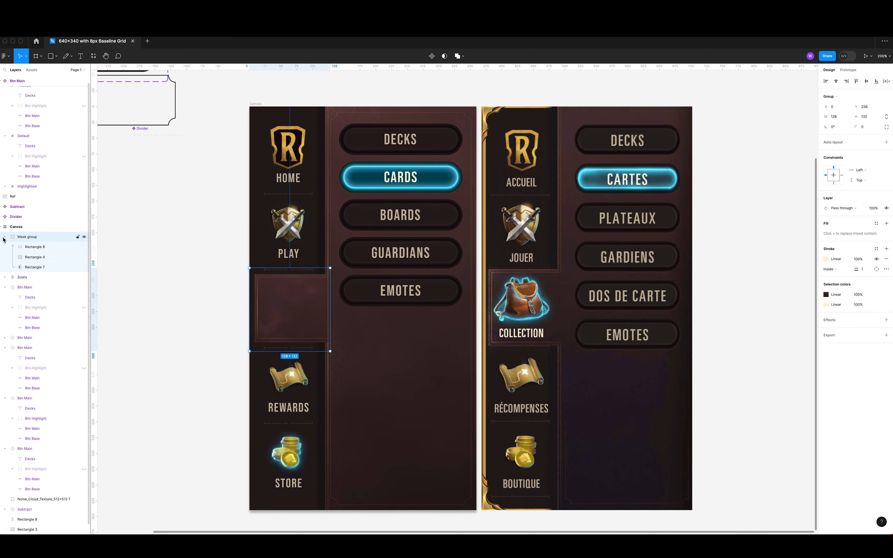
left_click(42, 268)
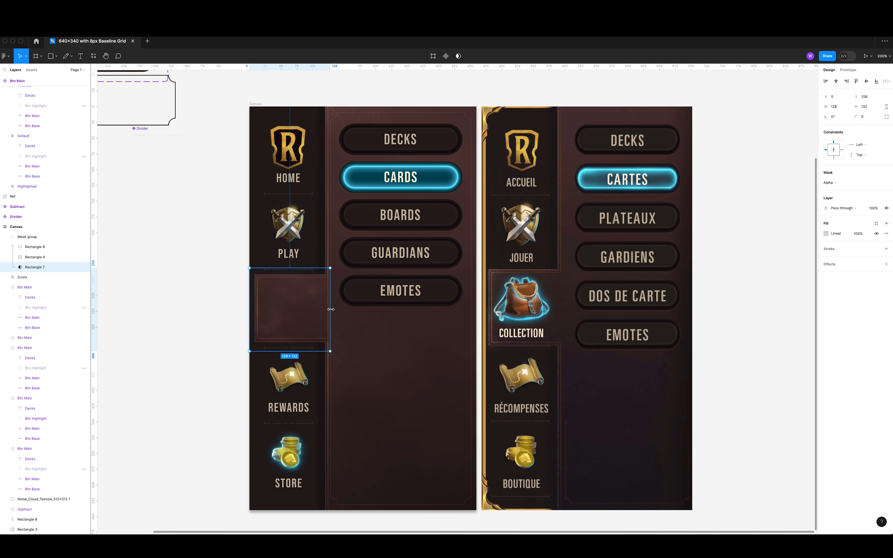
left_click_drag(330, 309, 332, 310)
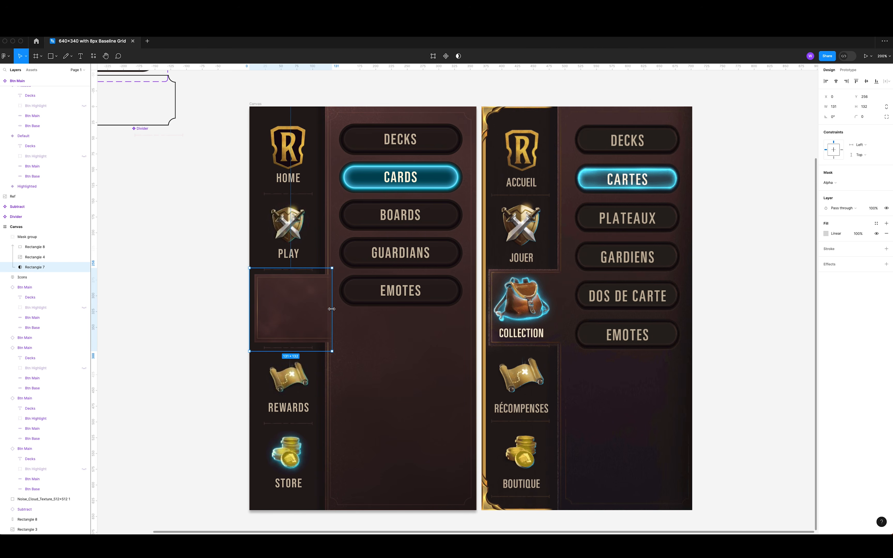
Try setting the opaque stop of the mask rectangle's linear gradient to 0% opacity.
left_click(826, 233)
left_click(808, 275)
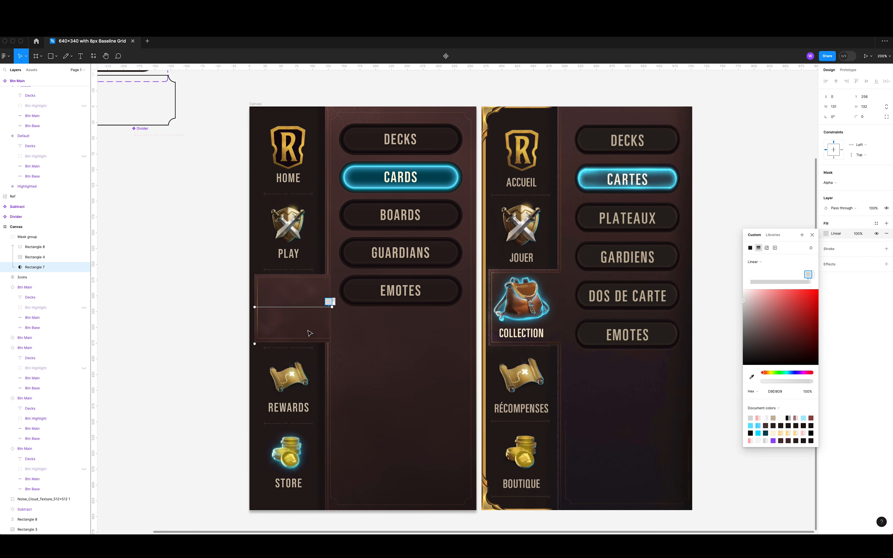
scroll(322, 300, "up", 10)
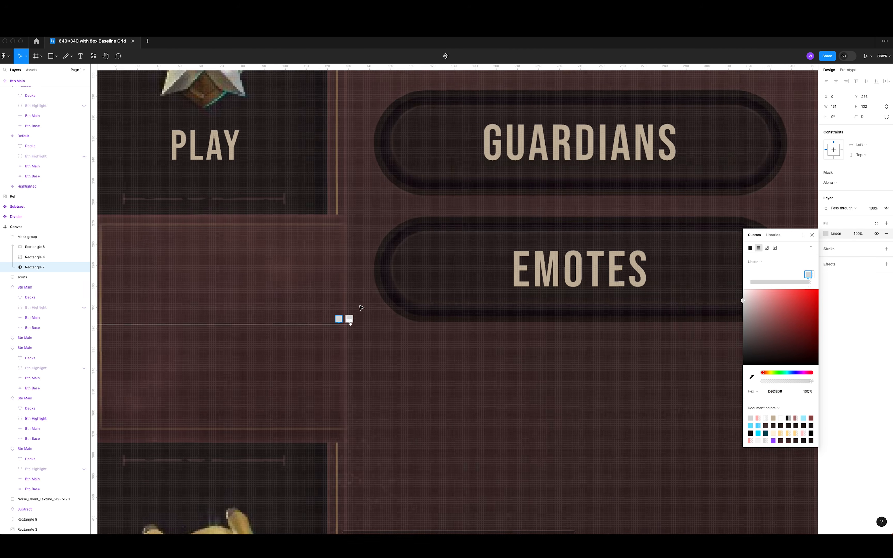
key("0")
key("0")
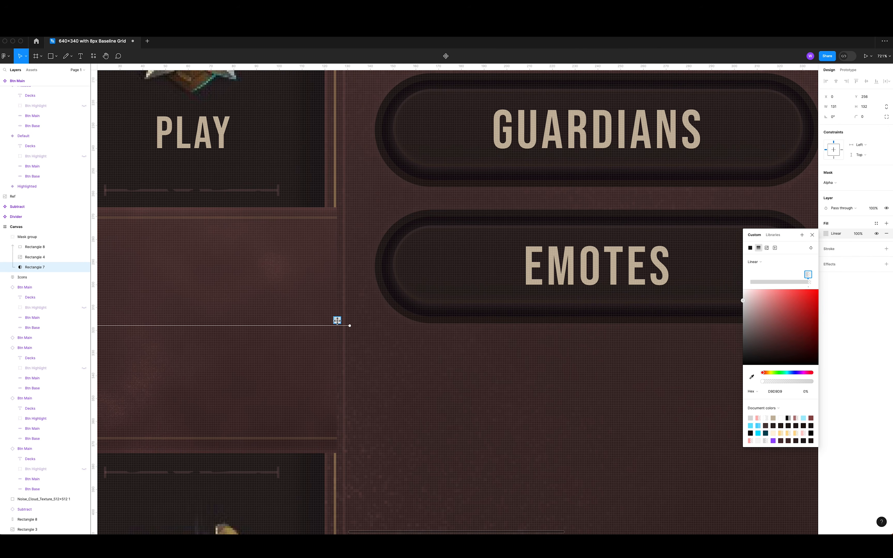
scroll(337, 320, "down", 10)
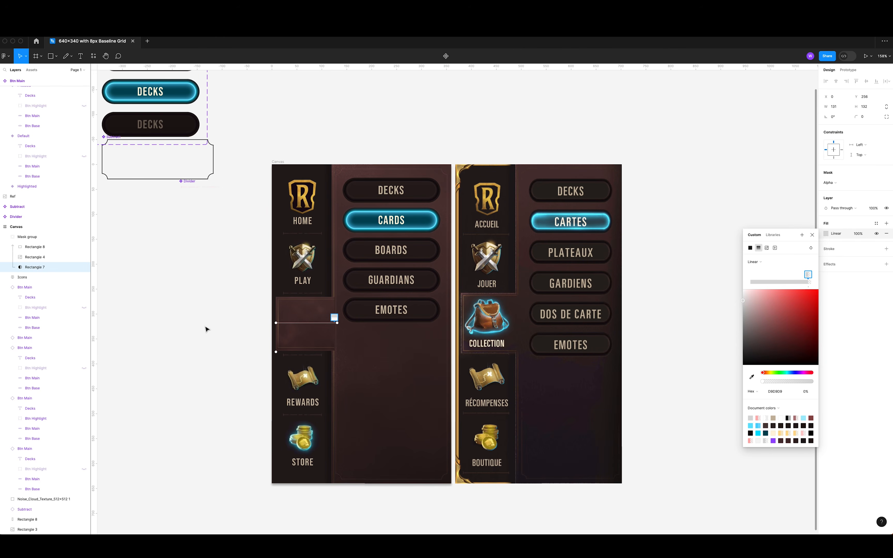
left_click(812, 235)
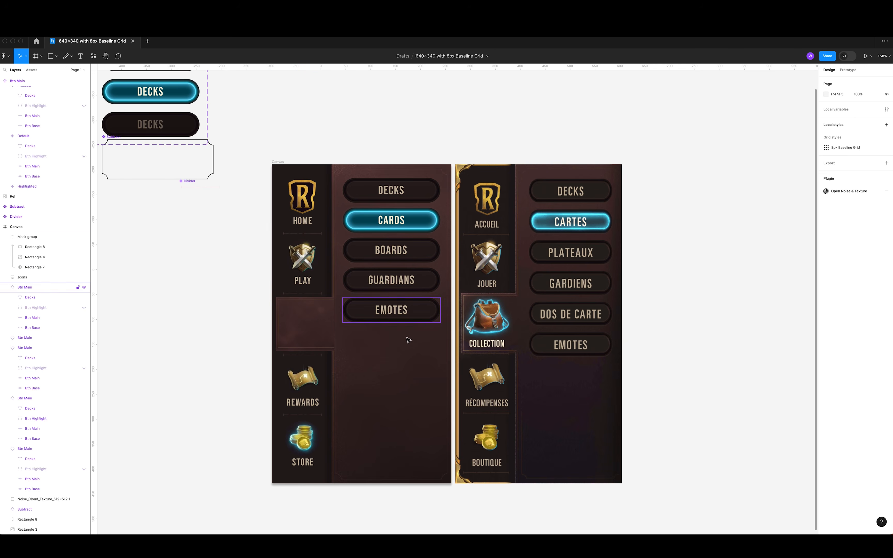
Undo the mask rectangle's gradient and width changes.
key("super+Left")
key("super+Left")
key("super+Left")
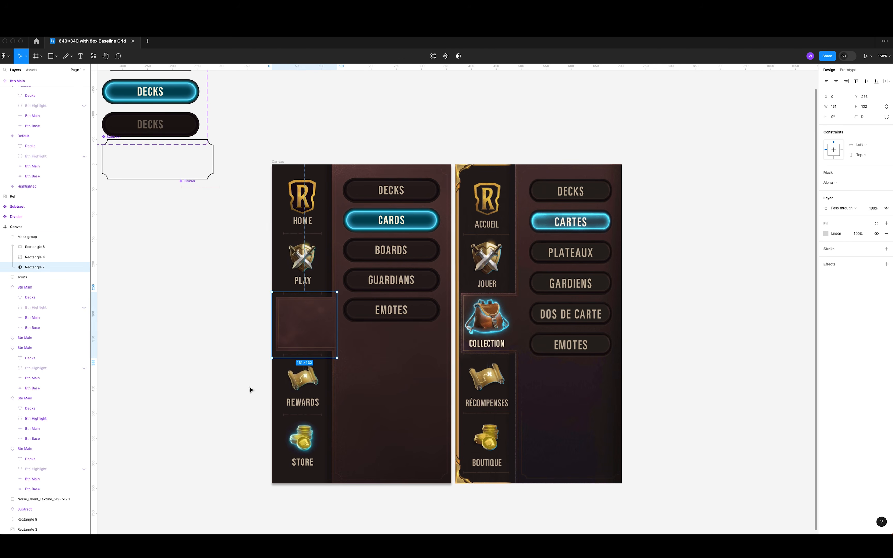
left_click(222, 364)
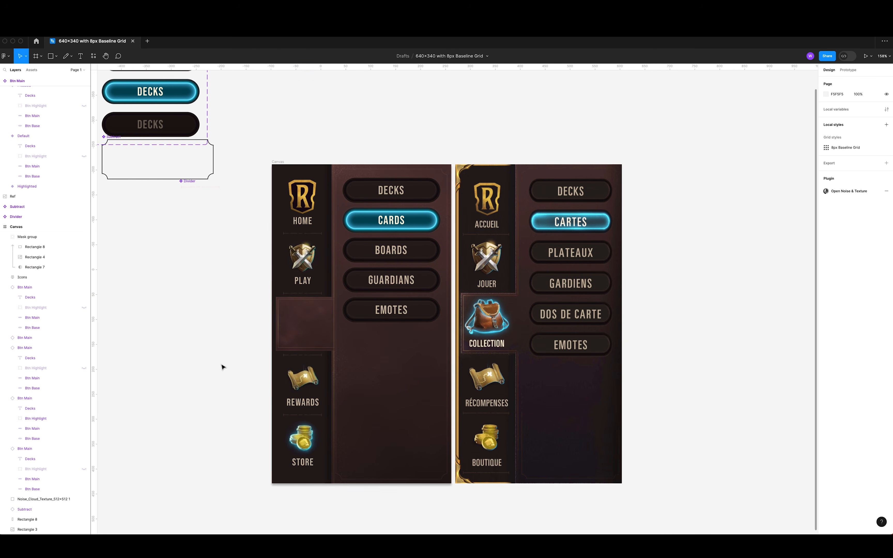
scroll(48, 448, "down", 1)
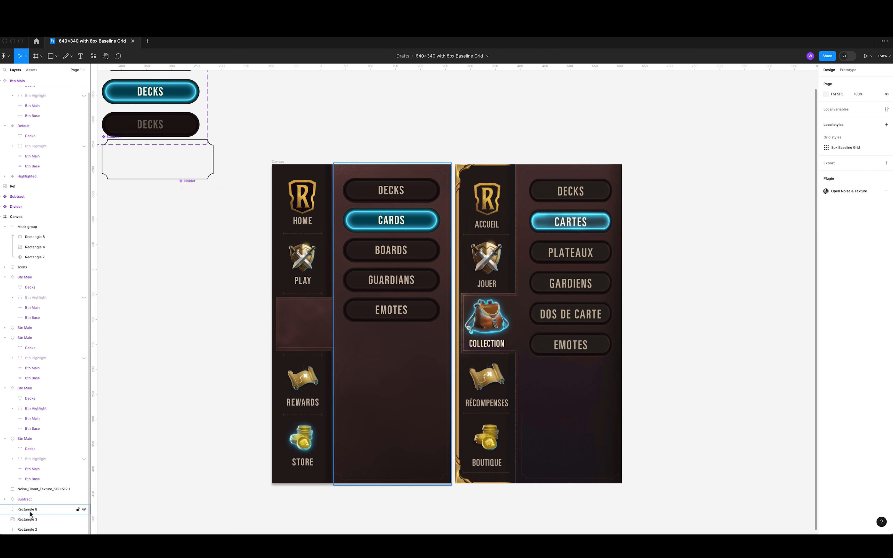
left_click(31, 514)
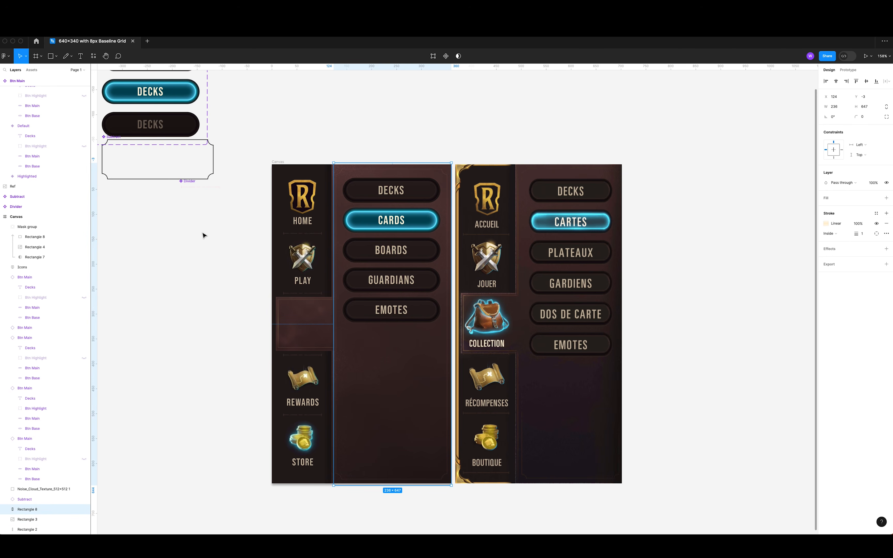
left_click(51, 58)
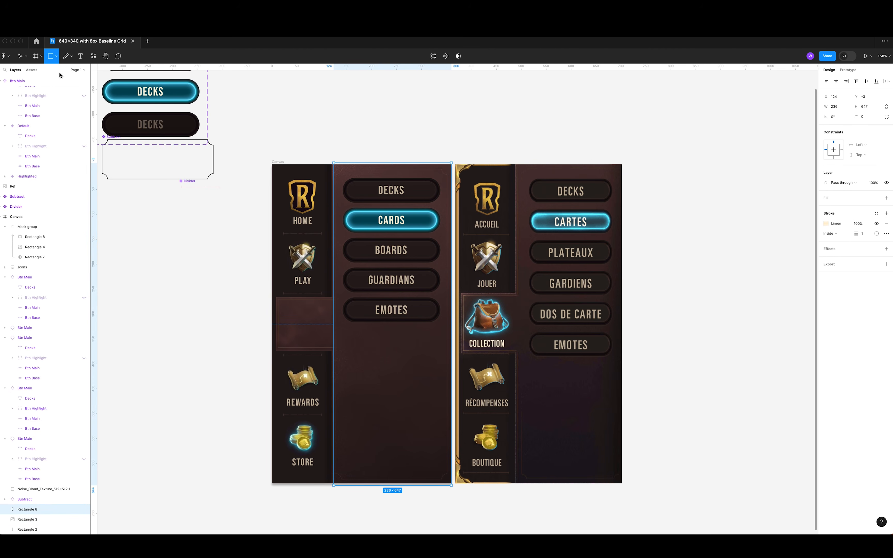
key("v")
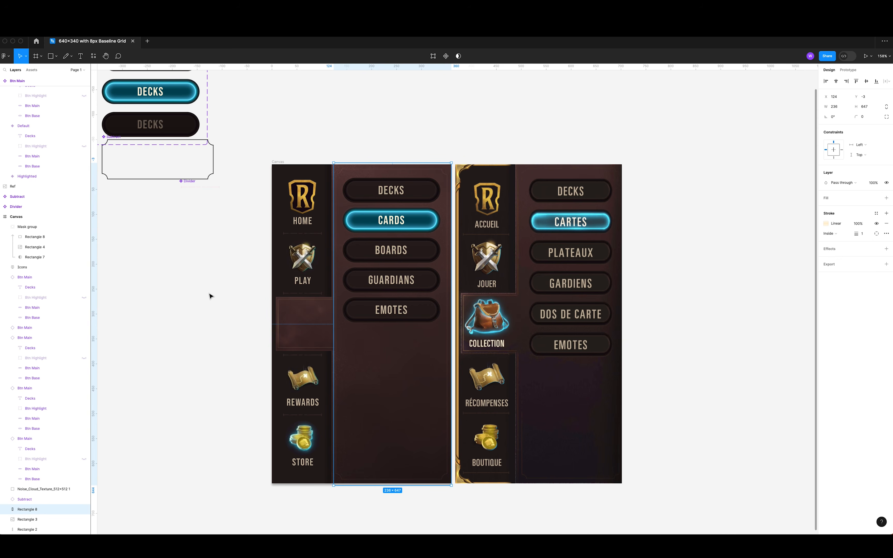
left_click(217, 327)
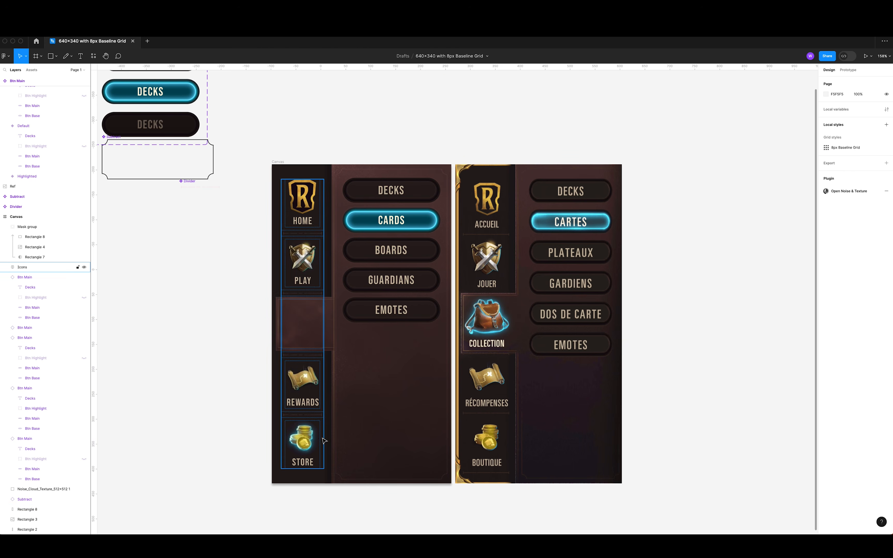
Narrow the main panel's ornamental Subtract frame to 220 px by bringing its left edge in to X 132.
left_click(334, 334)
left_click_drag(335, 327, 337, 328)
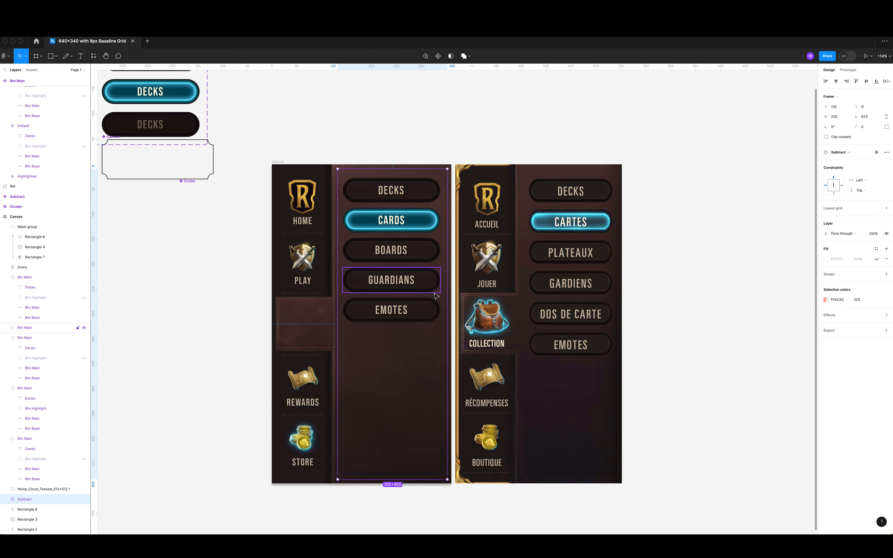
left_click(436, 501)
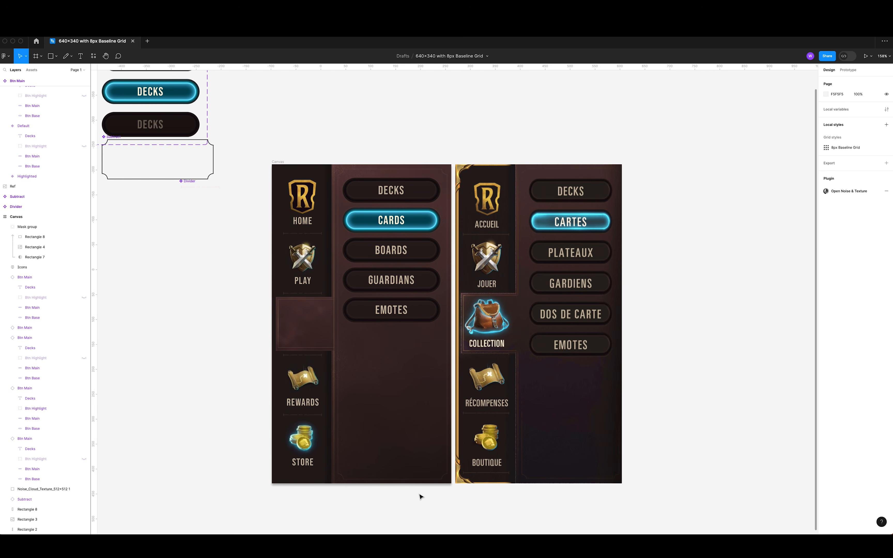
Move the Collection tile's mask group below the Icons group in the layer order.
mouse_move(323, 314)
left_mouse_down()
mouse_move(324, 392)
mouse_move(323, 202)
mouse_move(323, 331)
left_mouse_up()
left_click(244, 349)
left_click(328, 333)
left_click(4, 228)
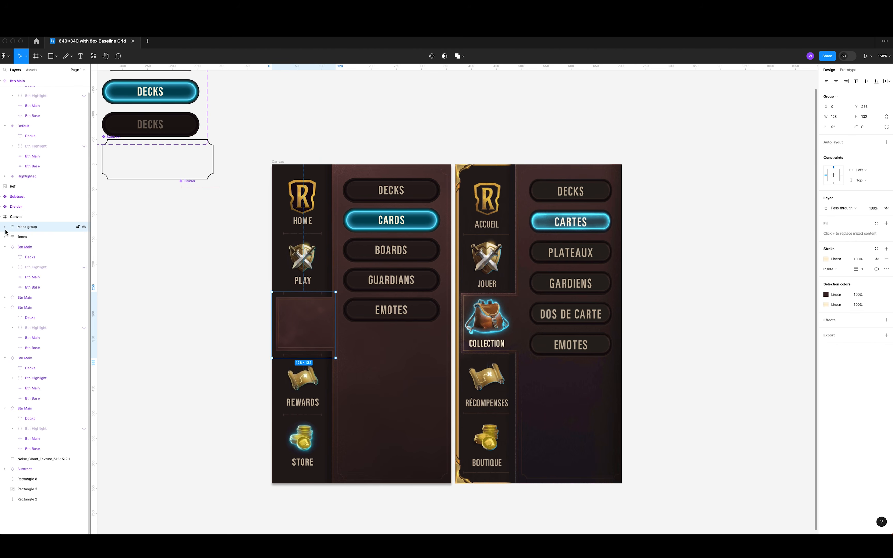
left_click_drag(34, 229, 33, 242)
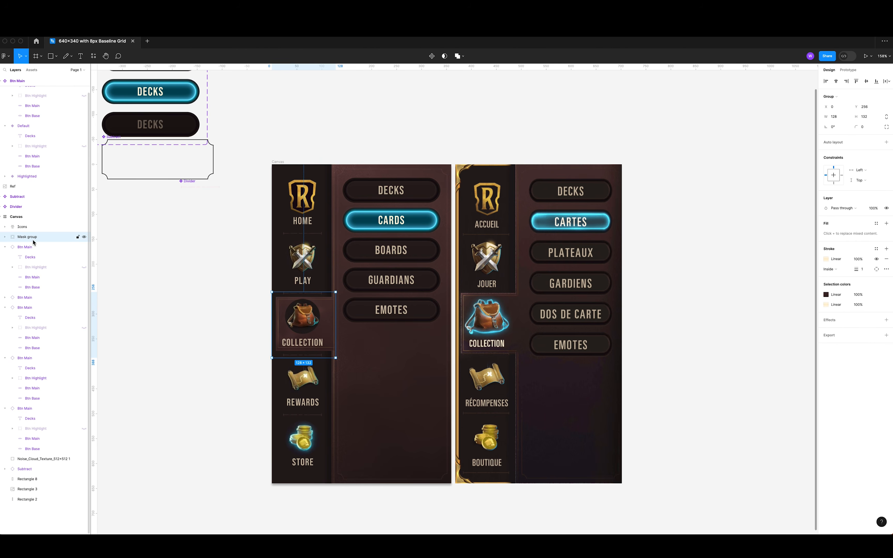
left_click(229, 319)
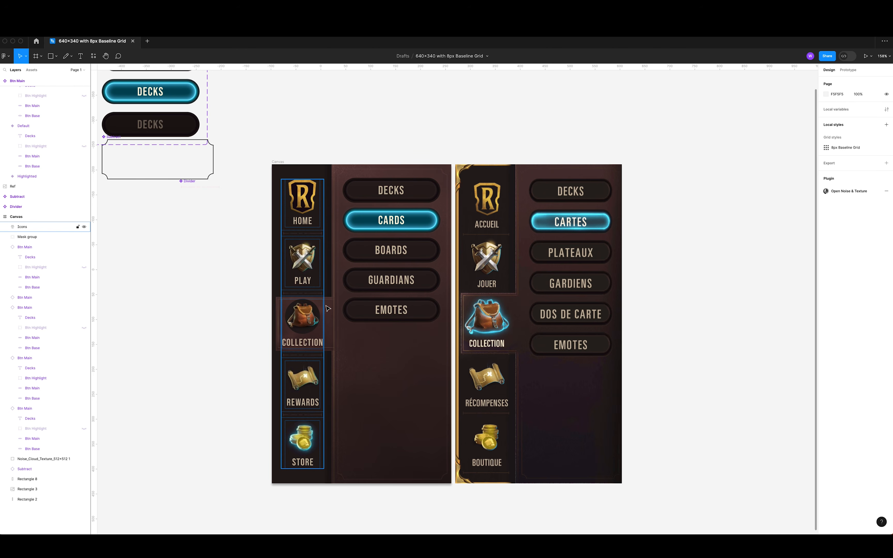
left_click(307, 316)
left_click(214, 333)
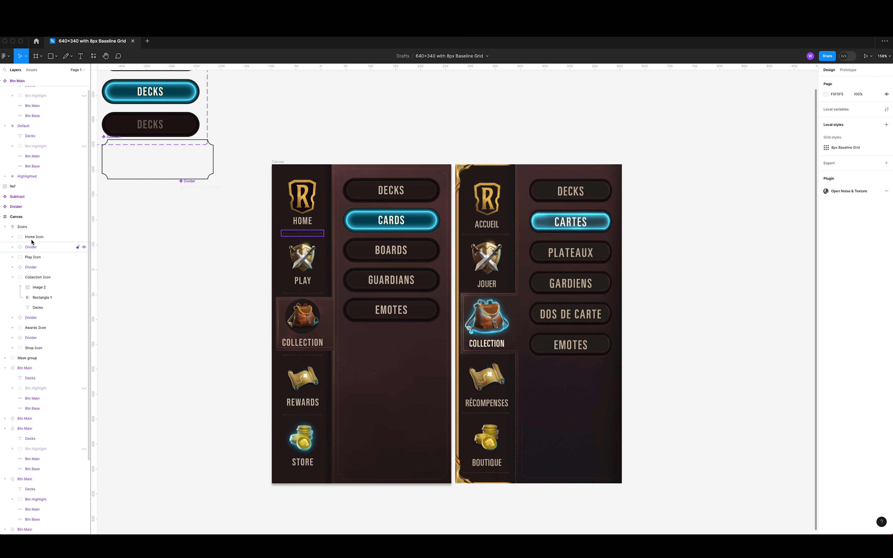
left_click(16, 238)
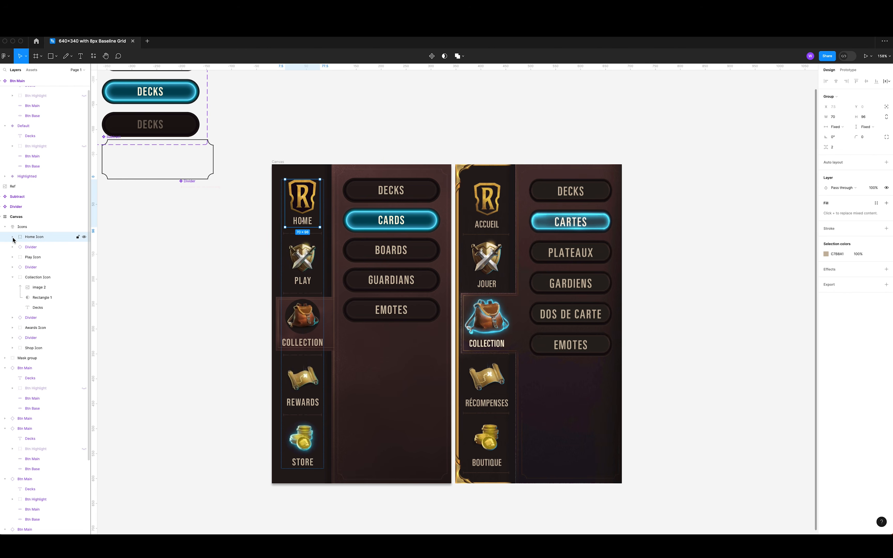
left_click(13, 277)
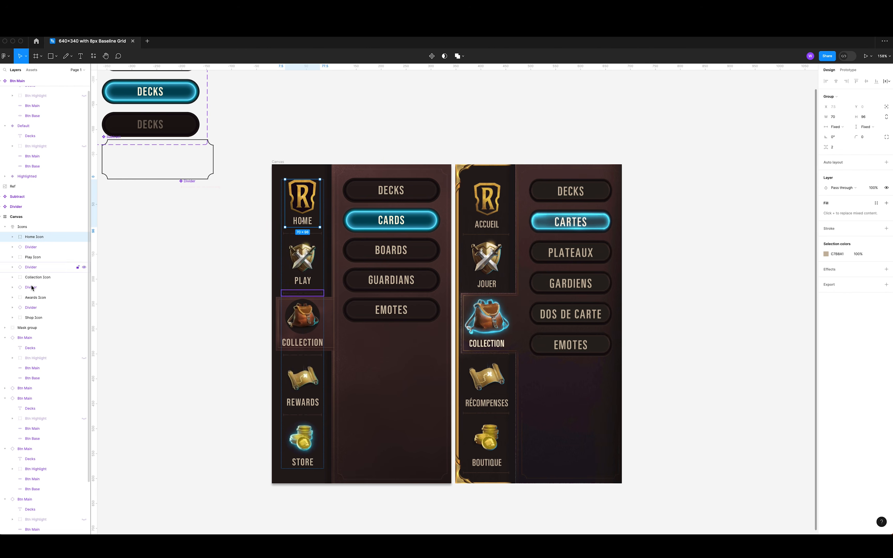
Try enlarging the Collection tile's mask group to a height of 142 px.
left_click(38, 327)
key("Down")
key("Down")
key("Down")
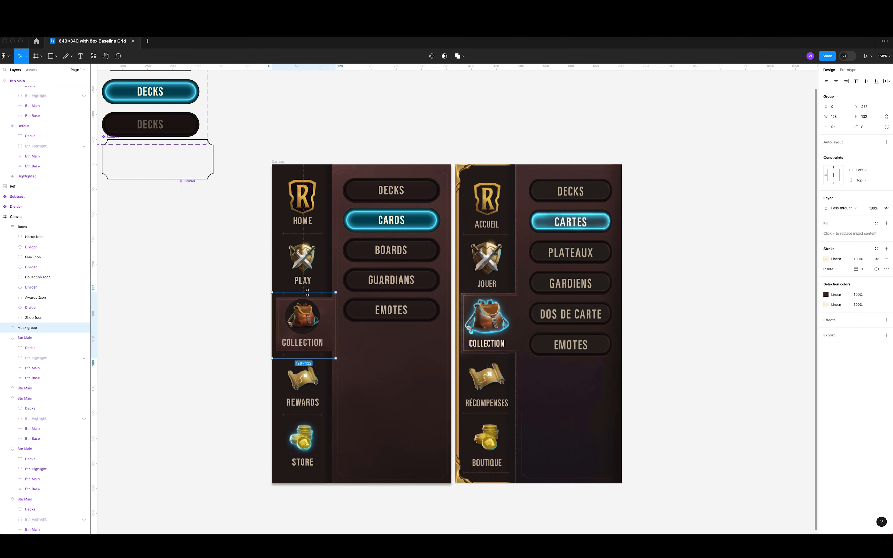
left_click_drag(308, 292, 308, 290)
key("Down")
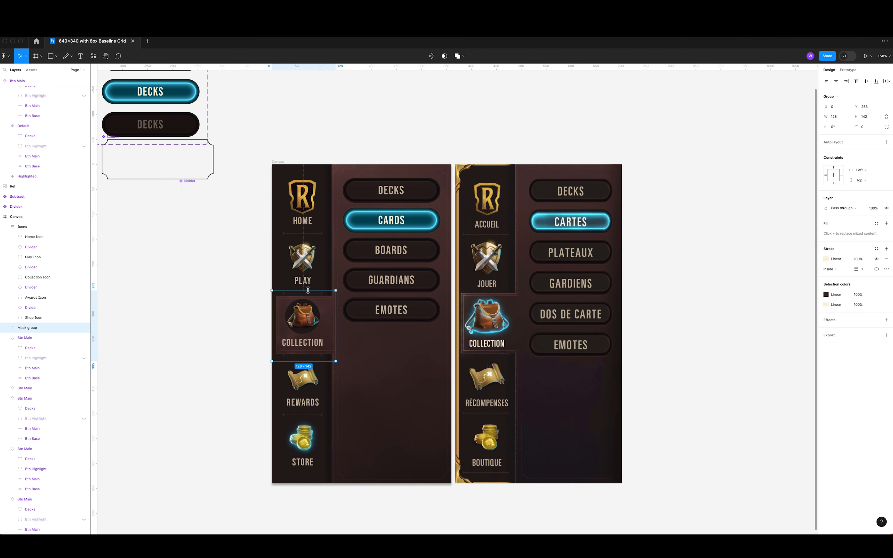
key("super+z")
key("super+z")
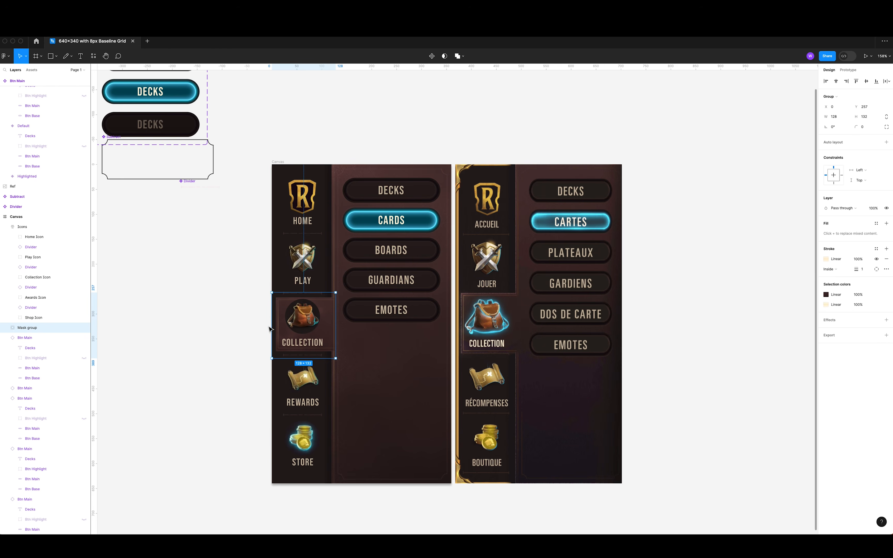
Shift the whole Icons column to the right so its X position is 24.
left_click(240, 338)
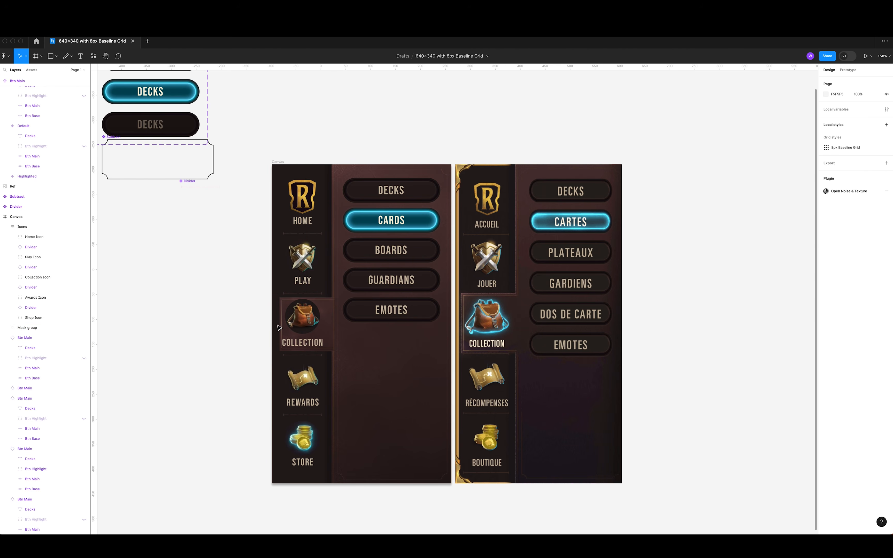
left_click_drag(292, 322, 290, 321)
key("ctrl+z")
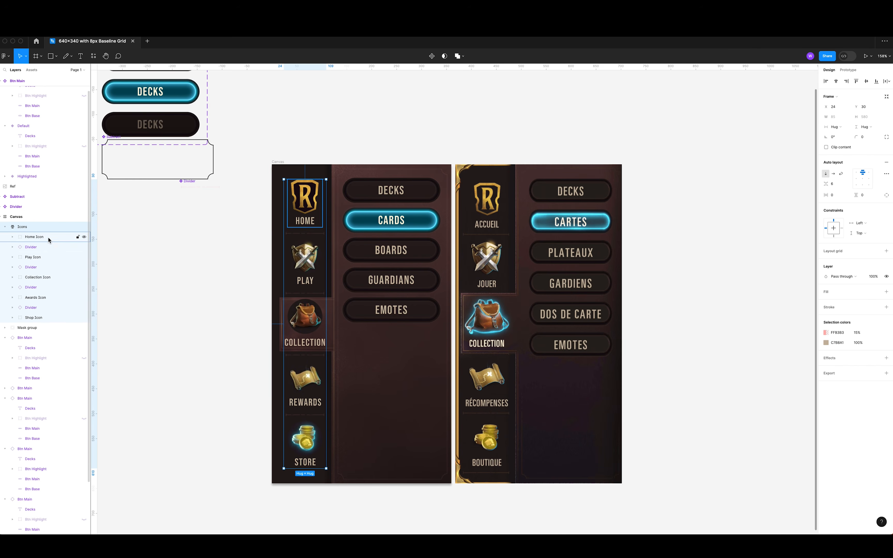
Move the text label in the Collection Icon group up, closer to the bag image, to Y 309.
left_click(37, 257)
left_click(37, 267)
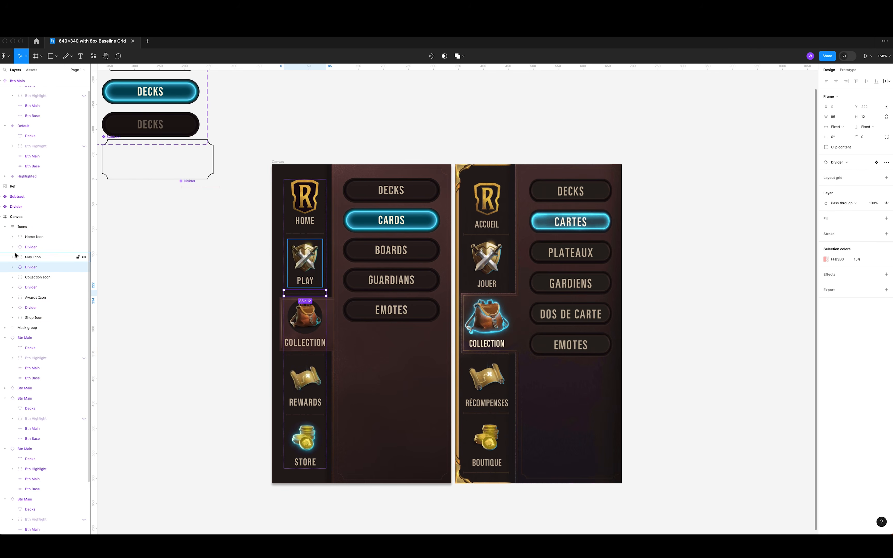
left_click(27, 279)
left_click(12, 277)
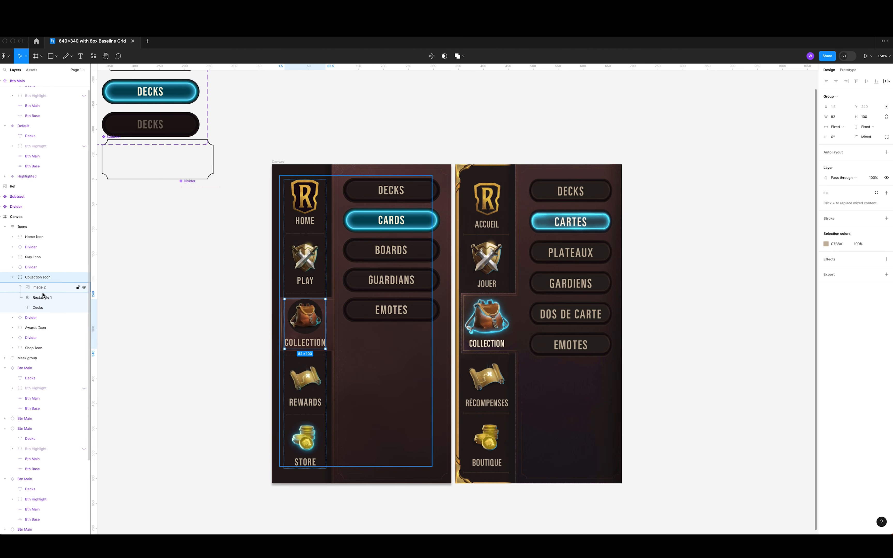
left_click(42, 297)
left_click(45, 307)
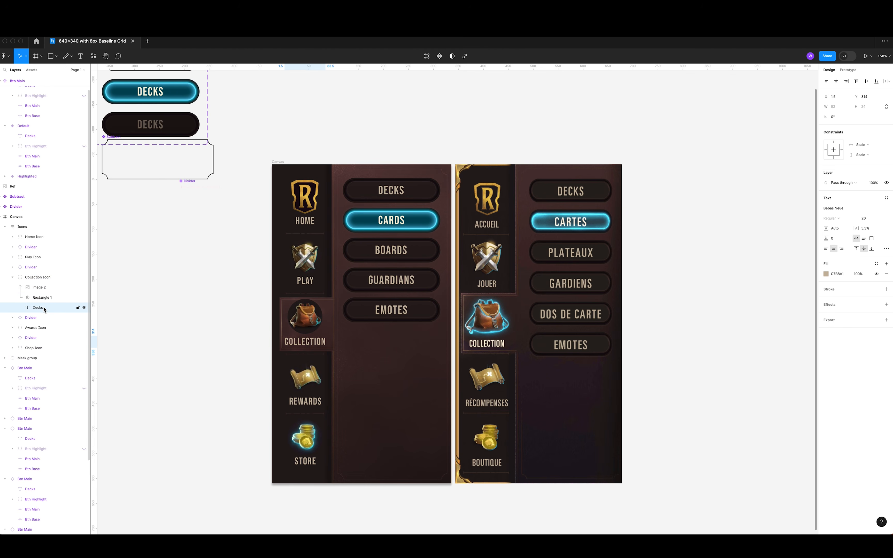
key("Down")
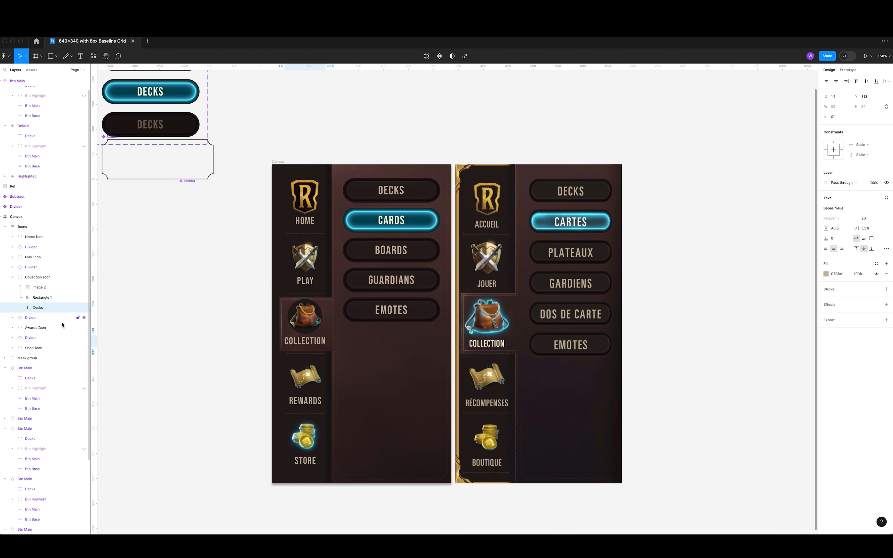
key("Up")
key("Up")
key("Up")
key("Up")
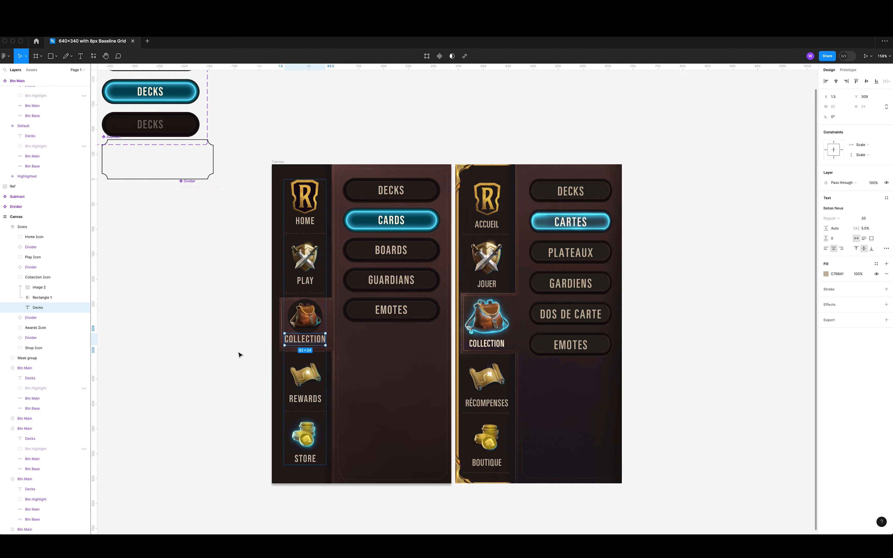
left_click(229, 355)
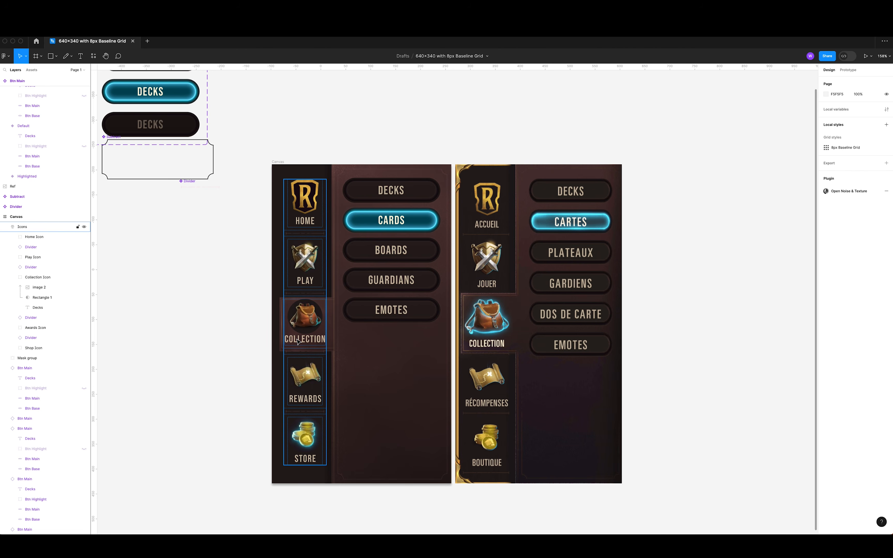
Recolour the Collection label with the cream FEF4DC sampled from the COLLECTION text in the reference.
left_click(35, 238)
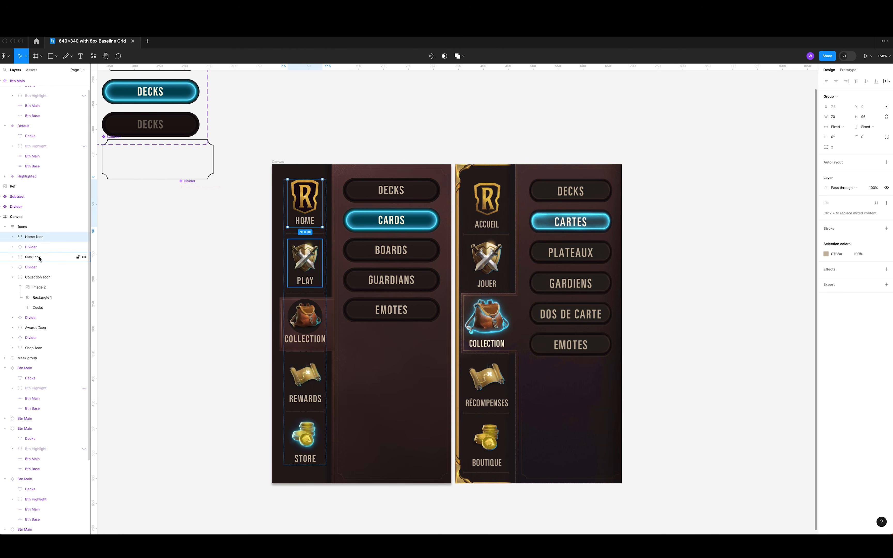
left_click(12, 237)
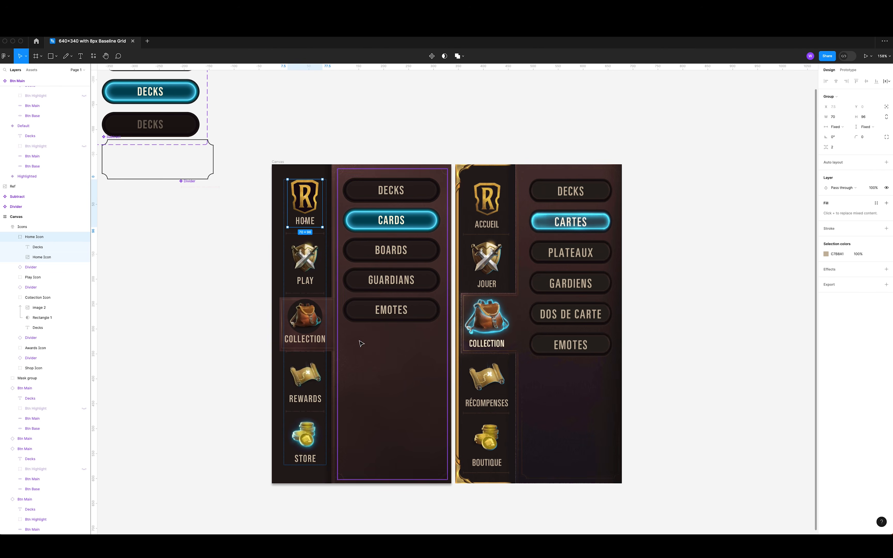
double_click(306, 343)
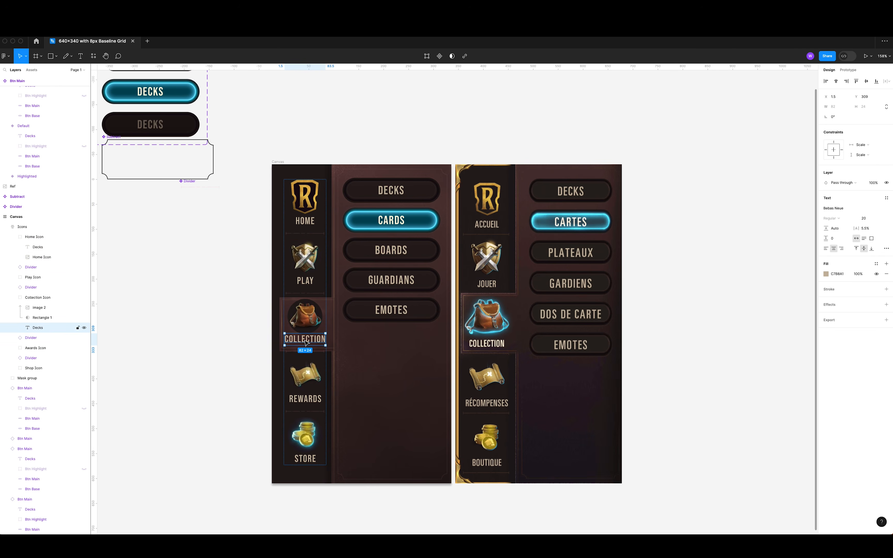
left_click(826, 274)
left_click(752, 382)
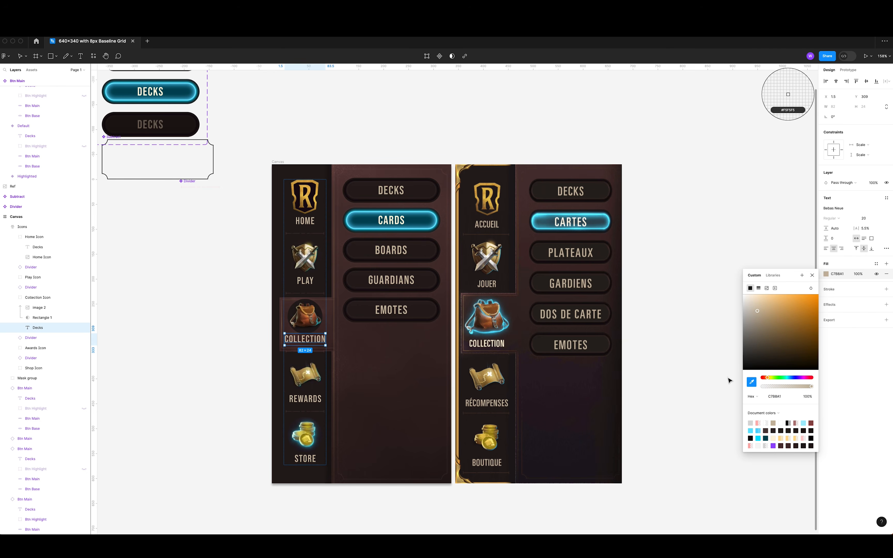
left_click(480, 341)
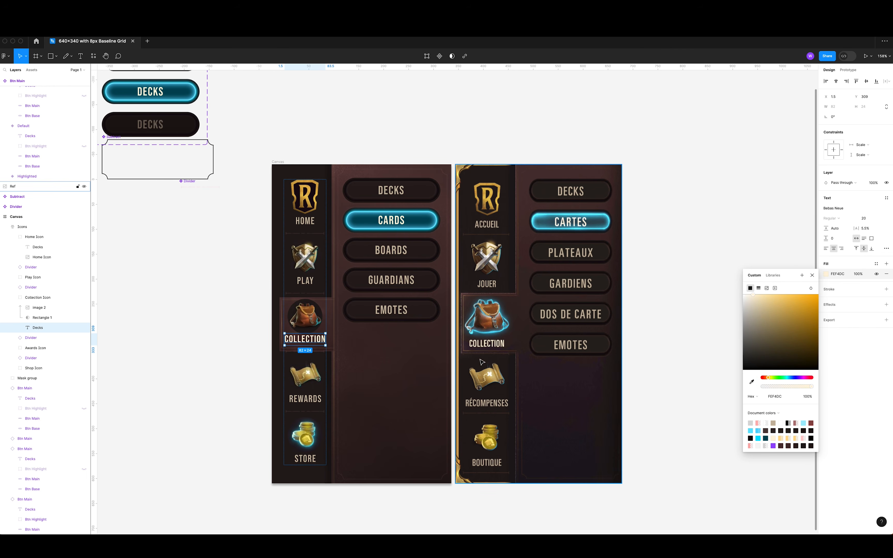
left_click(813, 275)
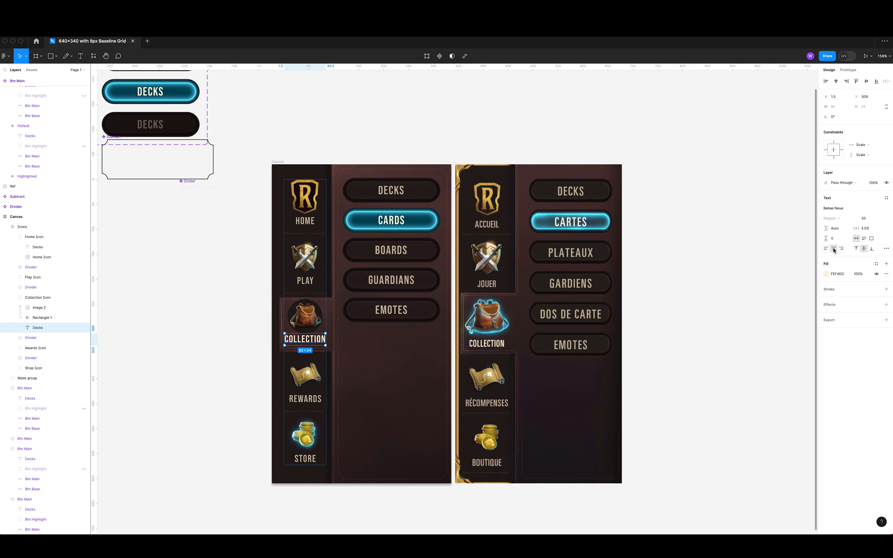
Set the Collection label's font size to 18.
left_click(868, 219)
type("18")
key("Return")
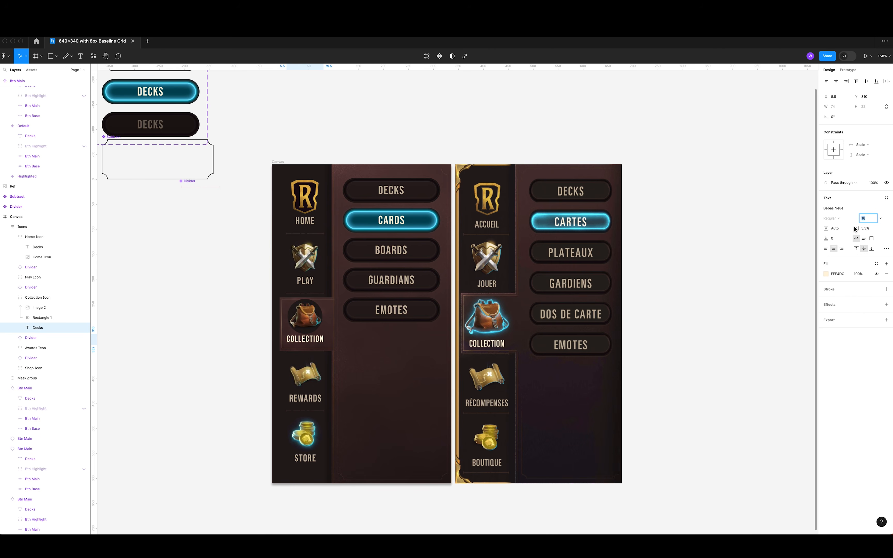
Set the font size of the Home, Play, Rewards and Store labels to 18.
left_click(12, 349)
left_click(12, 398)
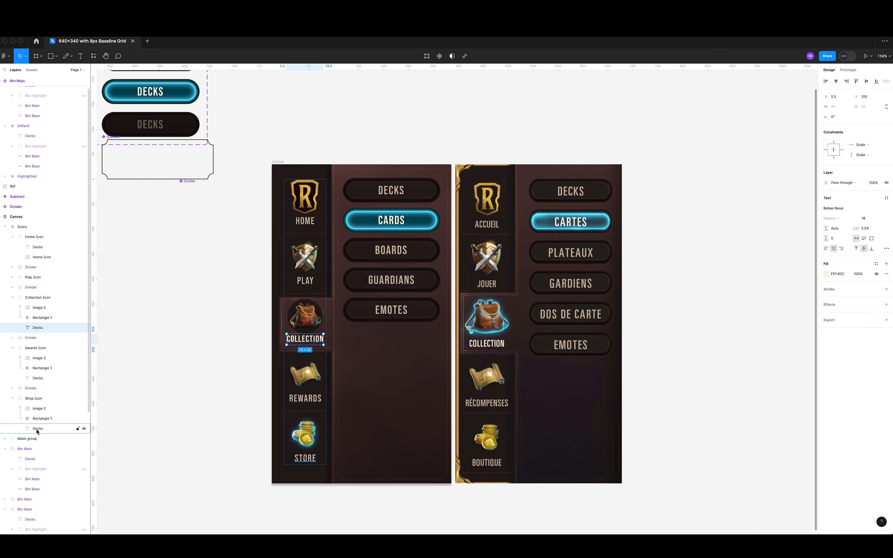
left_click(37, 429)
left_click(37, 378, "shift")
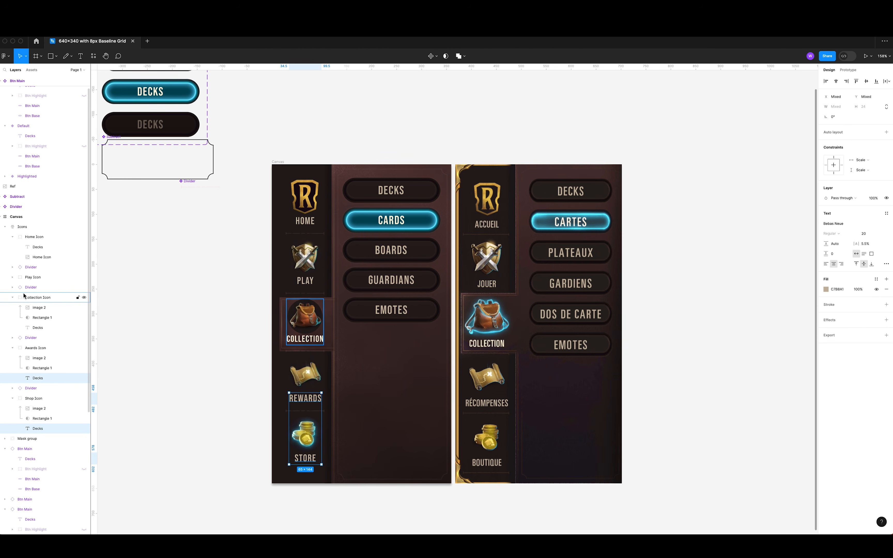
left_click(12, 277)
left_click(37, 308, "shift")
left_click(39, 258, "shift")
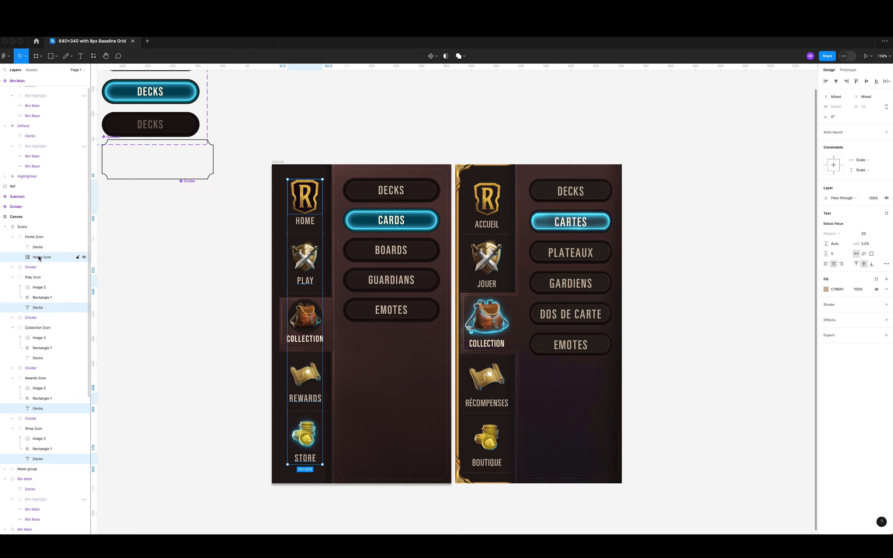
left_click(864, 234)
type("18")
key("Return")
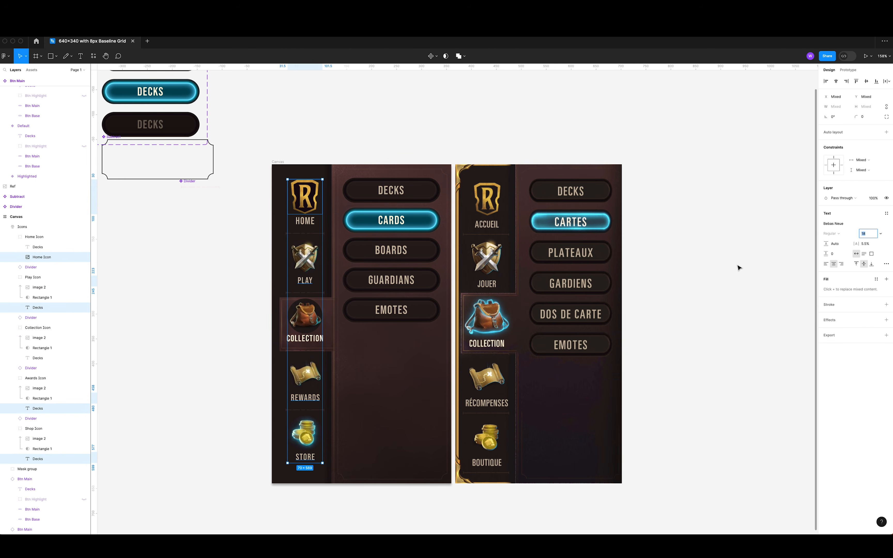
left_click(684, 279)
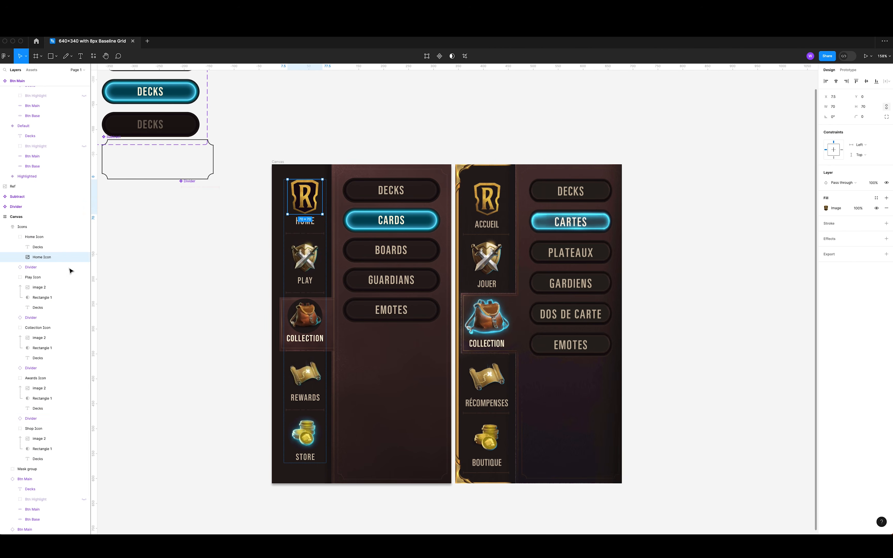
left_click(71, 251)
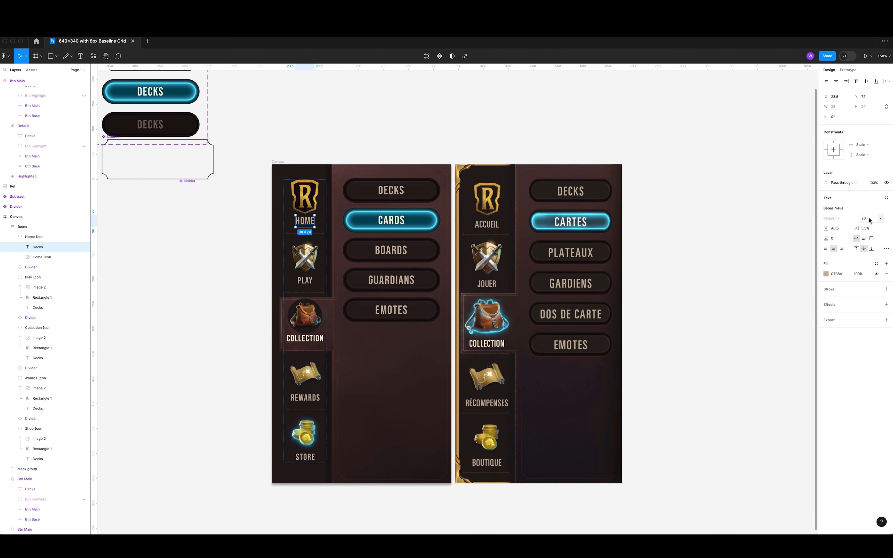
left_click(725, 260)
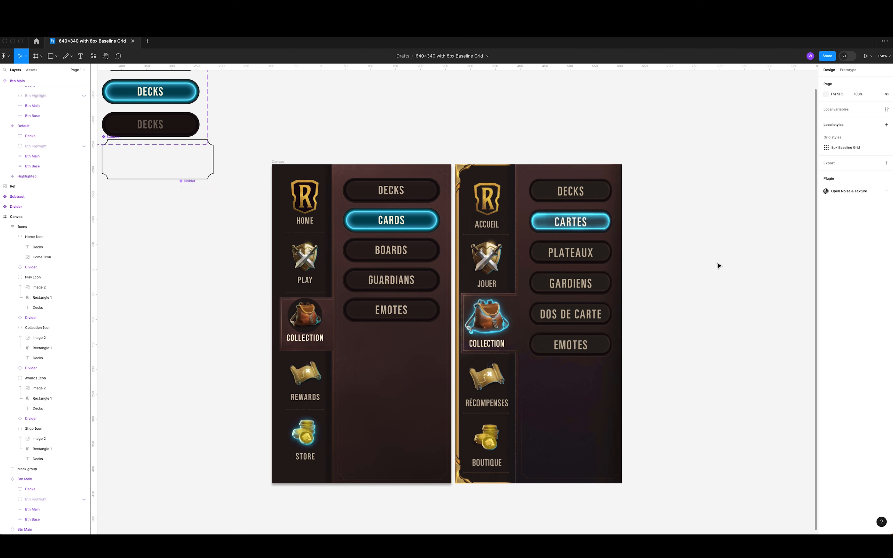
Delete the bag image and its circular mask rectangle from the Collection Icon group, keeping only the label.
left_click(312, 324)
key("Tab")
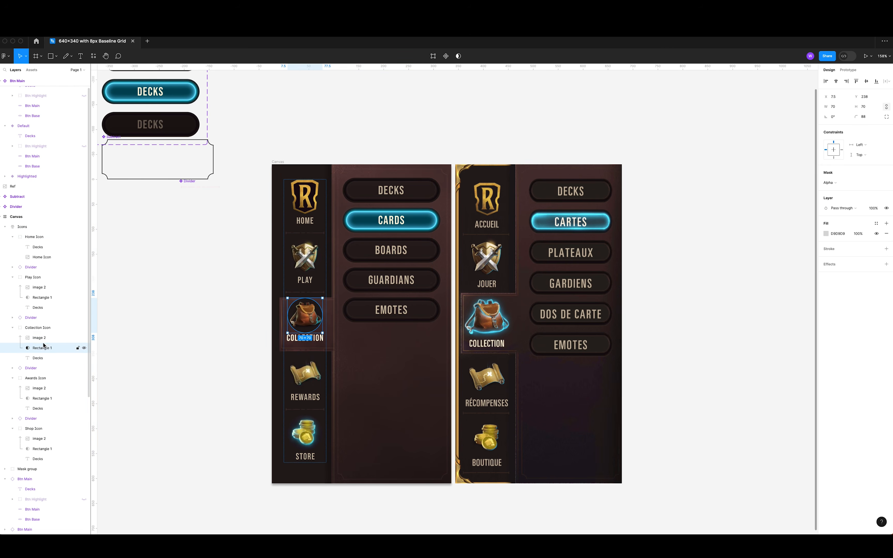
key("shift+Tab")
key("Tab")
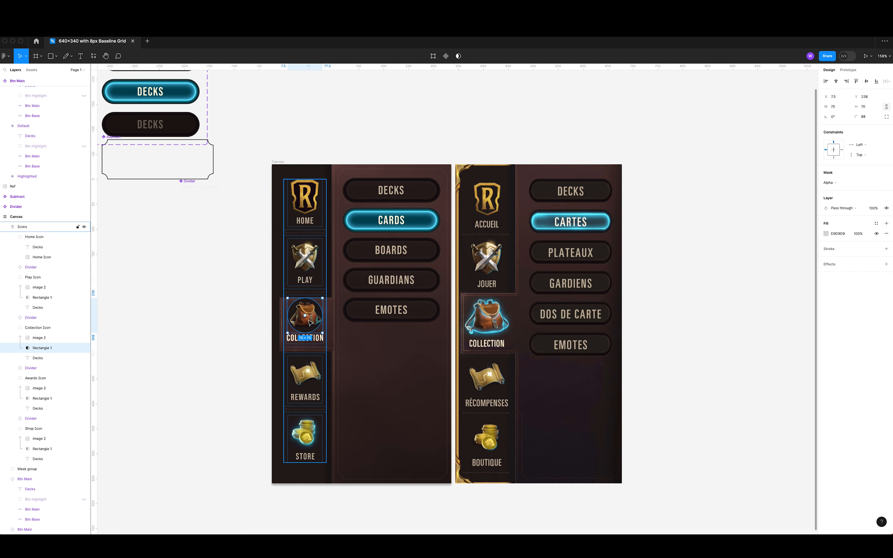
left_click(56, 338)
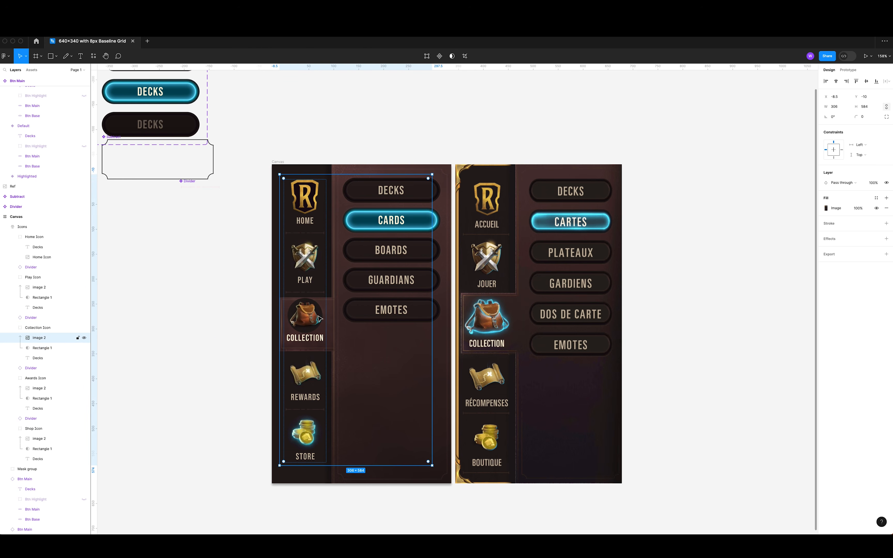
key("Delete")
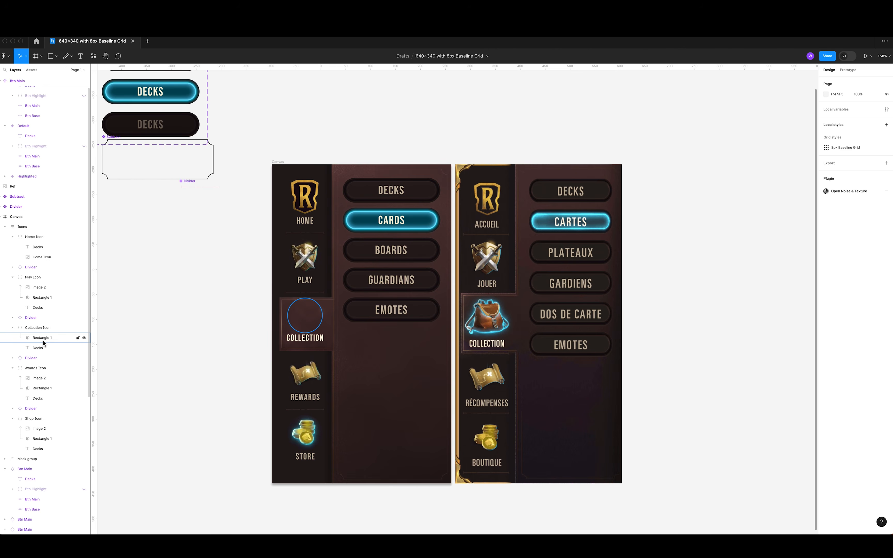
left_click(47, 341)
key("Delete")
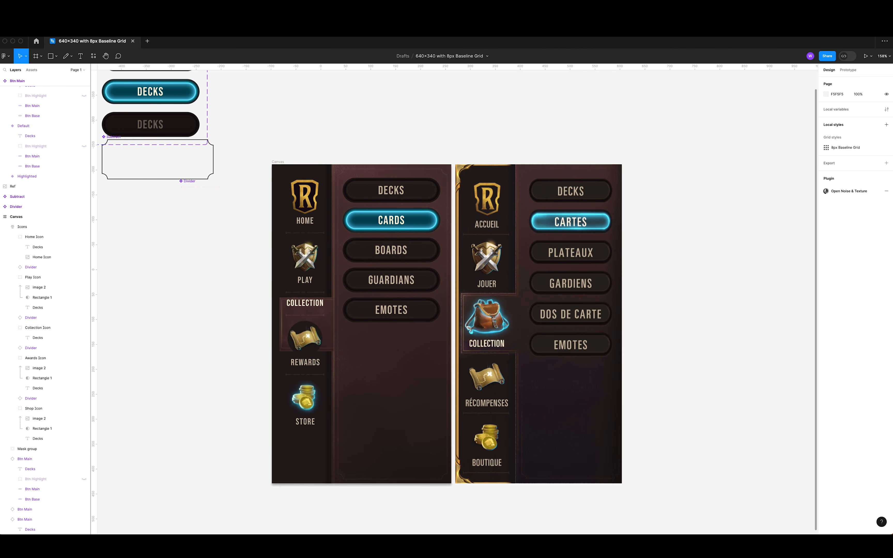
Try placing the coin-stack image on the empty area beside the canvas.
left_click_drag(174, 354, 206, 349)
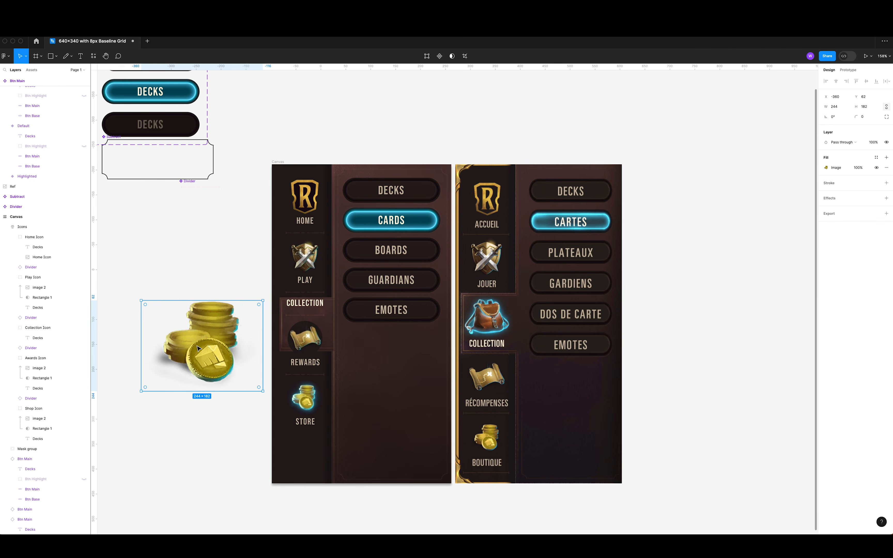
key("Delete")
Paste the coin-stack image into the Collection Icon group, scale it to 98 × 73 and place it on the highlighted tab.
left_click(42, 337)
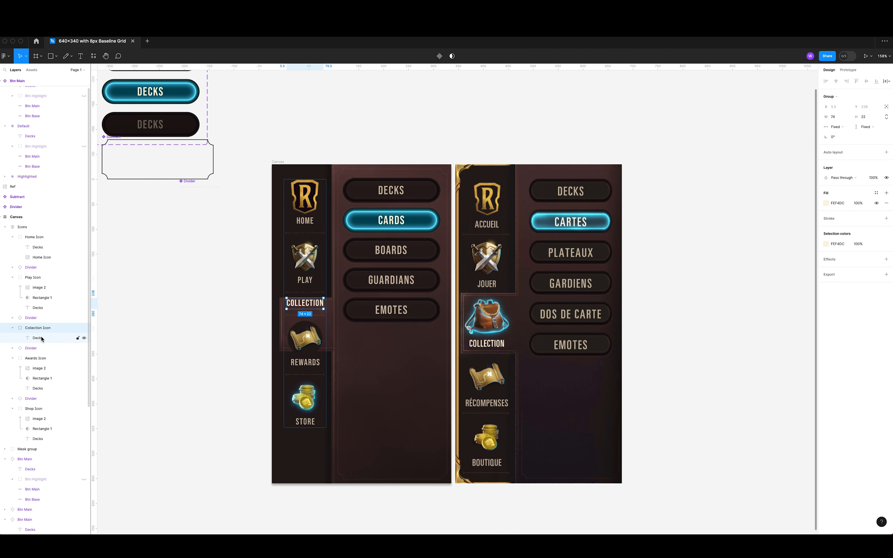
key("super+v")
left_click_drag(404, 296, 358, 319)
mouse_move(343, 320)
left_mouse_down()
mouse_move(346, 342)
mouse_move(330, 332)
left_mouse_up()
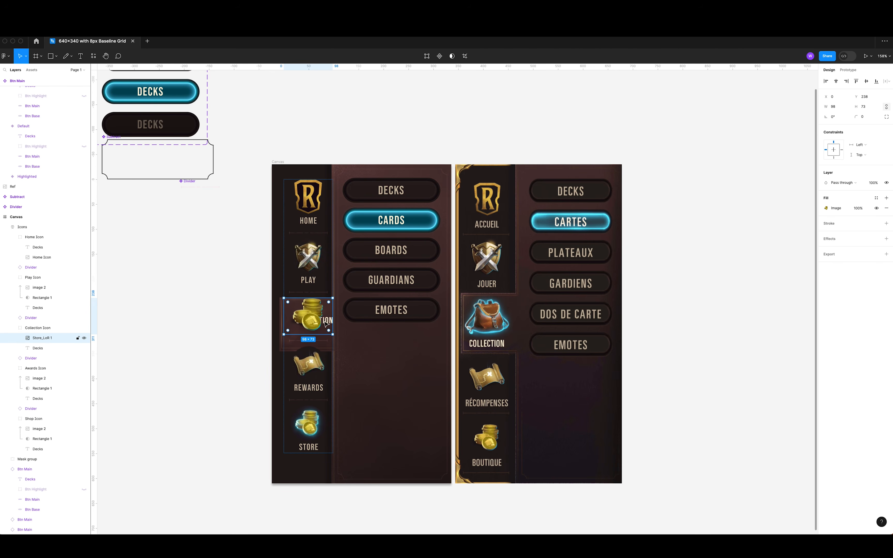
Move the Collection label below the coin-stack image and centre it under the image.
left_click(326, 321)
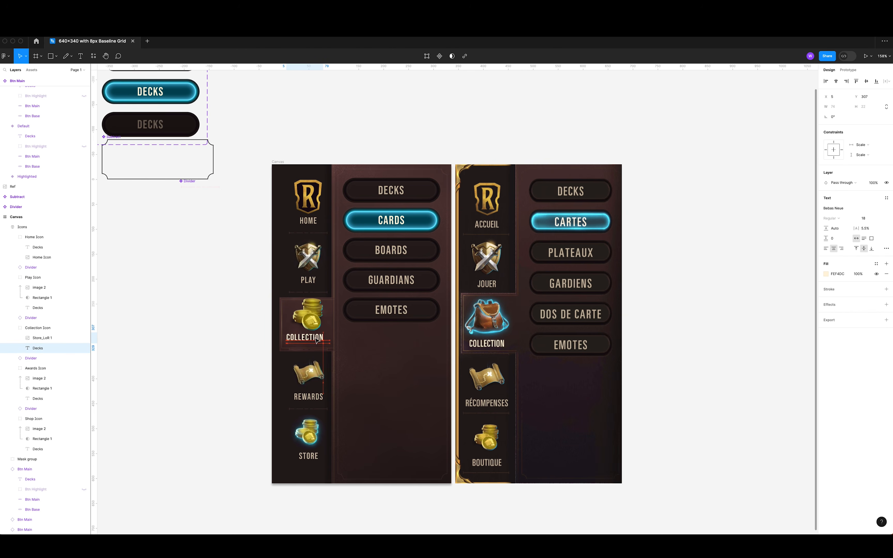
left_click_drag(316, 340, 319, 341)
left_click(84, 339)
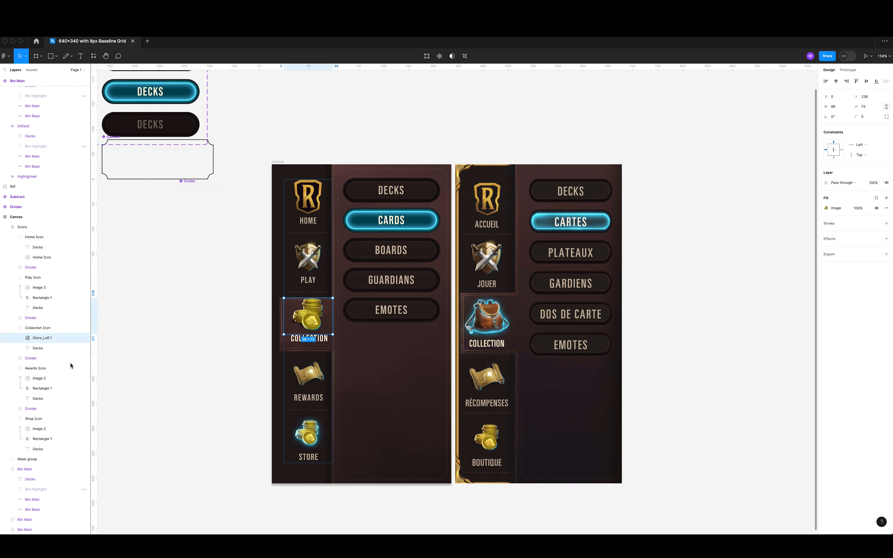
Nudge the whole Icons frame to X 20, Y 37 to align the icons within the sidebar.
left_click(37, 328)
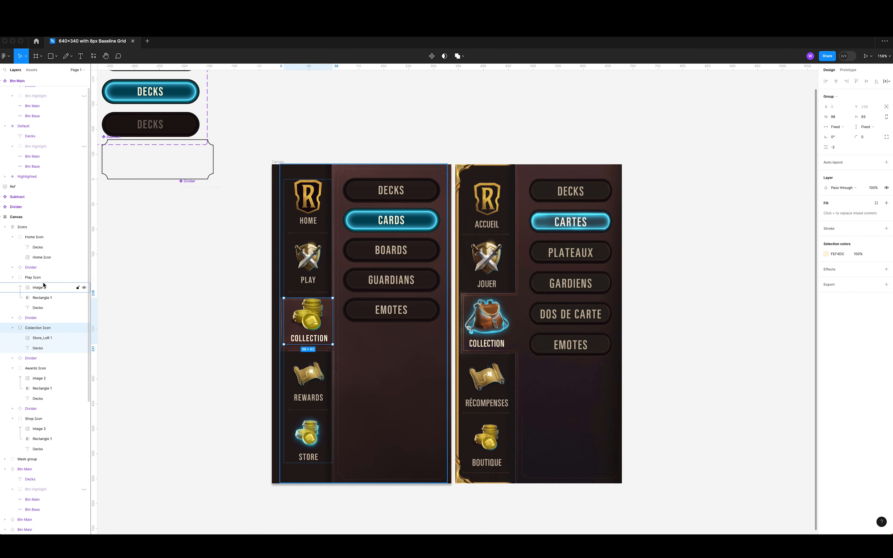
left_click(44, 228)
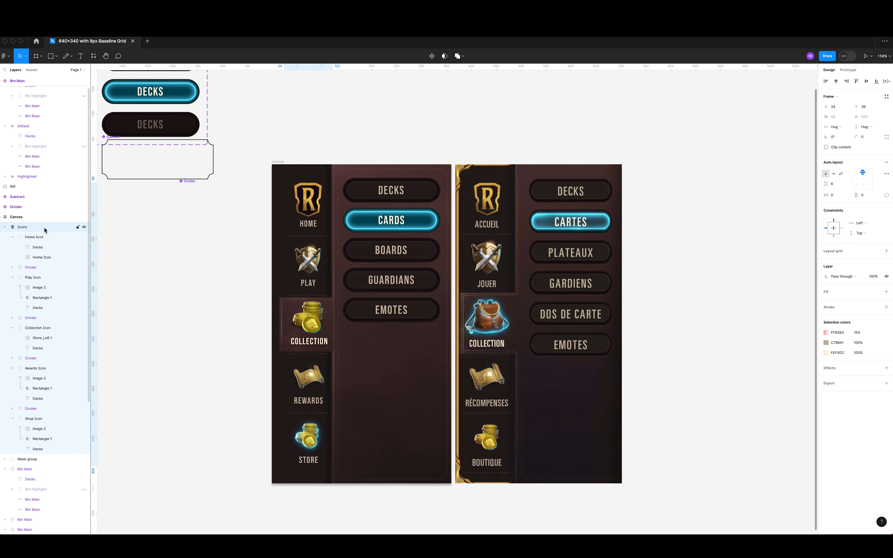
key("Left")
key("Left")
key("Left")
key("Left")
key("Down")
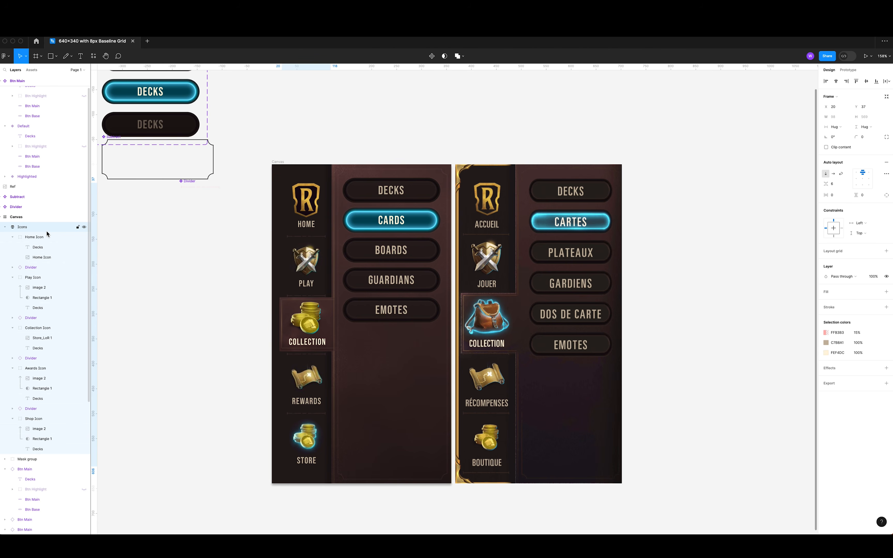
left_click(251, 326)
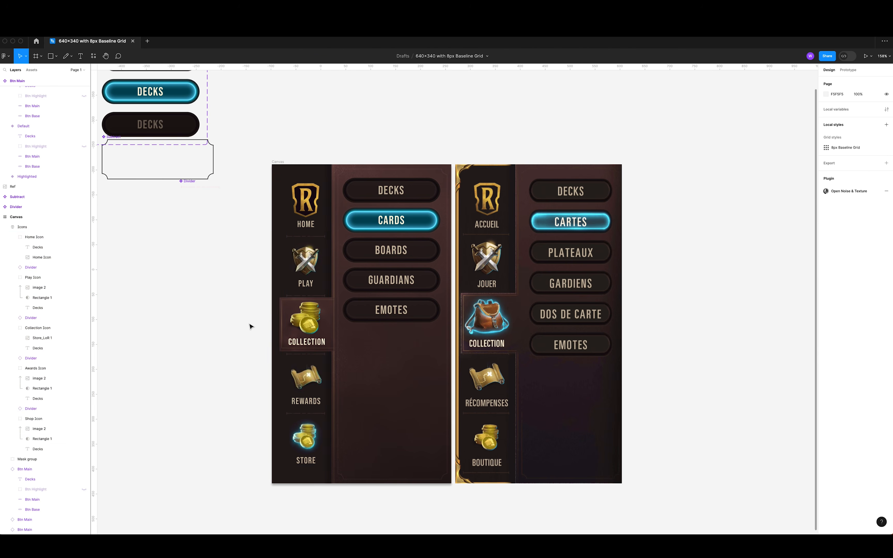
Shrink the coin-stack image to 92 × 69 and nudge the Icons frame to X 21, Y 38.
left_click(43, 337)
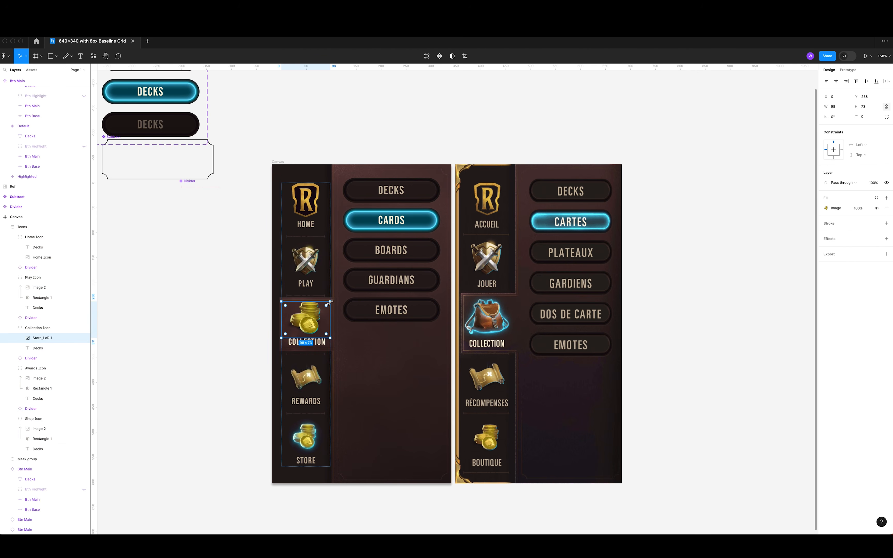
left_click_drag(330, 302, 327, 302)
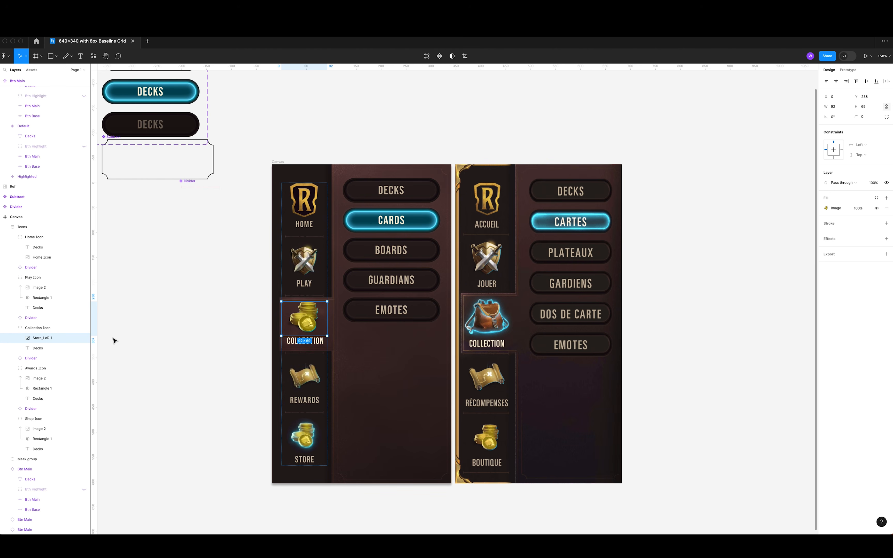
left_click(37, 328)
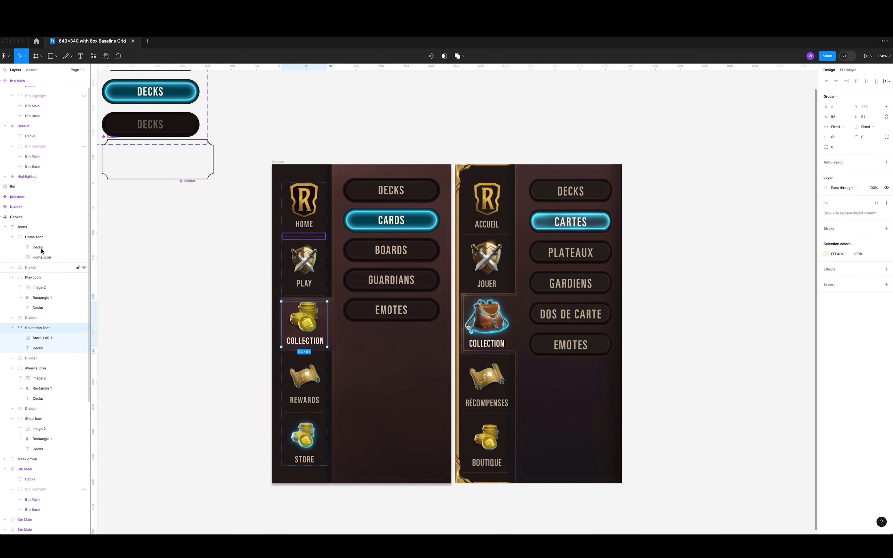
left_click(38, 231)
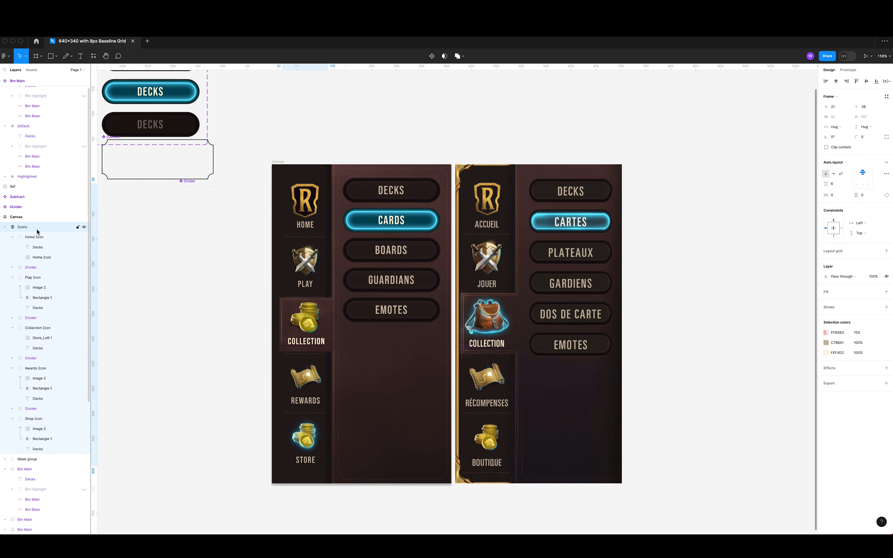
left_click(189, 327)
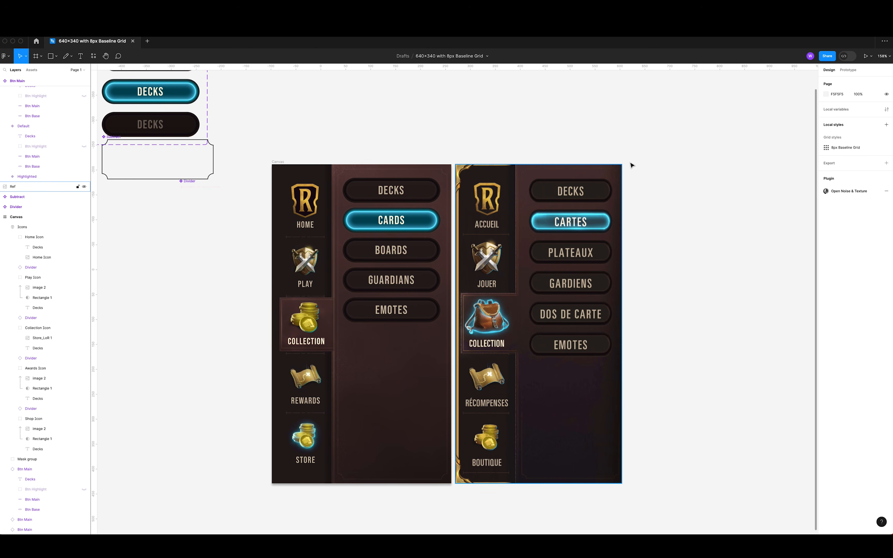
Cut the section of the button panel's border line that crosses the Collection tab by adding points to the Rectangle 6 path.
left_click(336, 255)
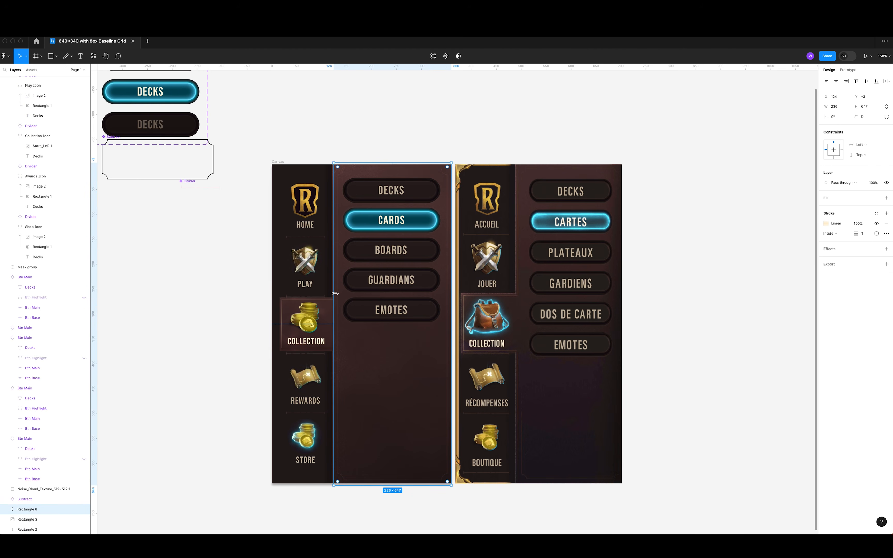
scroll(340, 311, "up", 10)
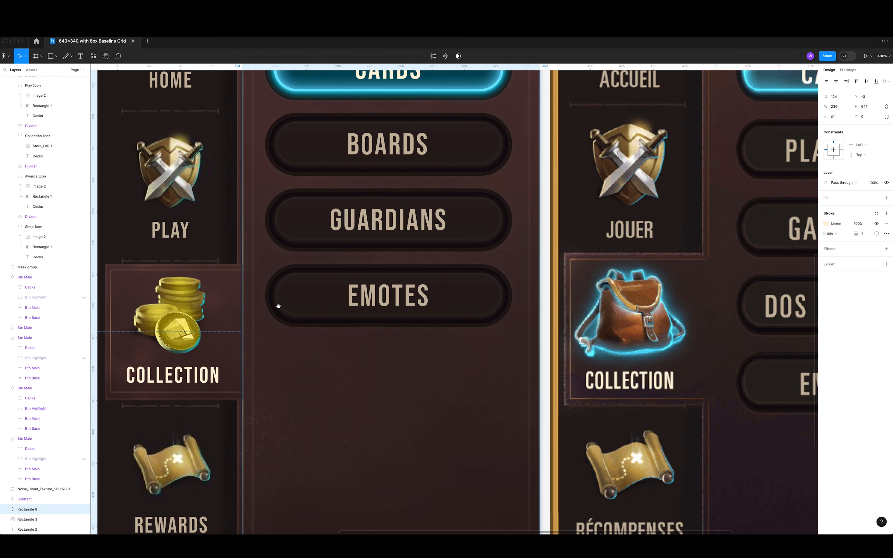
scroll(278, 306, "left", 3)
double_click(300, 307)
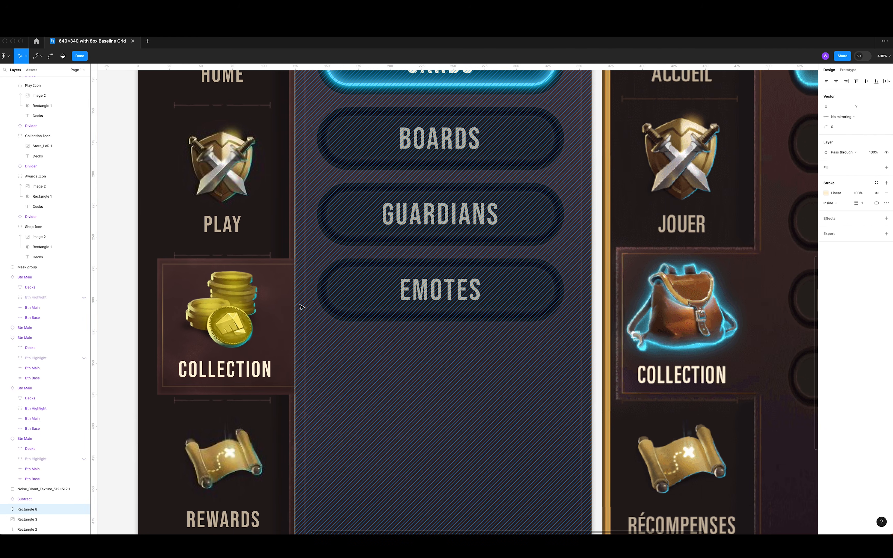
key("p")
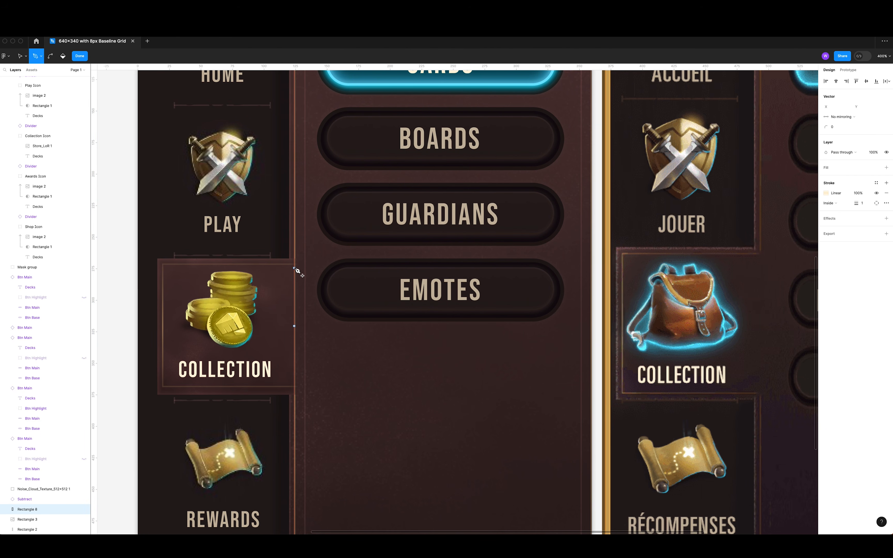
left_click(294, 263)
left_click(294, 343)
key("Escape")
key("Return")
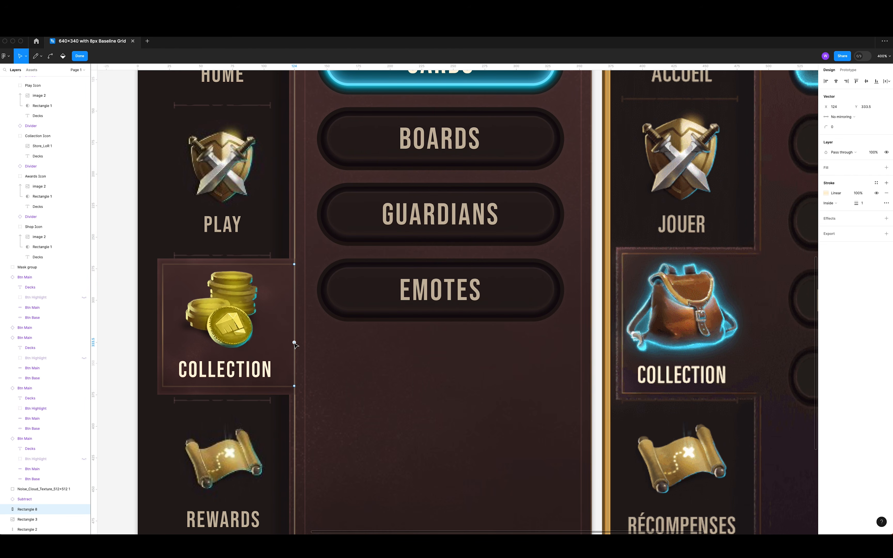
key("Escape")
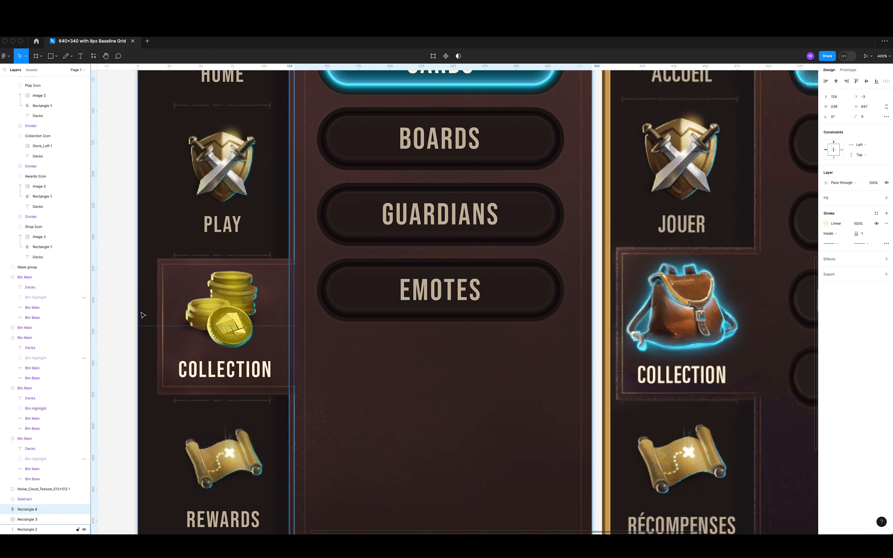
left_click(123, 302)
key("minus")
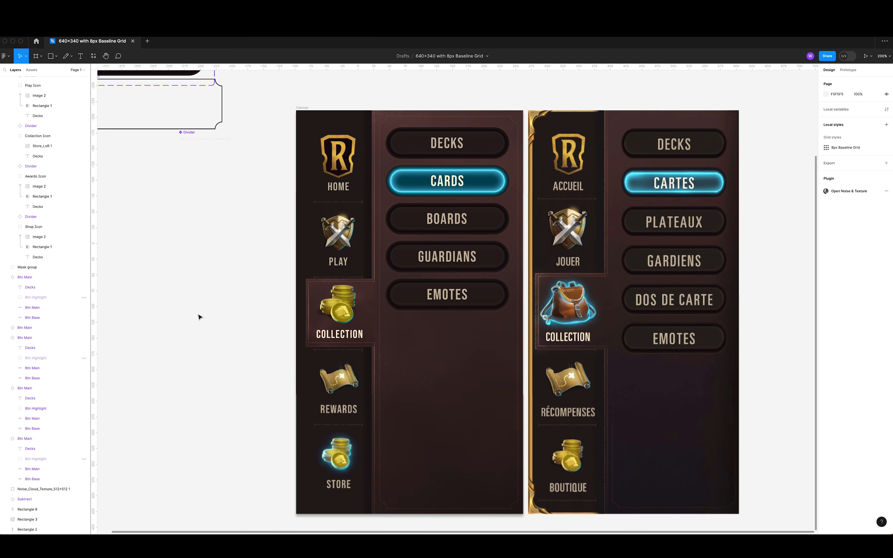
key("minus")
key("equal")
Check the button panel's border stroke and compare the recreated menu with the reference image.
left_click(378, 269)
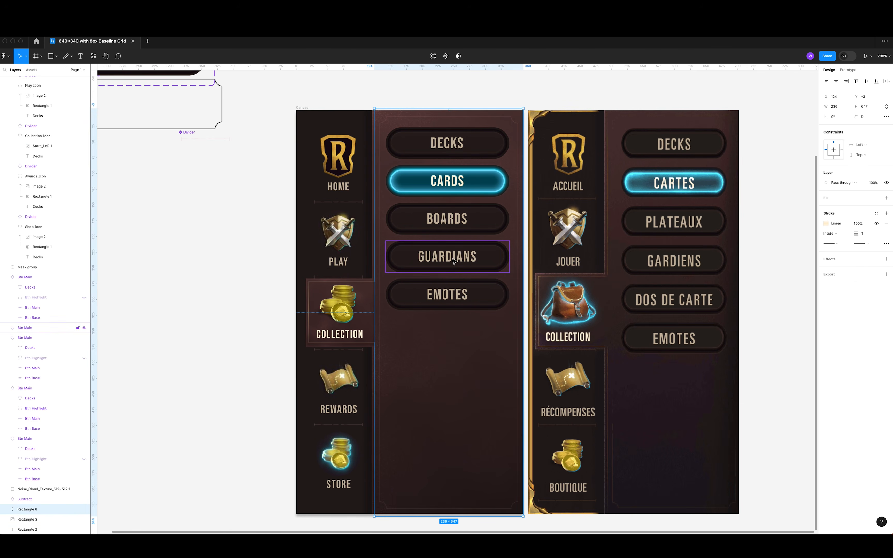
left_click(862, 224)
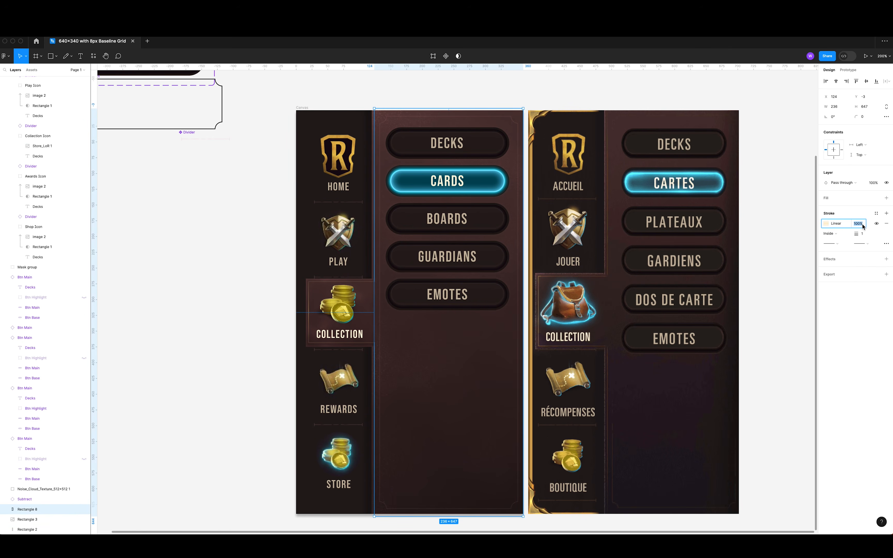
left_click(197, 241)
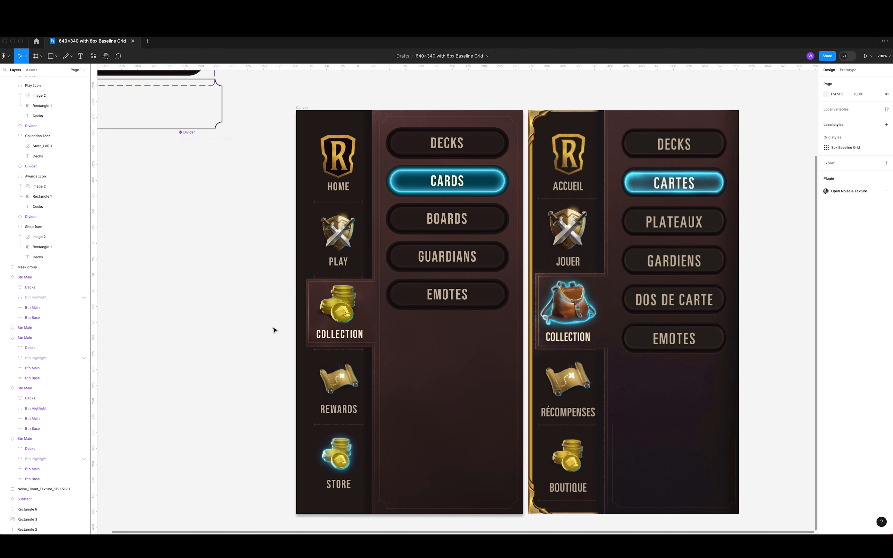
left_click(349, 354)
left_click(193, 355)
scroll(209, 324, "down", 2)
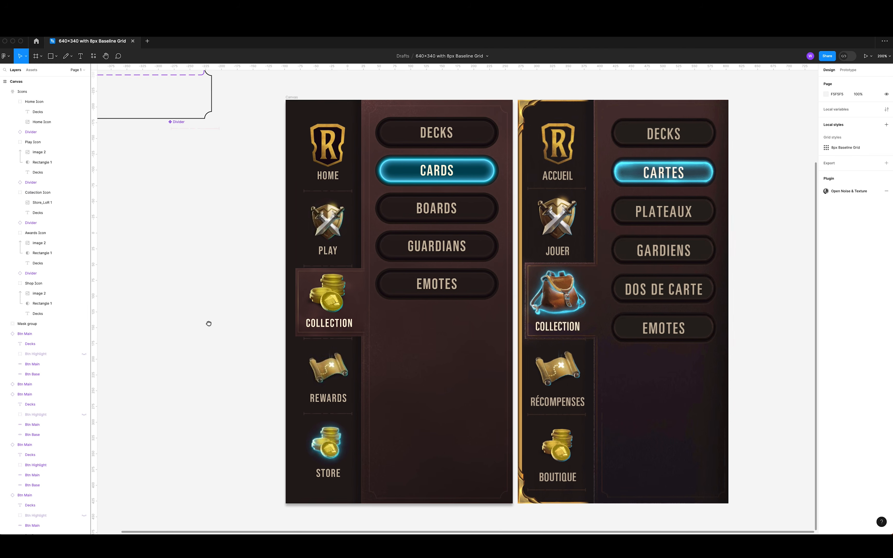
scroll(373, 242, "right", 5)
scroll(372, 242, "up", 2)
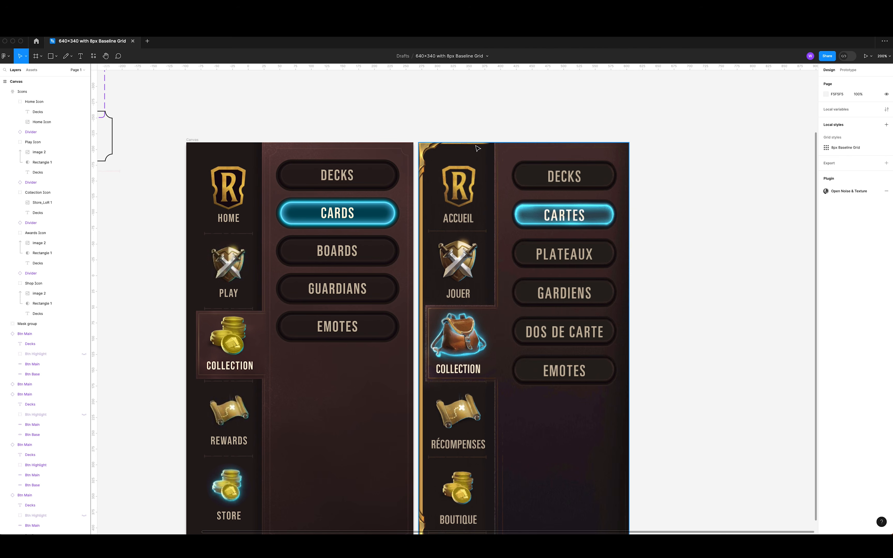
scroll(458, 178, "down", 3)
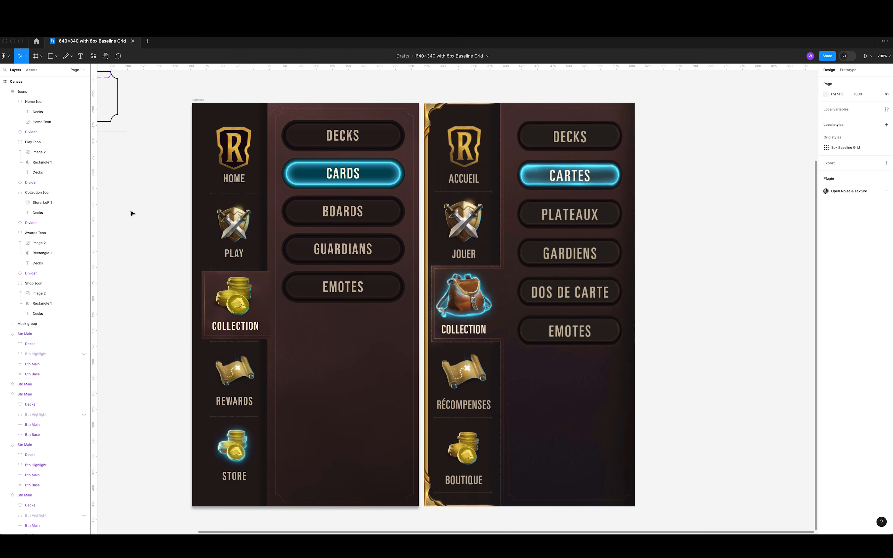
Draw a 6 × 640 rectangle along the canvas's left edge and switch its fill to a linear gradient.
left_click(51, 56)
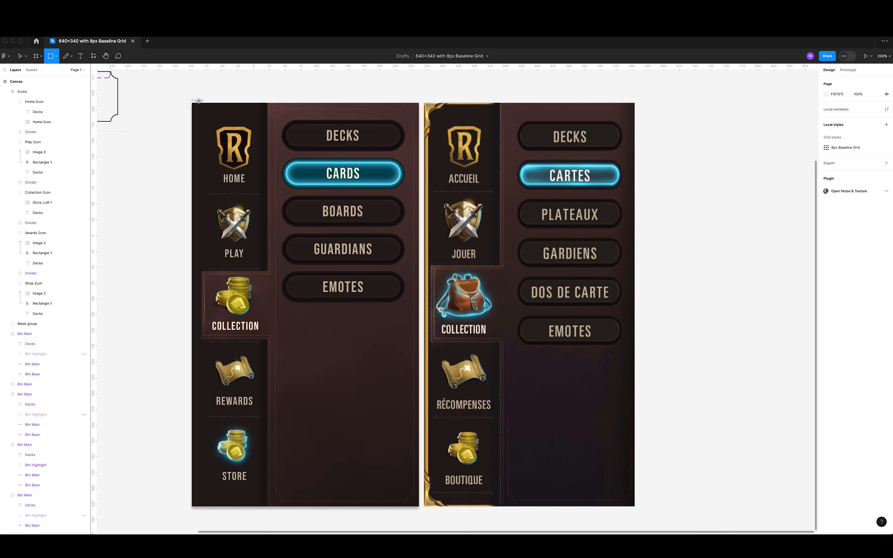
mouse_move(192, 103)
left_mouse_down()
mouse_move(191, 515)
mouse_move(196, 508)
left_mouse_up()
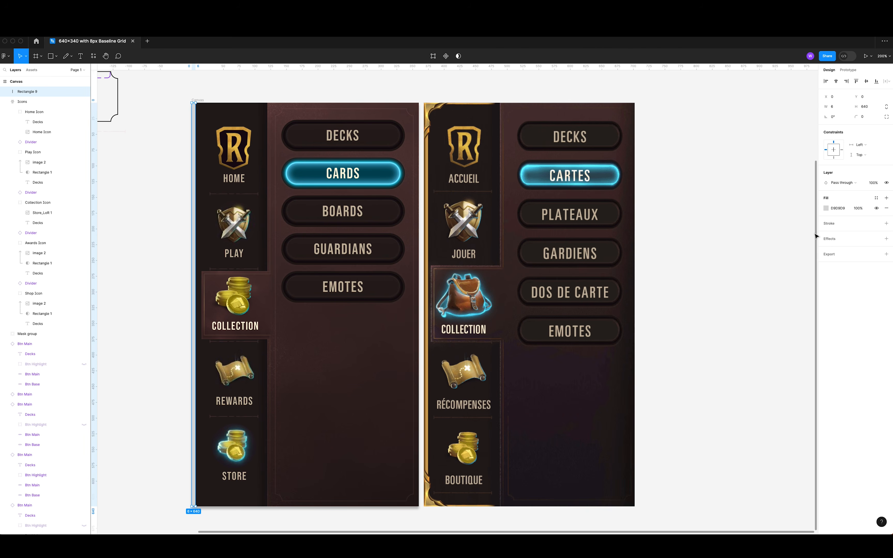
left_click(825, 208)
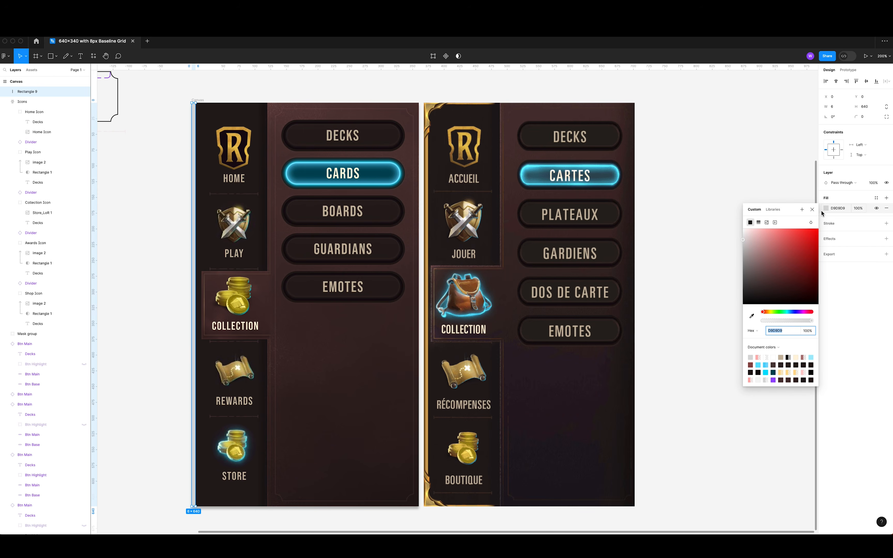
left_click(759, 222)
left_click(751, 351)
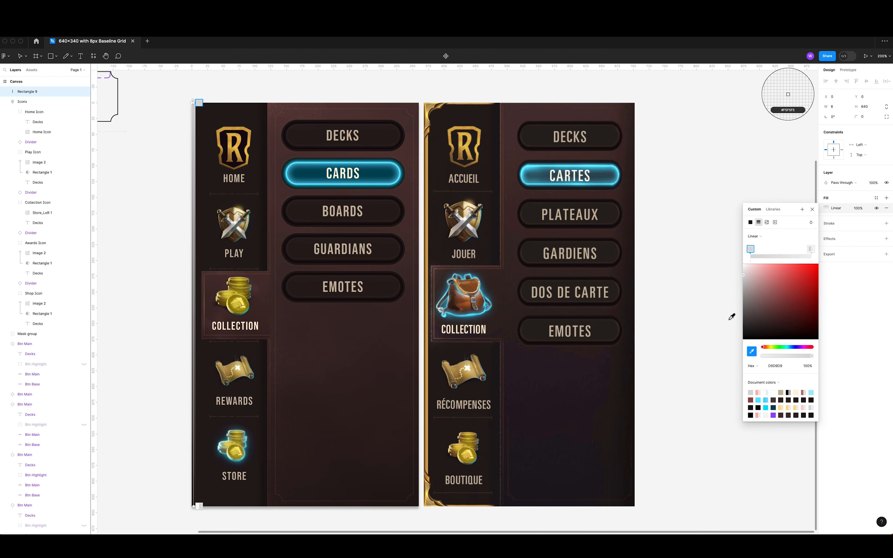
key("Escape")
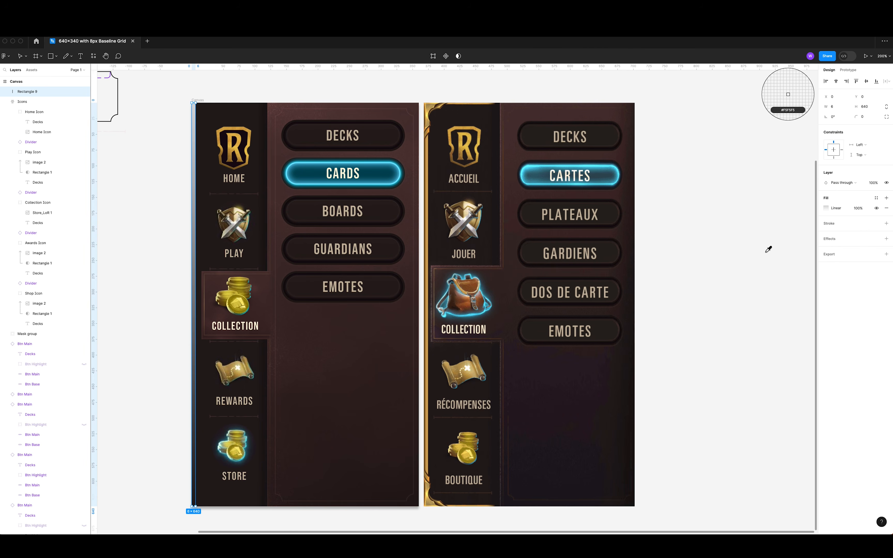
Sample the gradient's start colour C9A25A and end colour 725429 from the reference's gold edge strip.
left_click(826, 208)
left_click(750, 249)
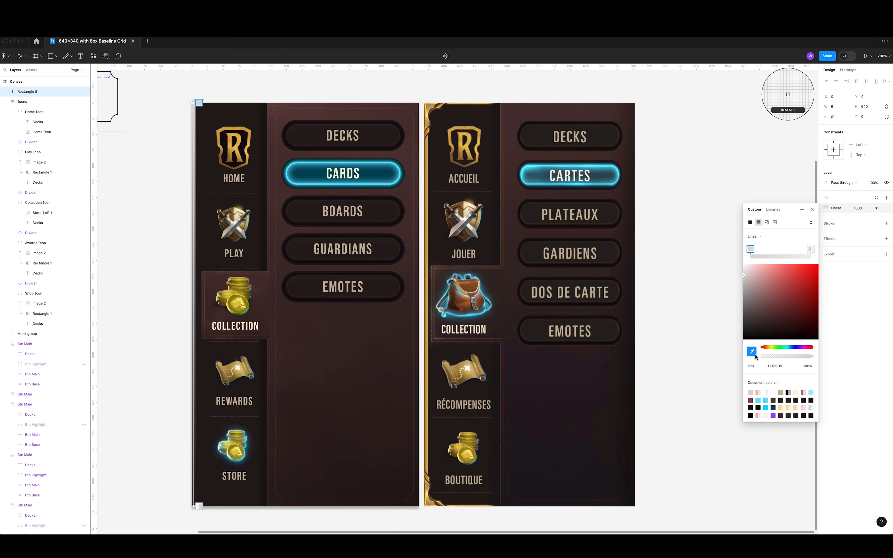
left_click(427, 254)
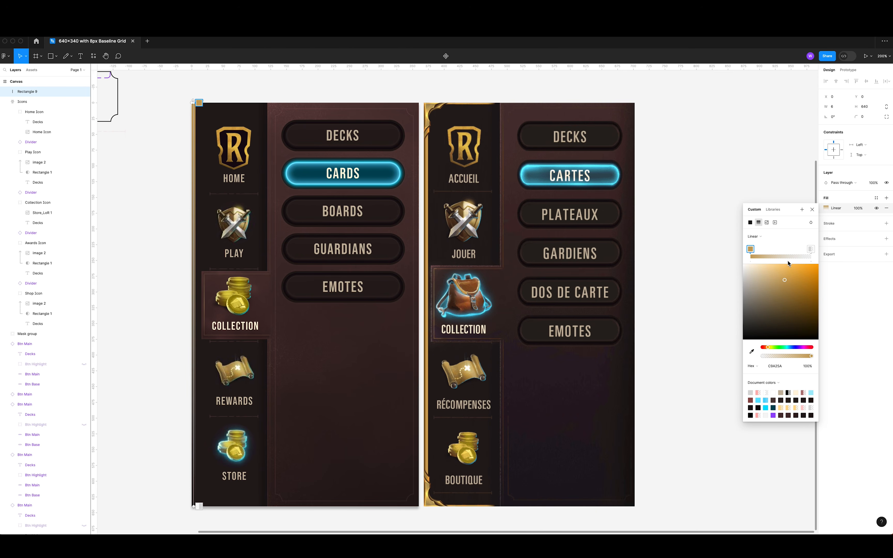
left_click(810, 249)
left_click(752, 350)
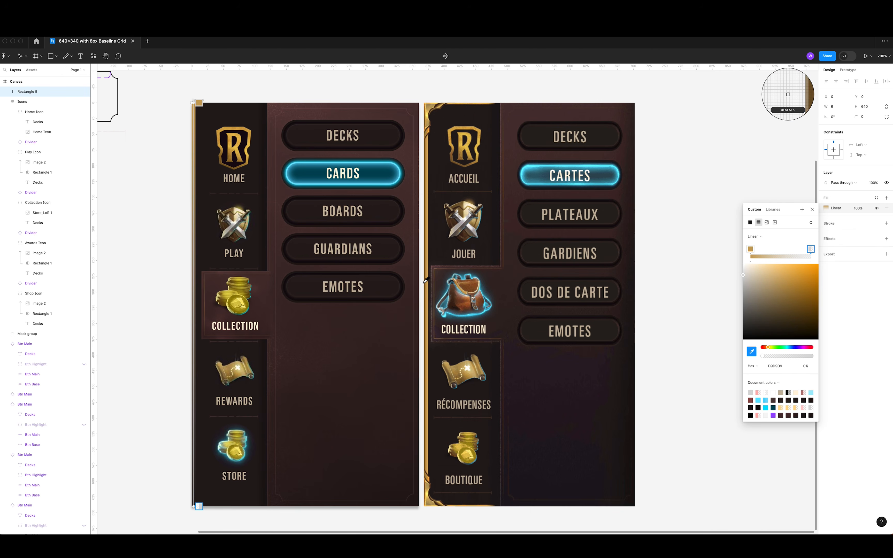
left_click(426, 286)
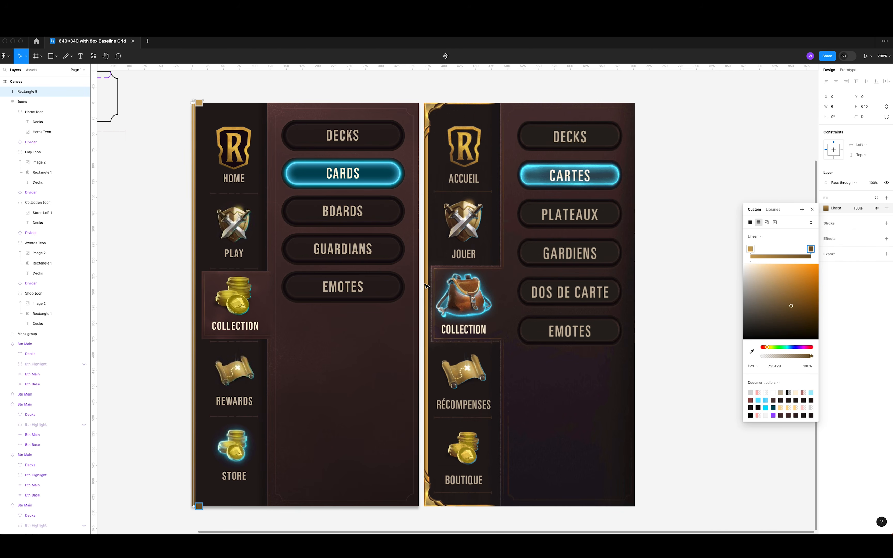
Reorient the gold edge strip's linear gradient so it runs horizontally across the strip's width.
left_click(812, 209)
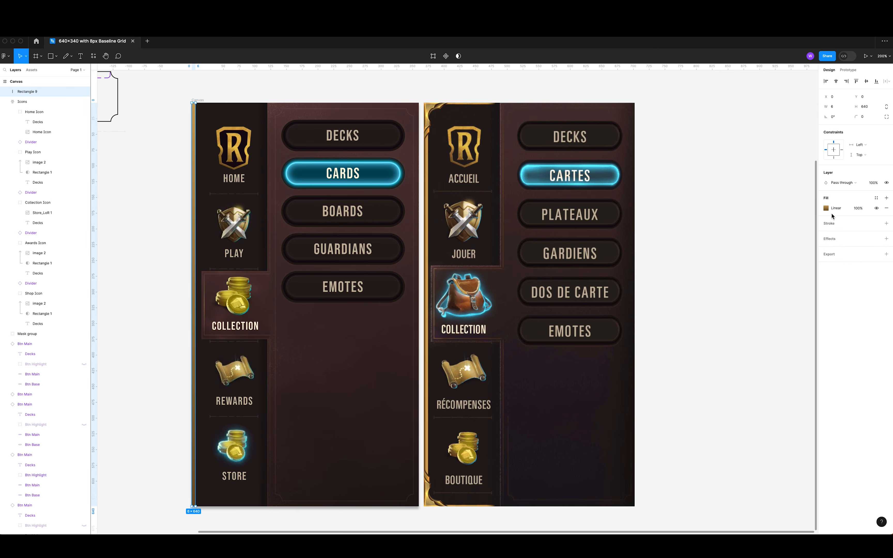
left_click(826, 208)
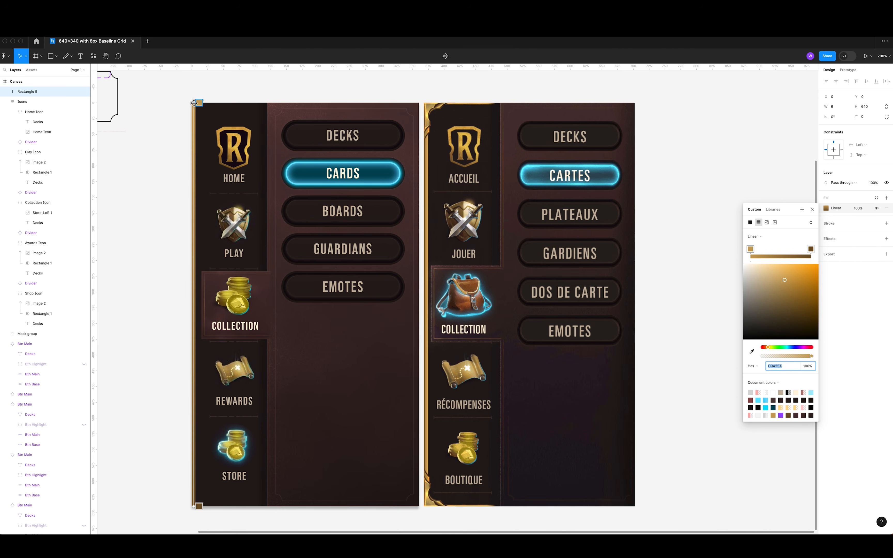
left_click_drag(193, 507, 195, 313)
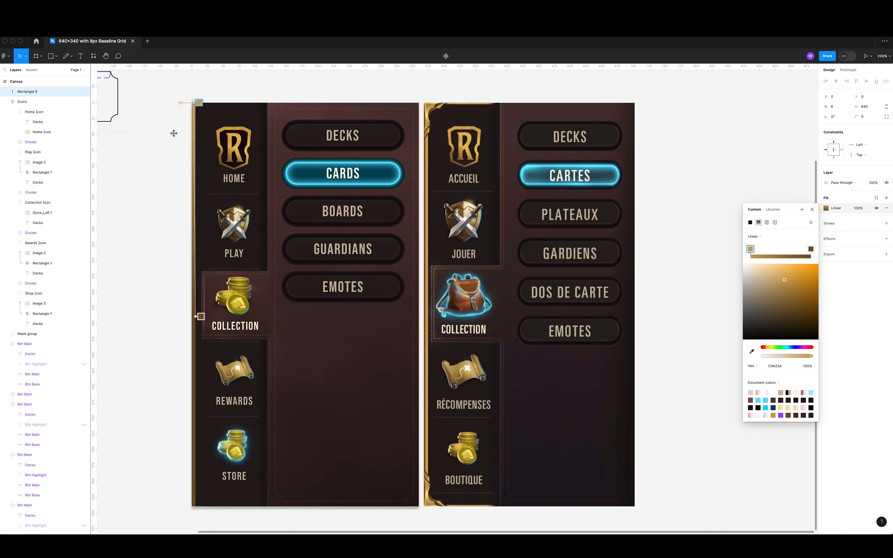
left_click_drag(193, 101, 192, 316)
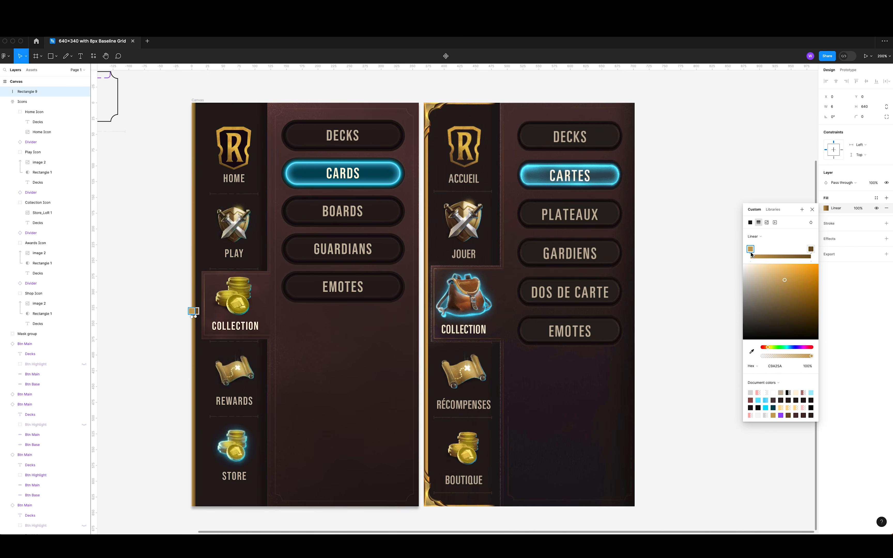
Build a four-stop dark brown to light gold gradient on the edge strip, with 846231 as the darkest stop.
left_click_drag(770, 249, 797, 251)
left_click(789, 254)
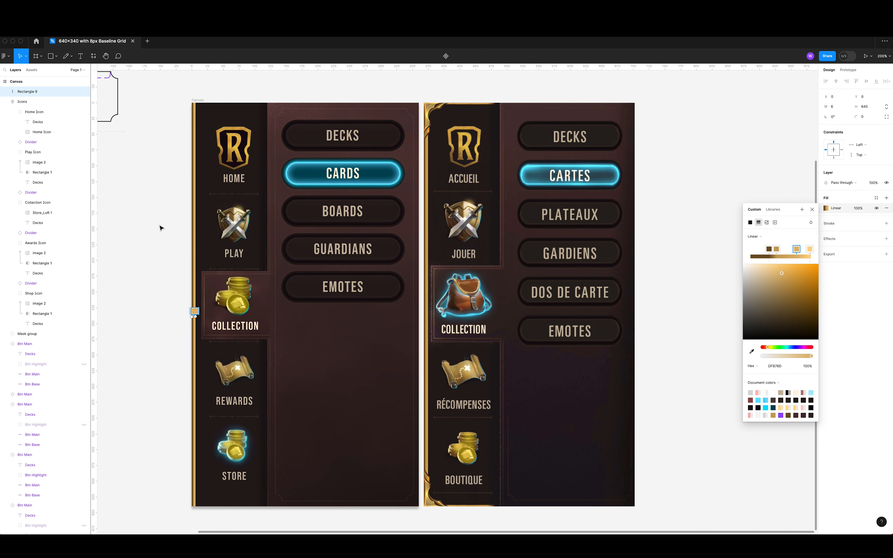
left_click(769, 248)
left_click_drag(789, 302, 790, 301)
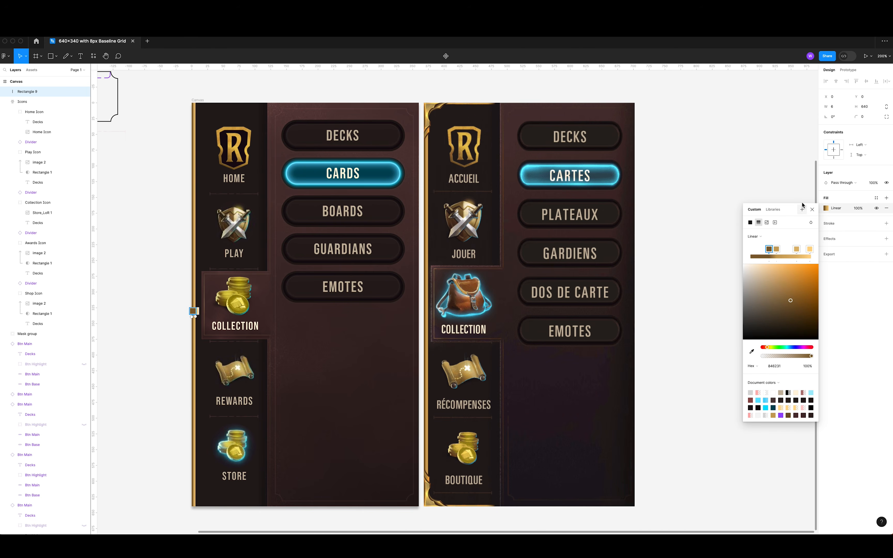
left_click(812, 209)
left_click(777, 220)
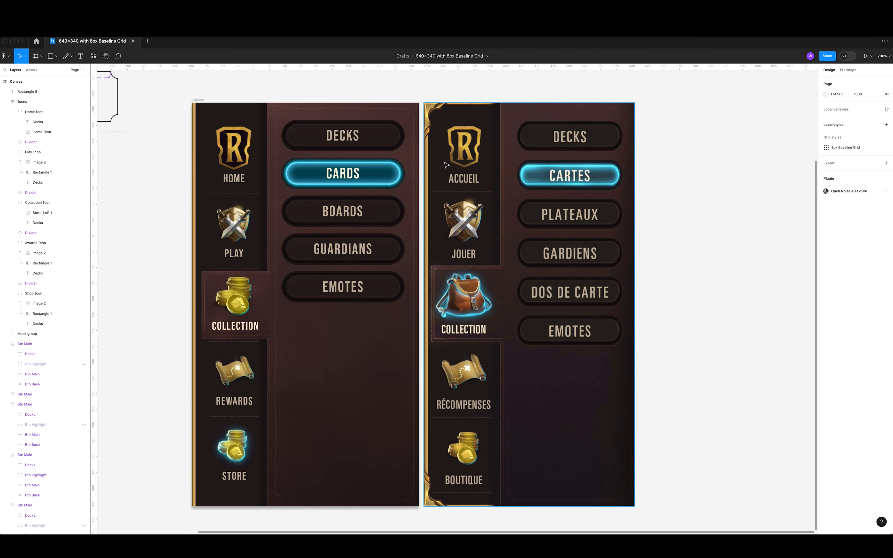
Duplicate the gold edge strip, rotate the copy by -90°, and place it along the sidebar's top edge as a 4 × 120 strip.
left_click(192, 182)
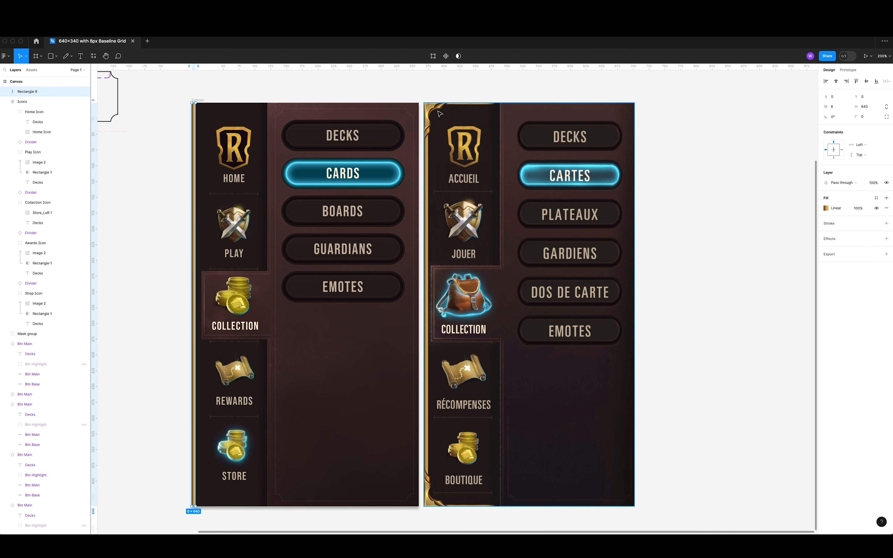
key("super+d")
scroll(439, 114, "up", 2)
left_click_drag(212, 122, 408, 328)
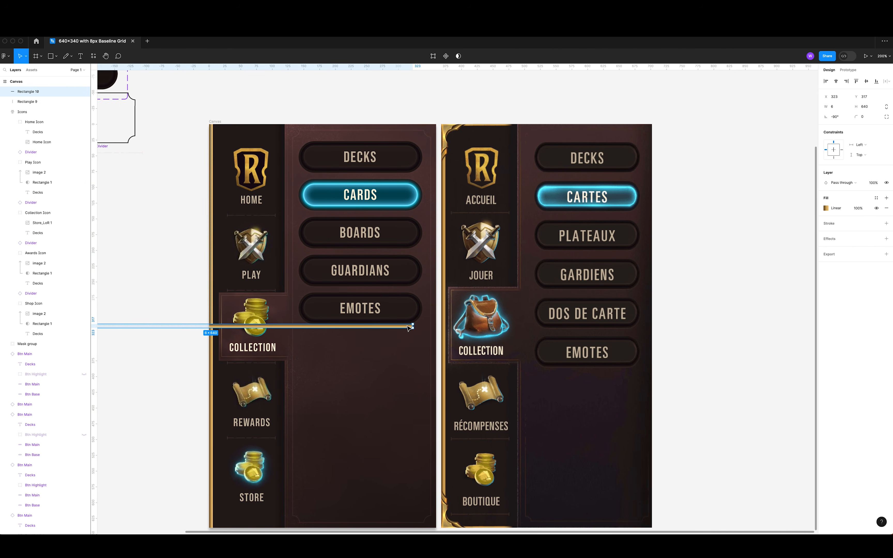
left_click_drag(210, 326, 210, 125)
Move both gold strips down the layer order to below Rectangle 3.
left_click(33, 92)
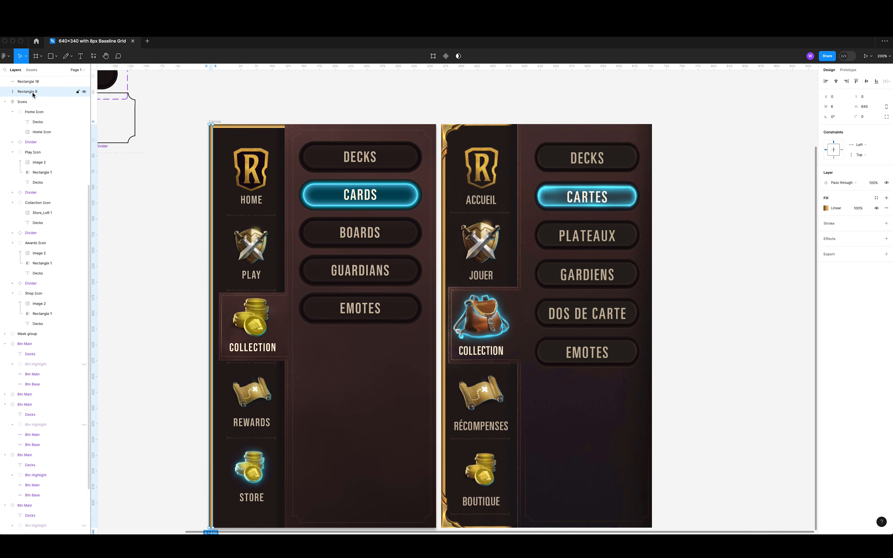
scroll(32, 95, "down", 5)
key("Escape")
left_click(249, 127)
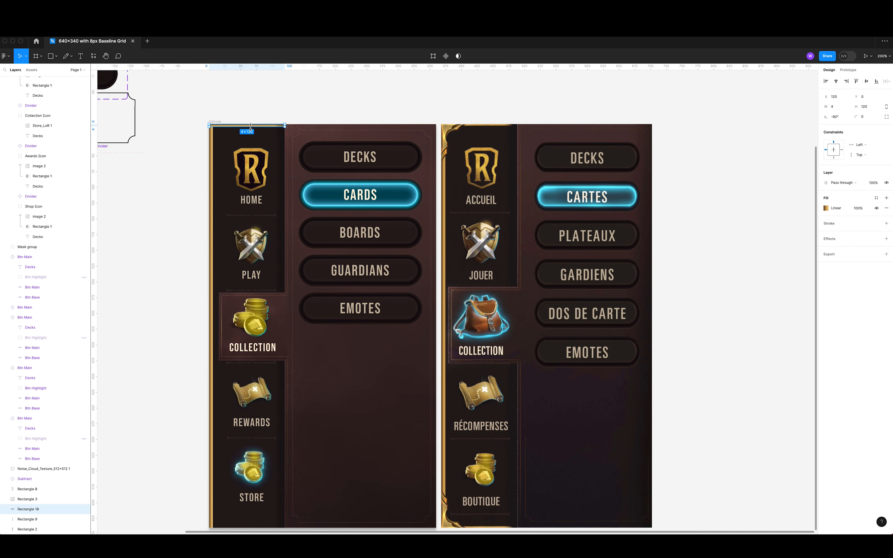
Copy the top gold strip to the sidebar's bottom edge at Y 636 and check its gradient so the dark side faces outward.
scroll(284, 134, "left", 3)
scroll(284, 134, "up", 10)
double_click(372, 166)
left_click_drag(372, 164, 349, 171)
scroll(394, 183, "up", 3)
scroll(355, 180, "down", 10)
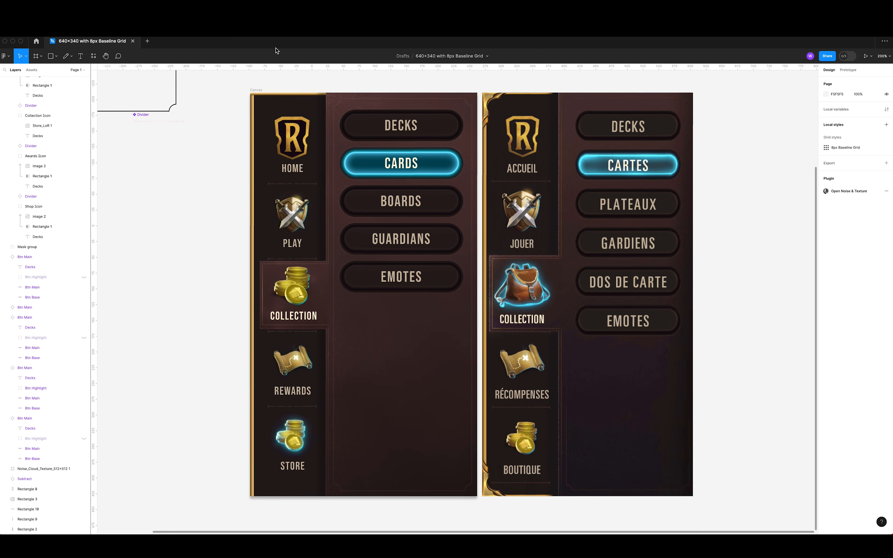
left_click_drag(299, 342, 289, 522)
scroll(286, 508, "up", 15)
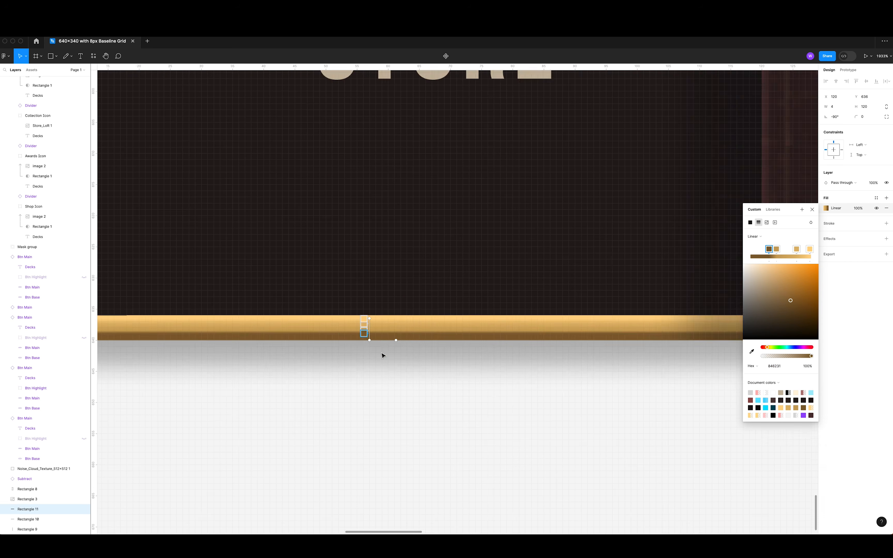
left_click(409, 400)
scroll(450, 432, "down", 15)
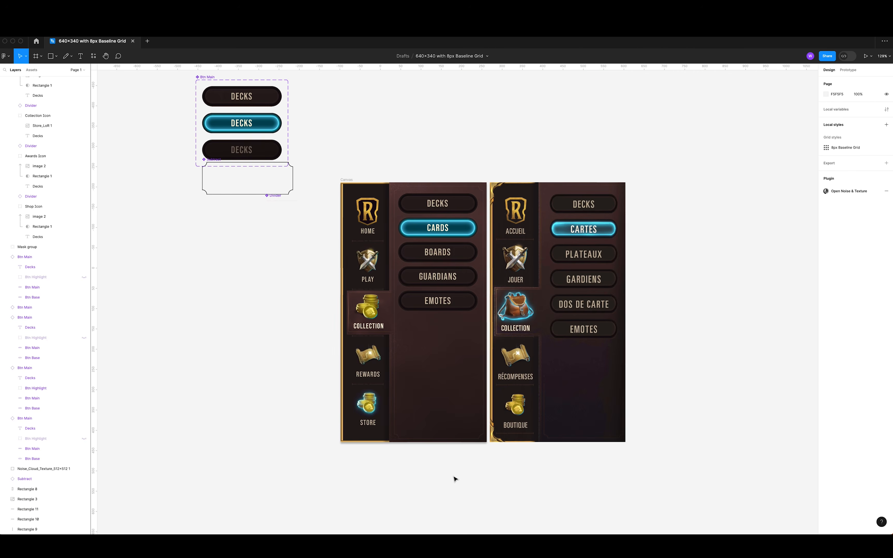
Draw a rectangle about 54 × 61 near the button panel's upper corner and move it over the Decks button.
scroll(454, 478, "up", 2)
scroll(440, 178, "up", 8)
key("r")
mouse_move(334, 211)
left_mouse_down()
mouse_move(430, 343)
mouse_move(456, 349)
left_mouse_up()
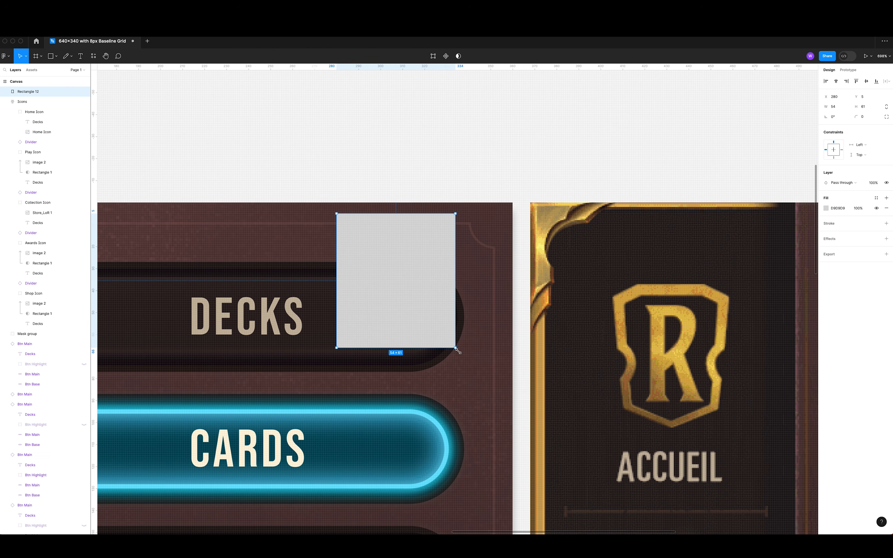
left_click_drag(395, 280, 302, 293)
Draw an ellipse about 72 × 76 overlapping the grey rectangle and subtract it to leave a curved corner shape.
left_click(56, 55)
left_click(37, 97)
mouse_move(550, 358)
left_mouse_down()
mouse_move(682, 224)
mouse_move(634, 261)
mouse_move(566, 343)
left_mouse_up()
left_click_drag(307, 315, 377, 315)
left_click(262, 296, "shift")
left_click(446, 56)
left_click(458, 81)
Subtract a smaller ellipse from the corner shape's inner curve and resize it to about 26 × 30.
left_click(56, 56)
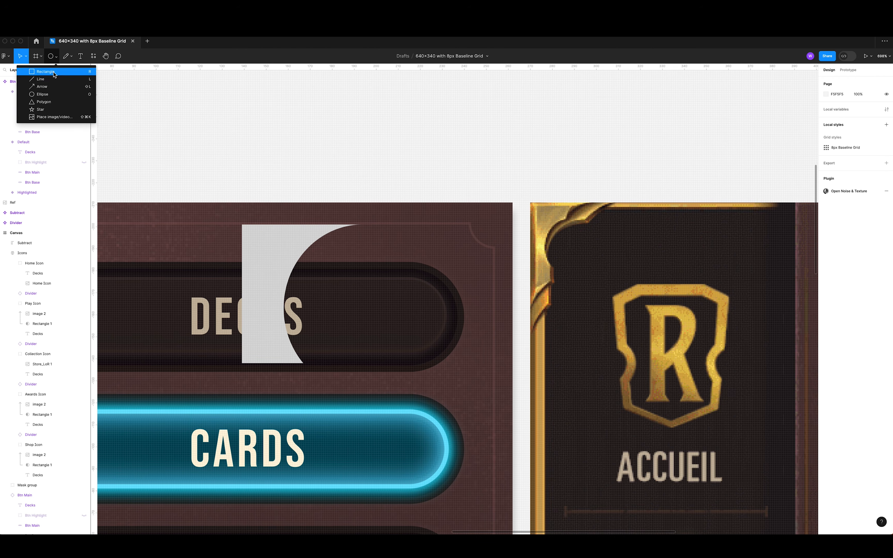
left_click(37, 69)
left_click_drag(299, 279, 327, 314)
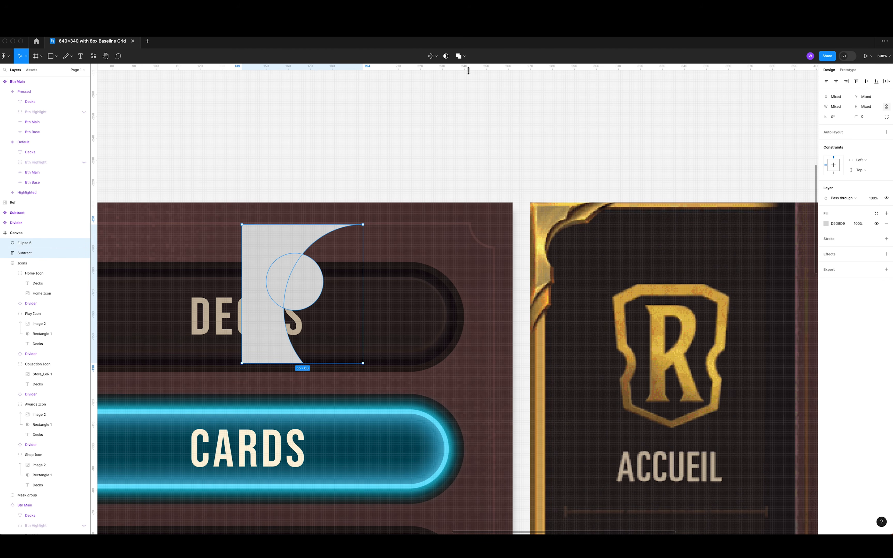
left_click(79, 258)
Draw a narrow rectangle over the corner shape's lower leg and add it to the Subtract group as another cutout.
left_click(57, 56)
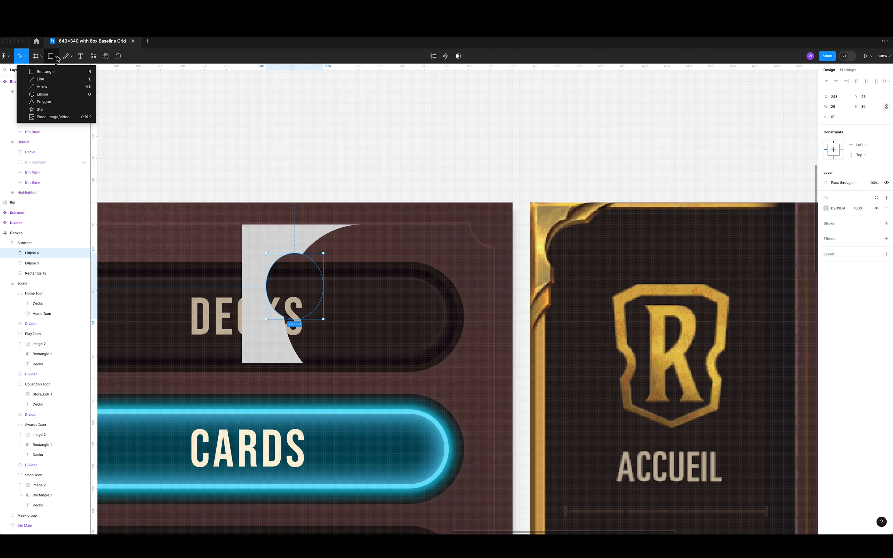
left_click(37, 68)
left_click_drag(272, 297, 319, 381)
left_click_drag(46, 244, 49, 266)
Cut the corner shape's lower tip with a copy of the large ellipse and lengthen the small ellipse cutout to 35.
key("o")
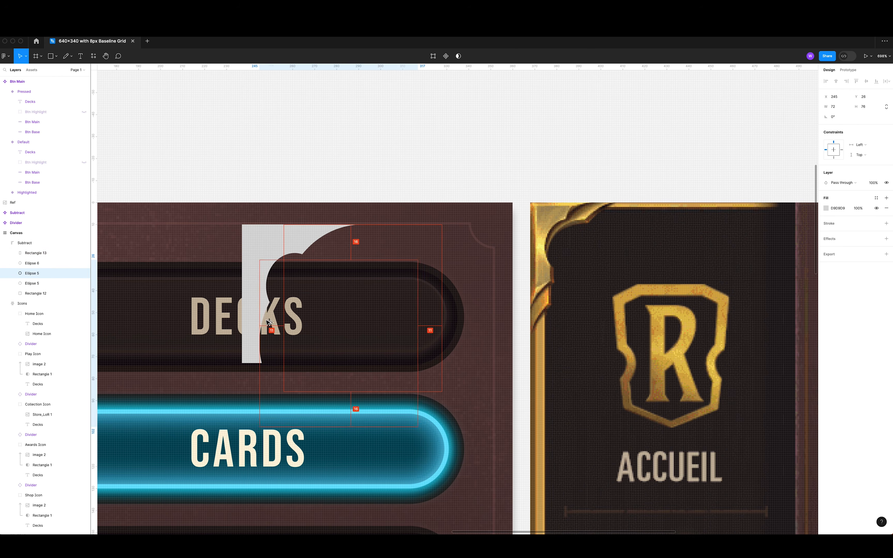
mouse_move(387, 493)
left_mouse_down()
mouse_move(243, 369)
mouse_move(228, 325)
left_mouse_up()
left_click(271, 303)
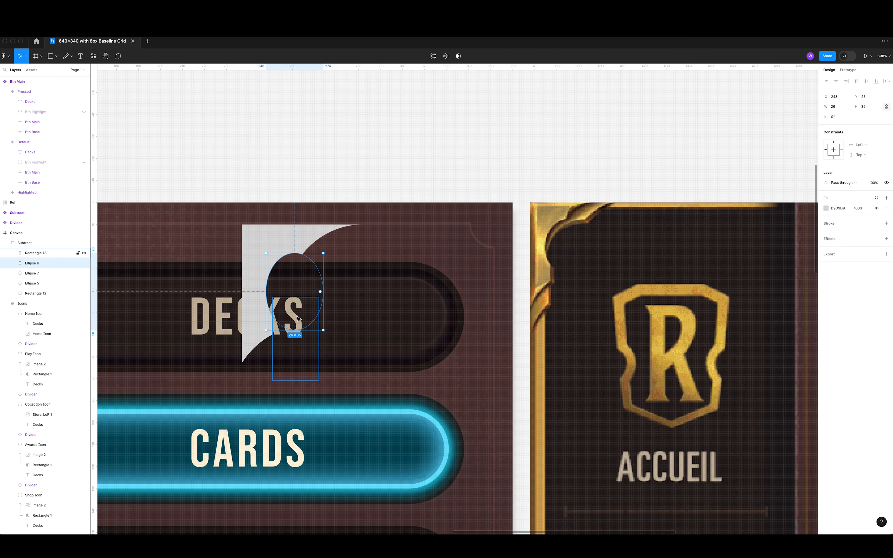
left_click_drag(324, 286, 341, 290)
left_click(255, 258)
scroll(292, 222, "down", 5)
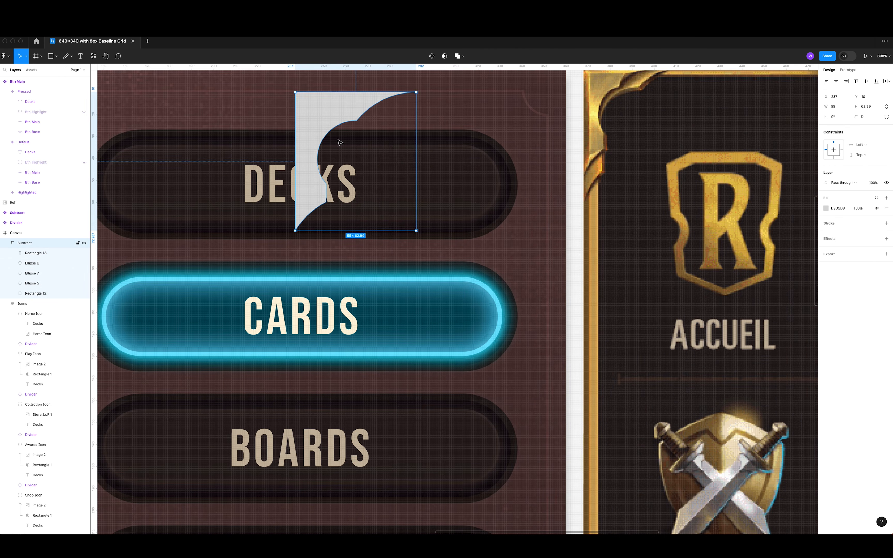
Trace an inner facet inside the corner shape with the Pen tool, about 30.5 × 52.5, adjusting its lower point inward.
left_click(181, 93)
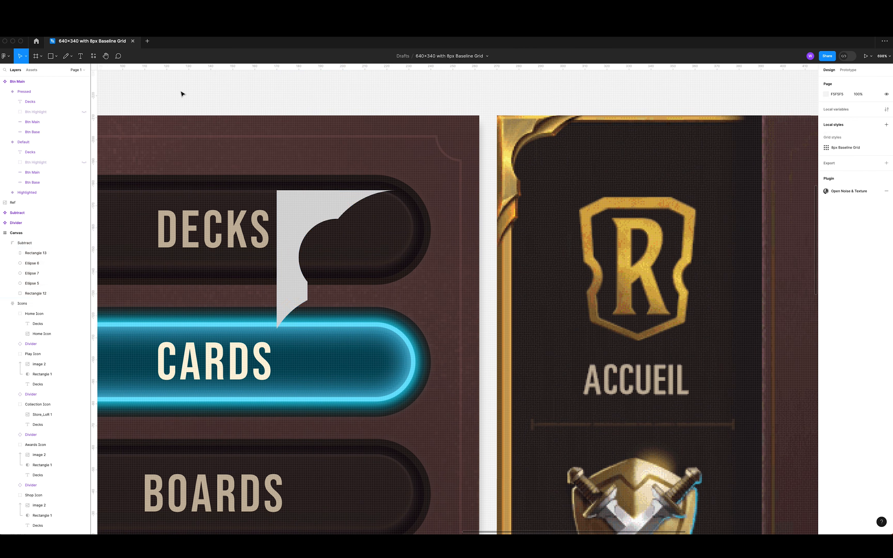
left_click(283, 198)
left_click(350, 198)
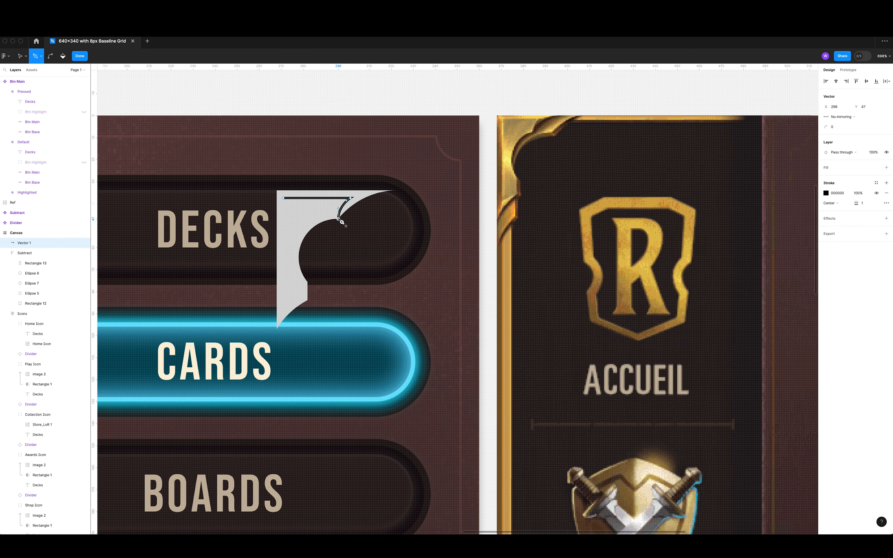
key("super+z")
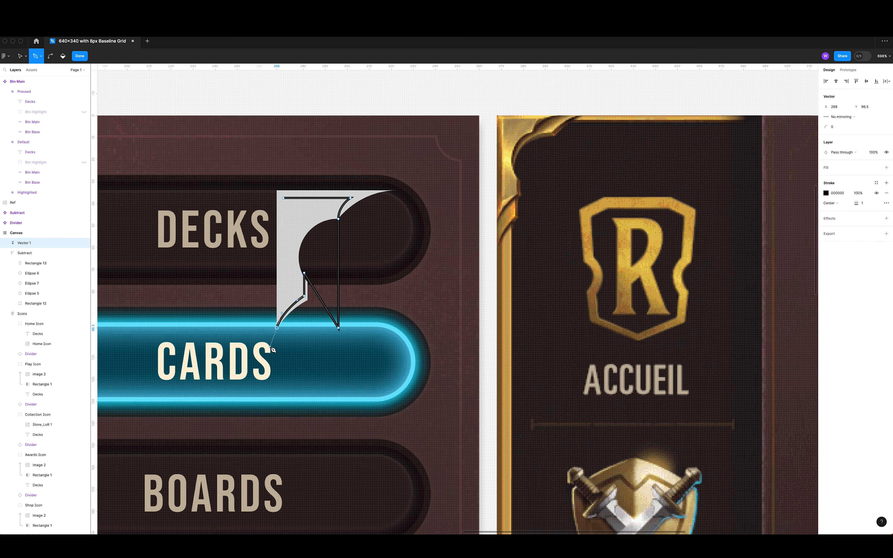
key("v")
left_click_drag(277, 327, 281, 320)
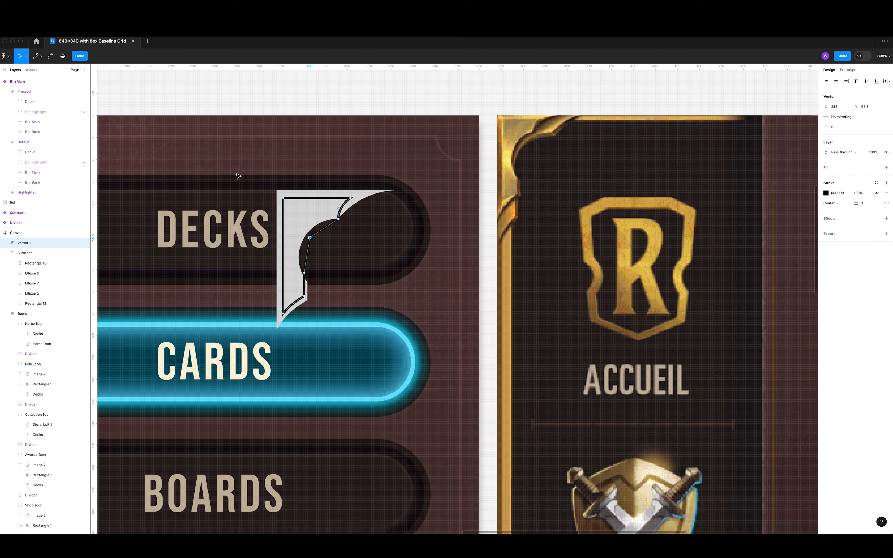
Replace the inner facet's stroke with an F5F5F5 fill.
key("Escape")
left_click(827, 208)
left_click(826, 208)
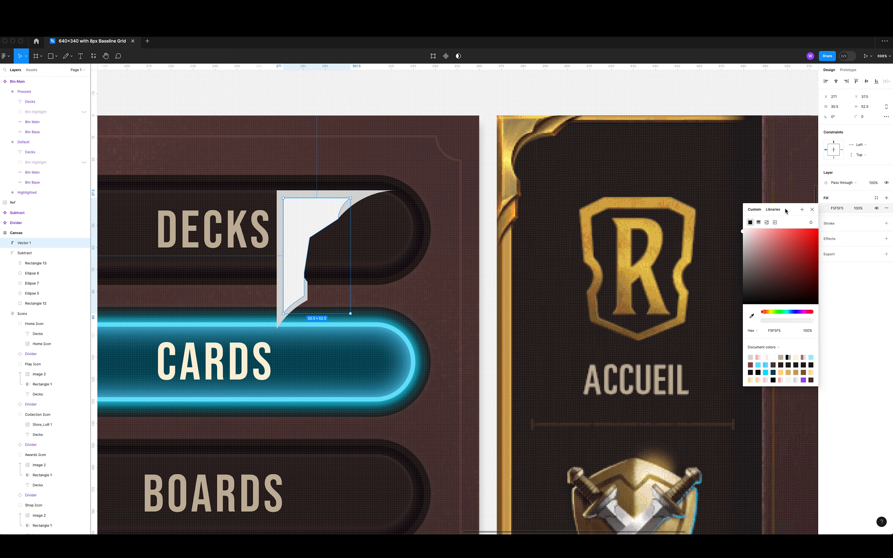
key("Escape")
Rename the corner shape Base Subtract, duplicate it, and use the copy as a mask for Vector 1.
left_click(28, 253)
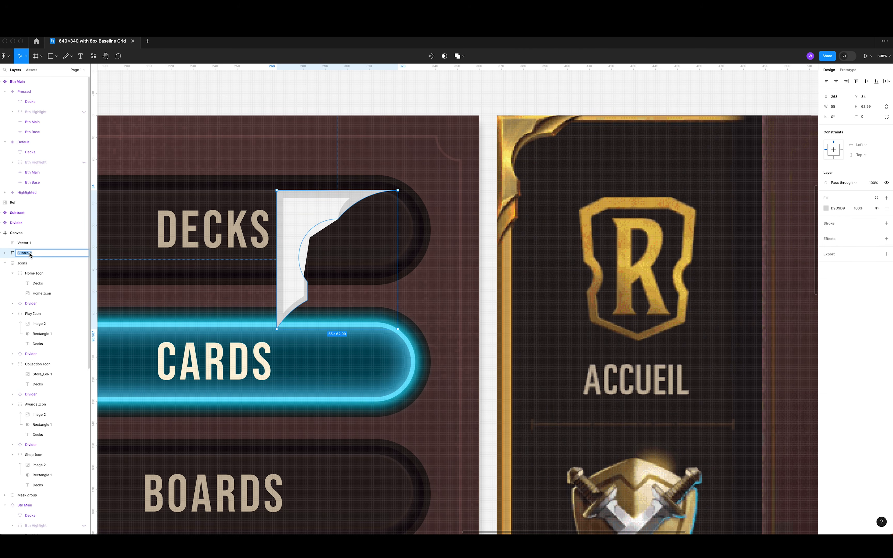
key("super+d")
left_click(25, 243, "shift")
key("ctrl+super+m")
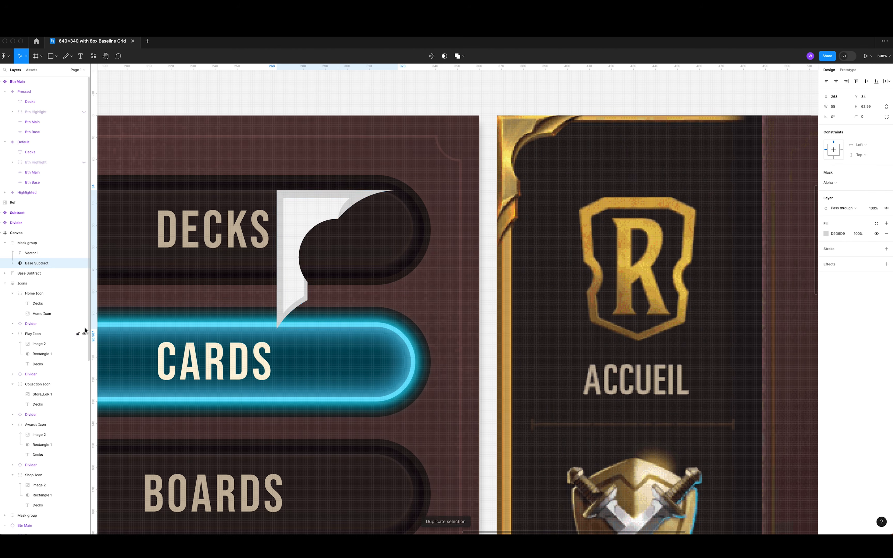
Draw a curved shading facet about 26 × 13 along the corner shape's upper tip and fill it with mid-grey.
left_click(396, 190)
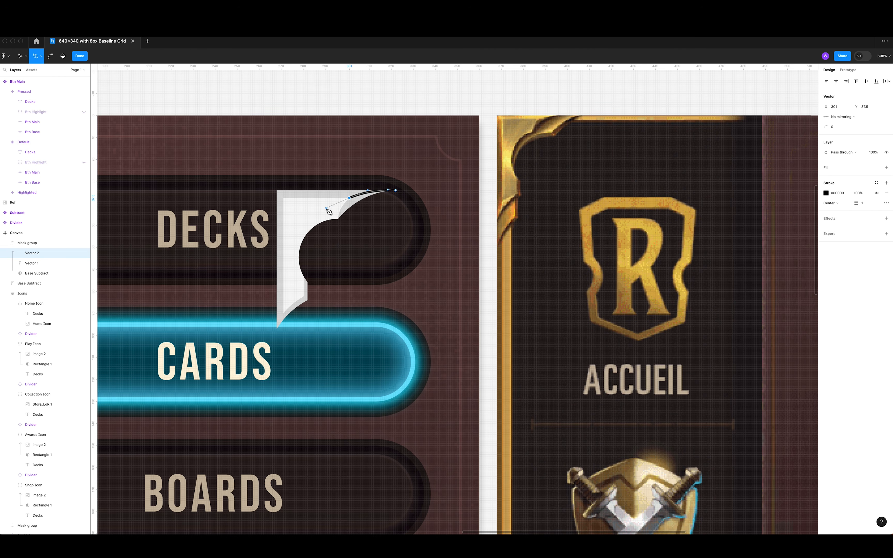
left_click_drag(336, 212, 344, 203)
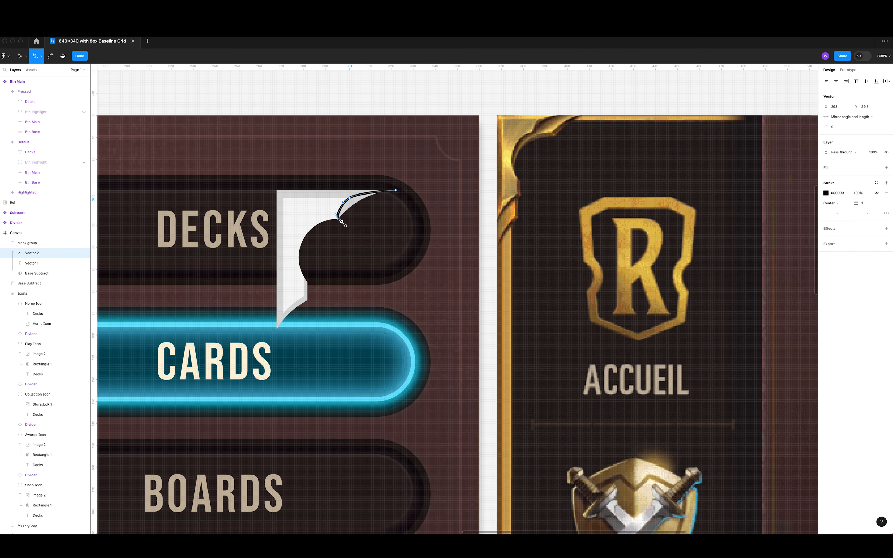
key("Escape")
left_click(825, 192)
left_click(789, 330)
key("Escape")
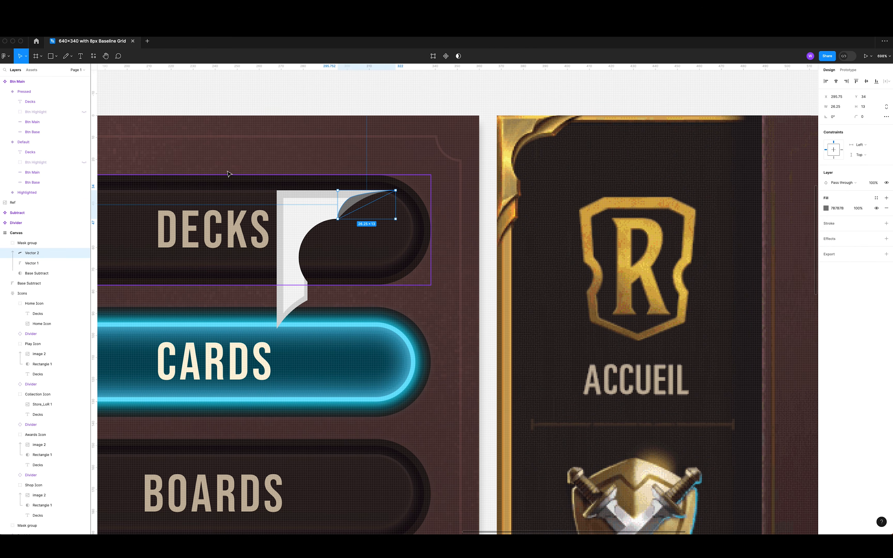
key("Escape")
key("super+z")
Draw a thin facet along the lower leg's inner edge and fill it with 5F5F5F.
left_click(305, 274)
left_click(304, 296)
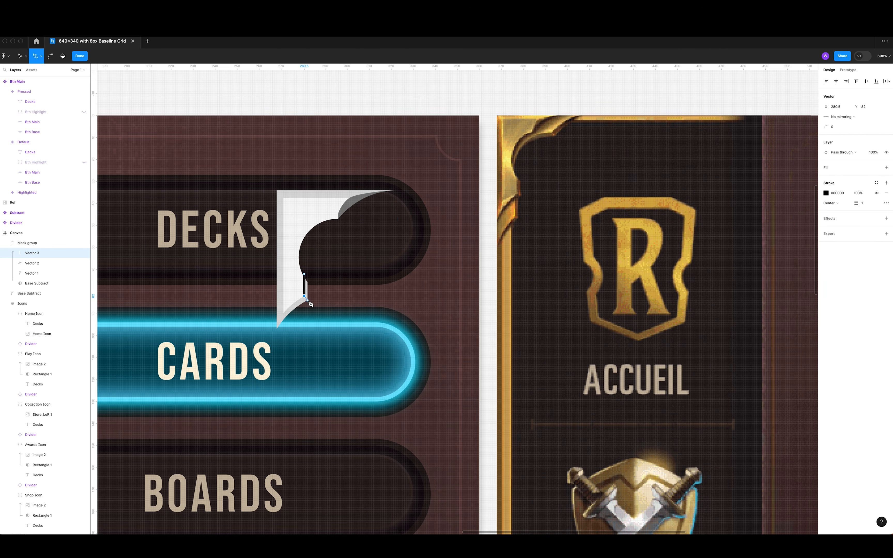
left_click(826, 177)
key("Escape")
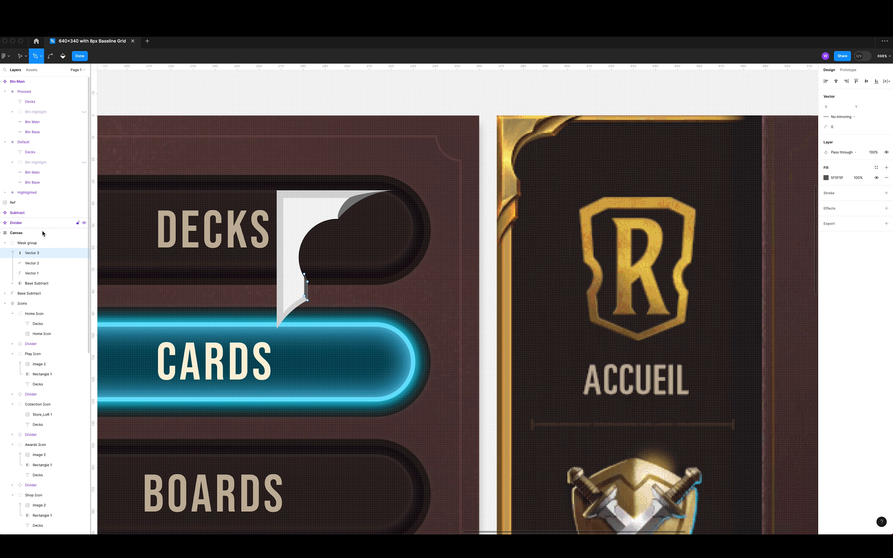
key("Escape")
Draw a closed curved facet about 14 × 14.5 along the corner shape's lower tip with the Pen tool.
left_click(277, 328)
left_click(283, 312)
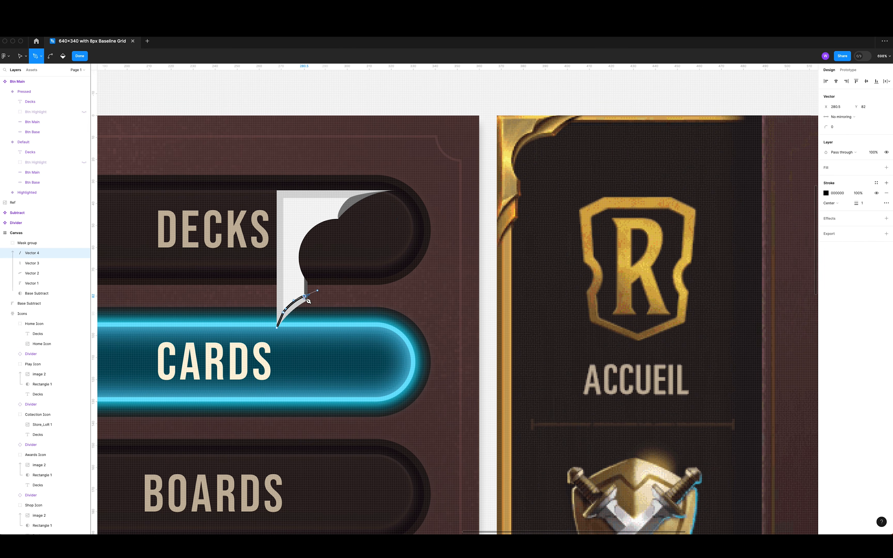
right_click(306, 299)
left_click_drag(306, 299, 311, 319)
left_click(278, 328)
key("Escape")
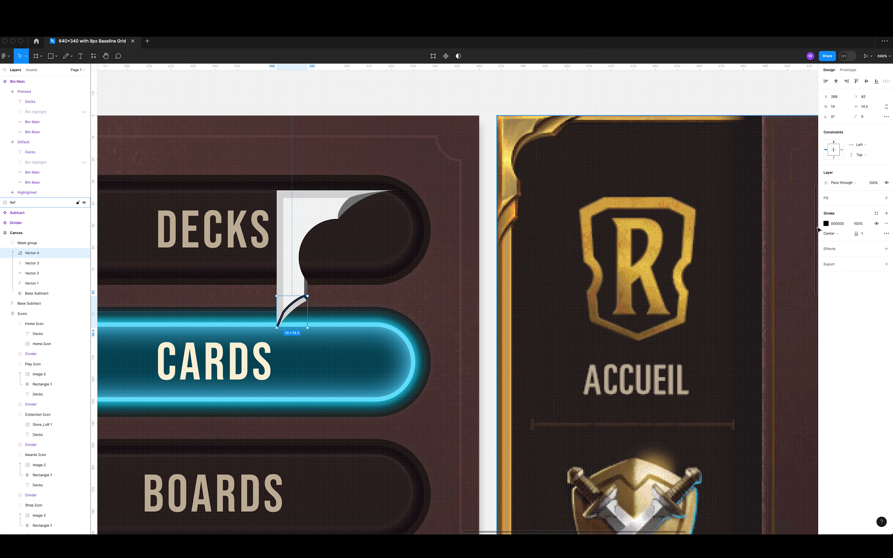
Fill the facet on the corner shape's lower tip with 3D3D3D and remove its stroke.
left_click(886, 198)
left_click(826, 207)
type("3D3D3D")
key("Escape")
Draw a thin facet about 55 × 3.5 along the corner shape's upper edge, filled FFFFFF with no stroke.
key("p")
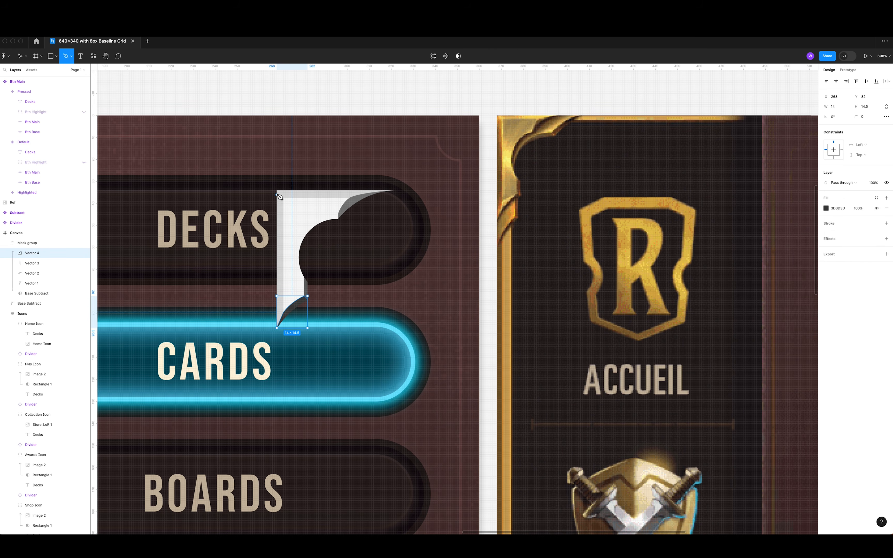
left_click(277, 190)
left_click(277, 190)
key("Escape")
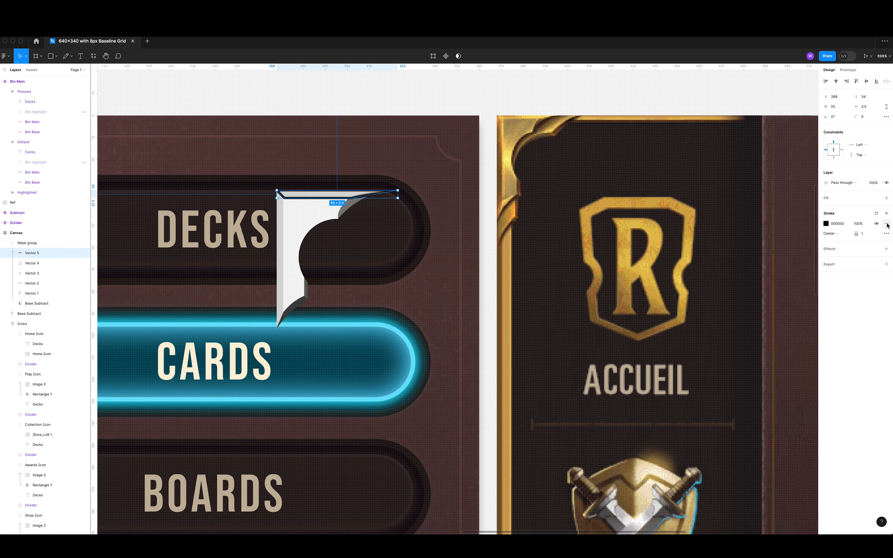
left_click(886, 198)
left_click(826, 208)
type("FFFFFF")
key("Escape")
Darken the fill of Vector 1, the main face of the corner shape, to a light grey.
left_click(32, 293)
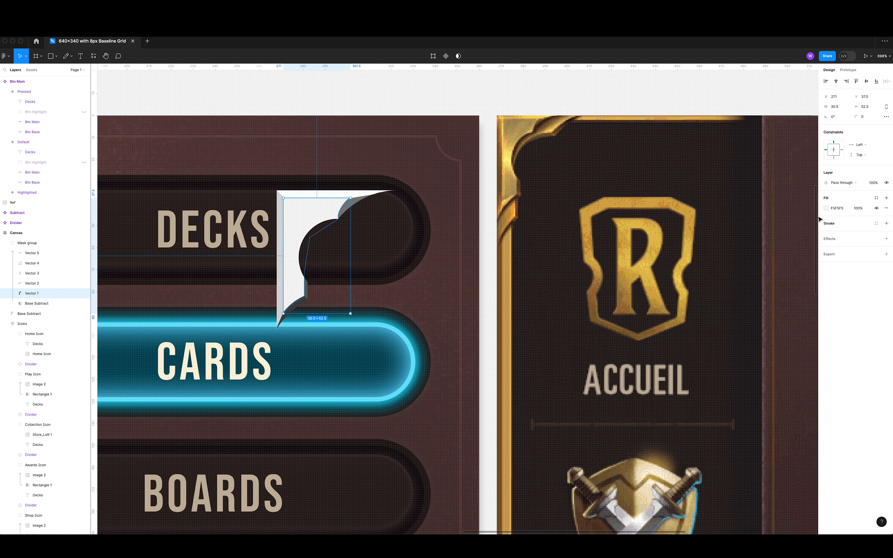
left_click(826, 208)
key("Escape")
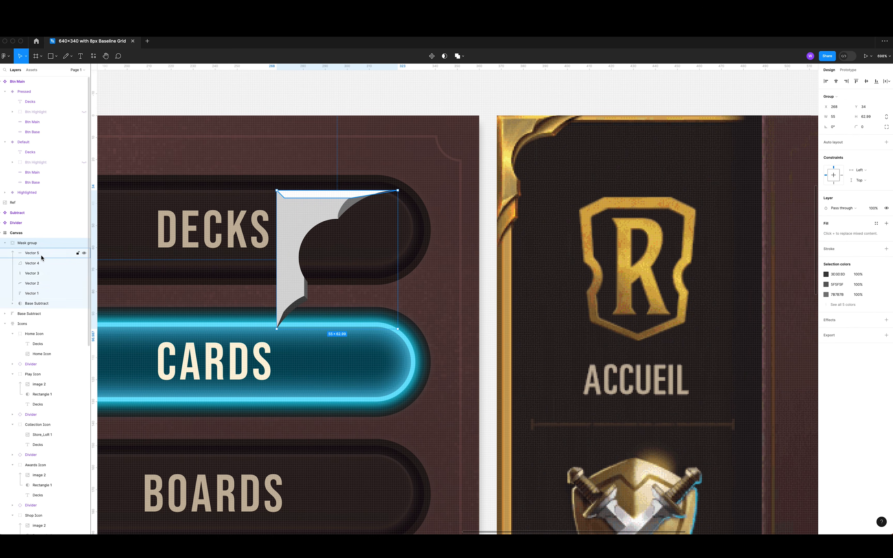
left_click(331, 108)
Draw a narrow facet down the corner shape's outer vertical edge, fill it with A1A1A1, and remove its stroke.
key("p")
left_click(282, 313)
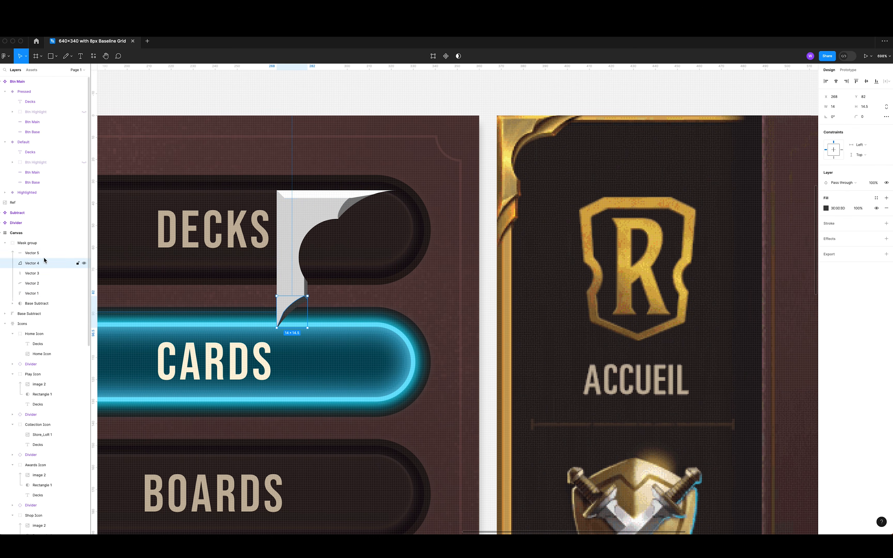
left_click(284, 198)
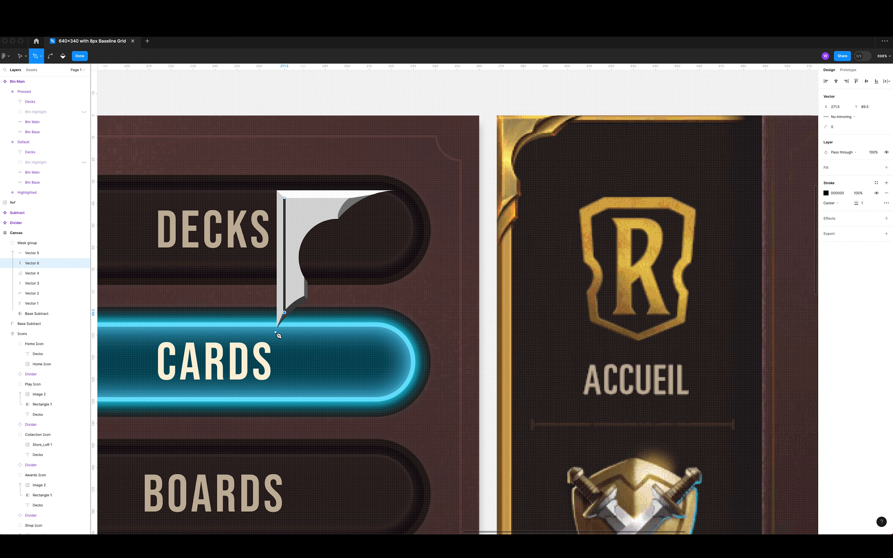
left_click(886, 167)
left_click(826, 178)
left_click(793, 290)
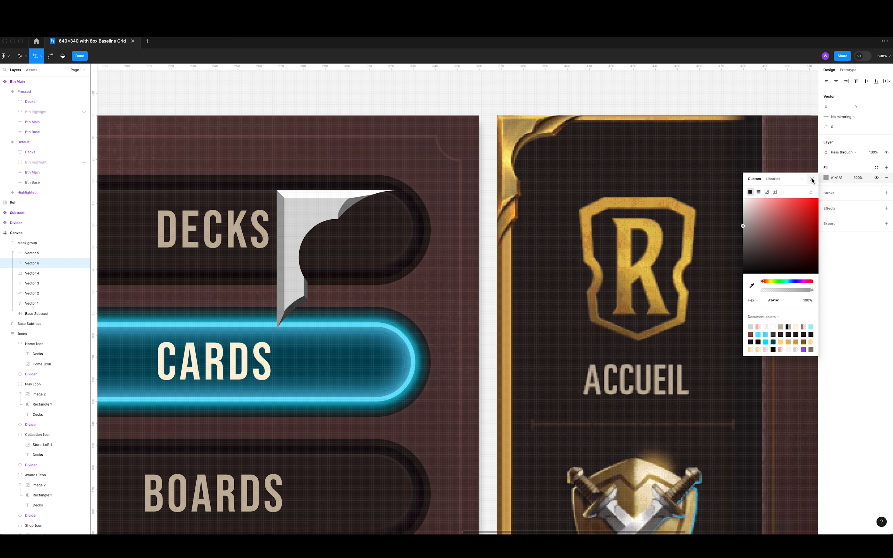
left_click(886, 193)
Reorder the mask group so Vector 1 is on top and Vector 6 sits directly above the Base Subtract mask.
left_click_drag(43, 305, 43, 307)
key("v")
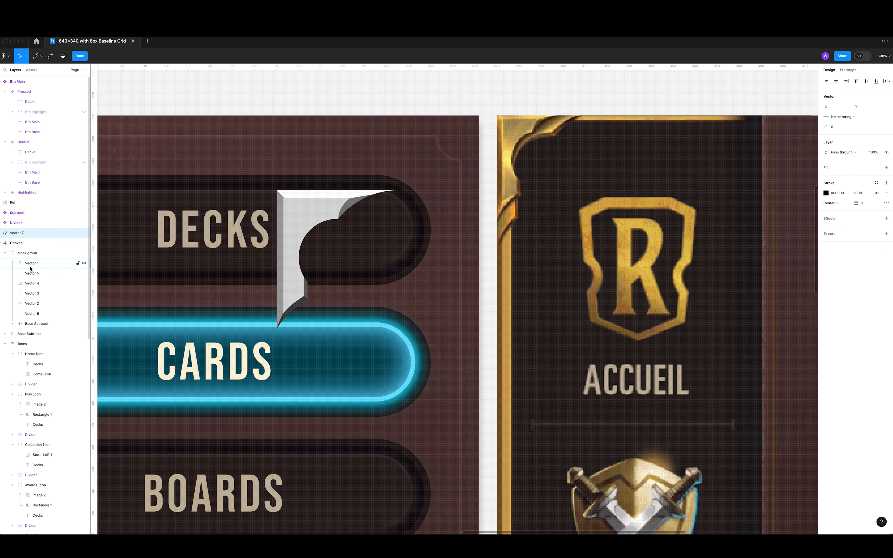
left_click(30, 263)
Examine how the facets meet along the lower leg and pointed tip of the corner shape.
scroll(265, 201, "up", 5)
scroll(333, 209, "down", 5)
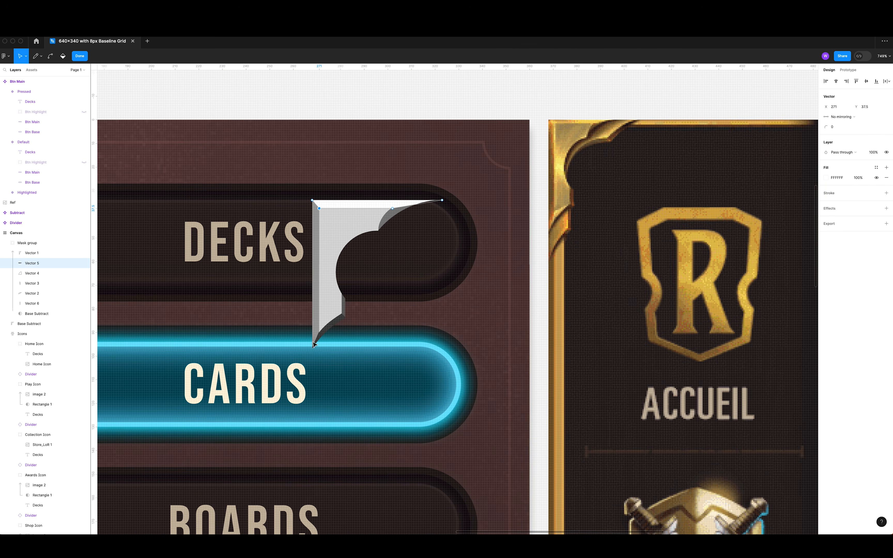
scroll(332, 206, "up", 2)
scroll(332, 207, "up", 5)
left_click(32, 283)
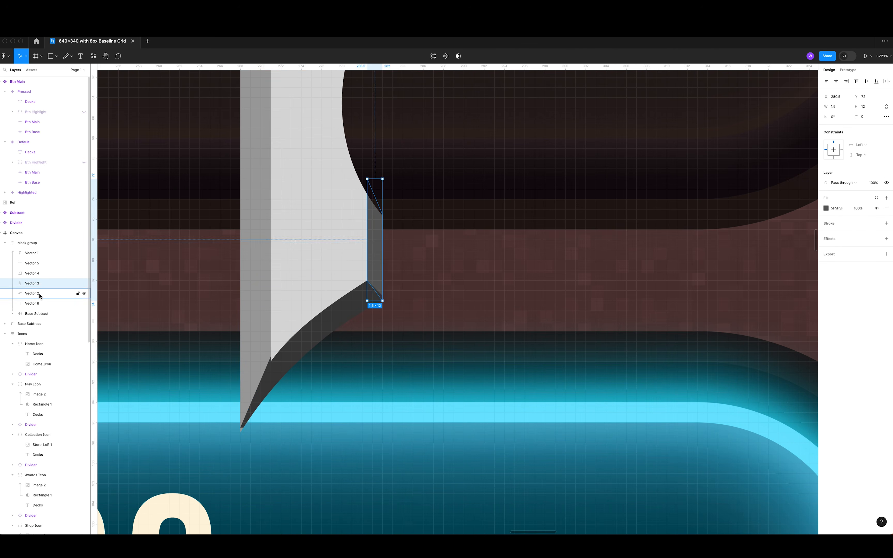
left_click(37, 273)
scroll(418, 290, "down", 10)
key("shift+Return")
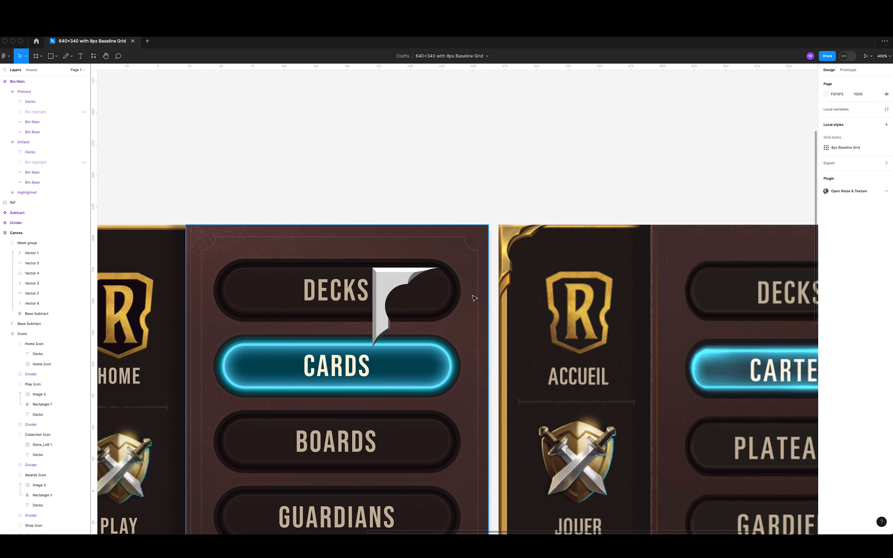
Group the mask group with Base Subtract and name the new group Trim Detail.
scroll(472, 296, "right", 3)
left_click(13, 247)
left_click(28, 253, "shift")
key("super+g")
double_click(26, 243)
type("Trim Detail")
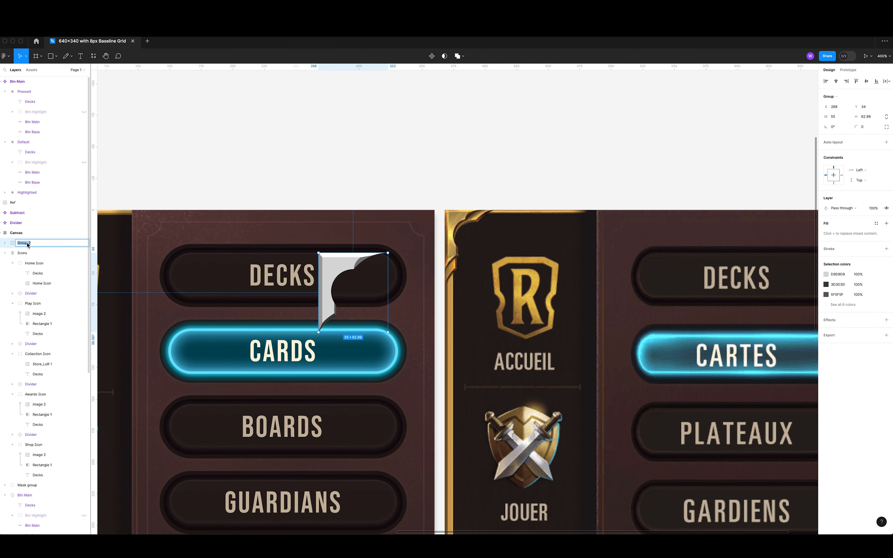
key("Return")
Replace Trim Detail's mixed fills with a linear gradient running from dark olive to fully opaque orange.
left_click(886, 223)
left_click(826, 234)
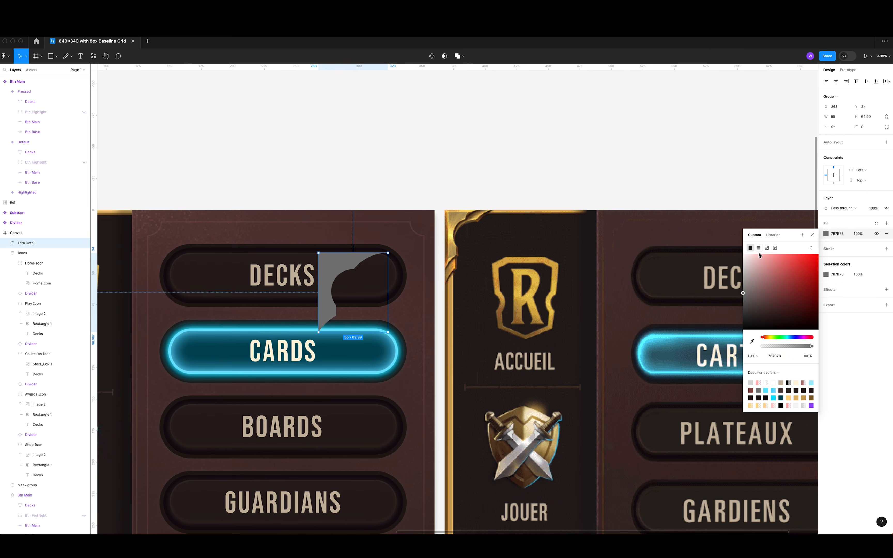
left_click(759, 248)
left_click(770, 373)
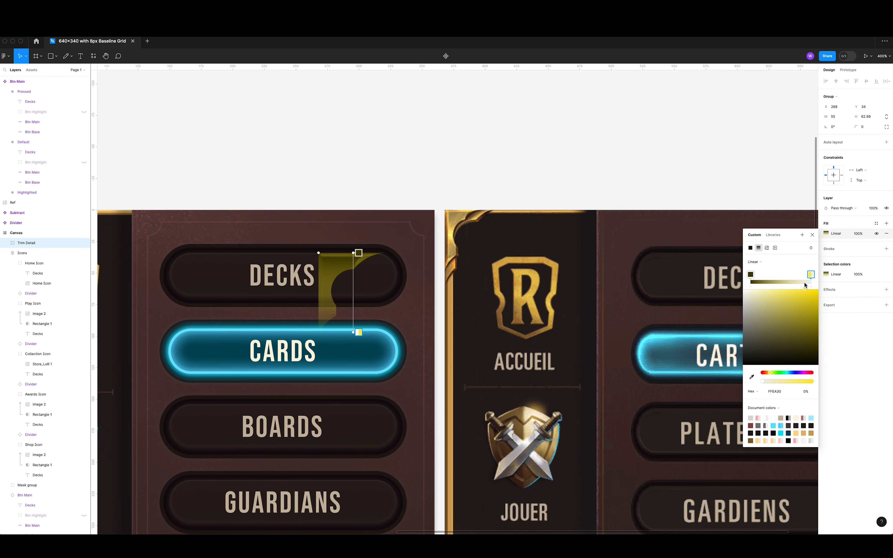
left_click(811, 274)
left_click(817, 294)
left_click(768, 373)
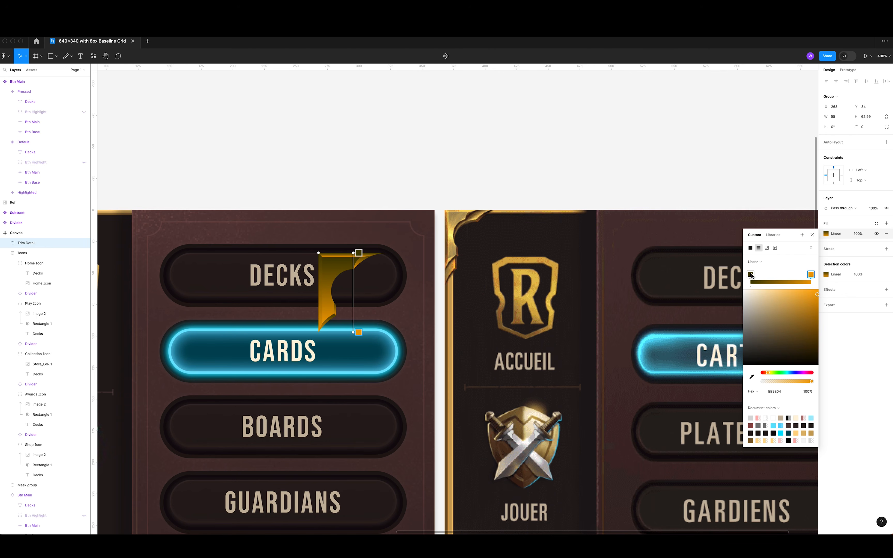
Add more gold and dark stops to Trim Detail's gradient, including C79921, and space them into alternating metallic bands.
left_click_drag(751, 275, 790, 274)
left_click(767, 282)
left_click(804, 305)
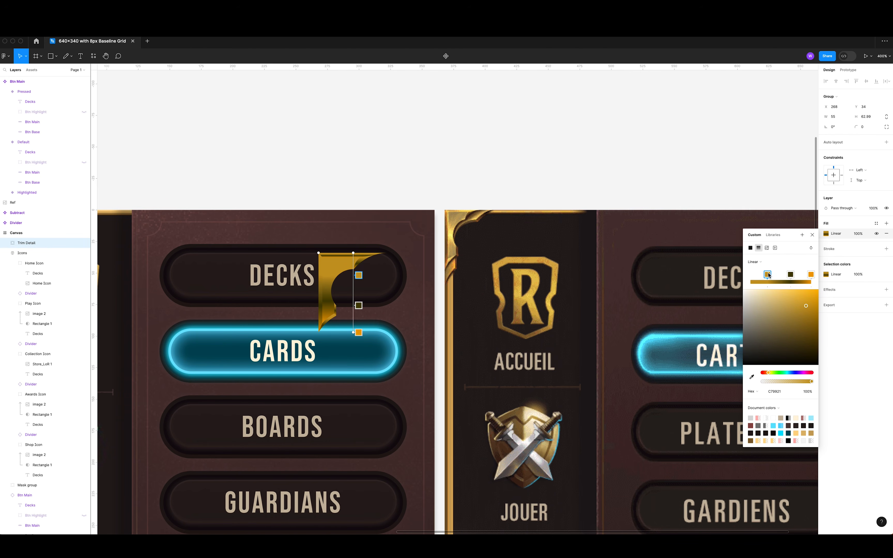
left_click(777, 282)
left_click_drag(790, 274, 763, 274)
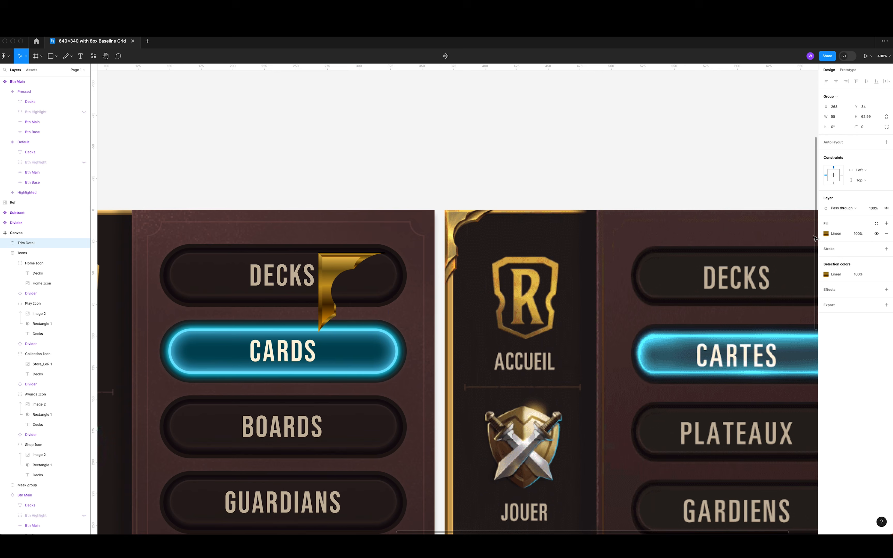
key("Escape")
Adjust the gradient placement on the individual facets of the upper edge, inner leg and lower tip.
left_click(13, 243)
left_click(16, 253)
left_click(40, 273)
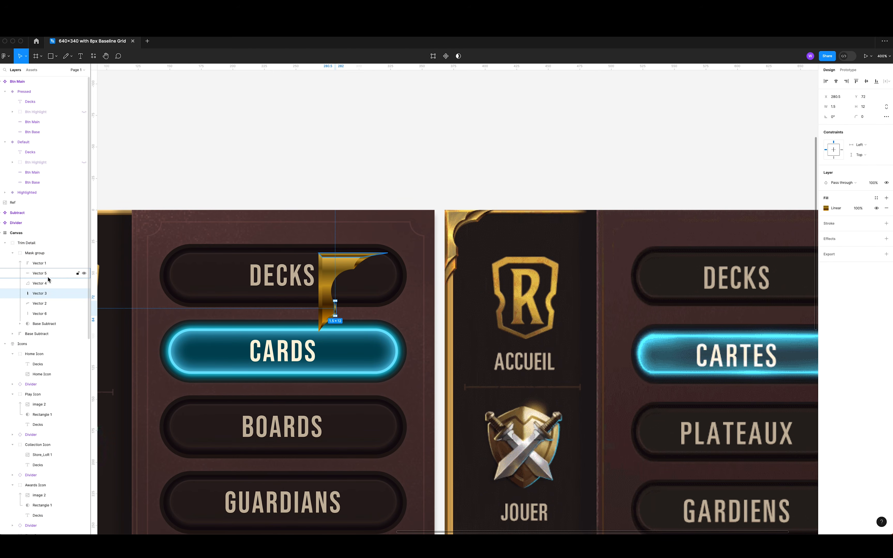
double_click(326, 277)
key("Escape")
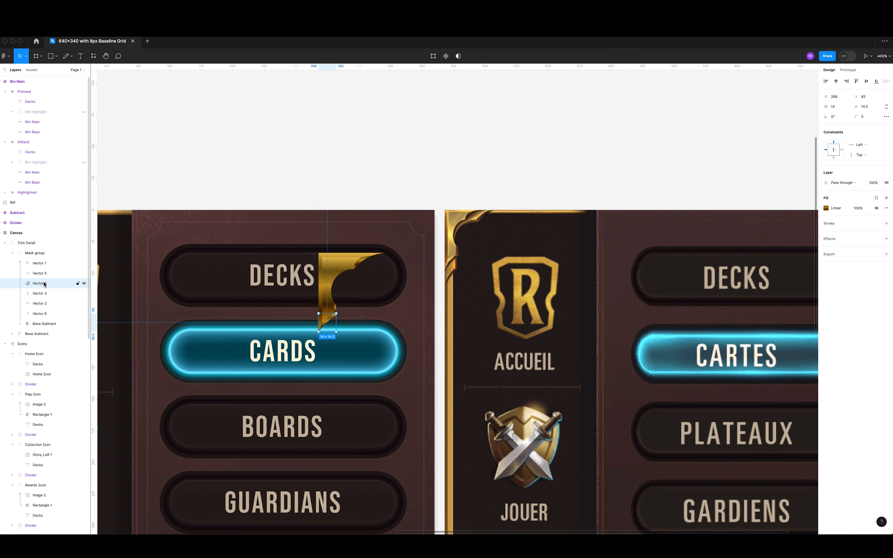
Reposition the gradients of Vector 2 on the upper tip and Vector 6 on the outer edge, stretching Vector 6's upward.
left_click(39, 303)
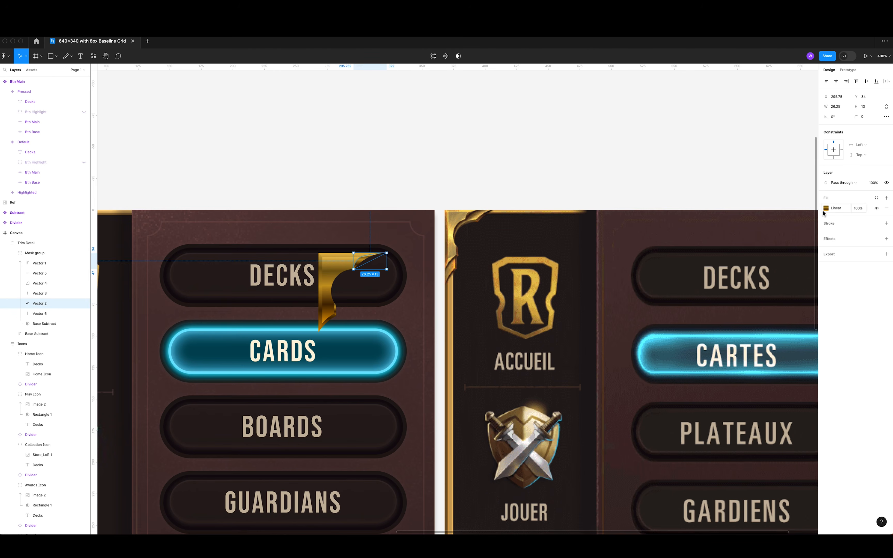
double_click(370, 247)
left_click(326, 291)
double_click(326, 292)
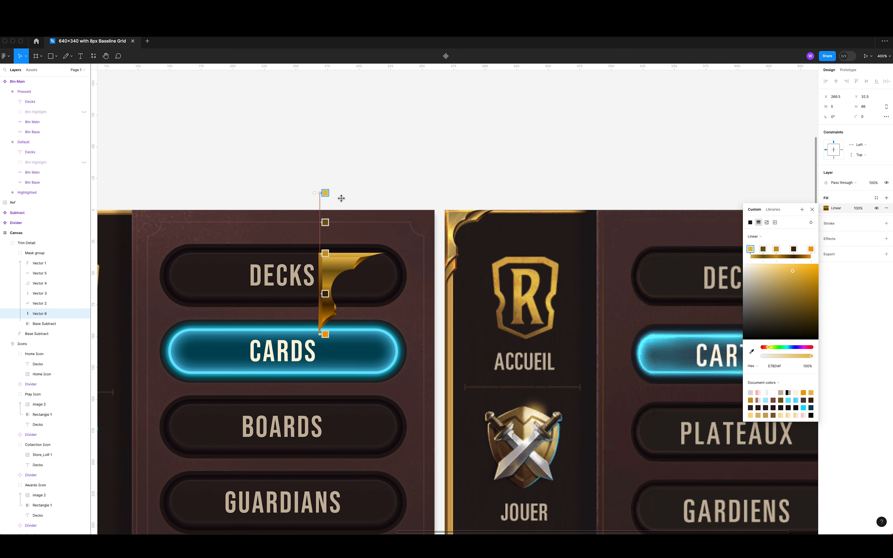
key("Escape")
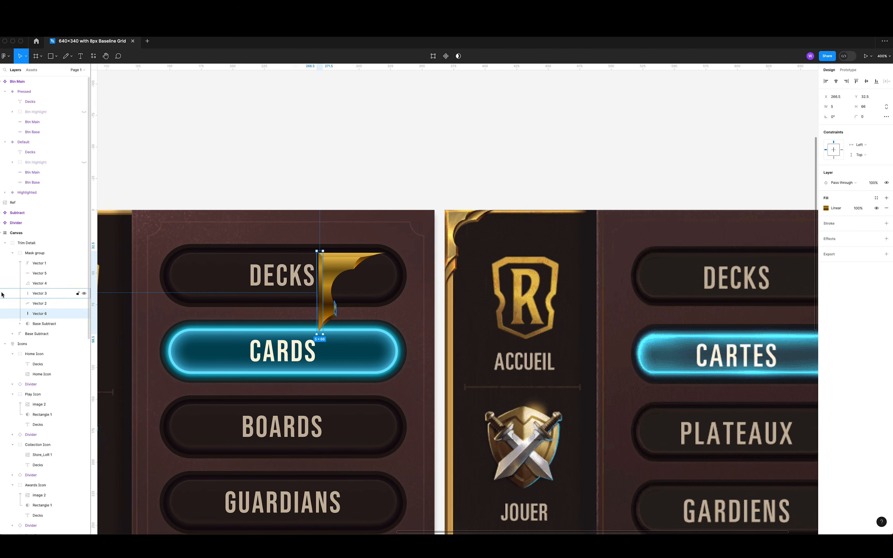
Tilt the linear gradient on Vector 1 so its bands run diagonally across the main face.
left_click(50, 263)
double_click(328, 266)
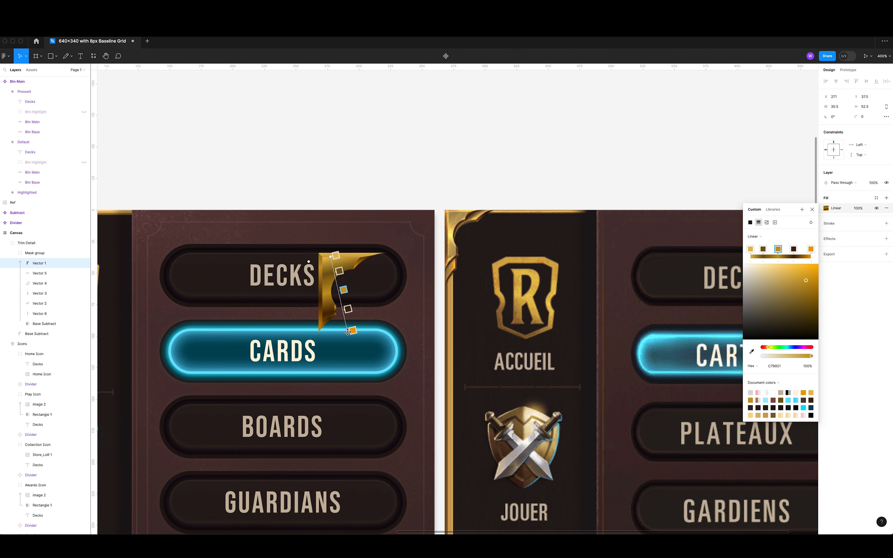
key("Escape")
key("Escape")
key("Escape")
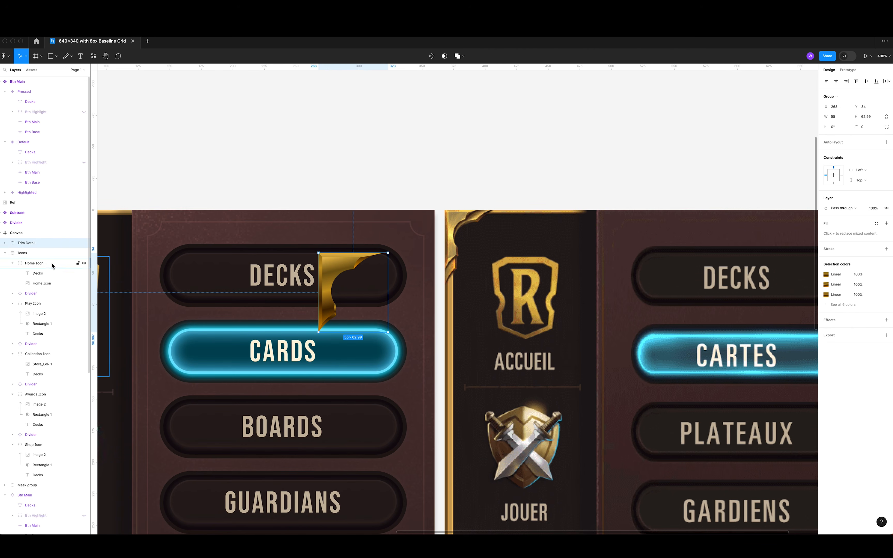
Add a white drop shadow to Vector 1 with 0 offset, blur 2 and 50% opacity.
left_click(12, 253)
left_click(39, 263)
left_click(886, 238)
left_click(826, 248)
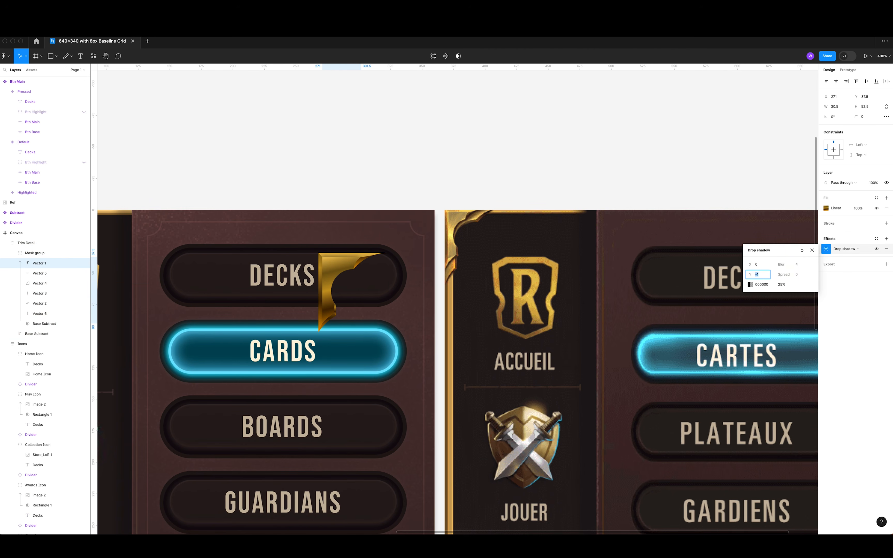
left_click(752, 284)
left_click(782, 264)
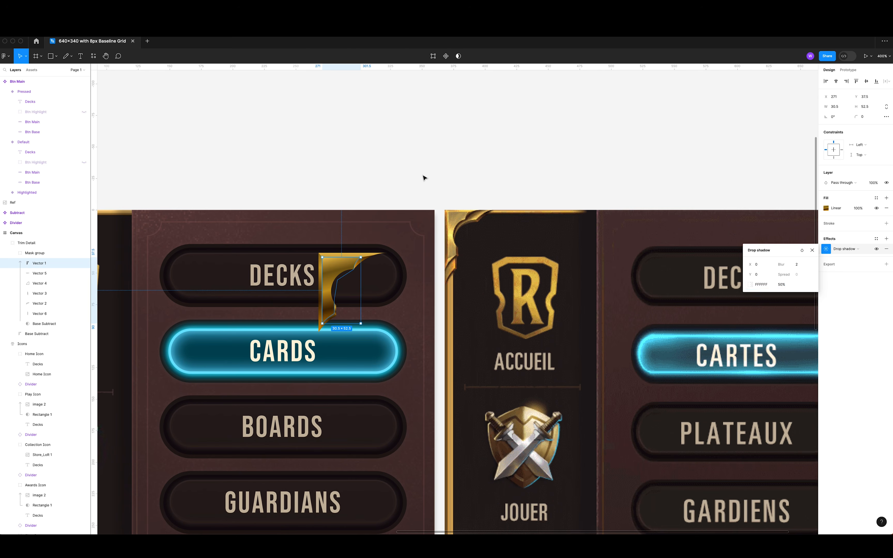
key("Escape")
Add an inner shadow to Vector 1 with 0 offset, colour FFFFFF, 40% opacity and a reduced blur.
left_click(886, 239)
left_click(826, 249)
left_click(756, 264)
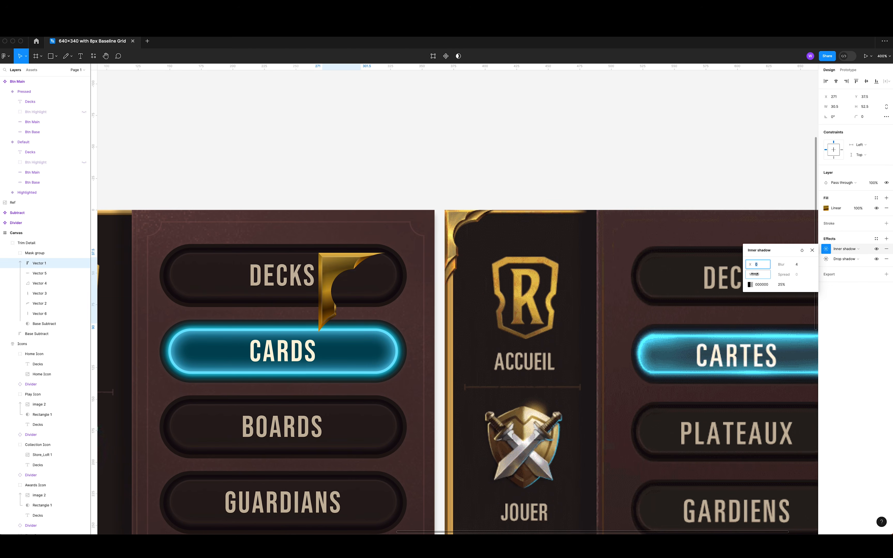
type("0")
left_click(750, 284)
type("FFFFFF")
key("Escape")
left_click(782, 284)
type("40")
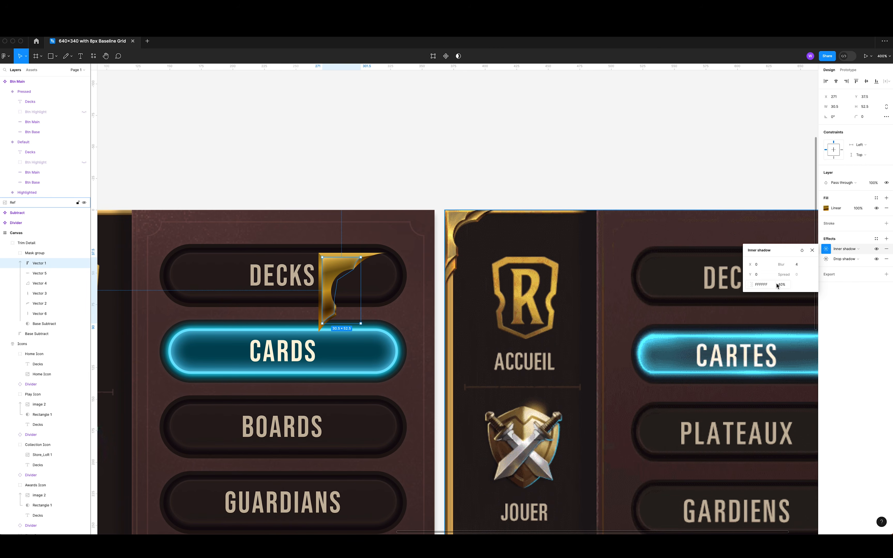
left_click_drag(781, 264, 774, 264)
left_click(458, 186)
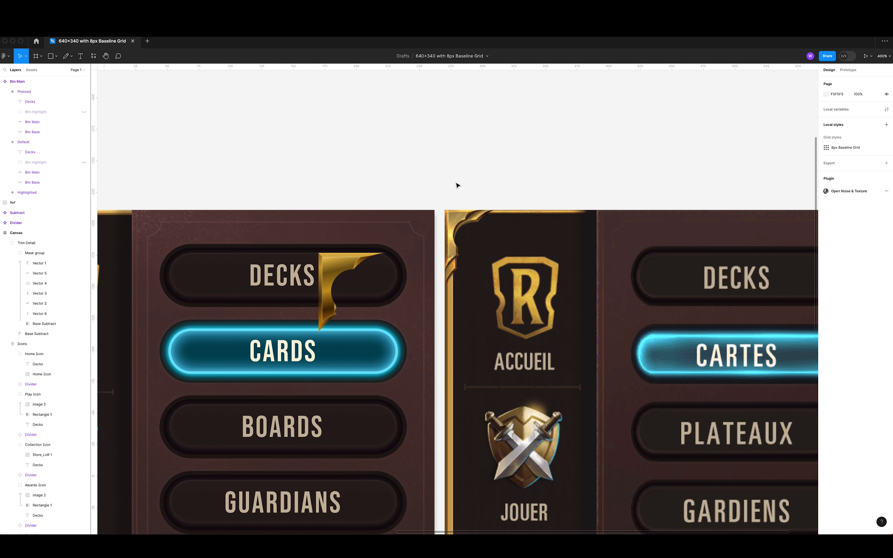
Apply one linear gradient to all of Trim Detail and overlay a cloudy texture image fill in Multiply mode at 100% opacity.
left_click(336, 280)
left_click(826, 234)
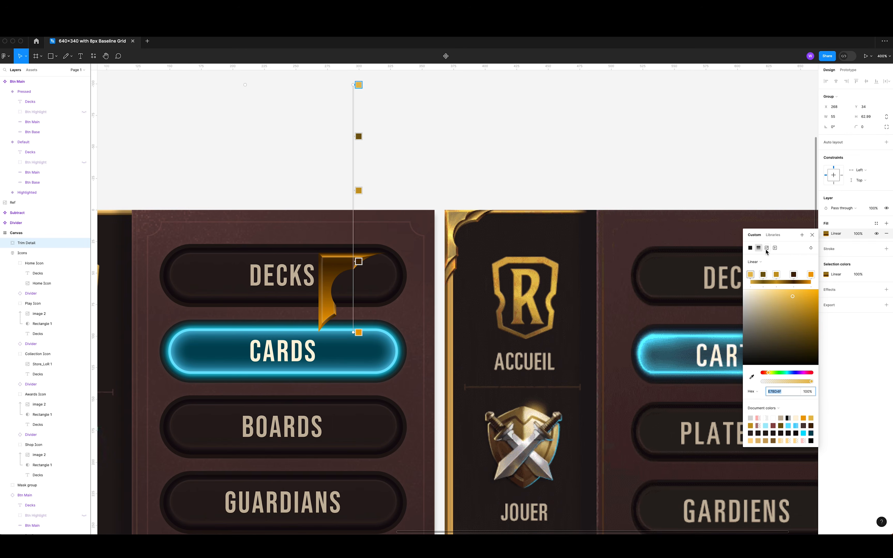
left_click(767, 247)
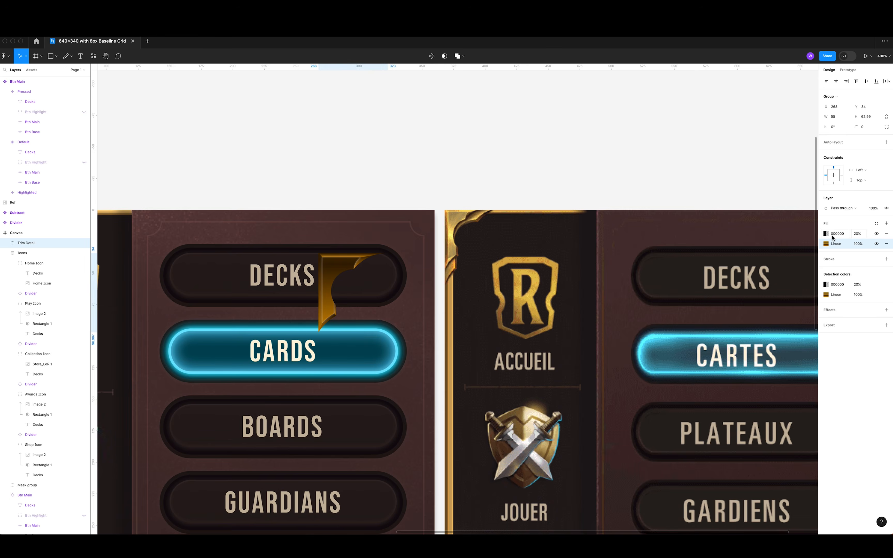
left_click(826, 233)
left_click(811, 248)
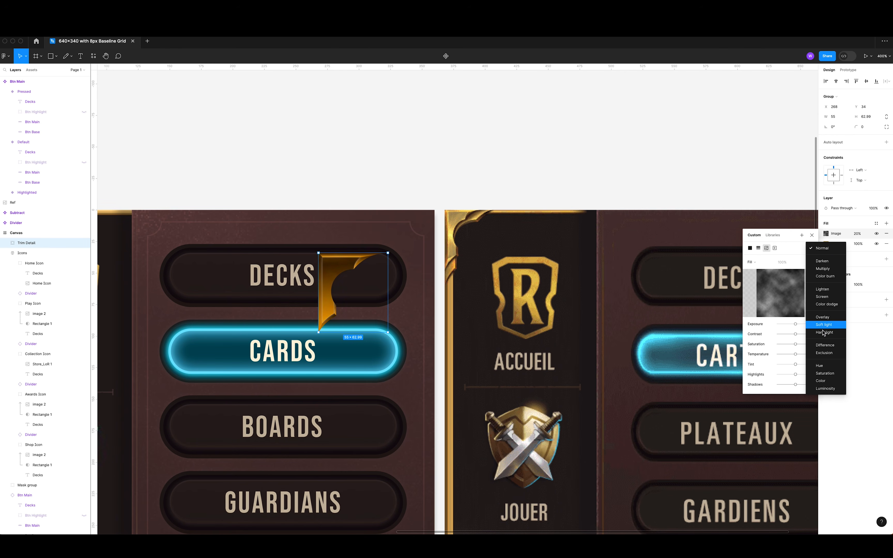
left_click(823, 268)
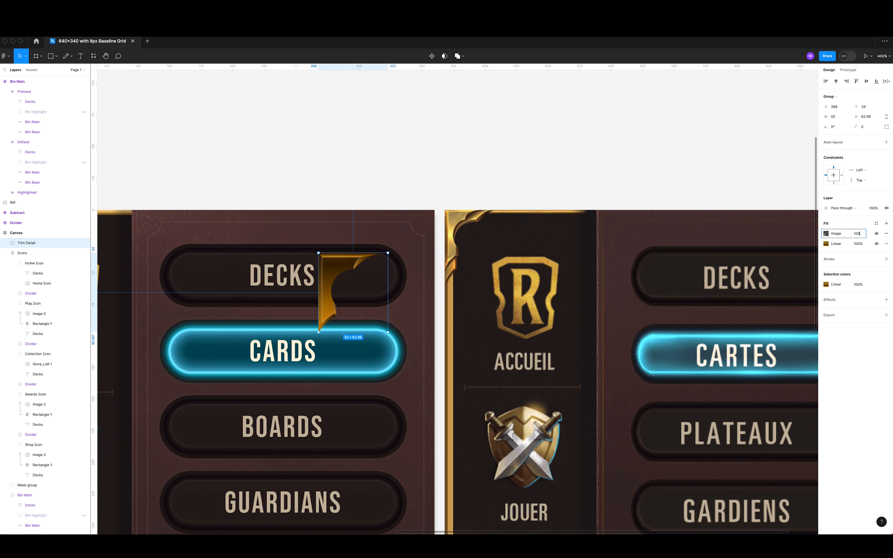
Blend Trim Detail's cloud image fill in Hard light, minimise its contrast, maximise saturation, lower highlights and set the fill opacity to 30%.
left_click(826, 234)
left_click(811, 248)
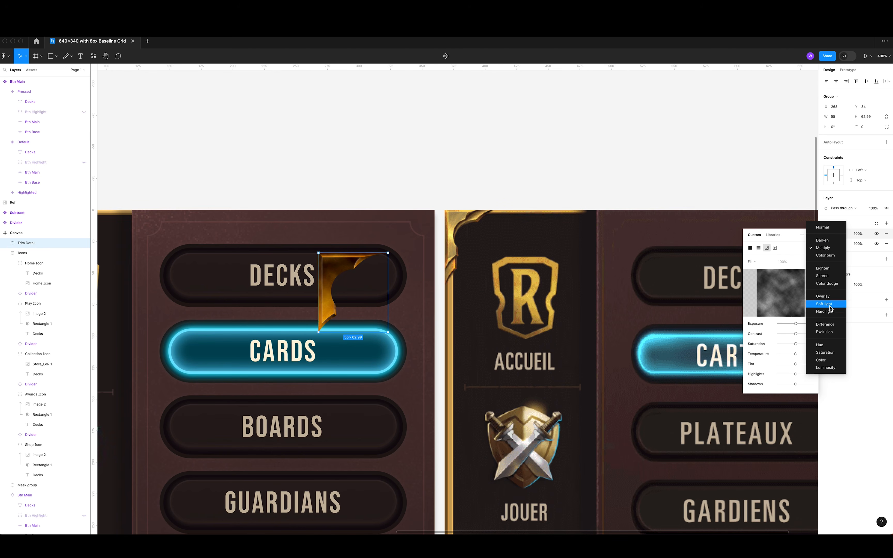
left_click(825, 312)
left_click(799, 324)
left_click_drag(796, 333, 837, 343)
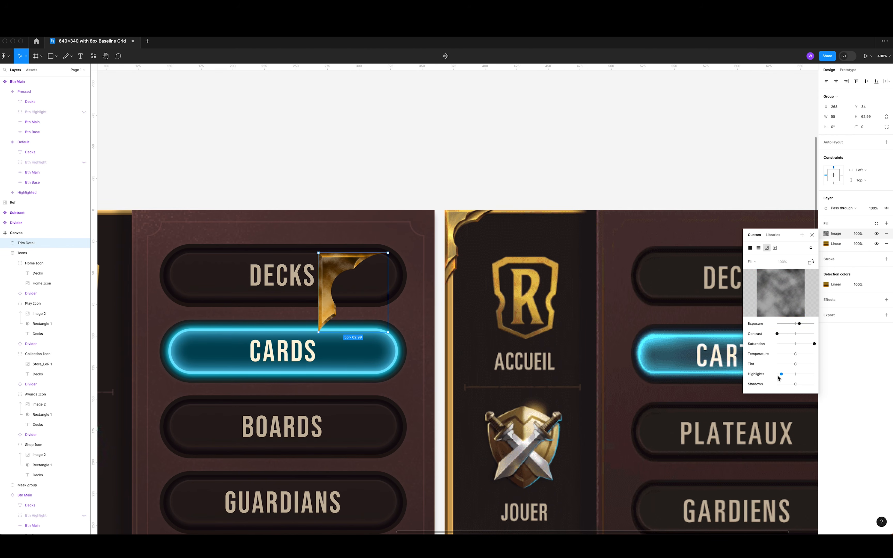
key("Escape")
key("3")
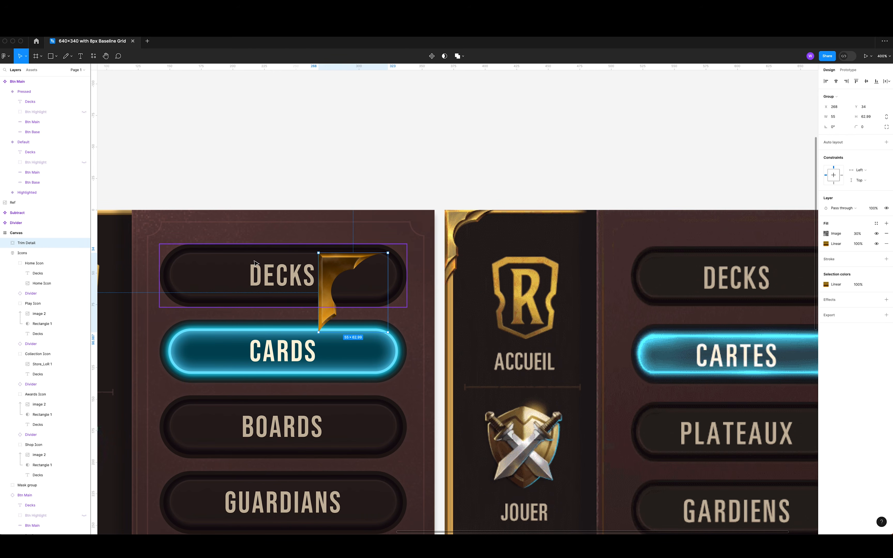
Rework the colour stops of the linear gradient shared by Trim Detail's shapes.
left_click(826, 243)
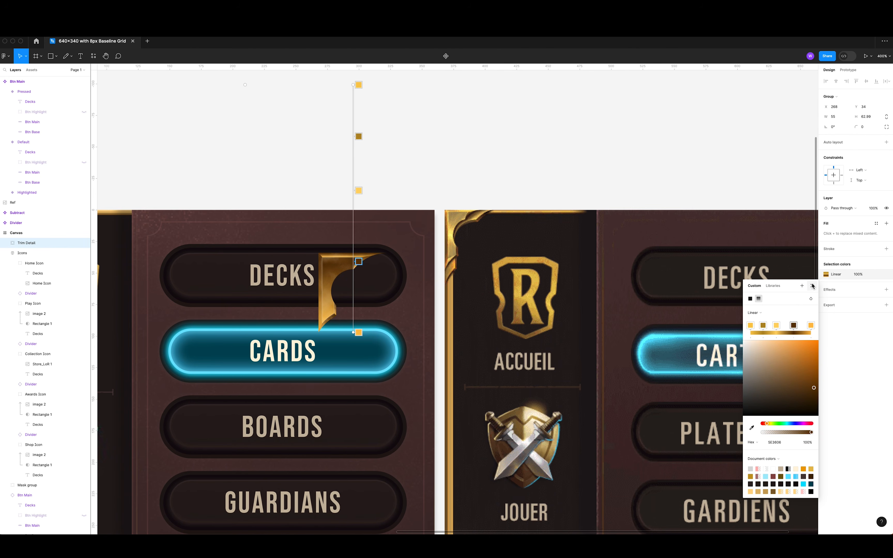
key("Escape")
left_click(4, 253)
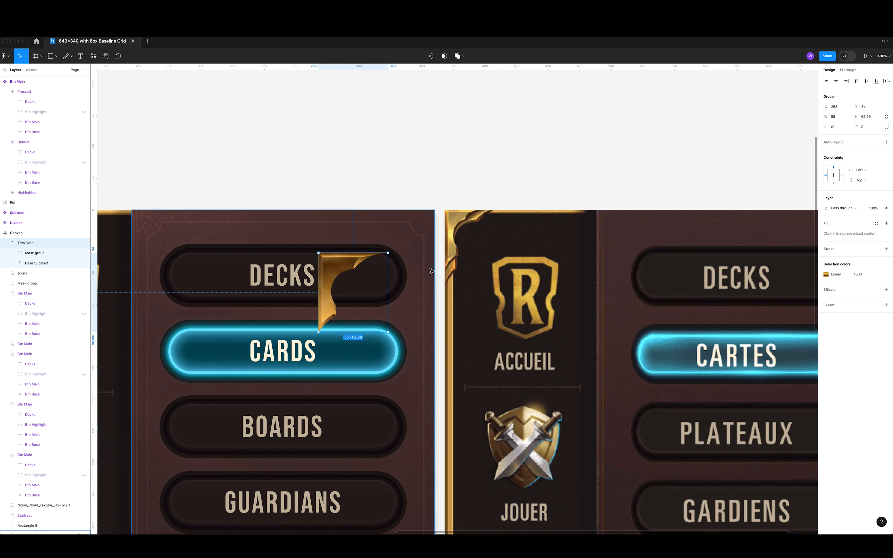
Duplicate Trim Detail behind the original with a slight offset and convert the copy into a component.
key("super+d")
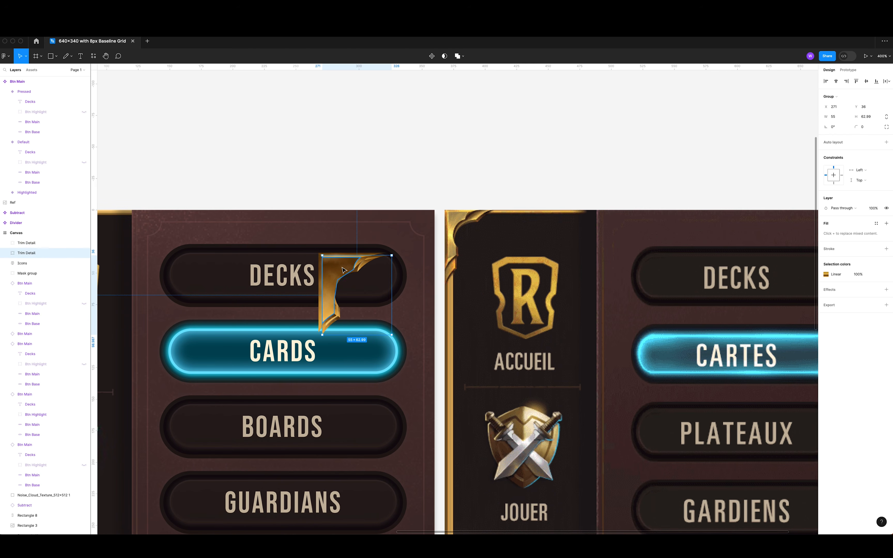
key("Right")
key("Down")
right_click(41, 253)
left_click(63, 388)
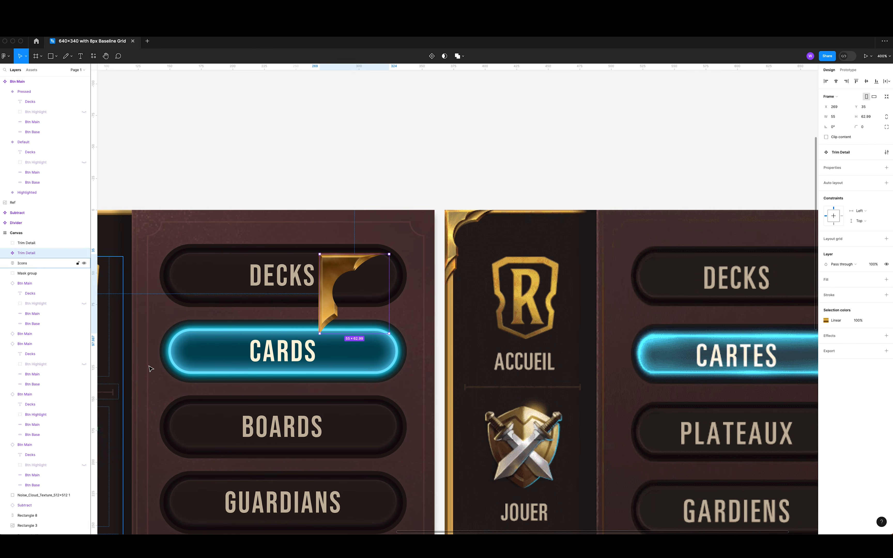
Turn the Trim Detail copy into a soft shadow with a layer blur and colour 000000, nudged to X 270, Y 34.
left_click(886, 335)
left_click(826, 320)
key("Right")
key("Up")
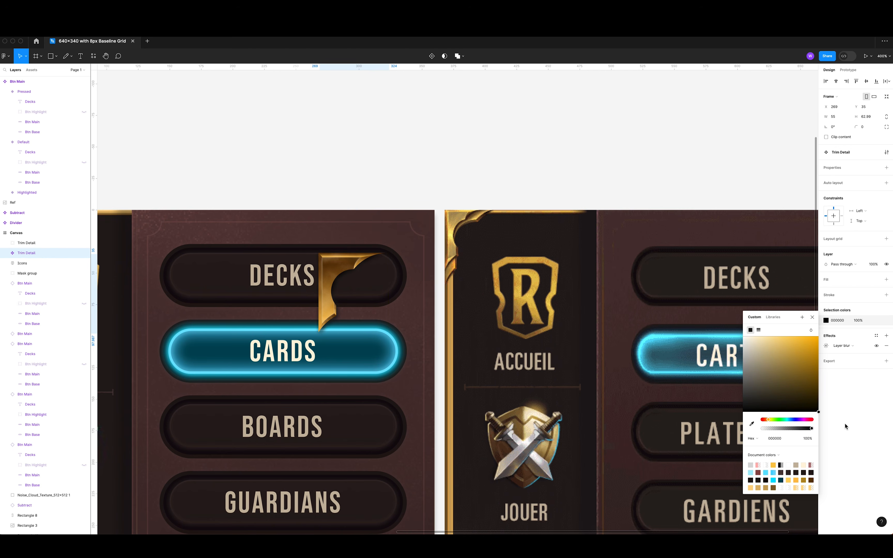
left_click(846, 423)
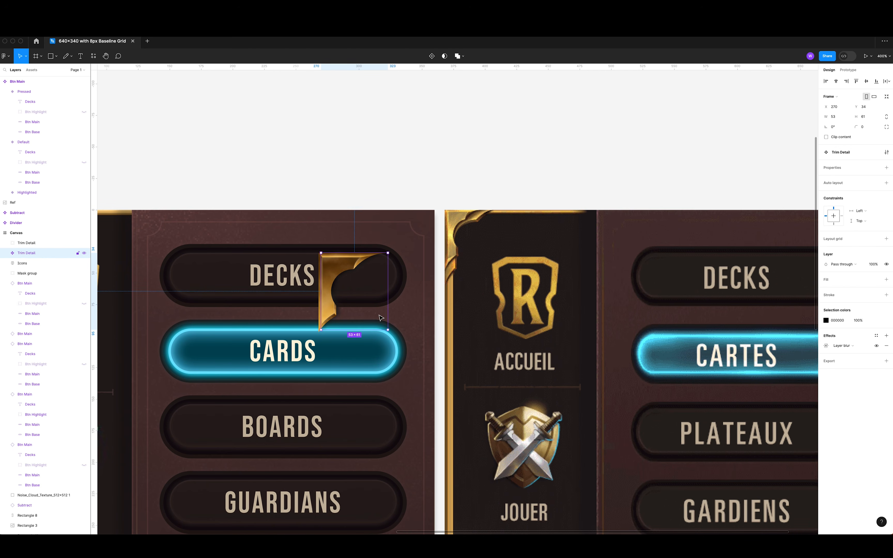
Move Vector 1's light gold gradient stop down over the ornament and add brown stops around it for extra bands.
scroll(406, 281, "left", 5)
left_click(440, 194)
double_click(441, 292)
left_click(826, 218)
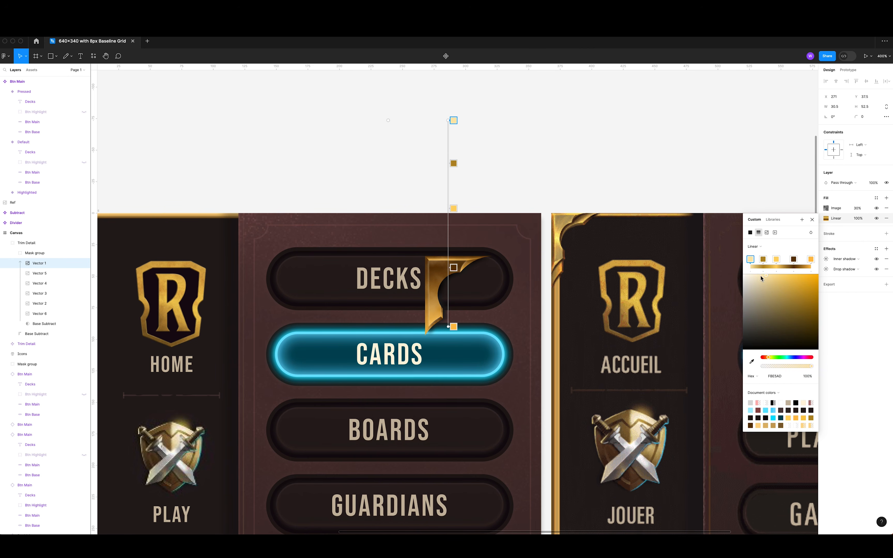
left_click_drag(453, 208, 454, 289)
left_click(454, 305)
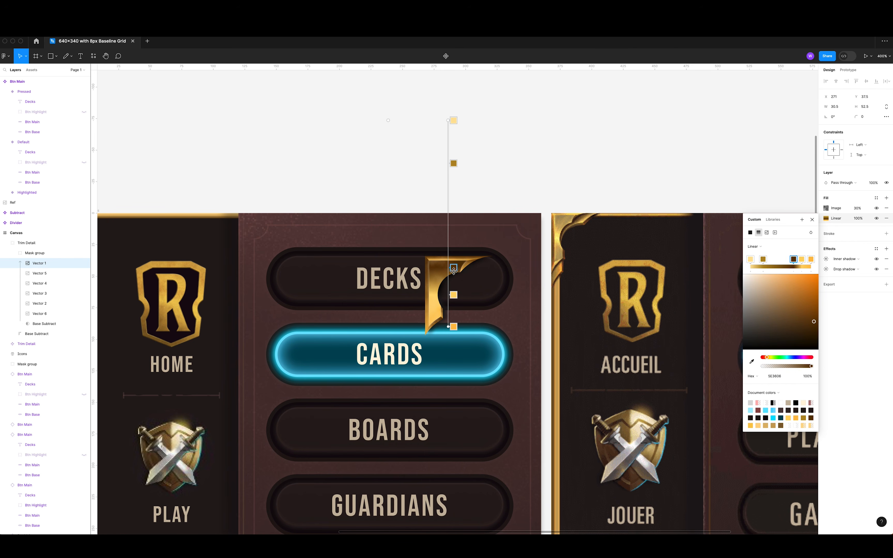
left_click(454, 288)
left_click(454, 267)
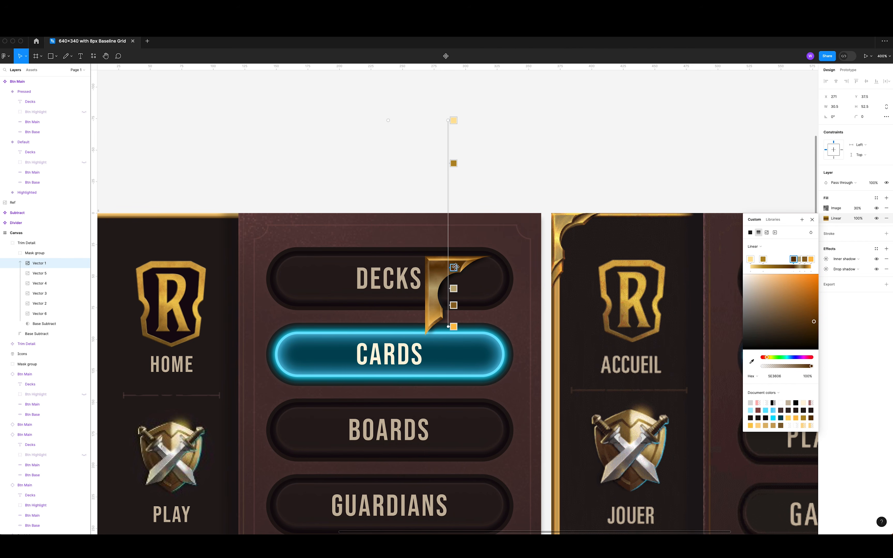
key("Escape")
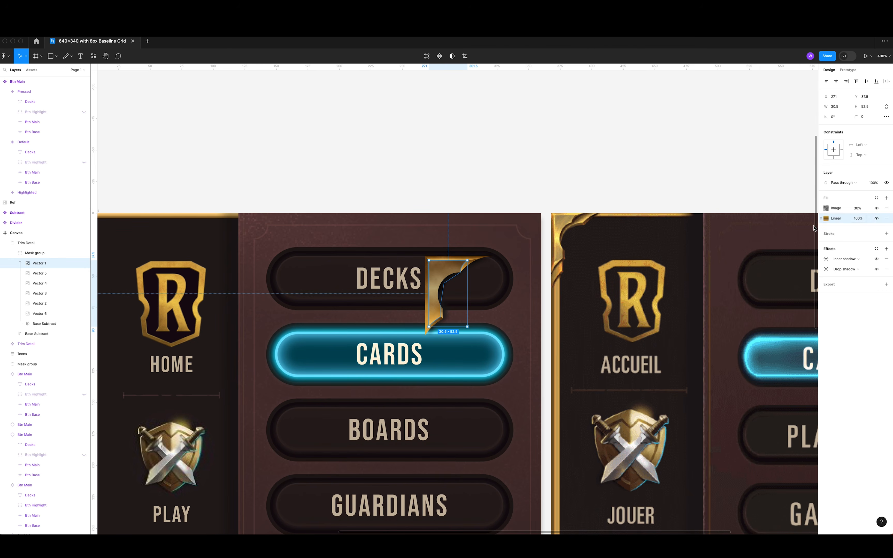
Recolour the middle stop of Vector 1's gradient to gold EBC460 and adjust the spacing of the neighbouring stops.
left_click(826, 218)
left_click(454, 288)
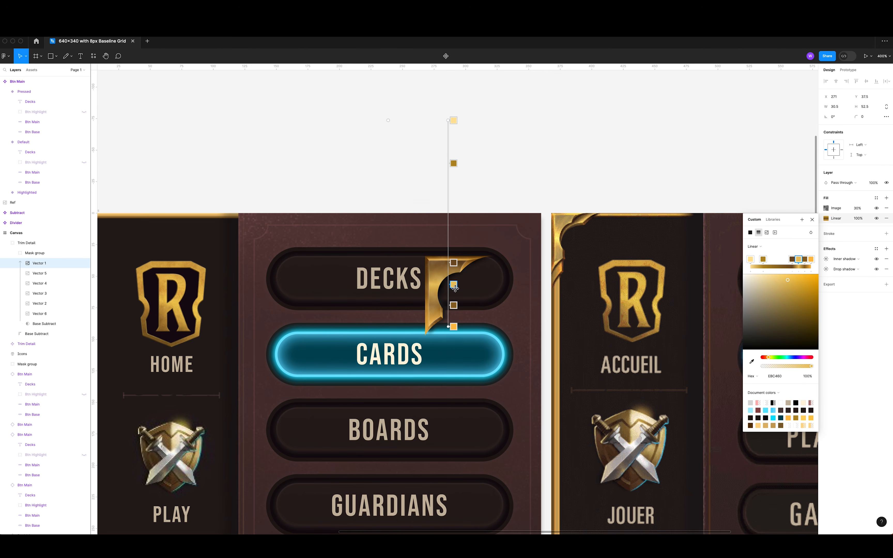
key("Escape")
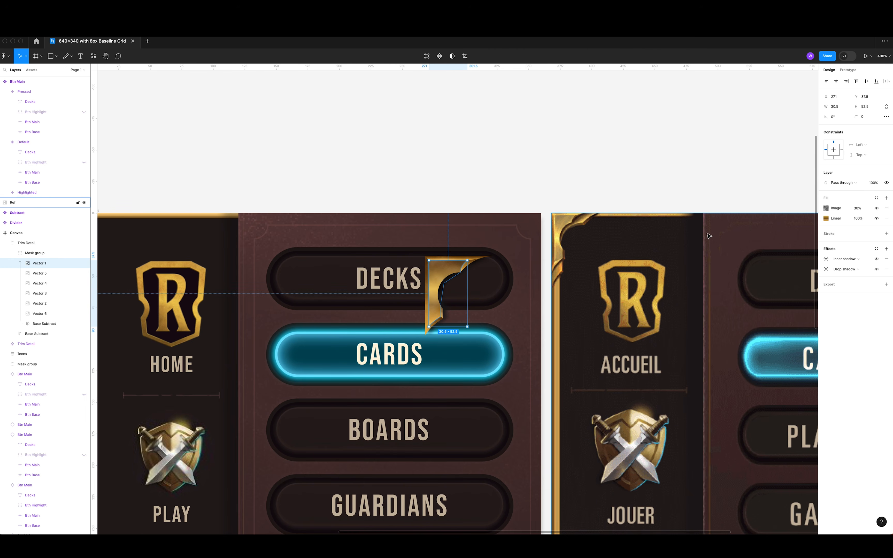
Add a linear gradient stroke to Vector 1, fading from pale yellow to 37341A at 0%, blended in Overlay mode.
left_click(886, 234)
left_click(826, 244)
left_click(772, 299)
left_click(771, 383)
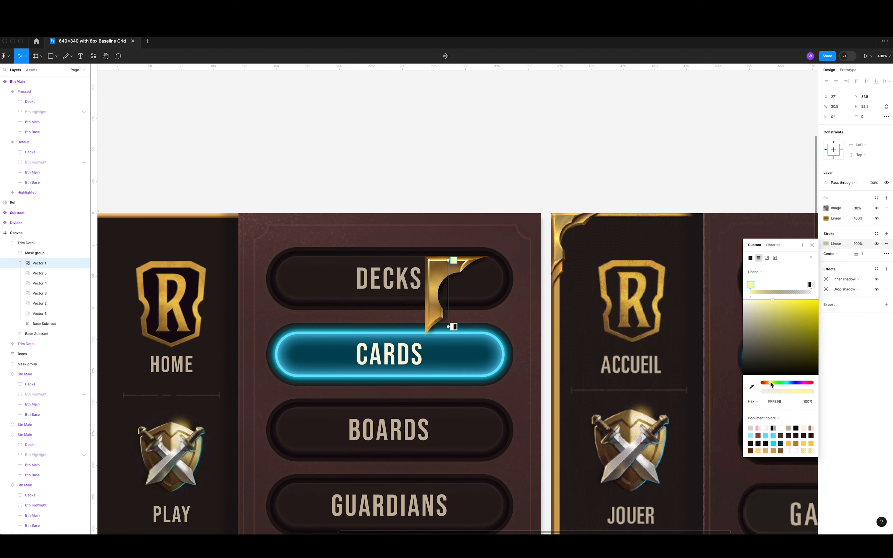
left_click(808, 271)
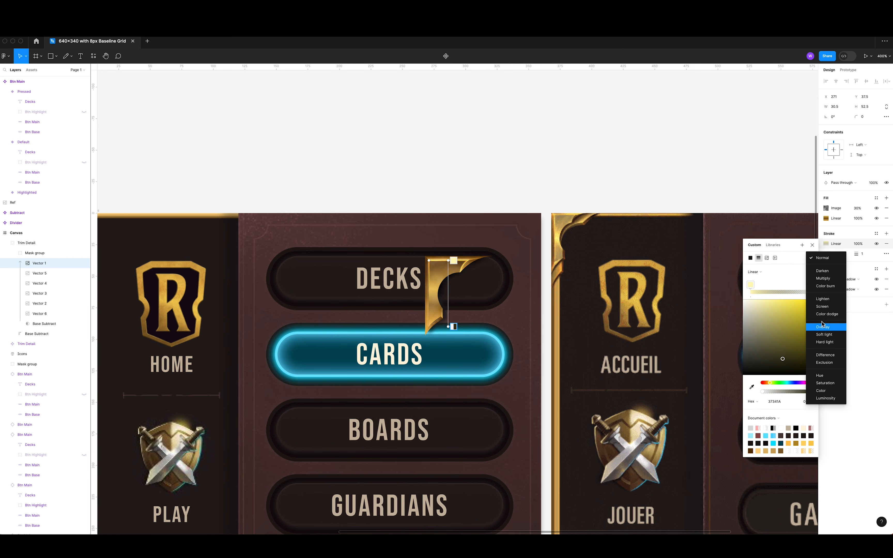
key("Escape")
Set Vector 1's stroke to Inside alignment, 0.25 weight and 20% opacity.
left_click(830, 253)
left_click(835, 254)
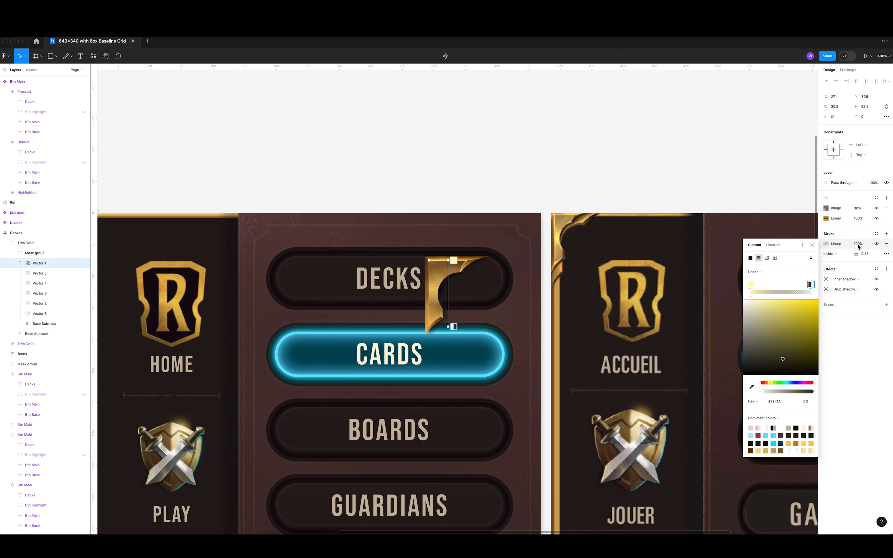
left_click(858, 243)
type("20")
key("Return")
key("Escape")
Group Trim Detail and its shadow copy into a group named Trim.
key("minus")
left_click(3, 243)
scroll(3, 117, "down", 5)
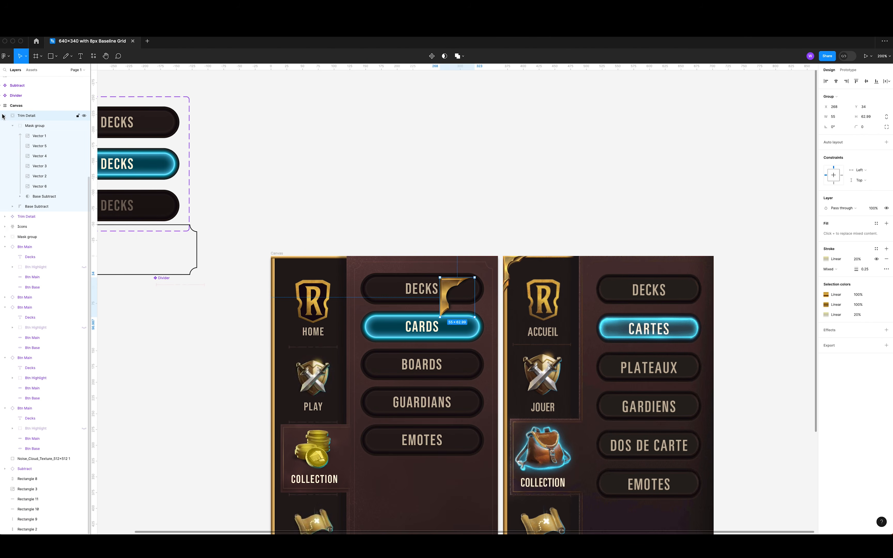
left_click(2, 116)
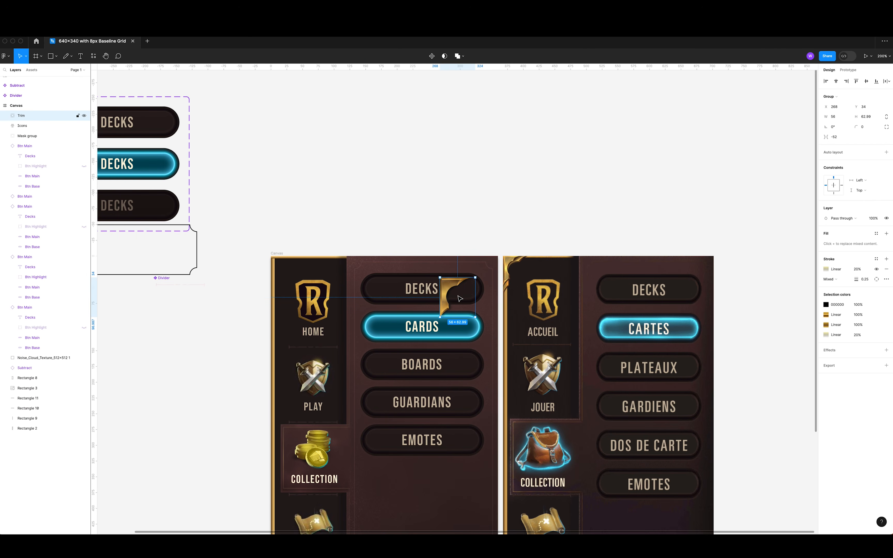
key("plus")
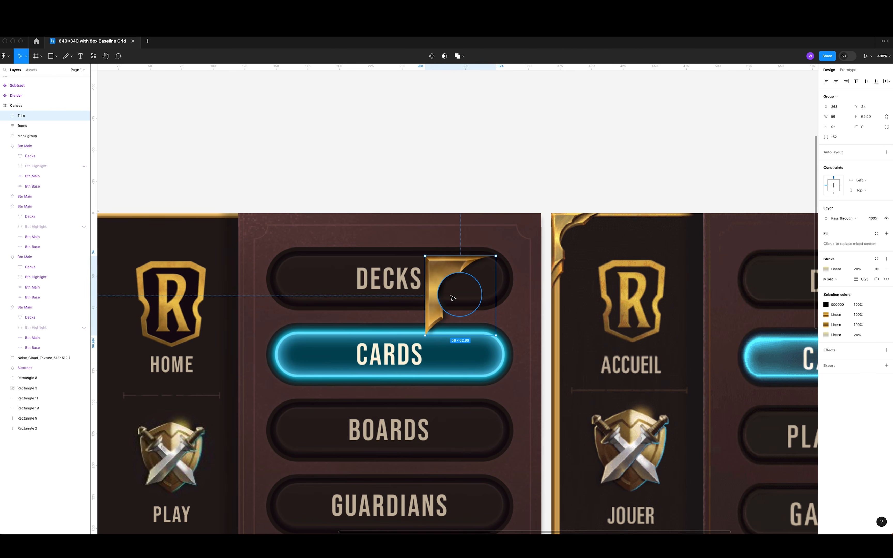
Add a drop shadow to the upper Trim Detail inside Trim with 0 offset, blur 2 and colour FF0000 at 25%.
left_click(5, 116)
left_click(14, 125)
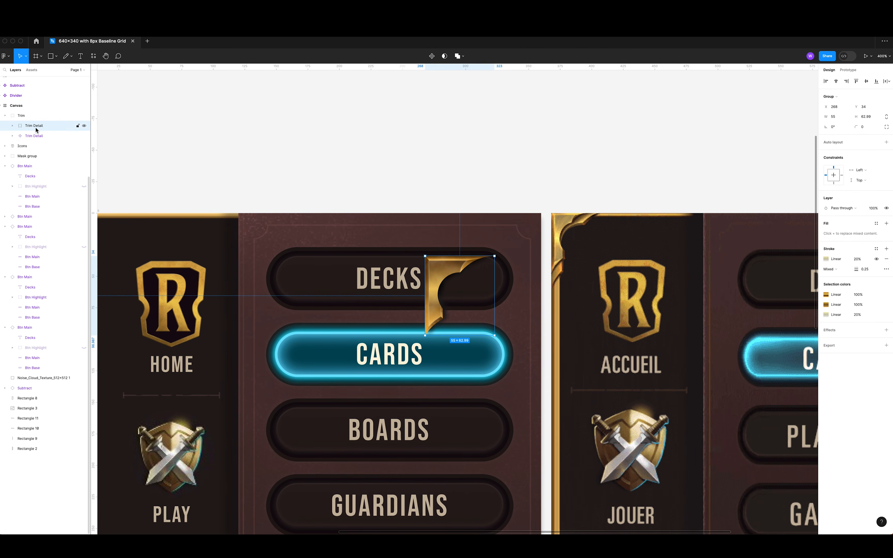
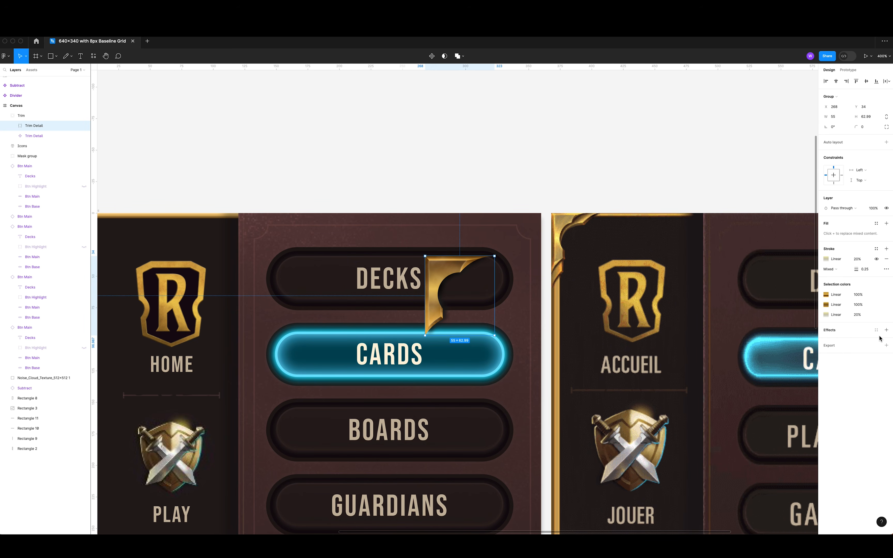
left_click(887, 330)
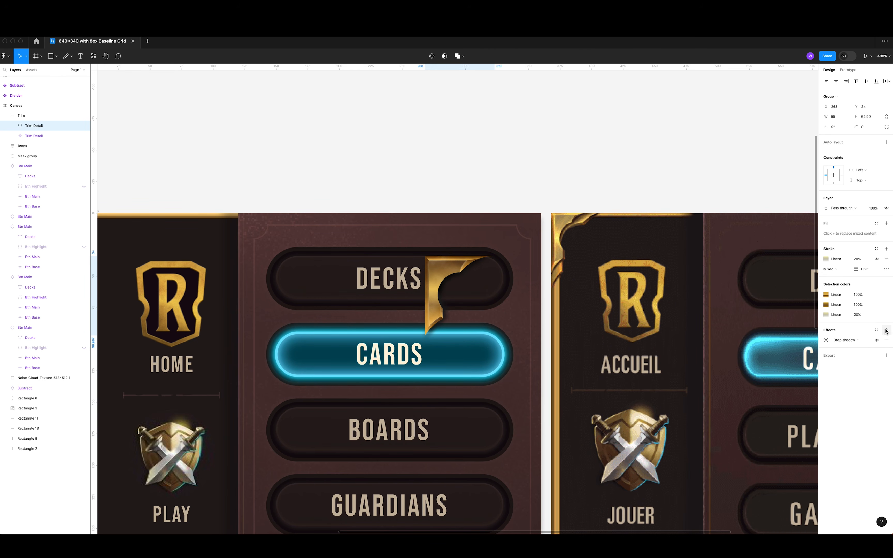
left_click(822, 340)
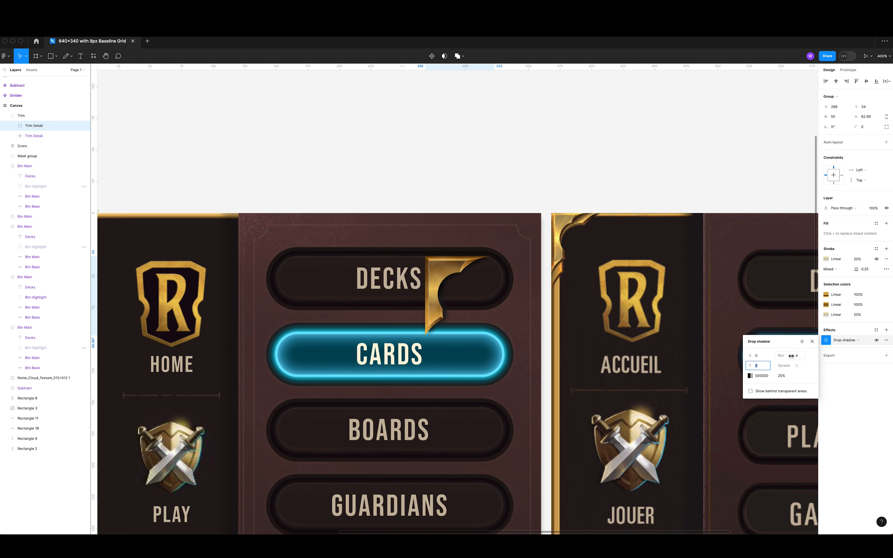
left_click(750, 376)
left_click_drag(700, 402, 650, 364)
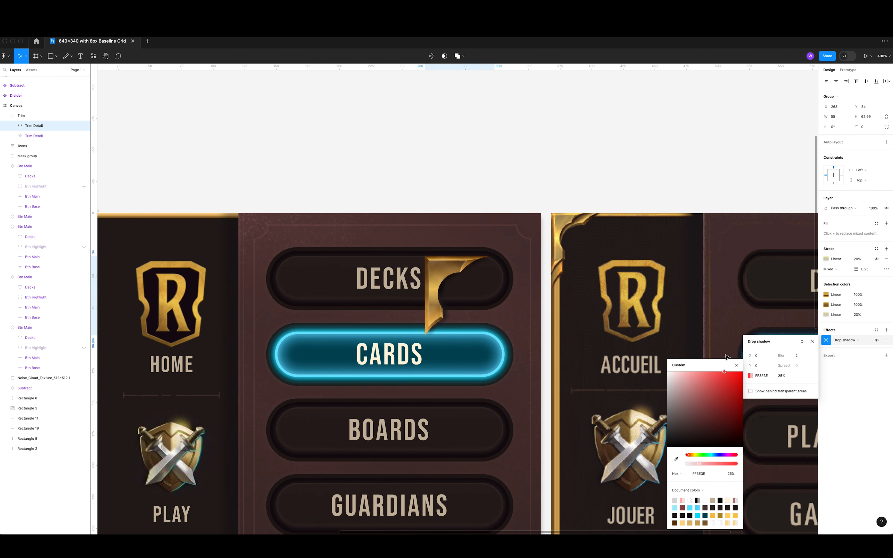
left_click(737, 366)
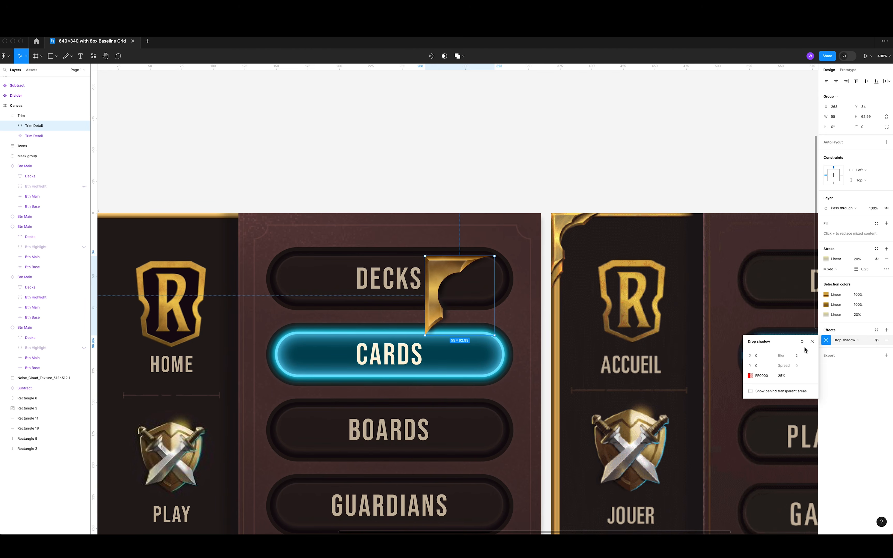
left_click(812, 342)
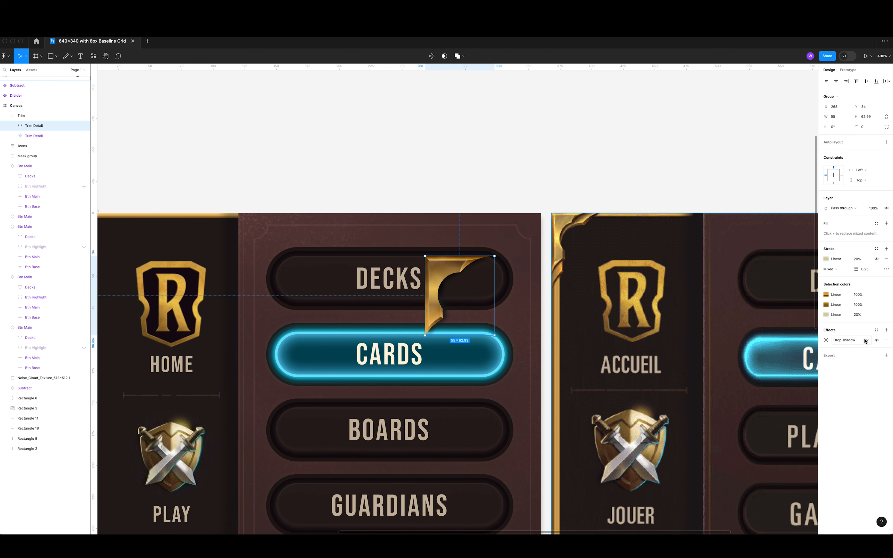
Change Trim Detail's effect to an inner shadow in FFFFFF at 25% opacity with blur 3 and an adjusted Y offset.
left_click(843, 340)
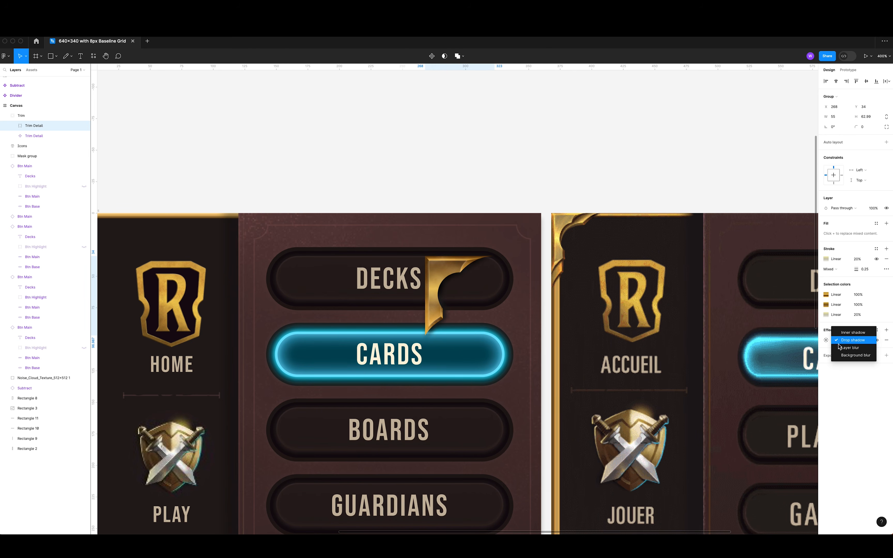
left_click(853, 332)
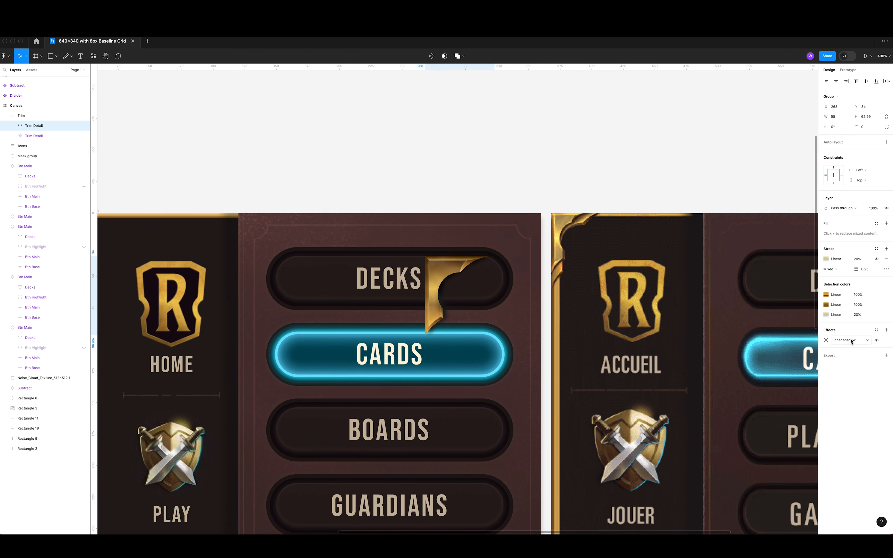
left_click(826, 340)
left_click(751, 376)
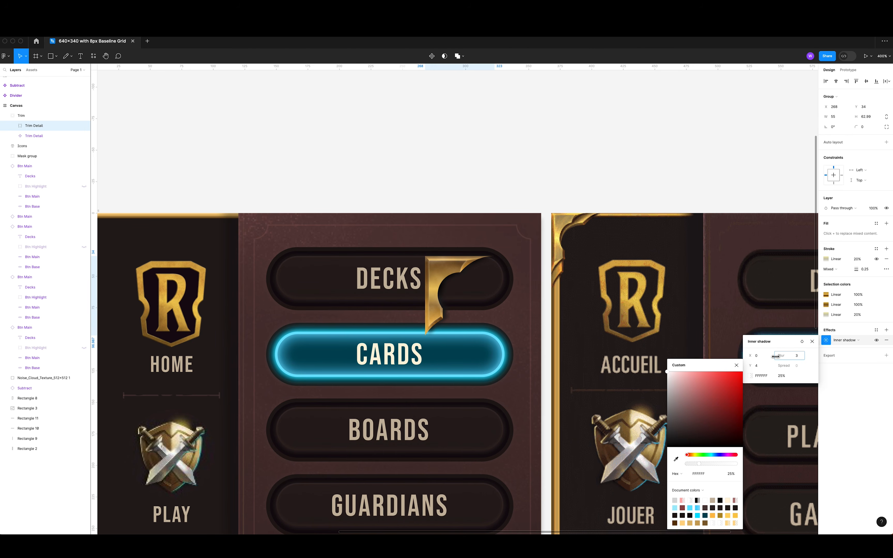
left_click_drag(750, 365, 751, 364)
left_click(737, 366)
left_click(812, 341)
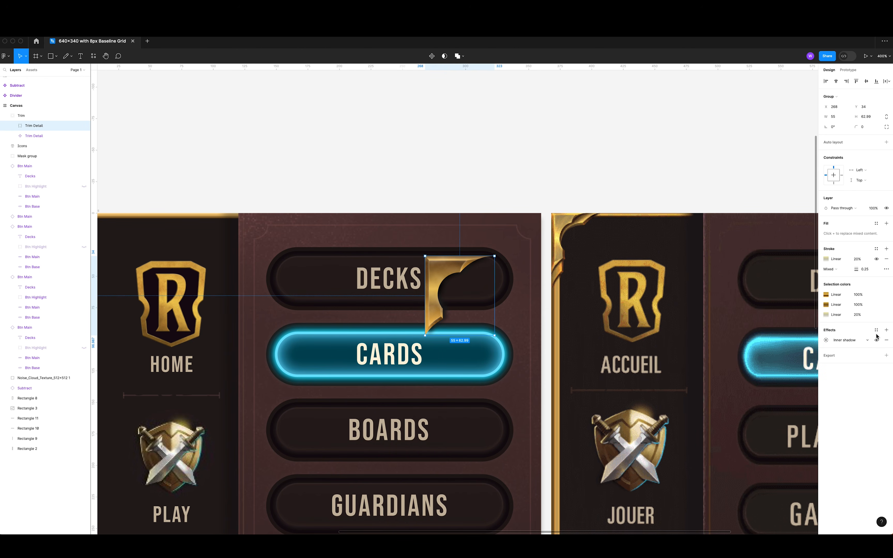
Add a second inner shadow to Trim Detail in FFFFFF with a negative X offset and Y offset 0.
left_click(887, 330)
left_click(845, 340)
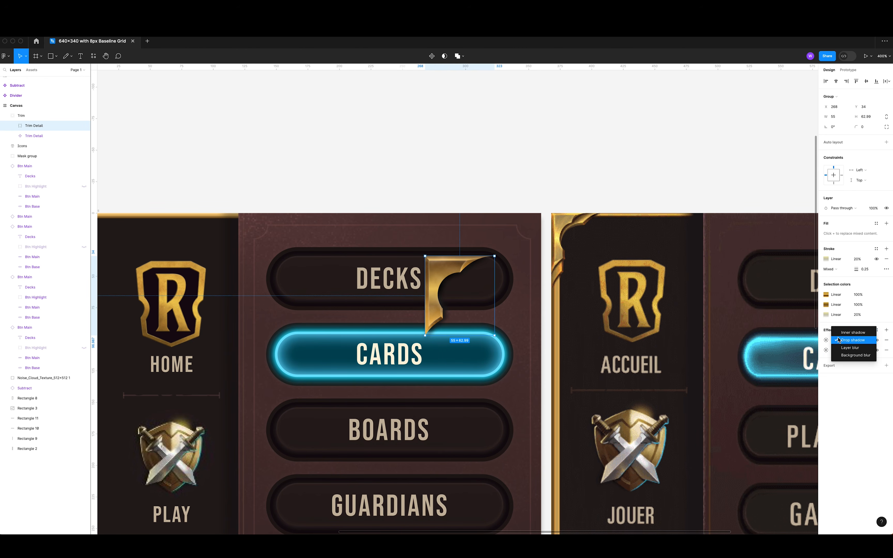
left_click(844, 332)
left_click(825, 340)
left_click_drag(749, 366, 748, 357)
left_click(796, 356)
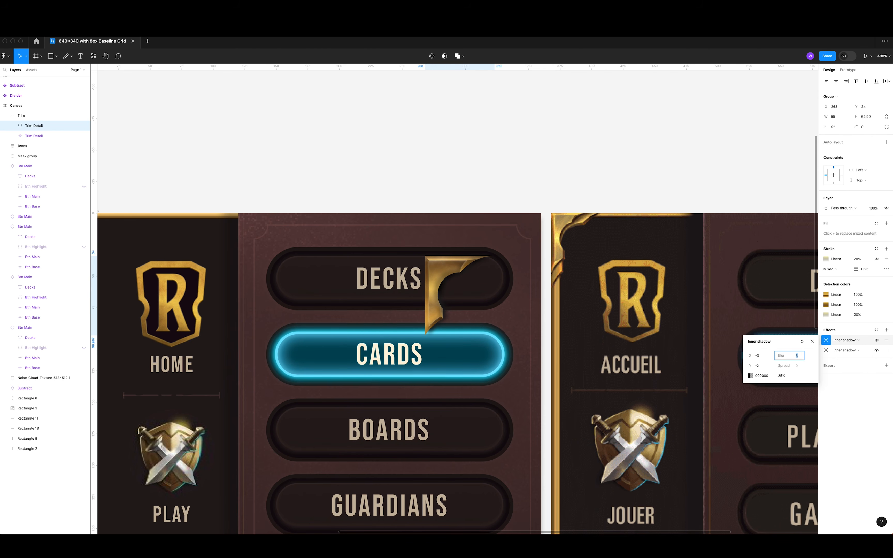
left_click_drag(749, 355, 751, 356)
left_click(763, 366)
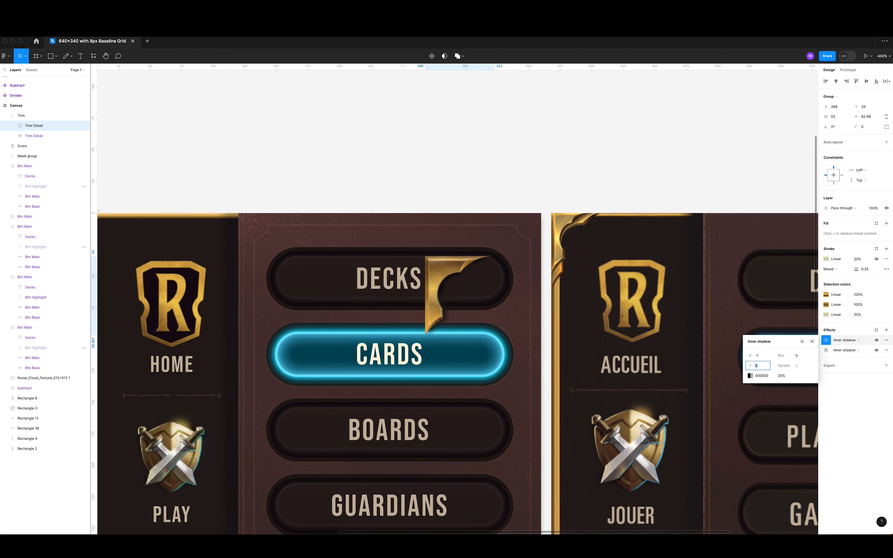
left_click(750, 375)
left_click(705, 500)
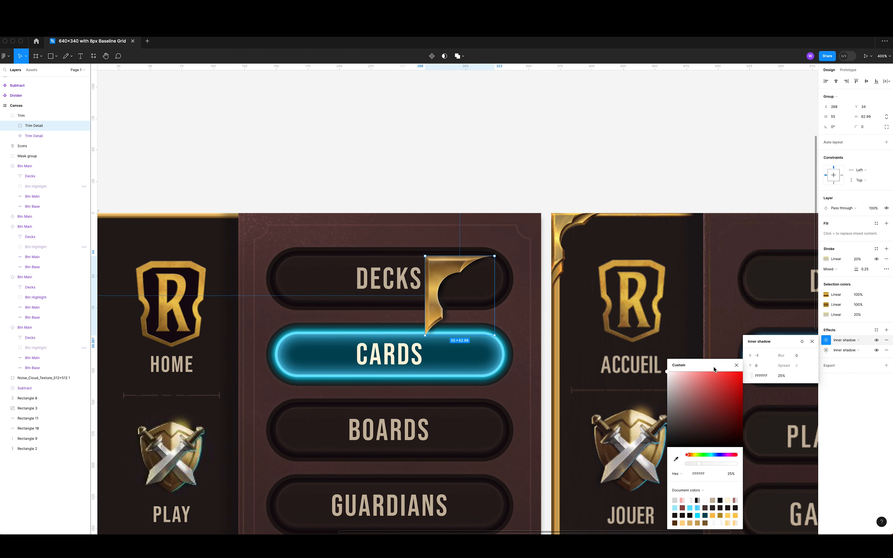
left_click(736, 366)
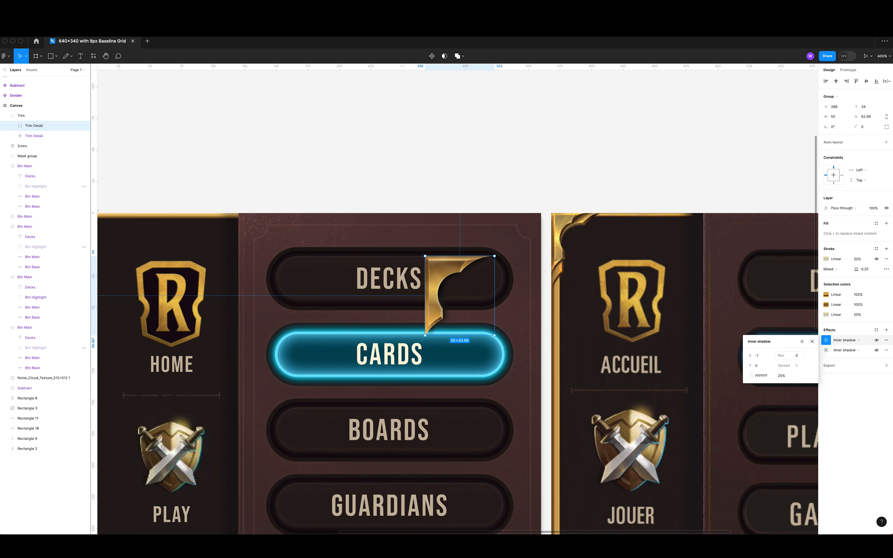
Set the new inner shadow's blur to 1 and blend mode to Overlay, and raise its opacity above 25%.
key("Up")
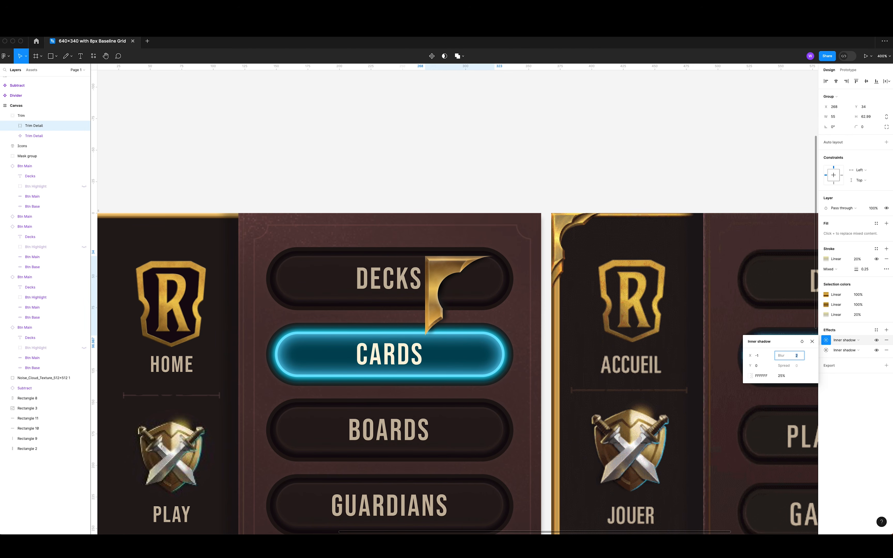
left_click(802, 342)
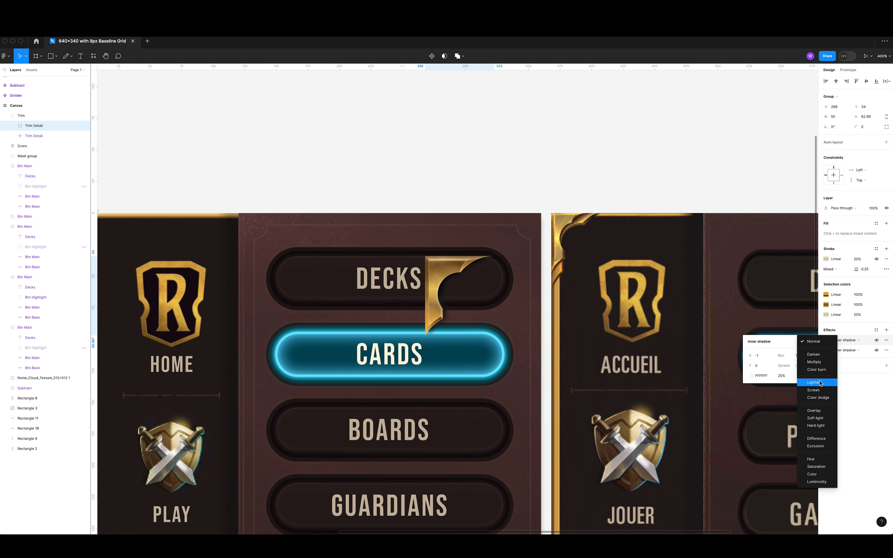
left_click(818, 410)
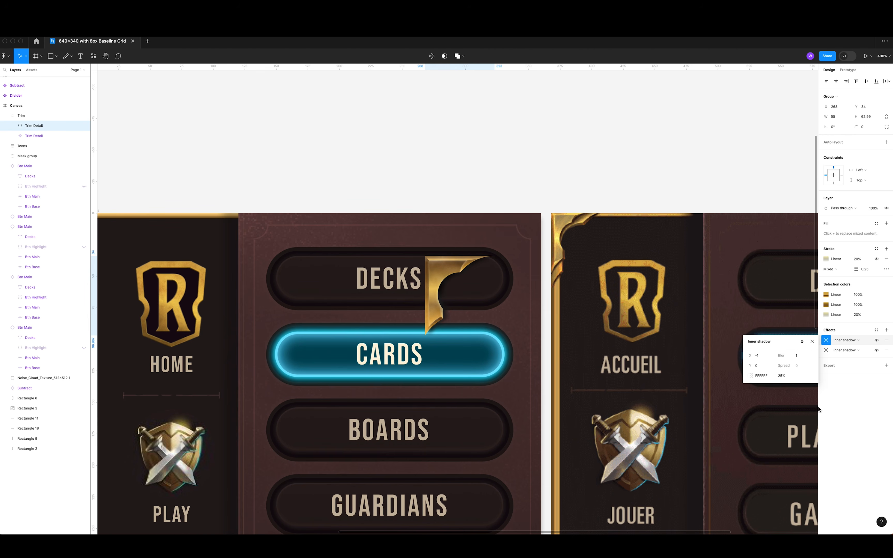
left_click(781, 376)
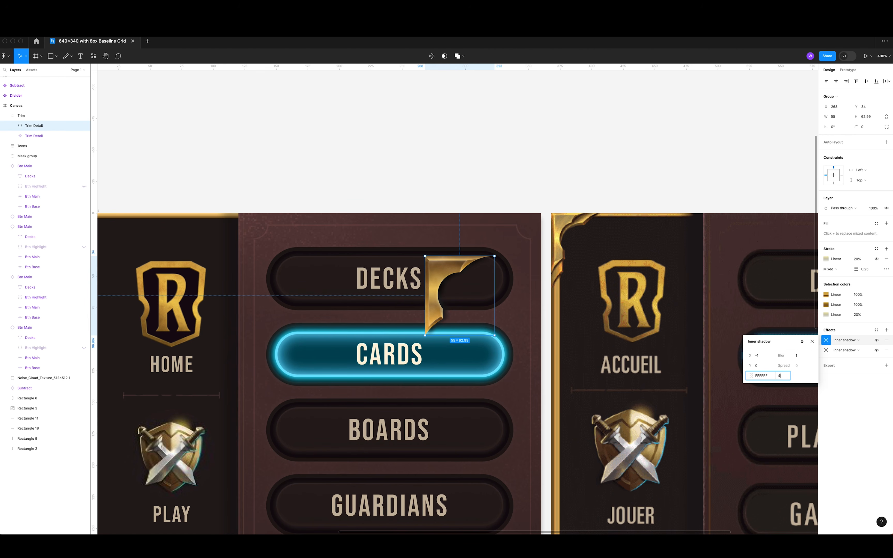
type("4")
left_click(619, 186)
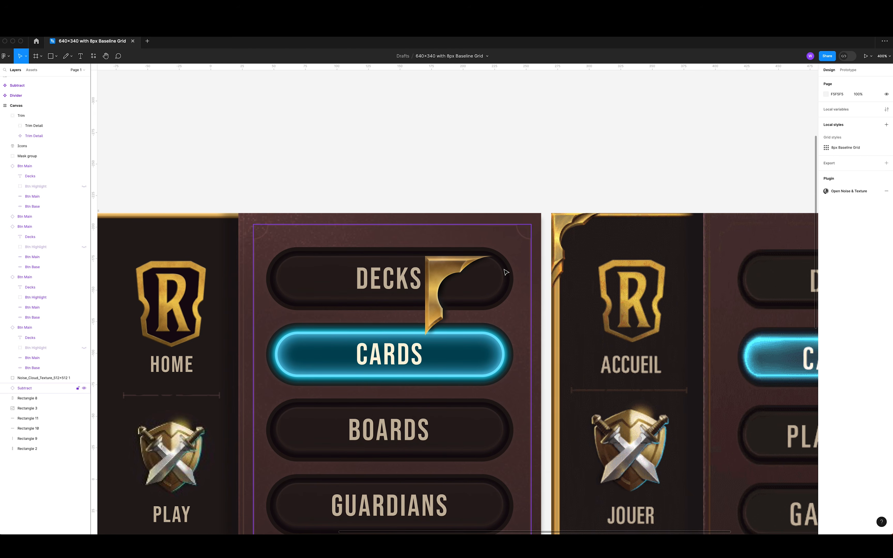
Turn the Trim group into a component and move it outside the canvas, below the subtracted panel shape.
scroll(517, 288, "left", 3)
scroll(524, 295, "down", 5)
left_click(479, 290)
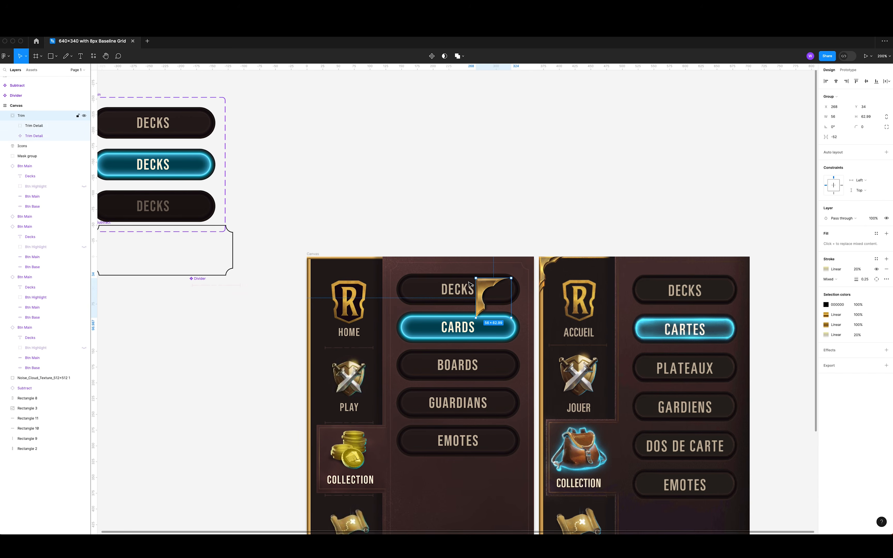
right_click(30, 244)
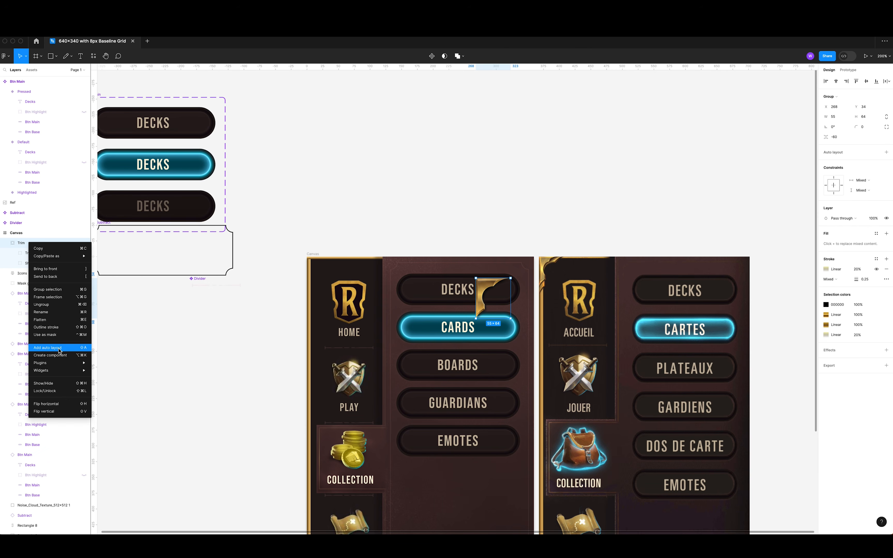
left_click(61, 356)
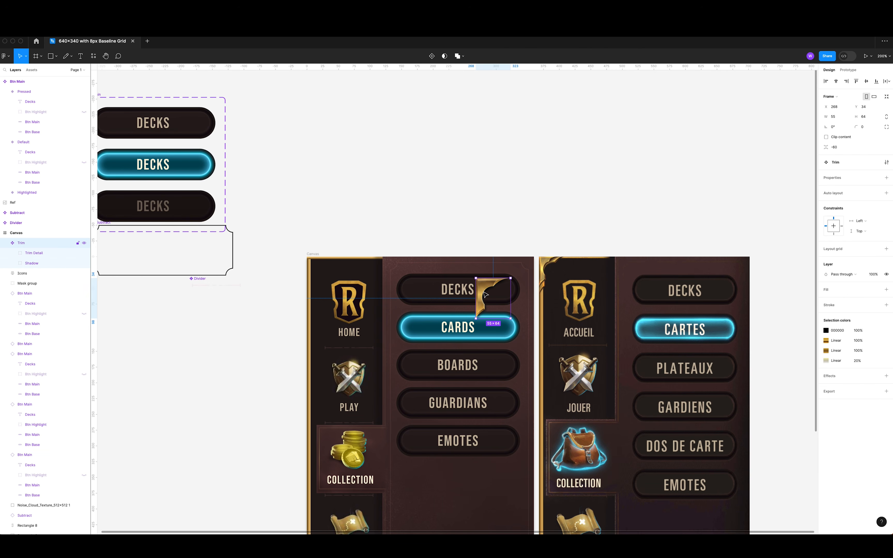
left_click_drag(486, 294, 339, 278)
key("Escape")
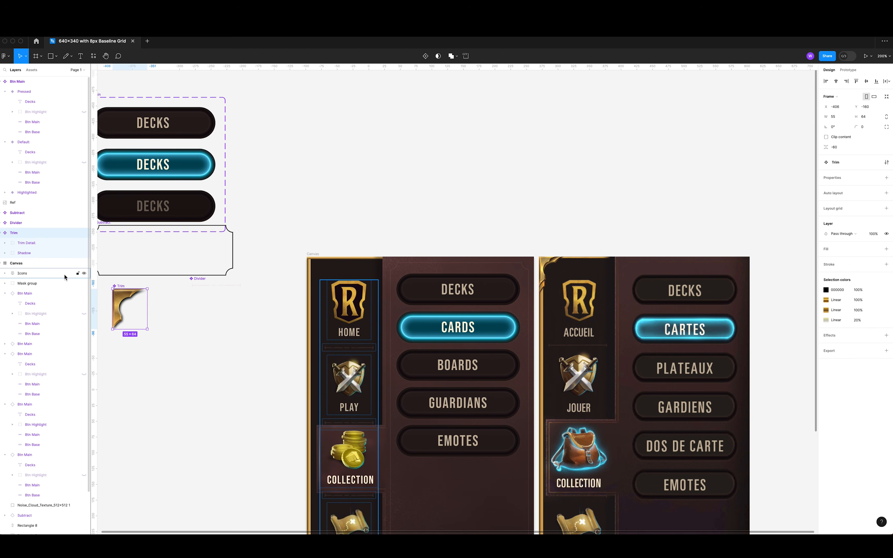
Place an instance of Trim on the Canvas frame in its top-left corner at X 0, Y 0.
left_click(410, 261)
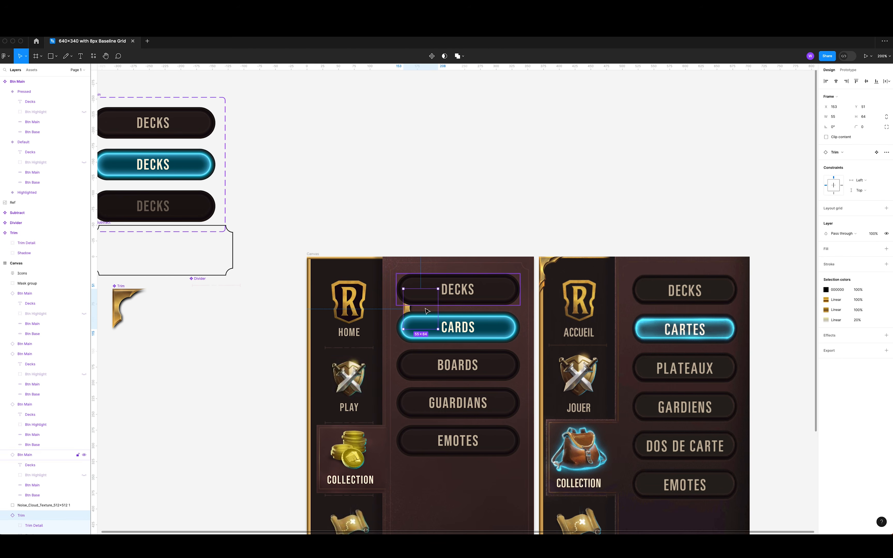
key("ctrl+v")
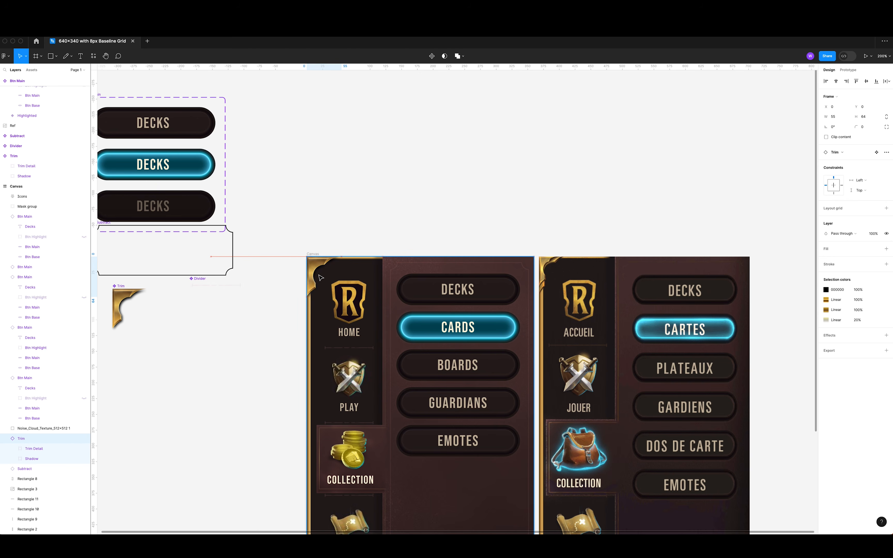
left_click_drag(320, 281, 320, 279)
left_click(379, 203)
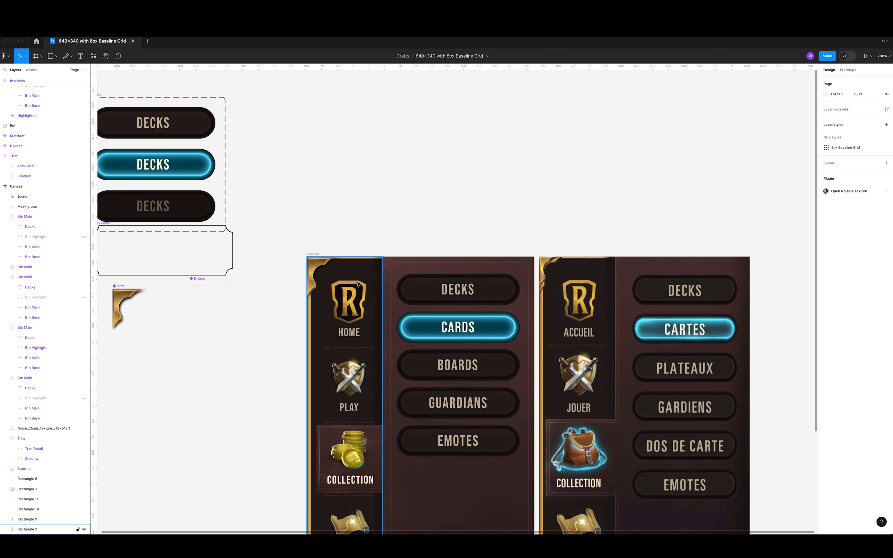
Duplicate the Trim instance to the Canvas frame's bottom-left corner, flip it vertically and align it with the frame's edge.
scroll(212, 334, "down", 5)
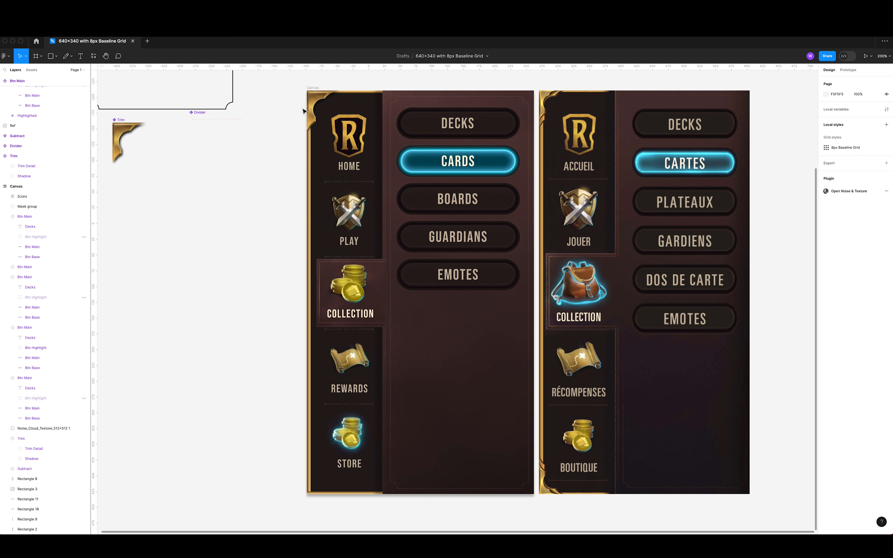
left_click(315, 103)
left_click_drag(316, 103, 313, 468)
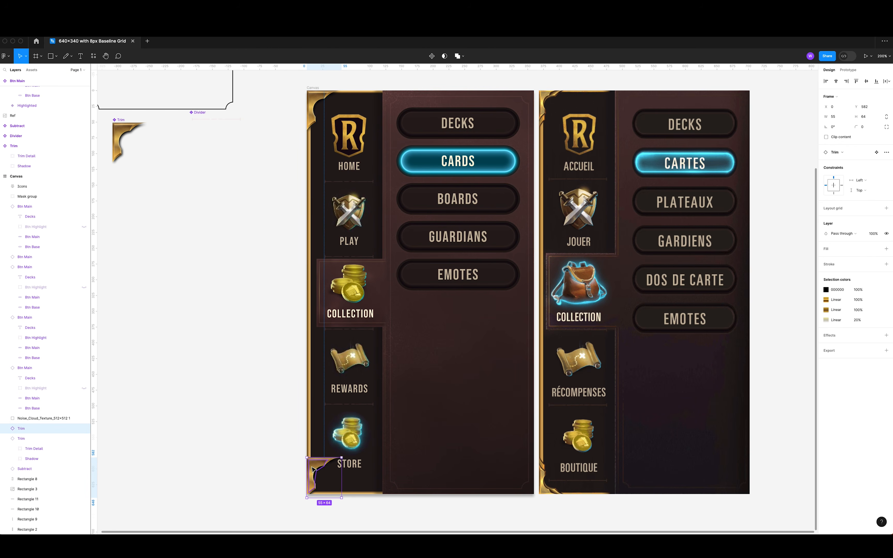
key("super+v")
key("super+z")
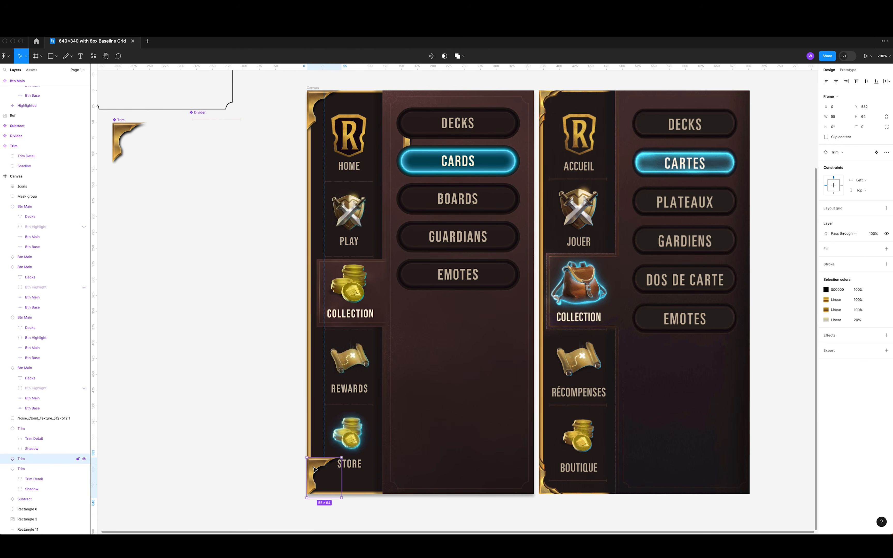
key("super+shift+z")
key("super+z")
right_click(310, 464)
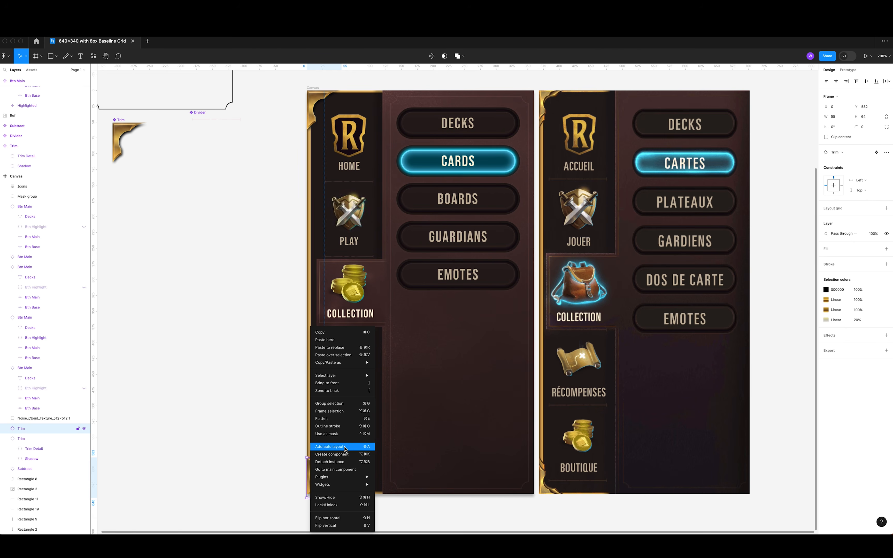
left_click(349, 525)
left_click_drag(311, 493, 312, 492)
left_click(207, 407)
Scale both Trim instances down to 40 × 47, keeping them in the Canvas frame's top-left and bottom-left corners.
scroll(210, 410, "right", 3)
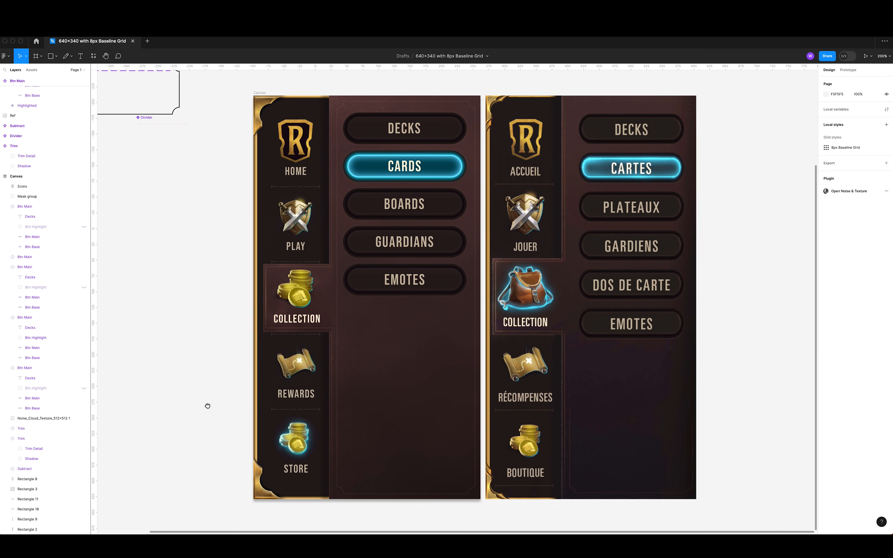
left_click(263, 111)
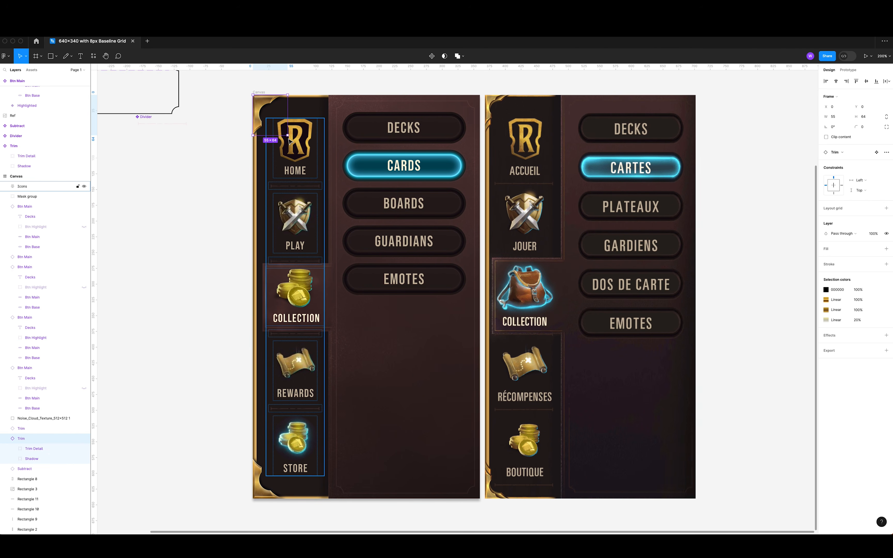
left_click_drag(274, 135, 277, 123)
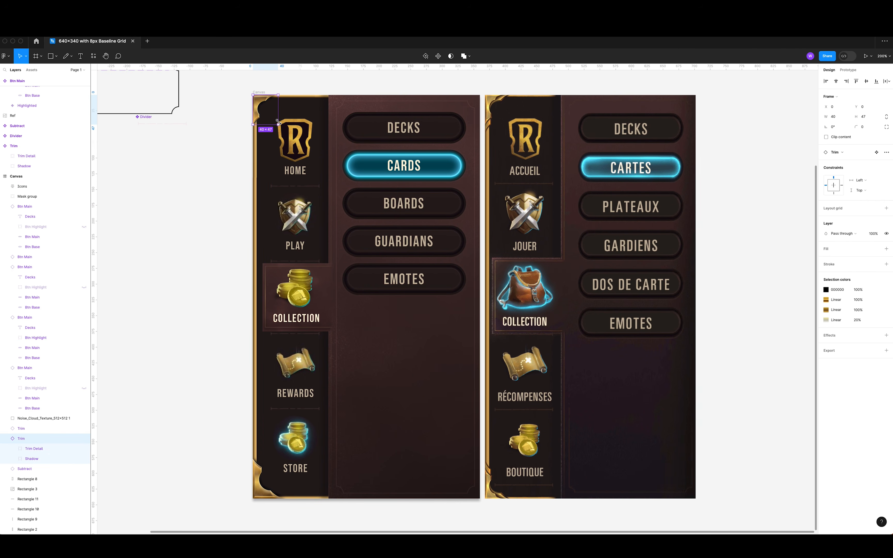
double_click(276, 470)
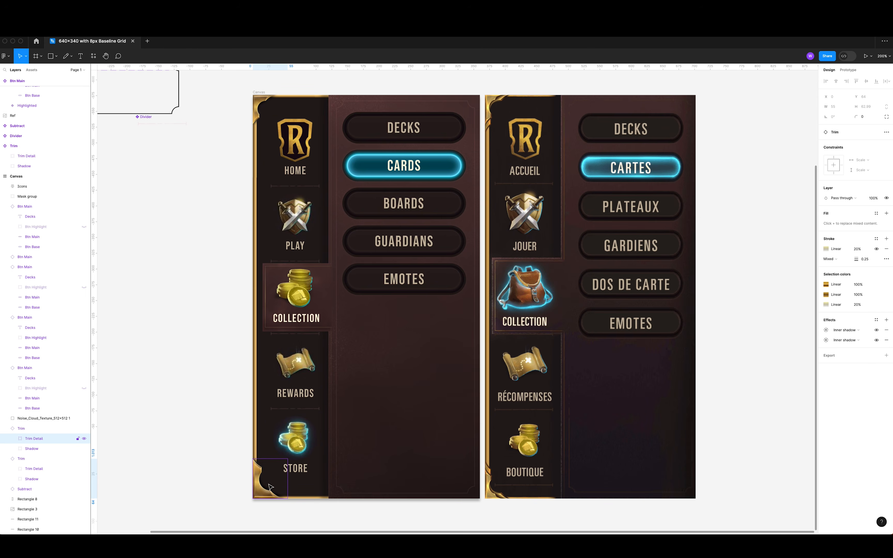
left_click(45, 429)
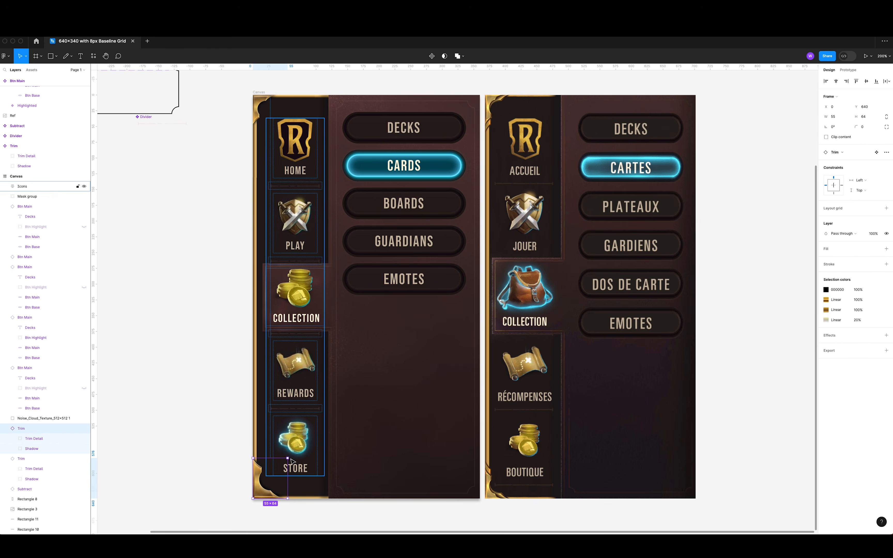
left_click_drag(288, 459, 278, 469)
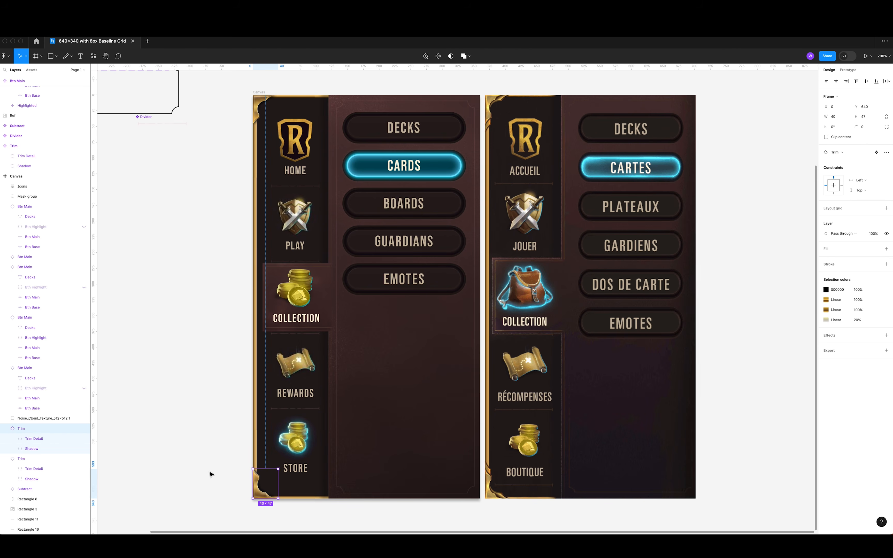
left_click(210, 474)
left_click_drag(222, 417, 209, 417)
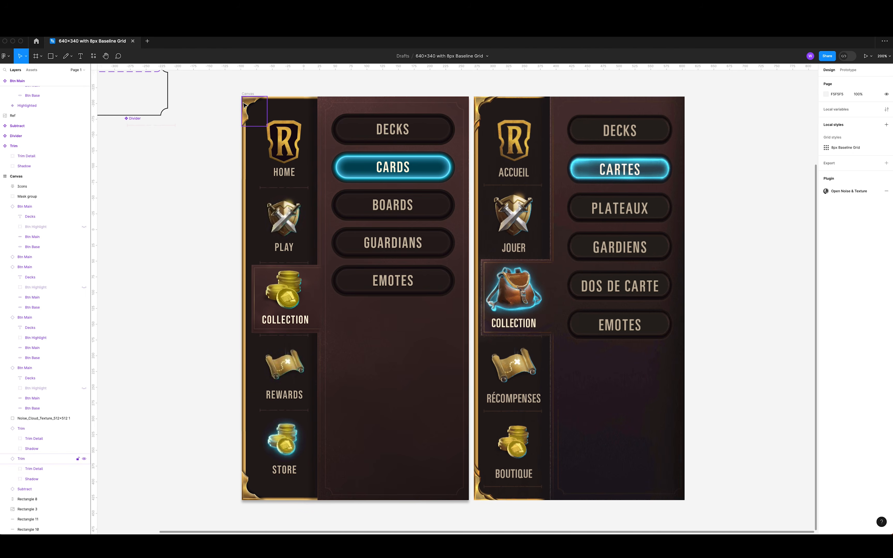
Set the opacity of Rectangle 3's drop shadow to 45%.
left_click(317, 109)
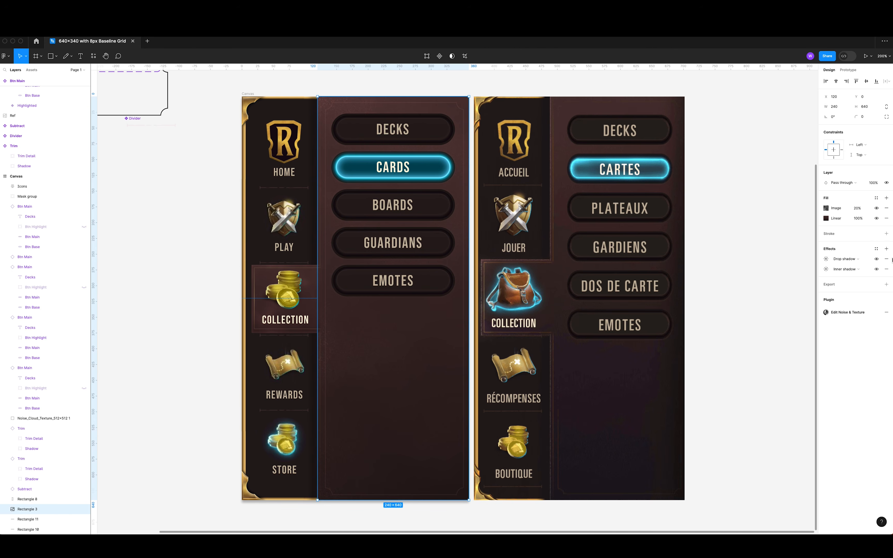
left_click(877, 259)
left_click(826, 262)
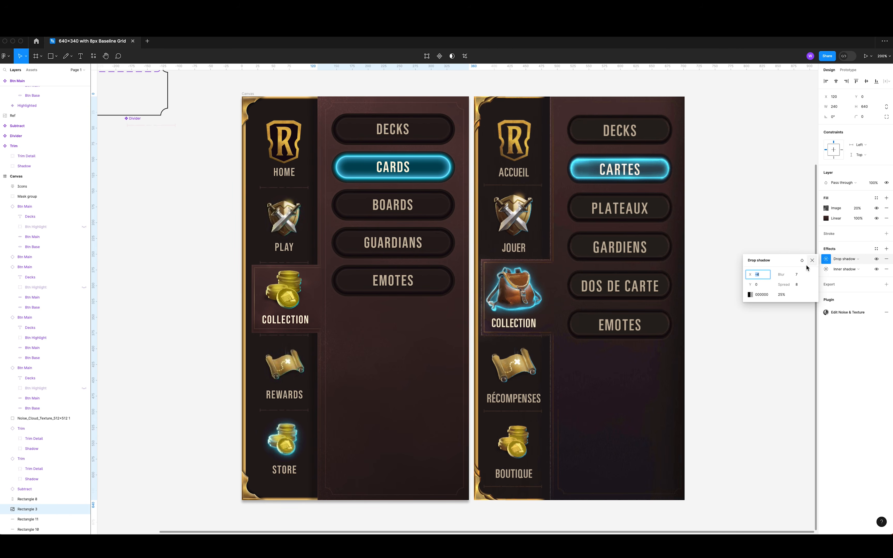
left_click(781, 295)
key("shift+Up")
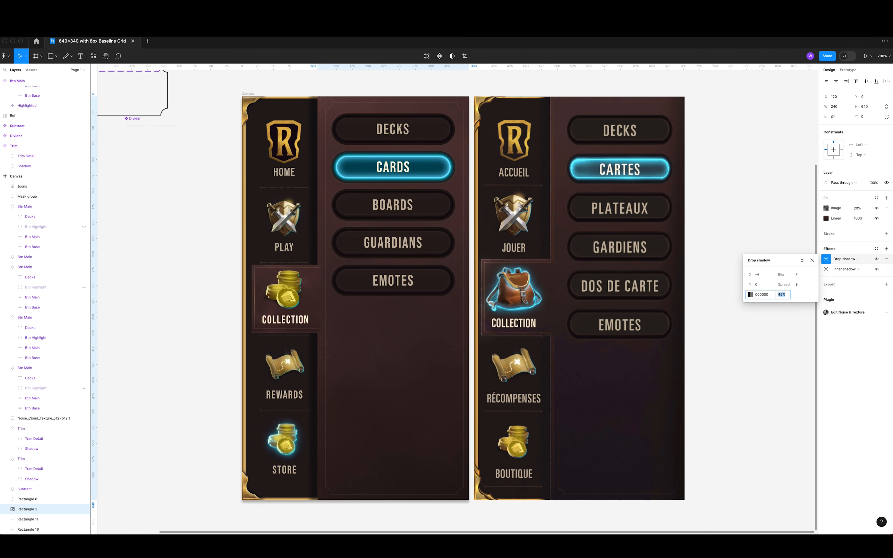
left_click(734, 223)
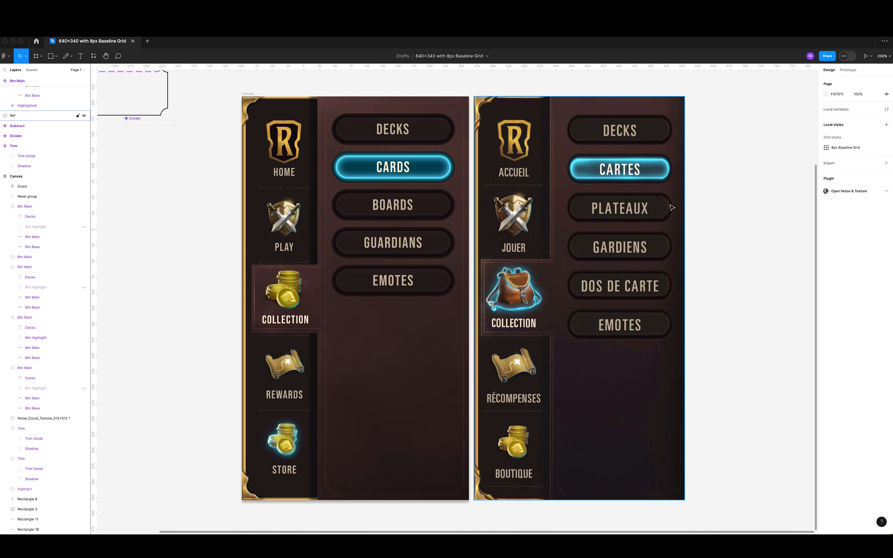
Preview the prototype, try the menu buttons' interactive states, and return to the design file.
left_click(865, 57)
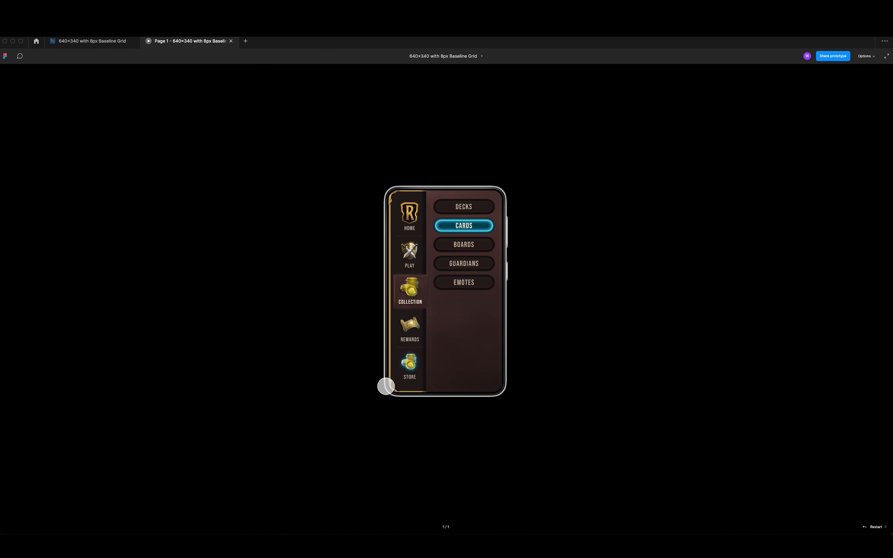
left_click(461, 221)
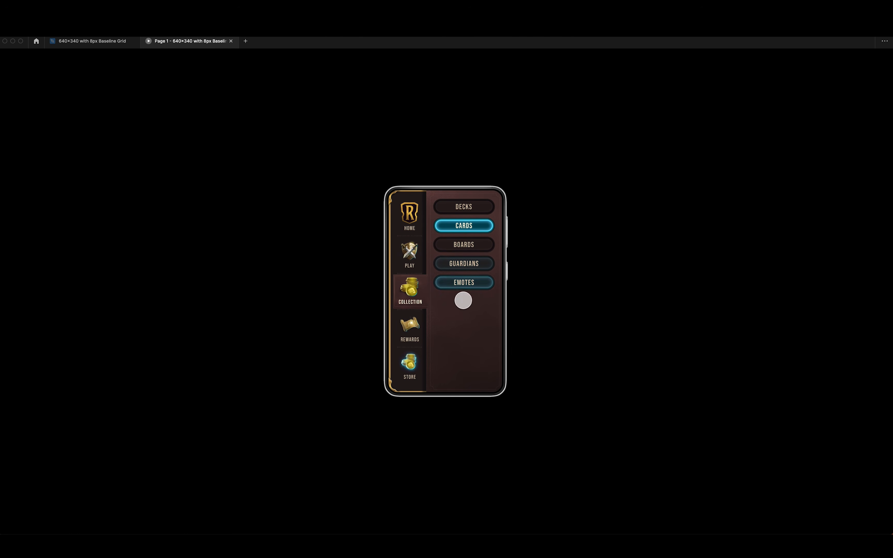
left_click(107, 42)
left_click(254, 278)
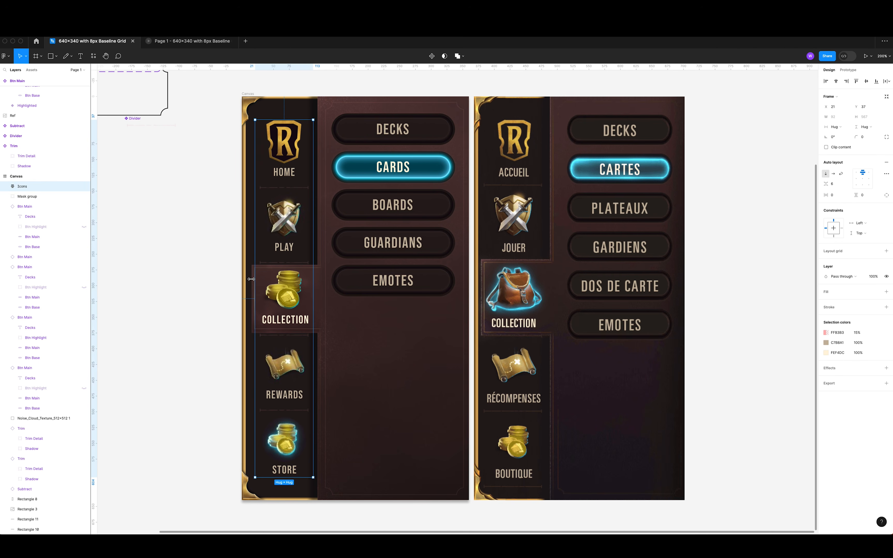
Move the Ref image away from the Canvas frame to about X 608, keeping its top level with the frame.
left_click(221, 277)
double_click(315, 287)
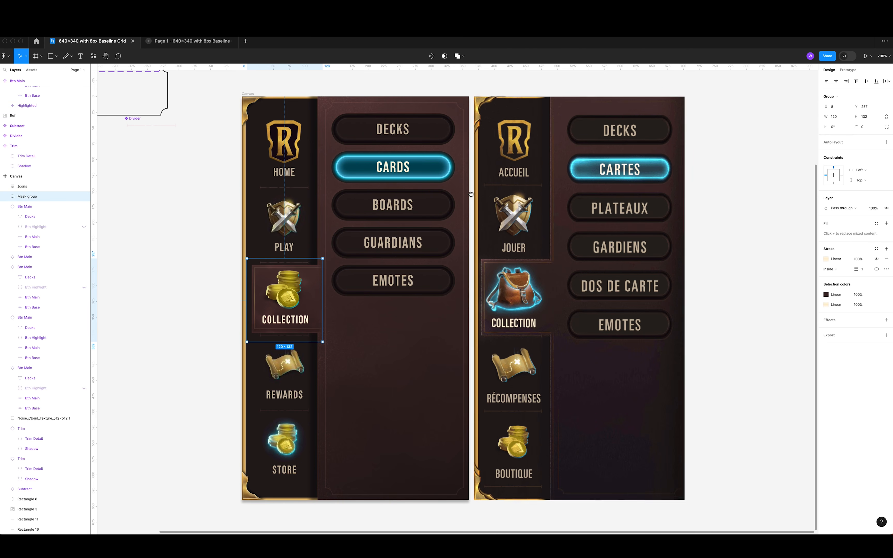
scroll(492, 108, "right", 5)
left_click(373, 192)
left_click_drag(373, 192, 592, 189)
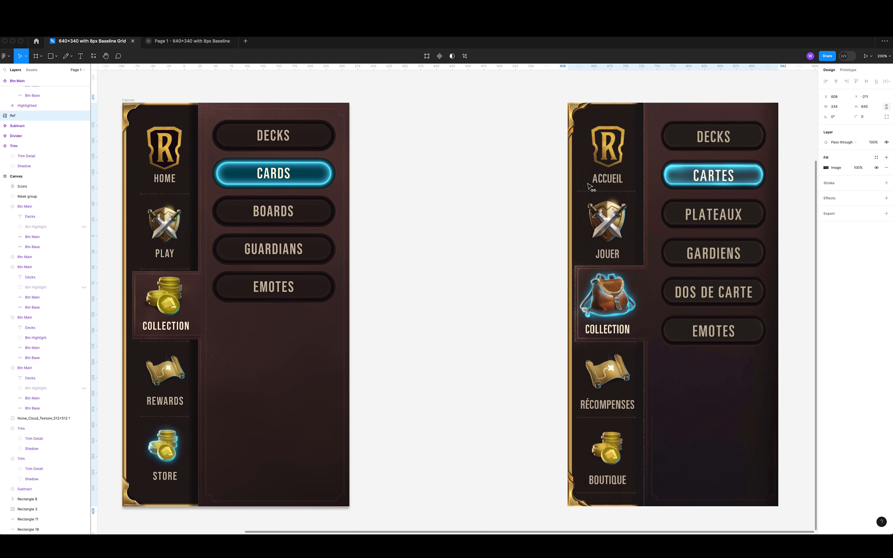
Duplicate the Canvas frame beside the original at about X 279, and shift the Ref image clear of the copy to about X 675.
scroll(520, 238, "left", 5)
scroll(511, 255, "right", 1)
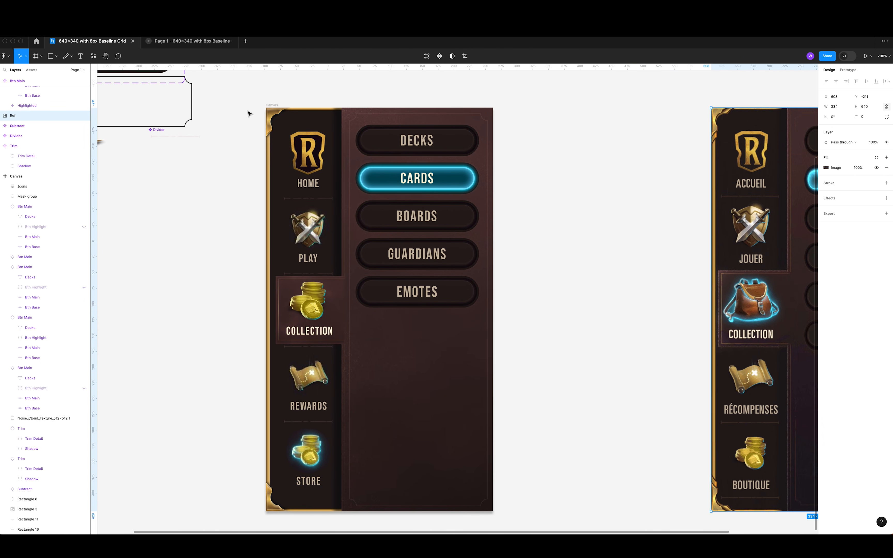
left_click(273, 106)
mouse_move(275, 107)
left_mouse_down()
mouse_move(544, 110)
mouse_move(514, 110)
left_mouse_up()
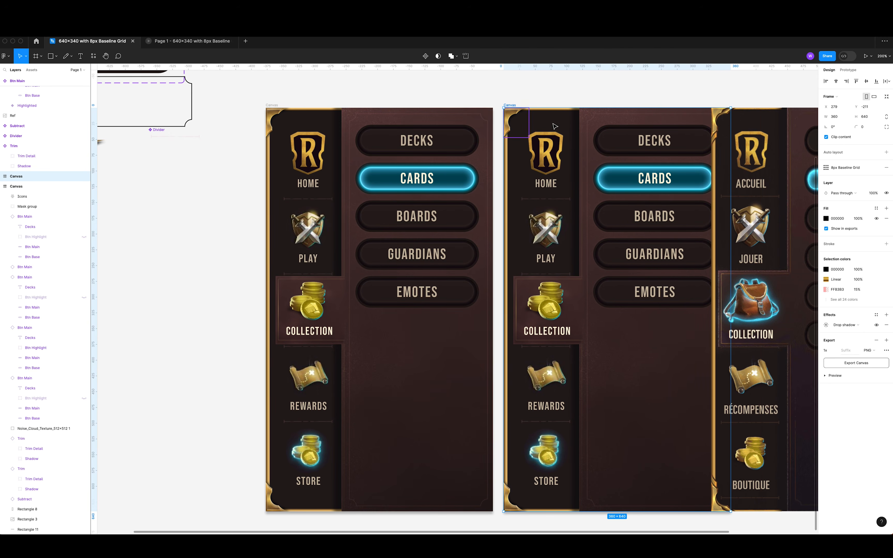
left_click_drag(764, 171, 807, 172)
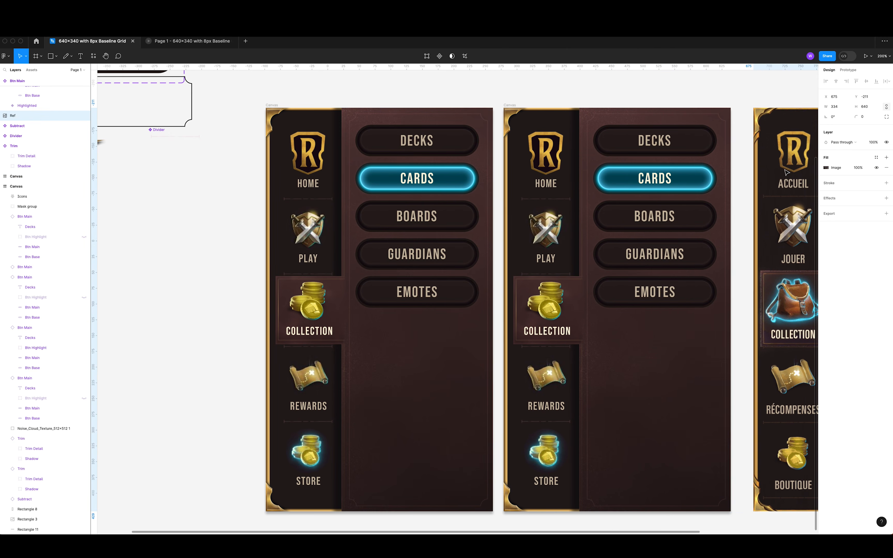
Move the duplicate frame's Mask group highlight from the Collection item down behind Rewards, at about Y 373.
left_click(580, 311)
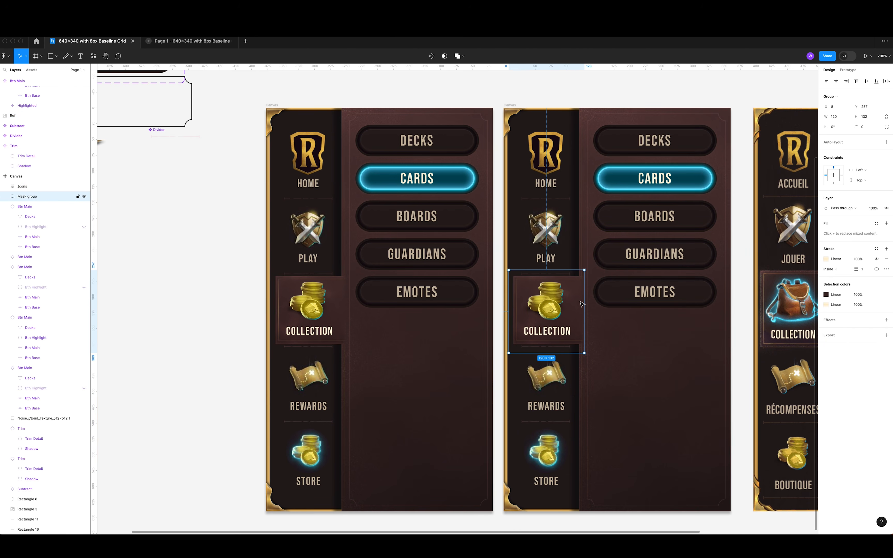
left_click_drag(581, 303, 581, 379)
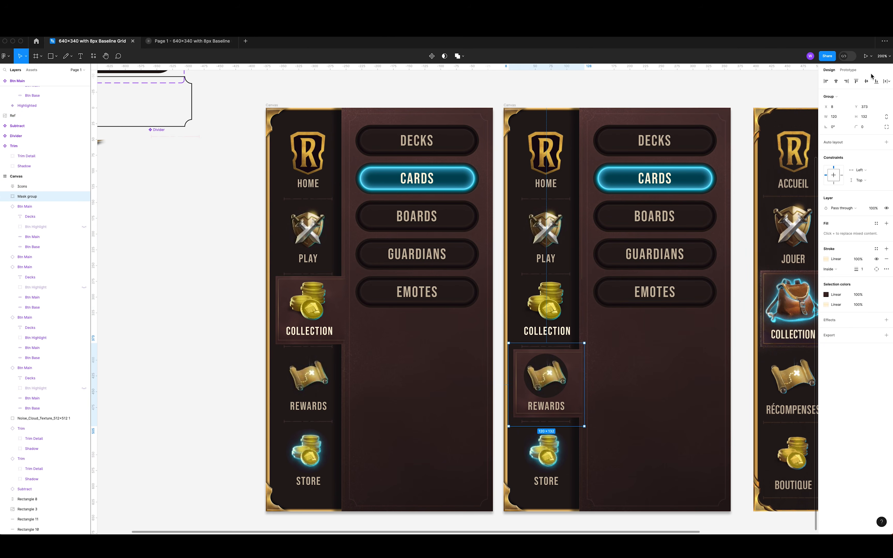
Link the original frame's Awards Icon to the duplicate Canvas with an On tap, Navigate to interaction using Smart animate.
left_click(854, 71)
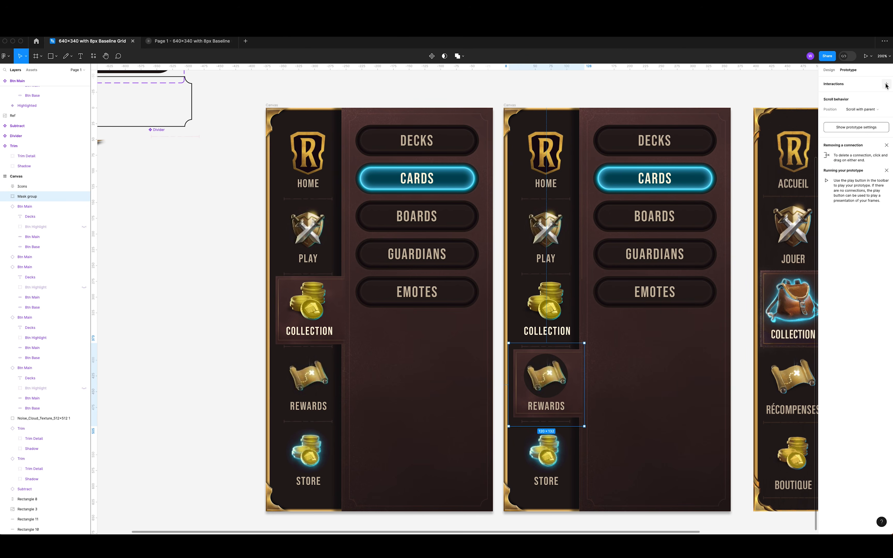
left_click(469, 318)
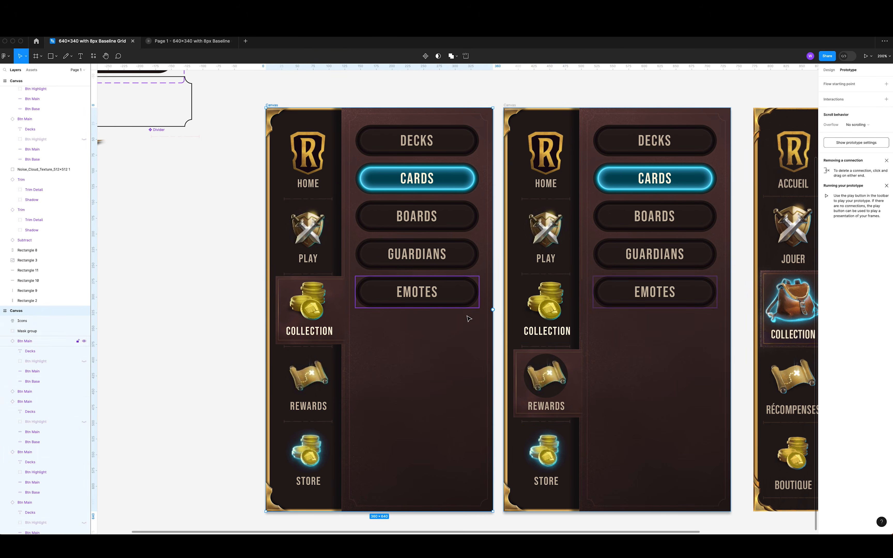
scroll(469, 318, "down", 2)
scroll(469, 318, "right", 3)
left_click(227, 337)
double_click(252, 331)
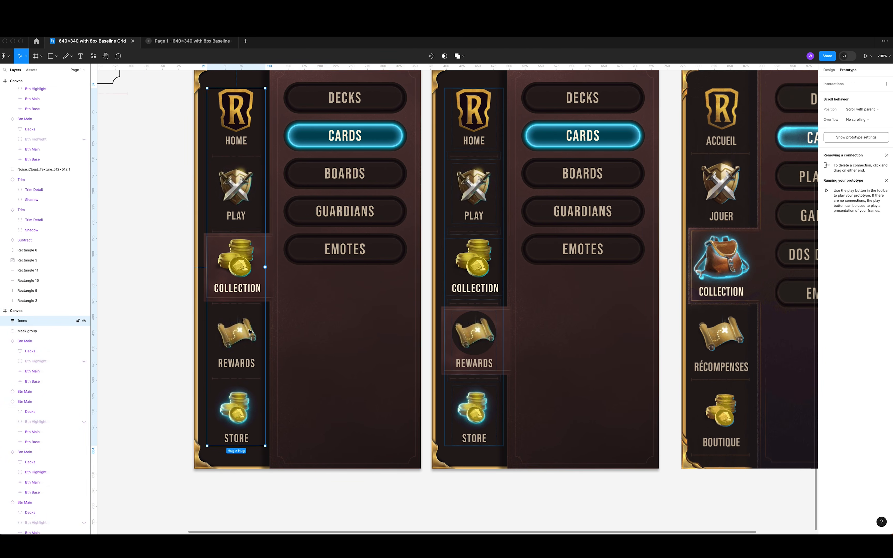
left_click_drag(258, 341, 435, 266)
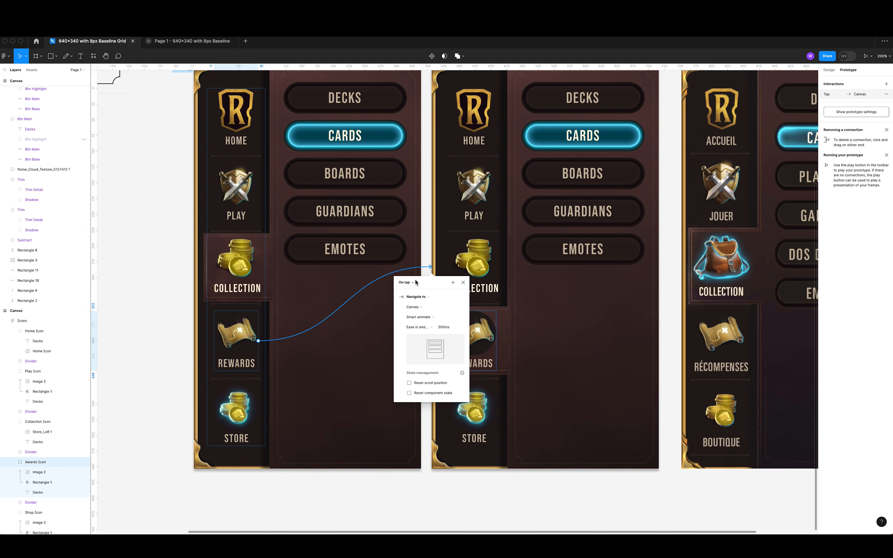
left_click(406, 283)
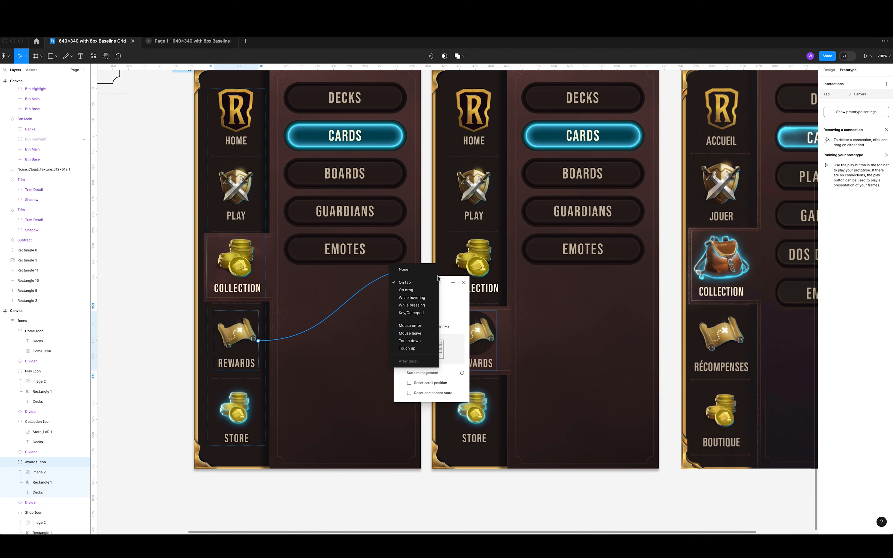
left_click(430, 282)
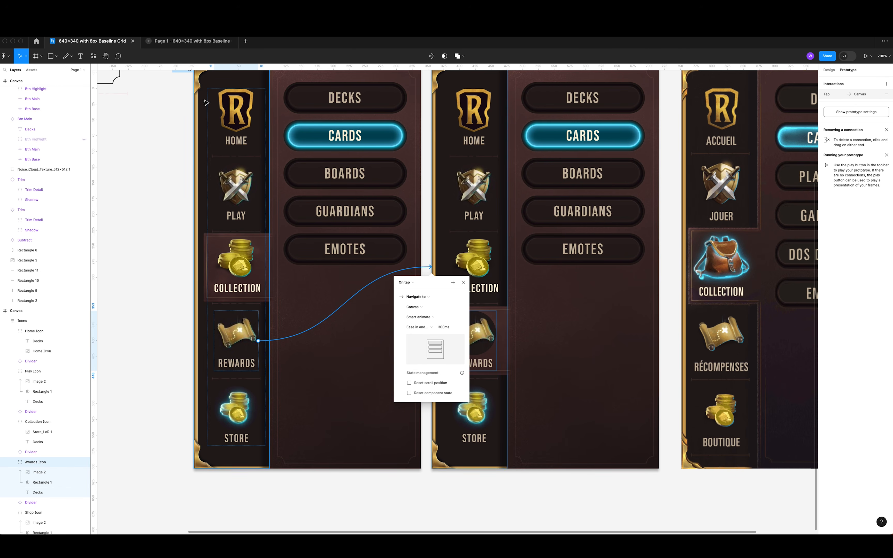
Link the duplicate frame's Collection Icon back to the original Canvas with an On tap, Navigate to interaction using Smart animate.
left_click(466, 259)
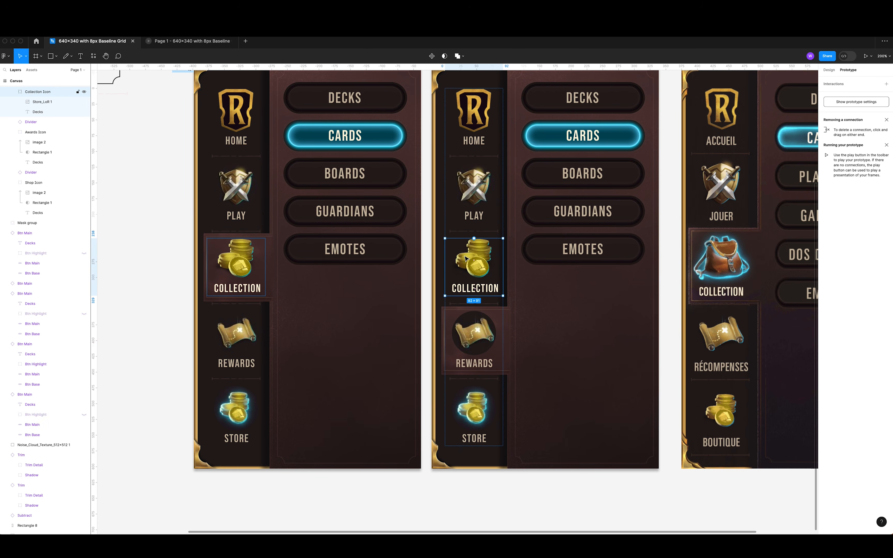
left_click_drag(445, 267, 421, 267)
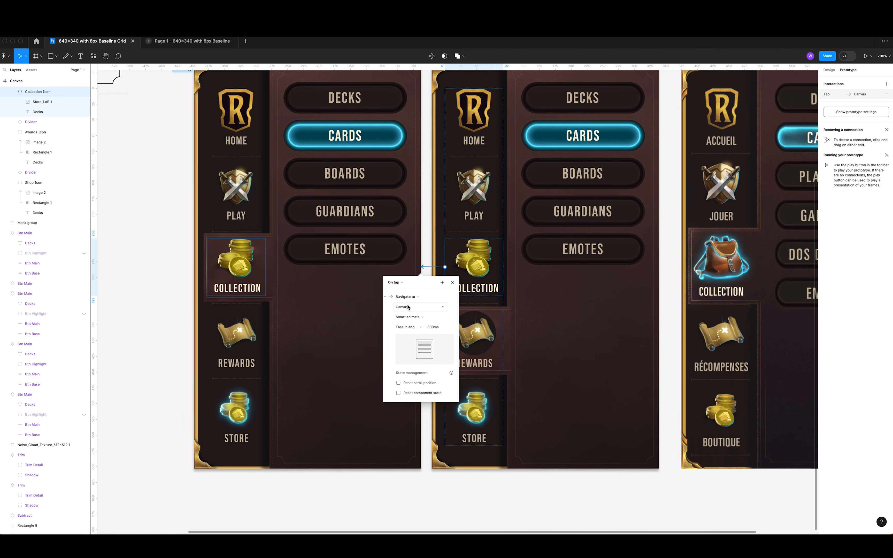
Preview the prototype, switching repeatedly between the Collection and Rewards items and trying the Decks, Boards and Emotes buttons.
left_click(190, 41)
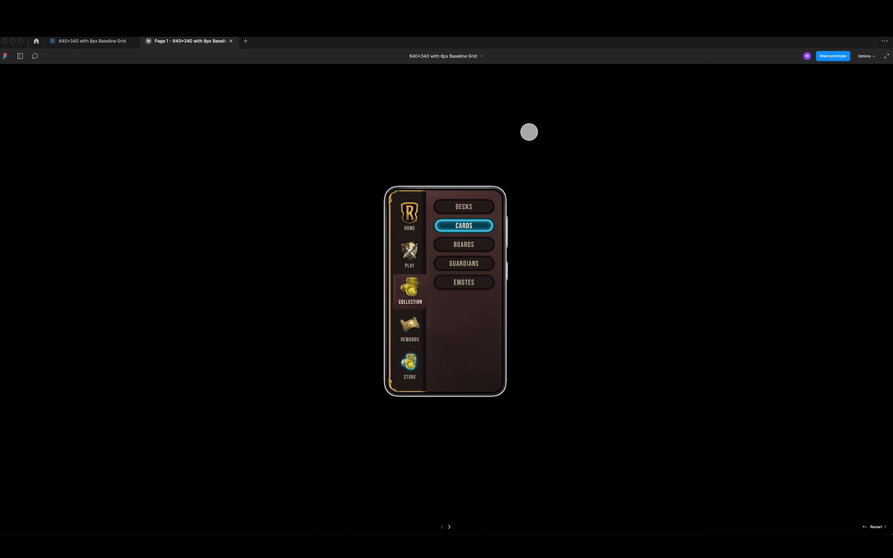
left_click(554, 134)
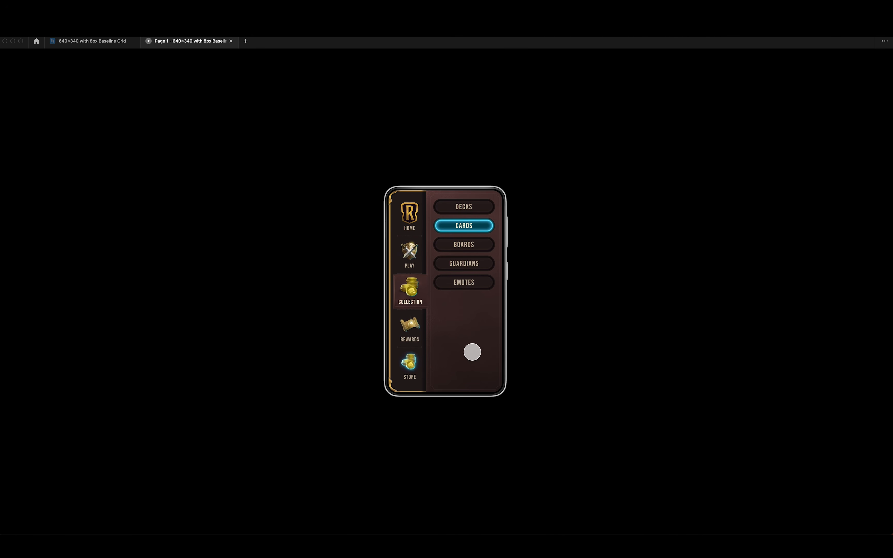
left_click(472, 353)
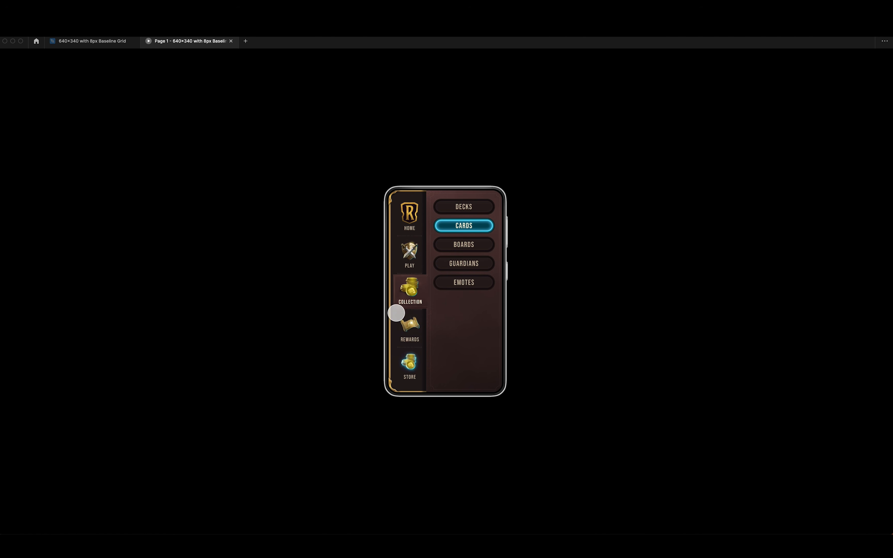
left_click(431, 343)
left_click(405, 330)
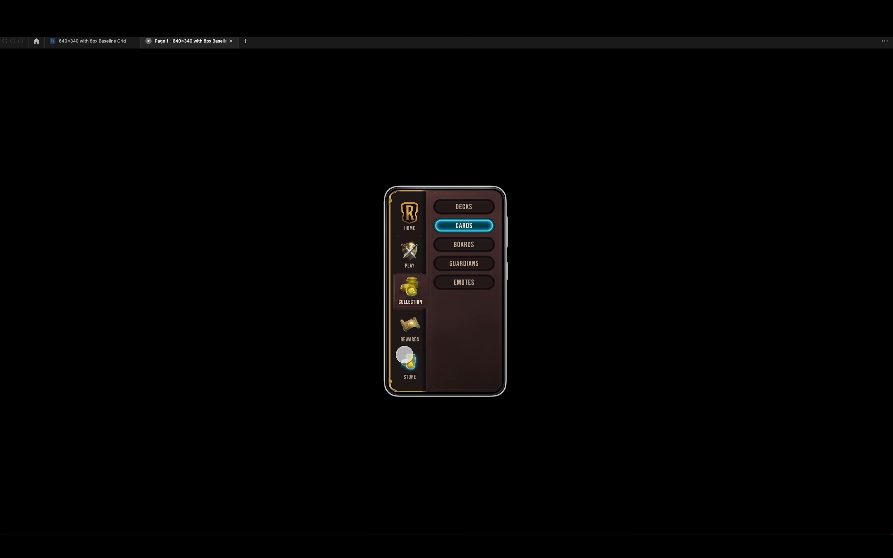
left_click(406, 285)
left_click(413, 333)
left_click(414, 288)
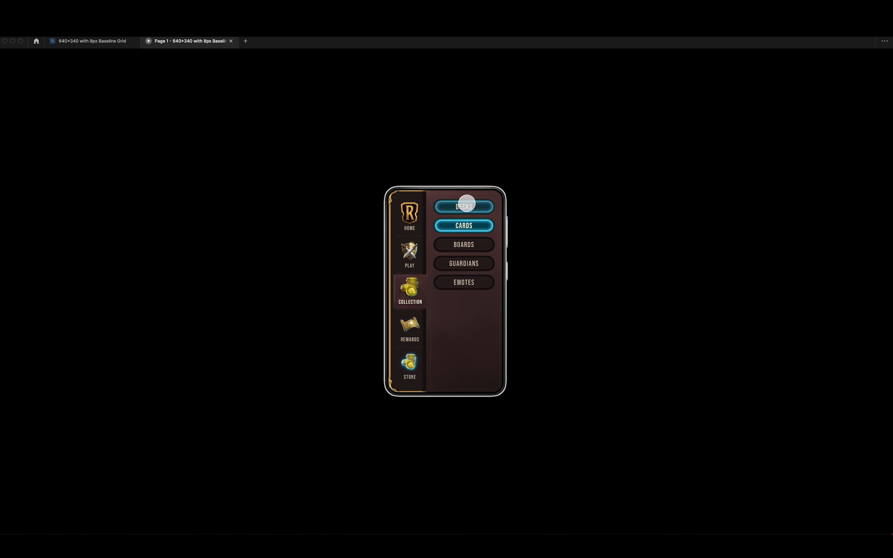
left_click(408, 327)
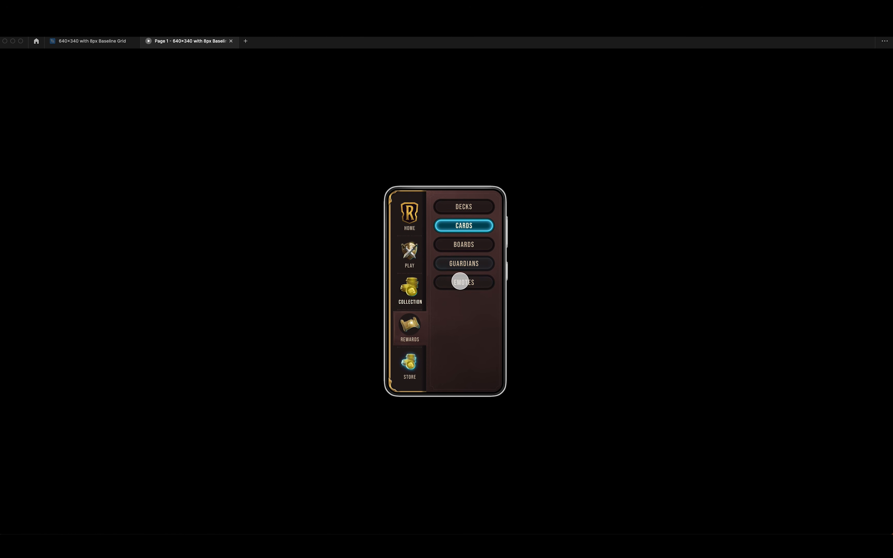
left_click(409, 290)
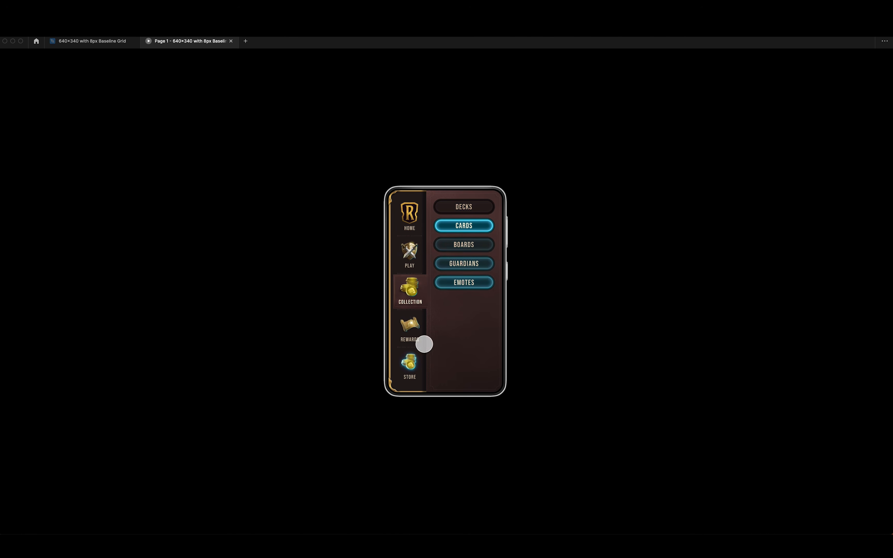
left_click(412, 321)
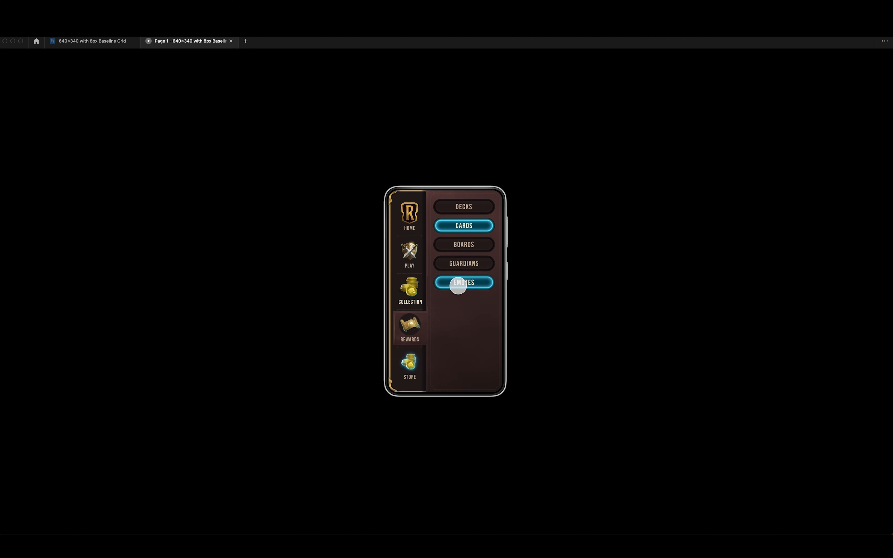
left_click(462, 284)
left_click(452, 203)
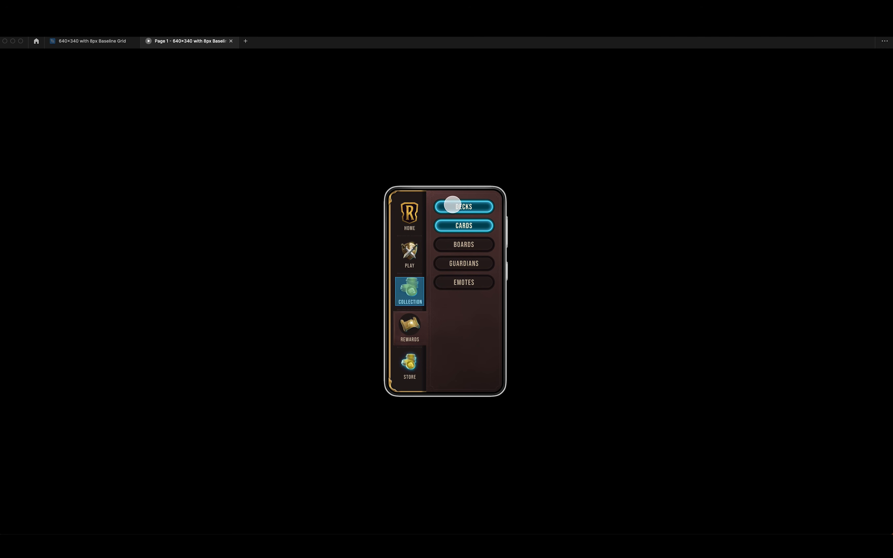
left_click(410, 298)
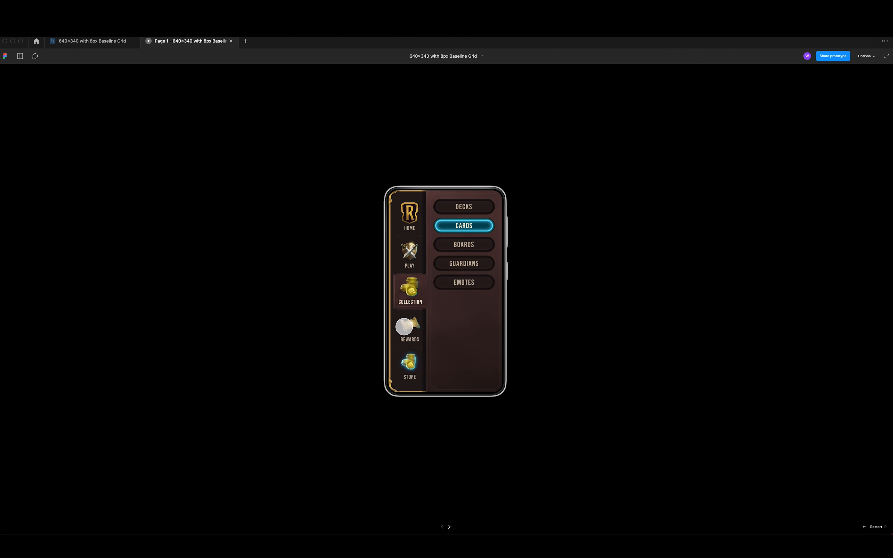
left_click(410, 332)
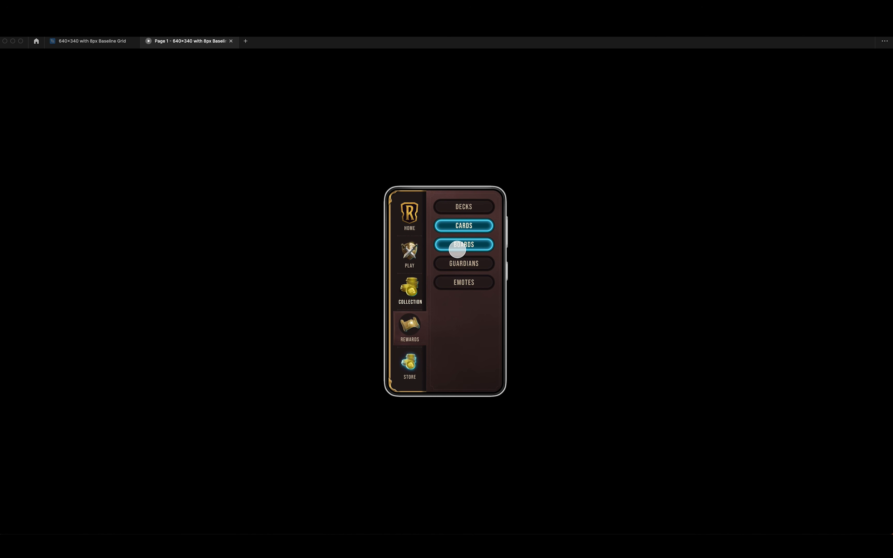
mouse_move(99, 47)
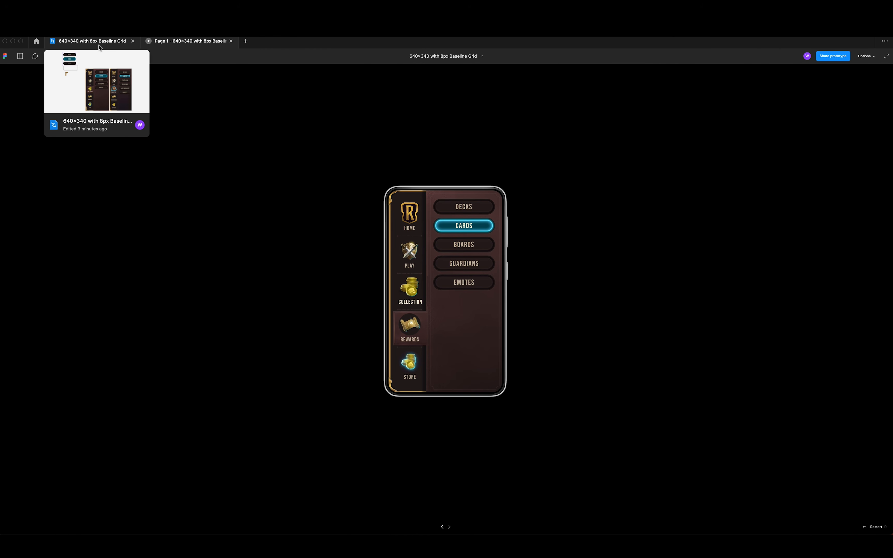
left_click(411, 293)
left_click(408, 325)
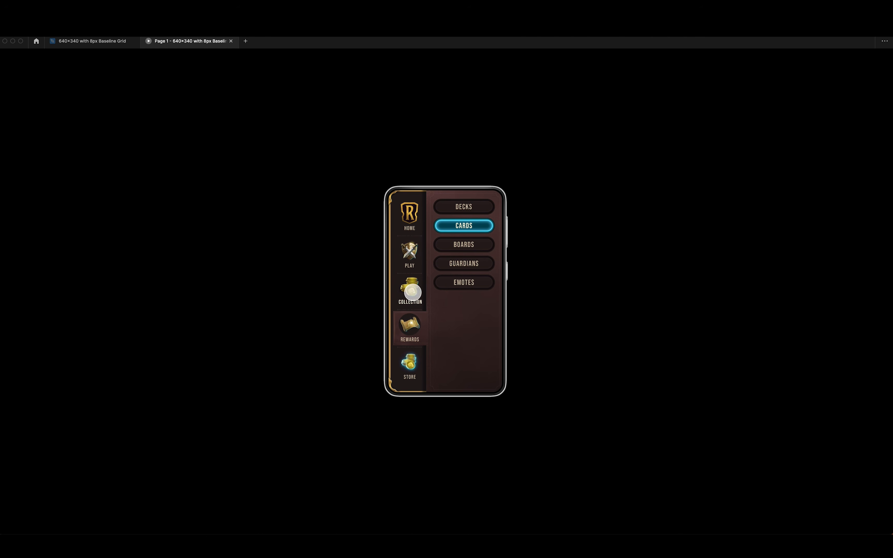
left_click(411, 292)
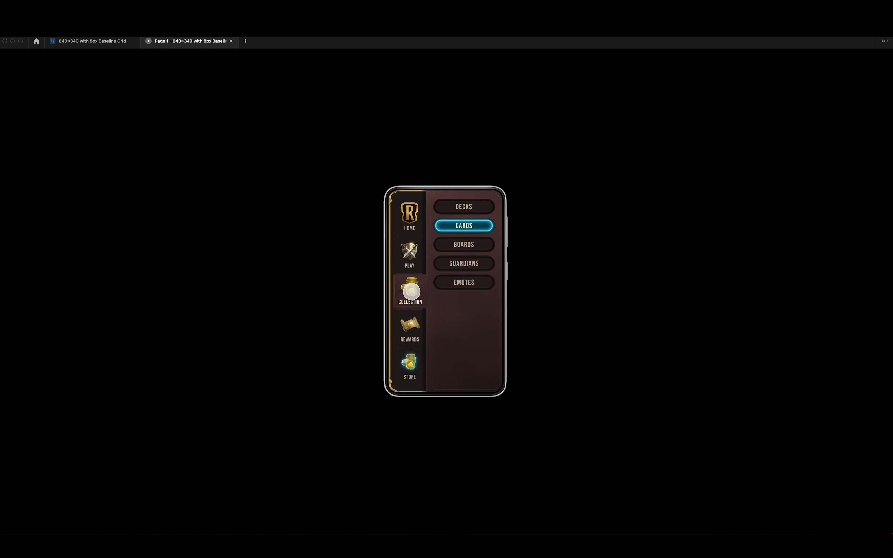
left_click(412, 327)
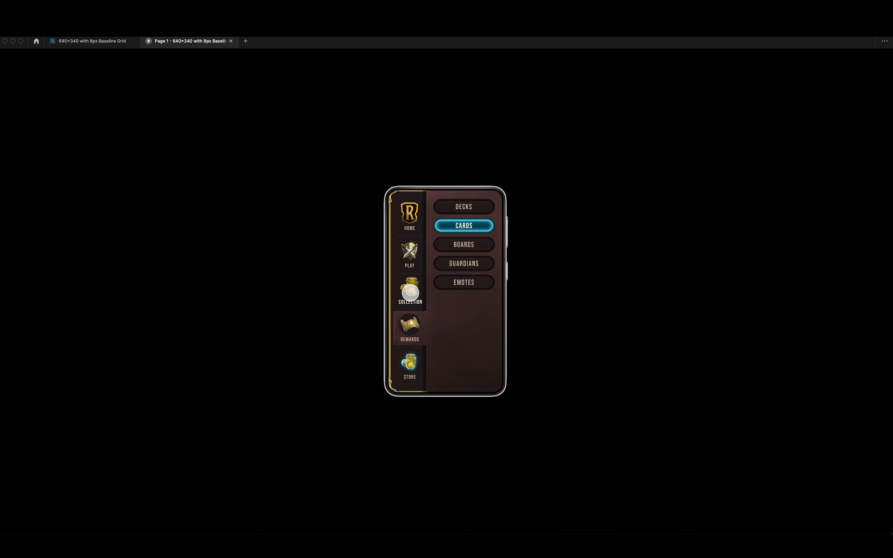
left_click(410, 292)
left_click(405, 333)
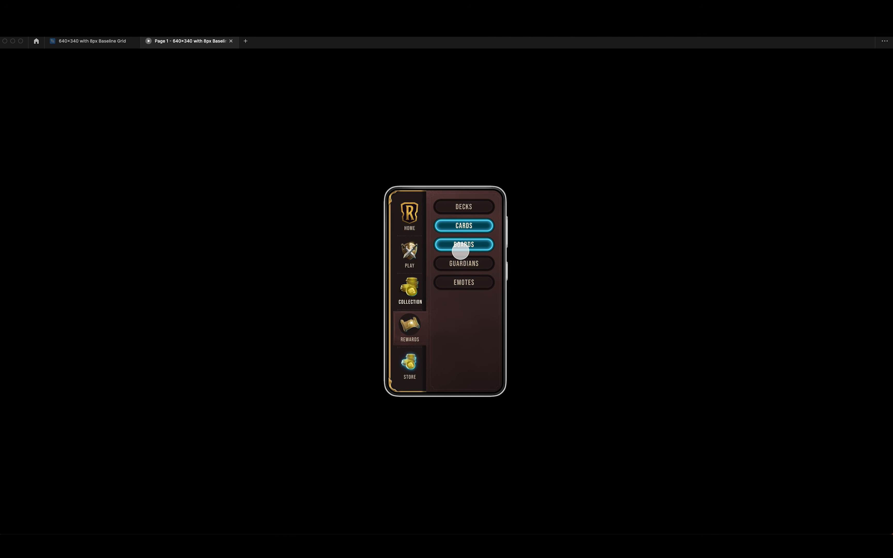
left_click(416, 294)
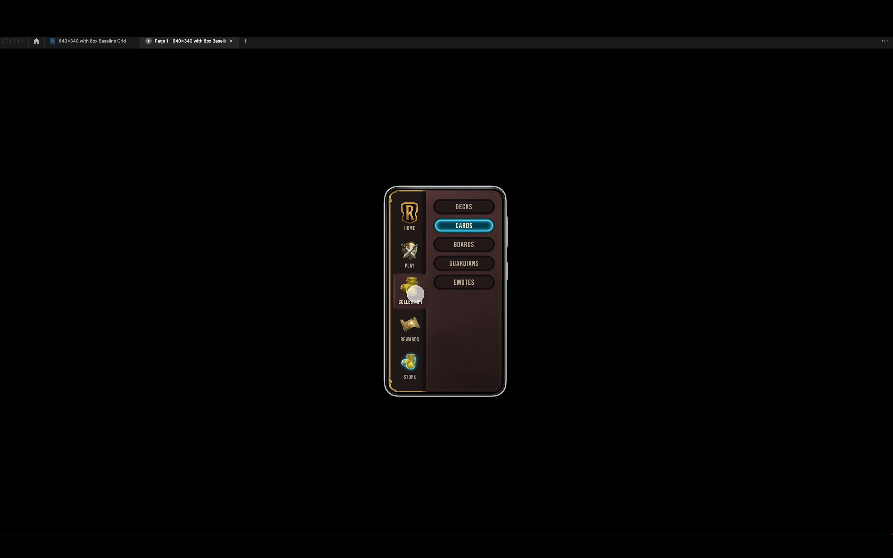